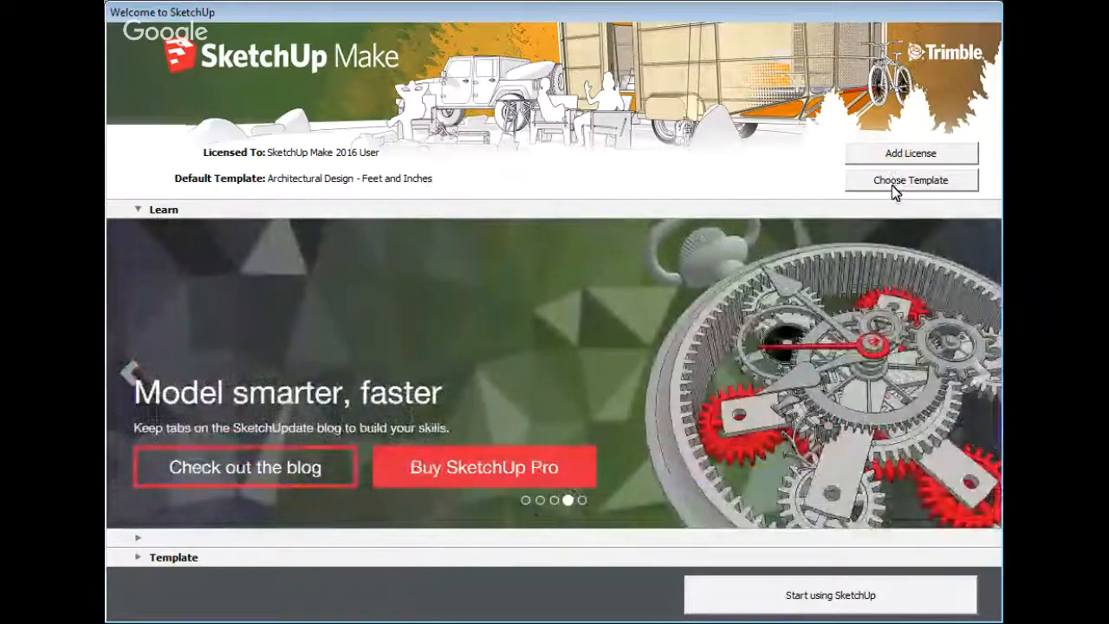
Show the template list on the Welcome screen and scroll down through the templates
click(894, 183)
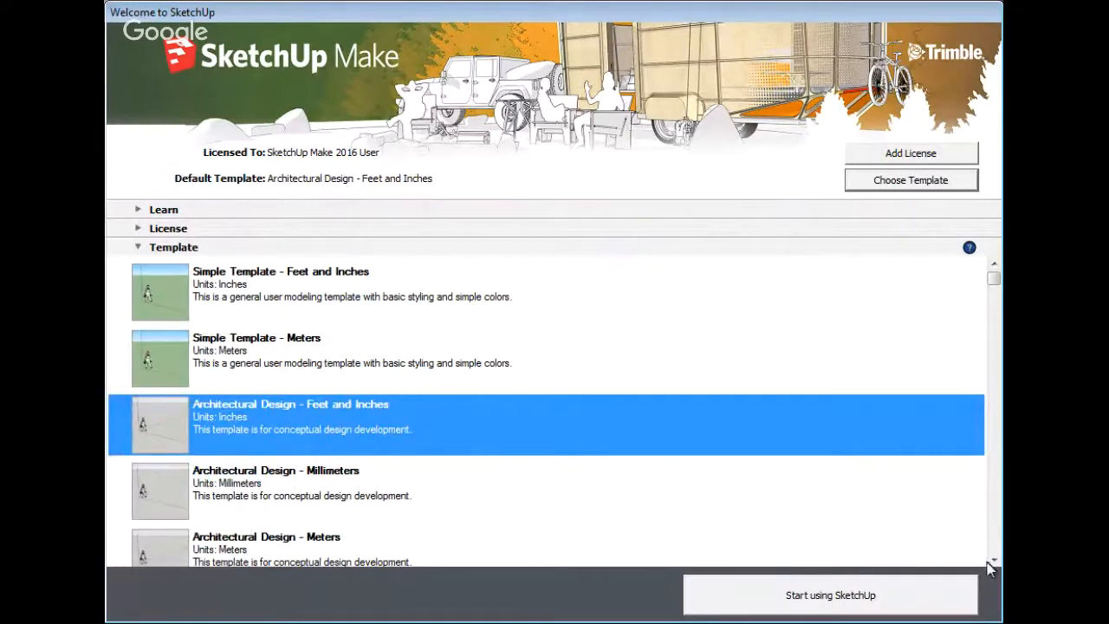
click(994, 561)
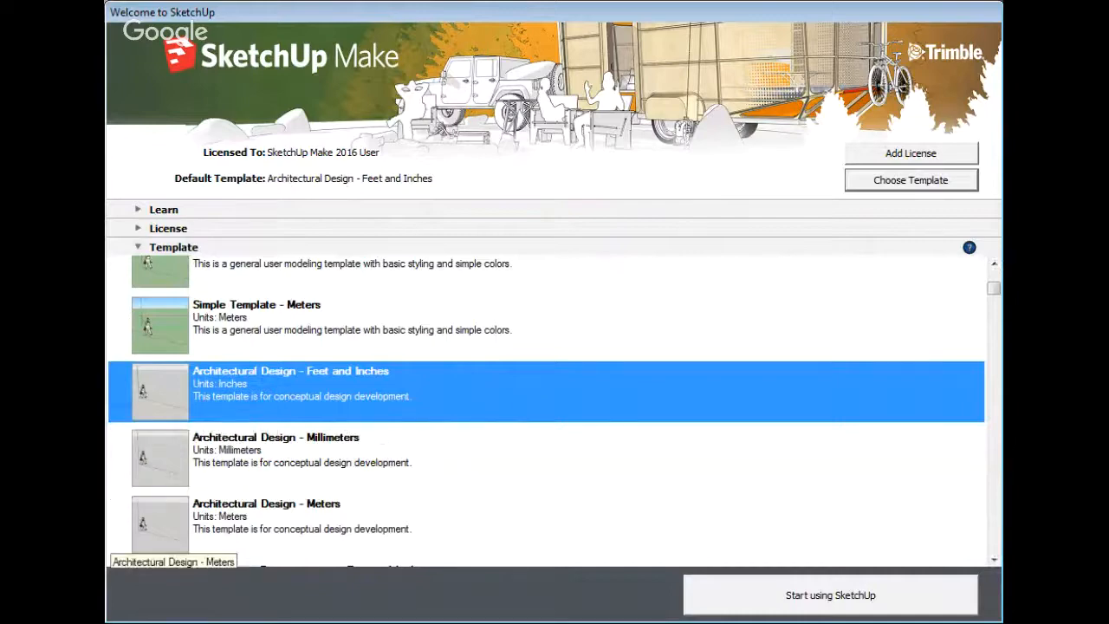
click(994, 560)
click(994, 561)
click(994, 561)
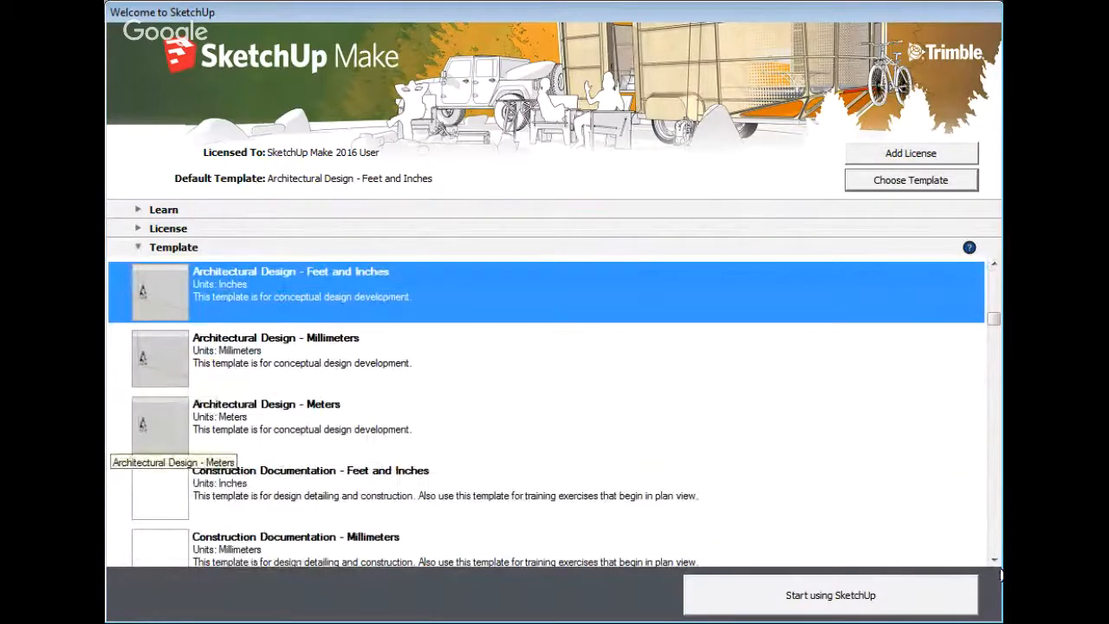
click(994, 561)
click(994, 560)
click(994, 561)
click(994, 561)
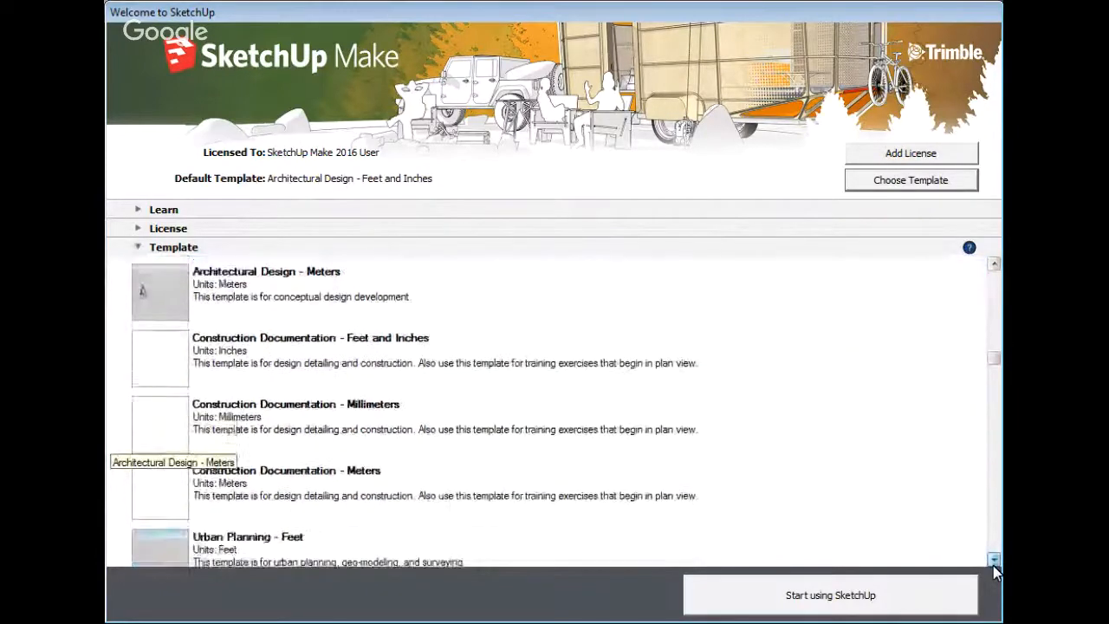
click(994, 561)
click(994, 561)
click(994, 561)
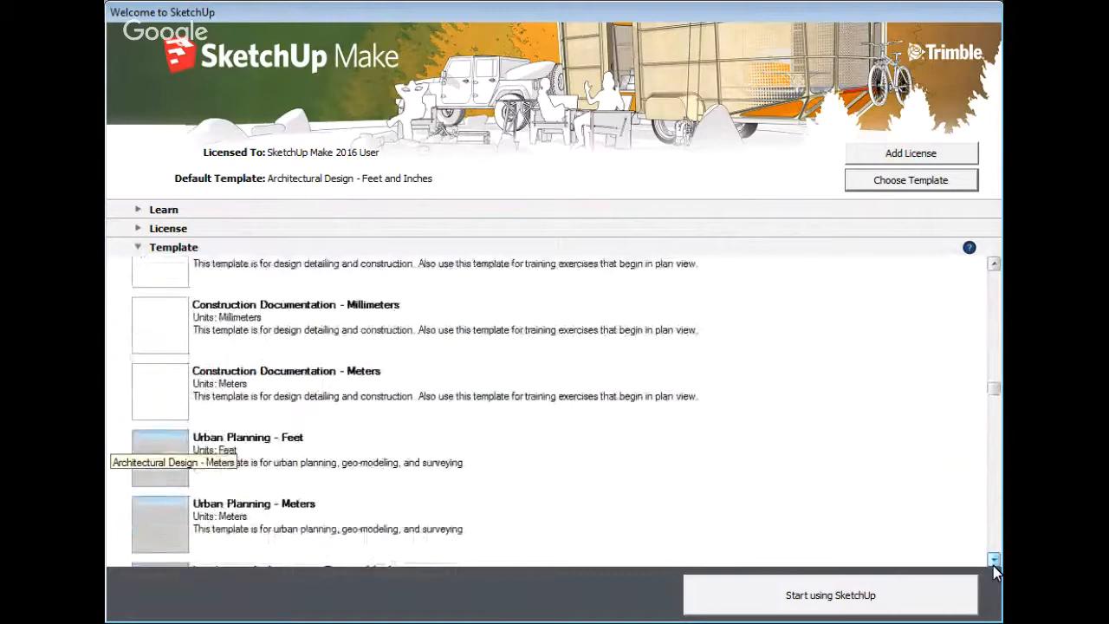
click(994, 561)
click(994, 561)
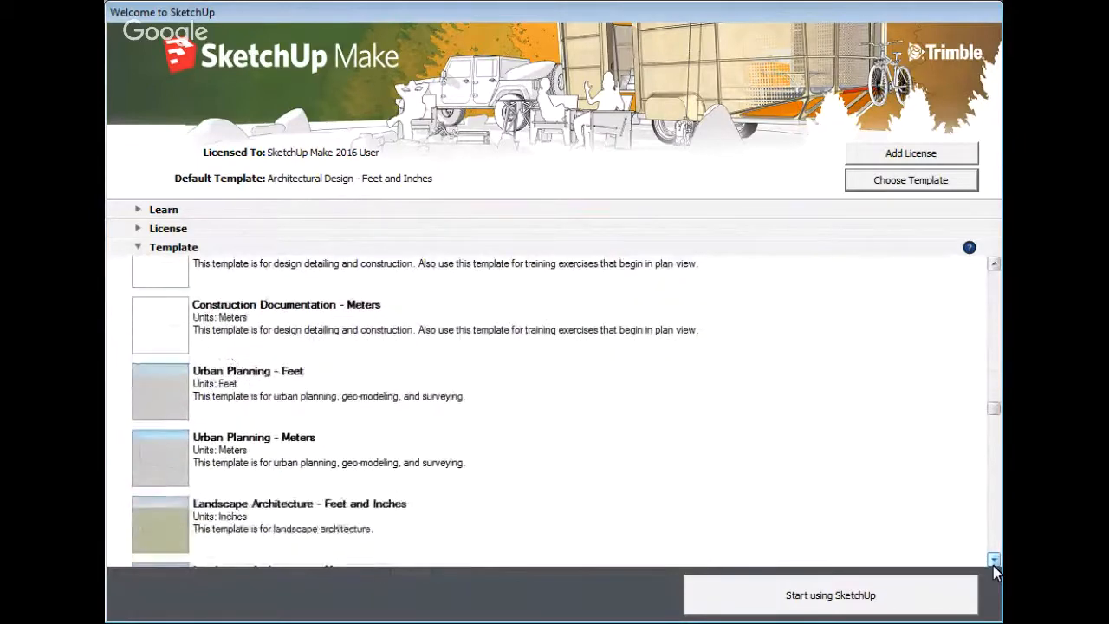
click(995, 561)
click(994, 560)
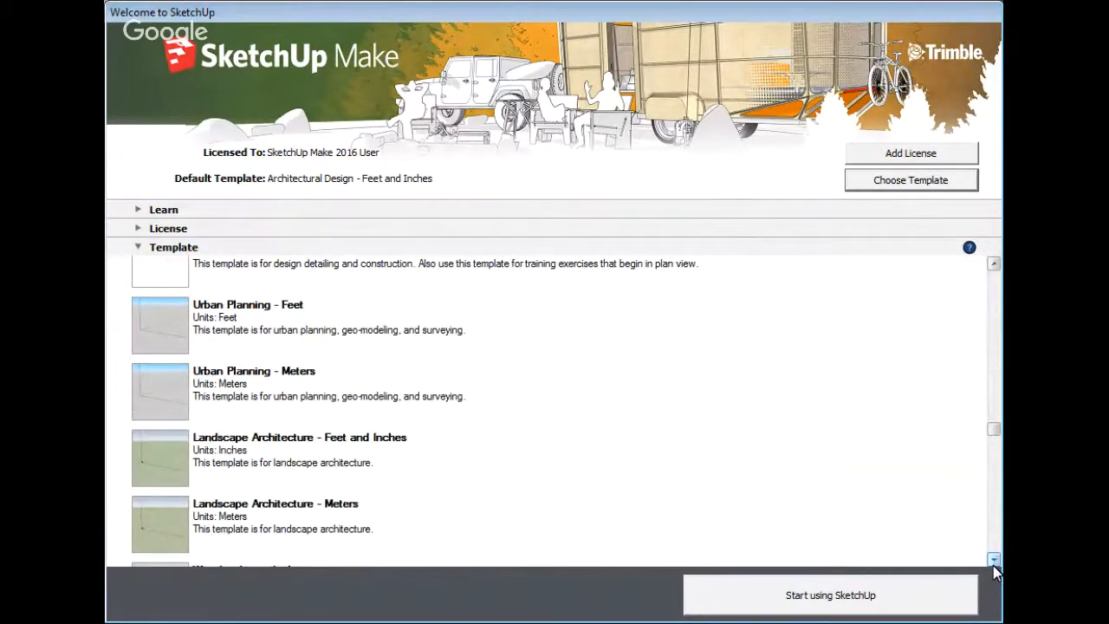
click(994, 561)
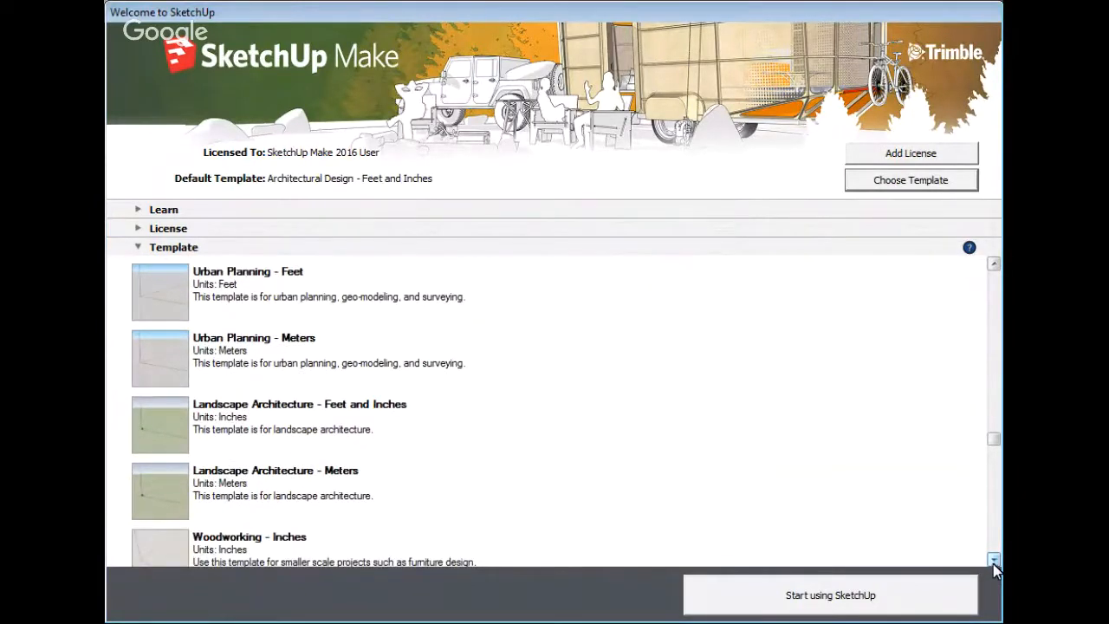
click(994, 561)
click(994, 561)
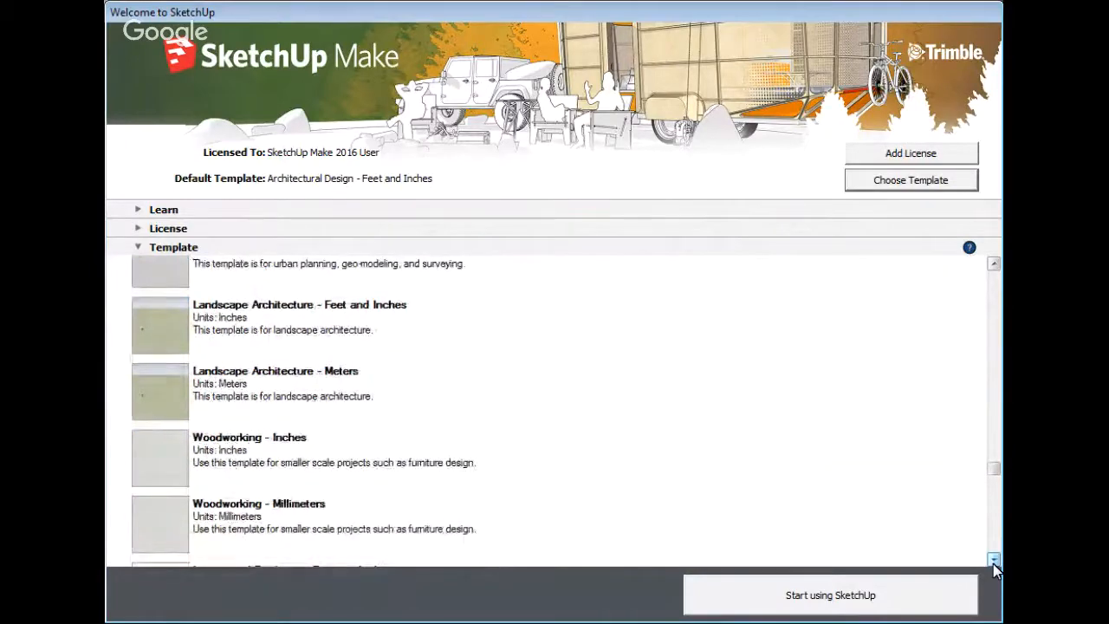
click(994, 560)
click(995, 560)
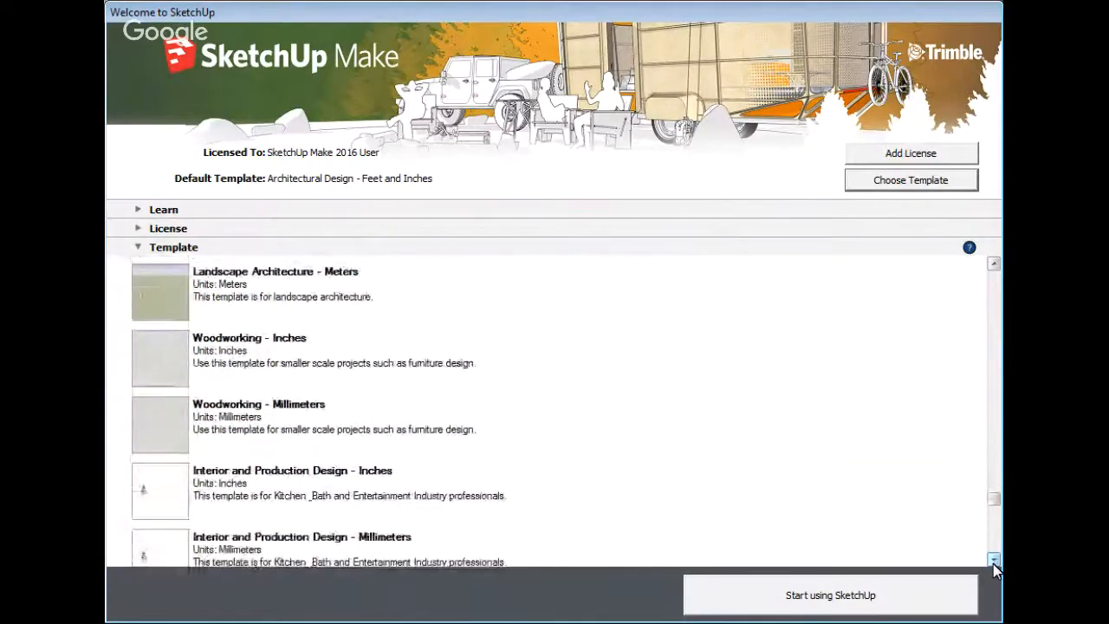
click(994, 561)
click(994, 560)
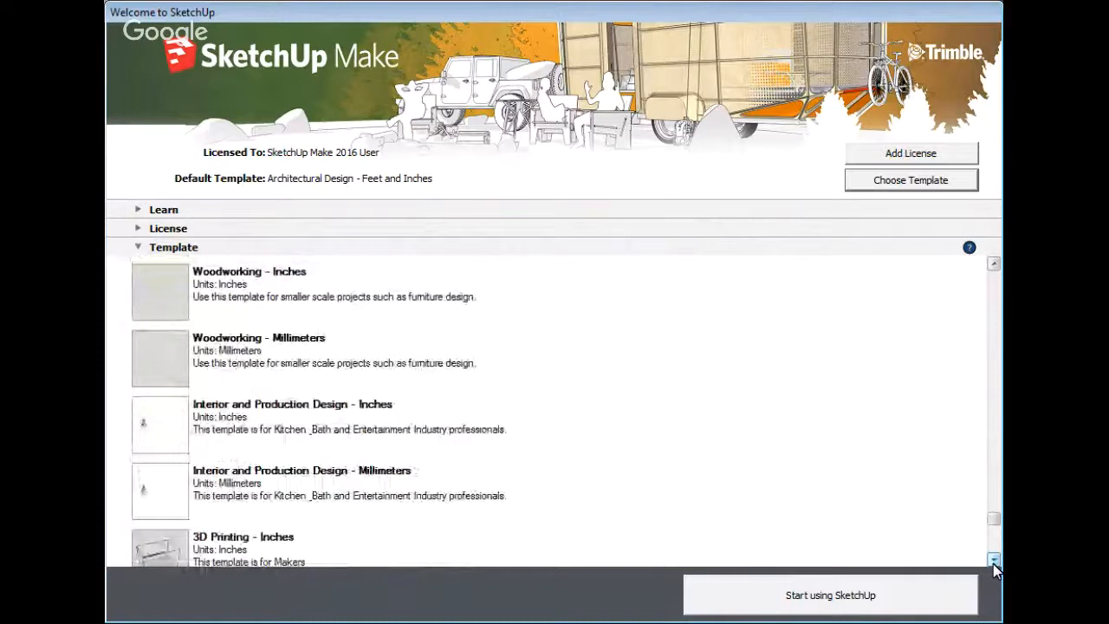
click(994, 561)
click(994, 561)
click(994, 560)
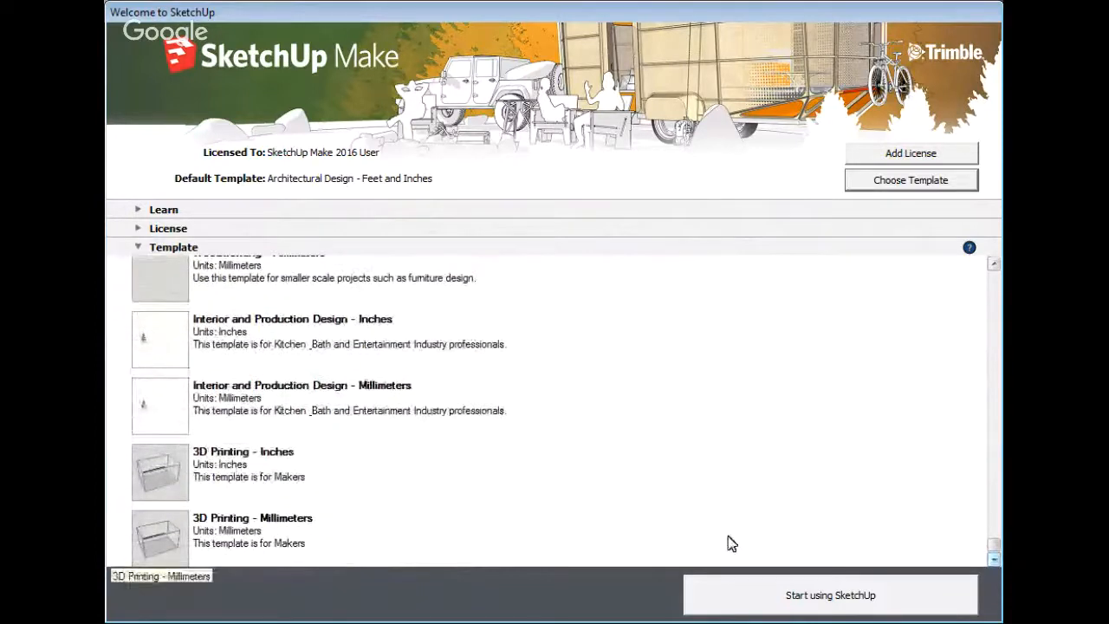
Scroll back up the list, leaving Architectural Design - Feet and Inches selected
click(994, 265)
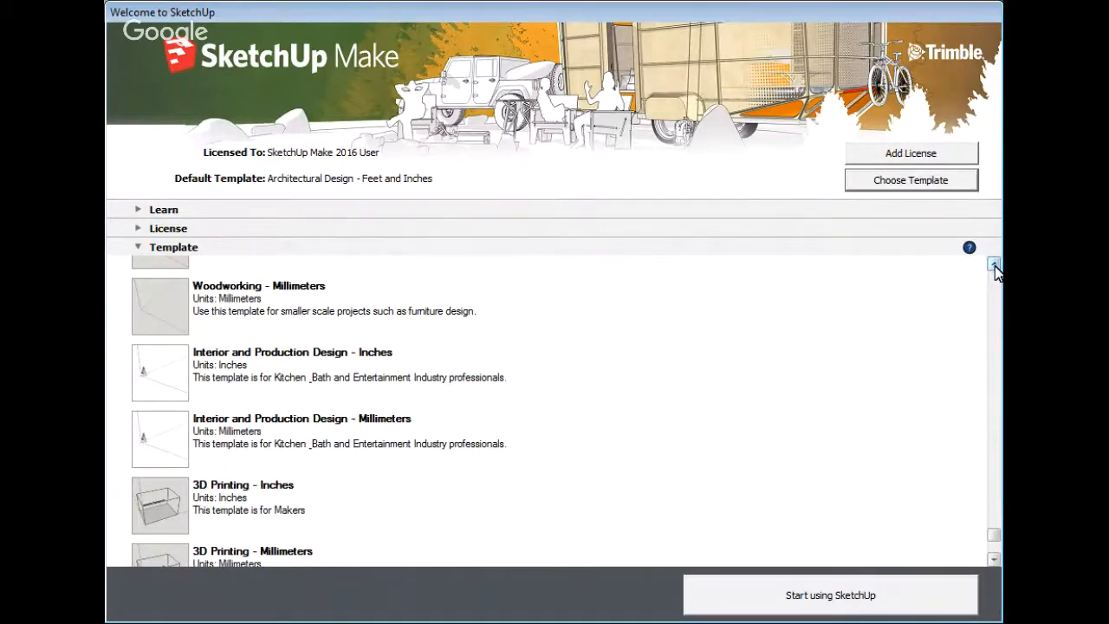
click(994, 264)
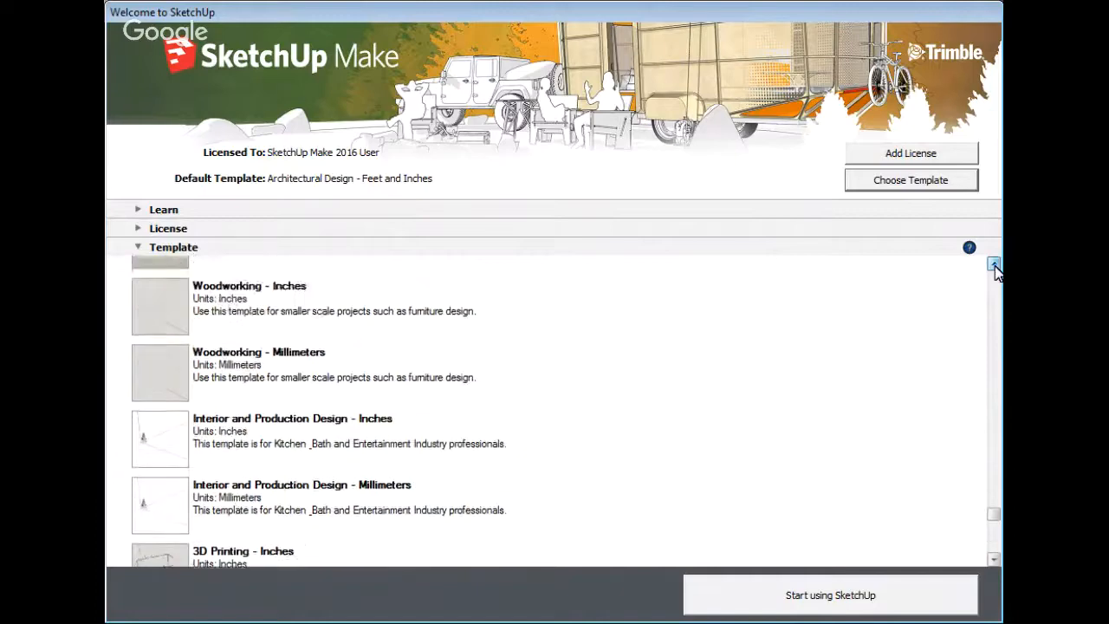
click(994, 264)
click(994, 263)
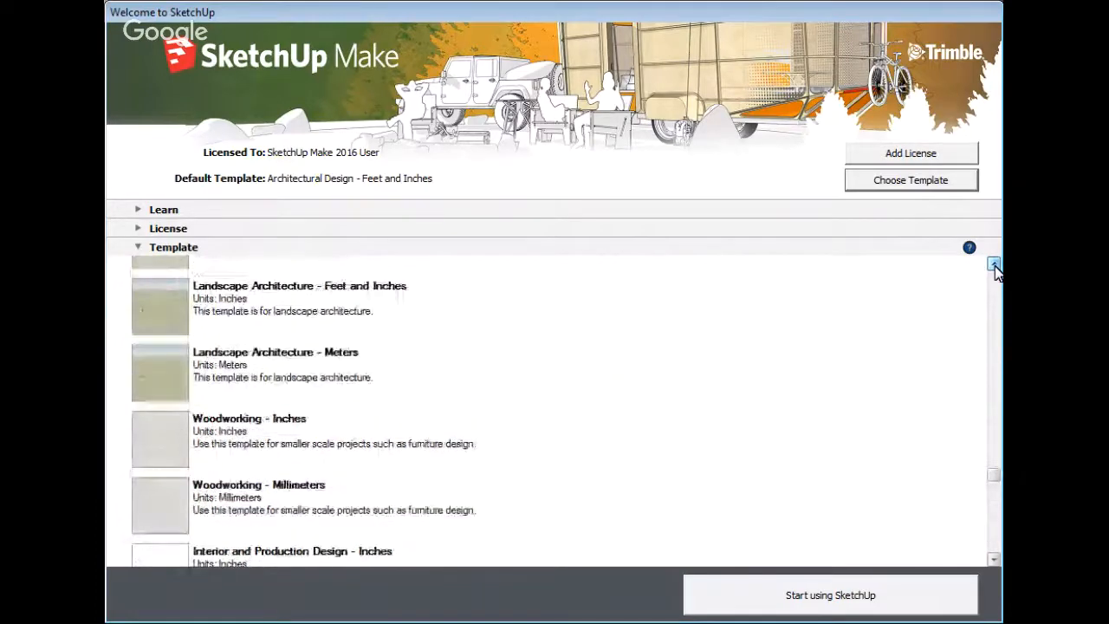
click(994, 263)
click(994, 263)
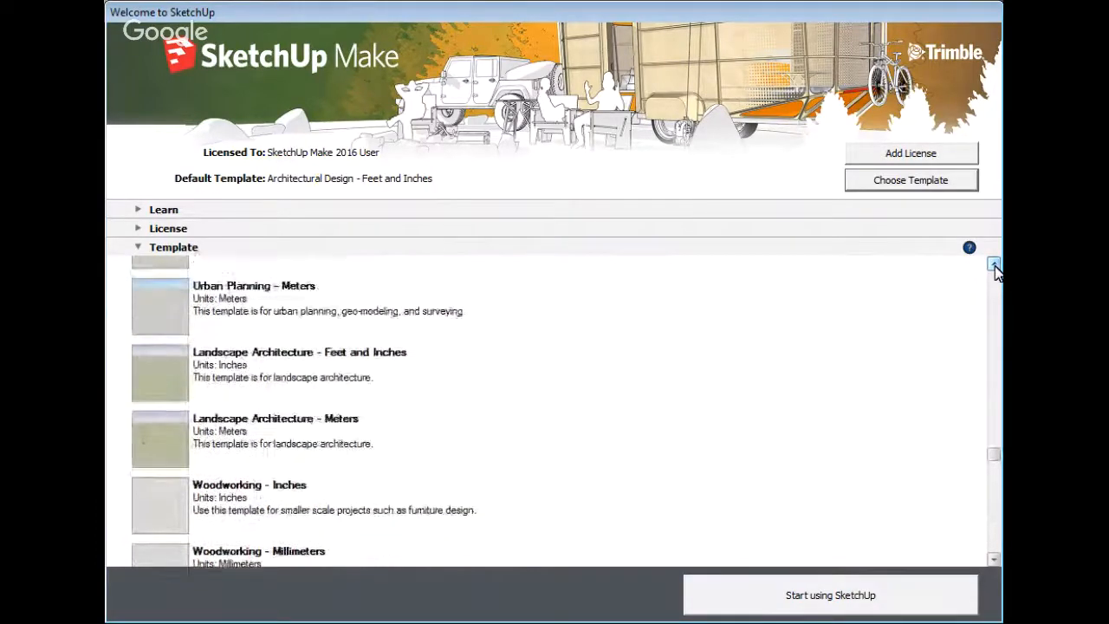
click(994, 264)
click(995, 264)
click(994, 263)
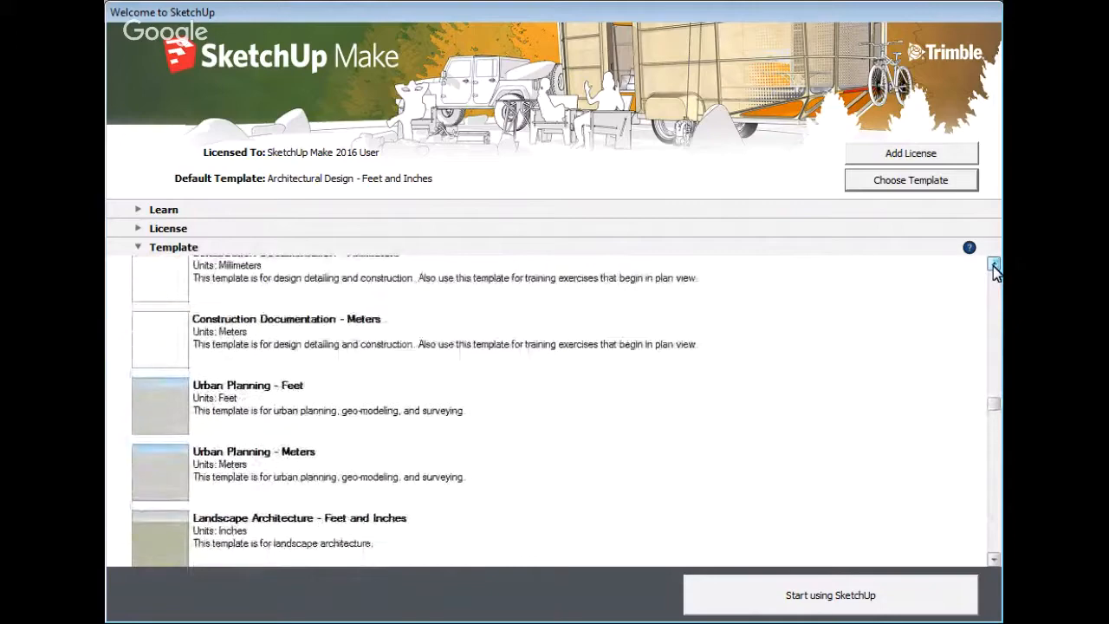
click(995, 263)
click(994, 263)
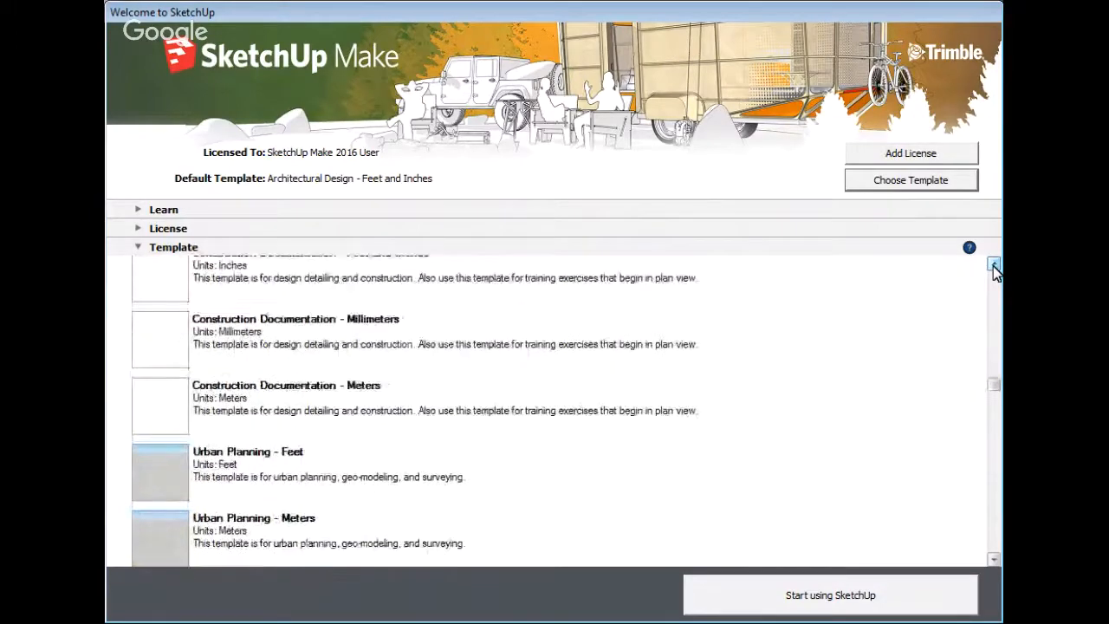
click(994, 263)
click(994, 263)
click(995, 264)
click(994, 263)
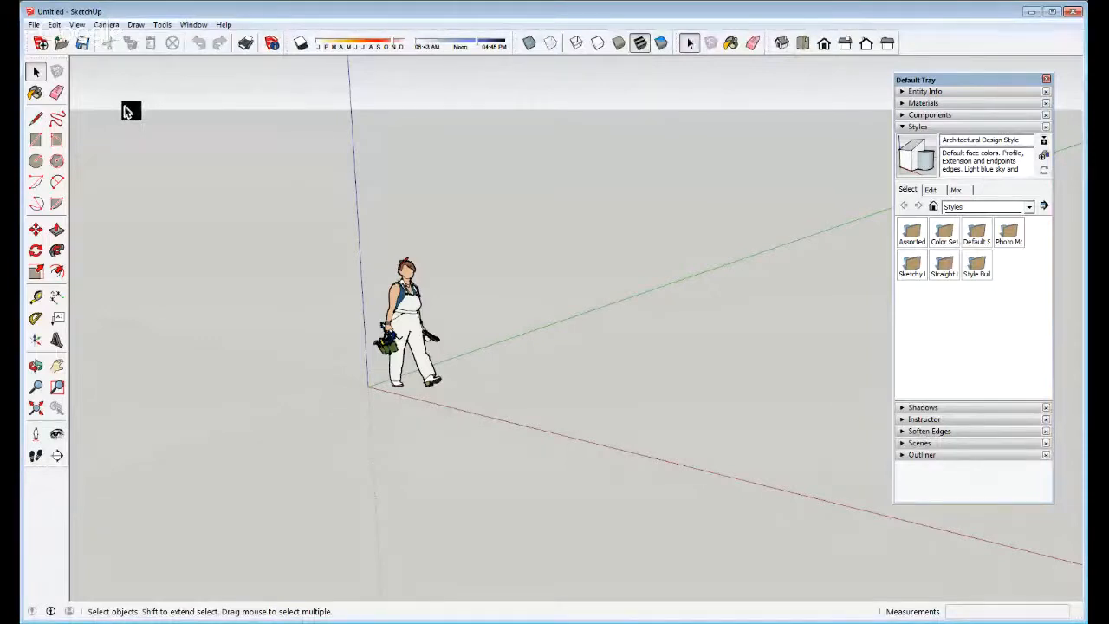
Drag the Default Tray off the right side of the window
drag(964, 80, 1101, 76)
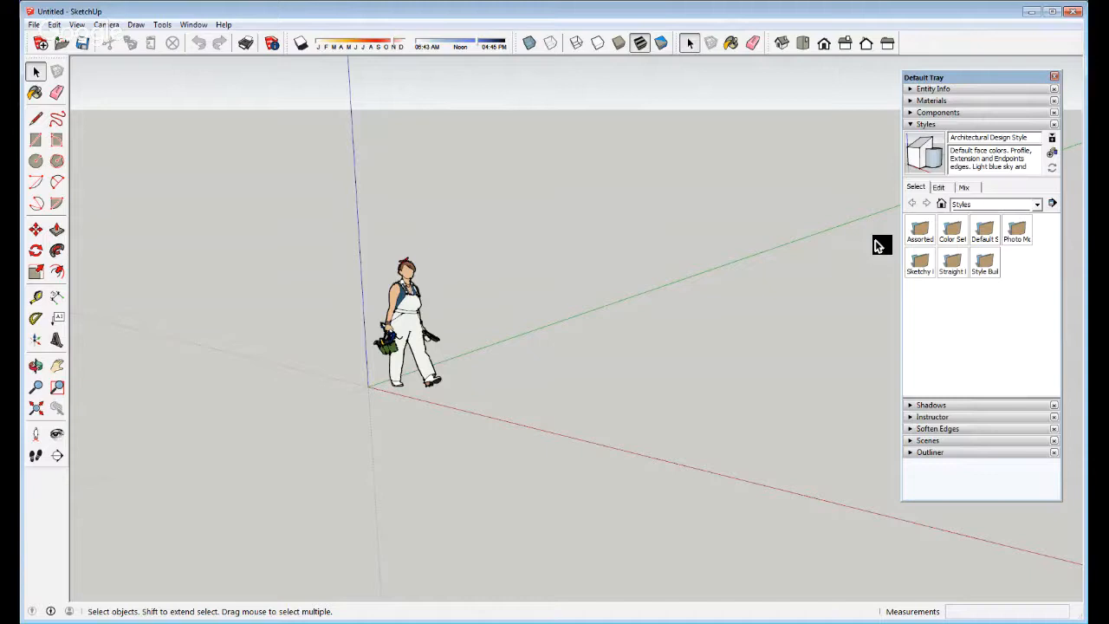
Collapse the Styles section and expand the Outliner in the tray
click(926, 124)
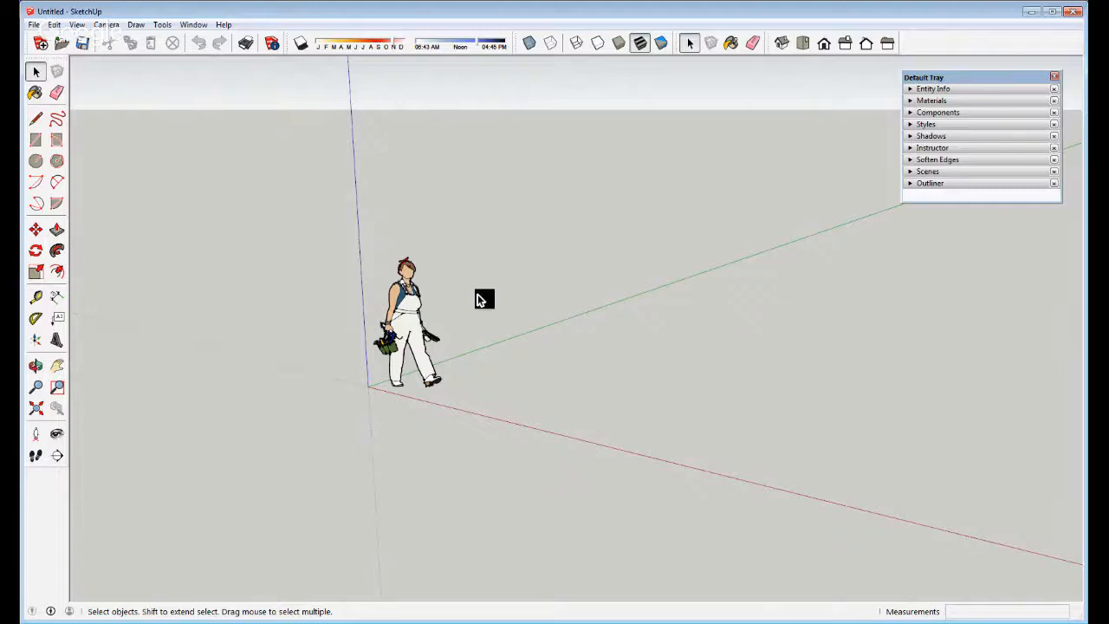
scroll(494, 320, down, 5)
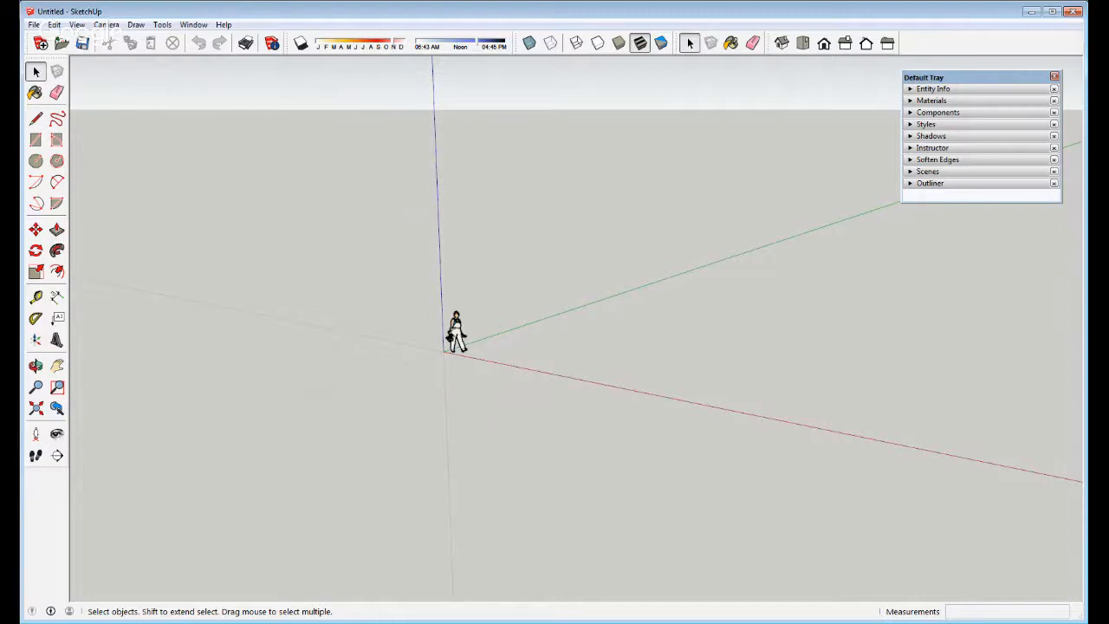
click(931, 183)
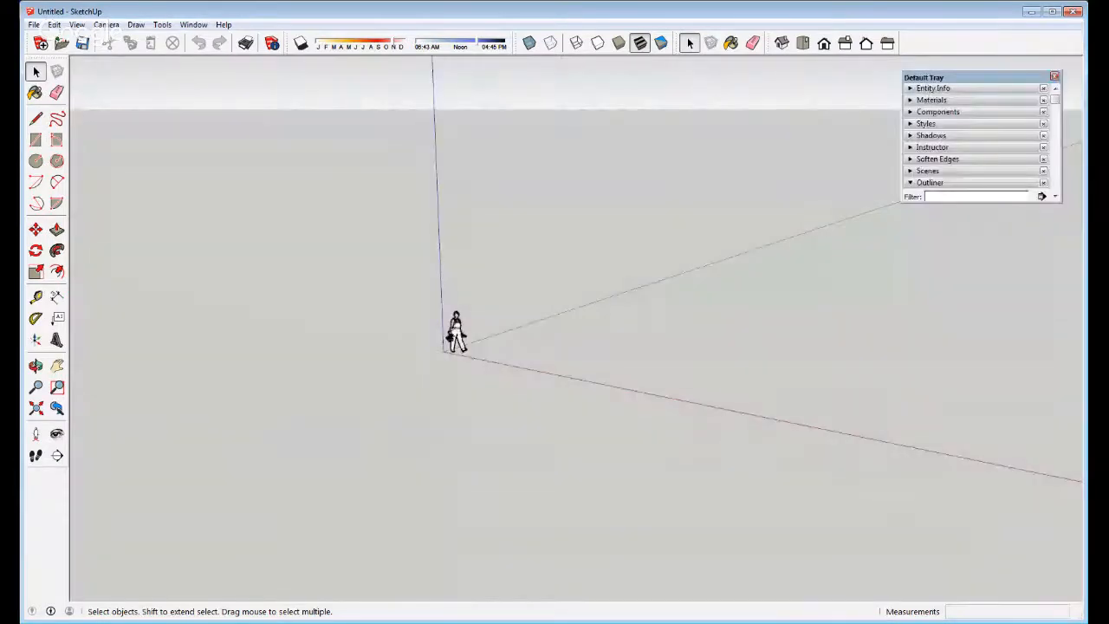
Resize the tray to fit the Outliner and dock it on the right
click(933, 147)
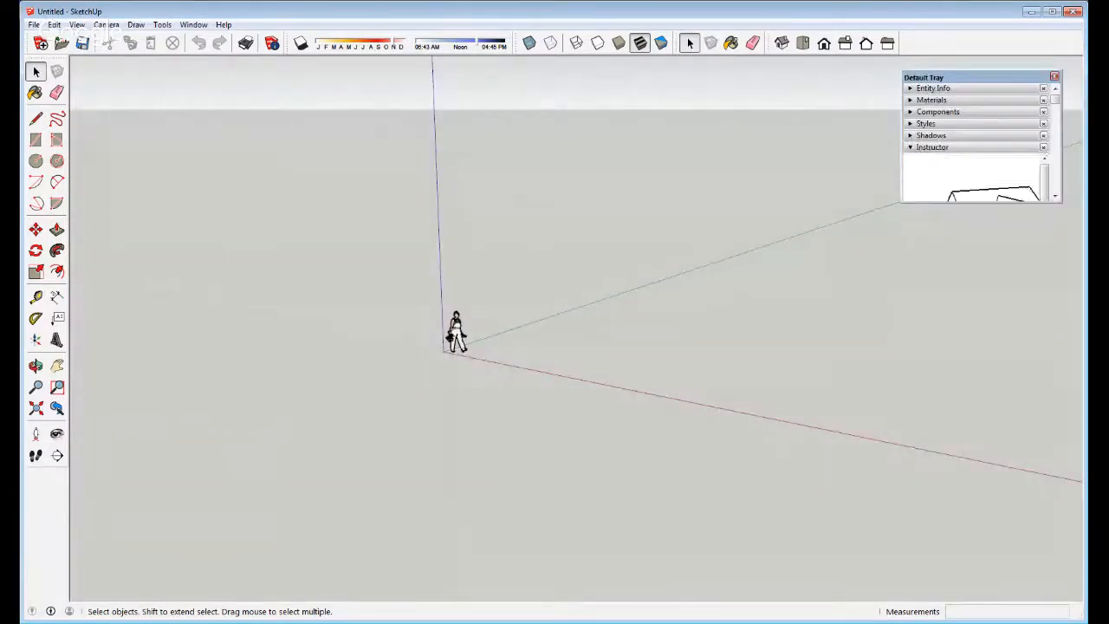
drag(963, 203, 963, 485)
click(932, 147)
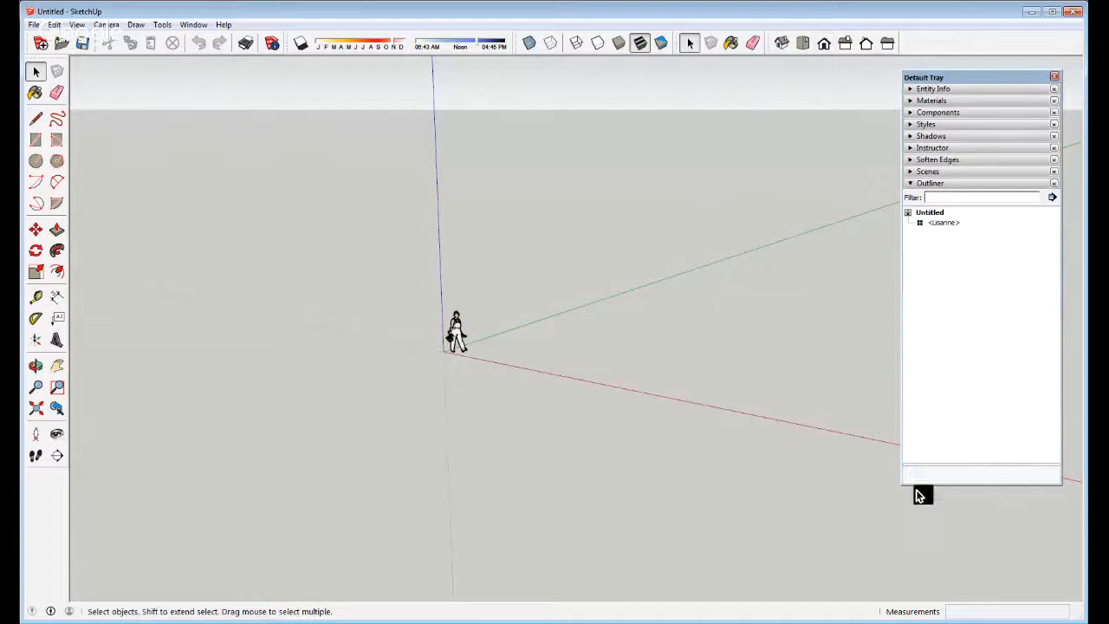
drag(962, 485, 962, 232)
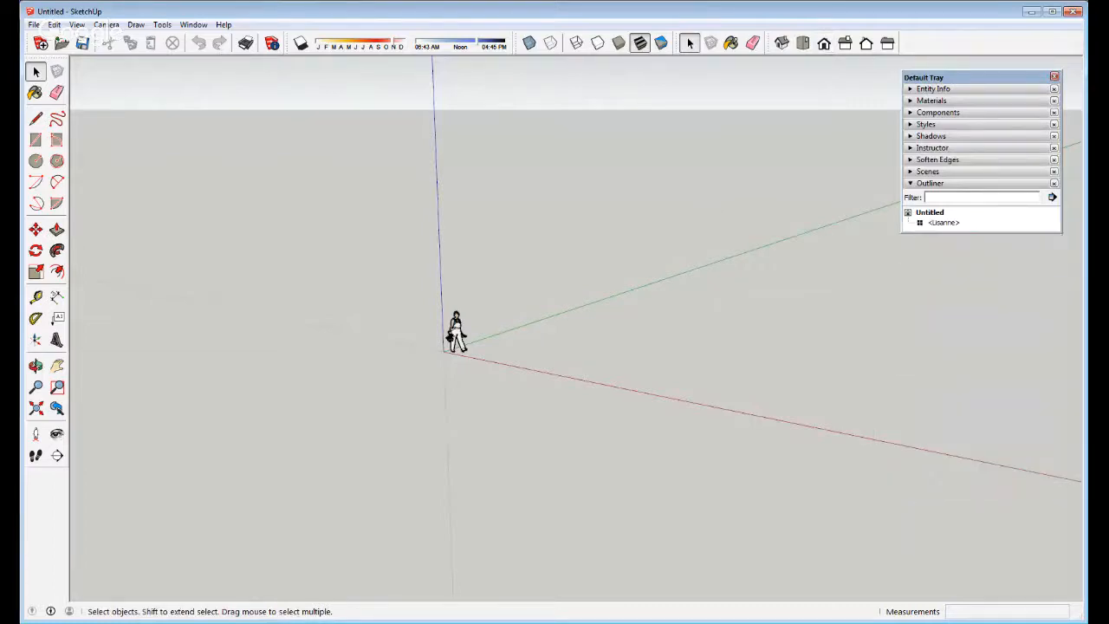
mouse_move(954, 77)
mouse_down()
mouse_move(980, 82)
mouse_move(1064, 328)
mouse_up()
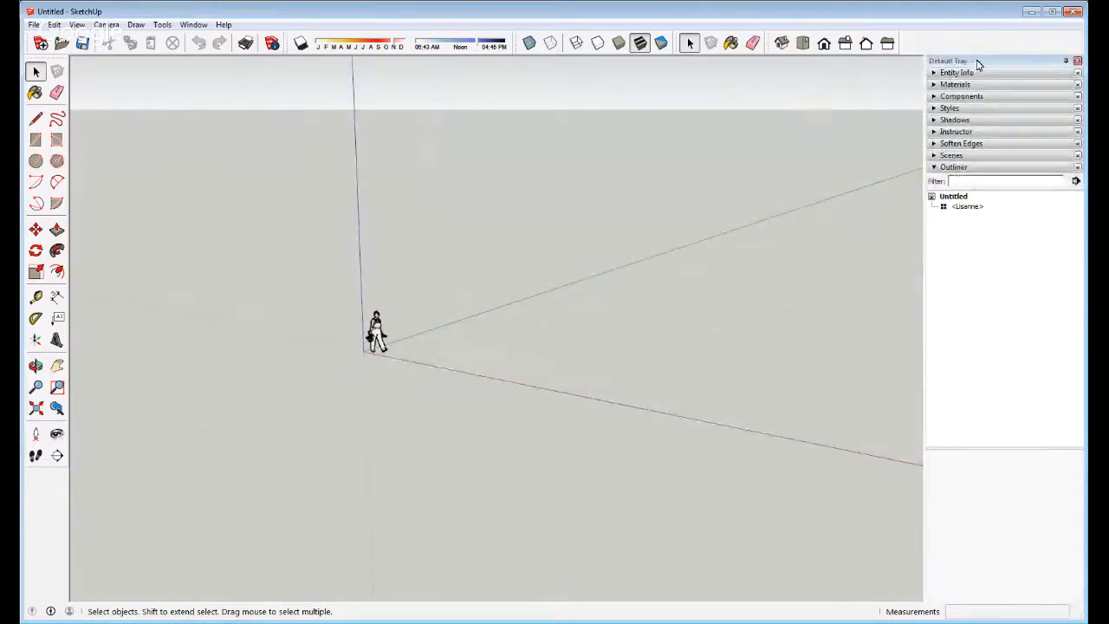
mouse_move(971, 62)
mouse_down()
mouse_move(888, 91)
mouse_move(917, 129)
mouse_move(936, 111)
mouse_up()
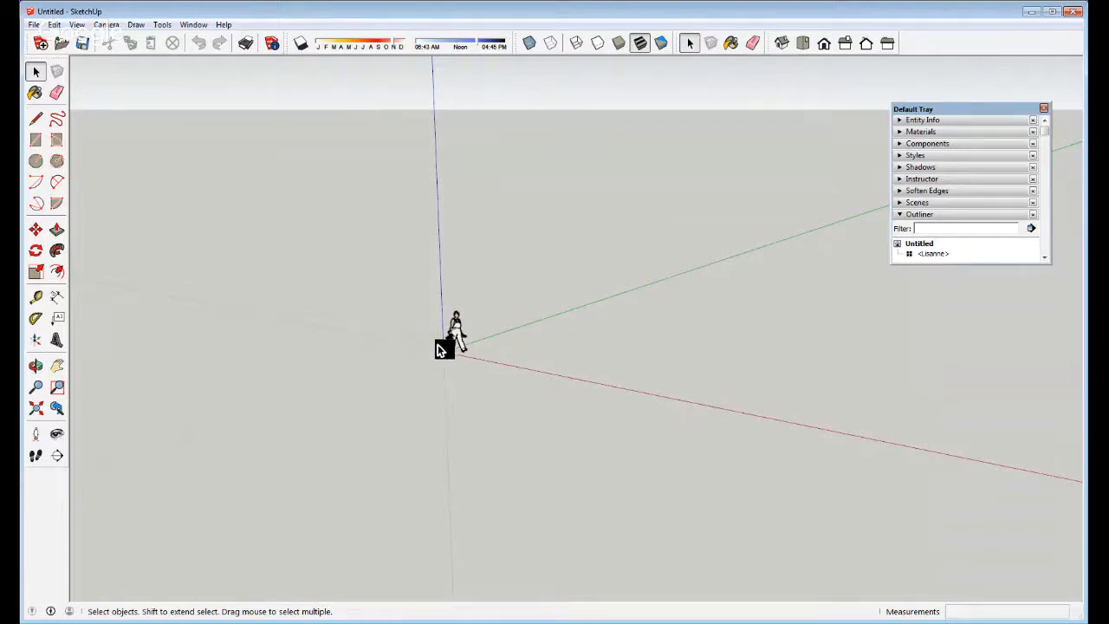
scroll(442, 347, up, 5)
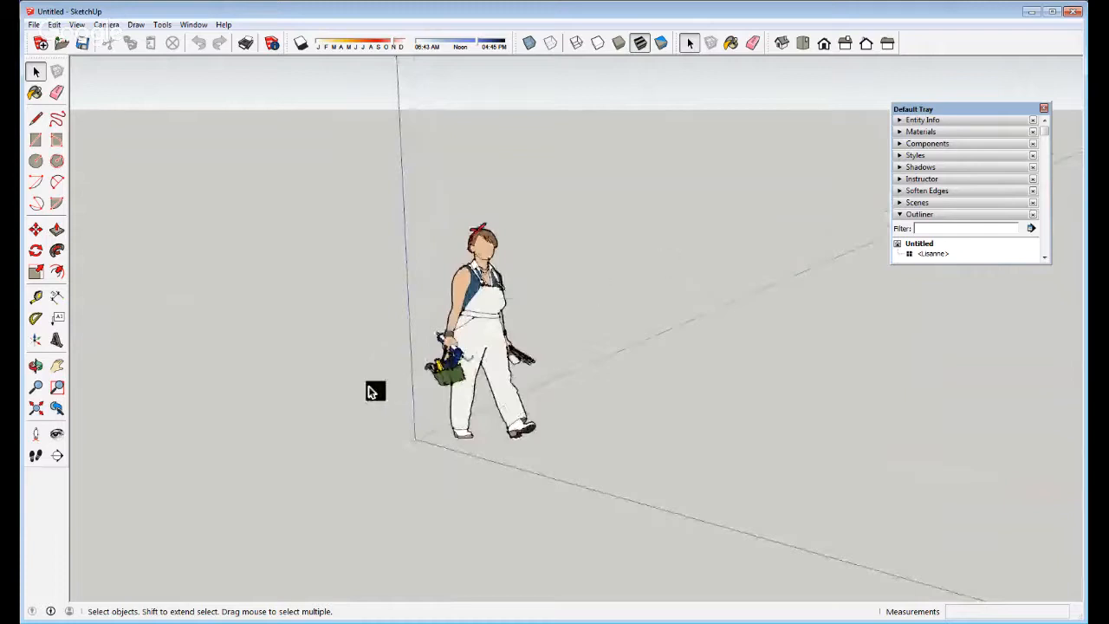
middle_drag(371, 392, 457, 364)
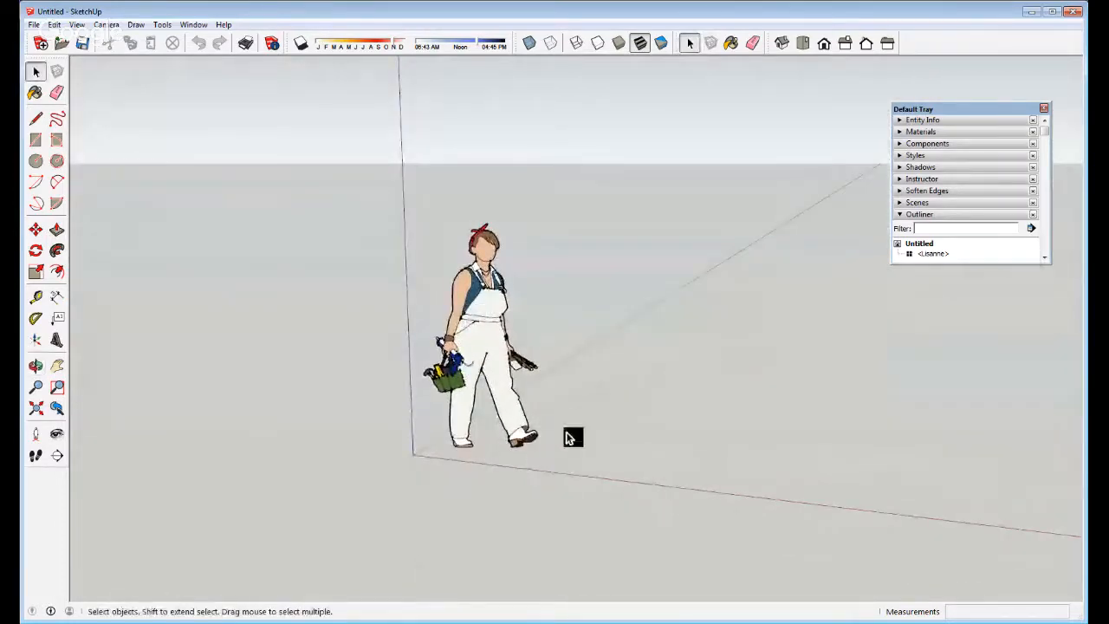
middle_drag(572, 436, 493, 427)
click(487, 339)
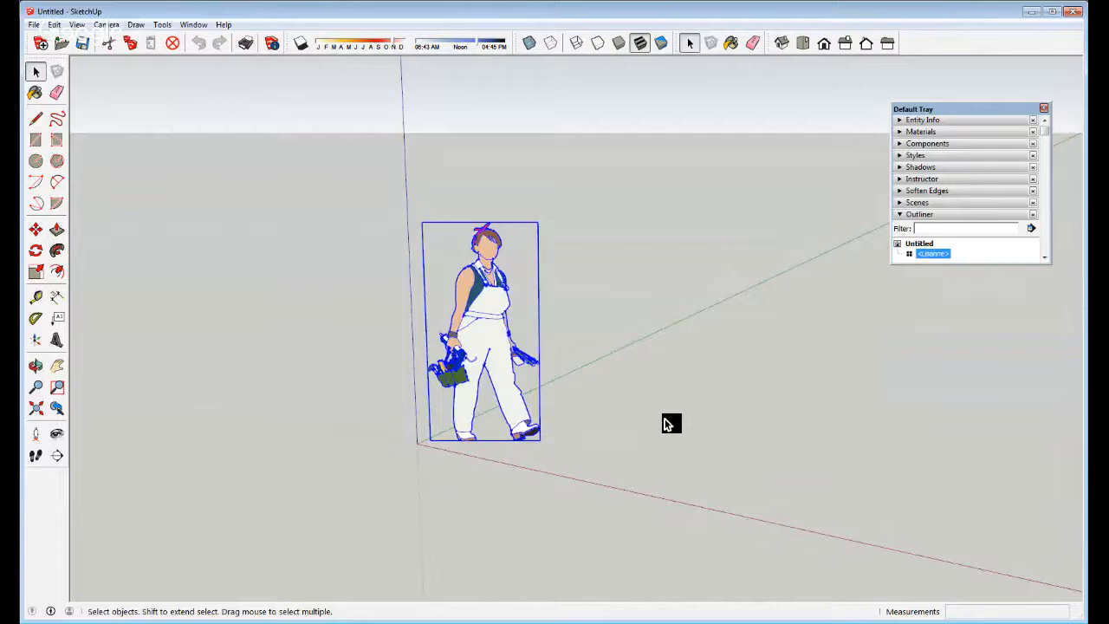
click(702, 407)
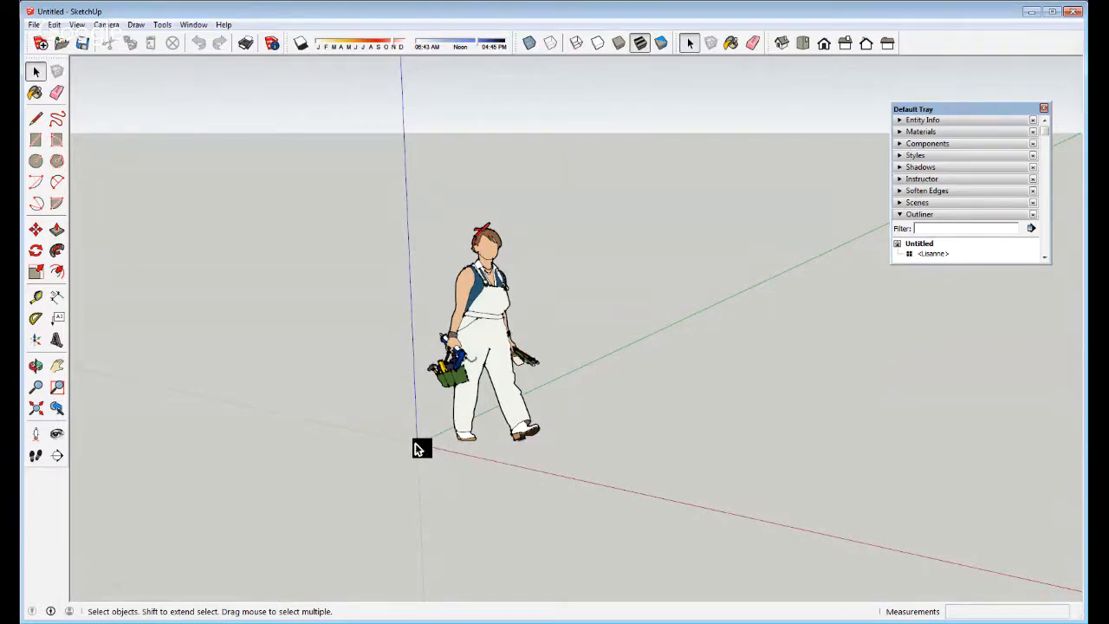
middle_drag(418, 448, 340, 421)
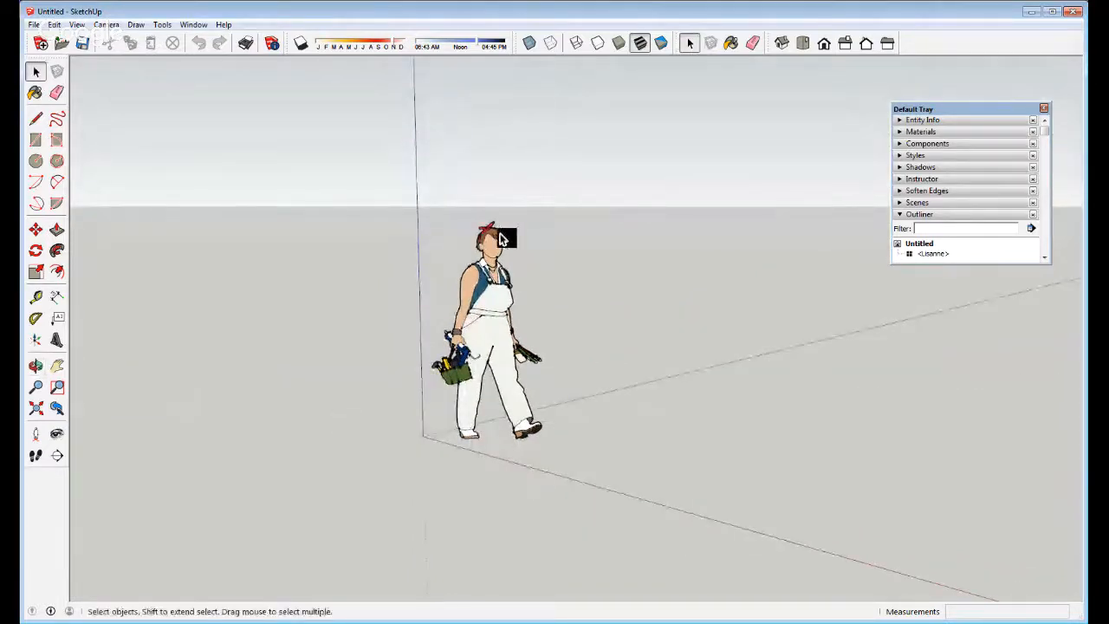
key(l)
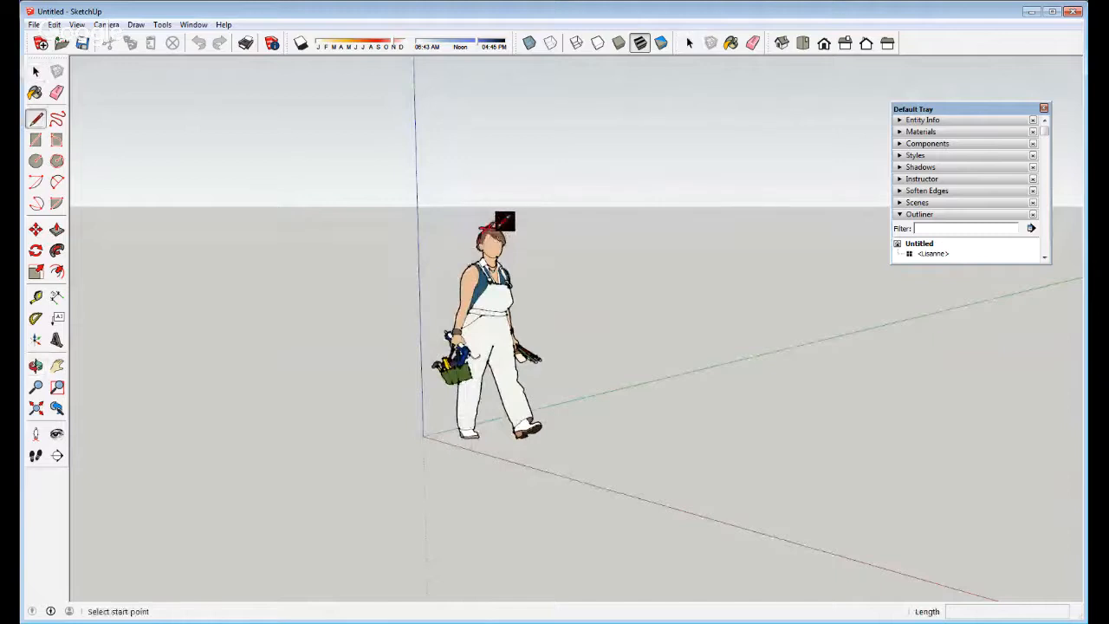
click(491, 229)
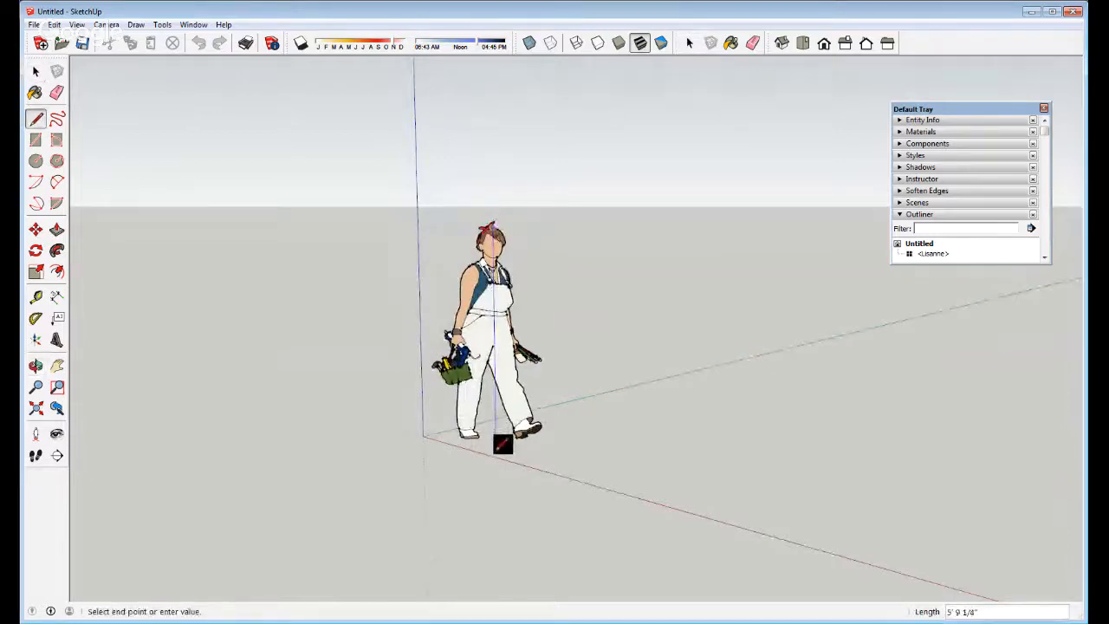
key(o)
drag(494, 450, 799, 389)
middle_drag(800, 389, 778, 389)
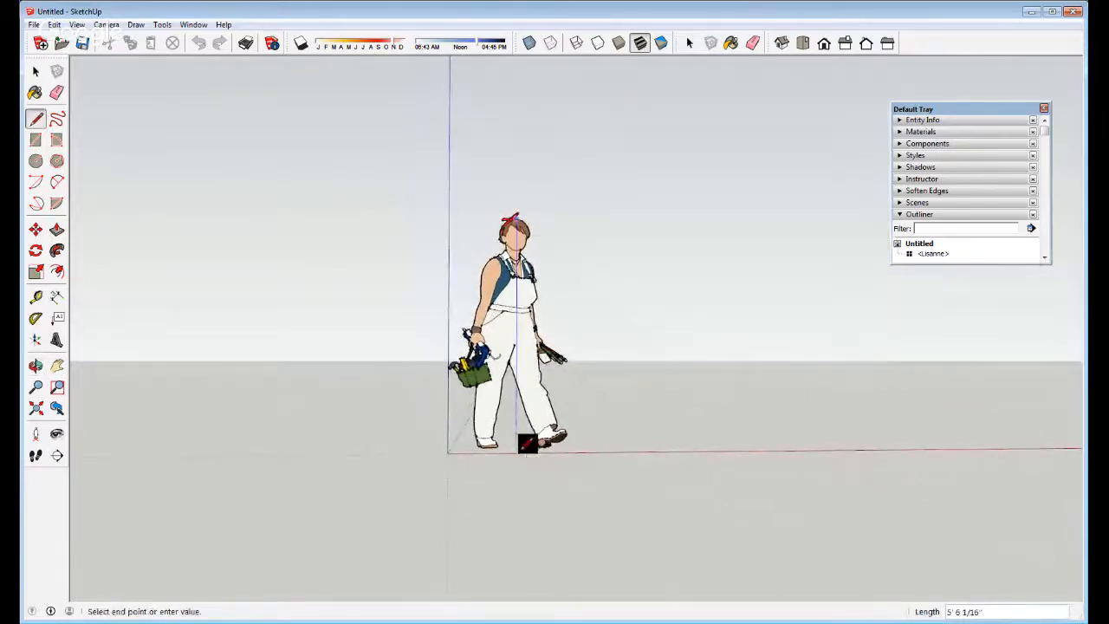
key(Escape)
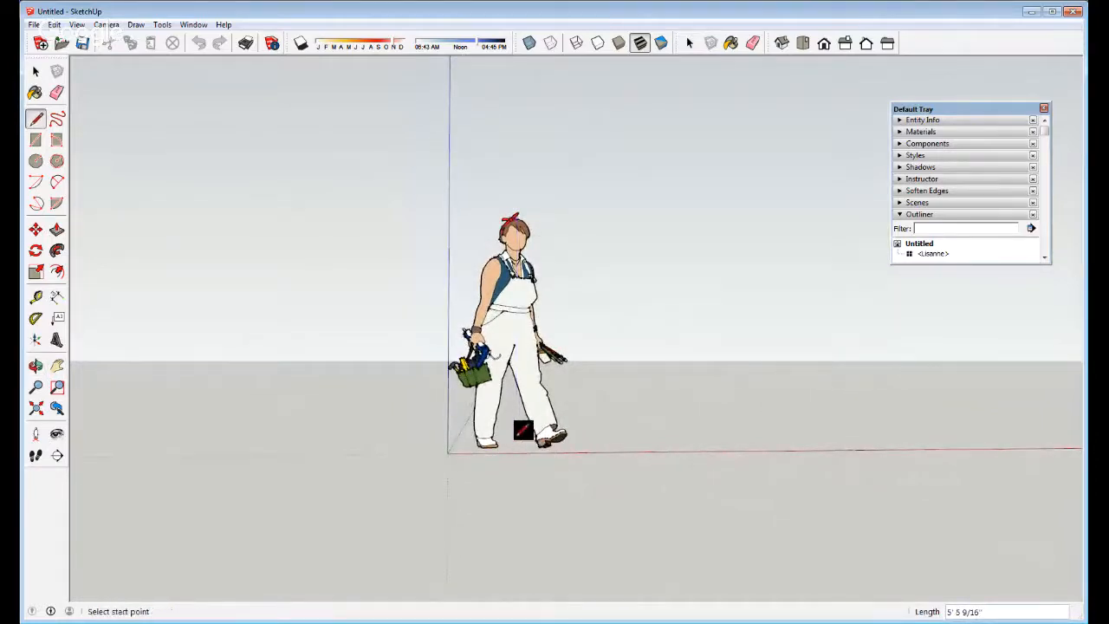
click(519, 221)
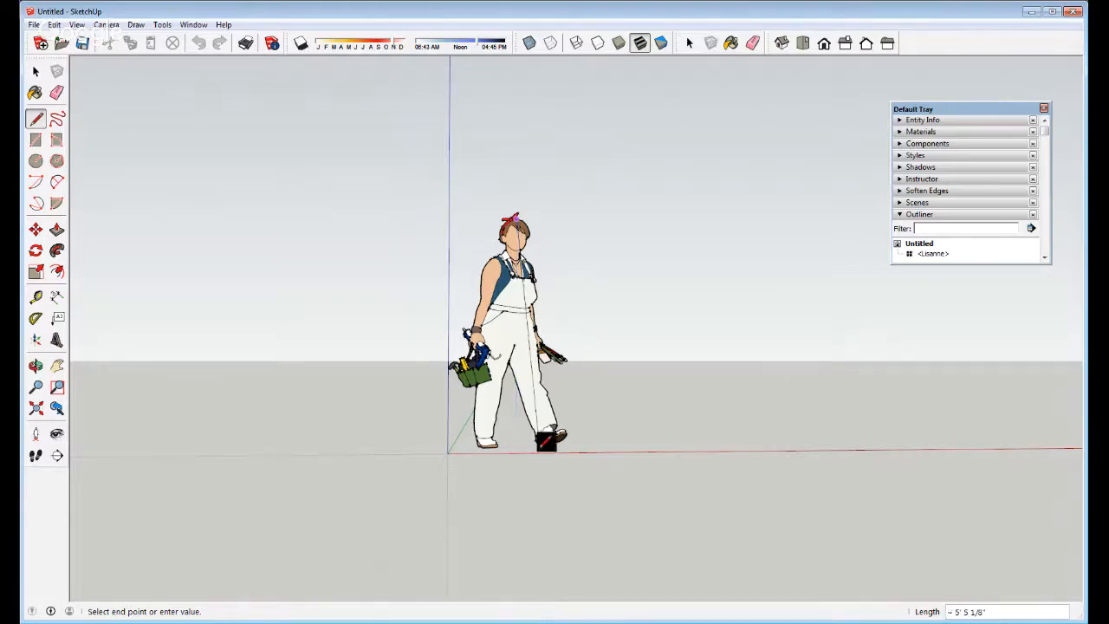
middle_drag(525, 446, 500, 437)
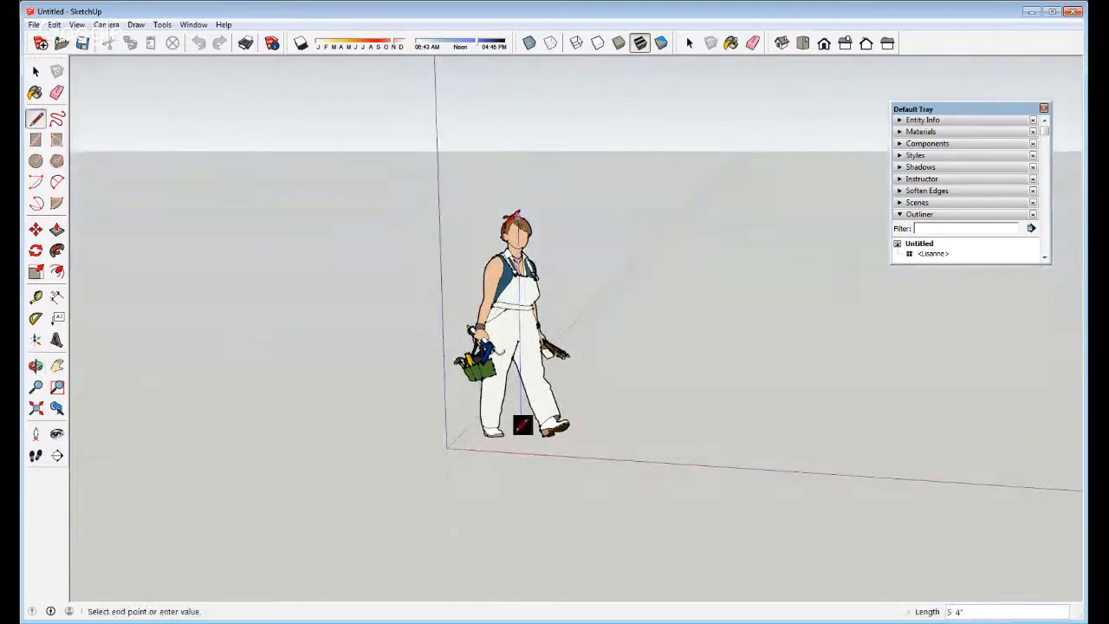
key(space)
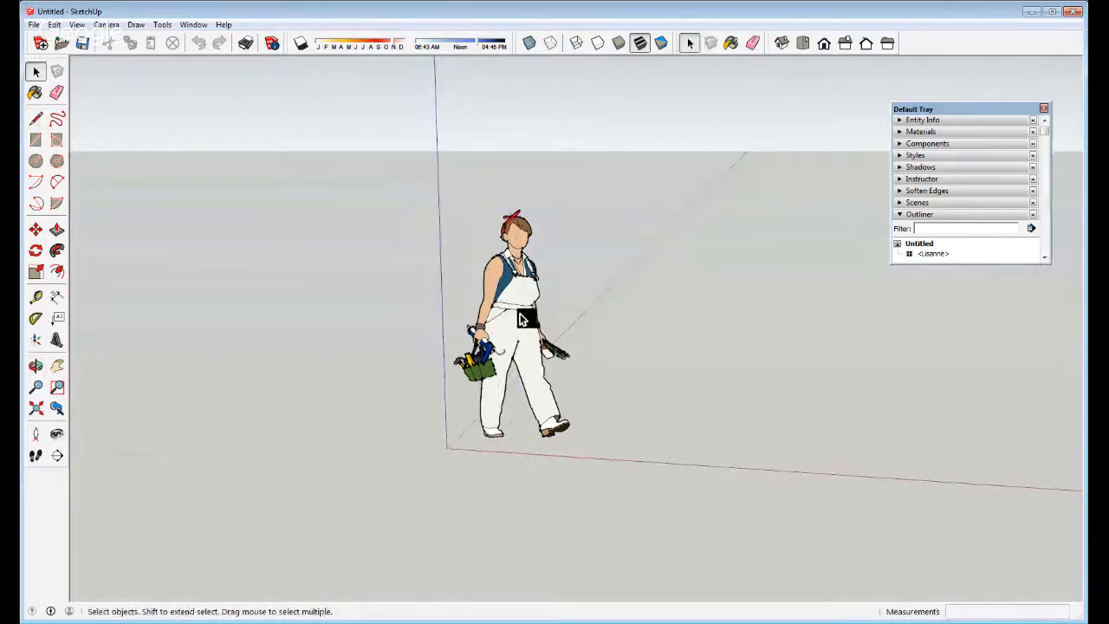
scroll(519, 289, up, 3)
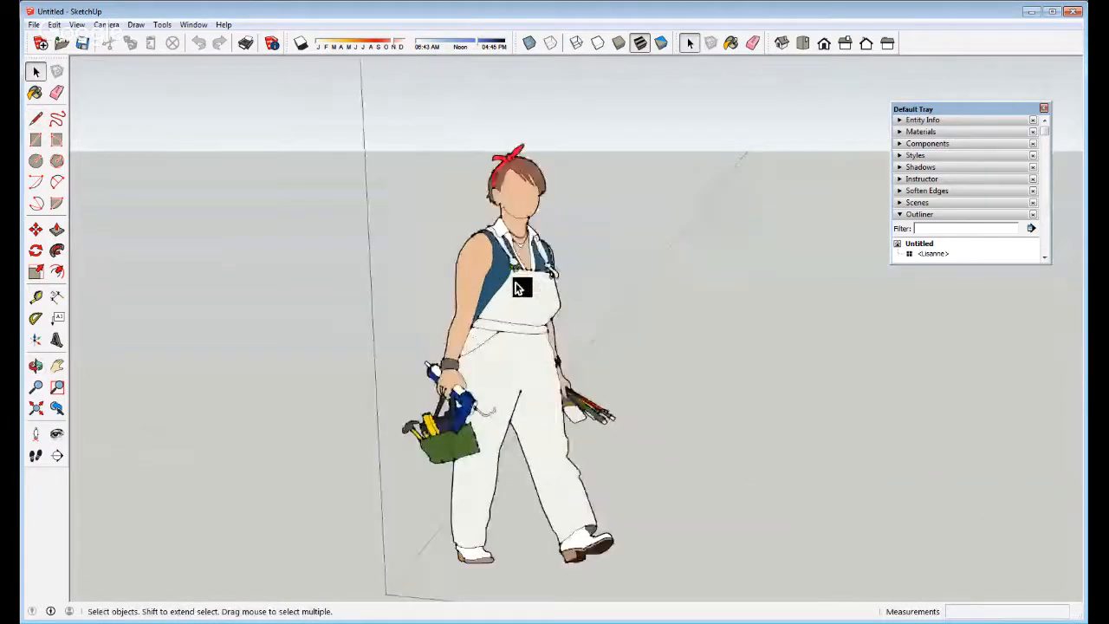
scroll(530, 236, up, 4)
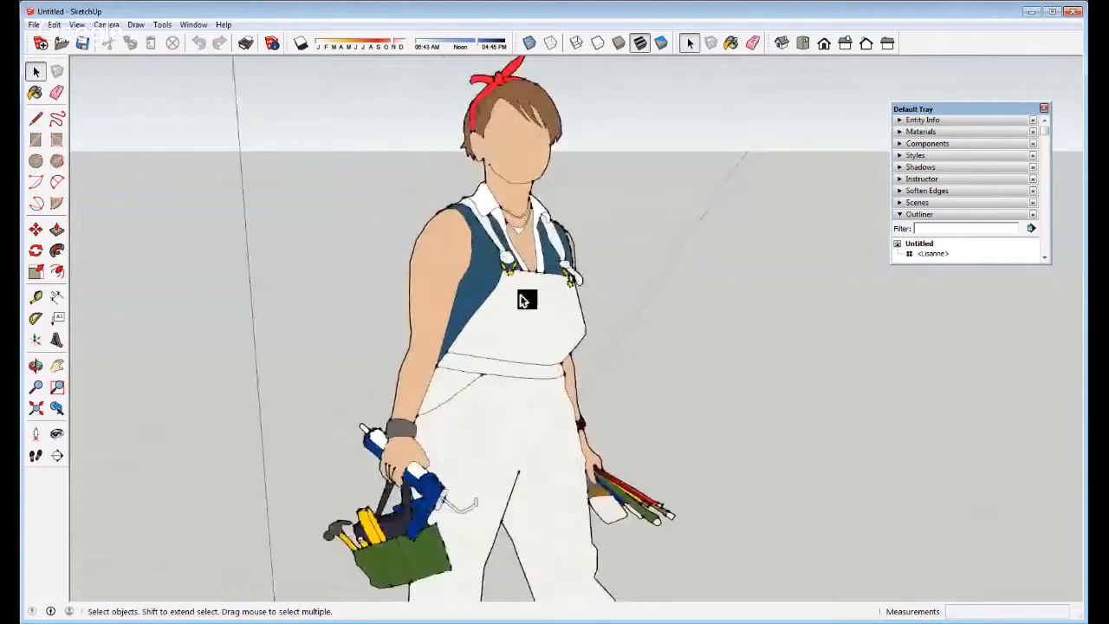
middle_drag(526, 299, 495, 383)
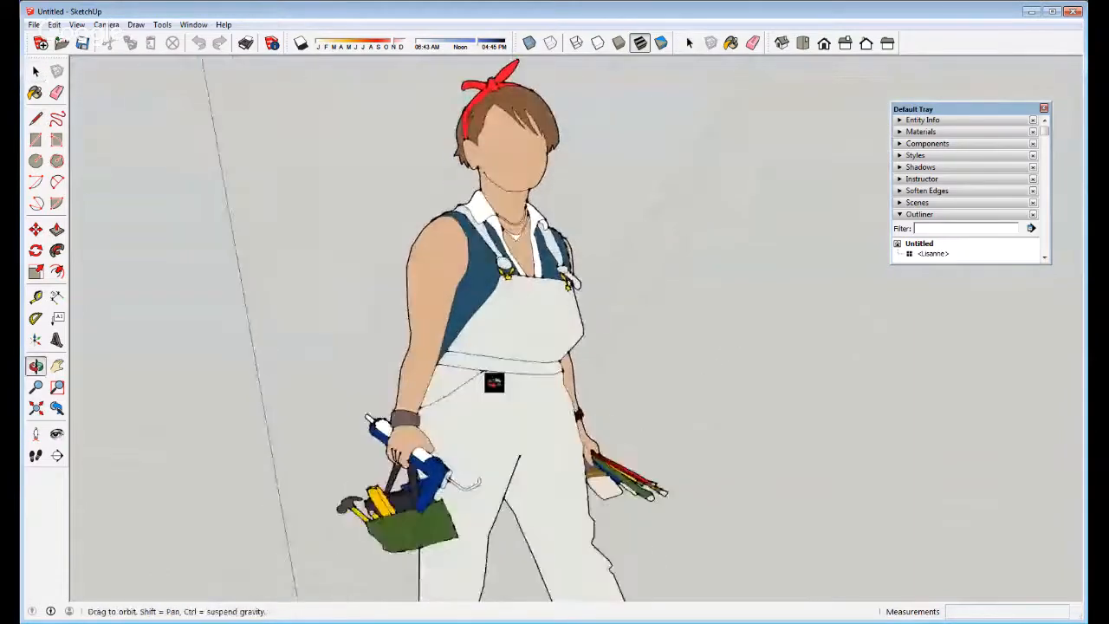
scroll(500, 262, down, 3)
scroll(501, 263, down, 3)
middle_drag(514, 314, 435, 342)
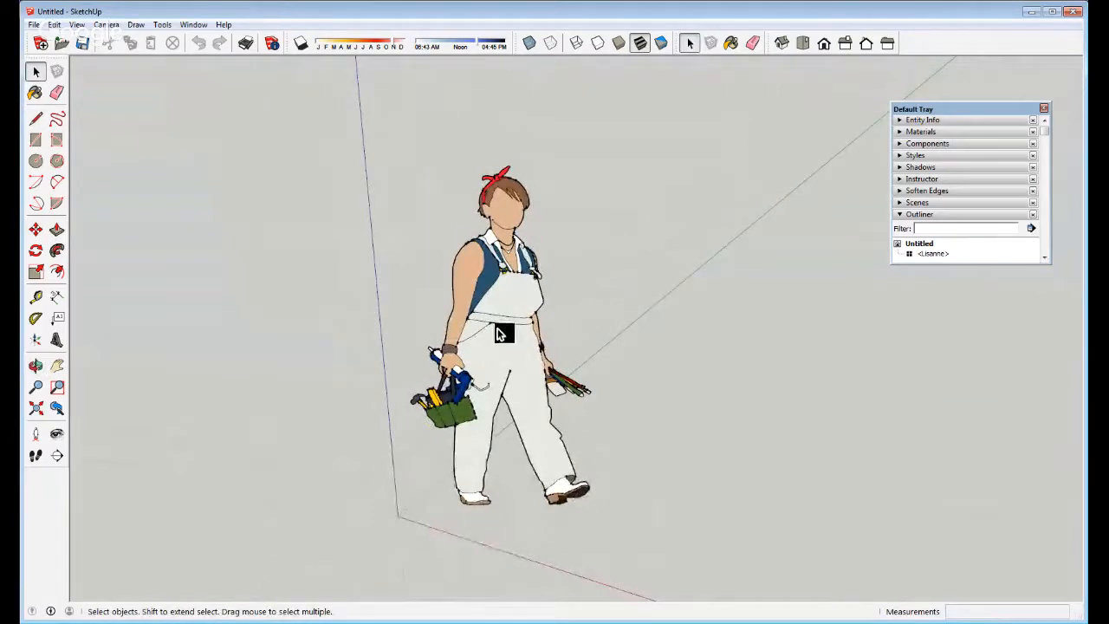
scroll(501, 334, down, 3)
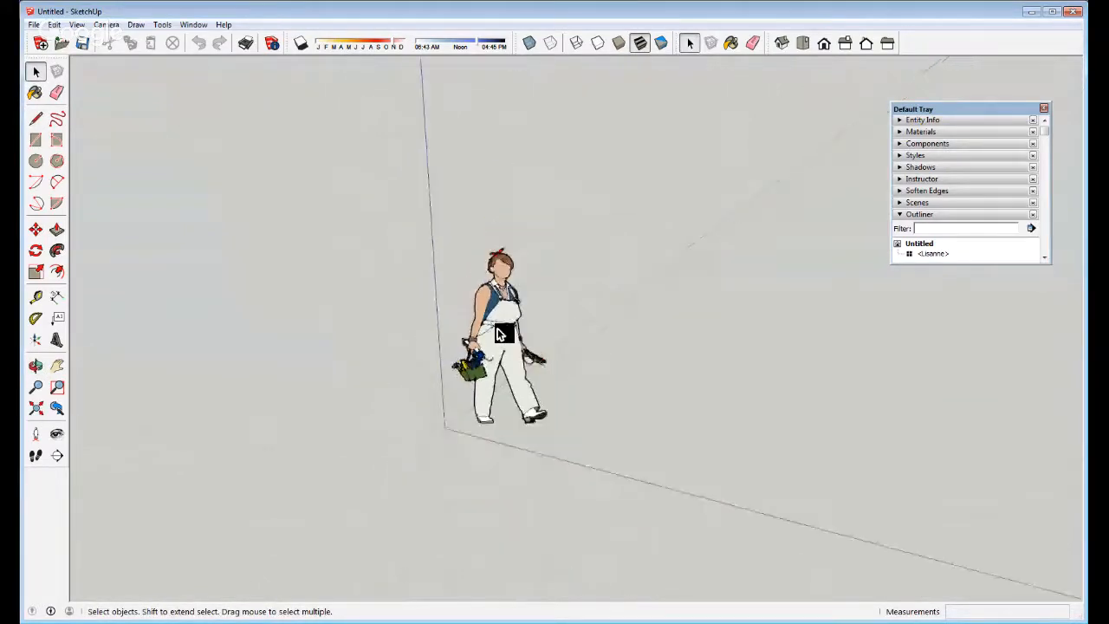
right_click(499, 335)
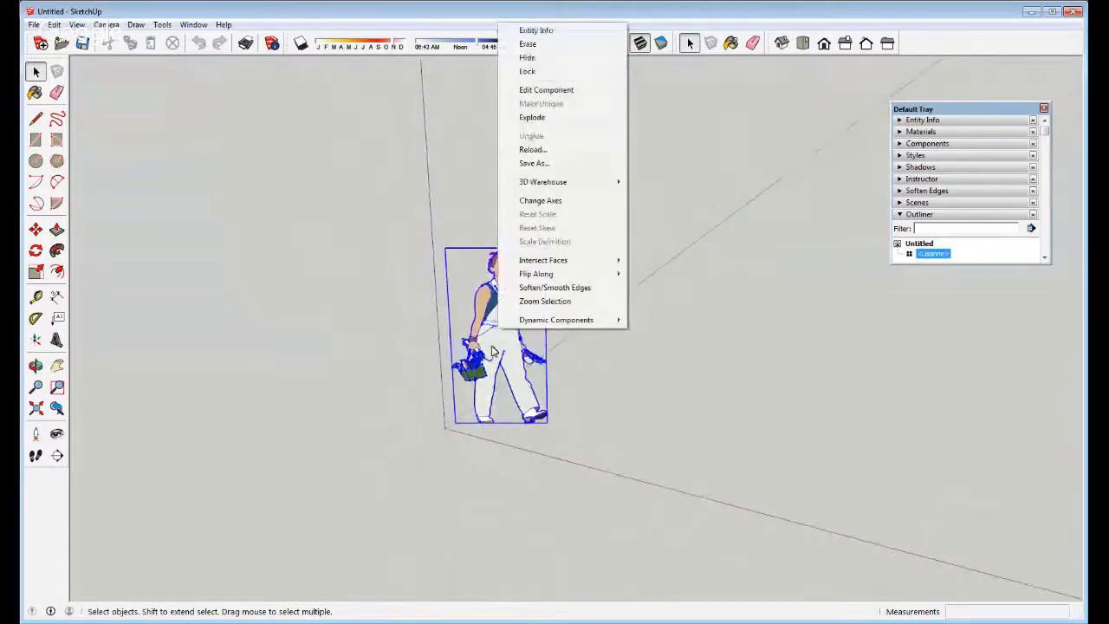
click(598, 387)
middle_drag(488, 352, 129, 337)
middle_drag(482, 330, 698, 288)
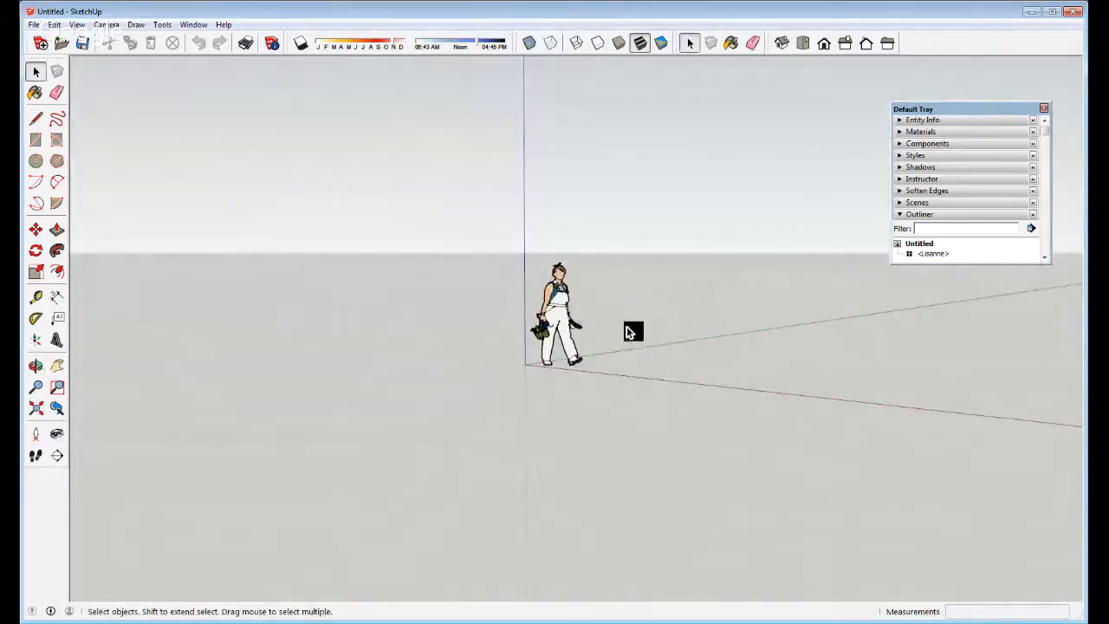
scroll(632, 330, up, 1)
scroll(434, 354, up, 3)
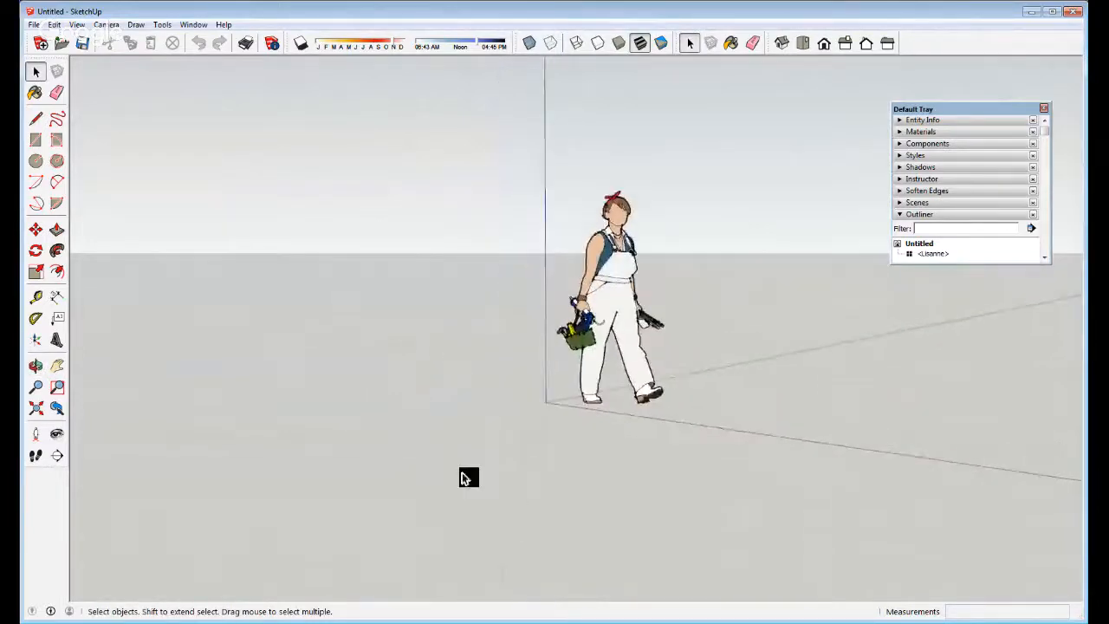
scroll(464, 478, down, 3)
scroll(667, 349, down, 2)
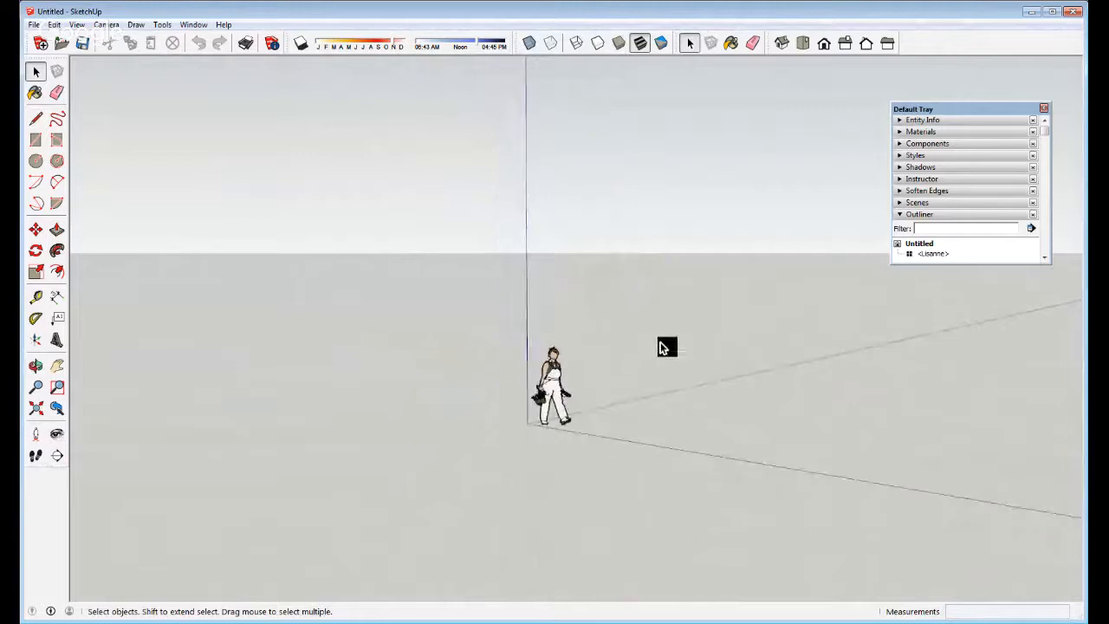
scroll(663, 347, down, 1)
scroll(637, 400, up, 2)
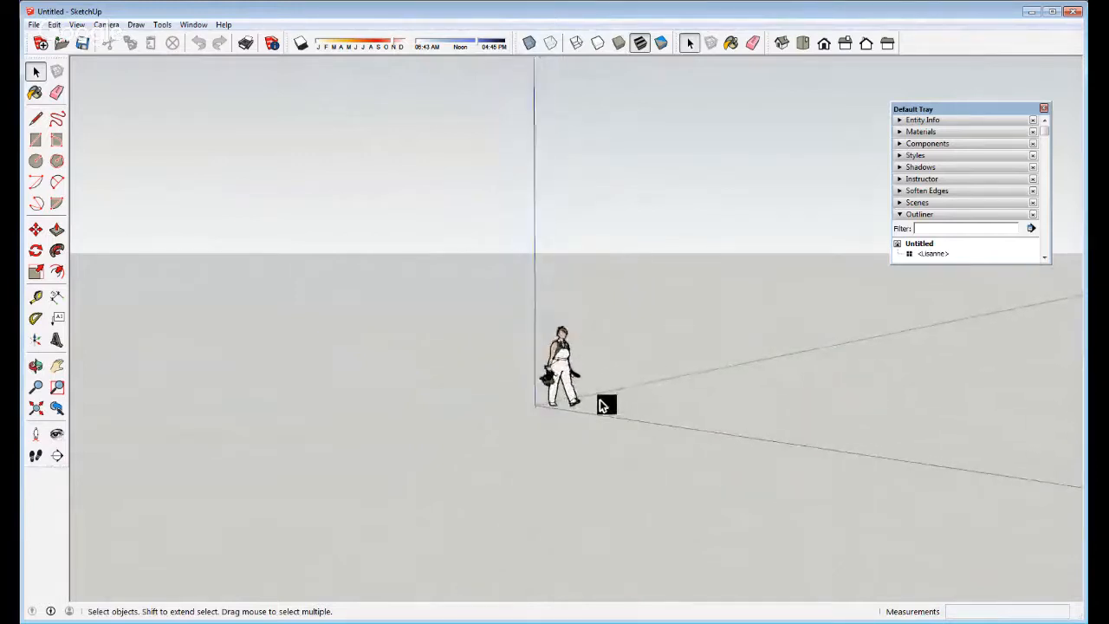
scroll(609, 406, up, 3)
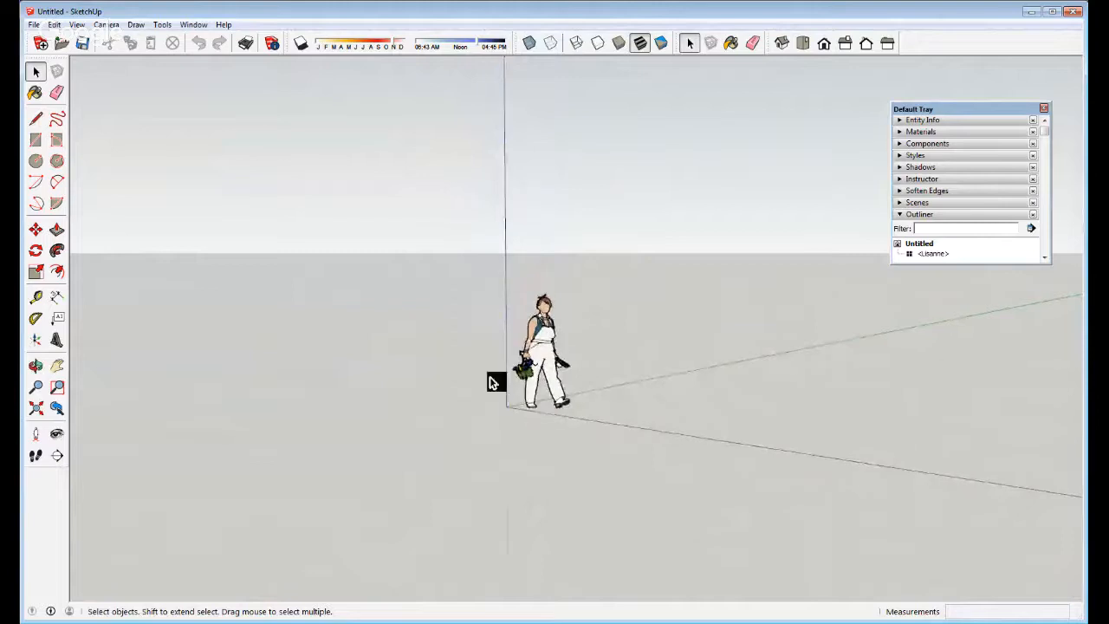
scroll(505, 327, up, 2)
key(o)
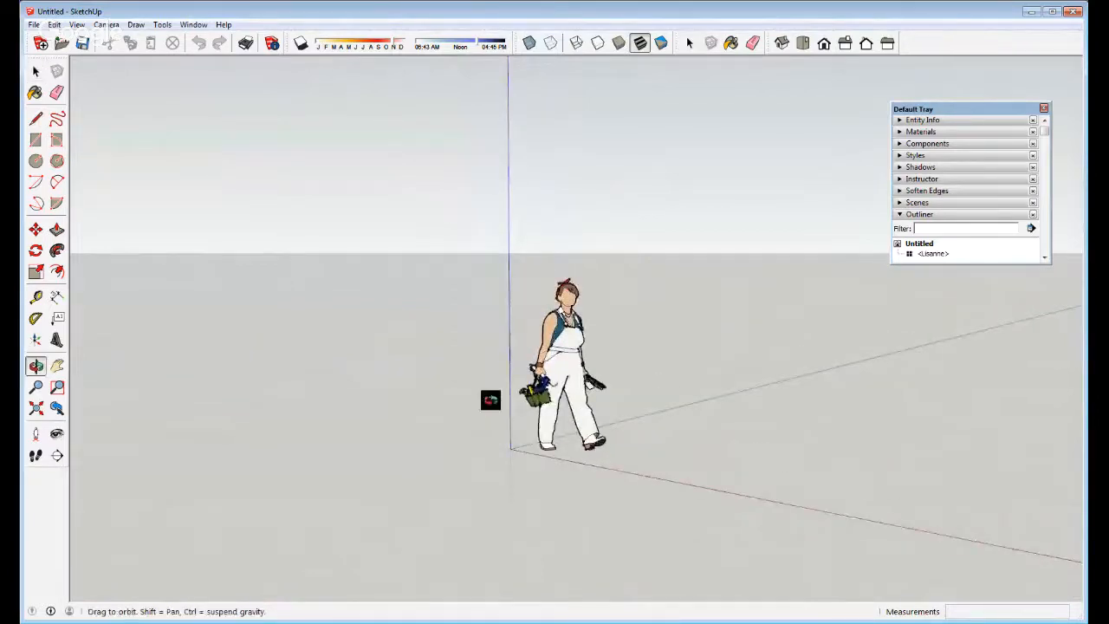
key(space)
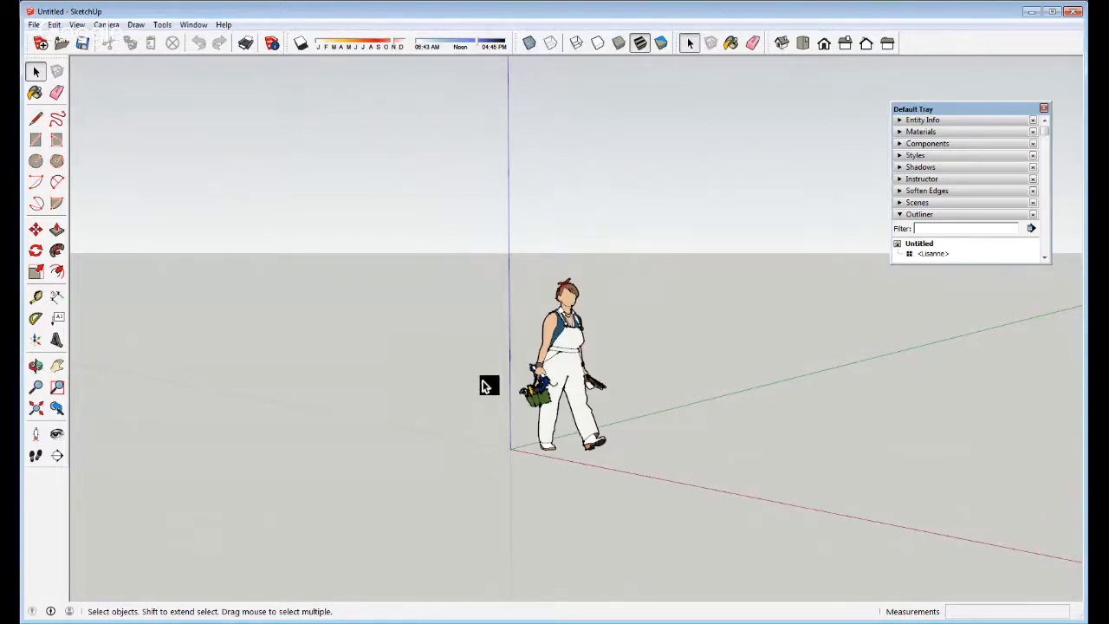
middle_drag(465, 387, 968, 369)
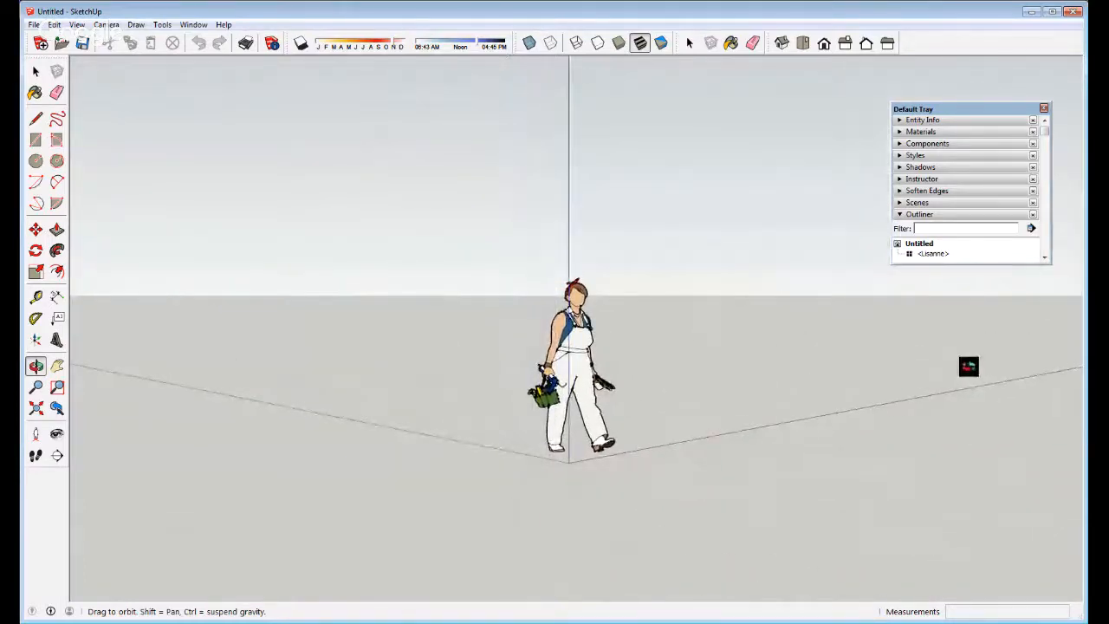
key(space)
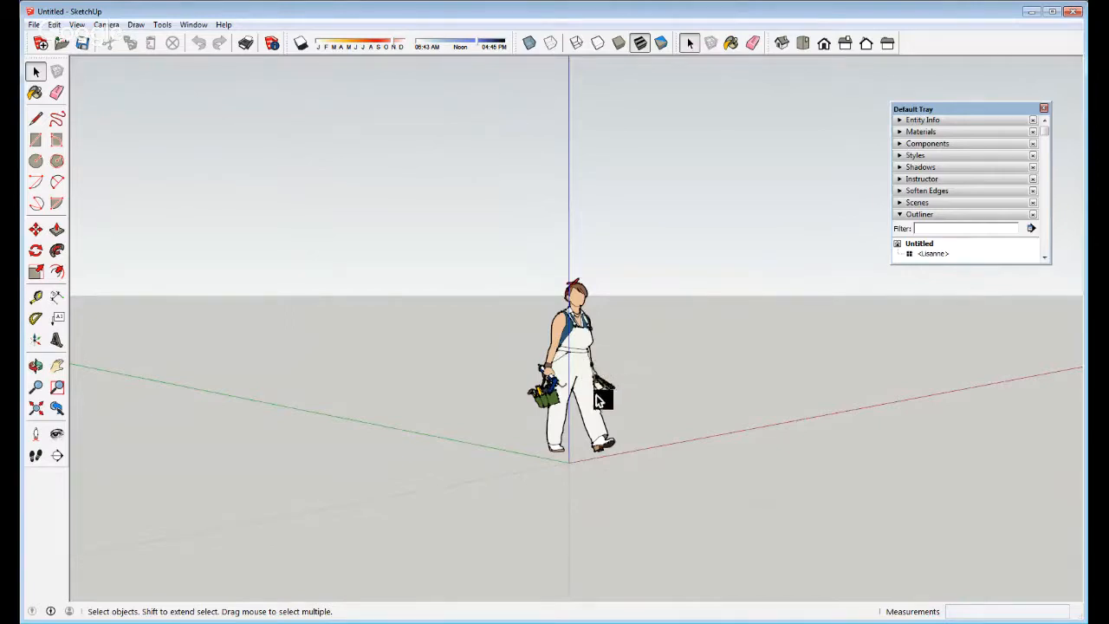
key(o)
drag(604, 379, 610, 469)
middle_drag(610, 469, 874, 488)
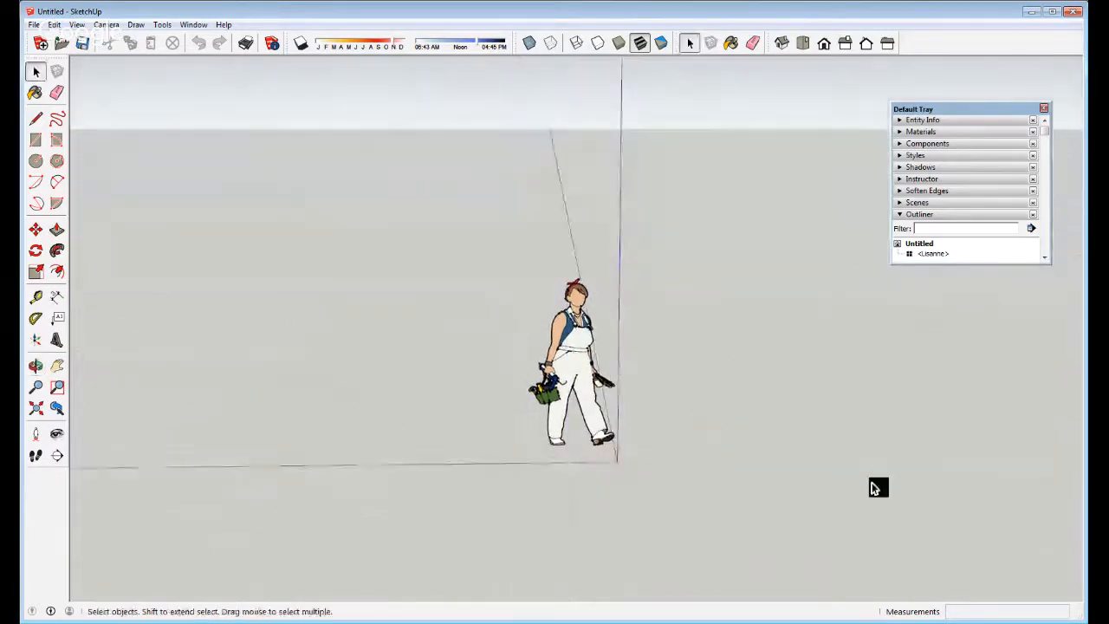
mouse_move(459, 465)
middle_down()
mouse_move(477, 421)
mouse_move(971, 468)
middle_up()
middle_drag(396, 403, 1011, 362)
middle_drag(431, 429, 716, 452)
scroll(698, 328, down, 1)
scroll(701, 327, down, 3)
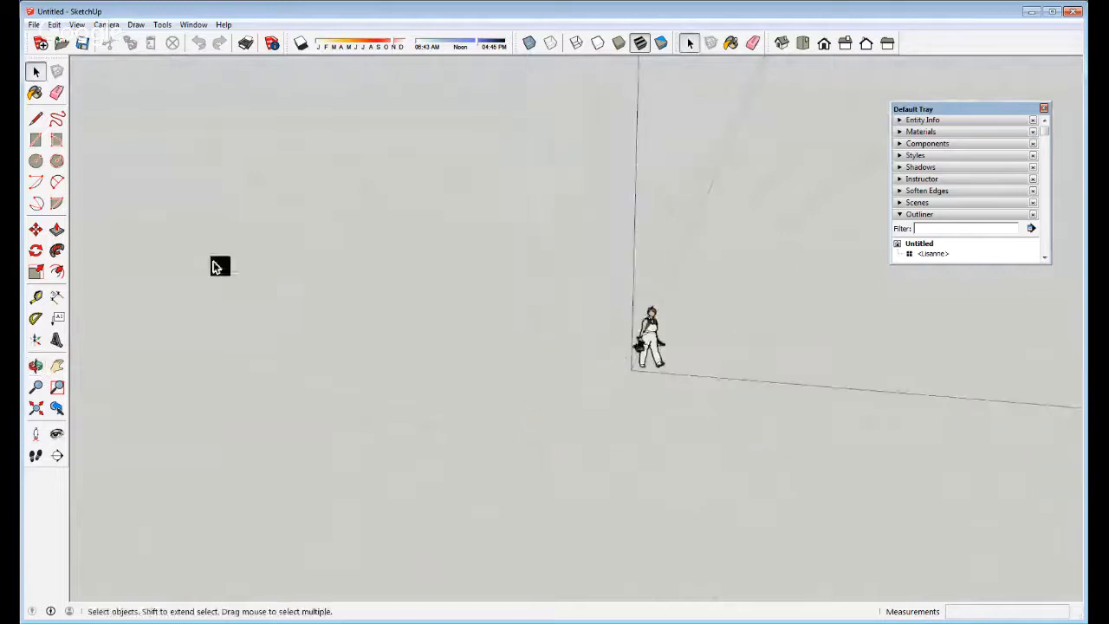
middle_drag(217, 265, 677, 360)
scroll(614, 334, up, 1)
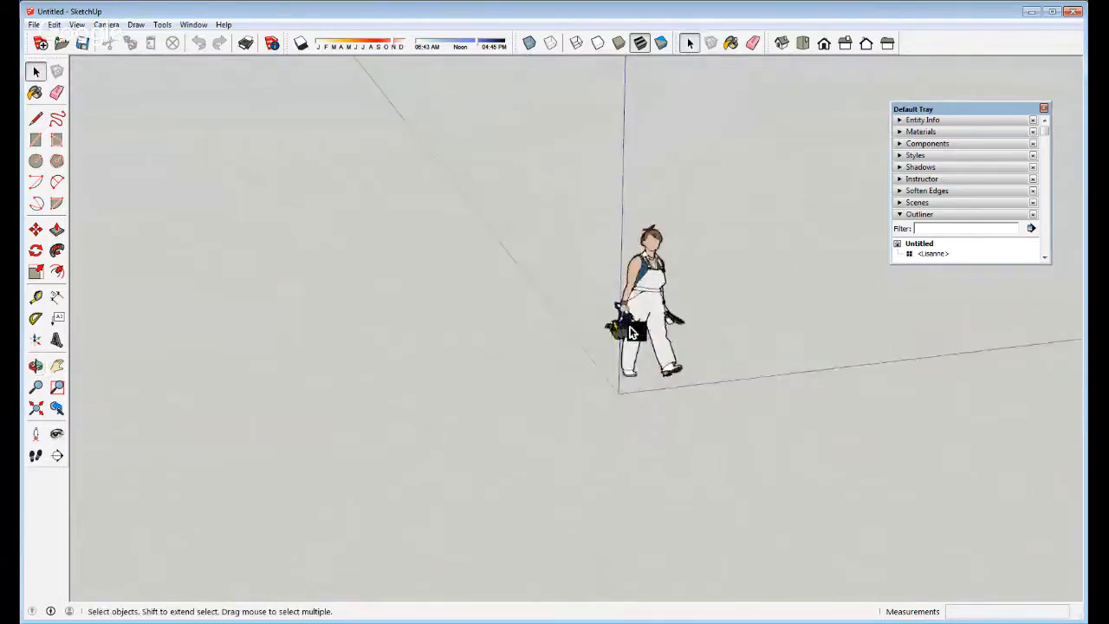
key(h)
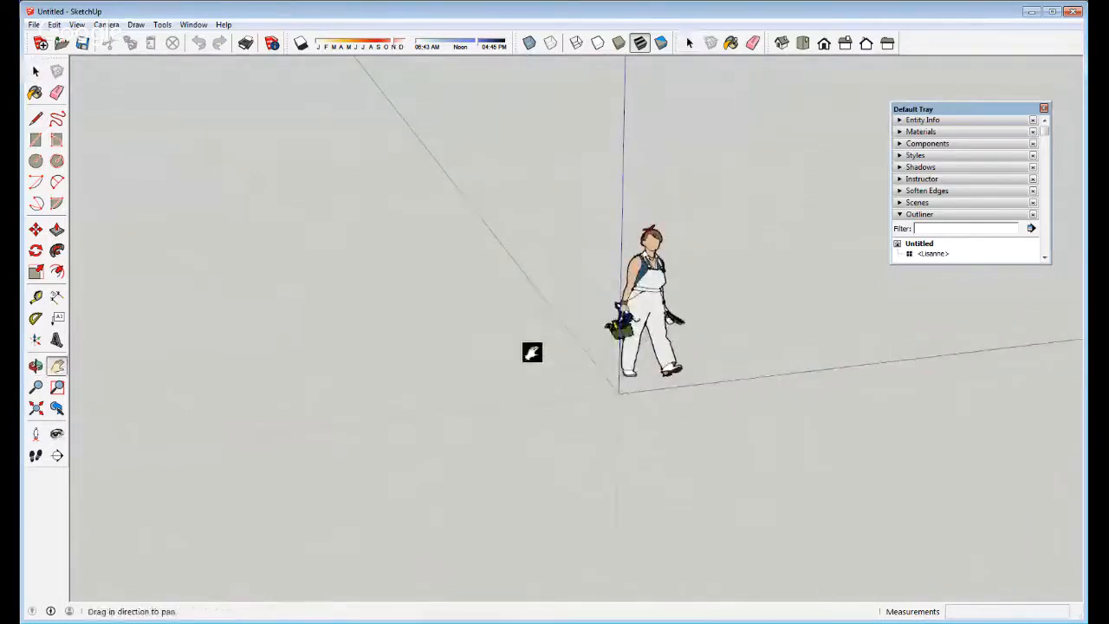
Pan and orbit the view down until the horizon and sky show behind the figure
drag(564, 344, 532, 429)
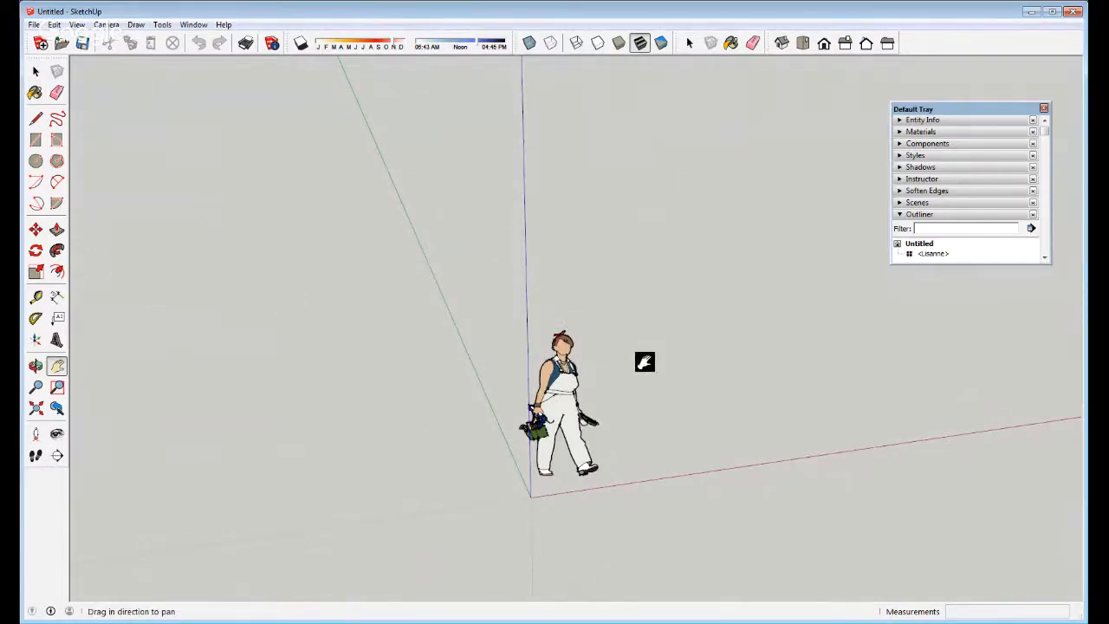
key(space)
key(o)
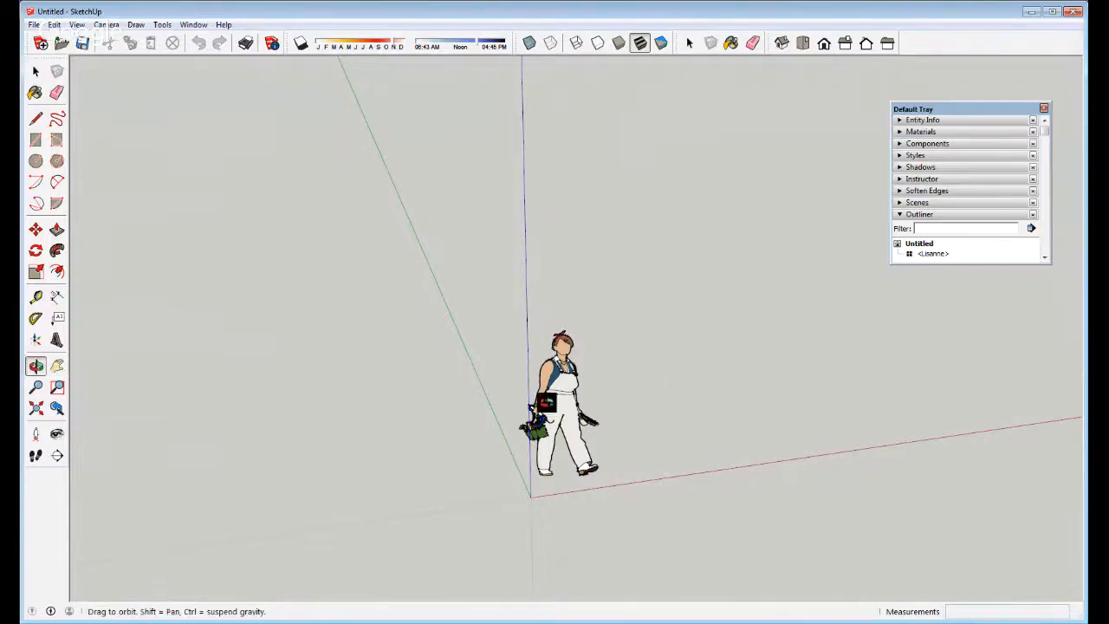
drag(547, 400, 359, 315)
key(space)
key(l)
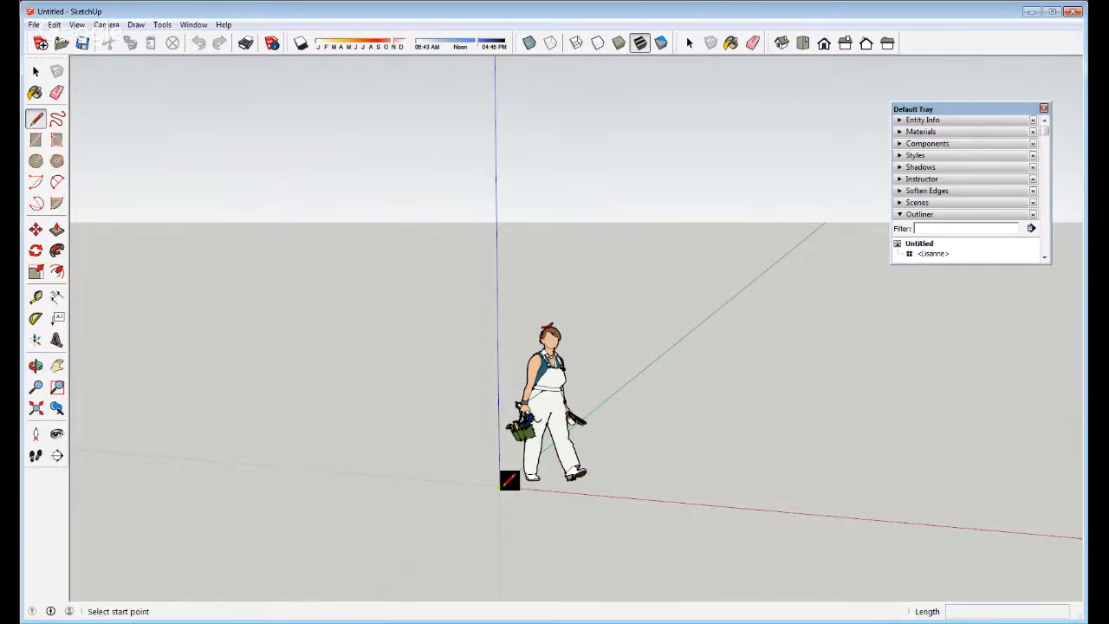
scroll(501, 486, up, 5)
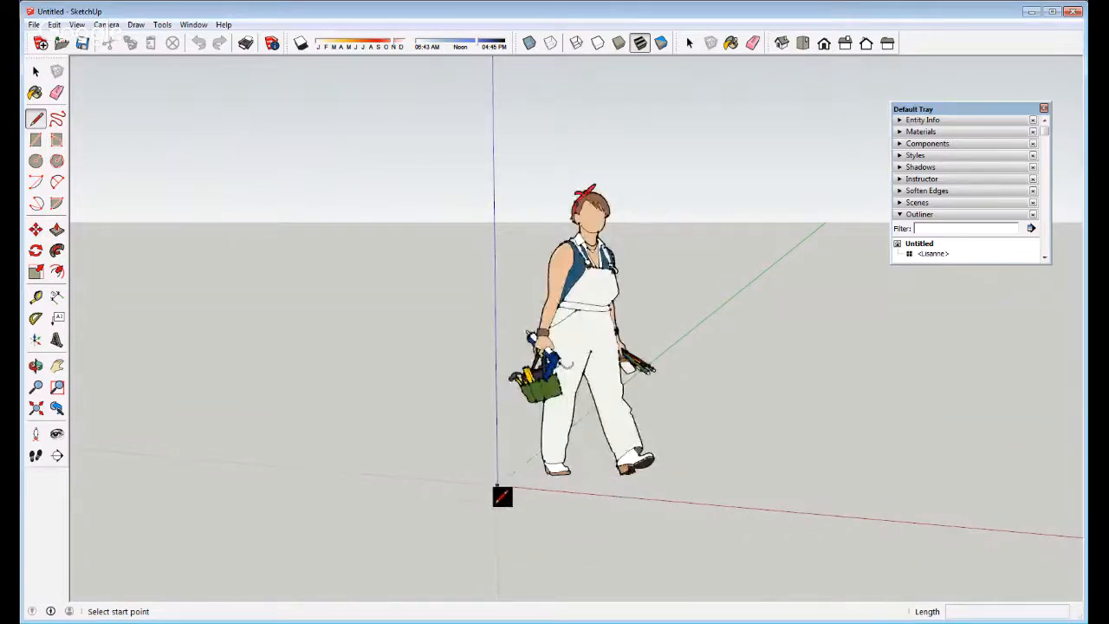
scroll(500, 484, down, 3)
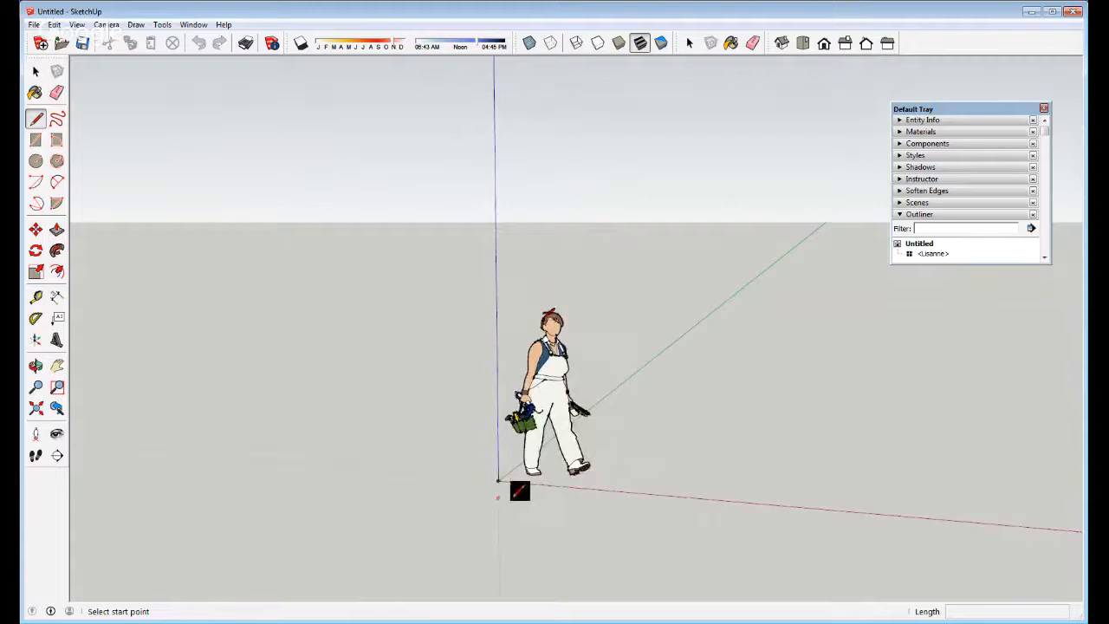
key(space)
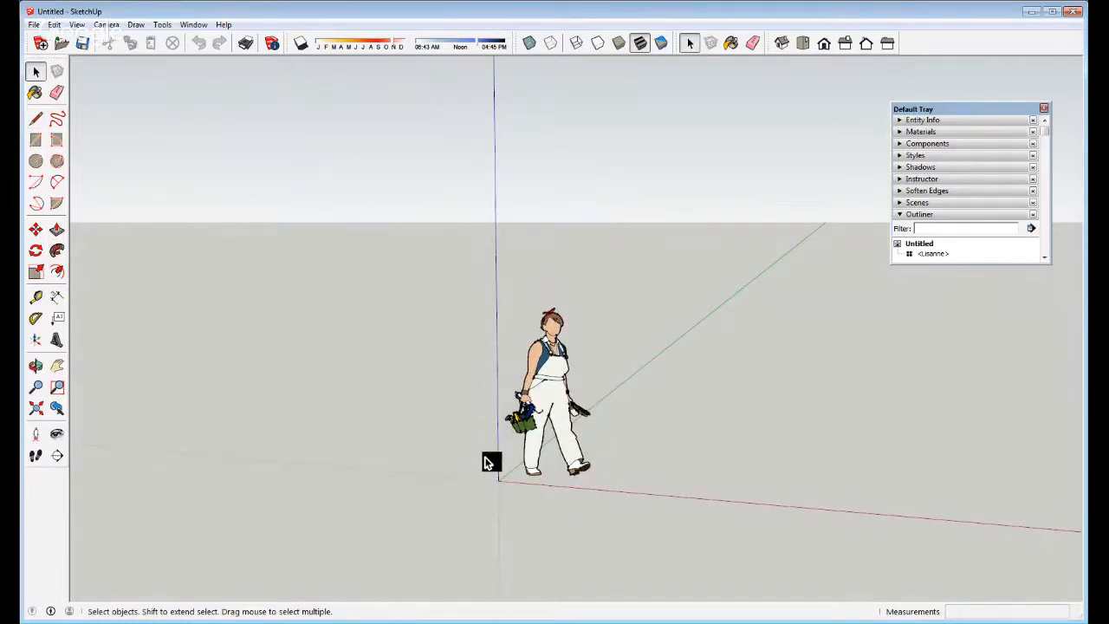
key(l)
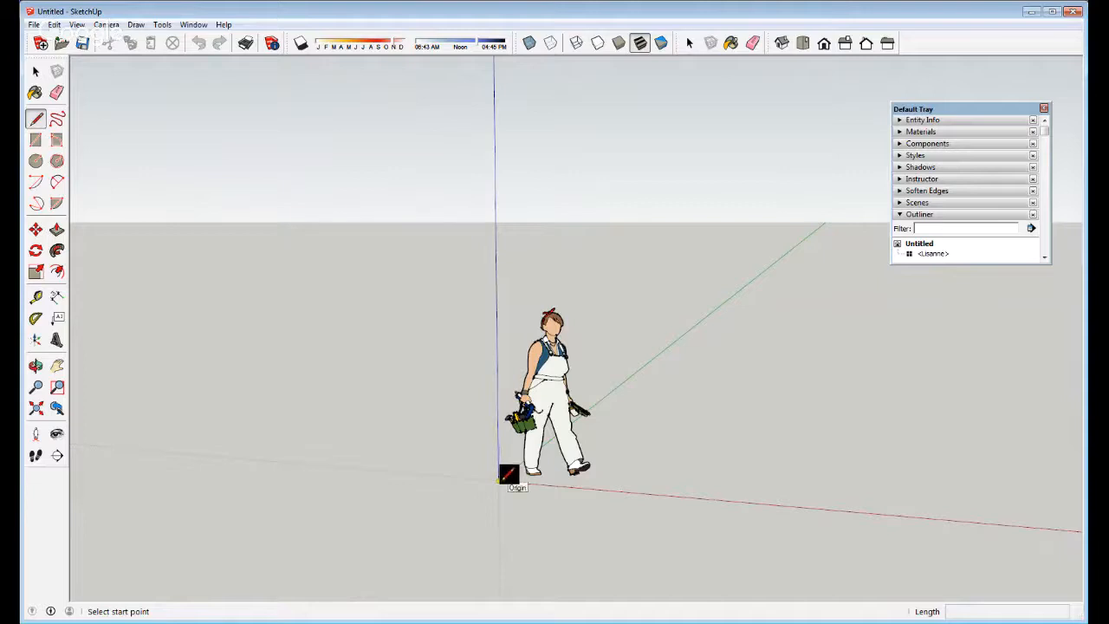
click(499, 481)
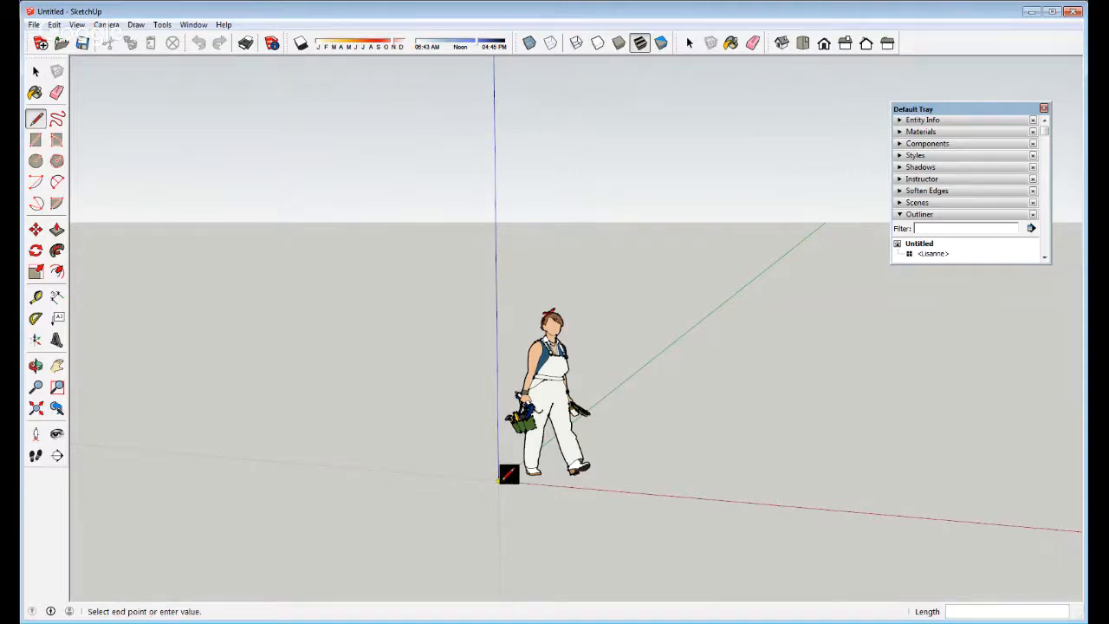
click(497, 264)
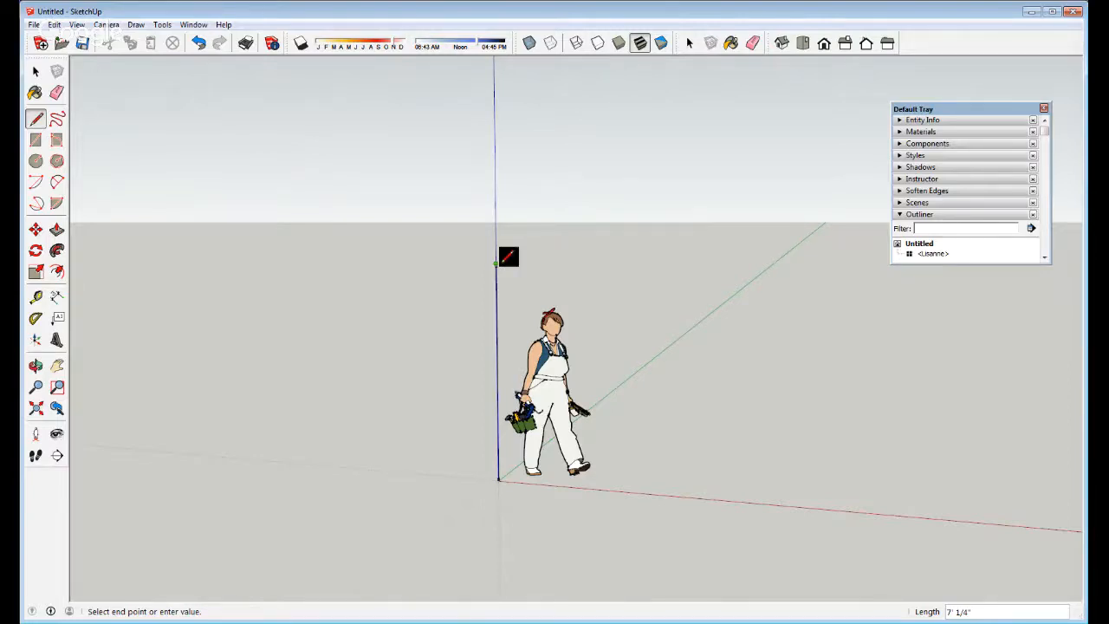
scroll(499, 269, up, 2)
key(space)
key(e)
click(497, 329)
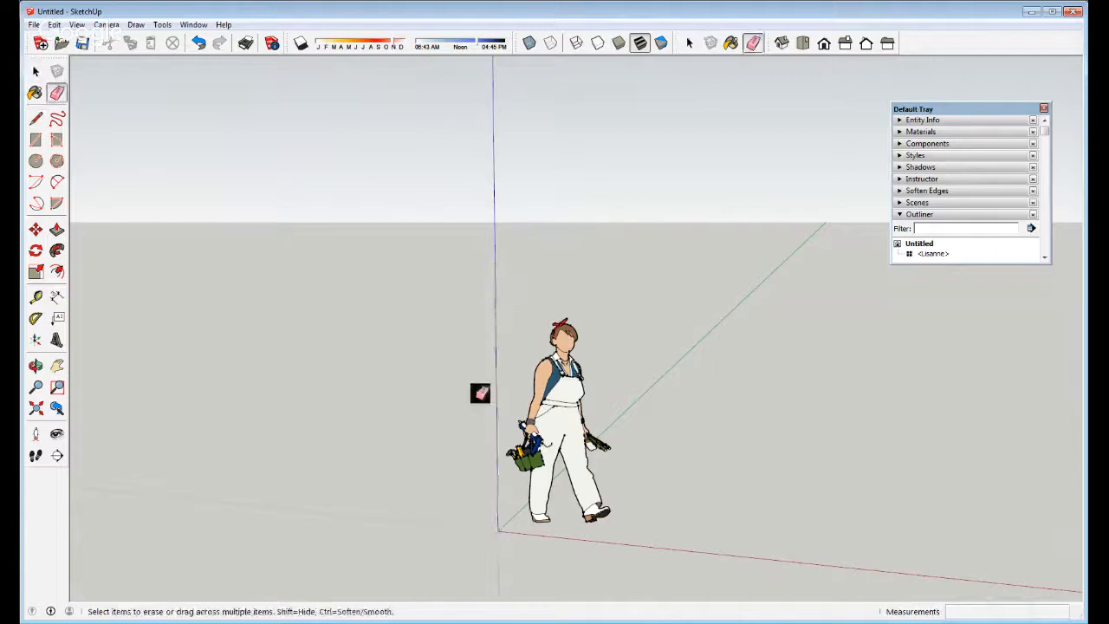
key(space)
middle_drag(523, 537, 485, 554)
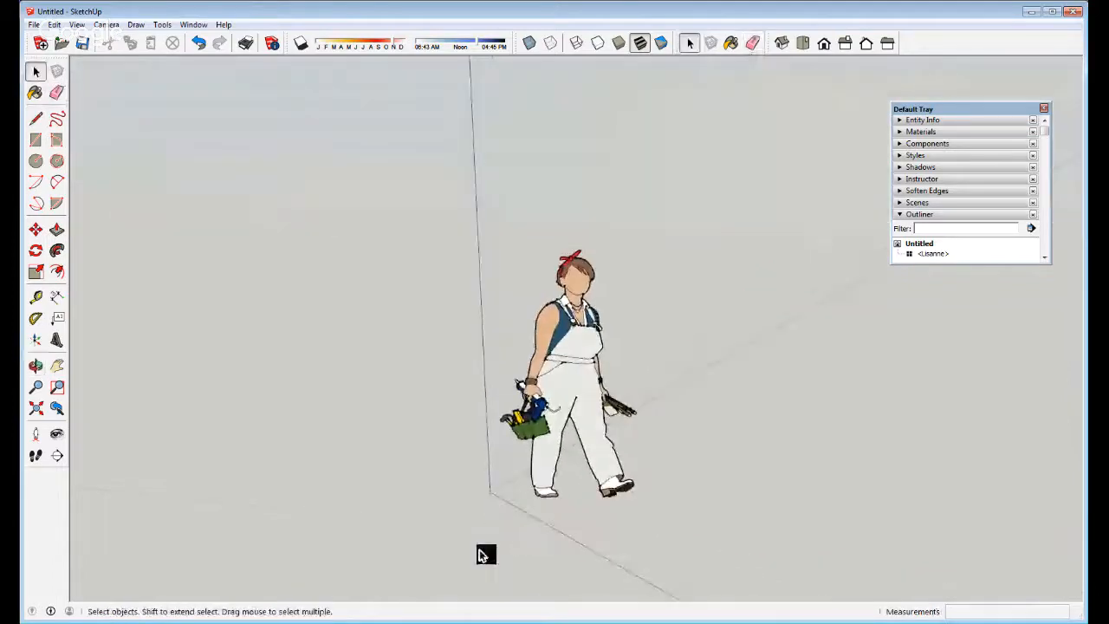
middle_drag(518, 505, 570, 424)
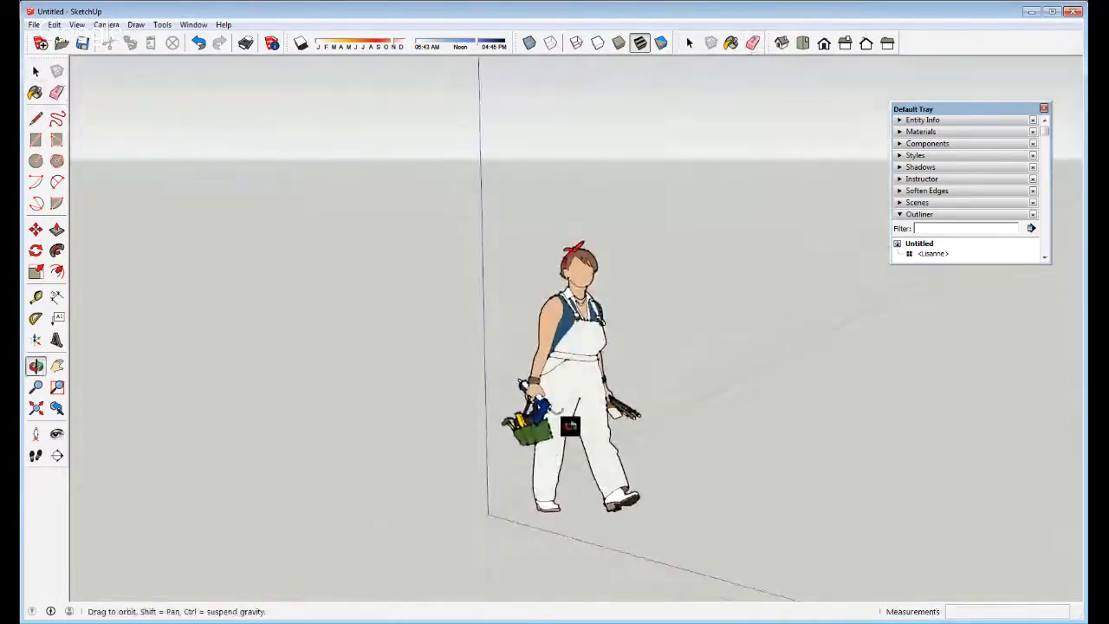
key(l)
click(489, 513)
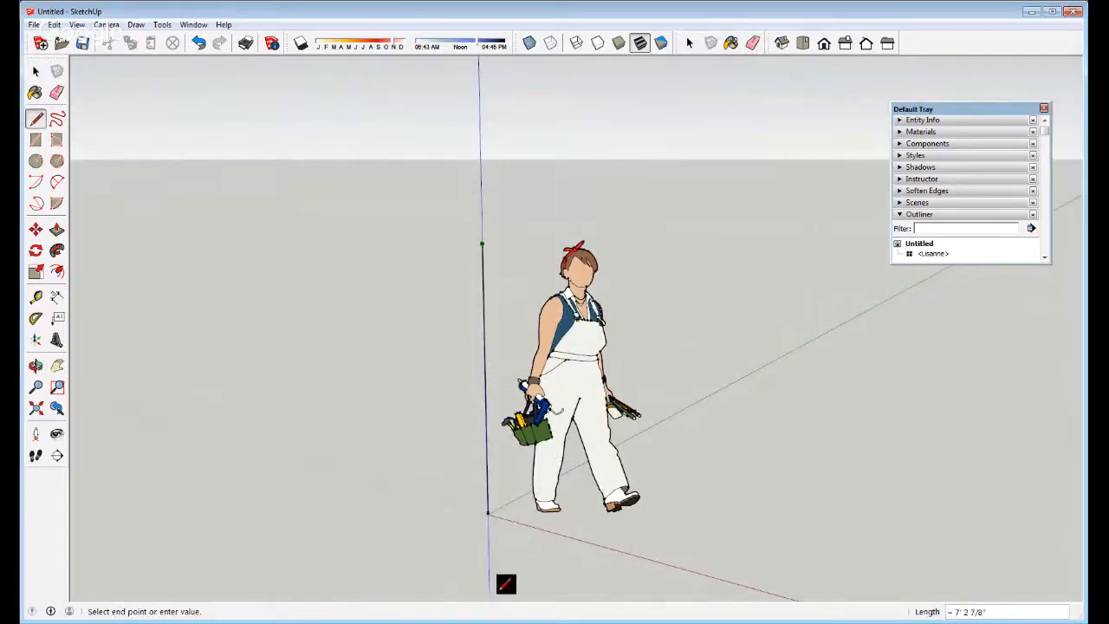
click(472, 260)
key(space)
scroll(471, 330, down, 3)
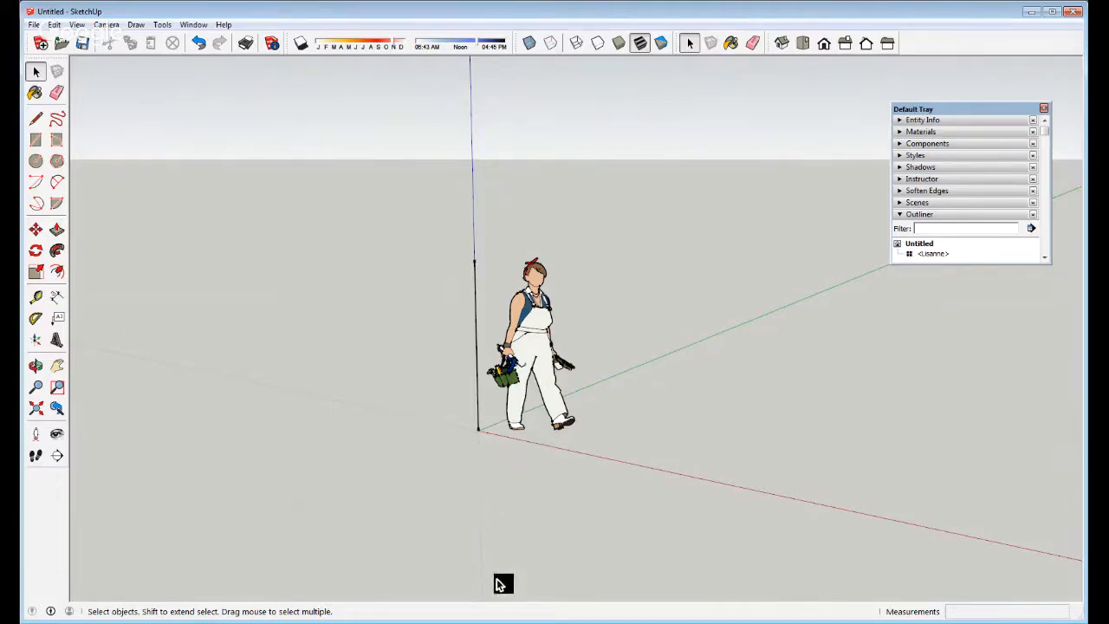
key(e)
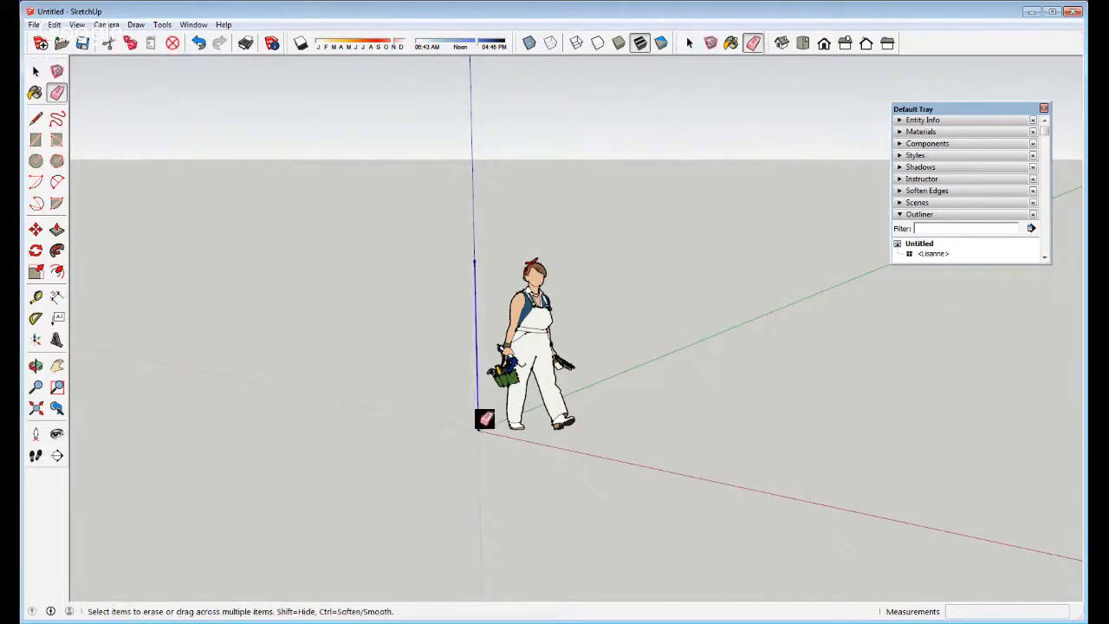
click(478, 418)
middle_drag(490, 425, 501, 425)
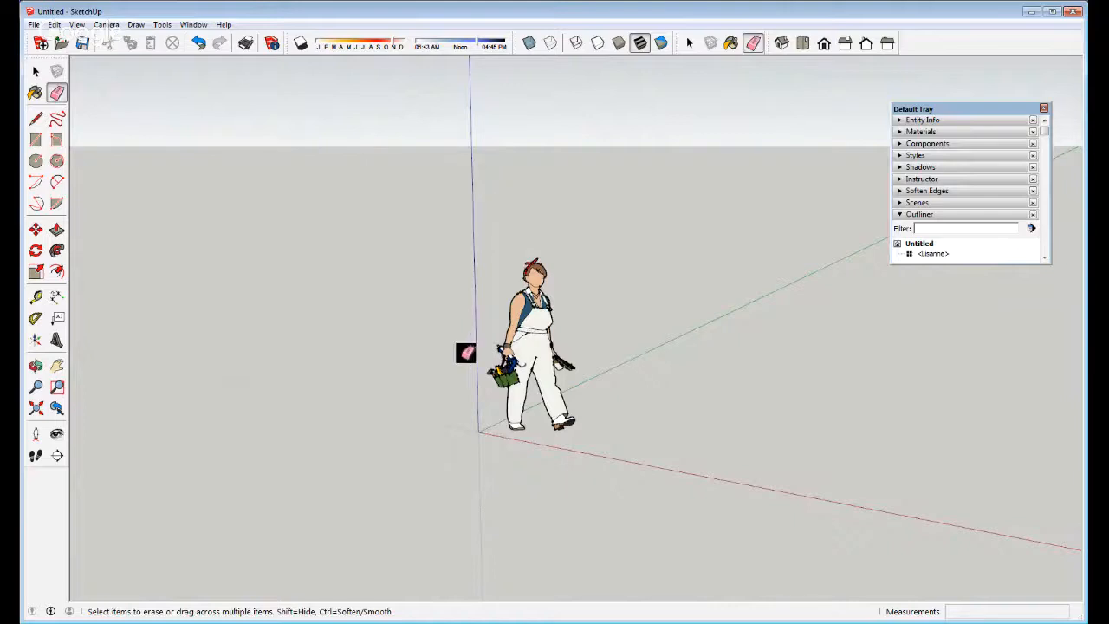
middle_drag(480, 416, 589, 453)
key(l)
click(492, 445)
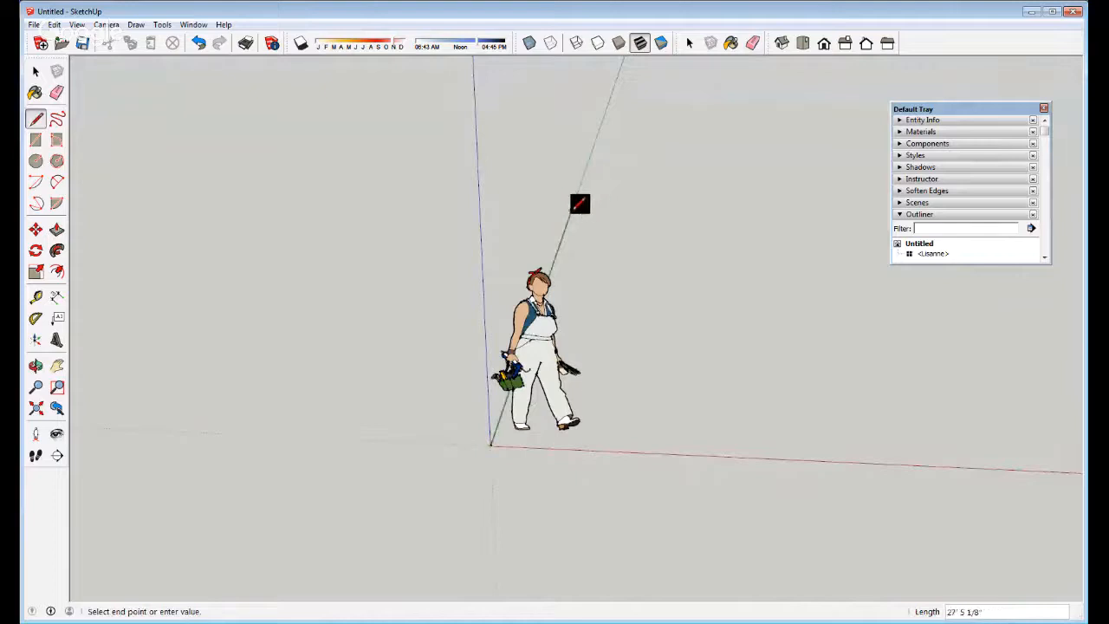
key(e)
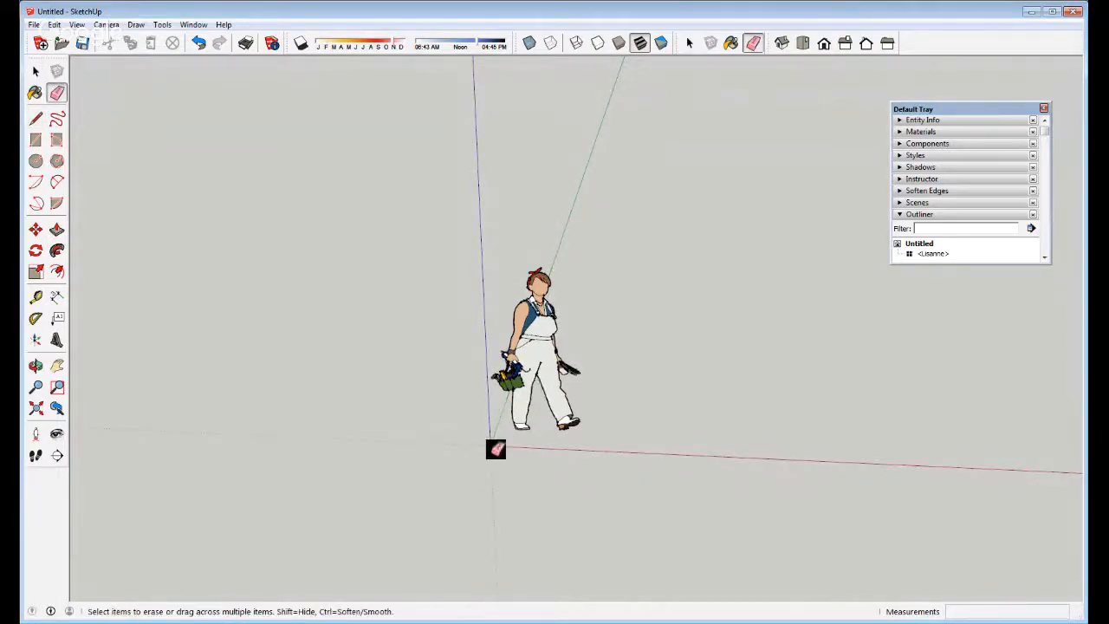
scroll(494, 449, up, 2)
mouse_move(495, 447)
middle_down()
mouse_move(349, 344)
mouse_move(480, 408)
middle_up()
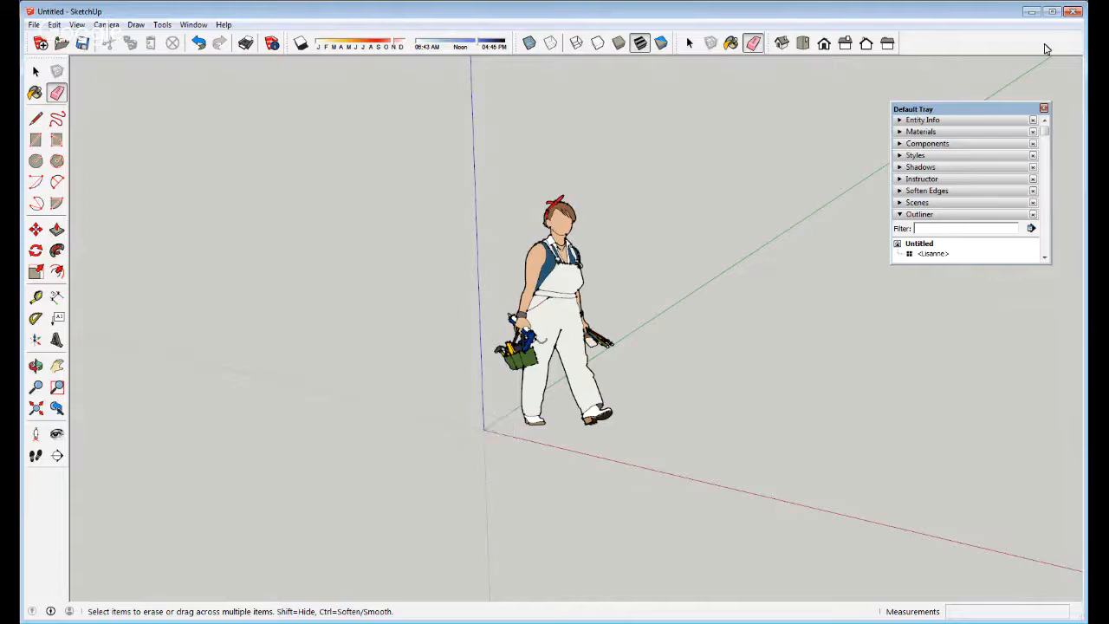
key(l)
click(484, 429)
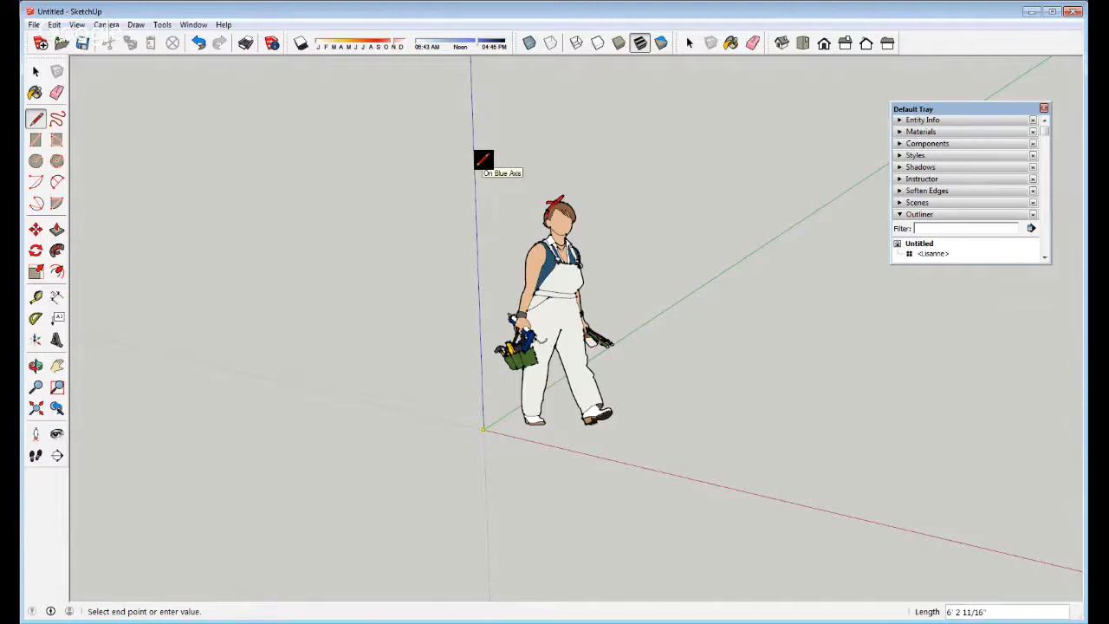
middle_drag(488, 391, 540, 330)
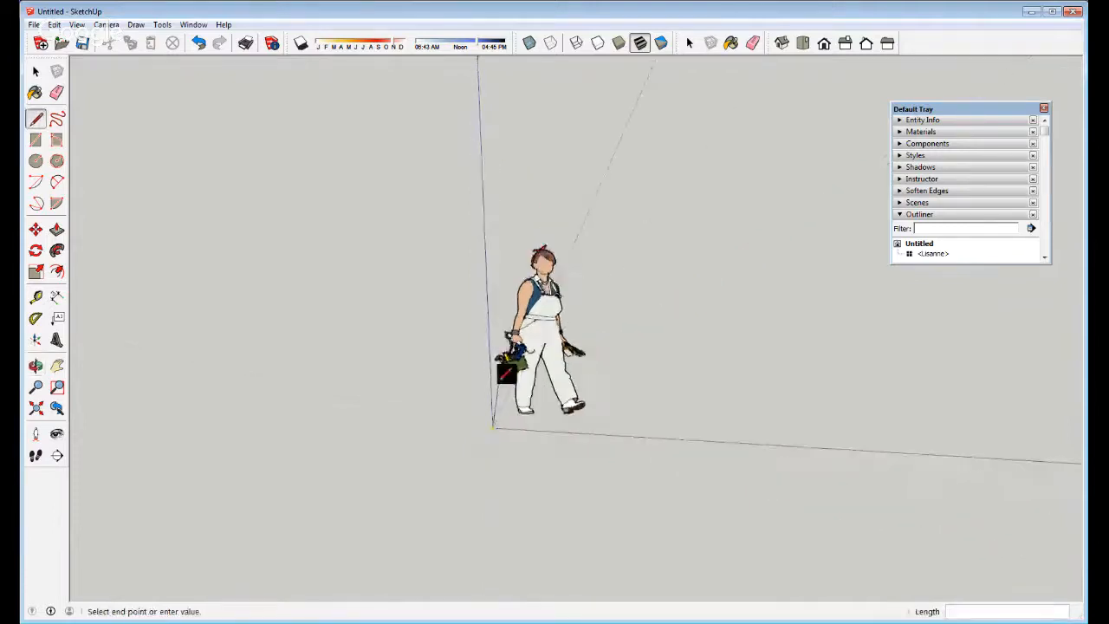
Select the scale figure and erase it using its context menu
key(space)
click(540, 331)
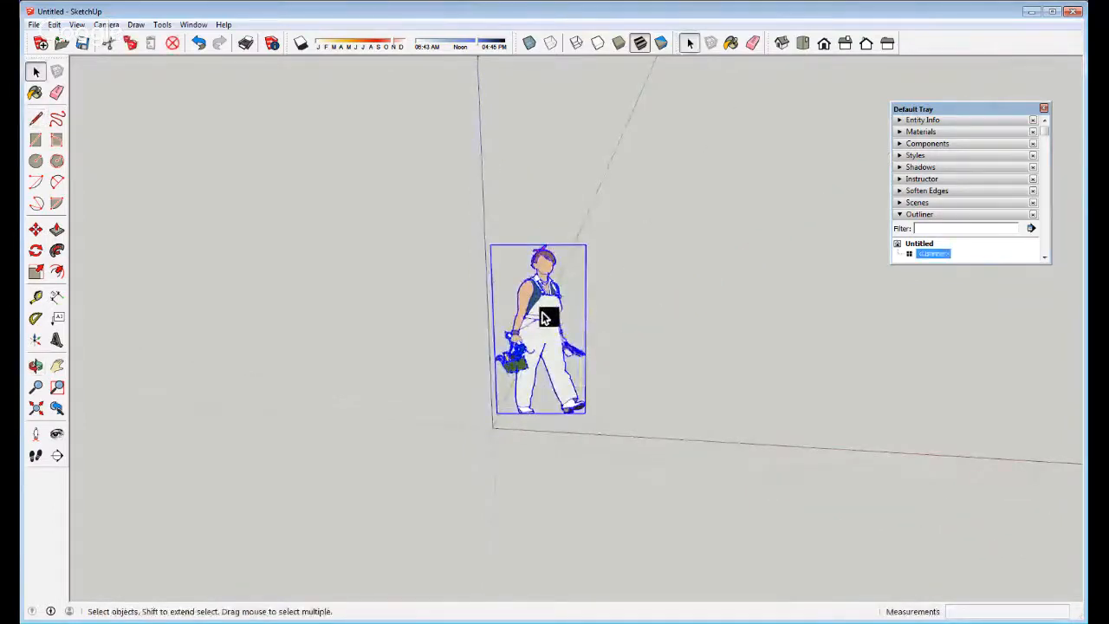
right_click(544, 314)
click(573, 334)
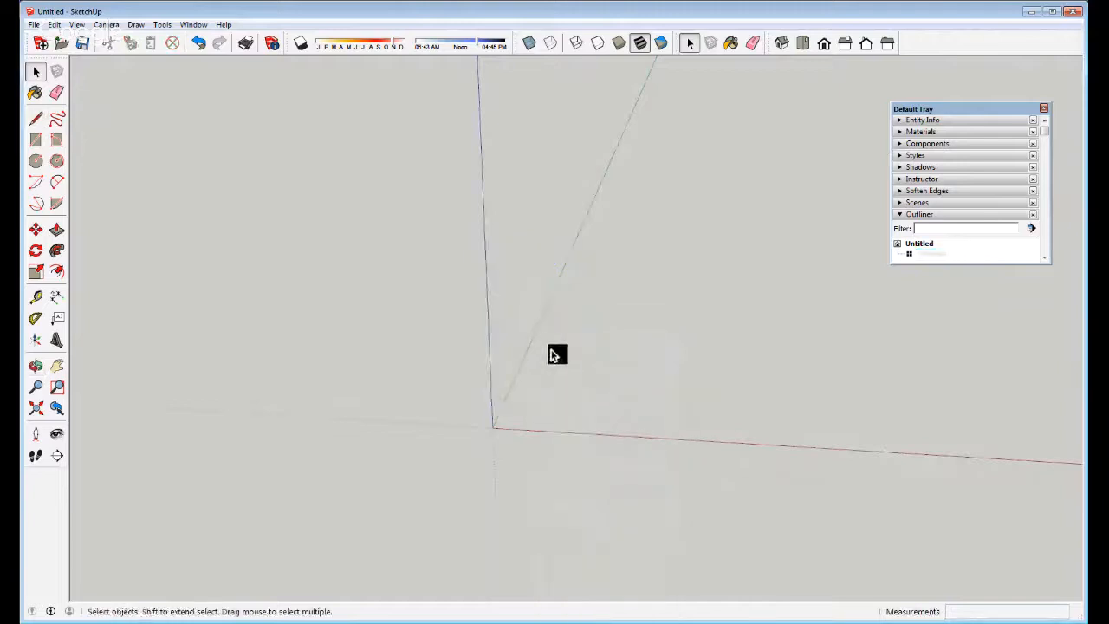
middle_drag(611, 322, 513, 326)
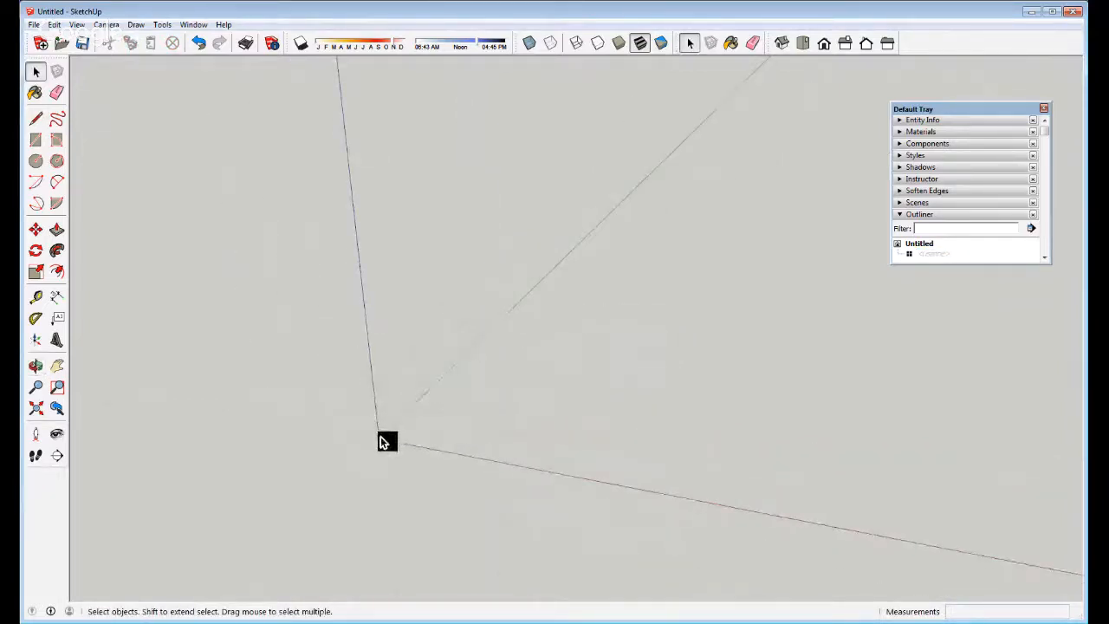
key(l)
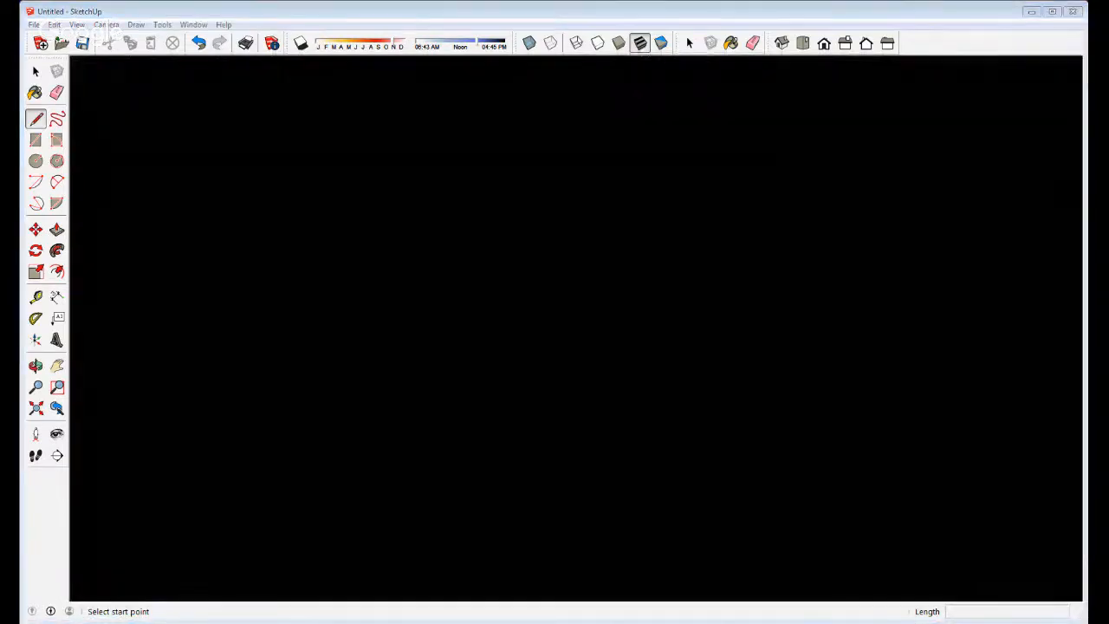
Unhide the figure using its component entry's context menu in the Outliner
click(699, 19)
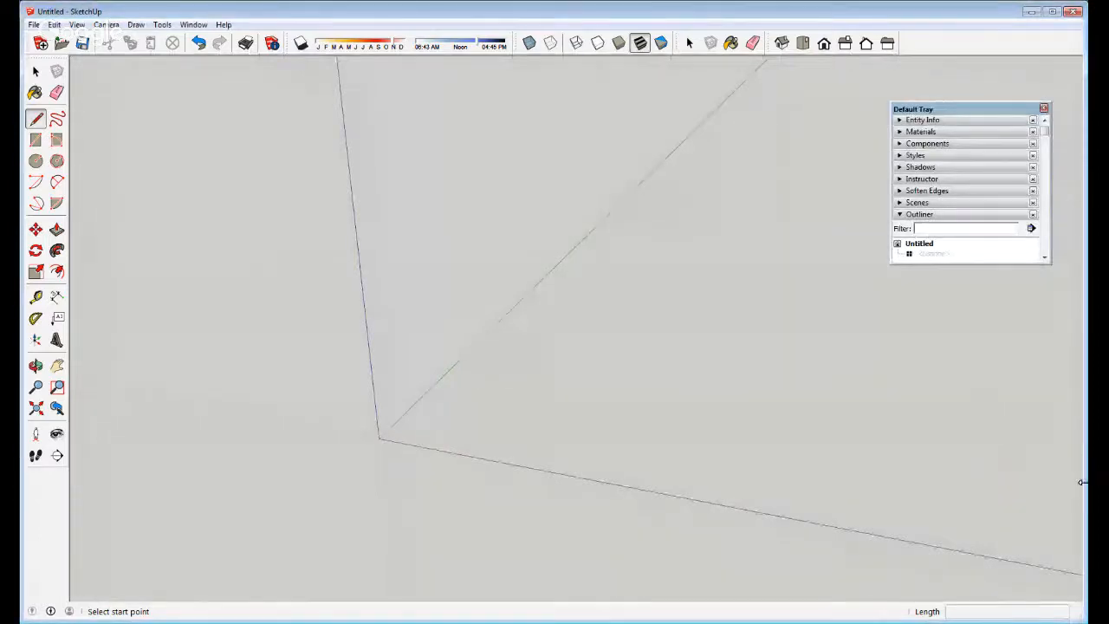
mouse_move(1083, 483)
mouse_down()
mouse_move(1050, 487)
mouse_move(1077, 484)
mouse_up()
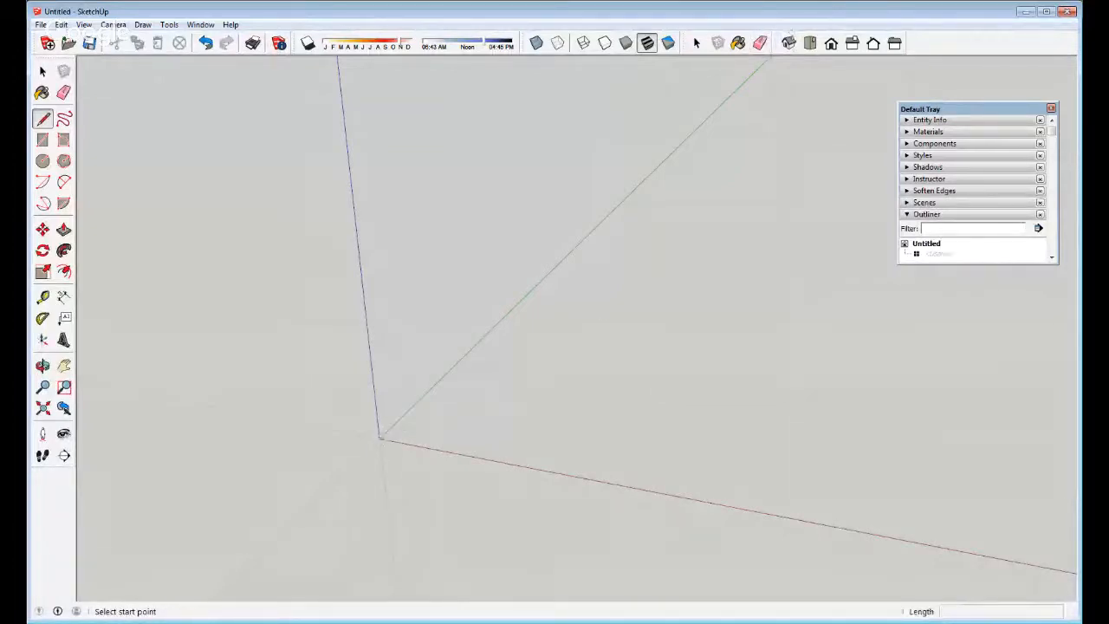
click(941, 254)
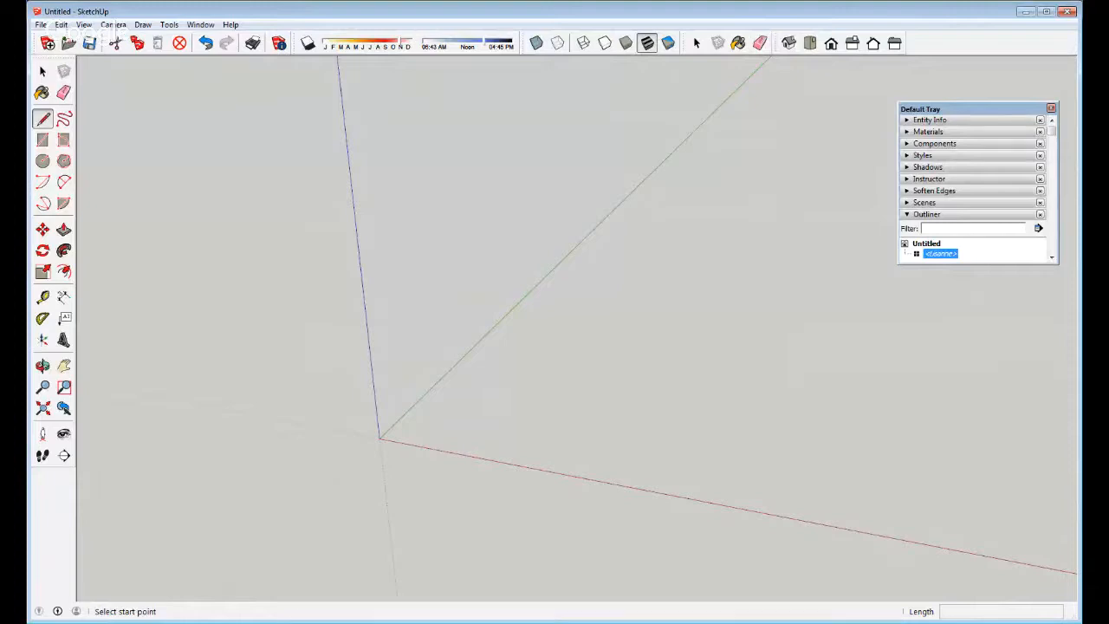
right_click(942, 254)
click(975, 288)
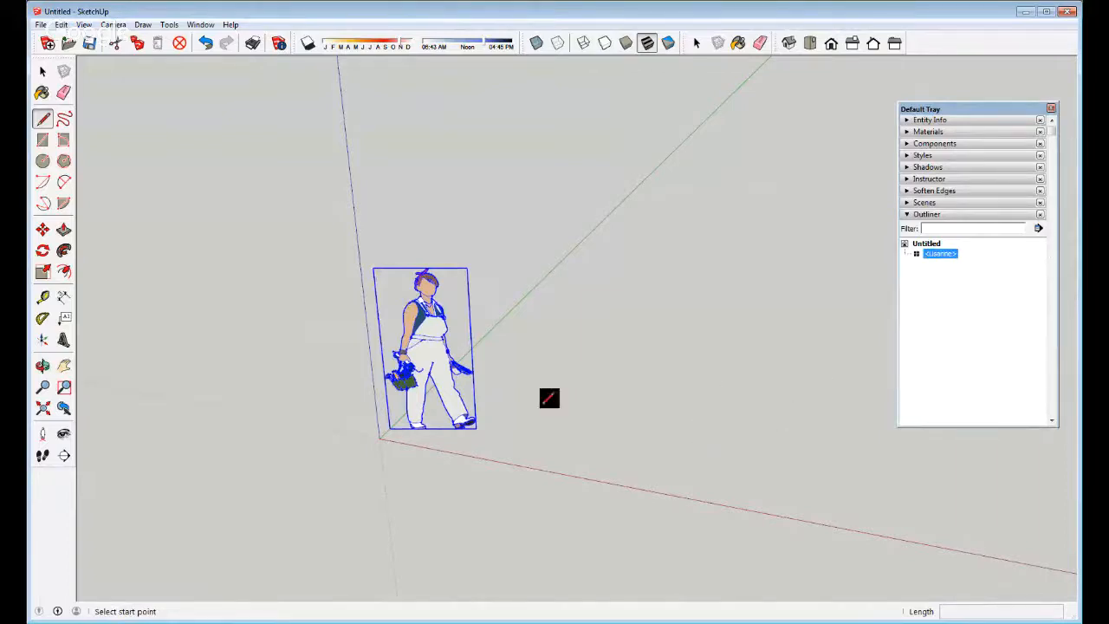
Show the scale figure's Entity Info from its context menu
click(40, 75)
click(39, 75)
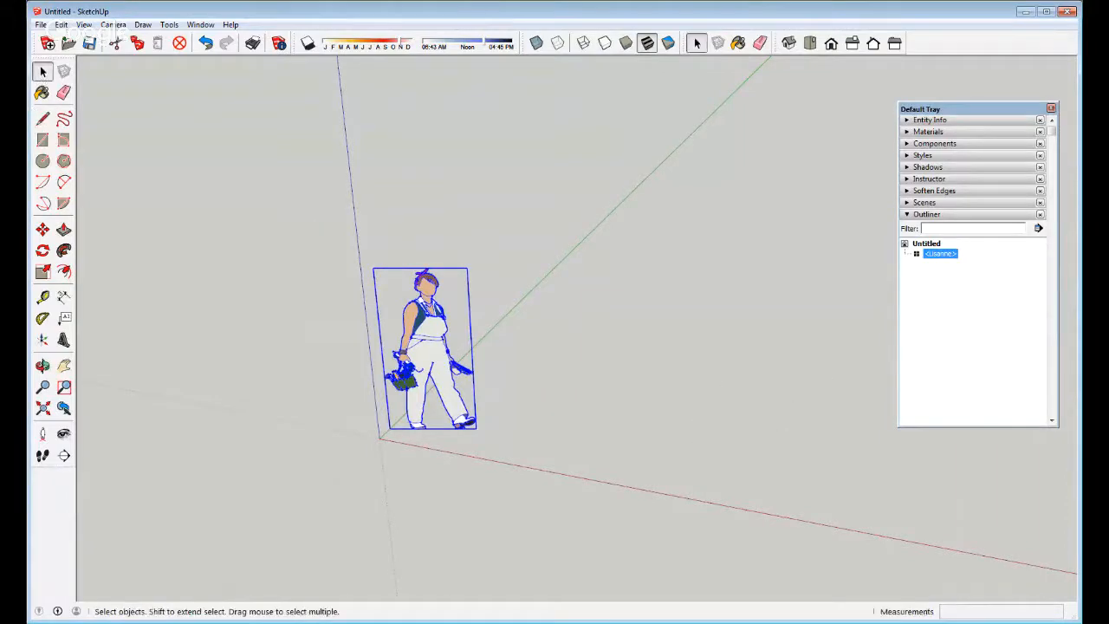
right_click(420, 321)
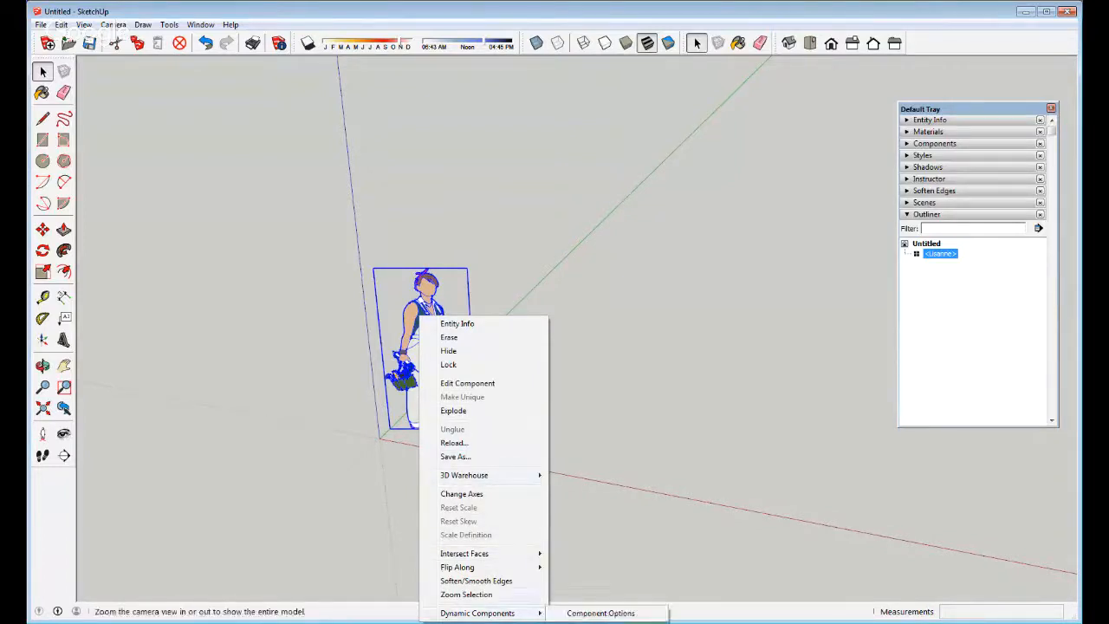
mouse_move(459, 567)
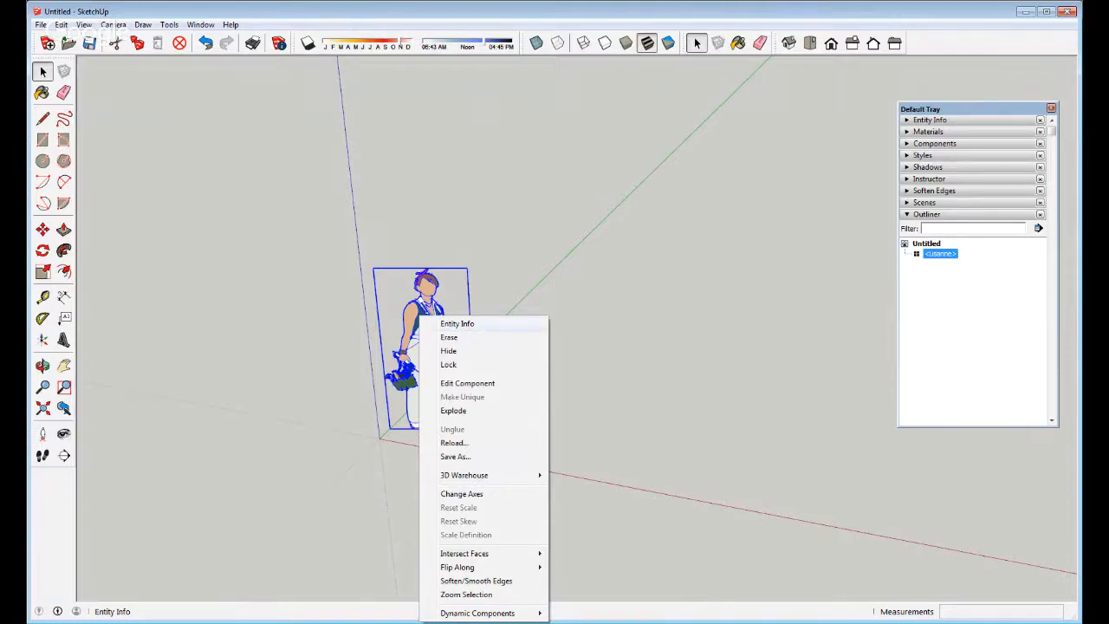
click(458, 323)
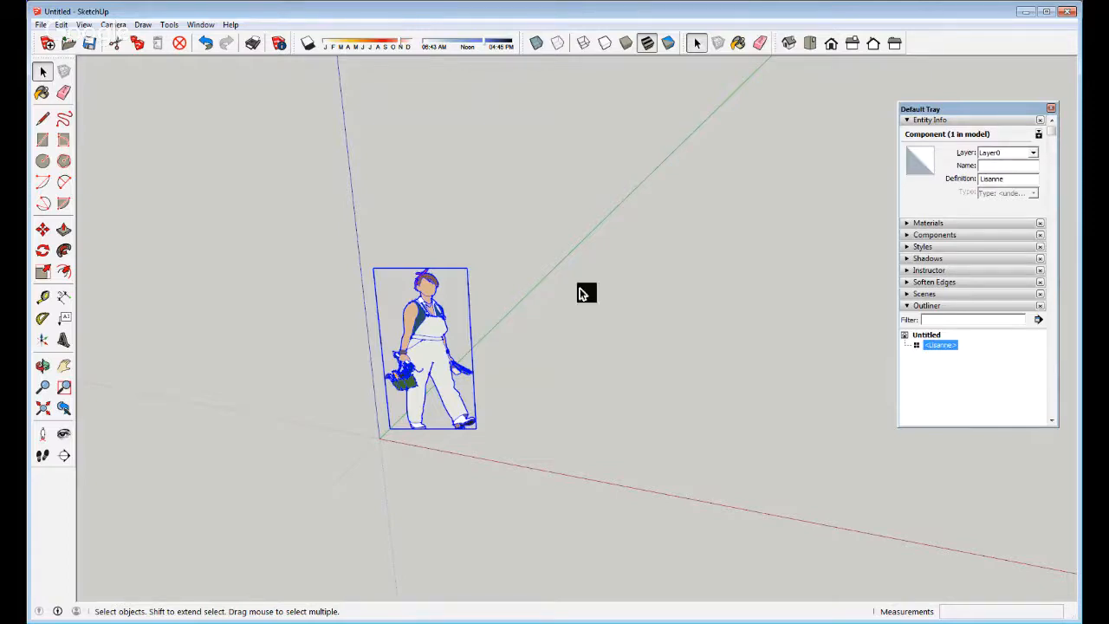
Hide the scale figure and clear the selection
right_click(421, 341)
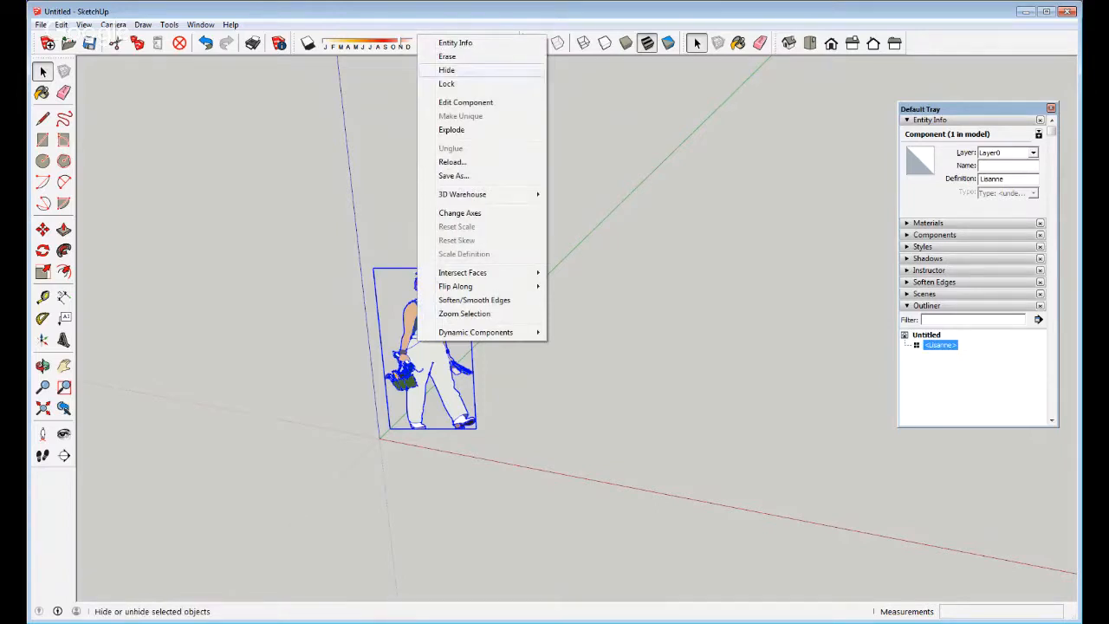
click(447, 69)
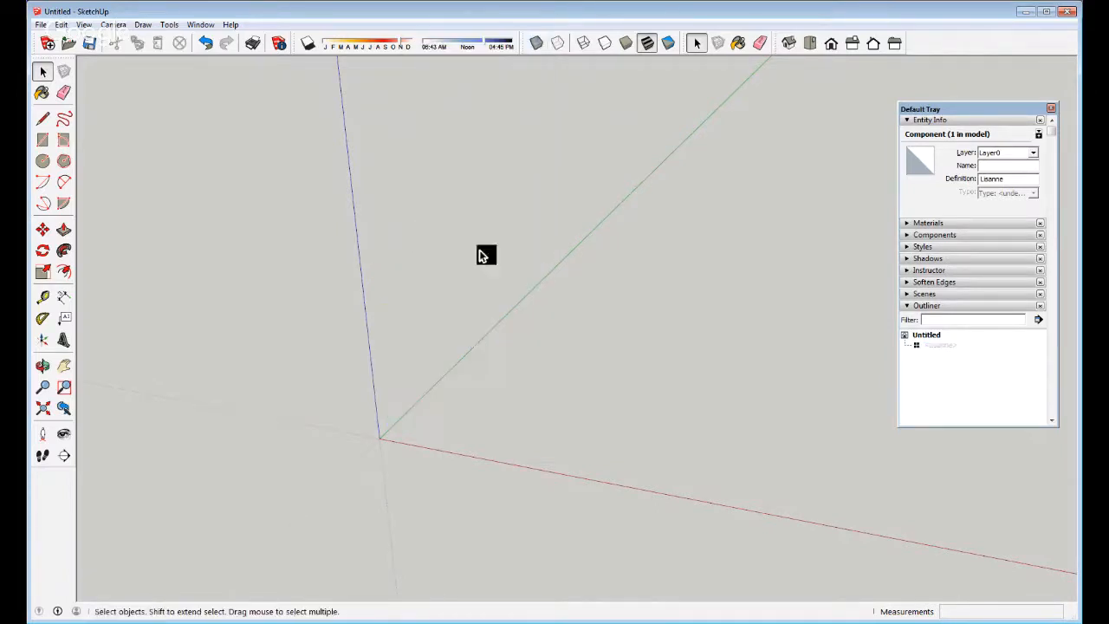
click(459, 448)
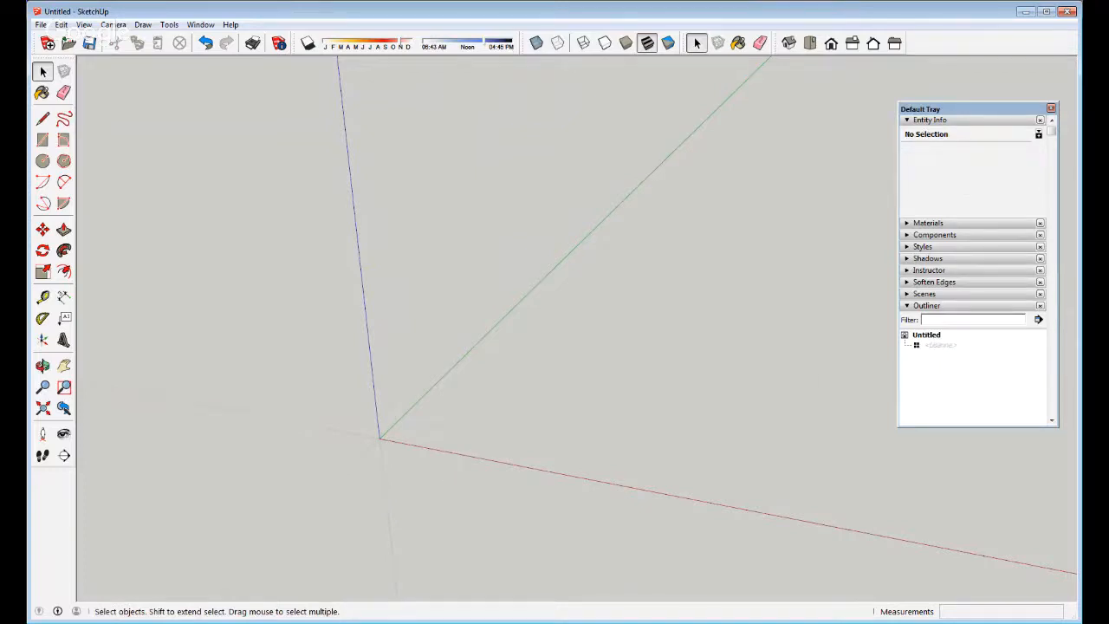
Unhide the figure from its Outliner entry, then erase it from the model
right_click(943, 345)
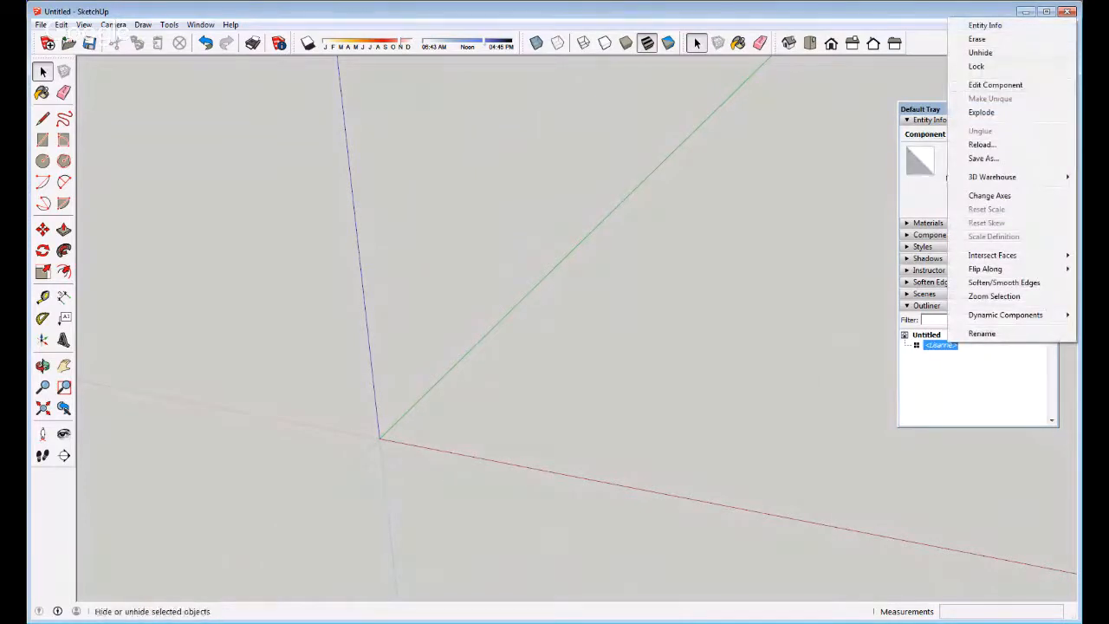
click(980, 52)
right_click(433, 357)
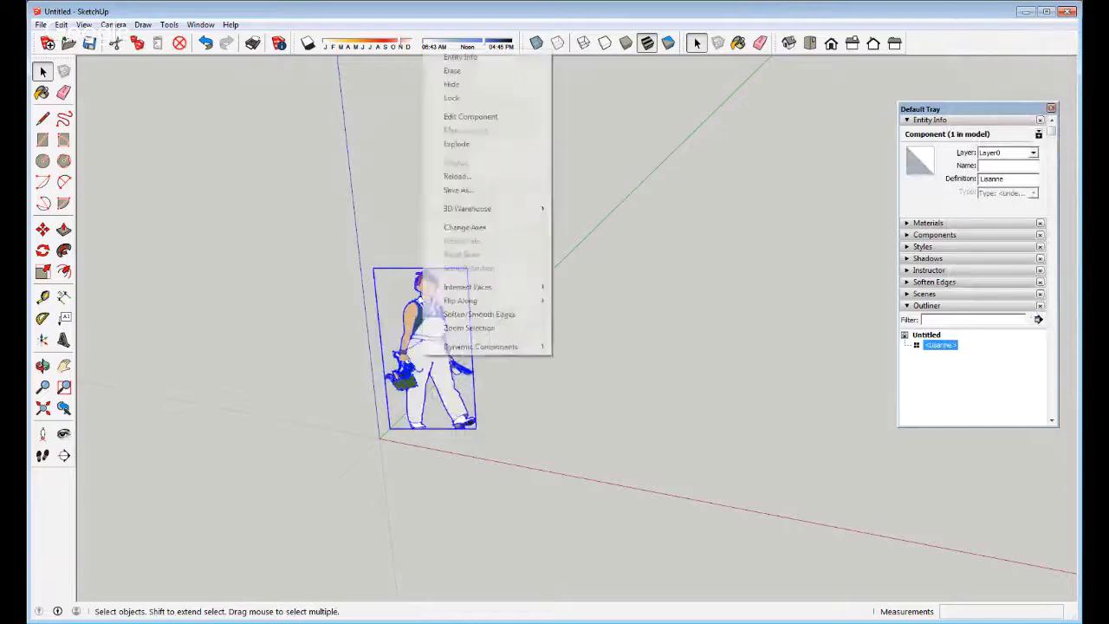
click(452, 70)
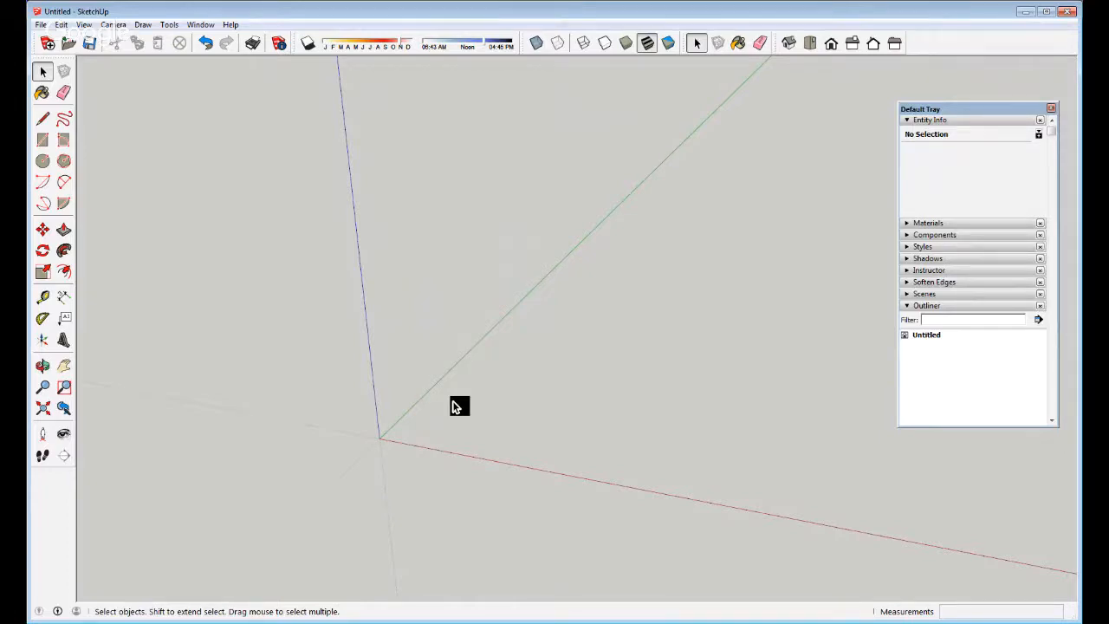
Undo the erase with Ctrl+Z and look at the figure's Flip Along options before dismissing them
key(ctrl+z)
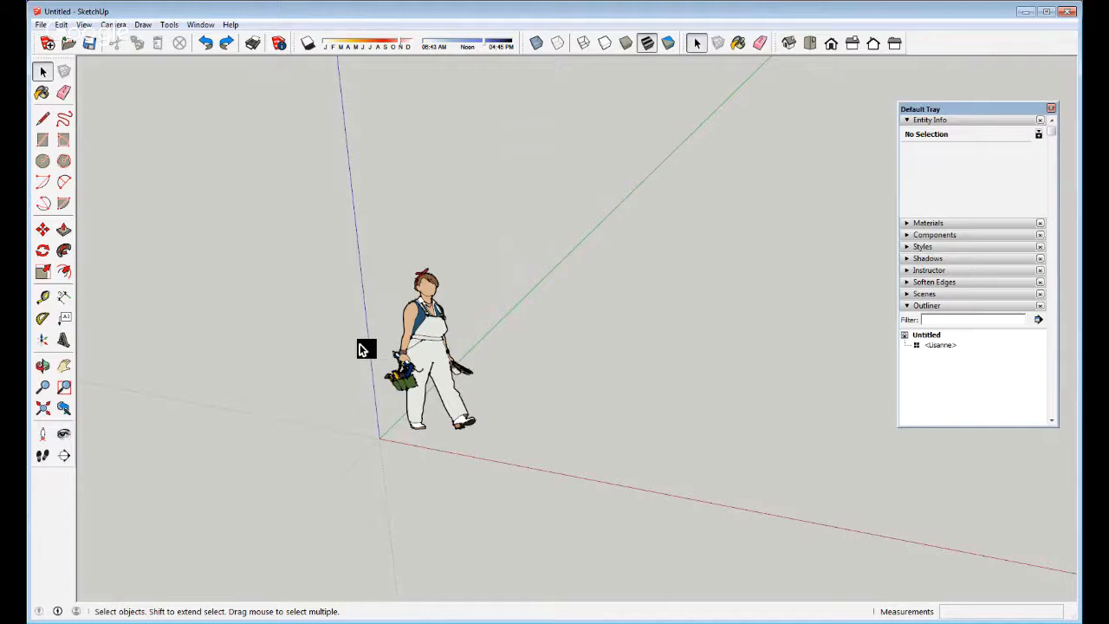
right_click(426, 364)
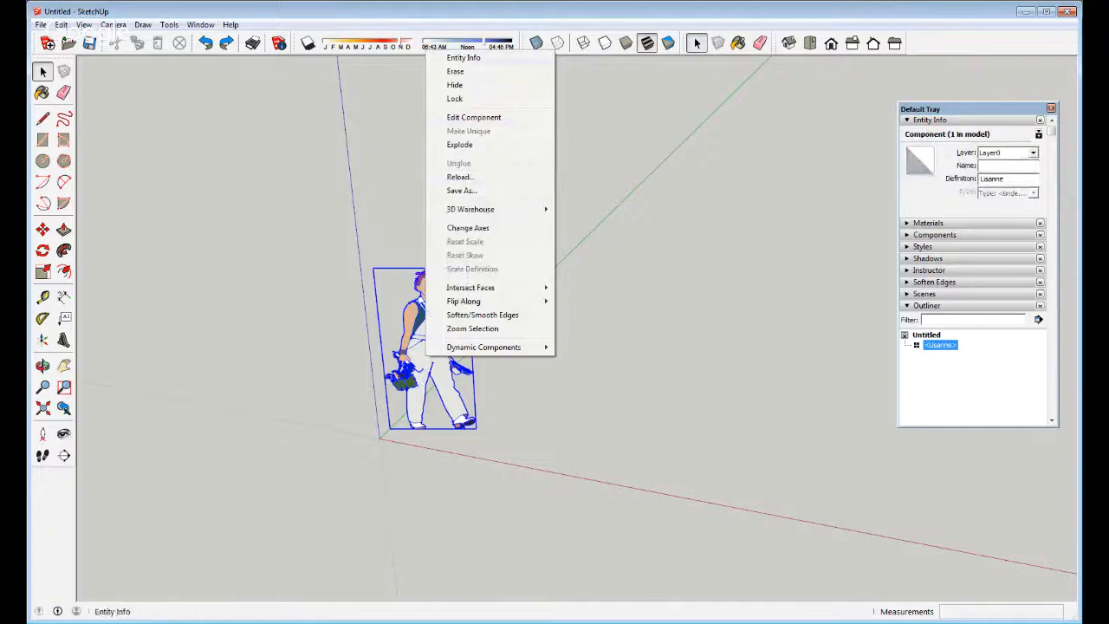
mouse_move(468, 301)
click(496, 444)
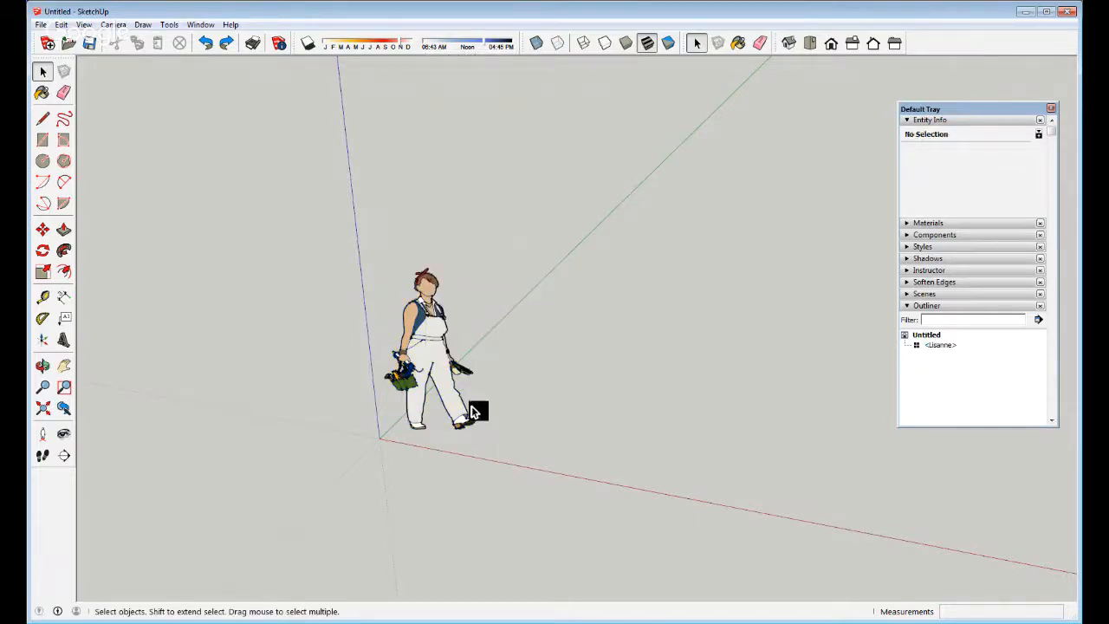
Copy the scale figure with Move and drop the copy right of the original
click(464, 412)
key(m)
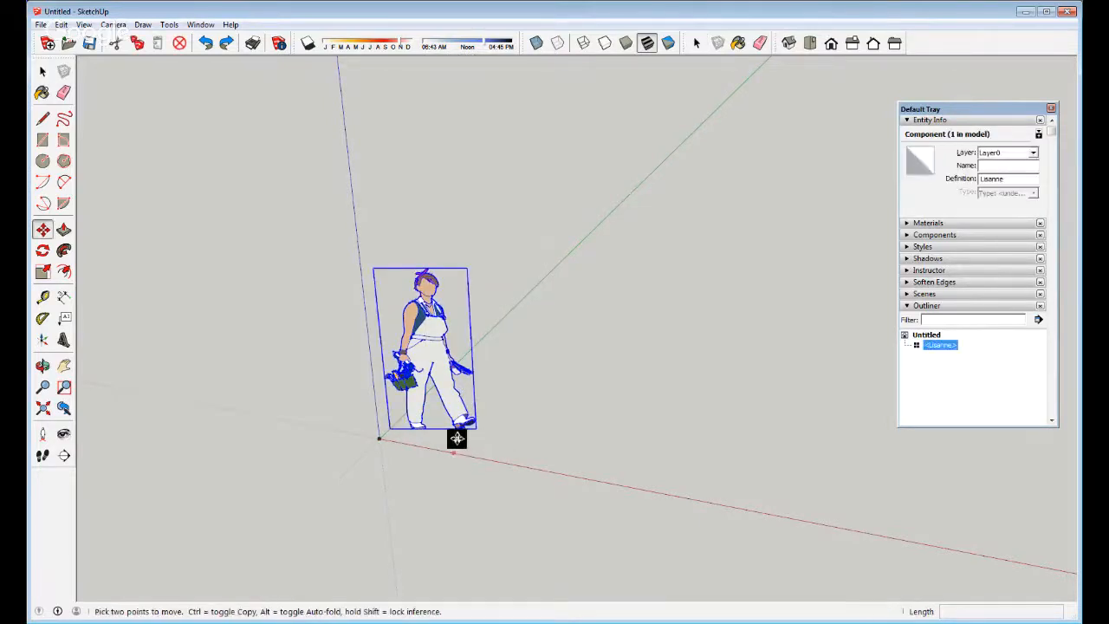
click(380, 437)
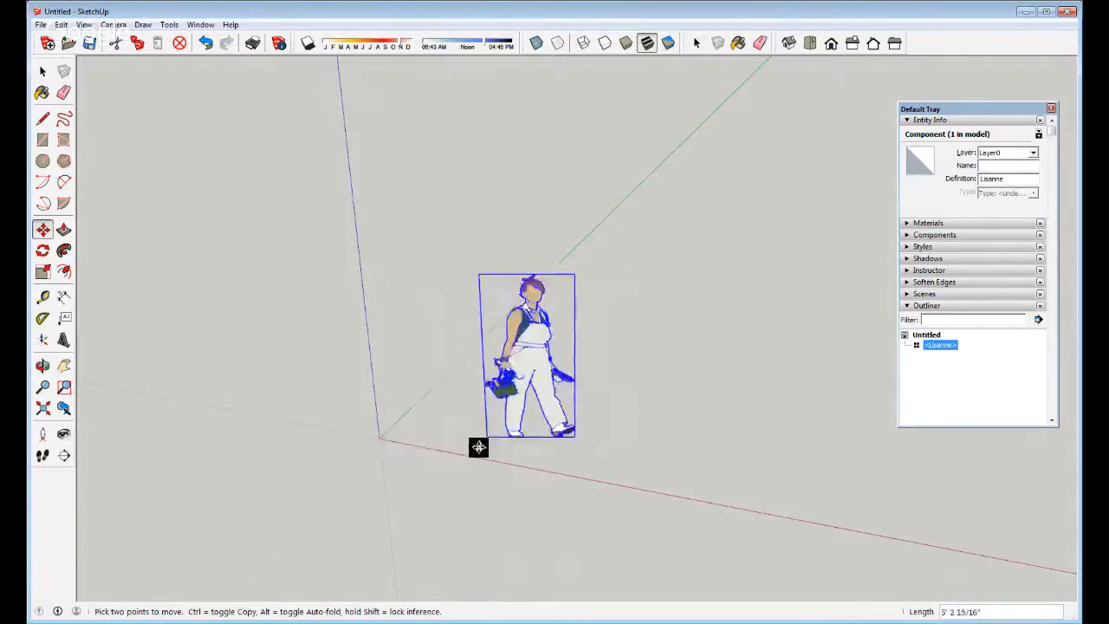
key(space)
key(m)
ctrl+click(380, 437)
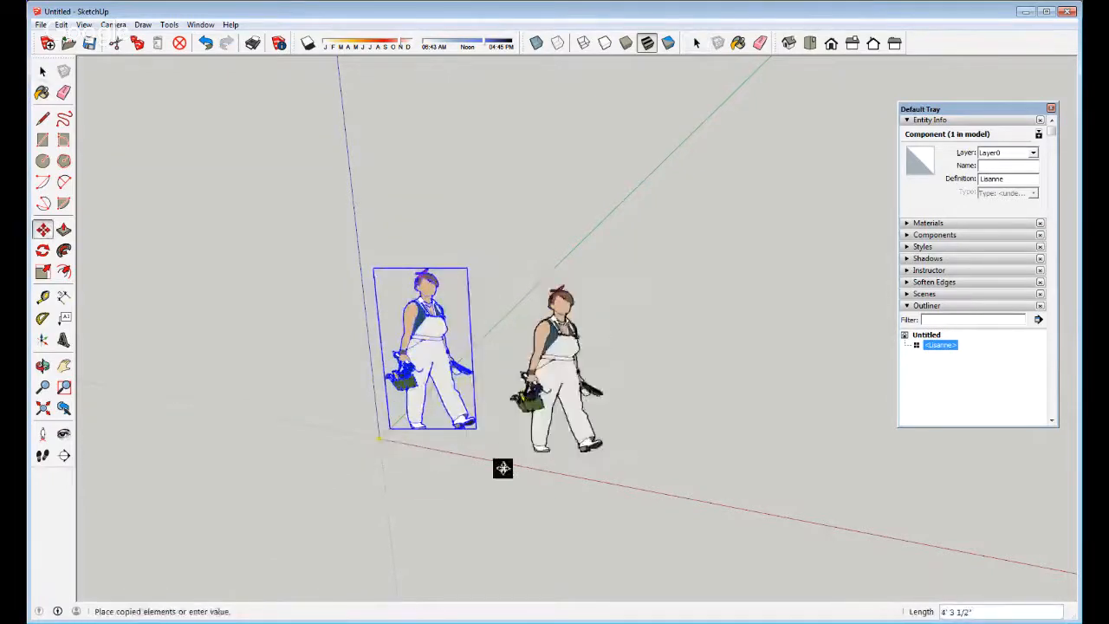
click(535, 471)
key(space)
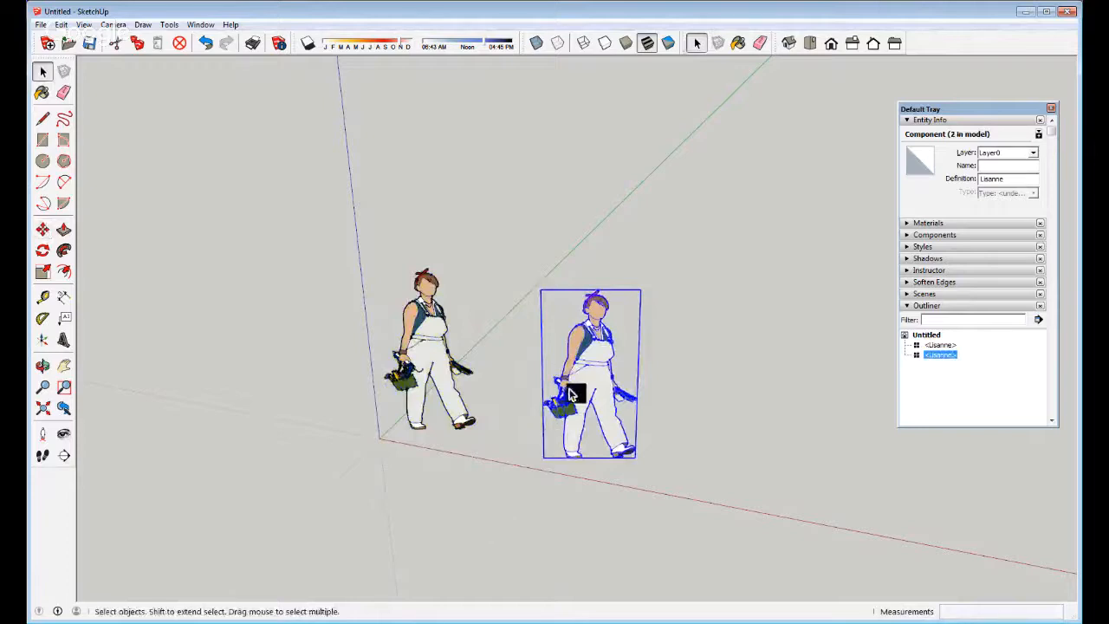
middle_drag(567, 397, 607, 346)
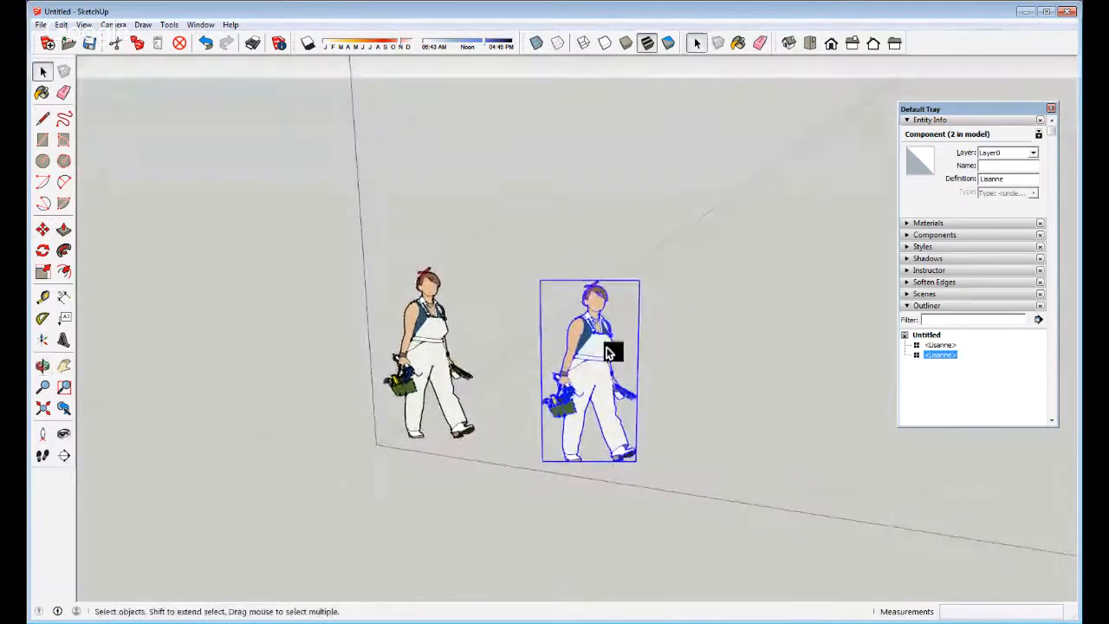
scroll(579, 421, up, 2)
scroll(579, 421, up, 3)
middle_drag(569, 431, 590, 436)
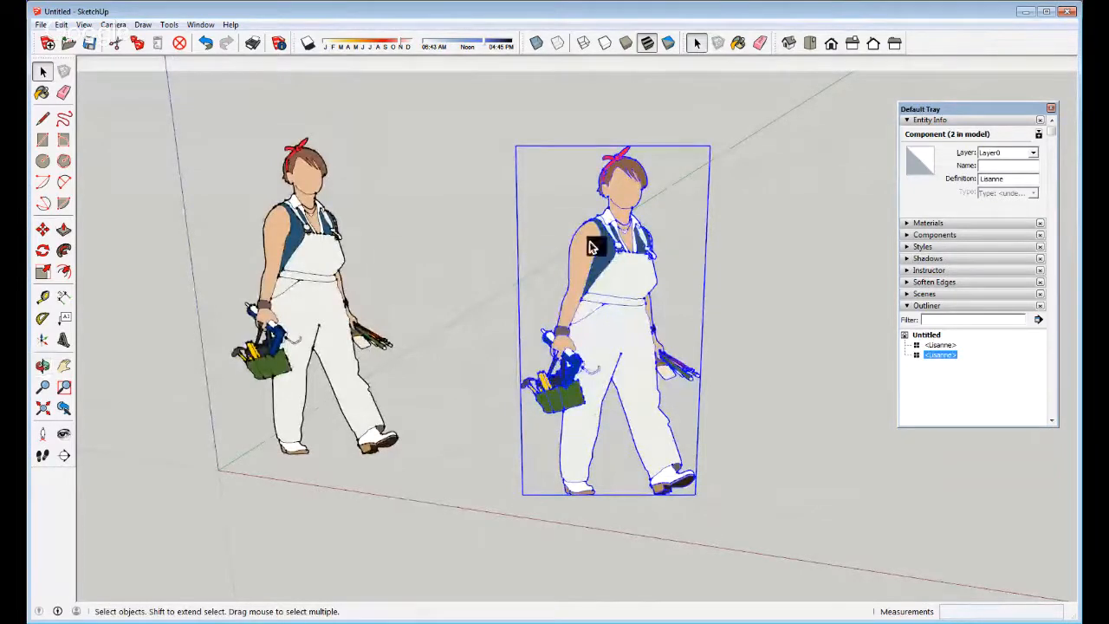
double_click(635, 343)
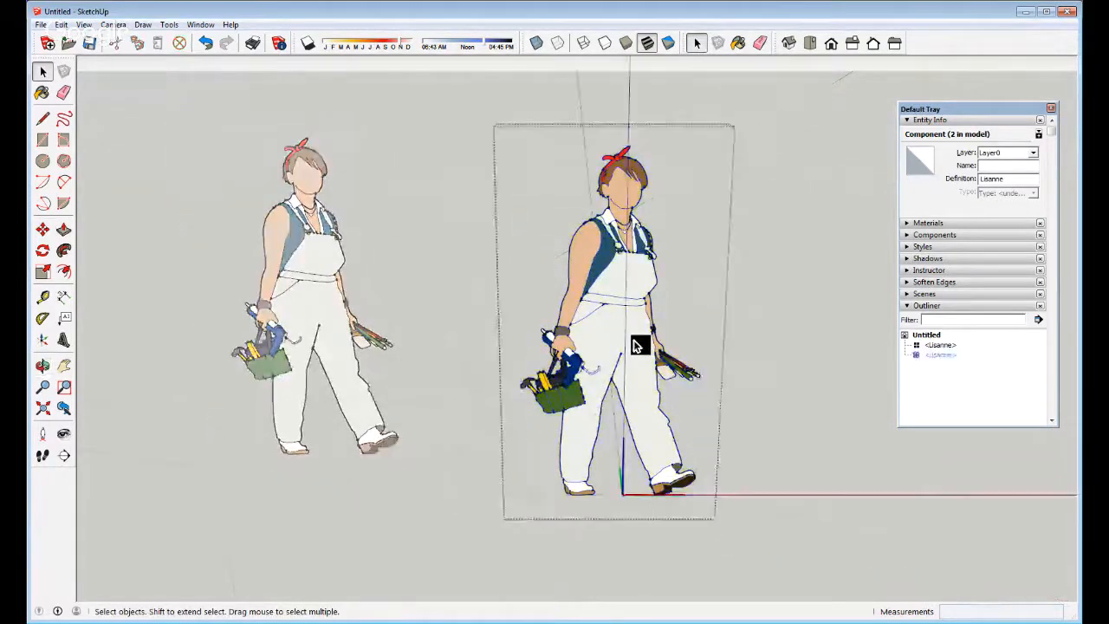
key(l)
click(620, 351)
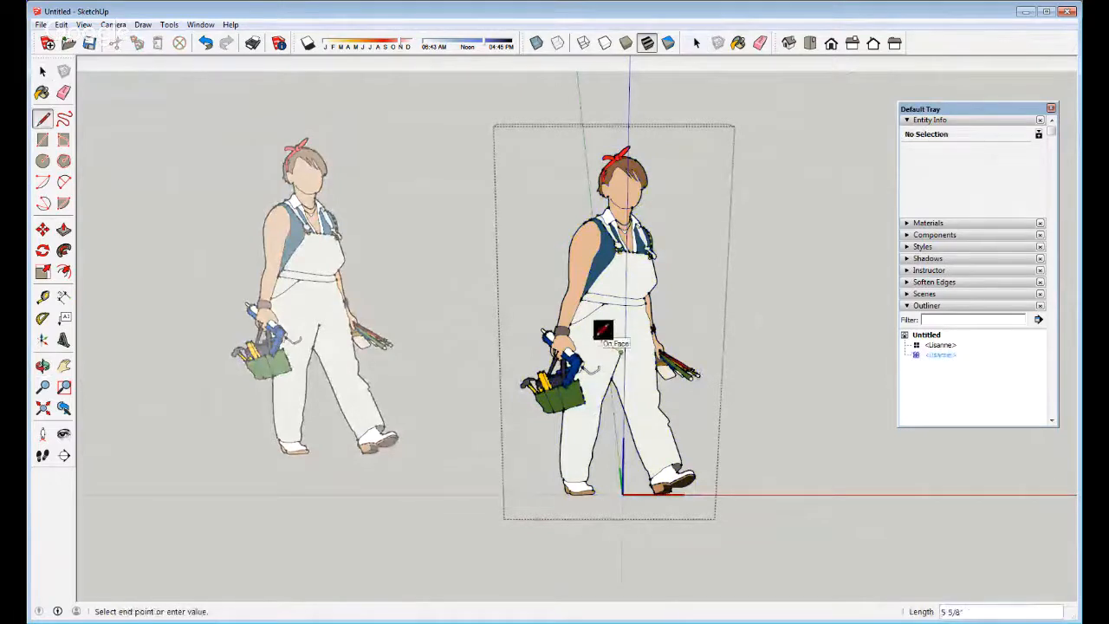
click(605, 304)
click(620, 351)
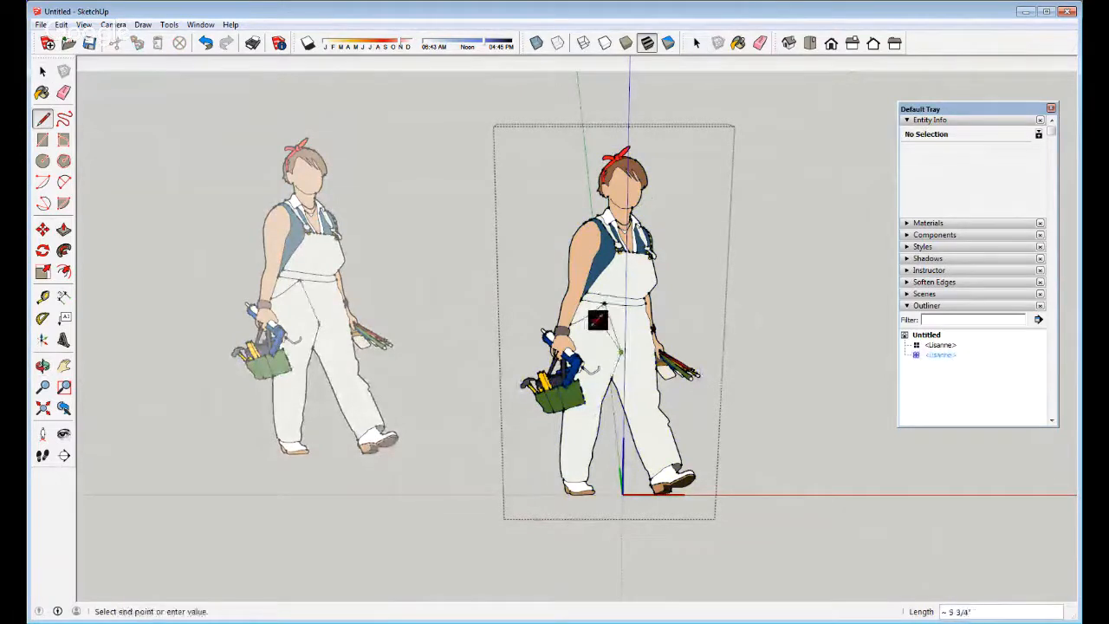
click(574, 323)
key(space)
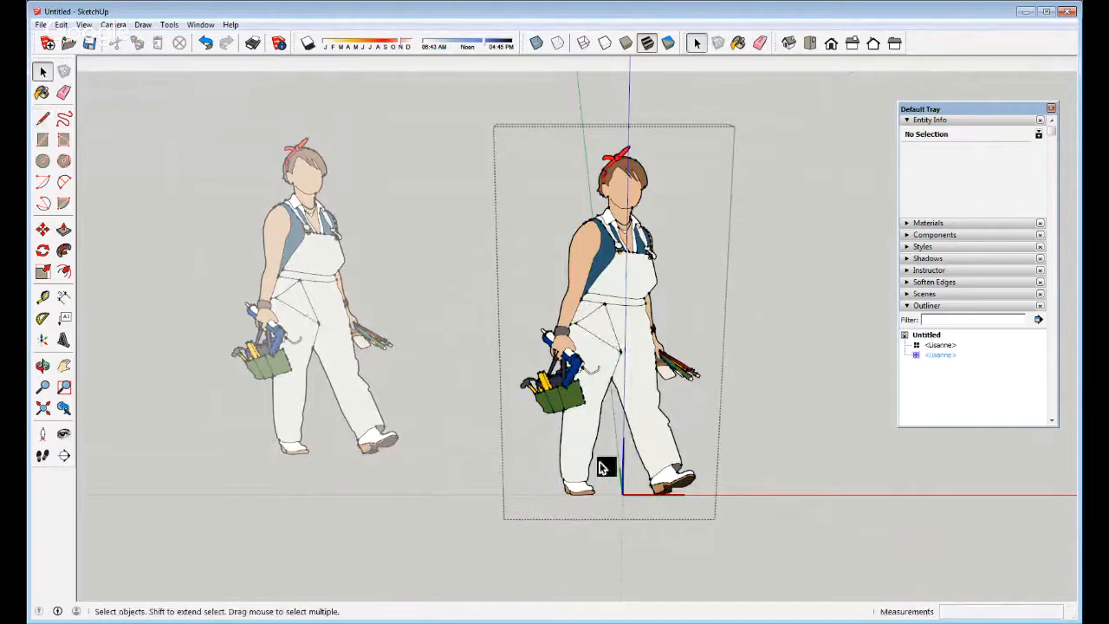
key(l)
click(569, 247)
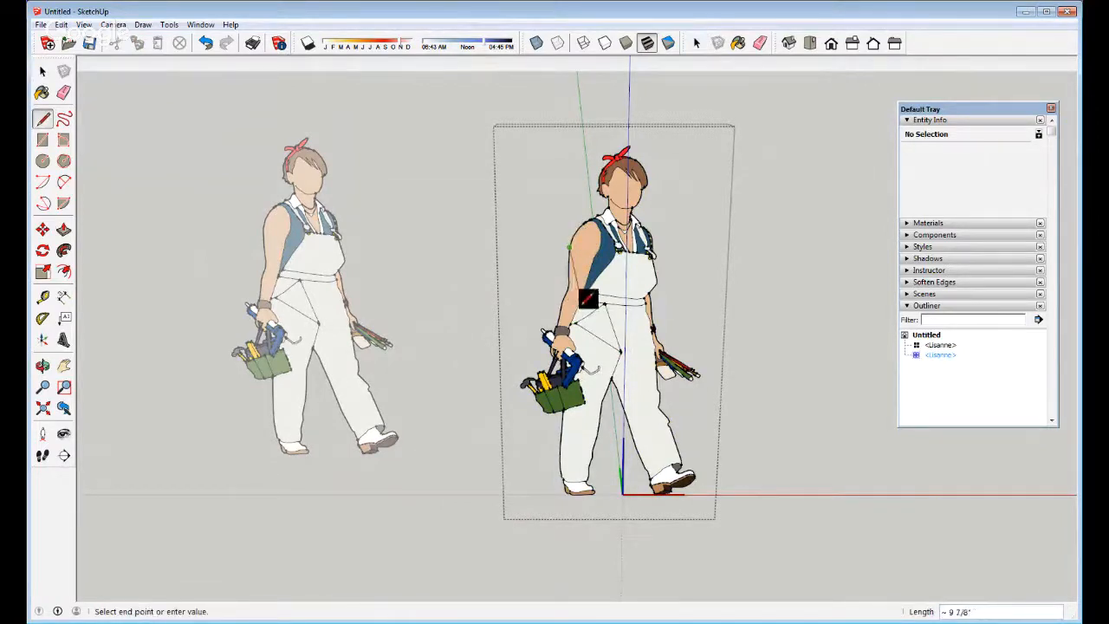
key(Escape)
key(space)
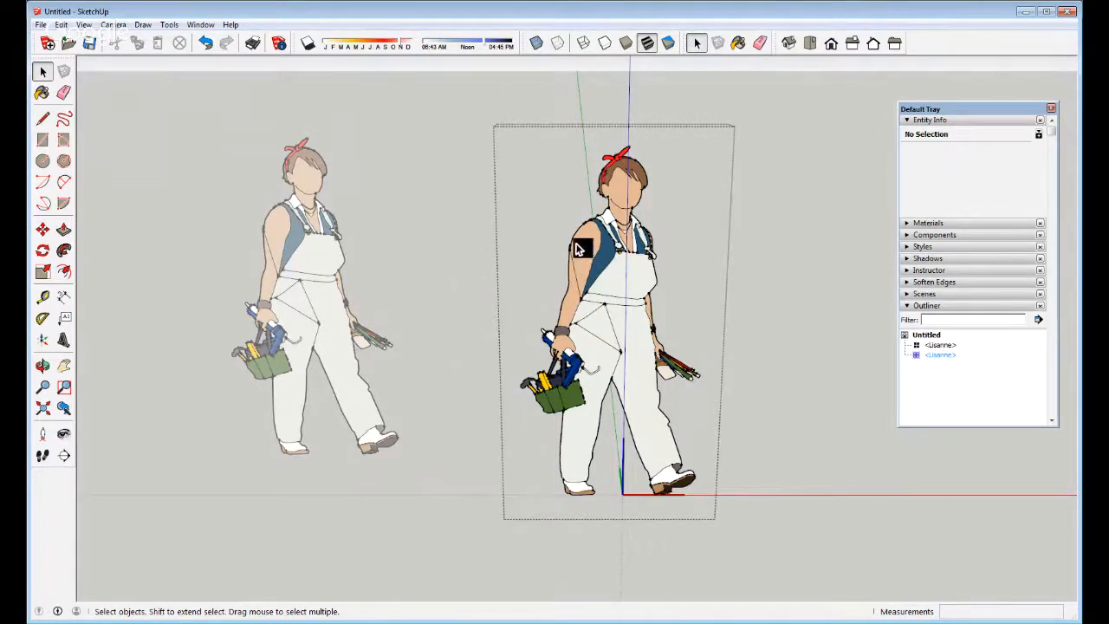
key(e)
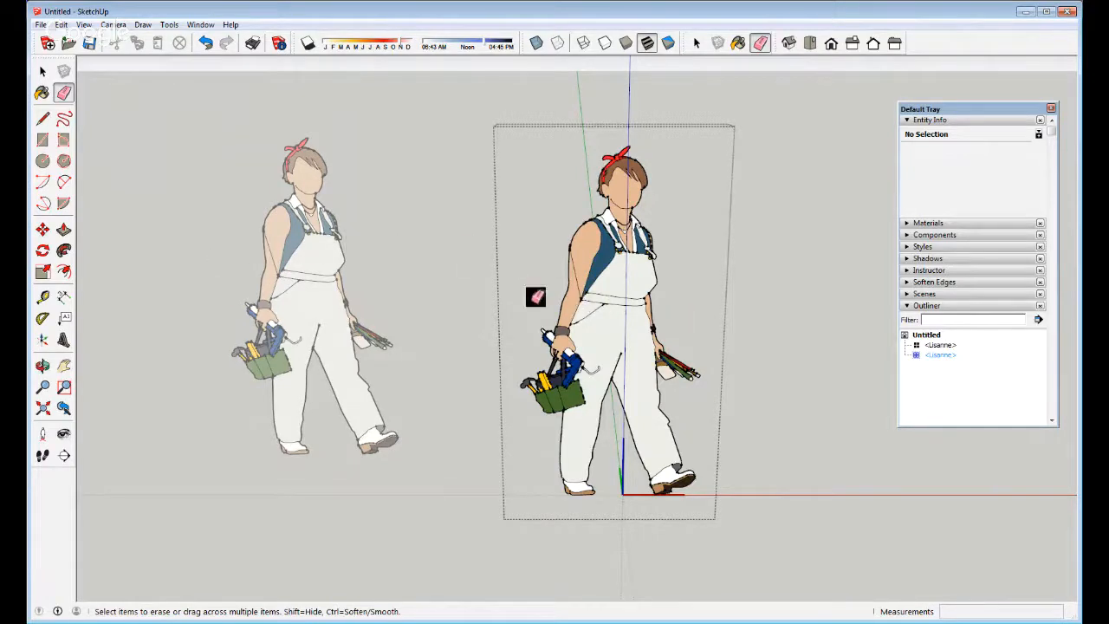
key(space)
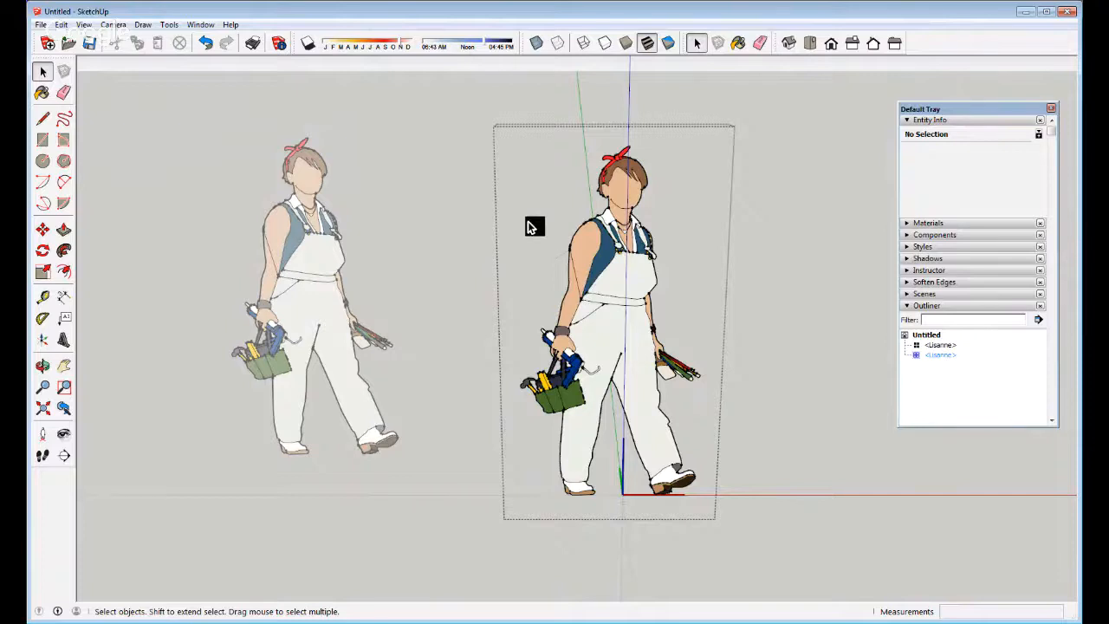
key(Escape)
scroll(619, 289, down, 2)
scroll(534, 317, down, 2)
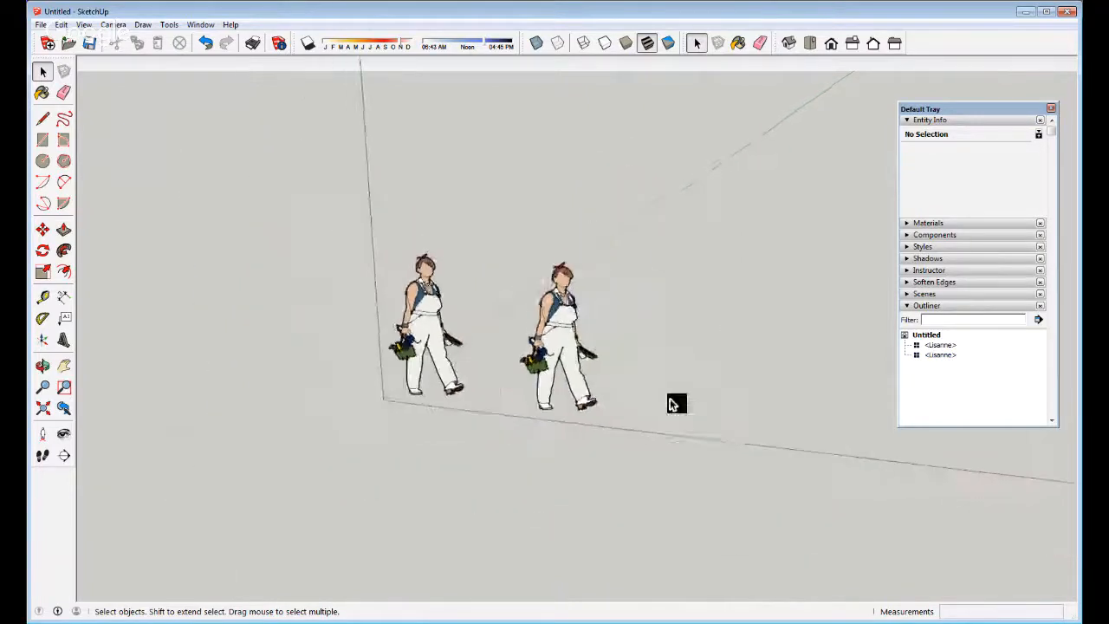
scroll(698, 444, up, 3)
key(l)
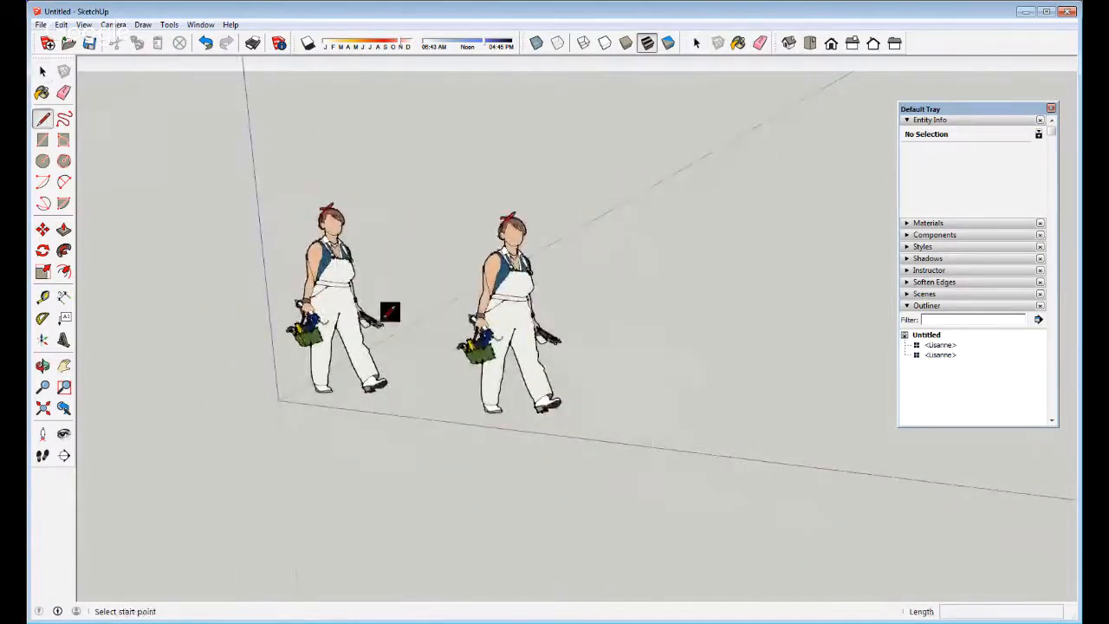
Draw a rectangle on the ground beside the figures and push it up into a box
click(42, 139)
click(651, 440)
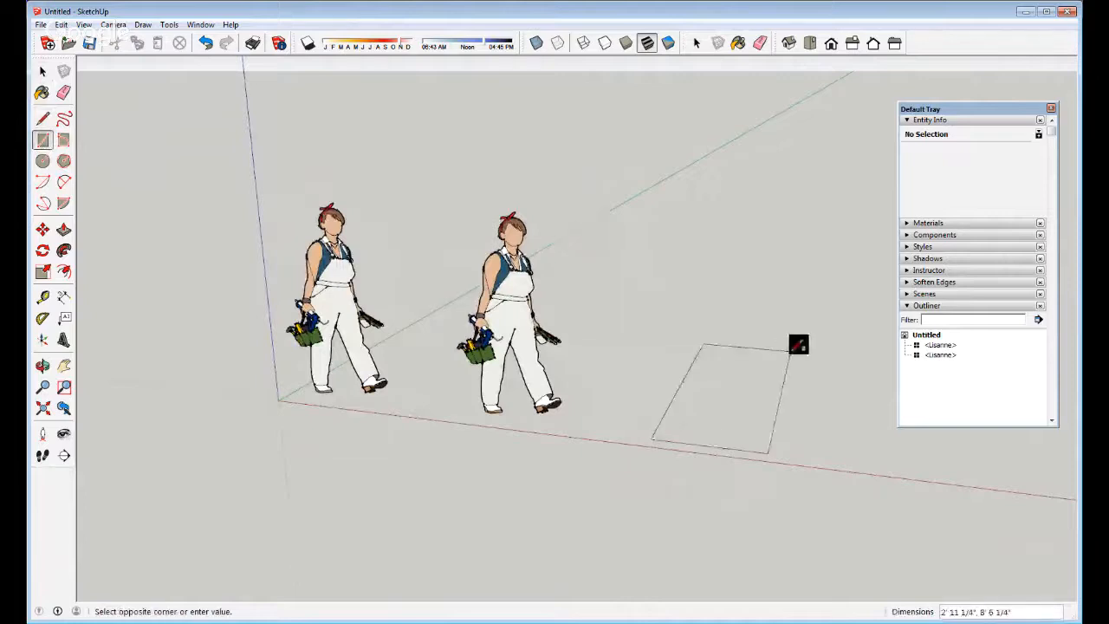
click(806, 364)
key(space)
click(715, 419)
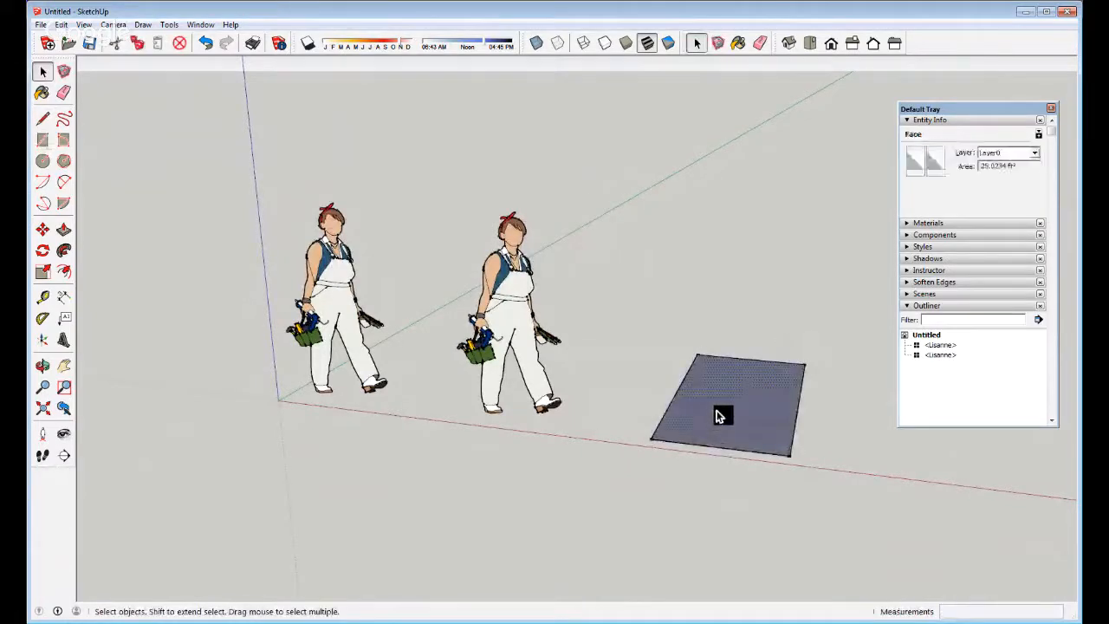
key(p)
drag(732, 422, 741, 336)
key(space)
scroll(522, 376, down, 3)
scroll(649, 367, up, 4)
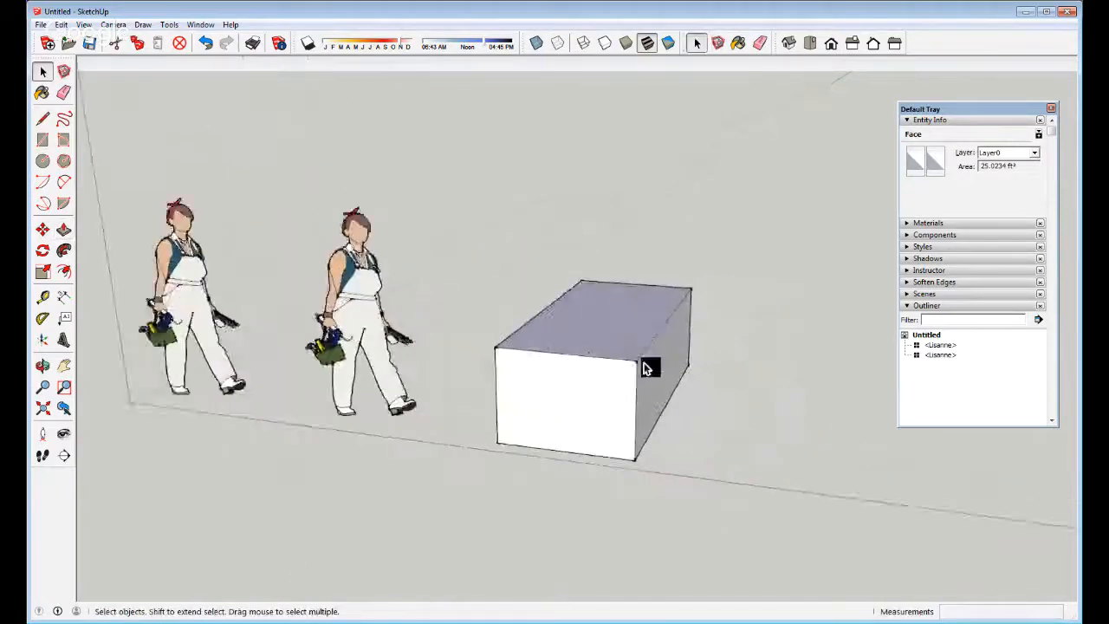
Select the whole box and make it a group with Ctrl+G
triple_click(573, 403)
key(ctrl+g)
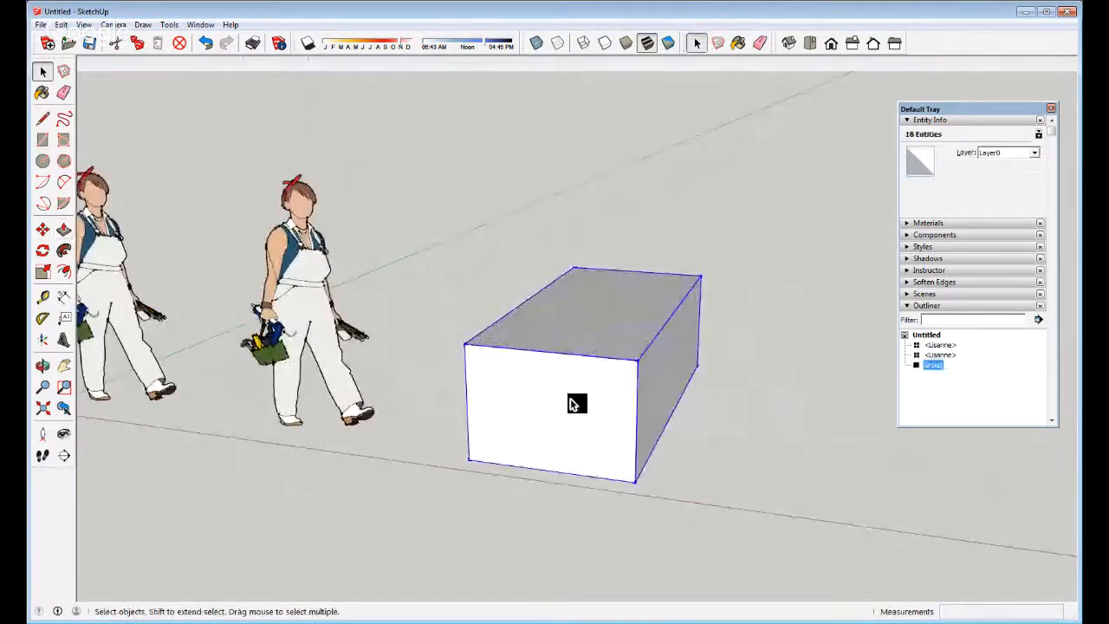
scroll(607, 399, down, 1)
scroll(605, 400, down, 4)
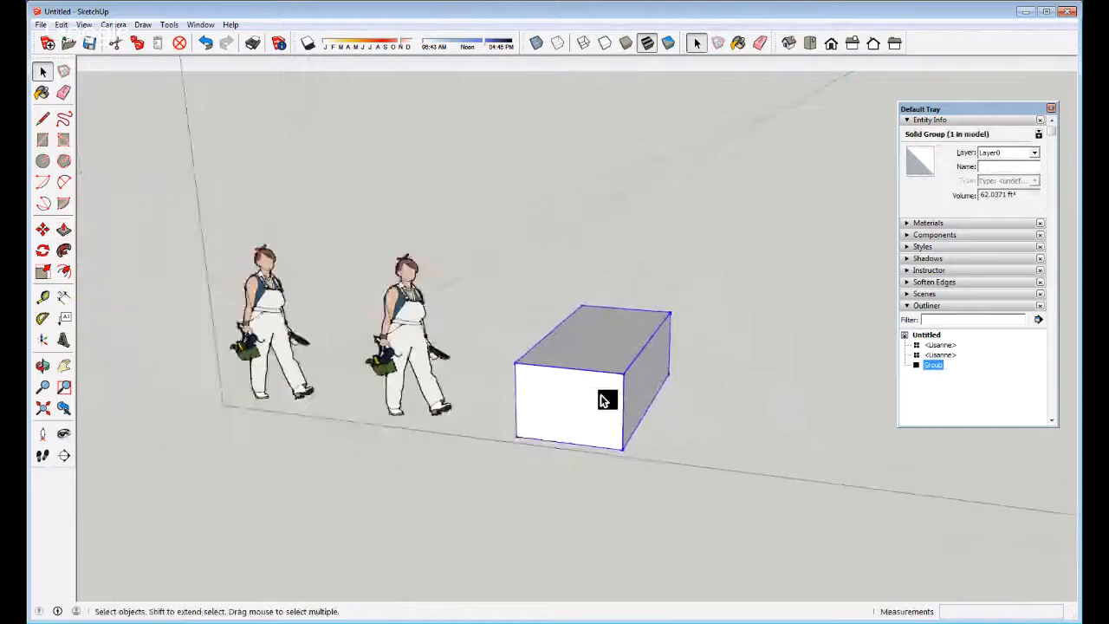
scroll(630, 428, up, 2)
Copy the box group to the right using Move with Ctrl
key(m)
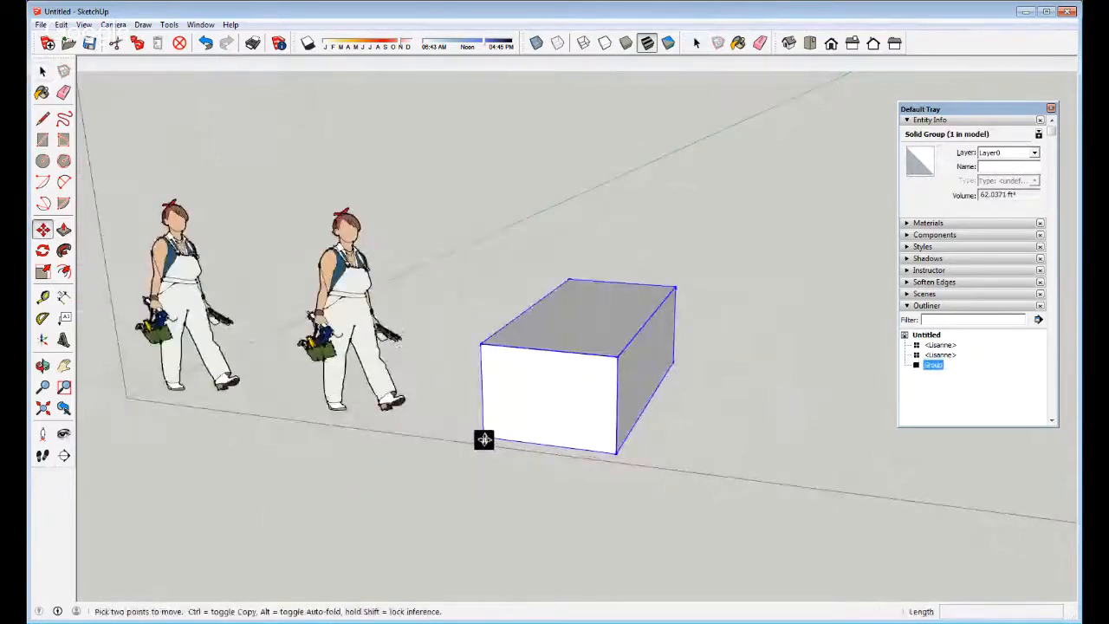
click(484, 439)
key(ctrl)
click(687, 463)
key(space)
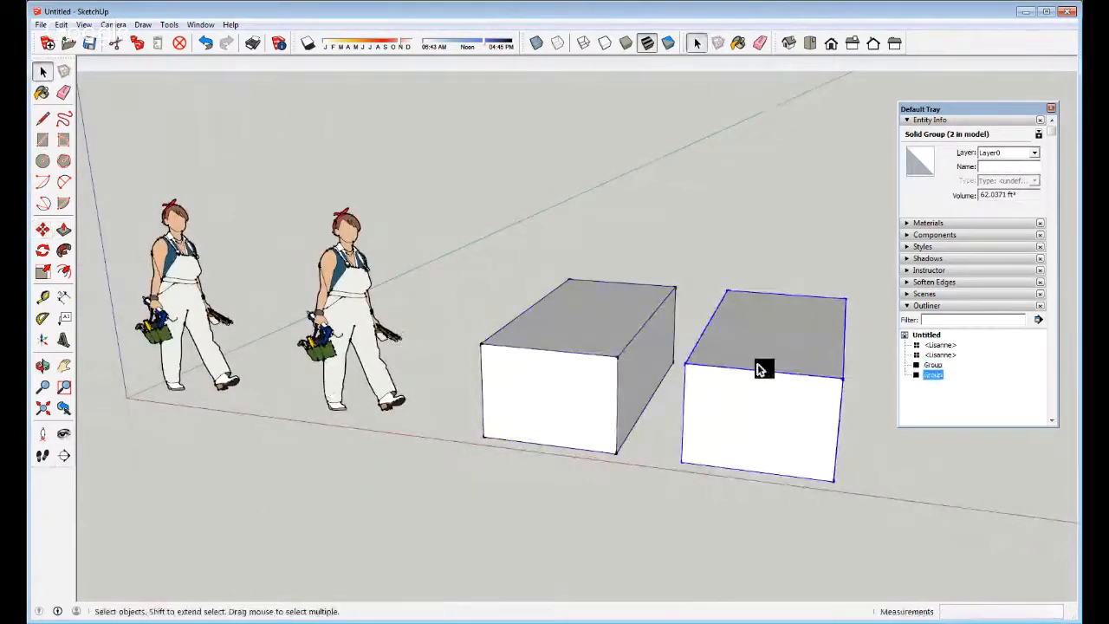
Edit the copied group and pull its top face higher
double_click(755, 371)
key(p)
click(735, 365)
click(748, 247)
key(space)
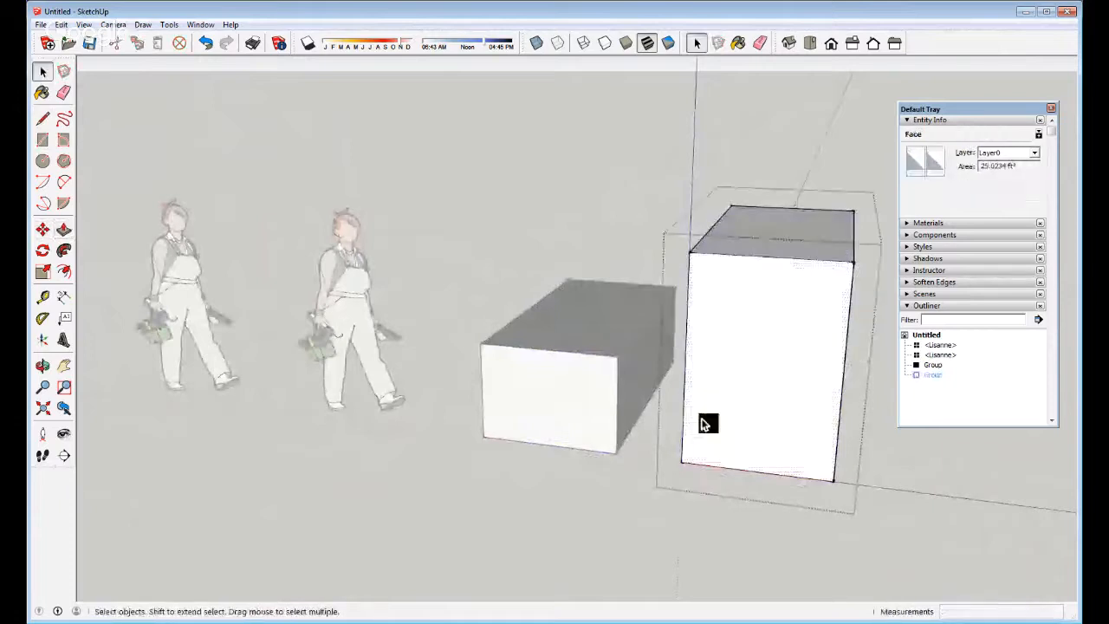
middle_drag(708, 422, 645, 387)
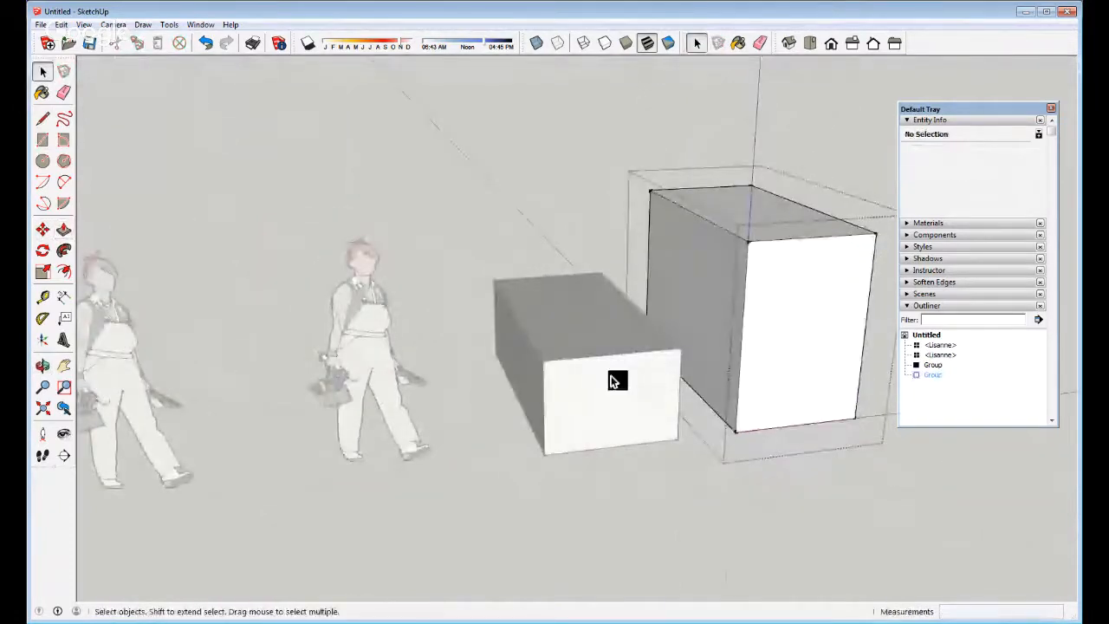
Erase the tall box and the small box with the Eraser
scroll(624, 377, down, 3)
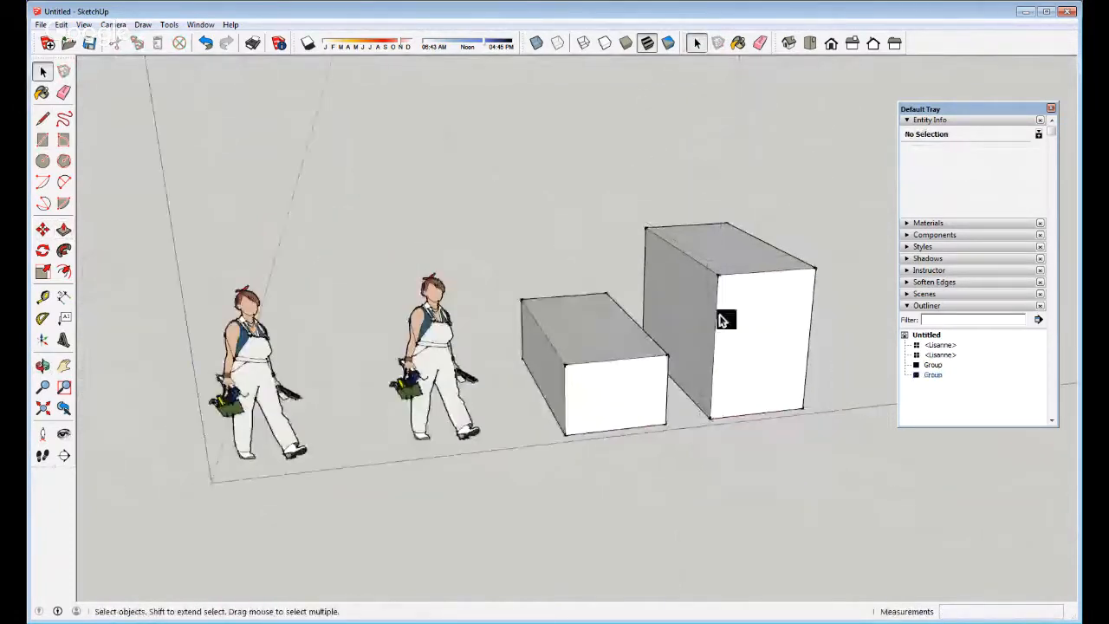
key(e)
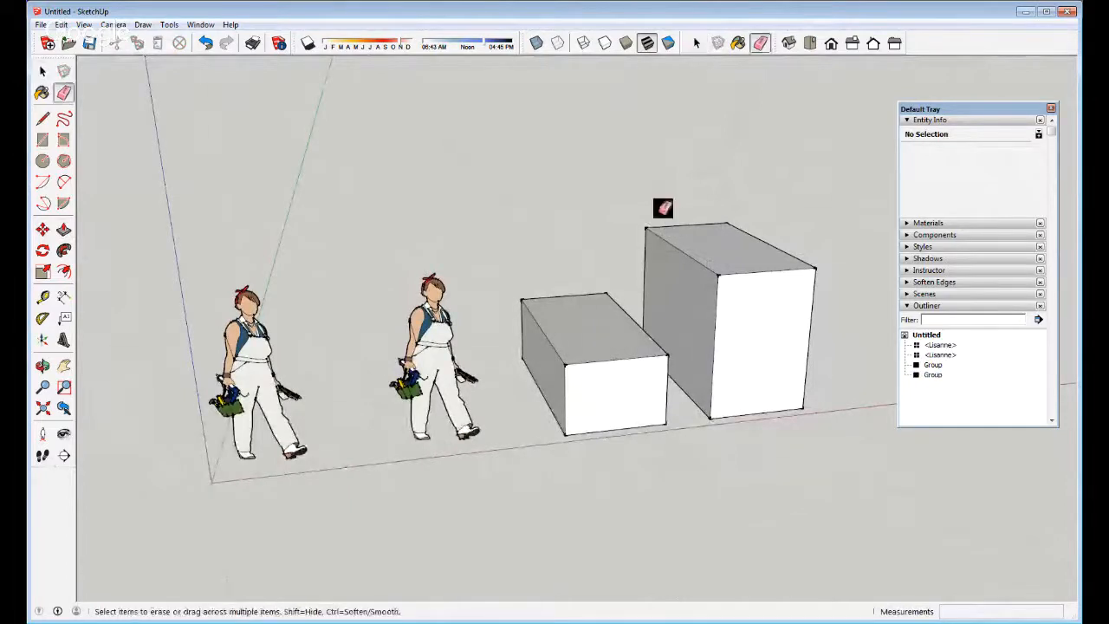
mouse_move(663, 209)
mouse_down()
mouse_move(654, 259)
mouse_move(602, 342)
mouse_up()
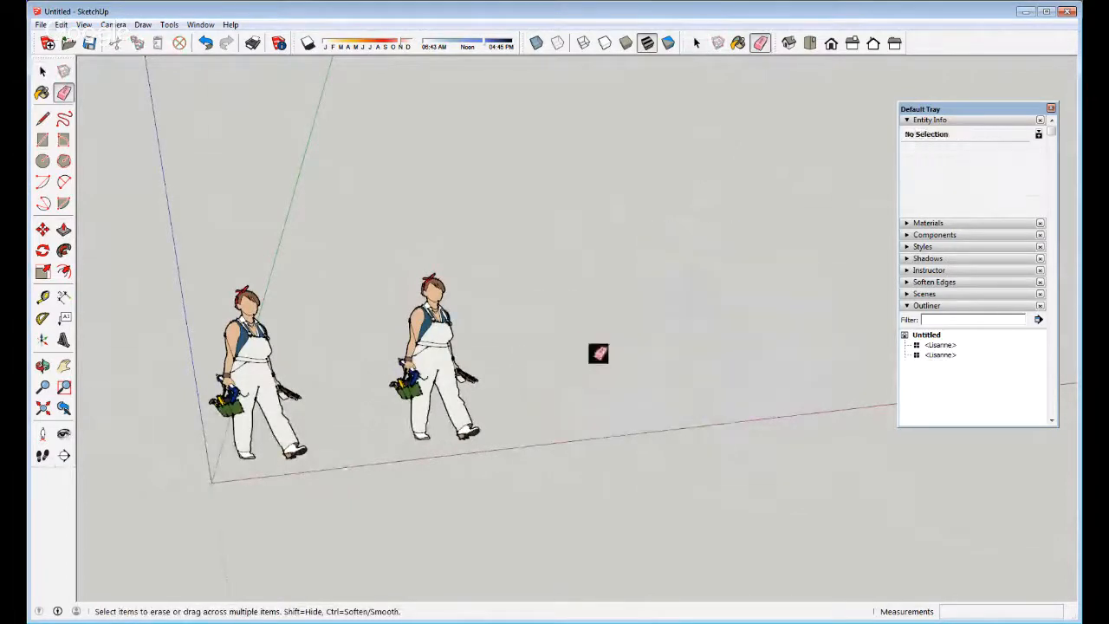
mouse_move(596, 354)
middle_down()
mouse_move(495, 334)
mouse_move(359, 338)
middle_up()
key(space)
scroll(265, 357, up, 3)
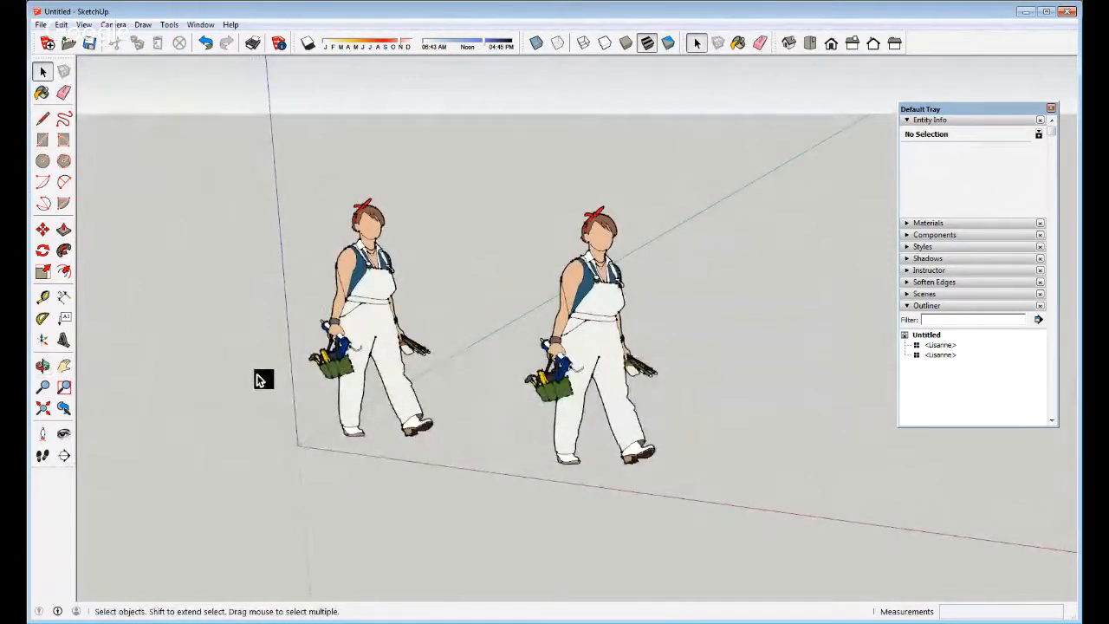
Delete the right-hand figure and hide the left figure
click(602, 299)
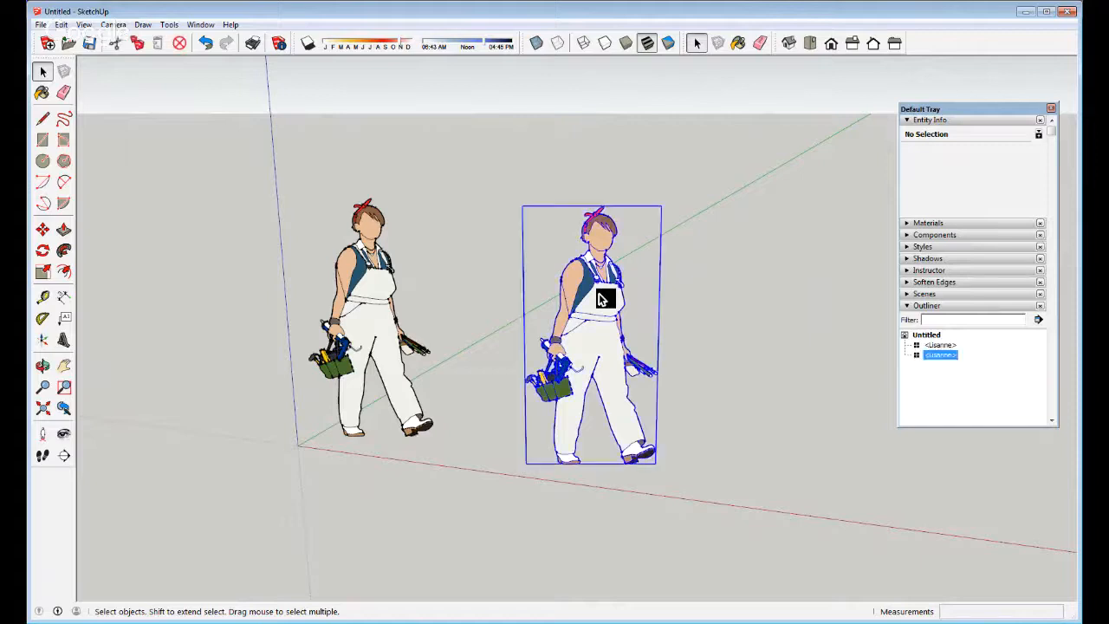
key(Delete)
right_click(357, 292)
click(386, 324)
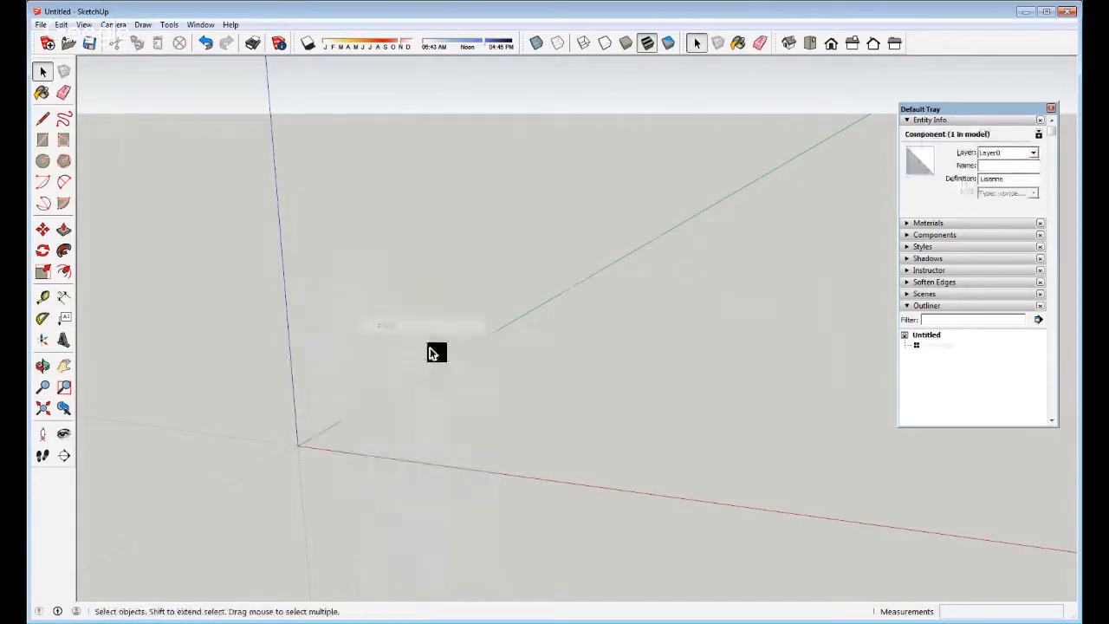
click(365, 437)
scroll(364, 438, down, 3)
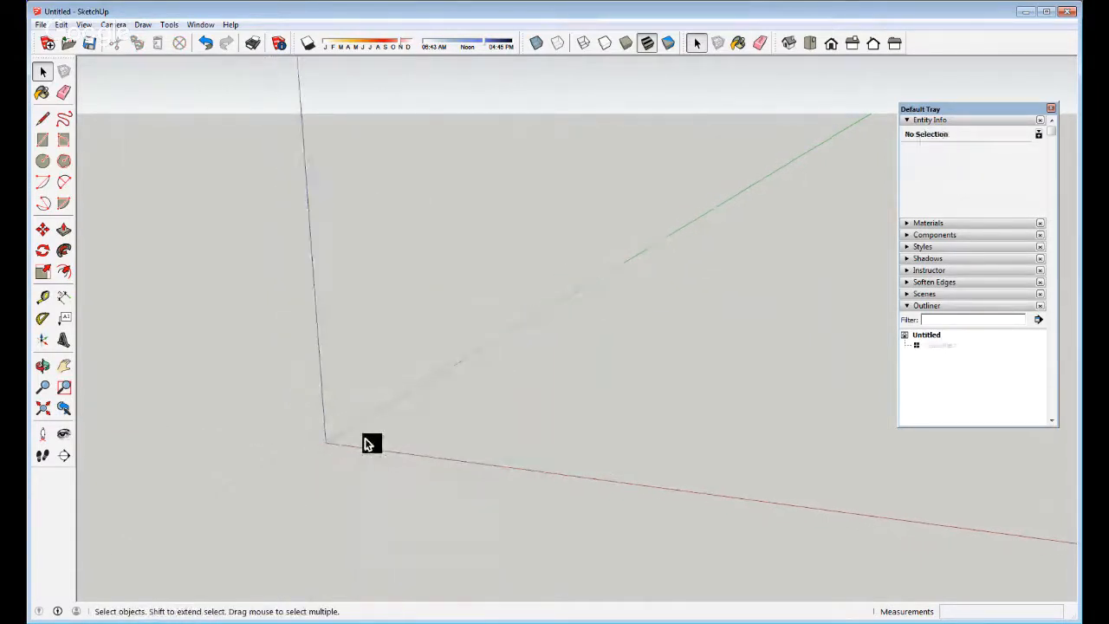
middle_drag(330, 441, 327, 465)
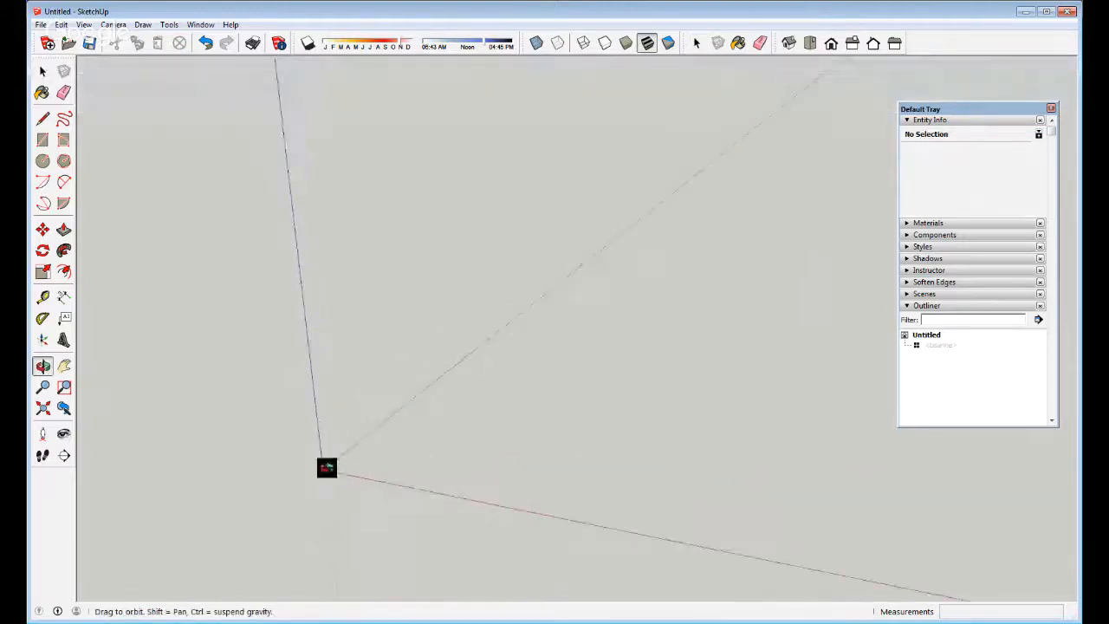
Activate the Line tool with L, ready to draw on the empty ground
scroll(593, 310, down, 2)
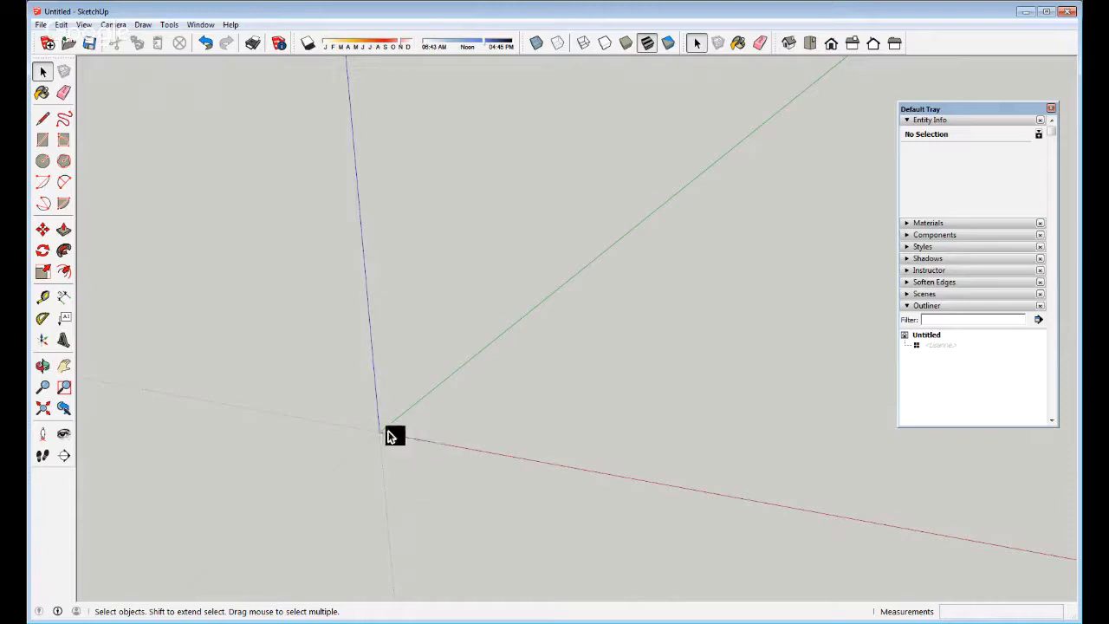
key(l)
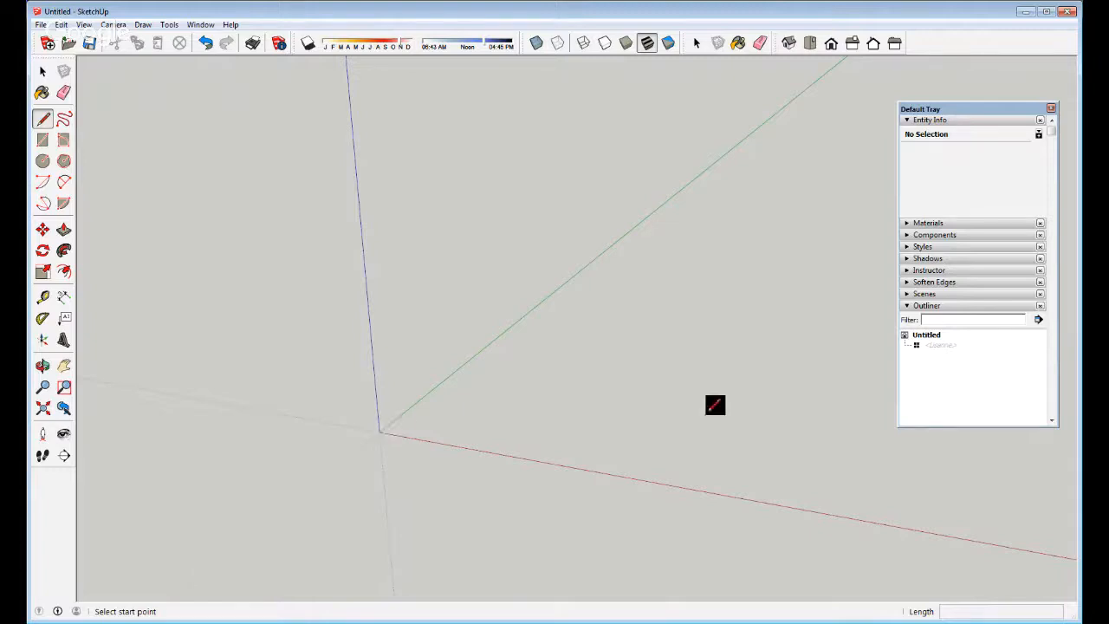
Start and cancel two trial lines near the origin, then reorient the view
scroll(286, 399, down, 1)
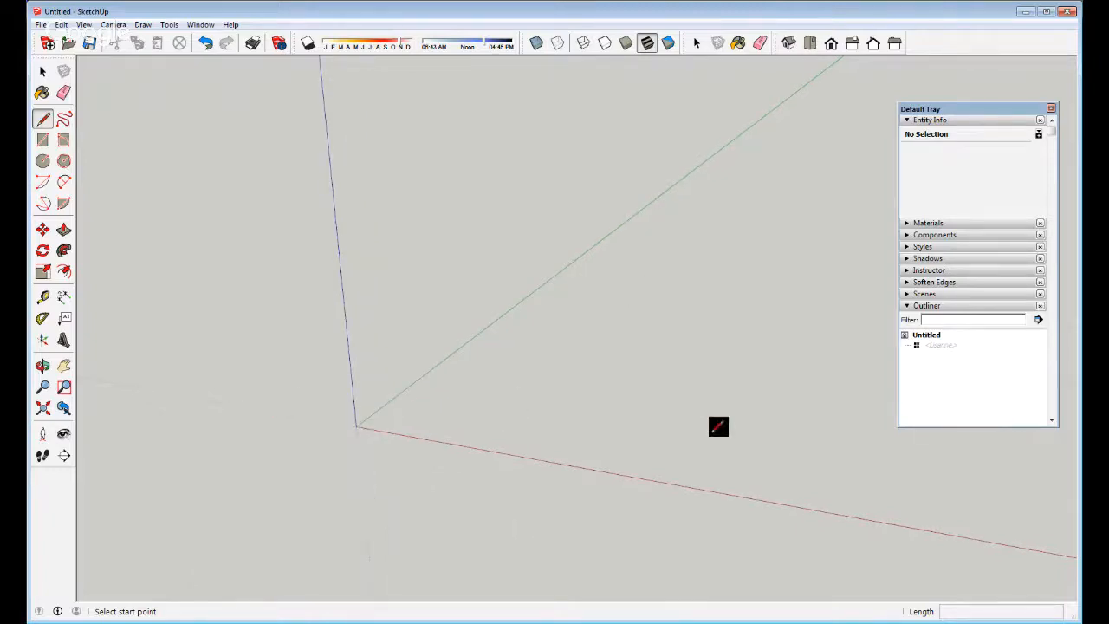
click(356, 427)
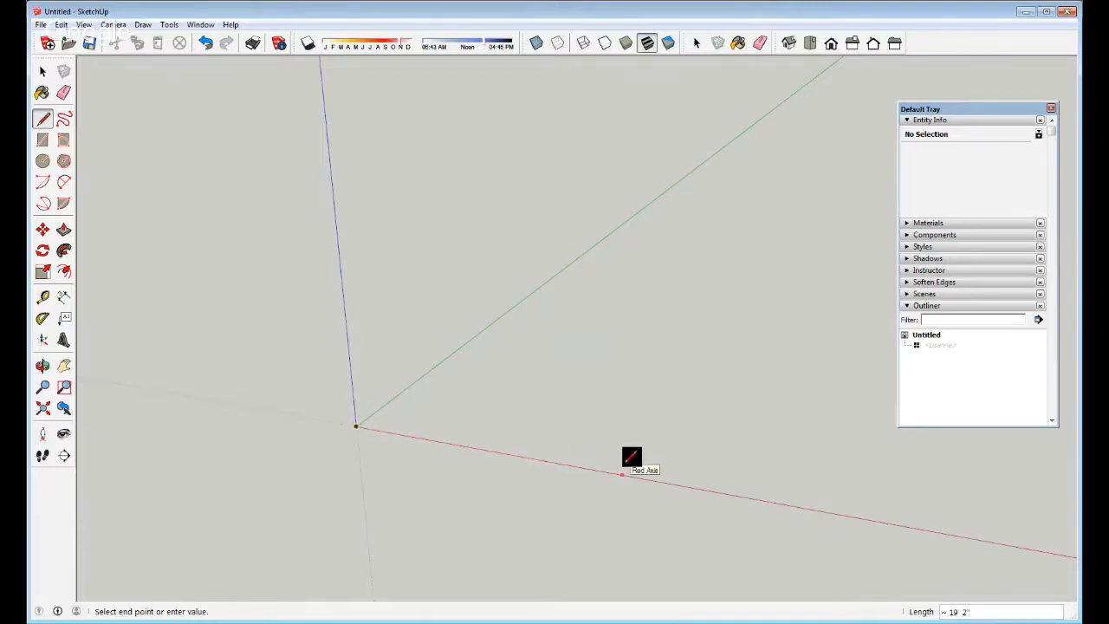
key(space)
key(l)
click(529, 407)
key(space)
mouse_move(537, 463)
middle_down()
mouse_move(502, 434)
mouse_move(434, 478)
middle_up()
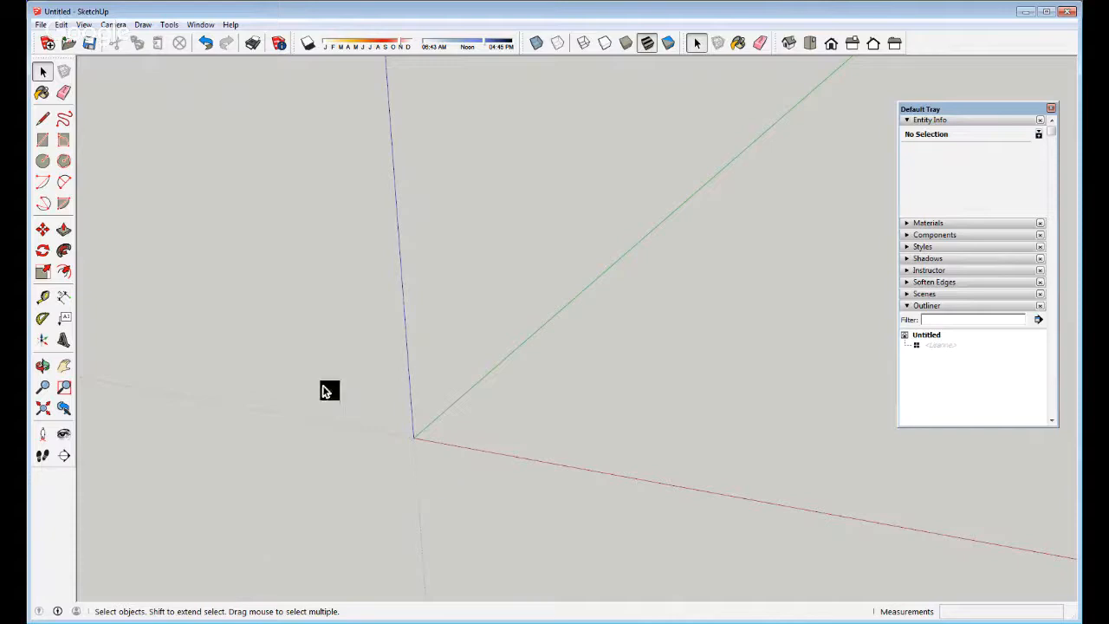
Draw four edges along the red and green axes, closing them into a face
key(l)
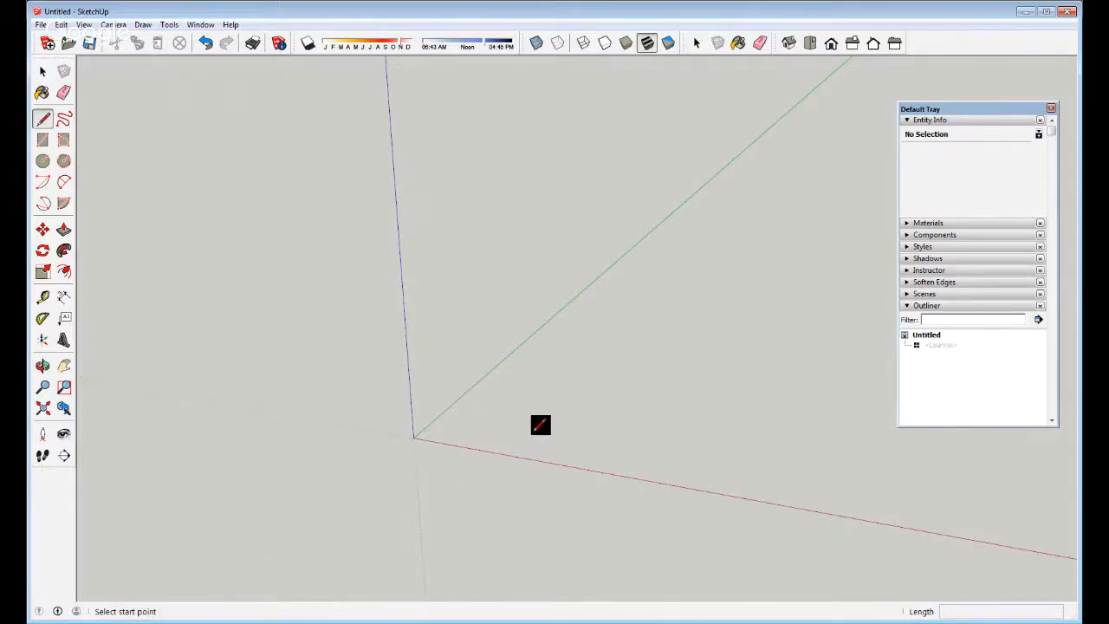
scroll(538, 423, up, 3)
click(485, 425)
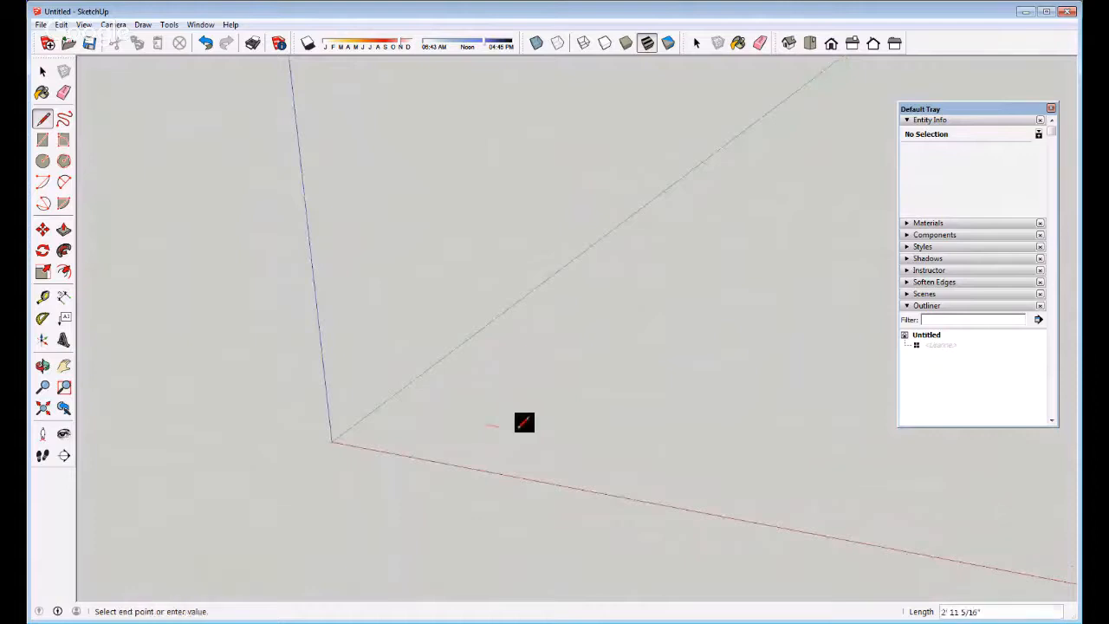
click(667, 453)
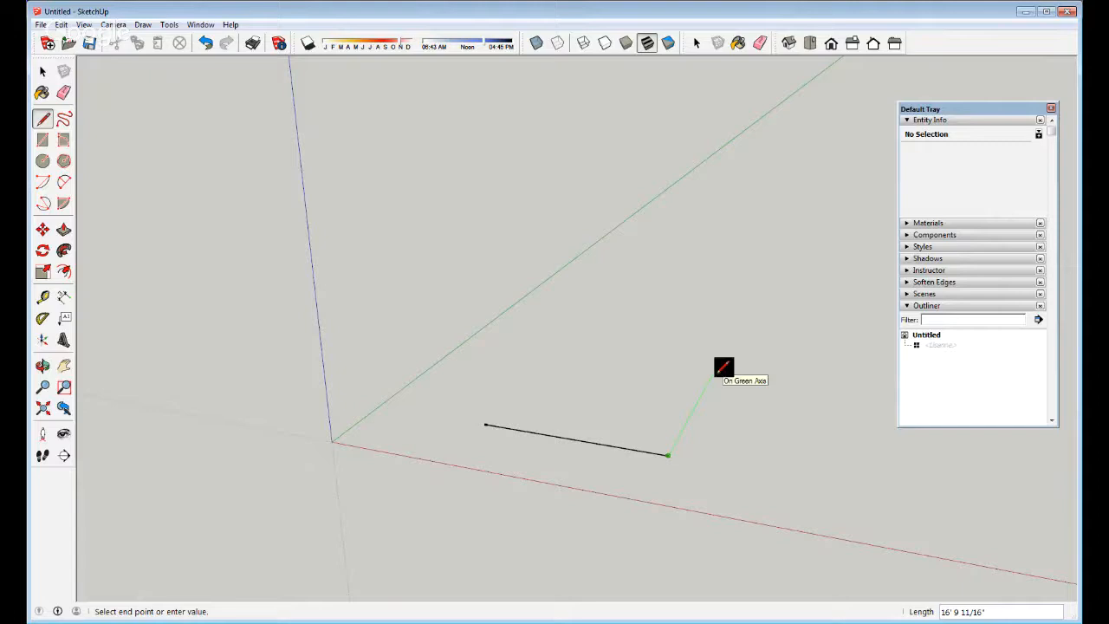
click(713, 373)
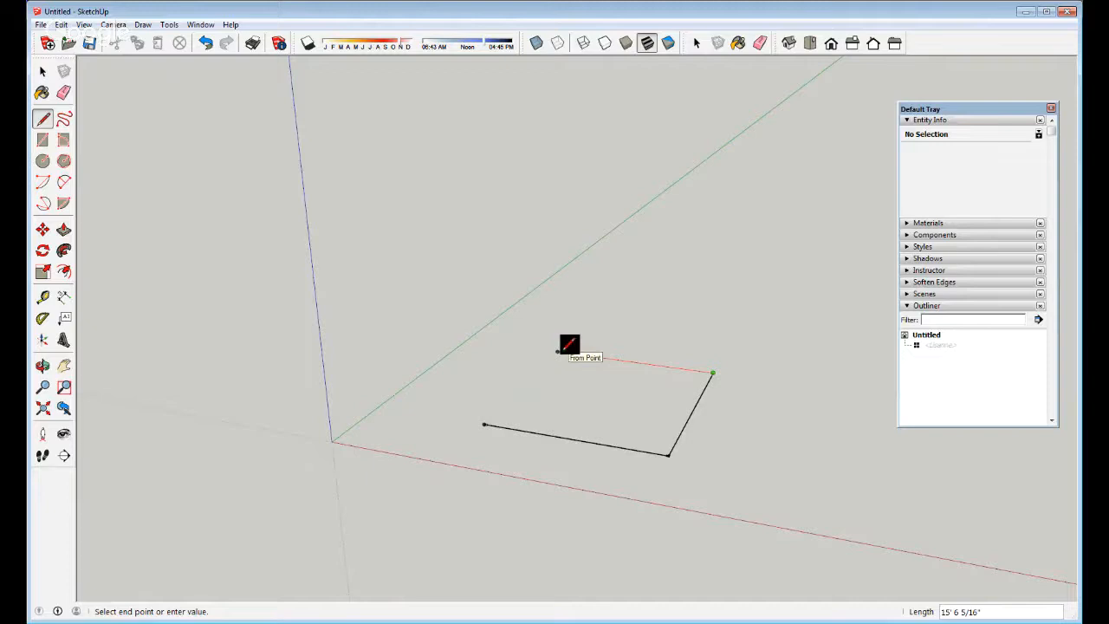
click(558, 351)
click(484, 423)
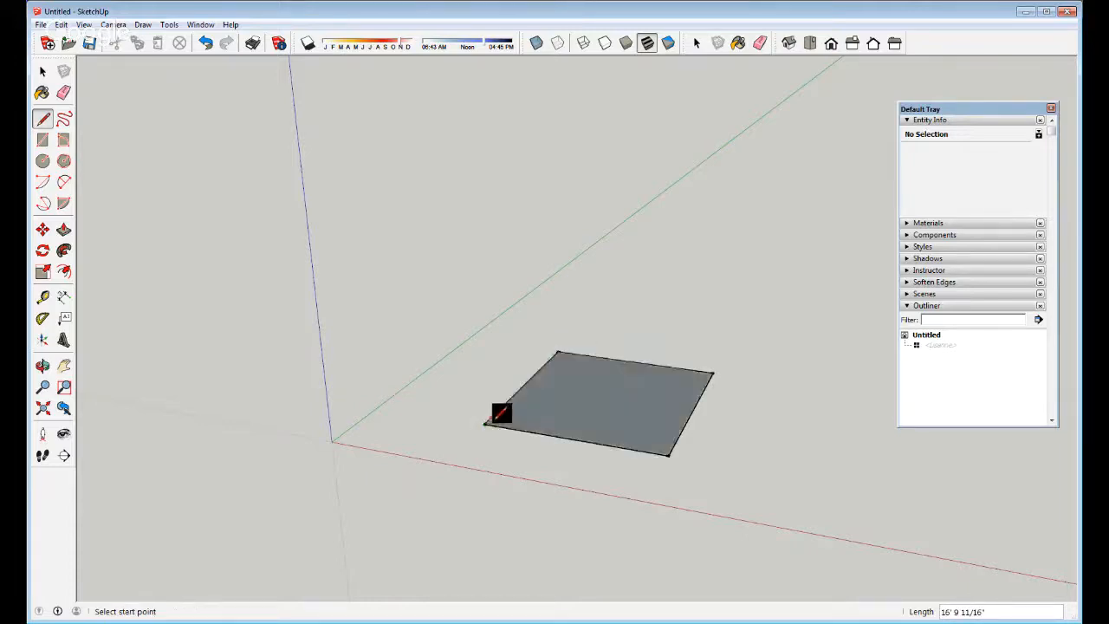
middle_drag(558, 377, 520, 540)
Orbit around the square, select its face, and activate Push/Pull
scroll(533, 441, down, 3)
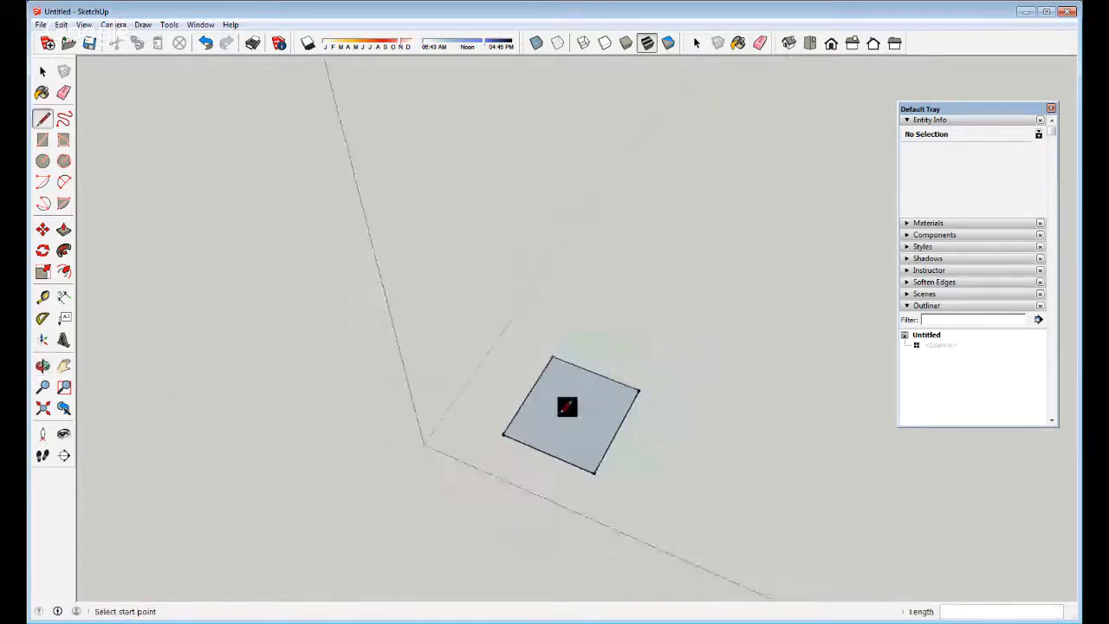
middle_drag(608, 387, 598, 499)
scroll(605, 459, up, 2)
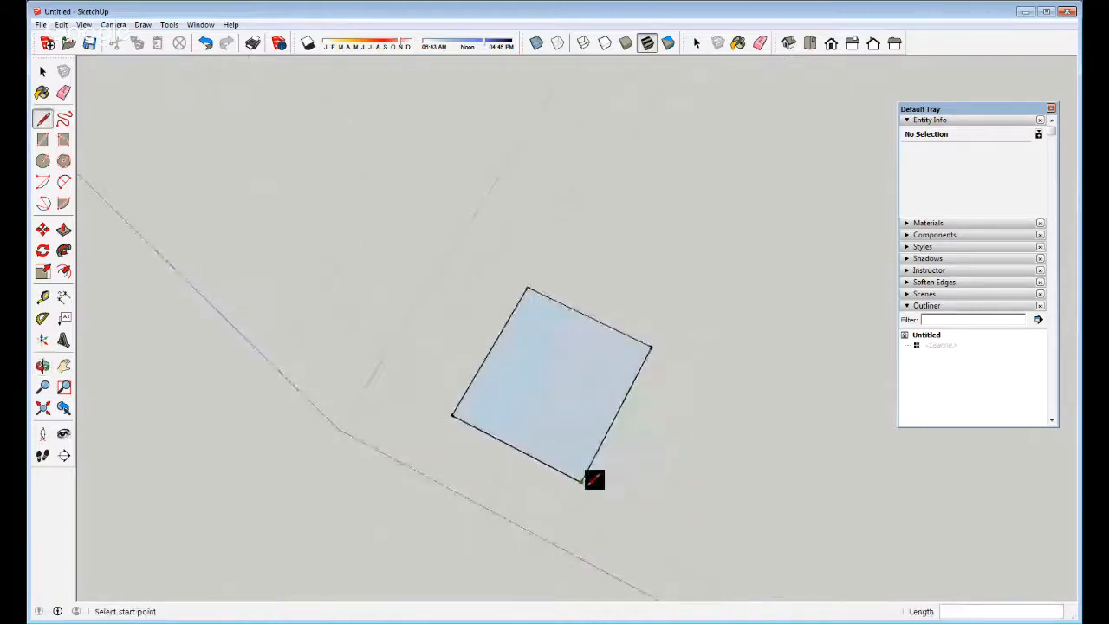
middle_drag(547, 384, 390, 228)
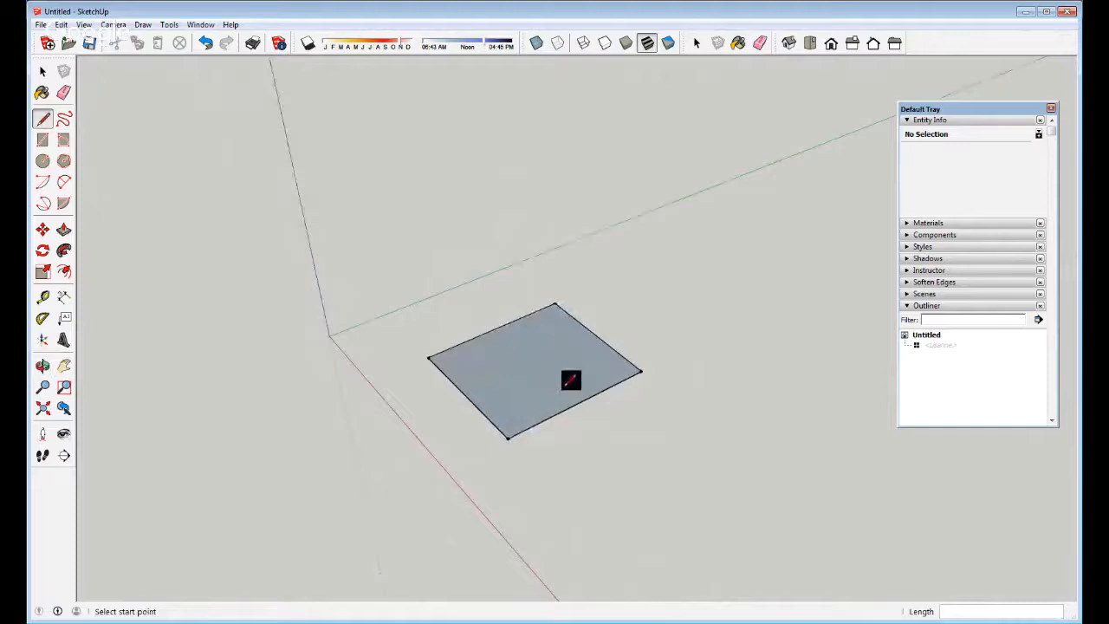
key(space)
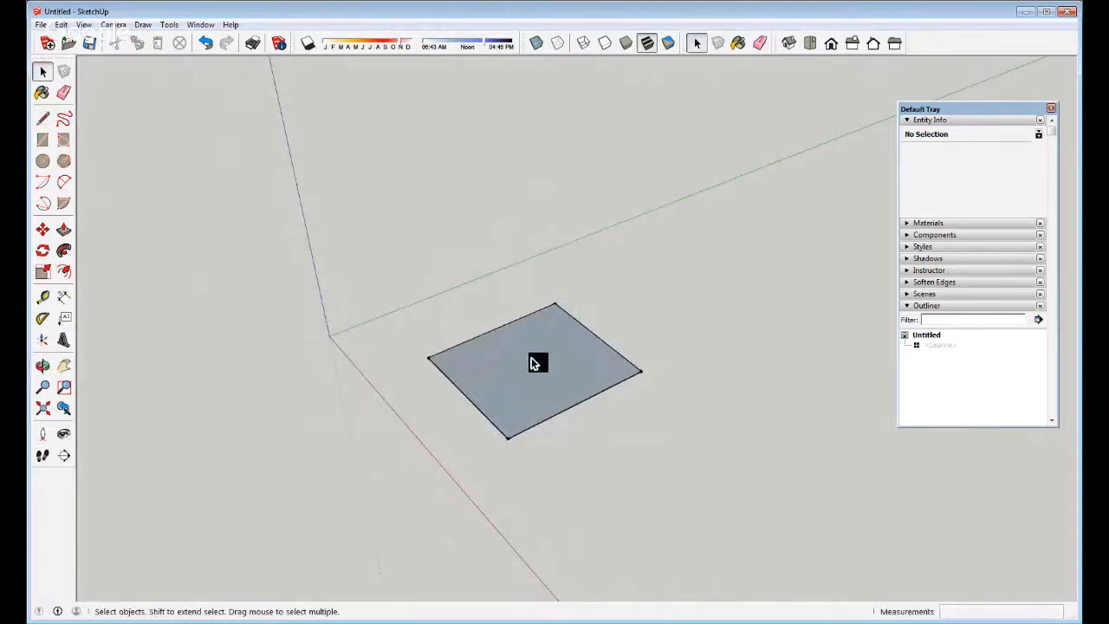
click(525, 384)
middle_drag(508, 421, 533, 367)
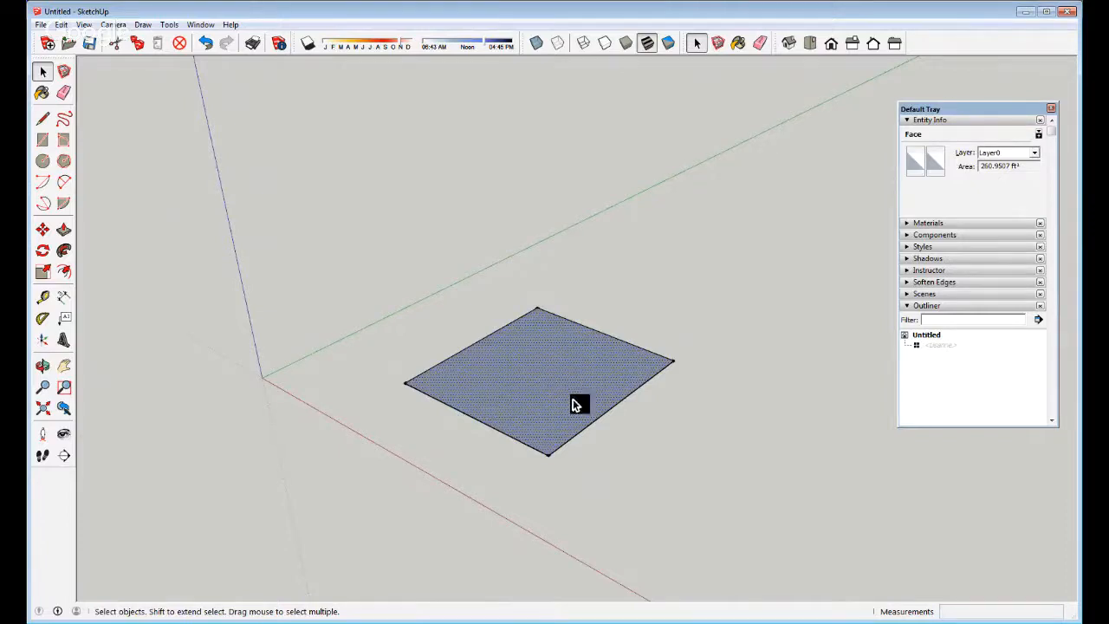
key(p)
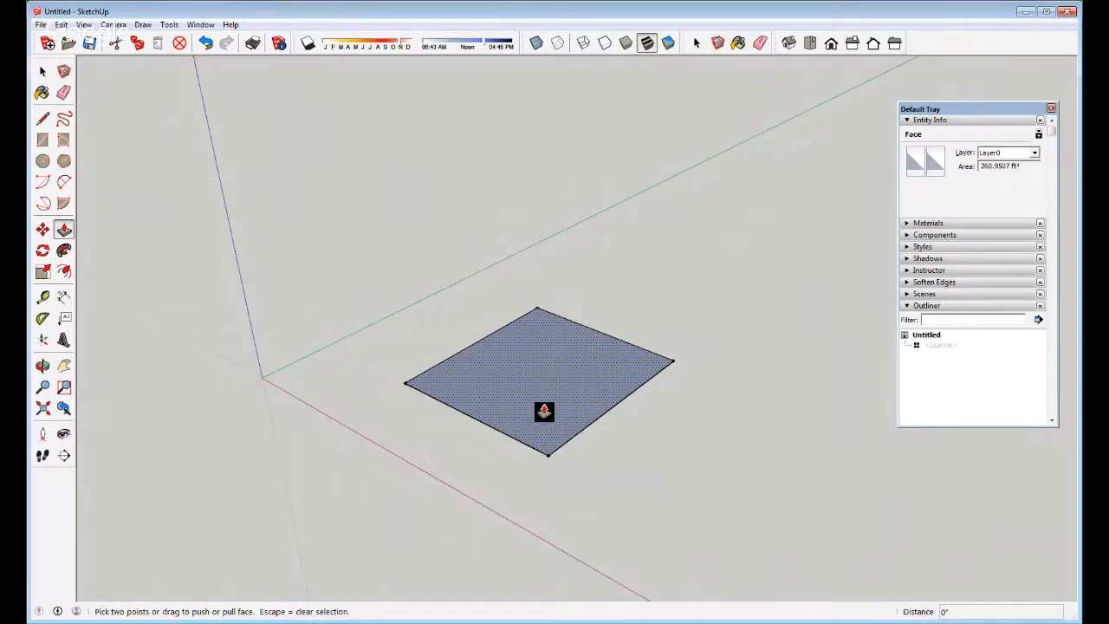
Push/pull the square face up to cube height and inspect the box
click(63, 230)
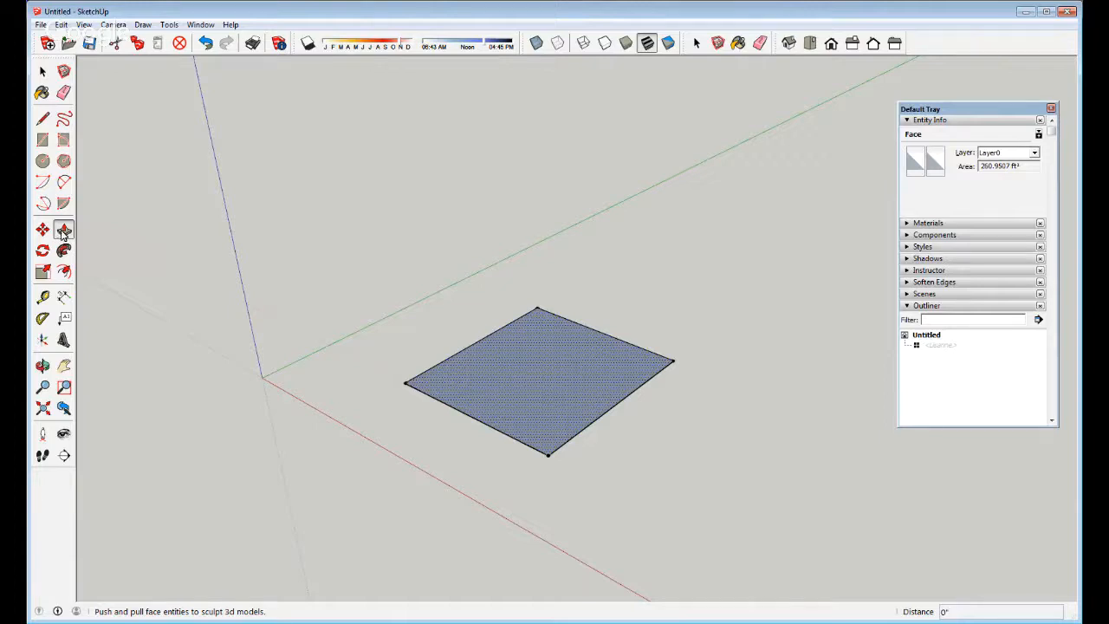
click(529, 386)
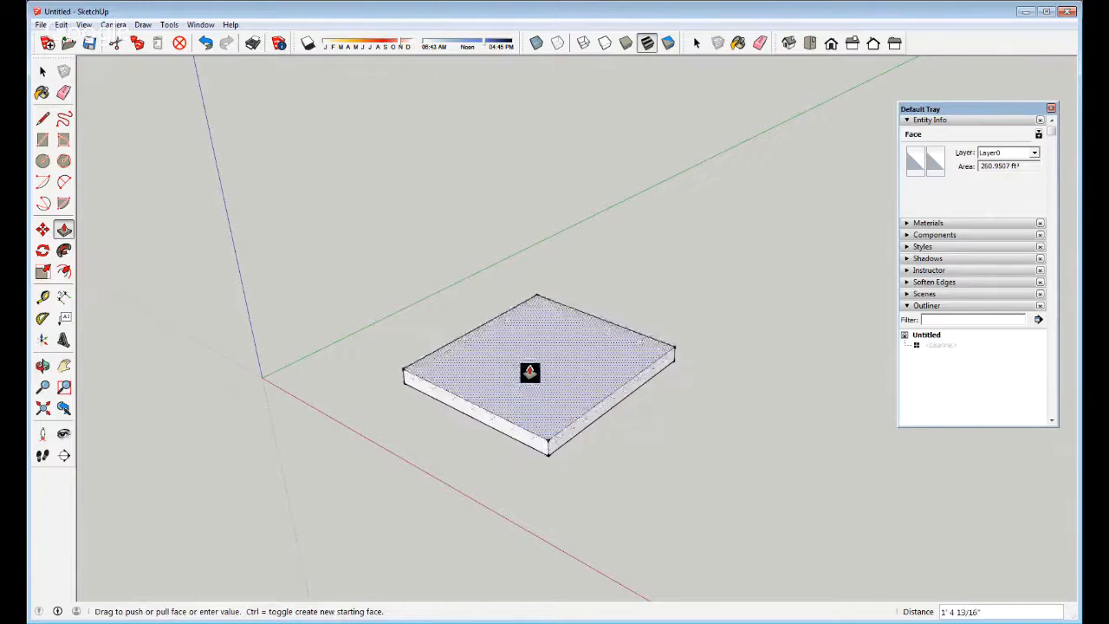
click(527, 199)
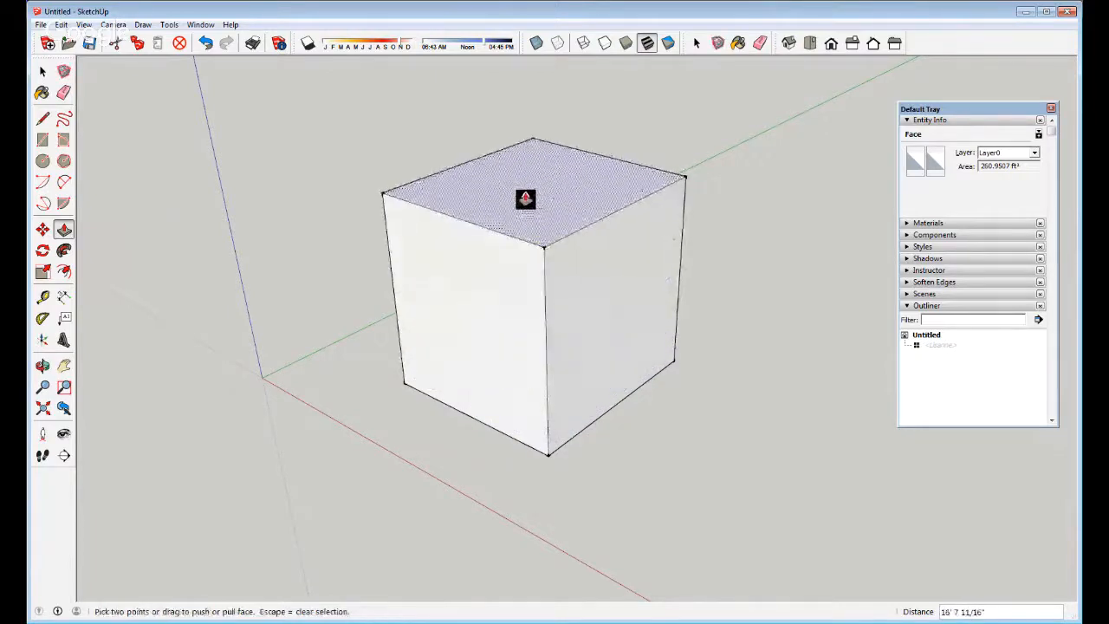
key(space)
middle_drag(567, 335, 545, 280)
click(544, 326)
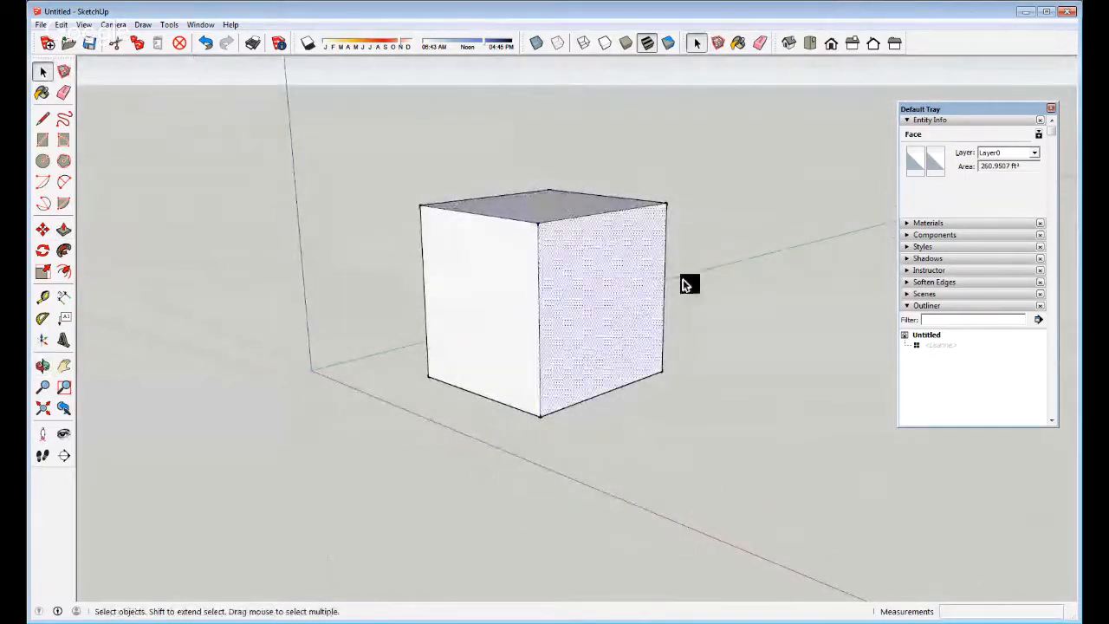
middle_drag(661, 268, 461, 310)
scroll(642, 272, up, 5)
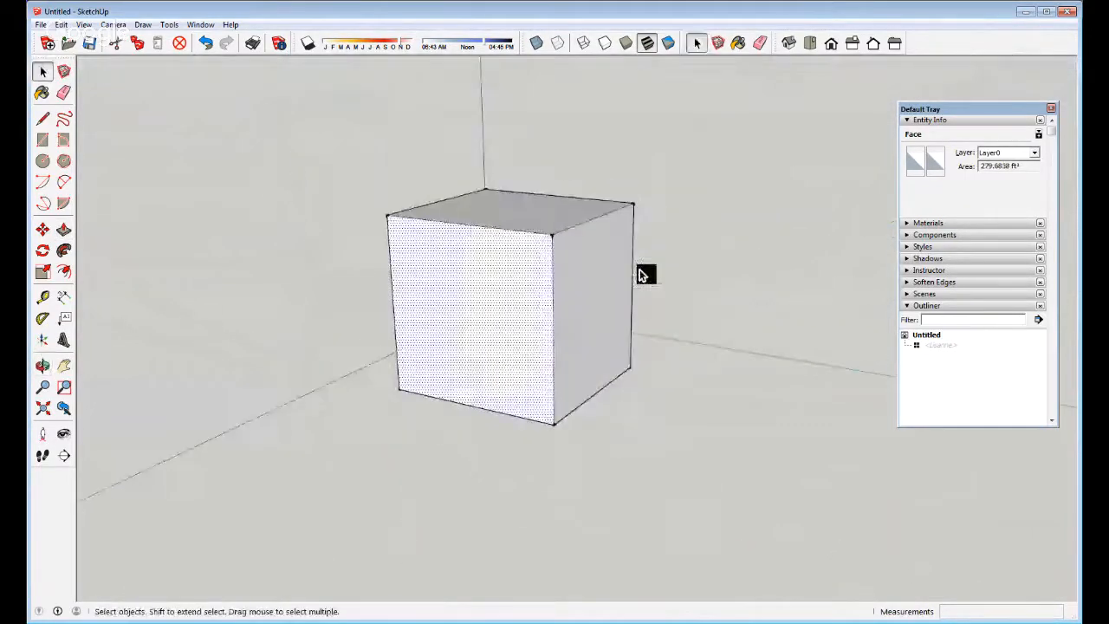
middle_drag(430, 260, 508, 391)
Erase the box's vertical edges, leaving only the top and bottom squares
click(448, 179)
middle_drag(385, 373, 477, 312)
scroll(418, 382, down, 3)
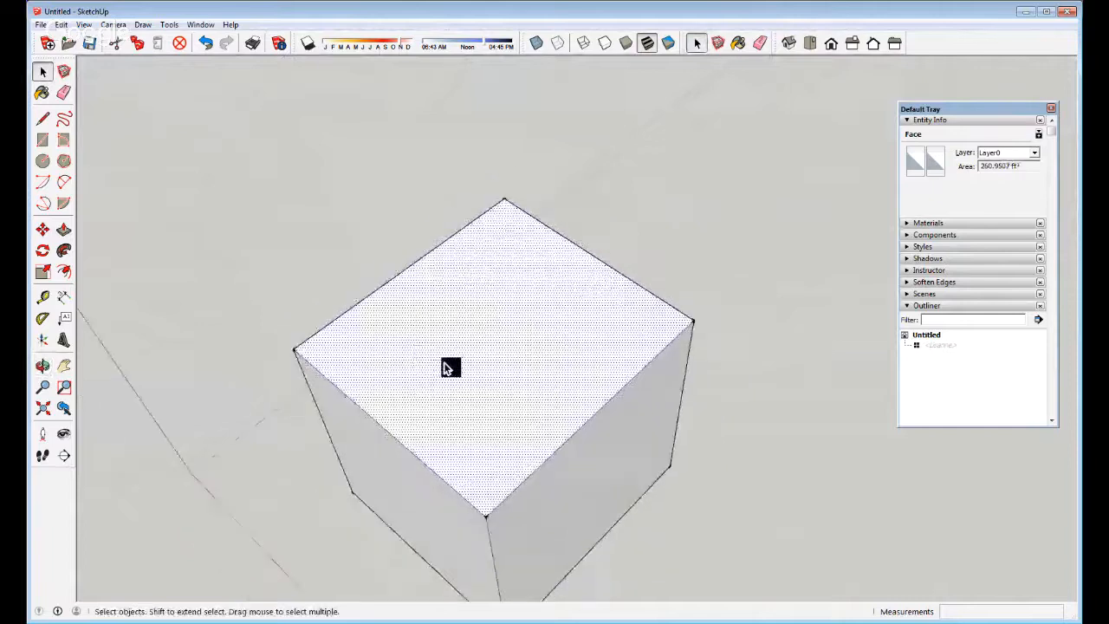
mouse_move(560, 560)
middle_down()
mouse_move(555, 389)
mouse_move(552, 490)
mouse_move(569, 426)
mouse_move(520, 384)
mouse_move(549, 450)
mouse_move(538, 335)
middle_up()
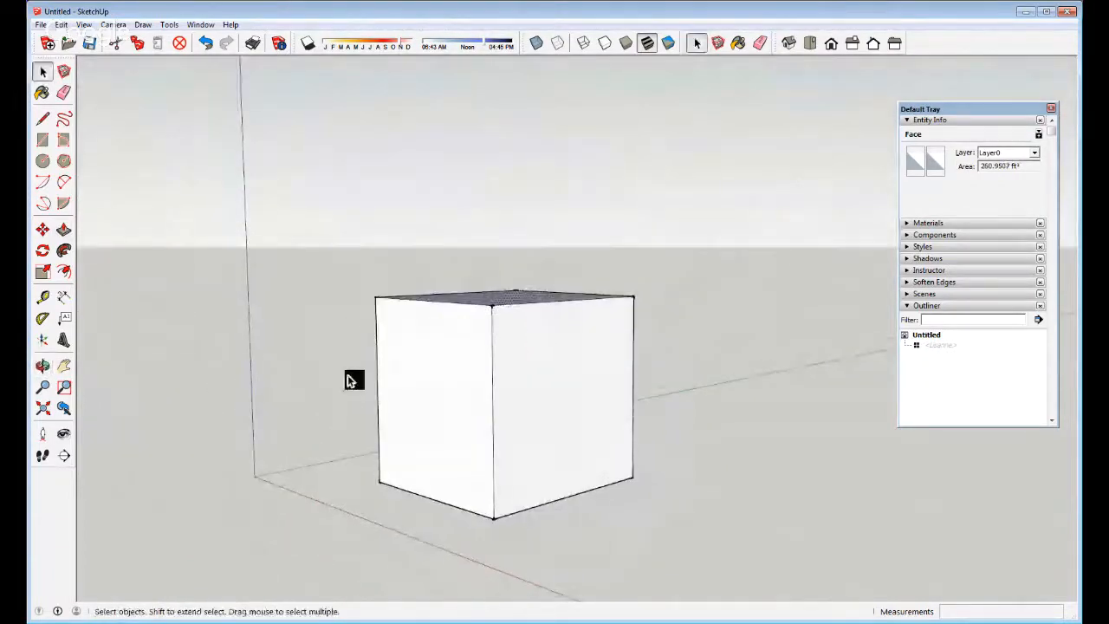
key(e)
mouse_move(382, 368)
mouse_down()
mouse_move(658, 361)
mouse_move(624, 360)
mouse_up()
mouse_move(533, 349)
middle_down()
mouse_move(523, 344)
mouse_move(562, 460)
mouse_move(557, 506)
mouse_move(529, 456)
mouse_move(495, 330)
middle_up()
Undo the extrusion with Ctrl+Z so only the flat ground square remains
mouse_move(555, 462)
middle_down()
mouse_move(563, 421)
mouse_move(573, 432)
mouse_move(501, 395)
mouse_move(476, 408)
middle_up()
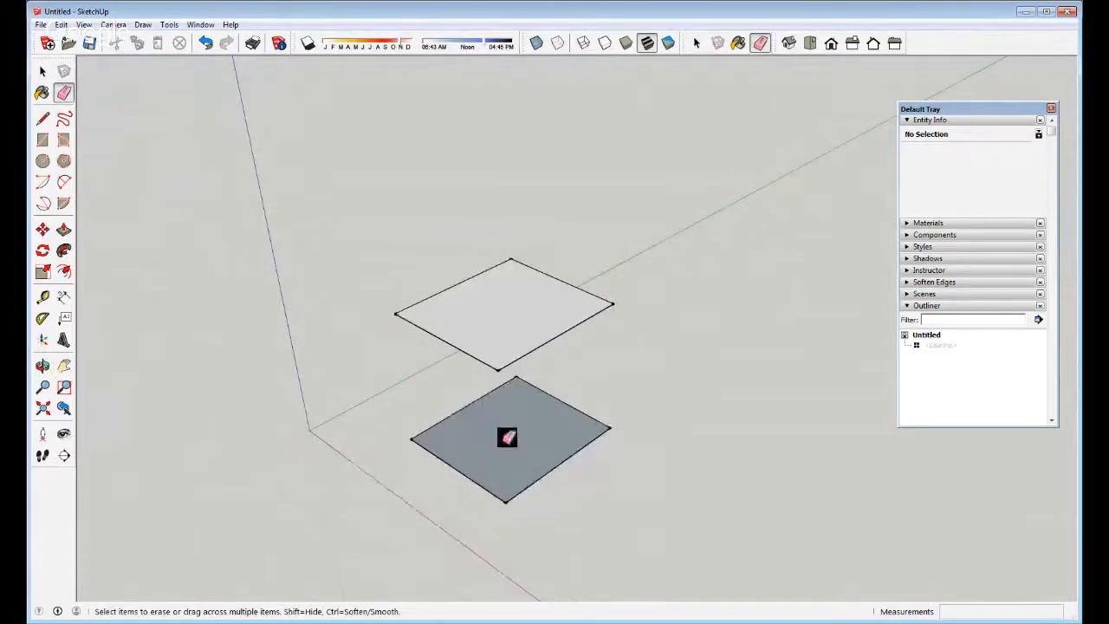
mouse_move(527, 468)
middle_down()
mouse_move(529, 389)
mouse_move(755, 369)
mouse_move(744, 534)
mouse_move(530, 391)
mouse_move(520, 446)
mouse_move(547, 445)
mouse_move(470, 456)
middle_up()
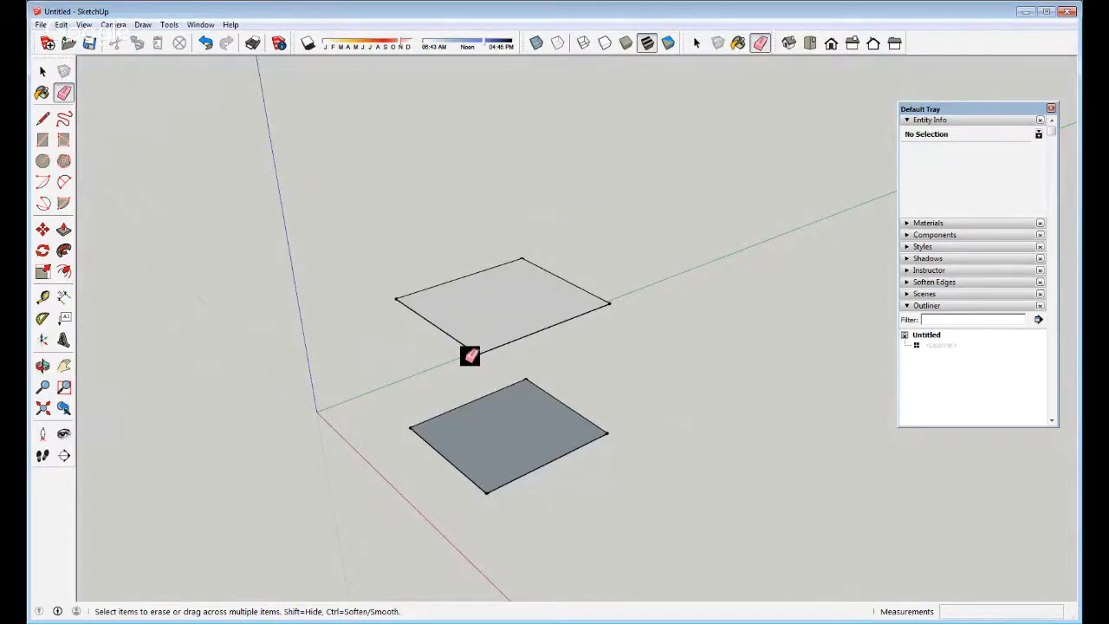
middle_drag(476, 413, 530, 395)
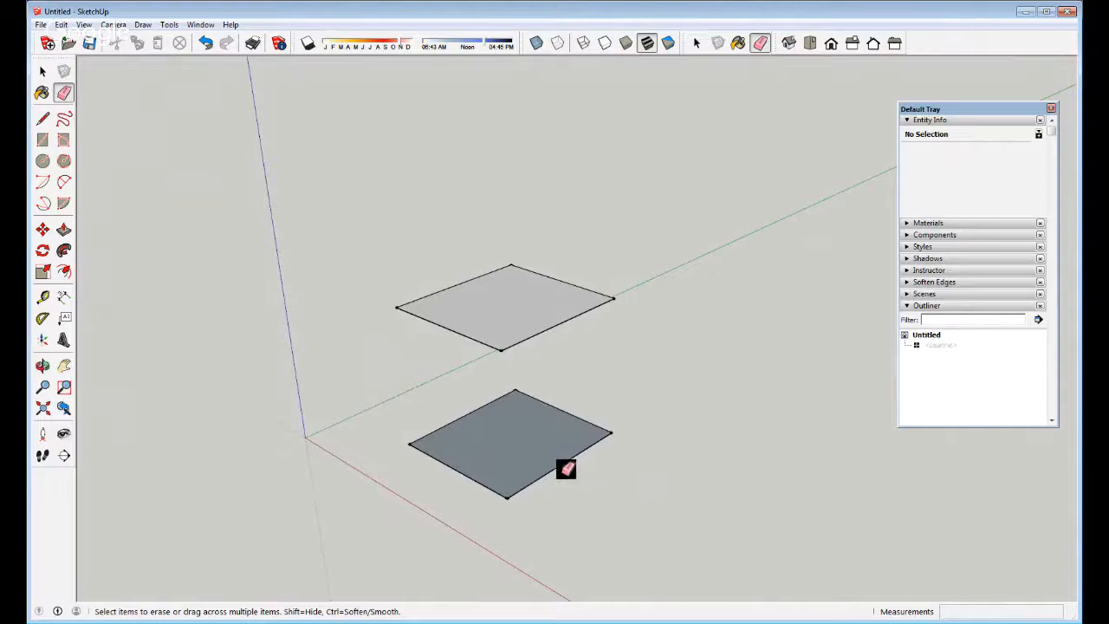
key(ctrl+z)
key(ctrl+z)
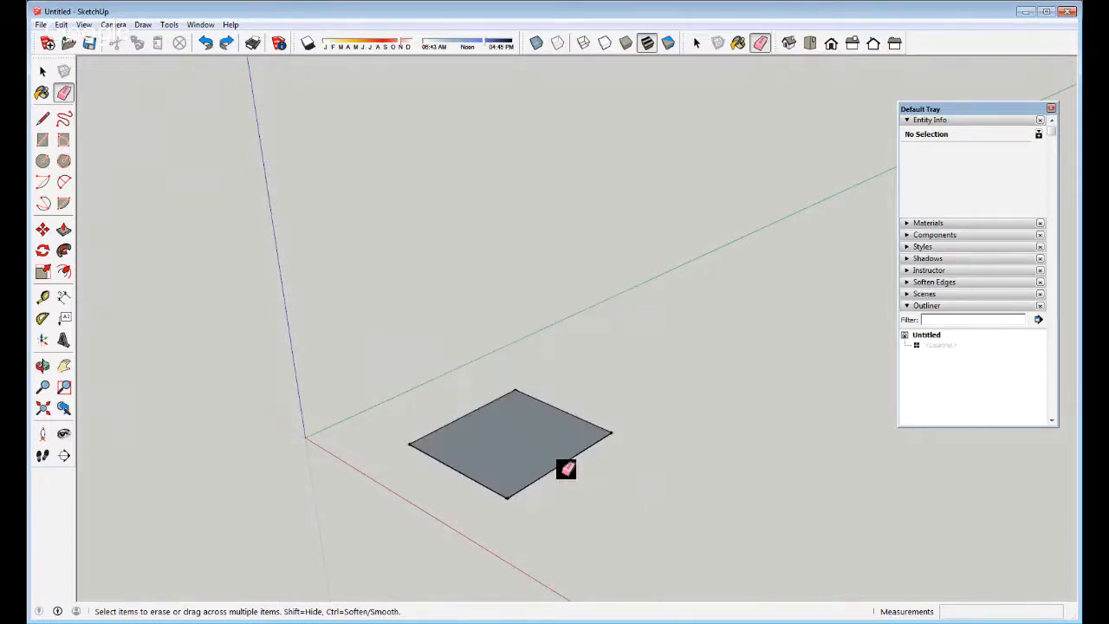
key(space)
middle_drag(533, 423, 544, 494)
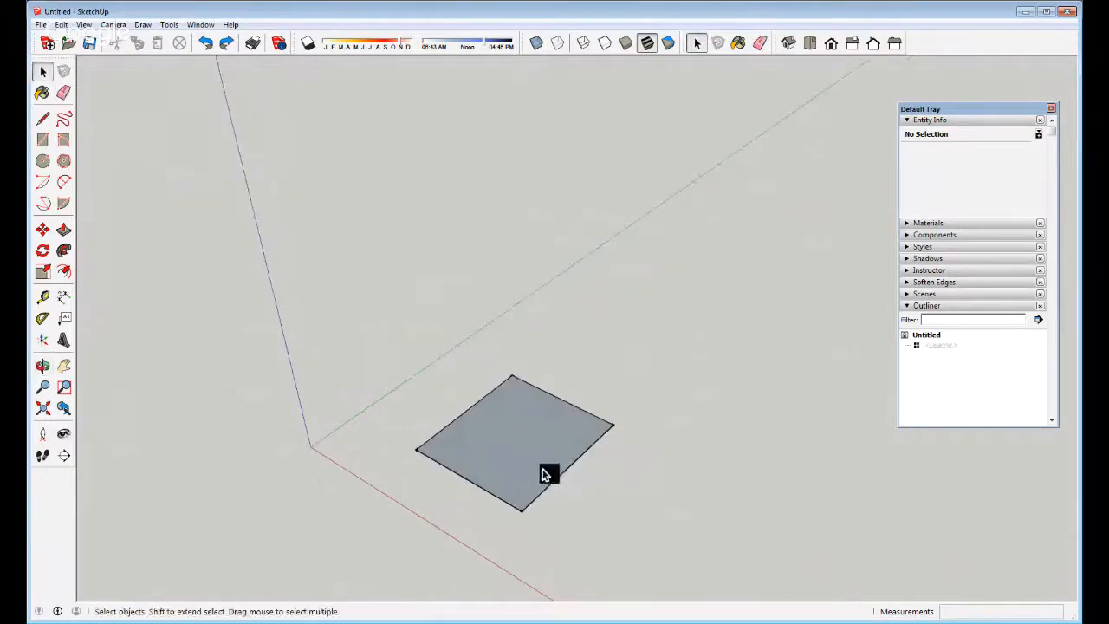
Draw the front vertical edge and the right and left wall outlines
key(l)
click(521, 510)
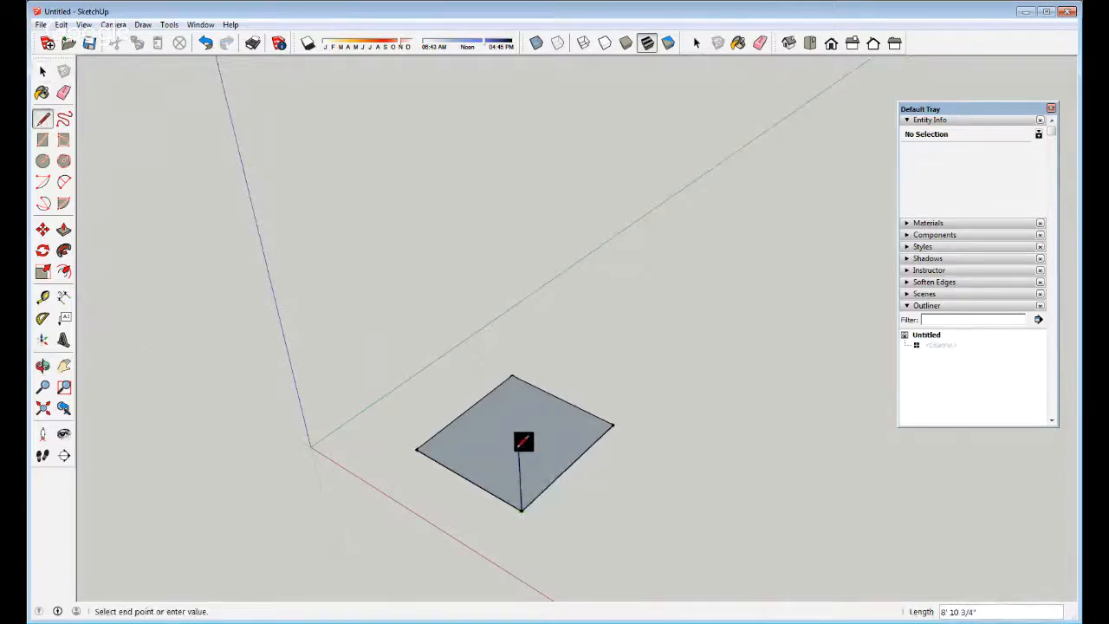
click(519, 449)
click(615, 365)
click(614, 425)
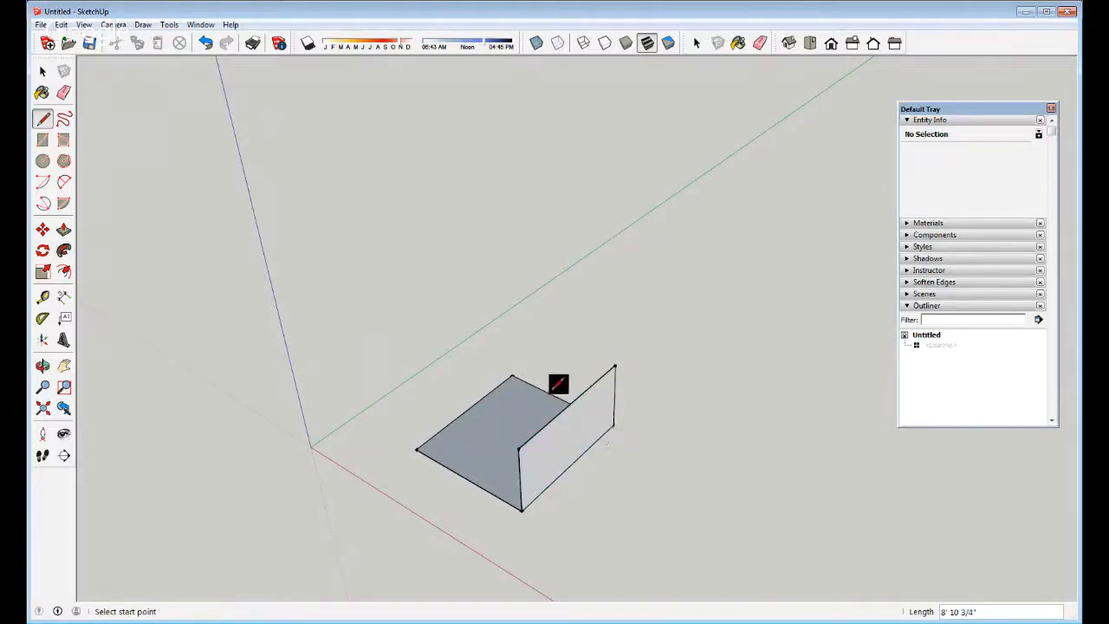
click(518, 448)
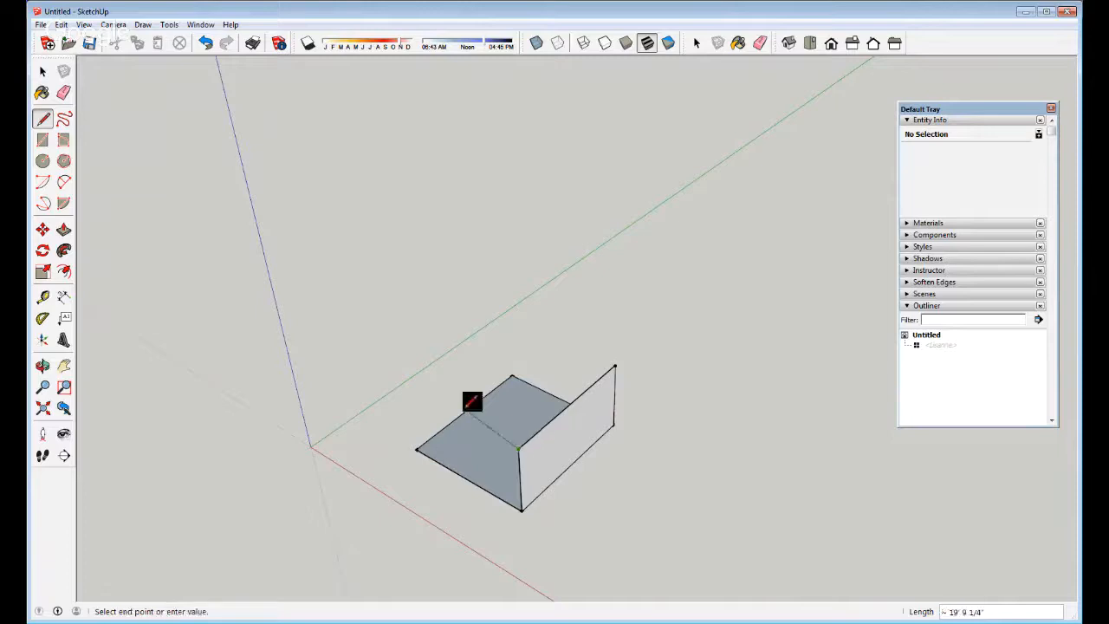
click(408, 390)
click(417, 448)
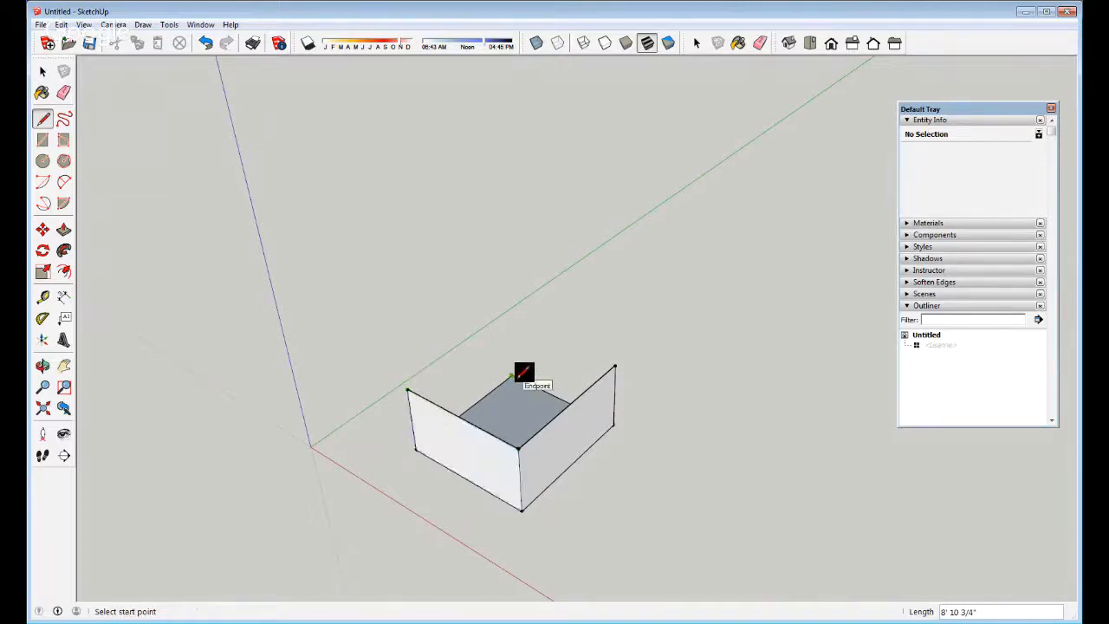
Draw the back vertical edge and top edges, then undo an unwanted back wall face
click(512, 376)
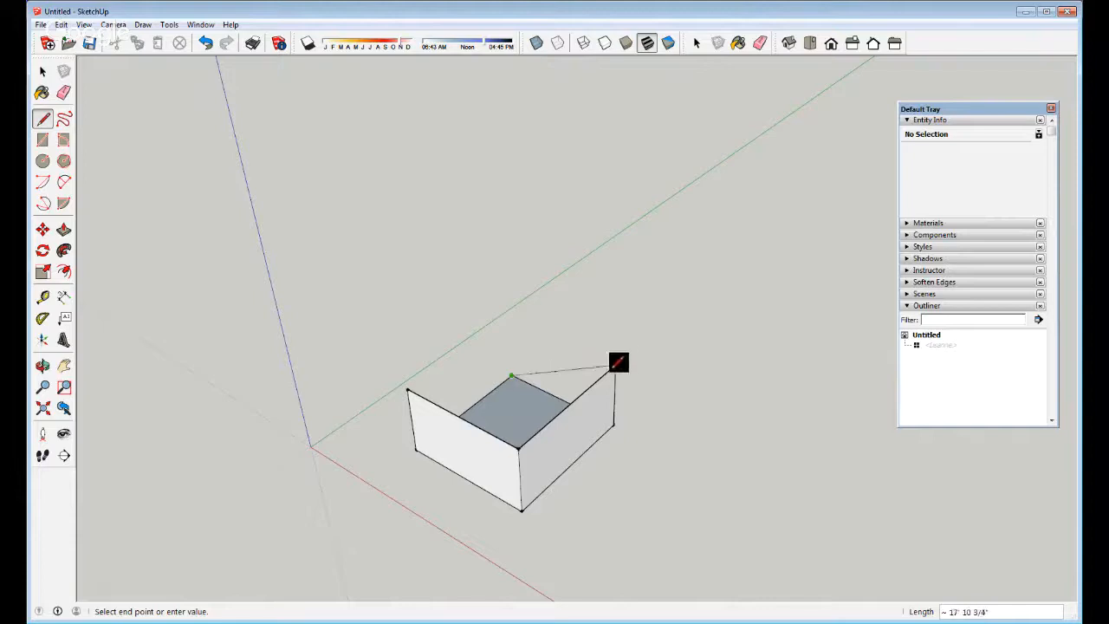
click(510, 318)
click(408, 390)
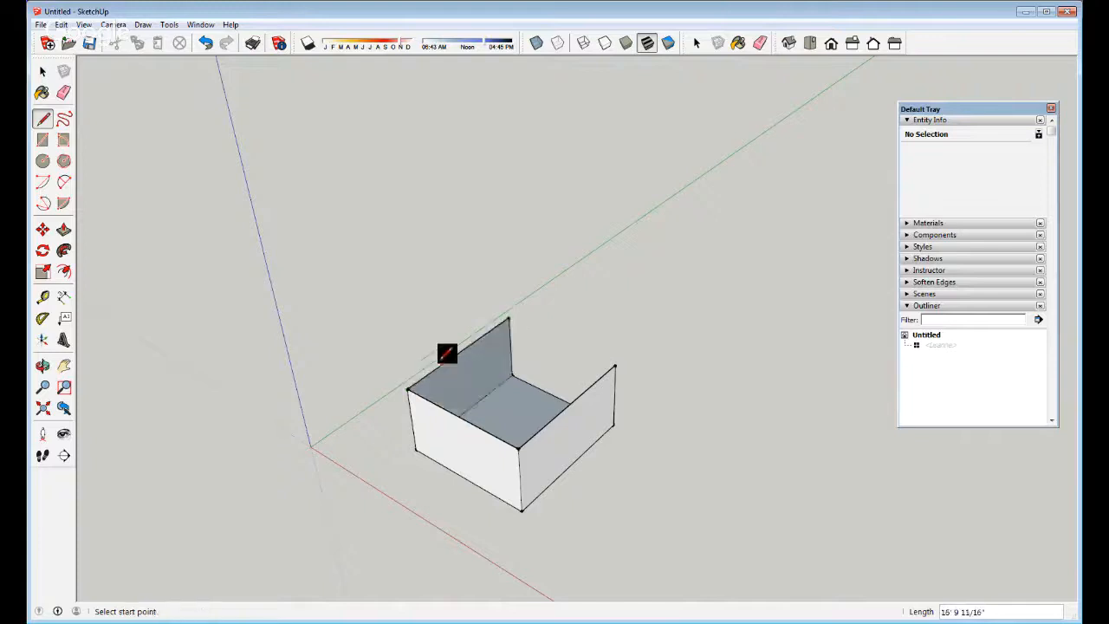
click(510, 318)
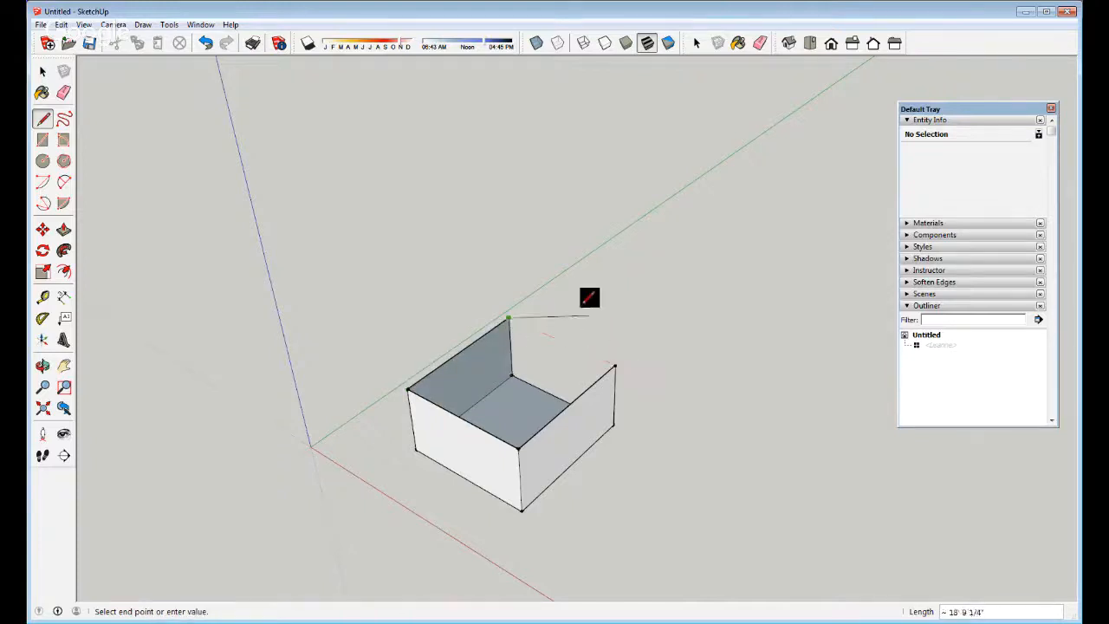
click(624, 363)
middle_drag(624, 367, 649, 396)
key(space)
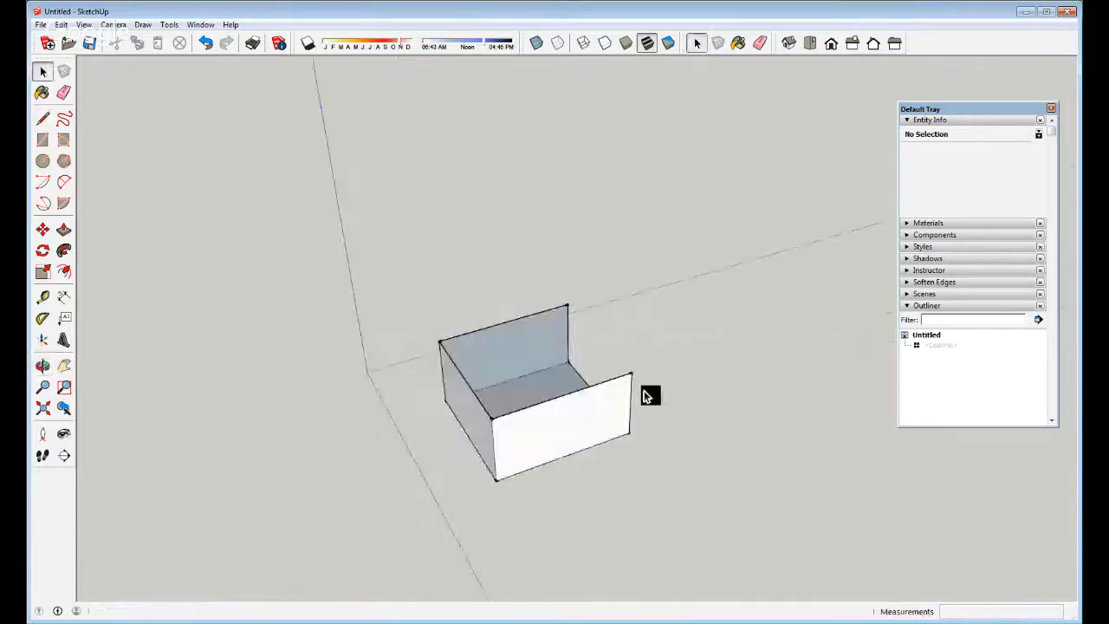
key(ctrl+z)
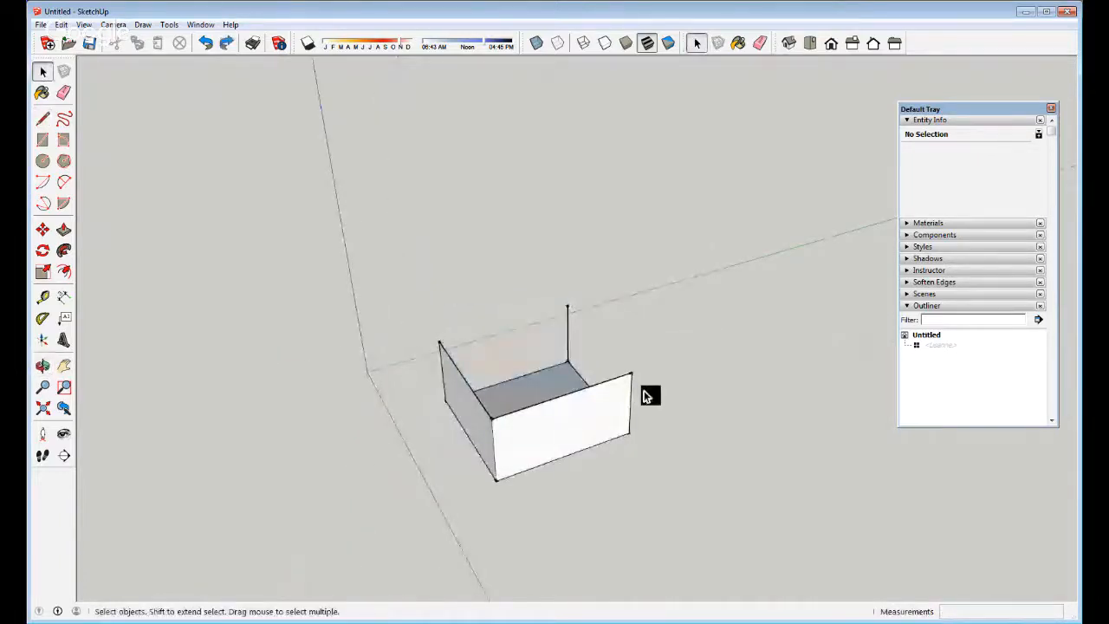
Redraw the back wall's top edge and close the box's top face
key(l)
click(568, 306)
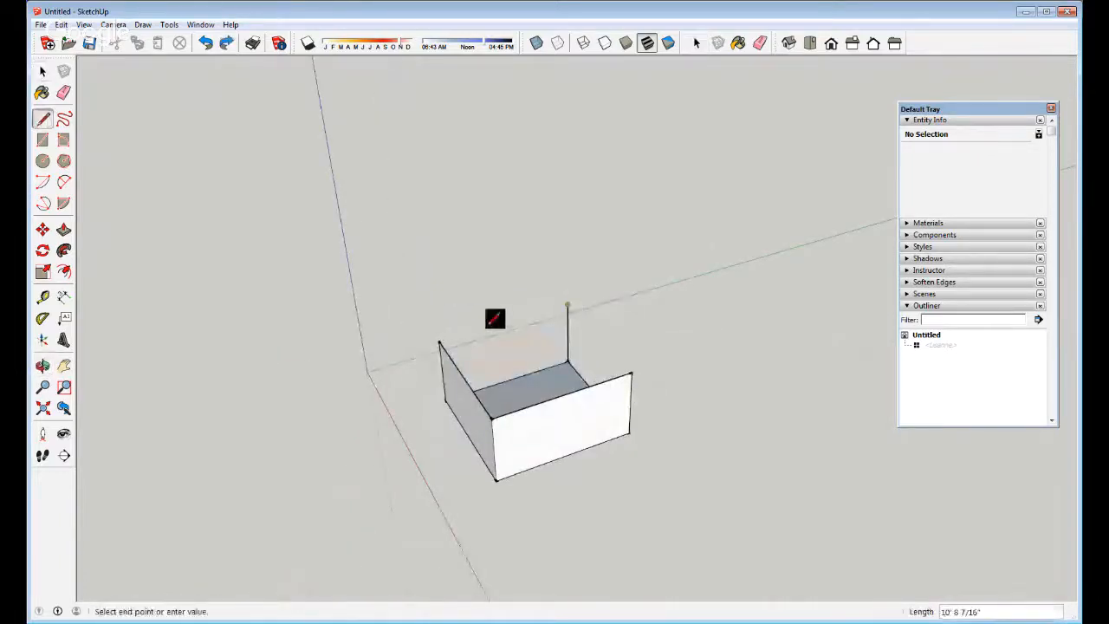
click(439, 341)
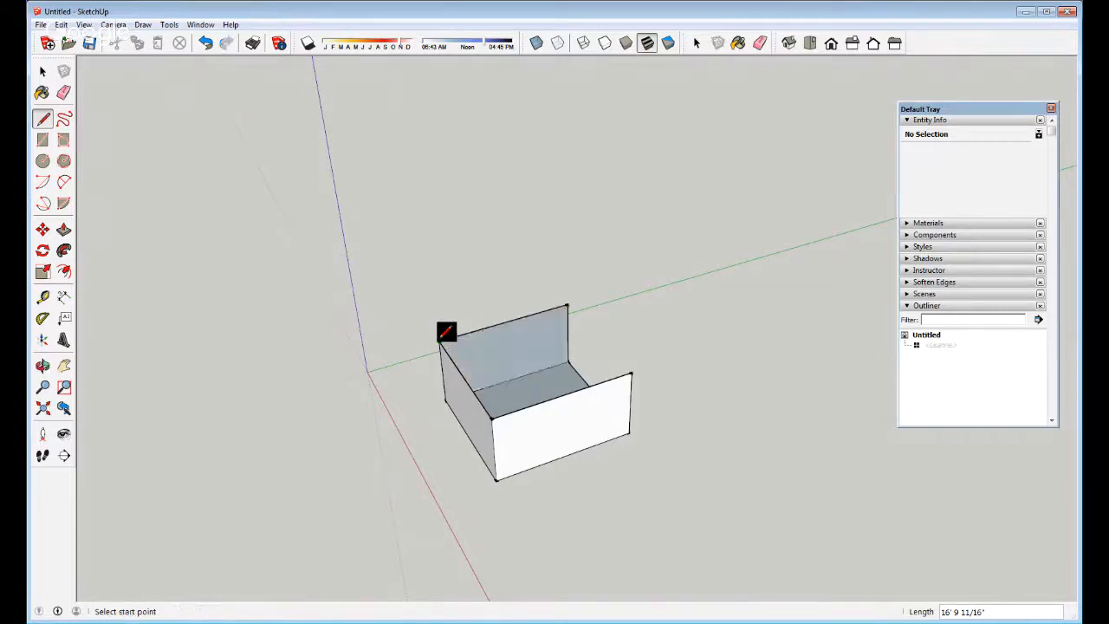
middle_drag(593, 382, 754, 370)
click(520, 358)
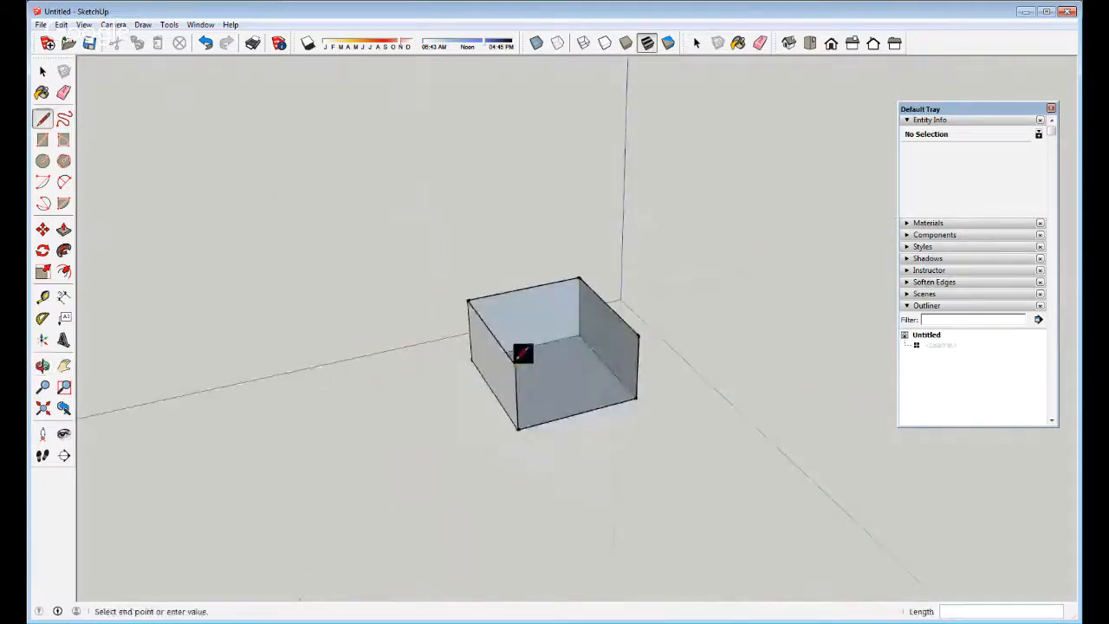
click(646, 336)
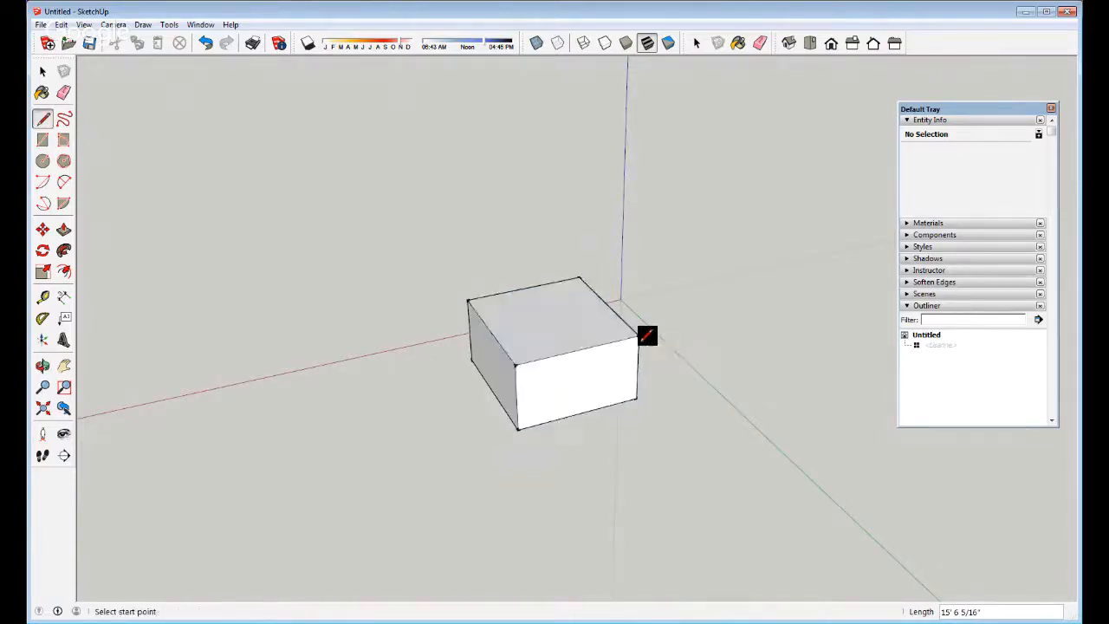
Erase the box's front vertical edge, removing the front walls
key(space)
click(565, 376)
middle_drag(539, 392, 605, 404)
scroll(608, 376, up, 3)
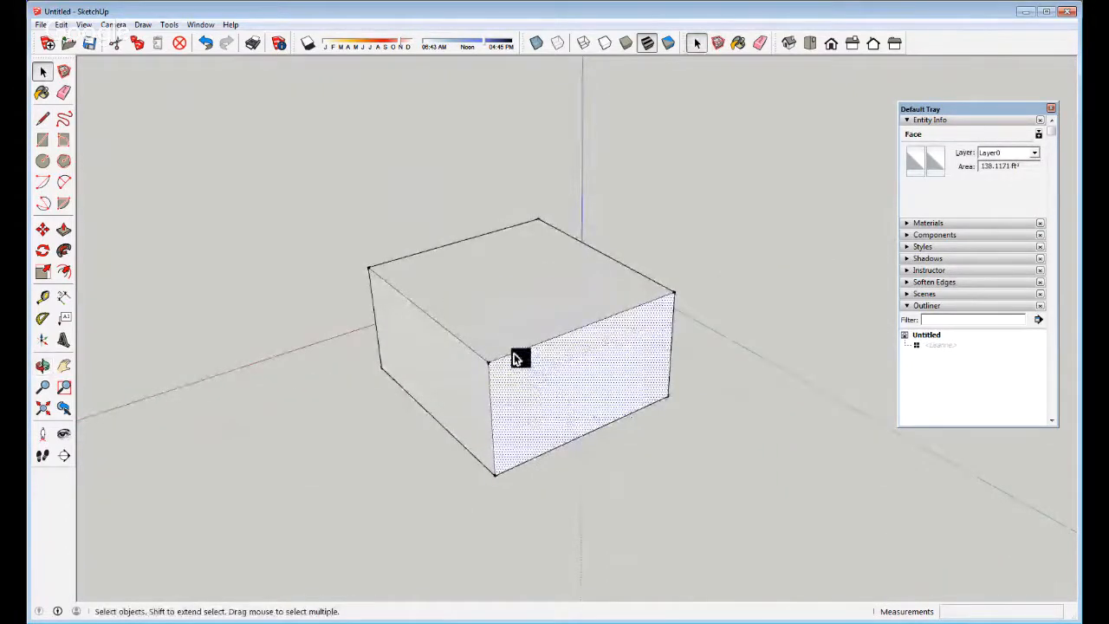
key(e)
click(491, 418)
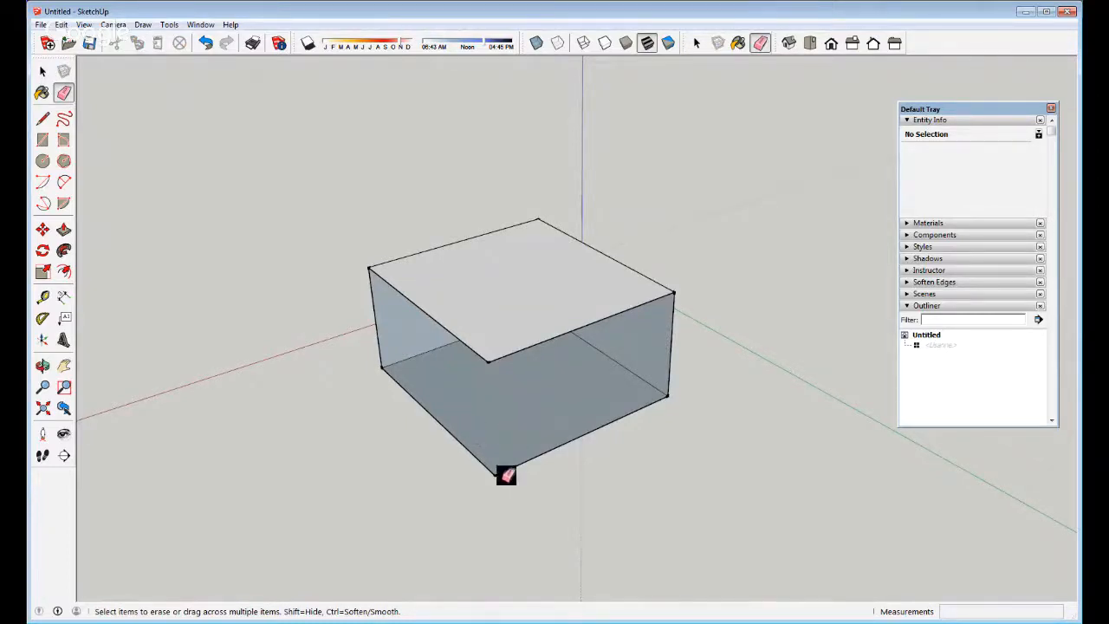
Draw a diagonal across the open side, delete the triangular face, then undo
key(l)
click(494, 473)
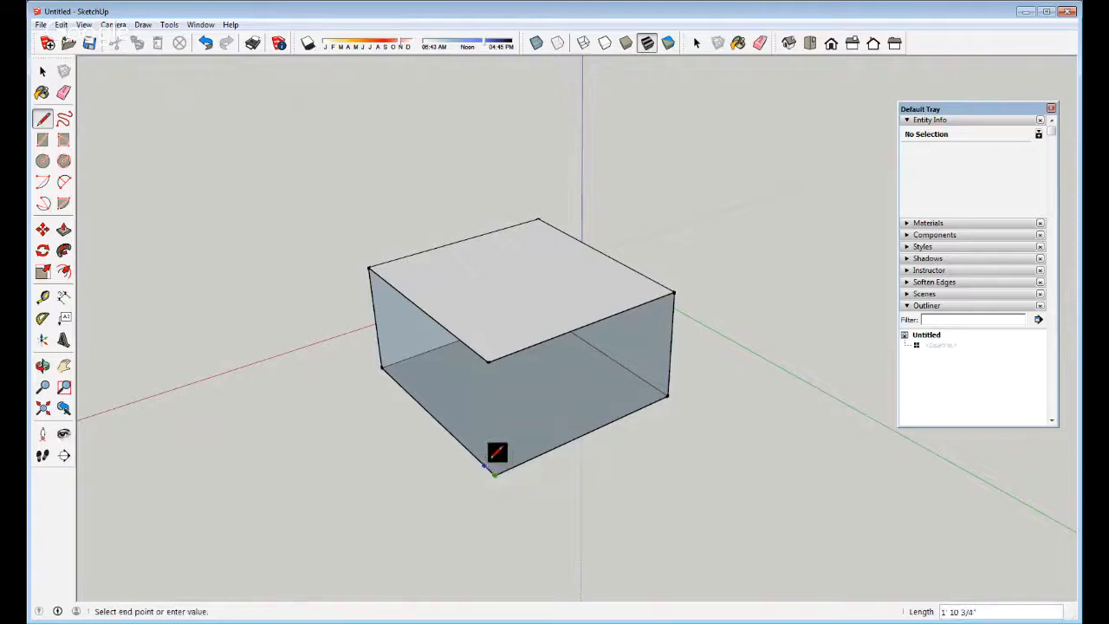
click(372, 269)
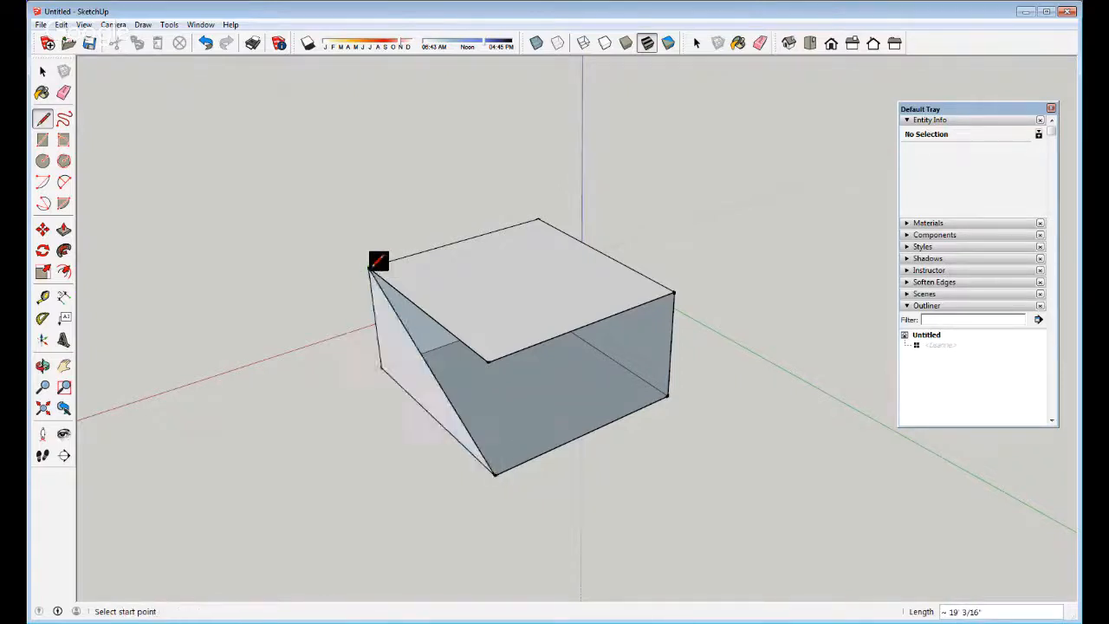
key(space)
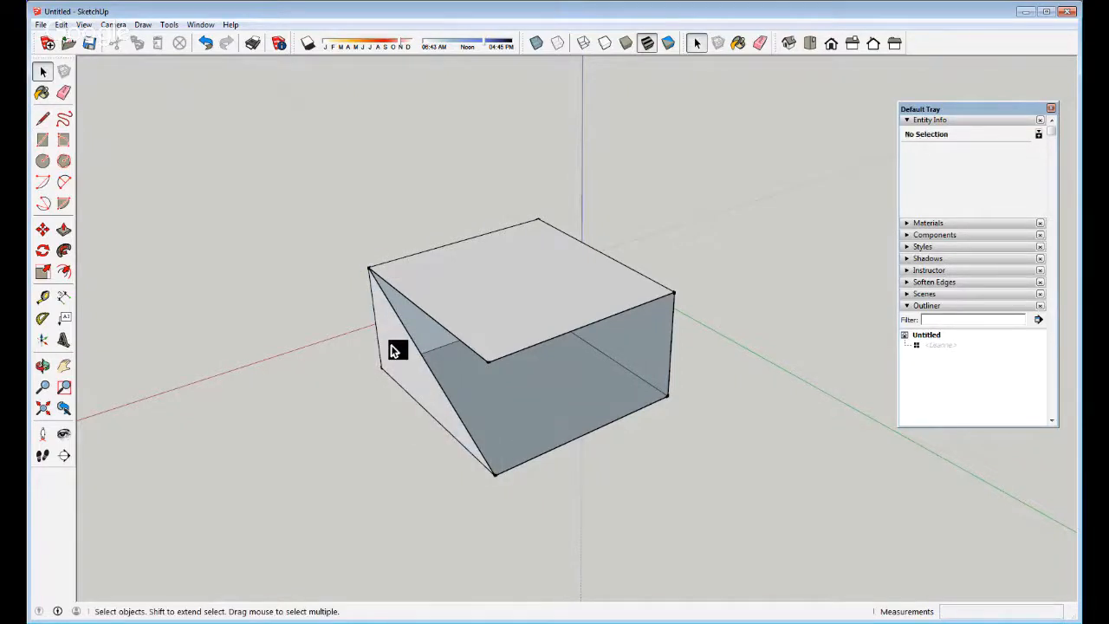
click(394, 350)
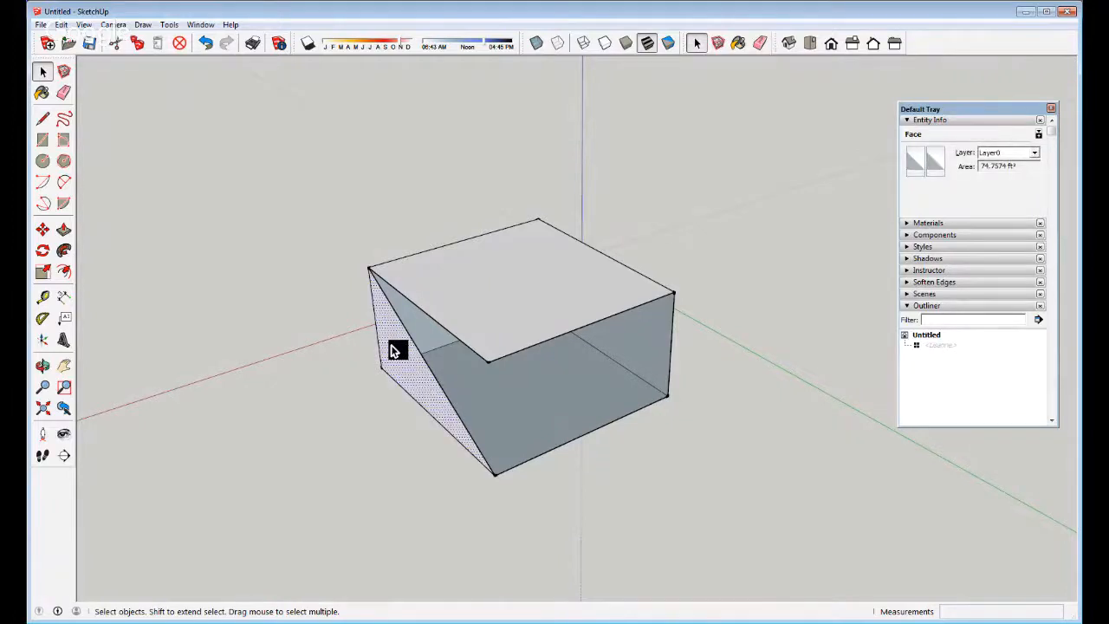
key(Delete)
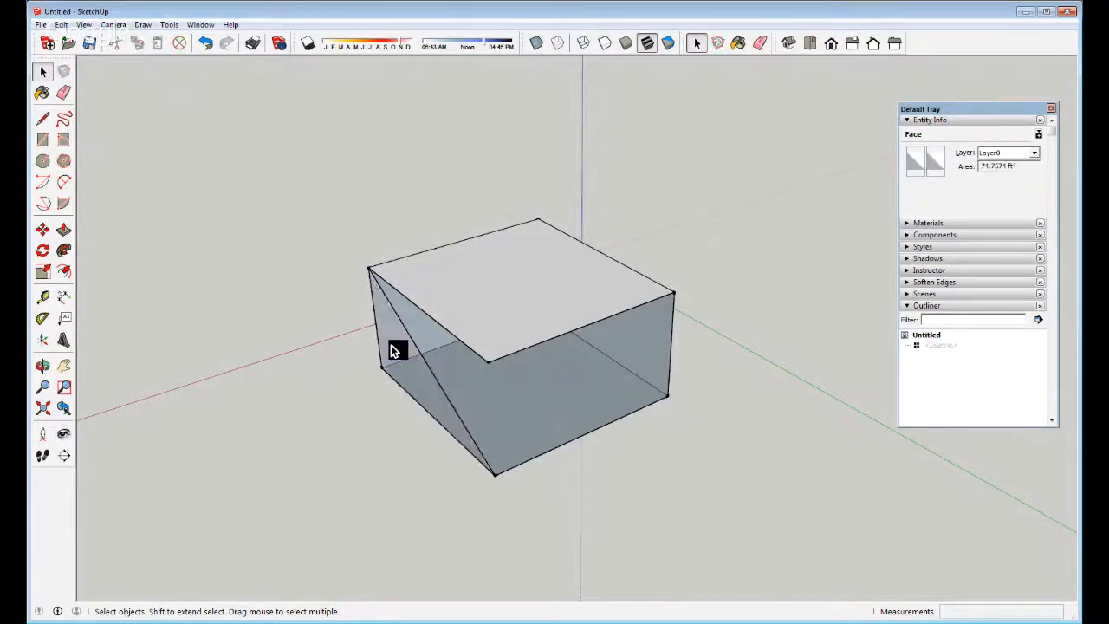
mouse_move(493, 376)
middle_down()
mouse_move(473, 373)
mouse_move(303, 206)
mouse_move(639, 252)
mouse_move(528, 292)
mouse_move(507, 368)
middle_up()
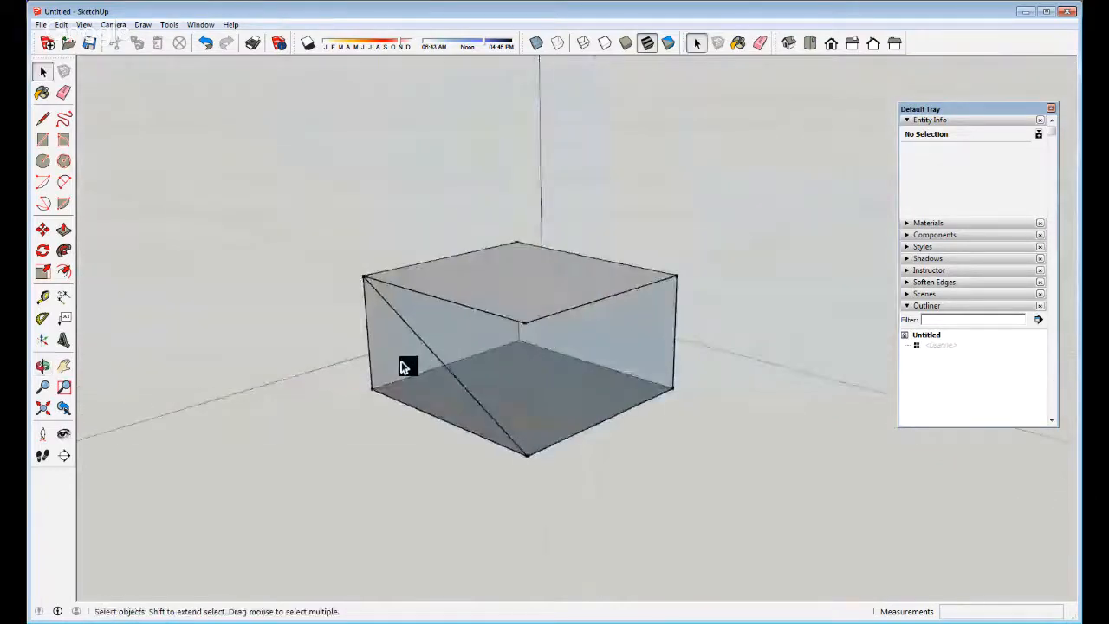
key(ctrl+z)
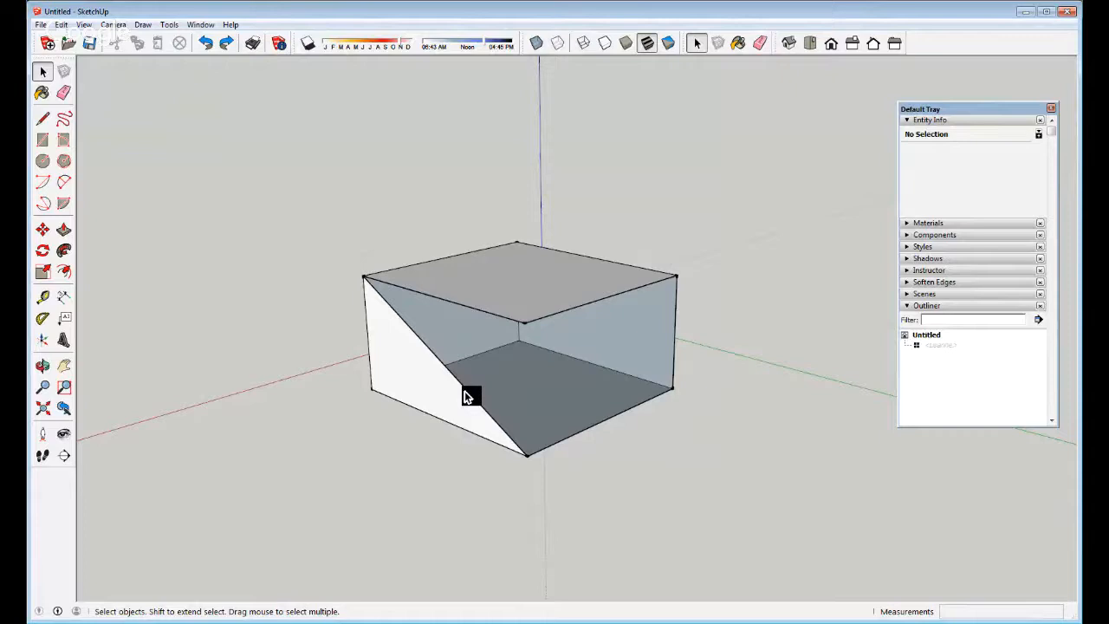
Draw an edge between the front vertices and erase the leftover diagonal
click(436, 392)
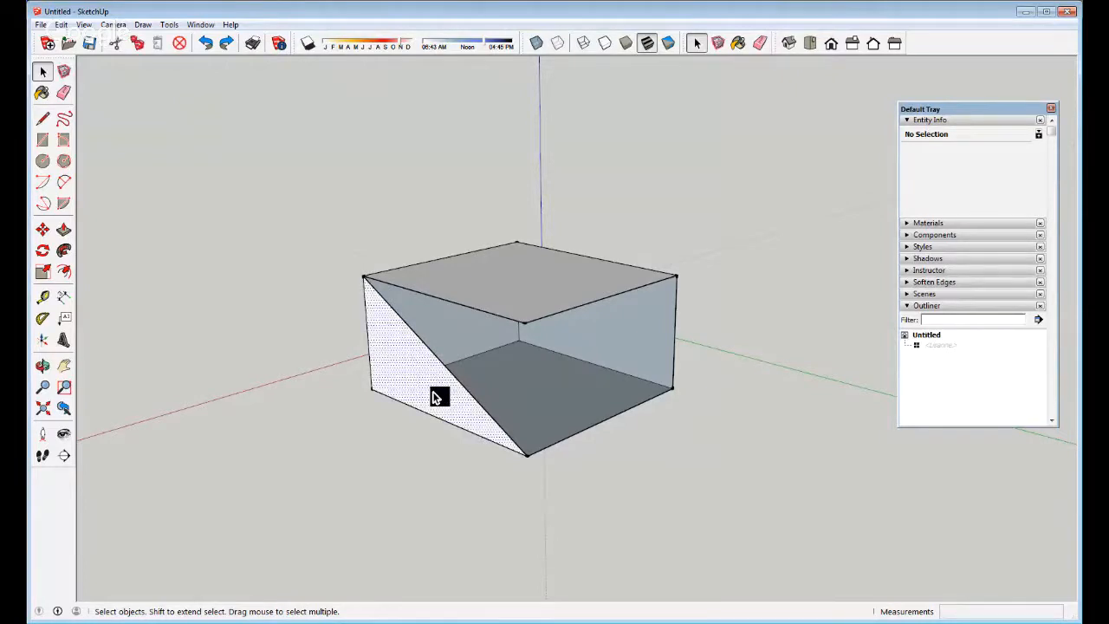
key(o)
drag(434, 378, 439, 456)
key(space)
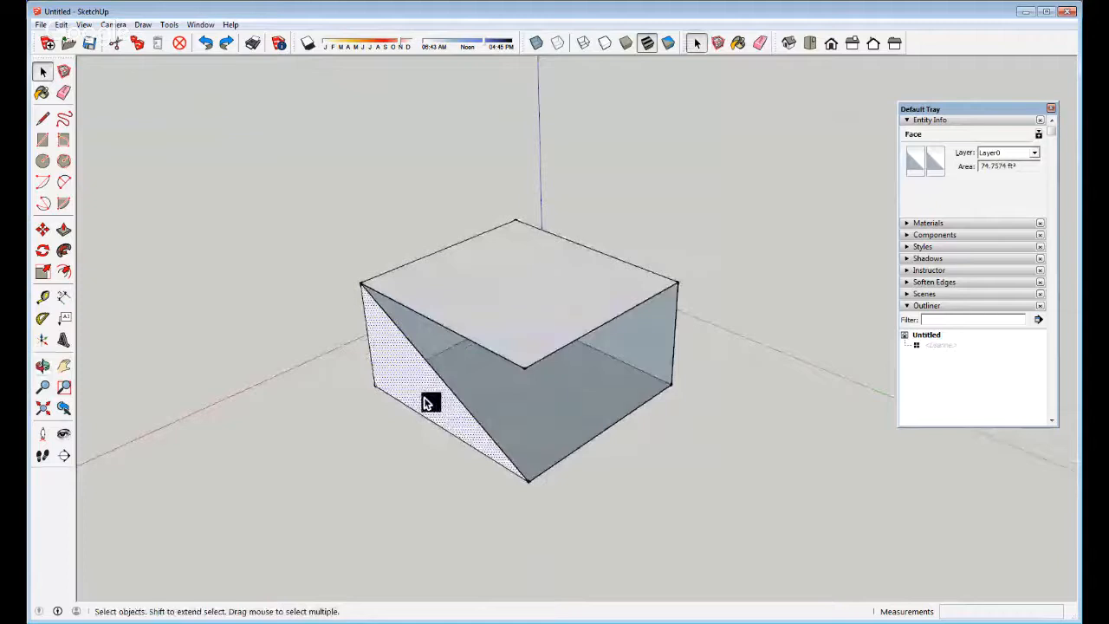
key(l)
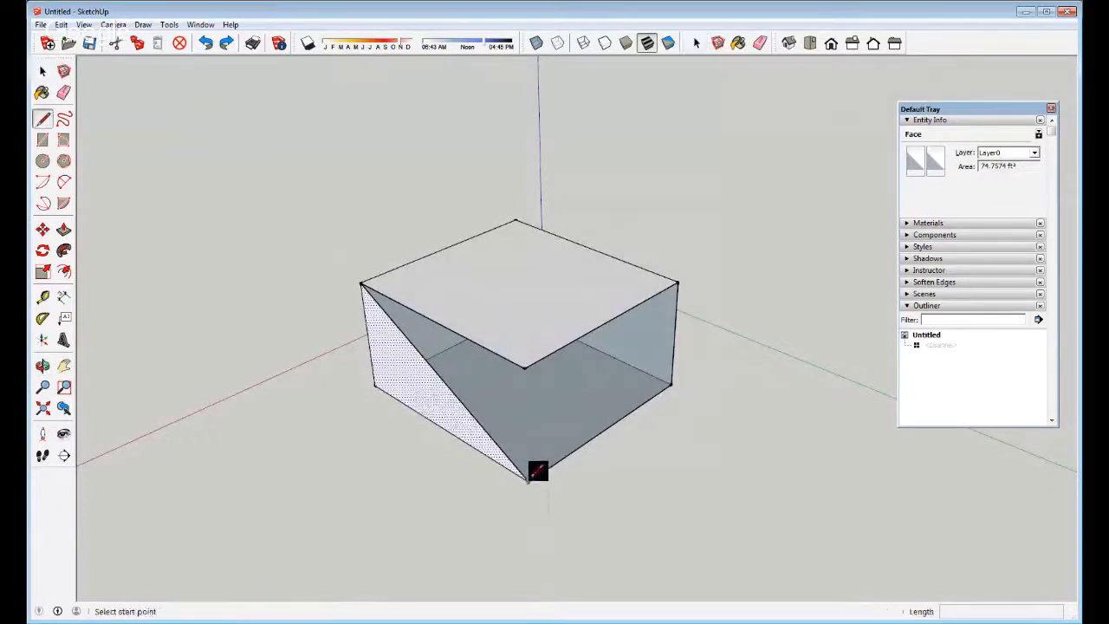
click(530, 478)
click(524, 368)
key(space)
key(e)
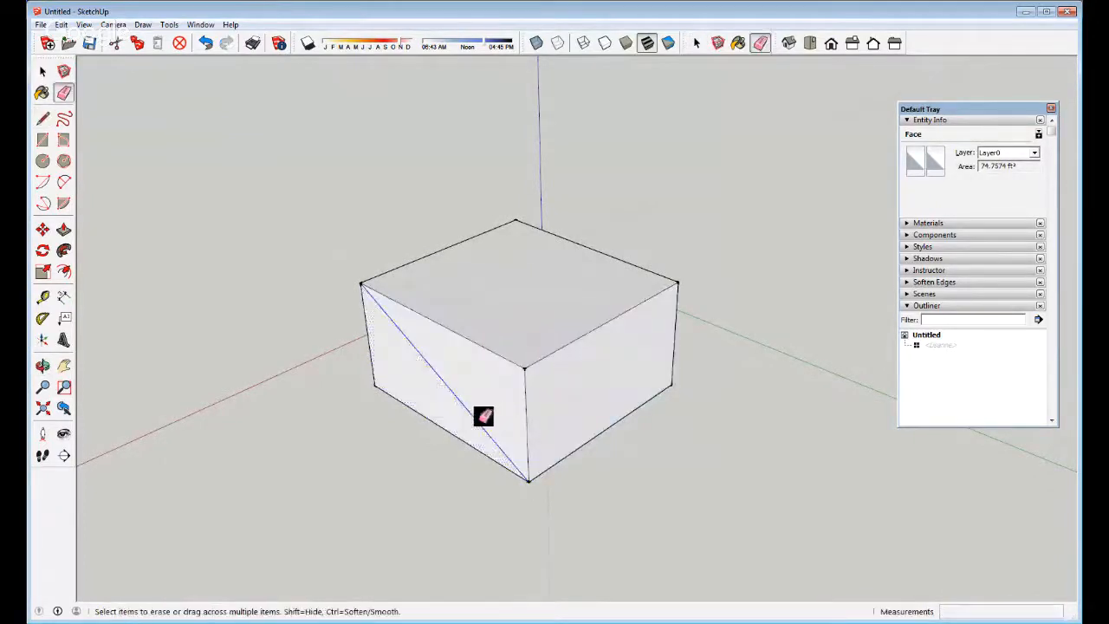
click(484, 416)
key(space)
Triple-click the box's top face to select the whole box and delete it
click(487, 383)
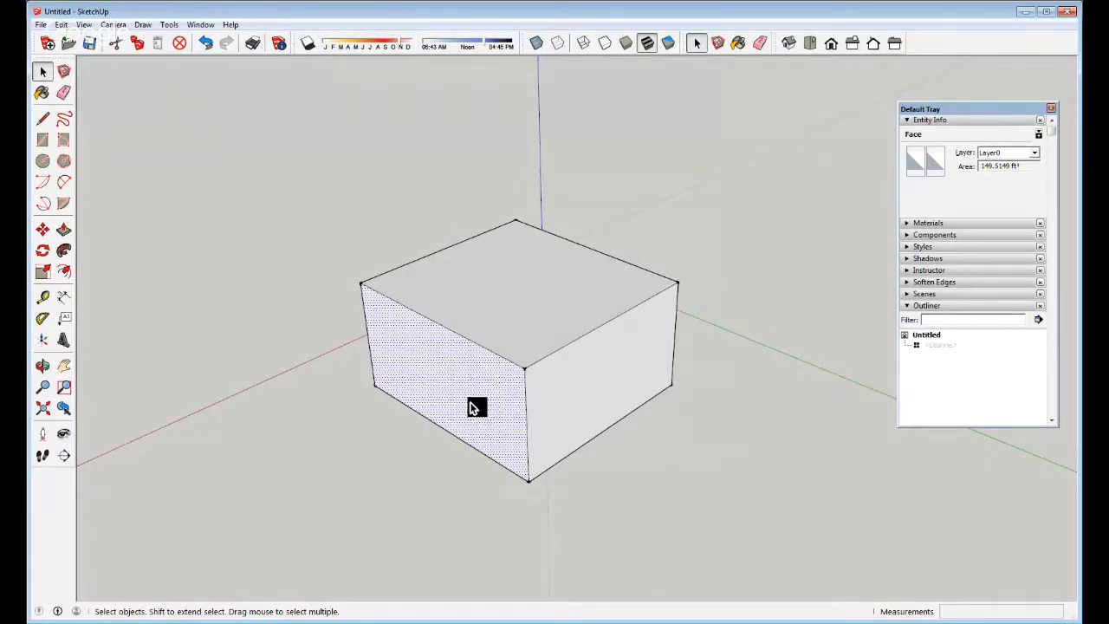
middle_drag(466, 391, 485, 349)
middle_drag(580, 372, 435, 403)
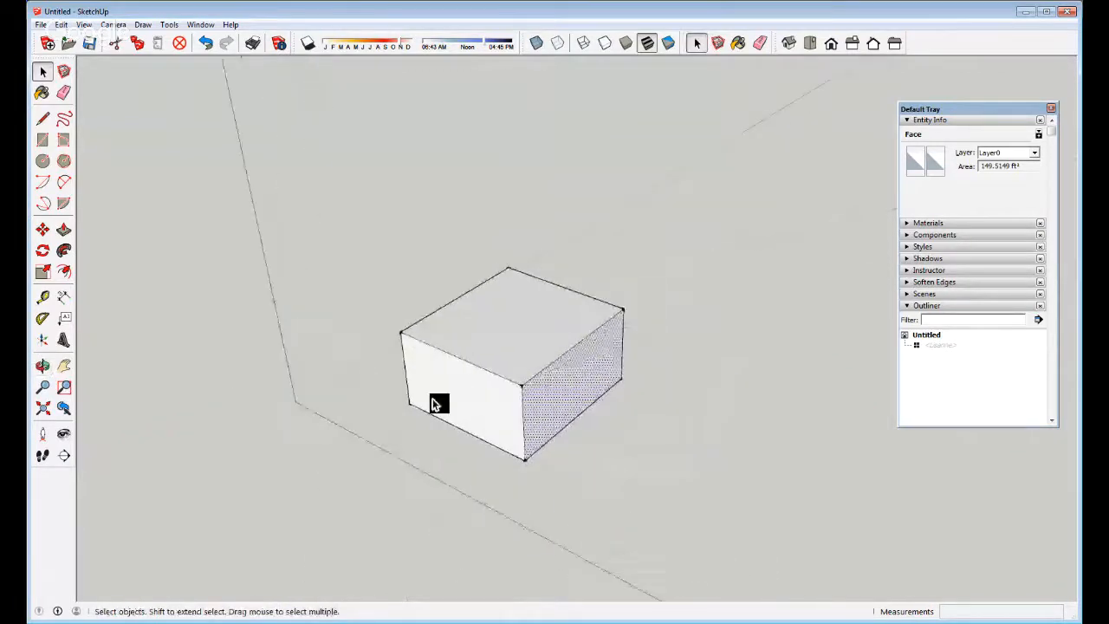
click(481, 342)
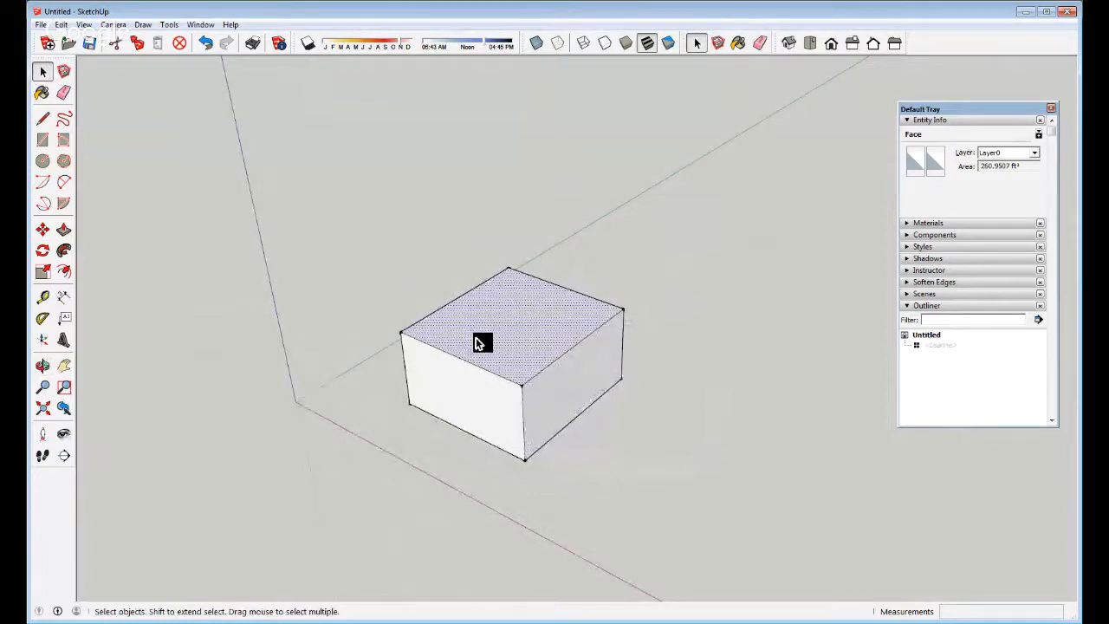
triple_click(481, 342)
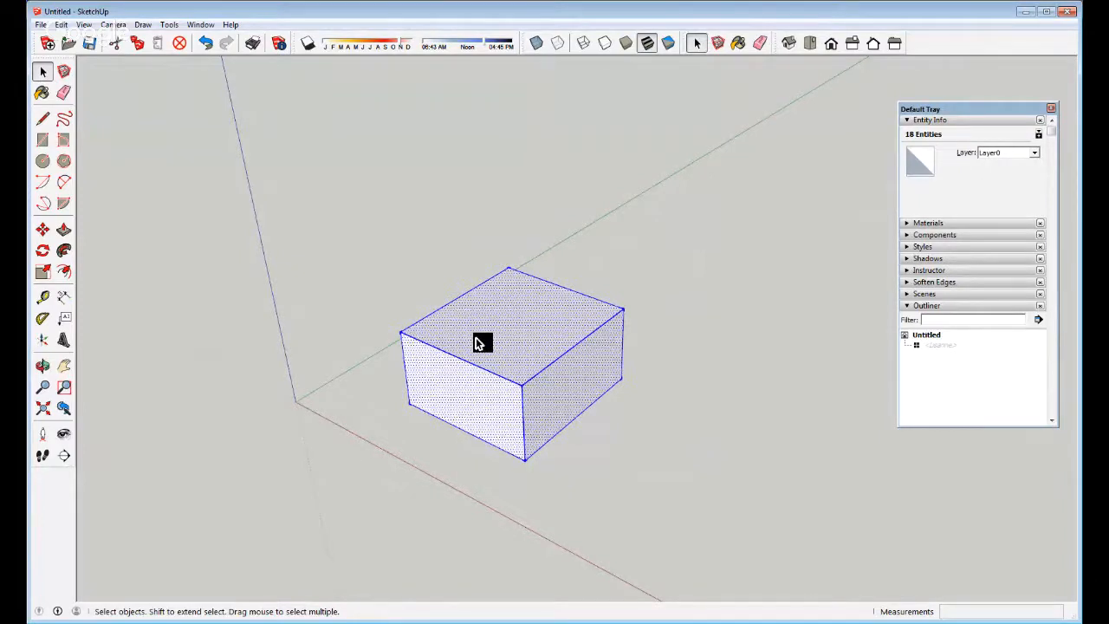
key(Delete)
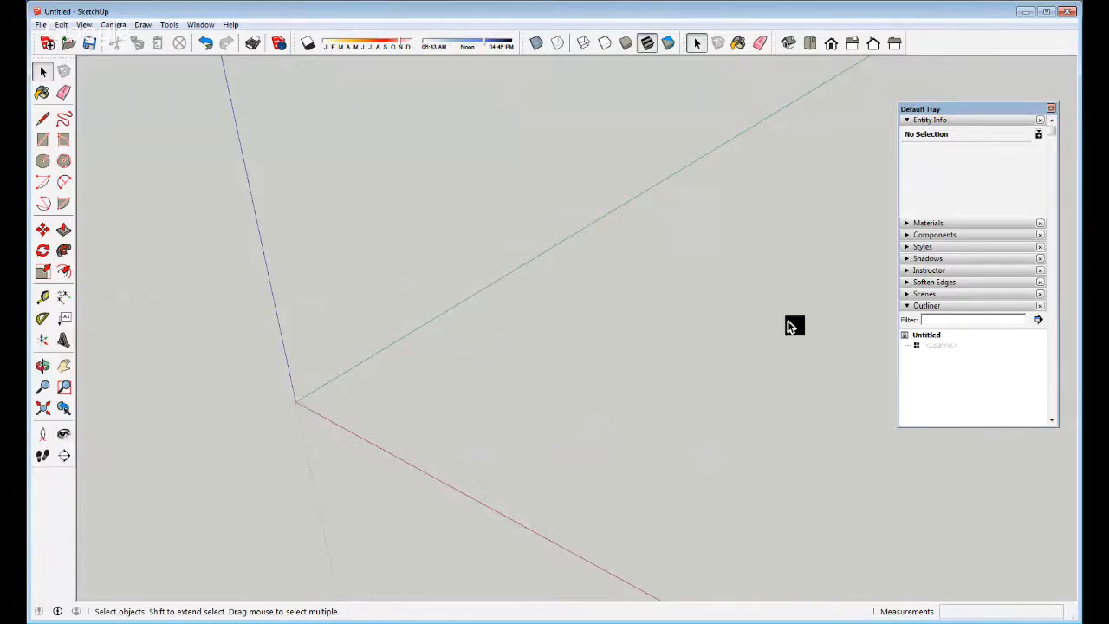
middle_drag(792, 324, 565, 332)
key(l)
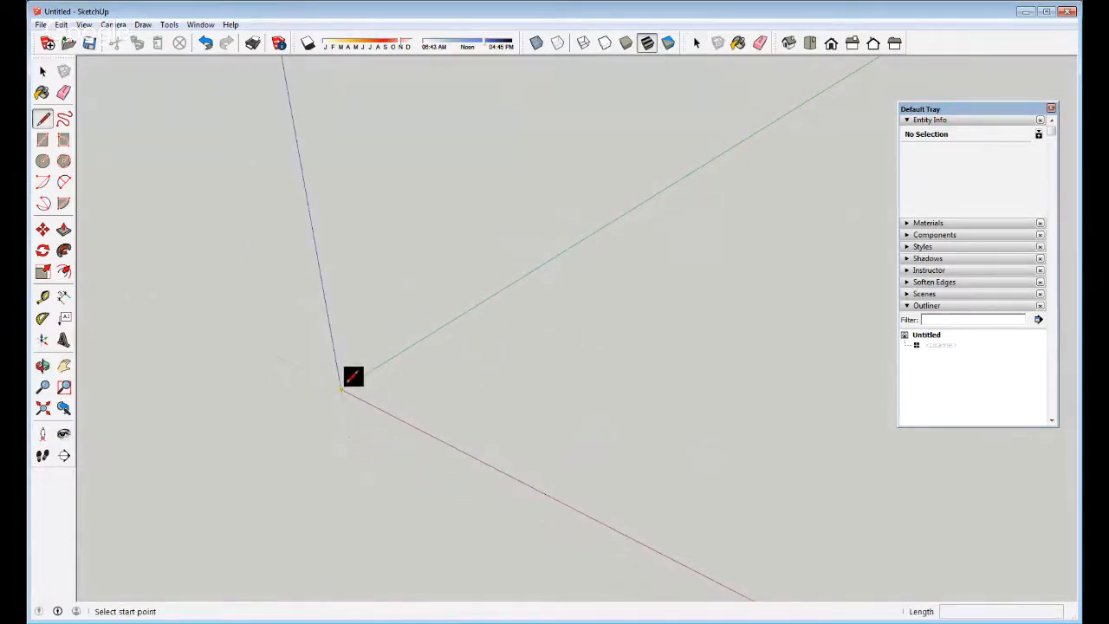
click(442, 379)
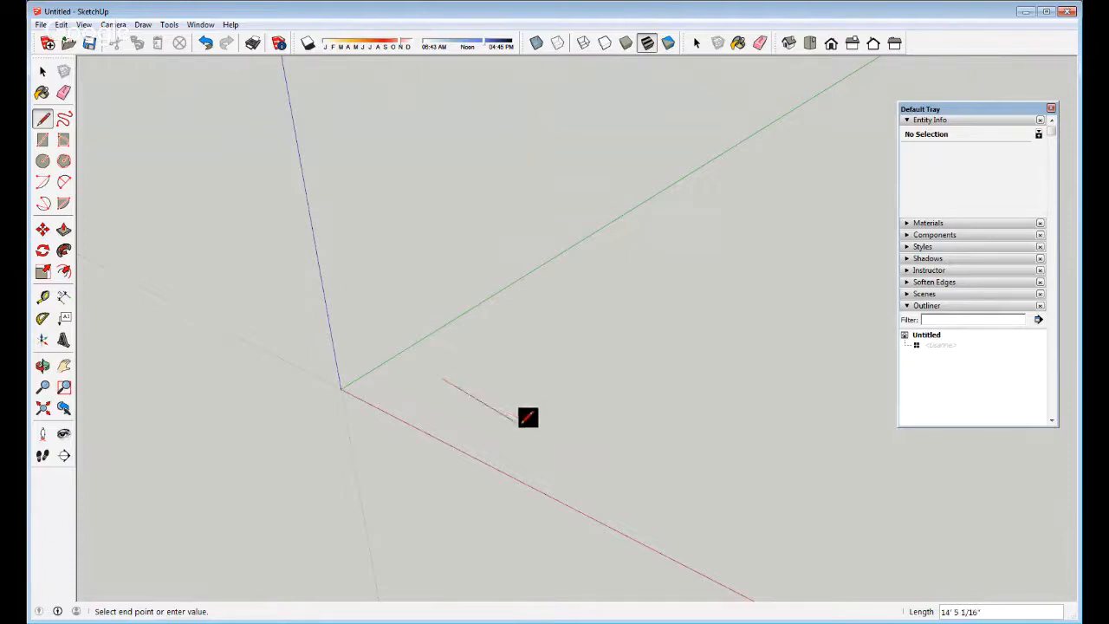
scroll(424, 363, up, 2)
scroll(471, 391, up, 3)
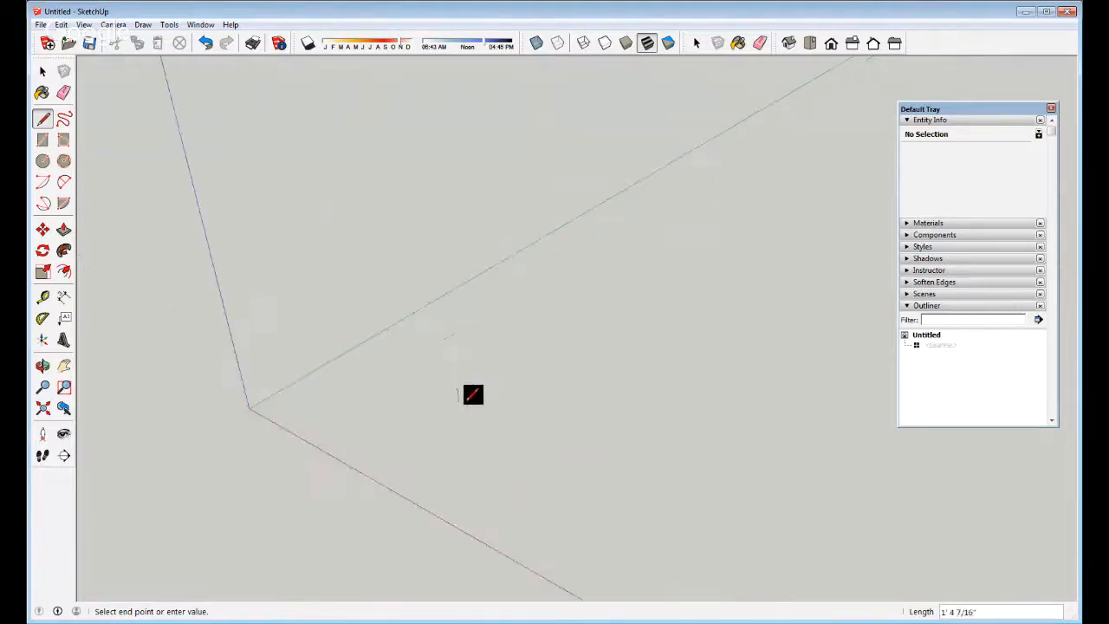
Cancel the stray line and unhide the scale figure component from the Outliner
click(456, 376)
key(space)
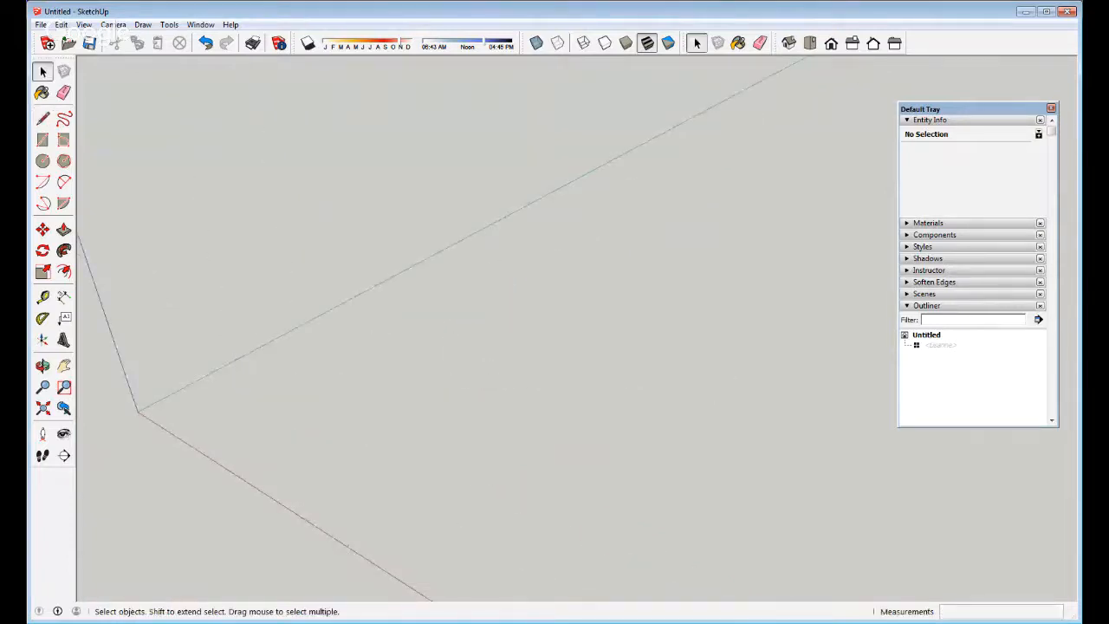
right_click(941, 345)
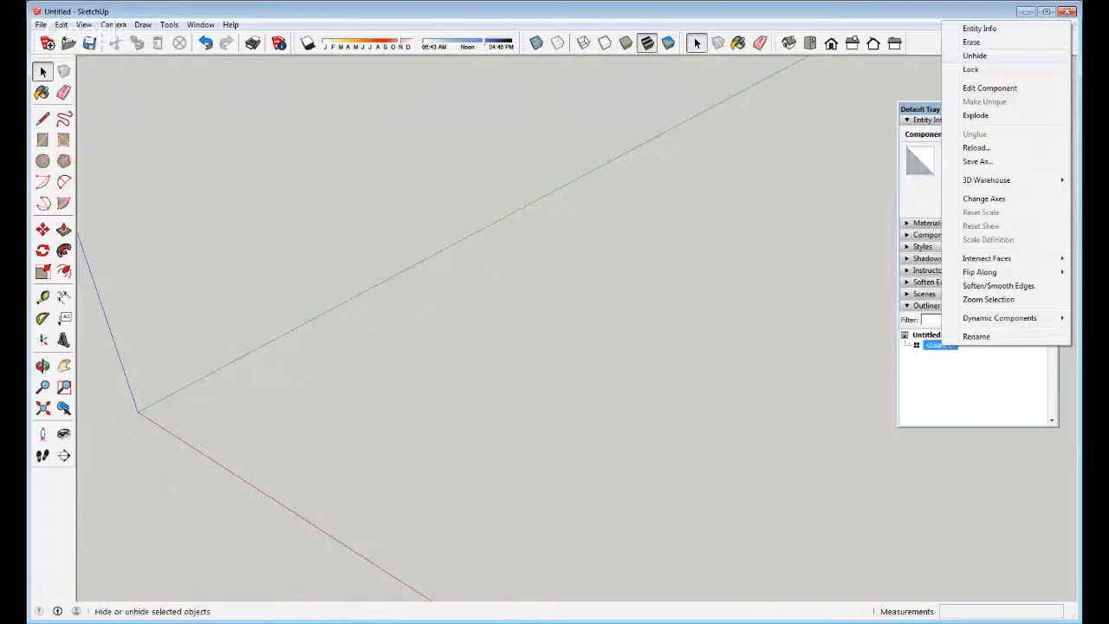
click(975, 55)
Clear the selection and orbit down to an eye-level view of the figure
click(321, 355)
middle_drag(339, 365, 448, 320)
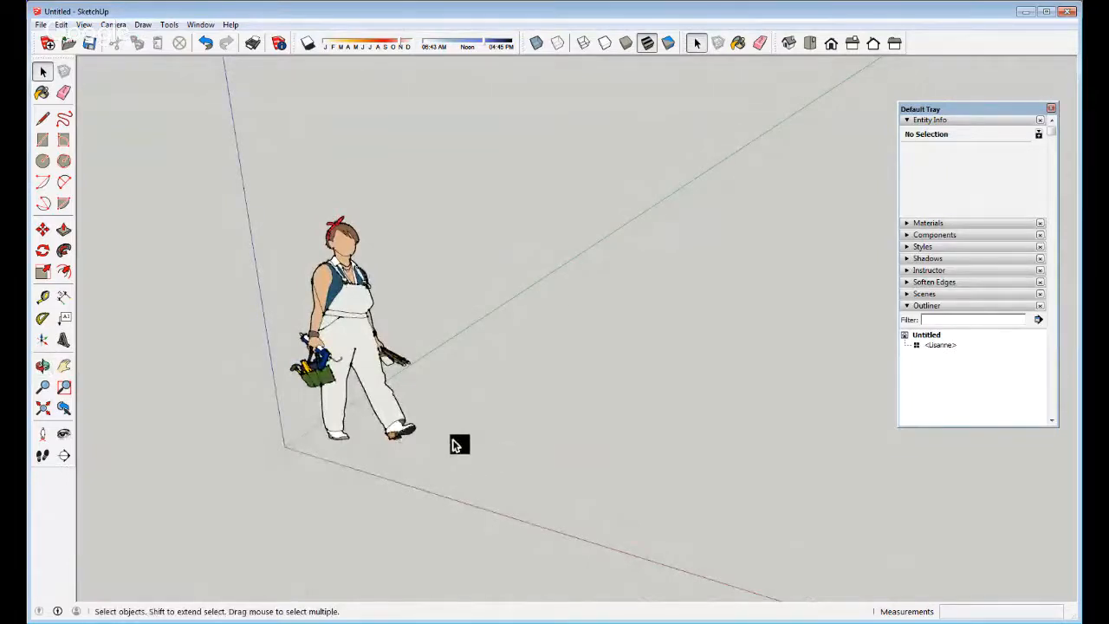
middle_drag(459, 443, 477, 426)
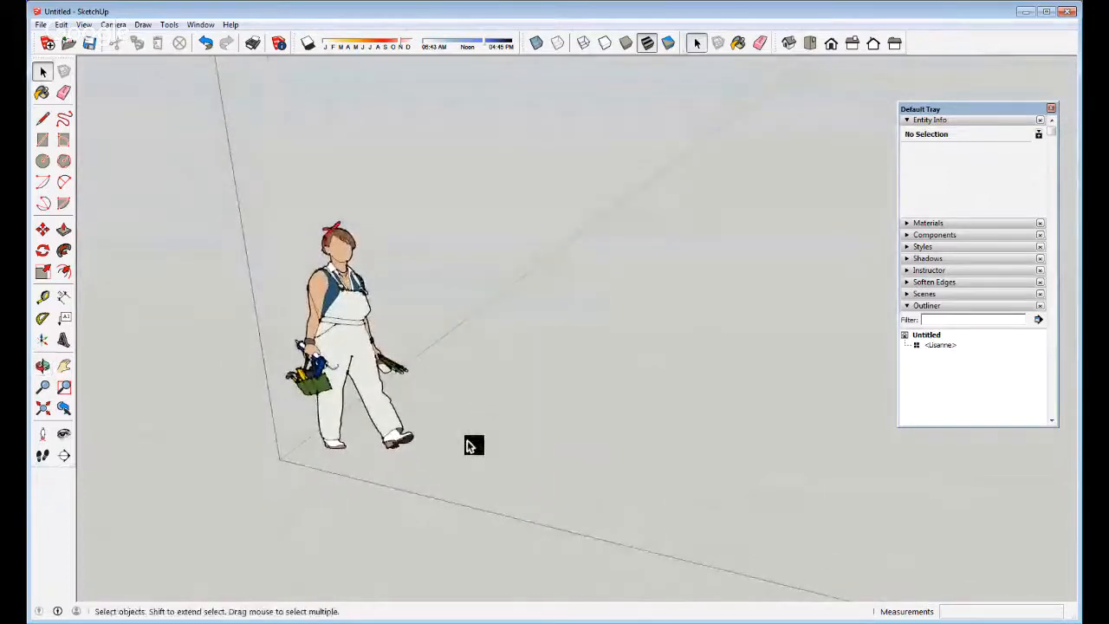
Start the outline beside the figure with a 5' line along the red axis
key(l)
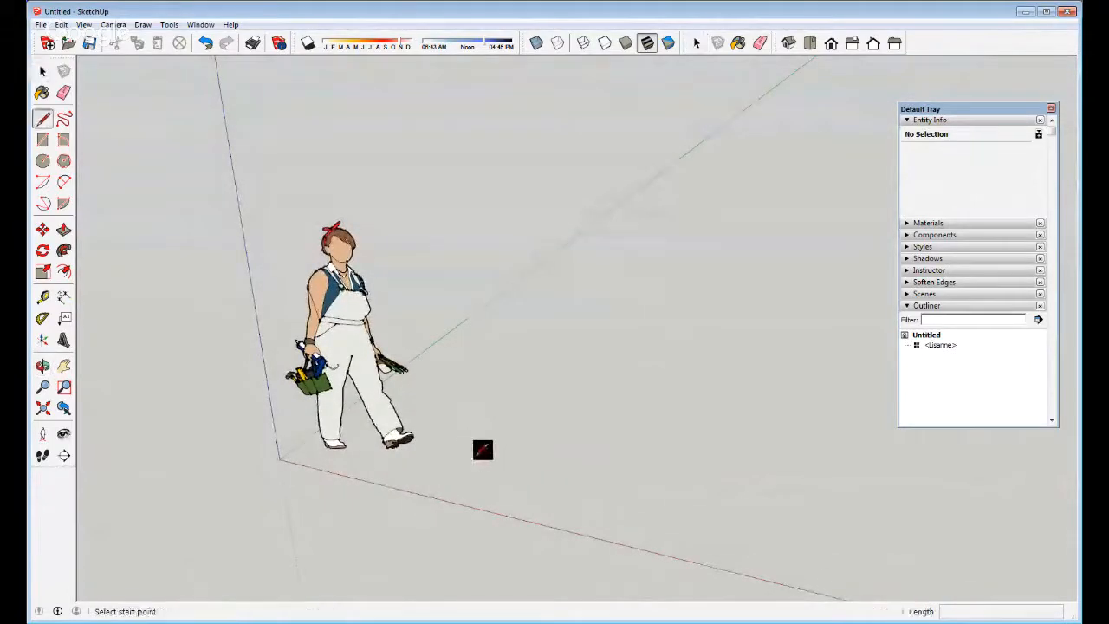
click(483, 450)
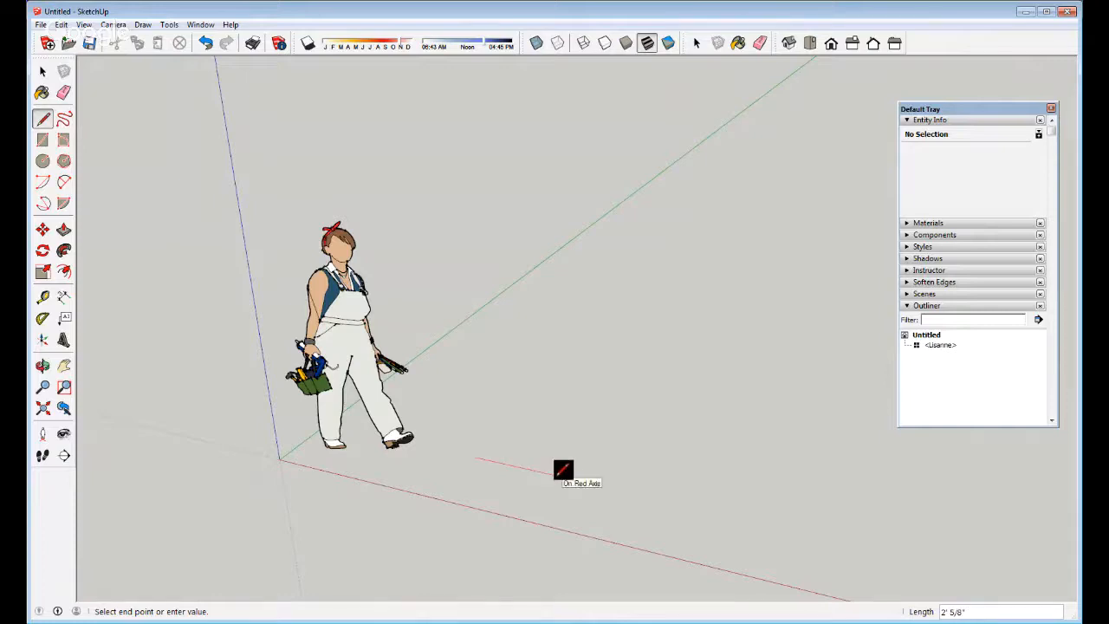
text(5)
text(5)
key(Return)
Add a 5' edge along the green axis, then a third 5' edge
scroll(482, 455, down, 2)
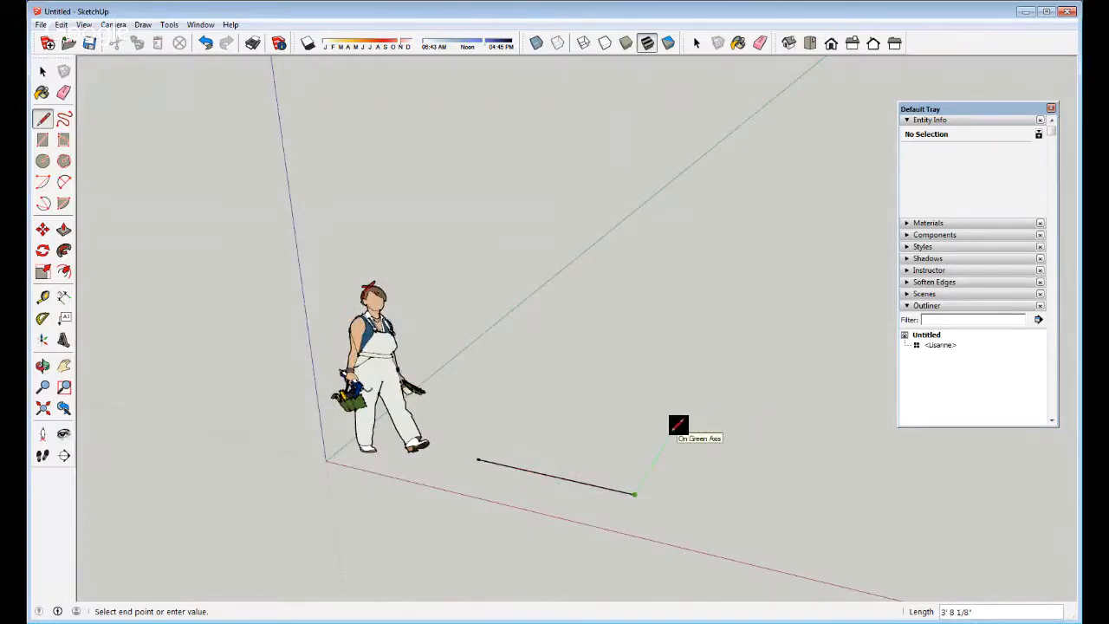
text(5')
key(Return)
scroll(676, 406, up, 5)
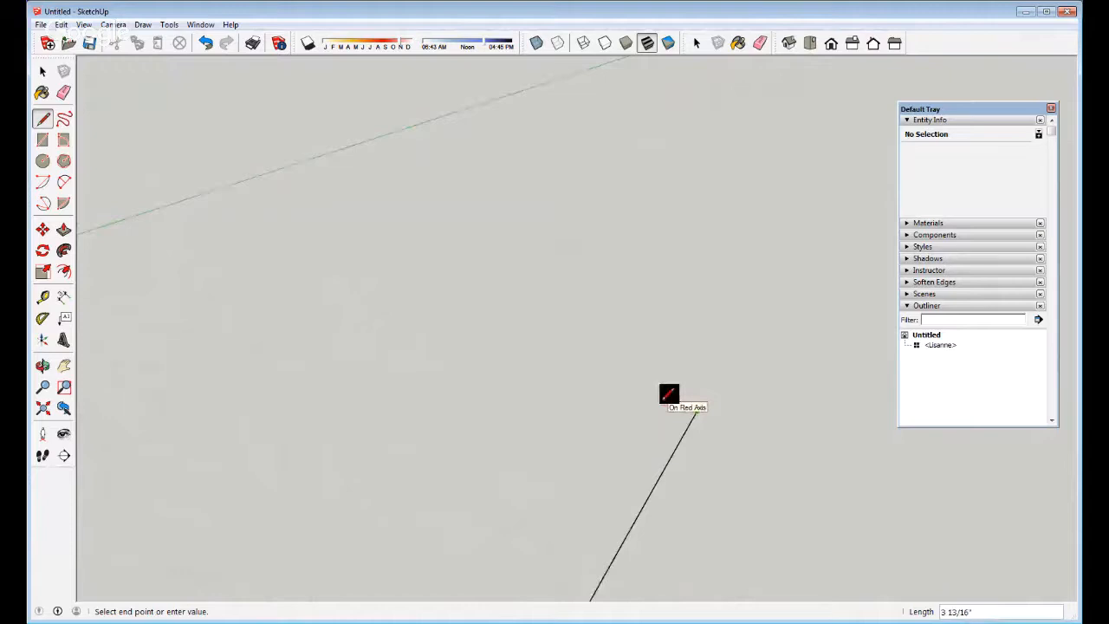
text(5)
key(Return)
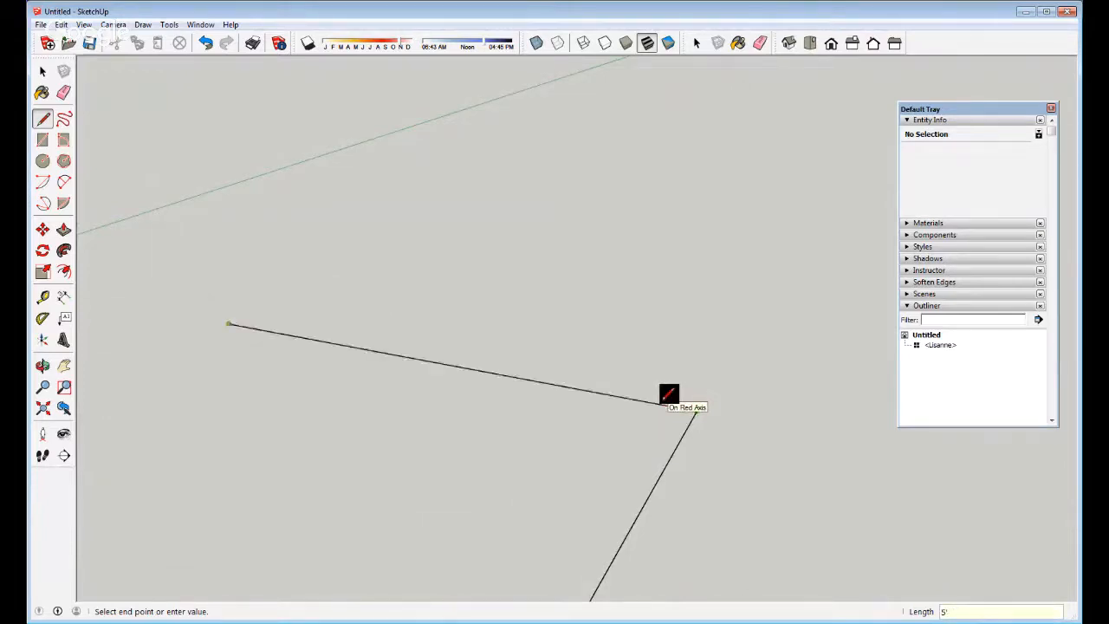
scroll(684, 373, down, 4)
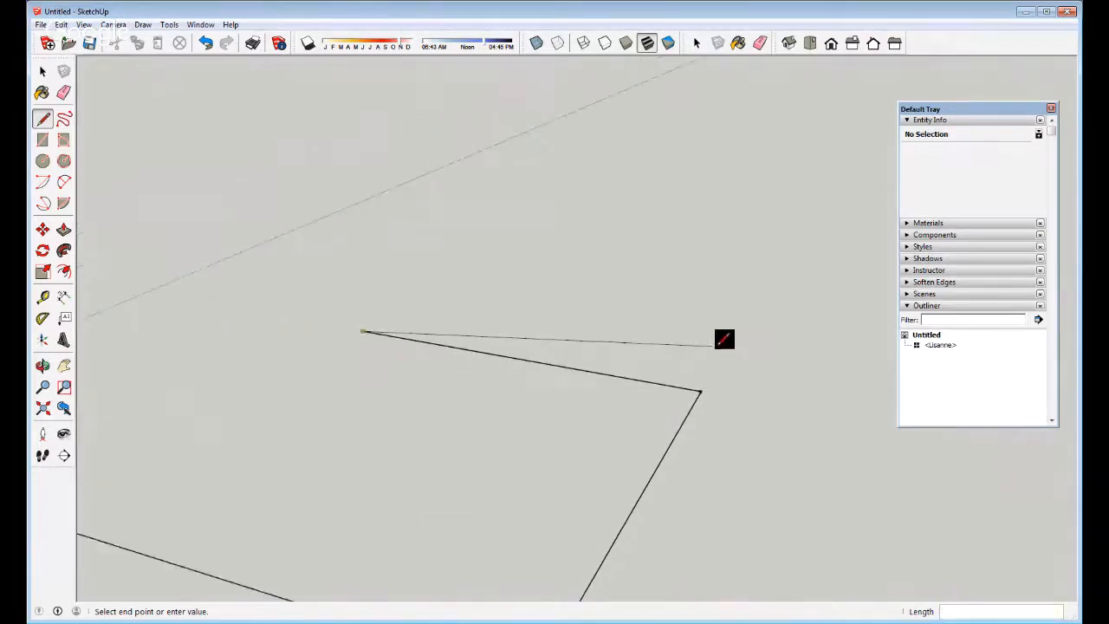
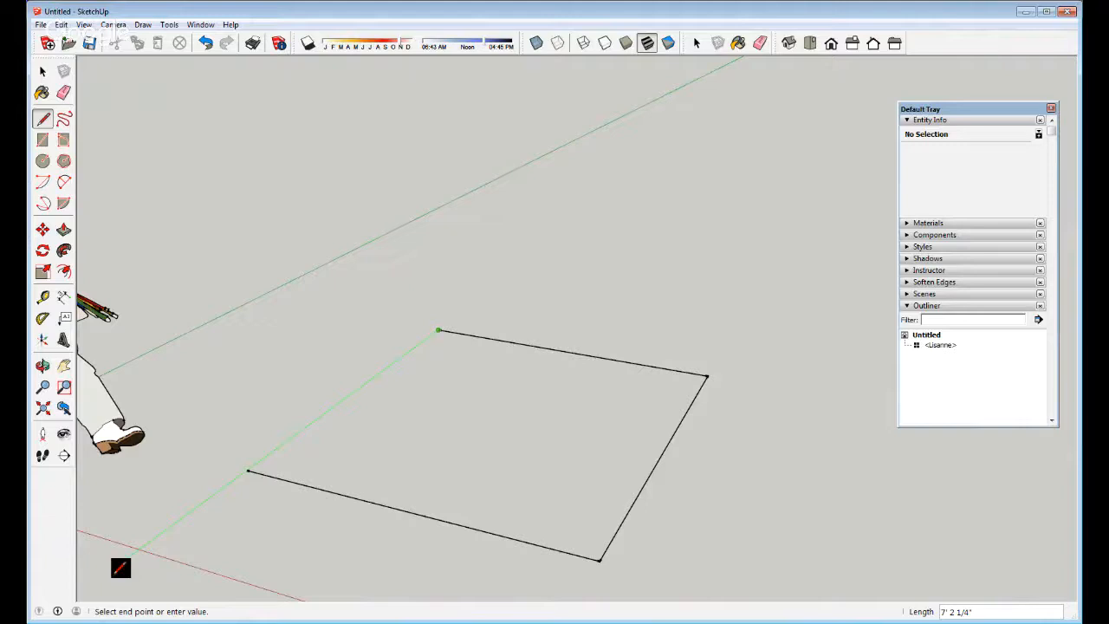
Close the square outline into a grey face, add a short extra edge from its corner, and return to Select
click(120, 568)
click(110, 570)
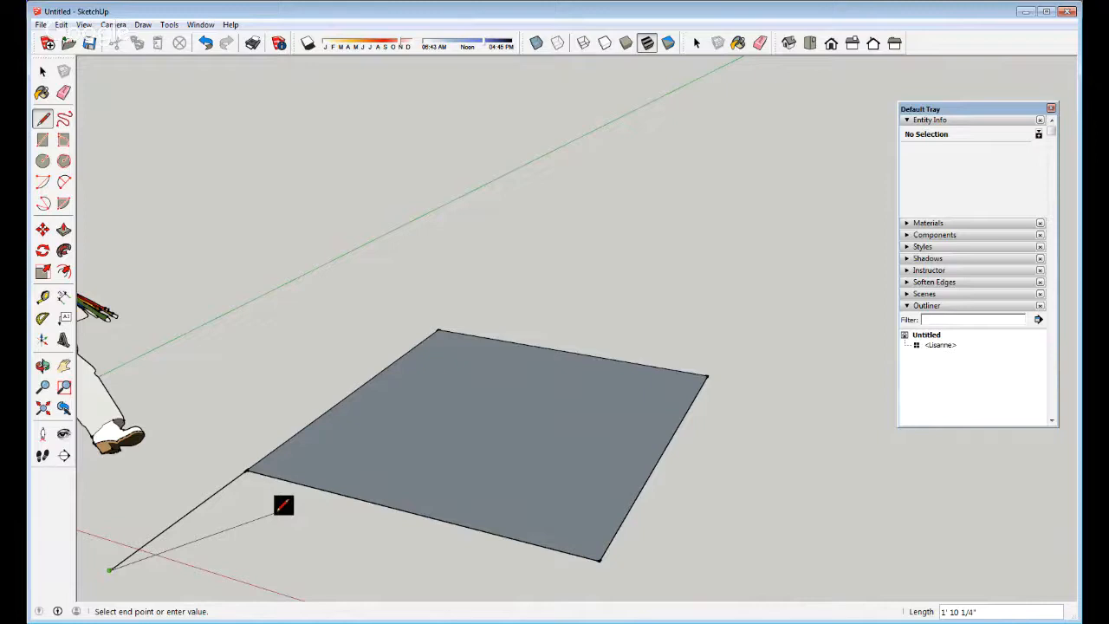
click(43, 72)
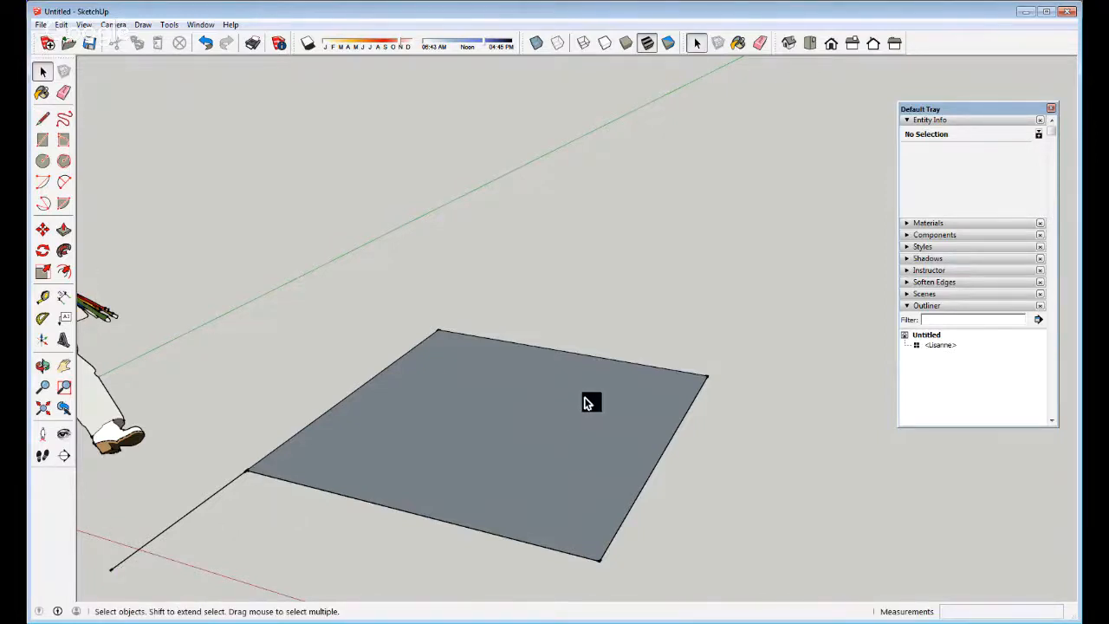
Draw a new line from the extra edge out along the red axis
middle_drag(589, 402, 472, 377)
scroll(472, 377, down, 3)
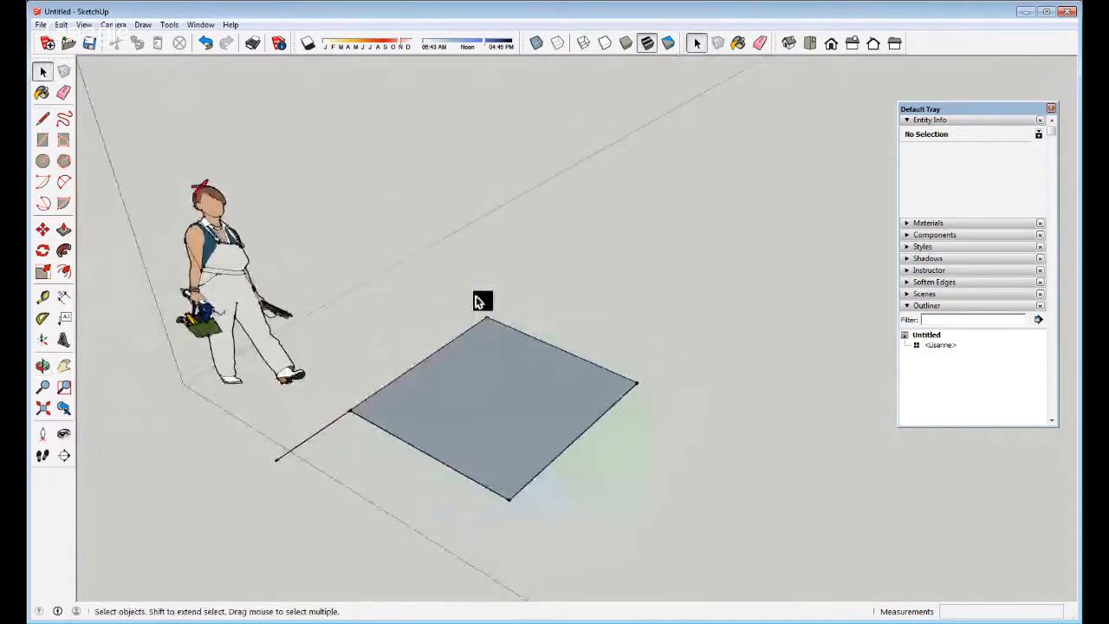
scroll(289, 444, up, 5)
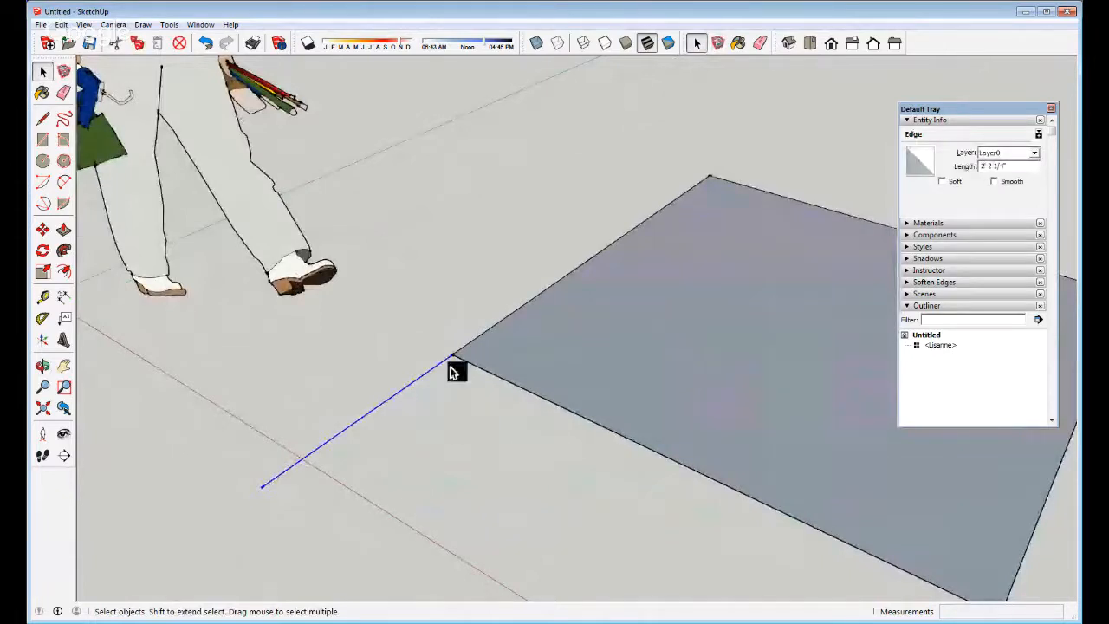
scroll(451, 362, down, 3)
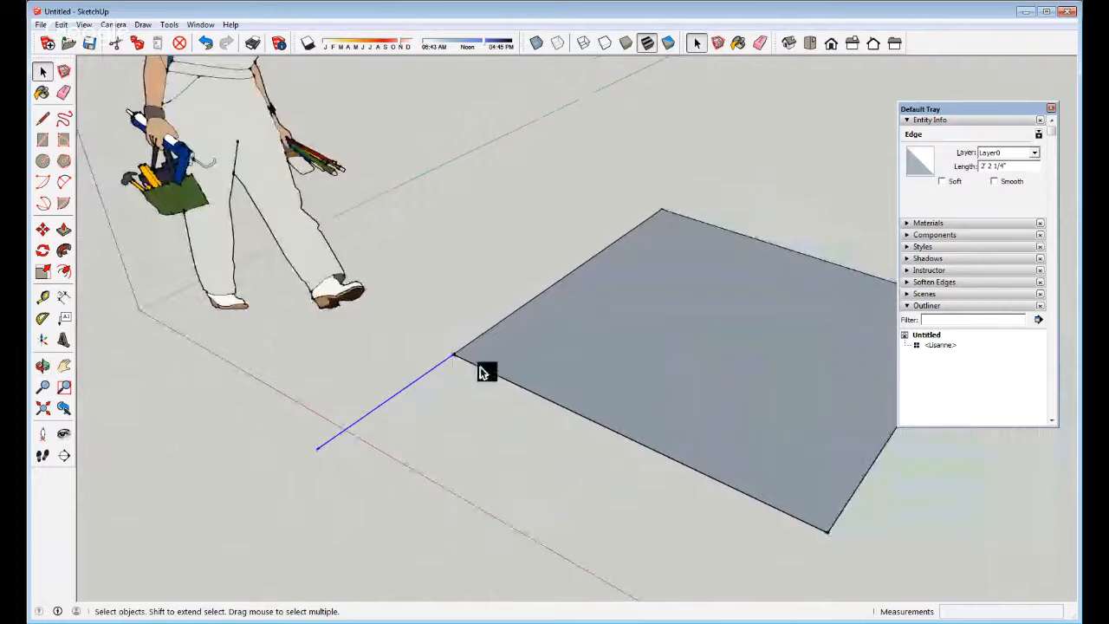
key(l)
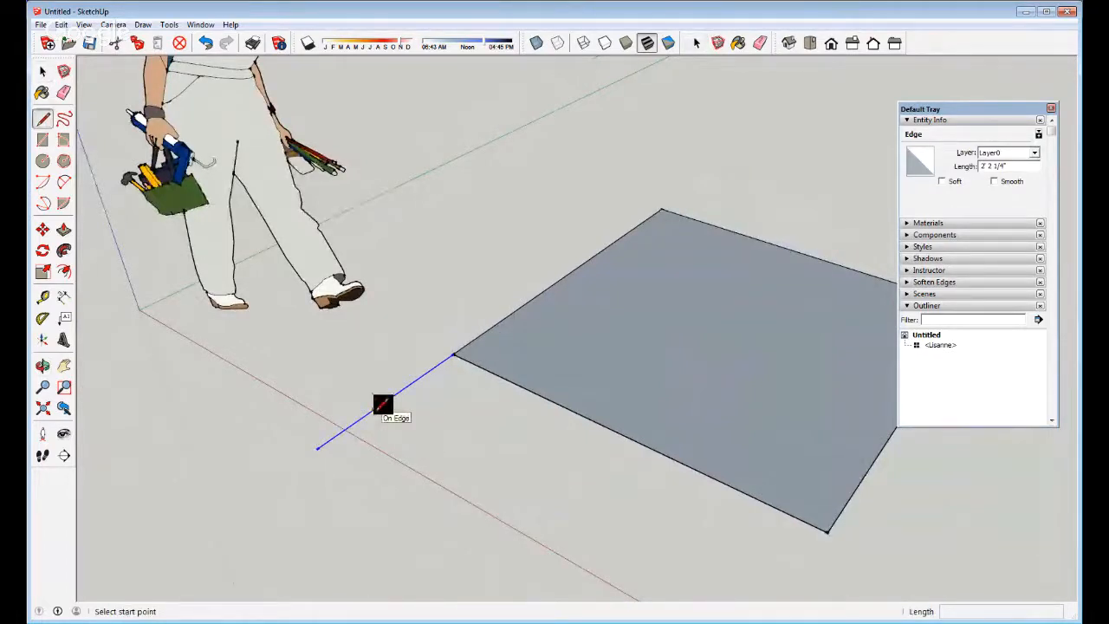
click(373, 408)
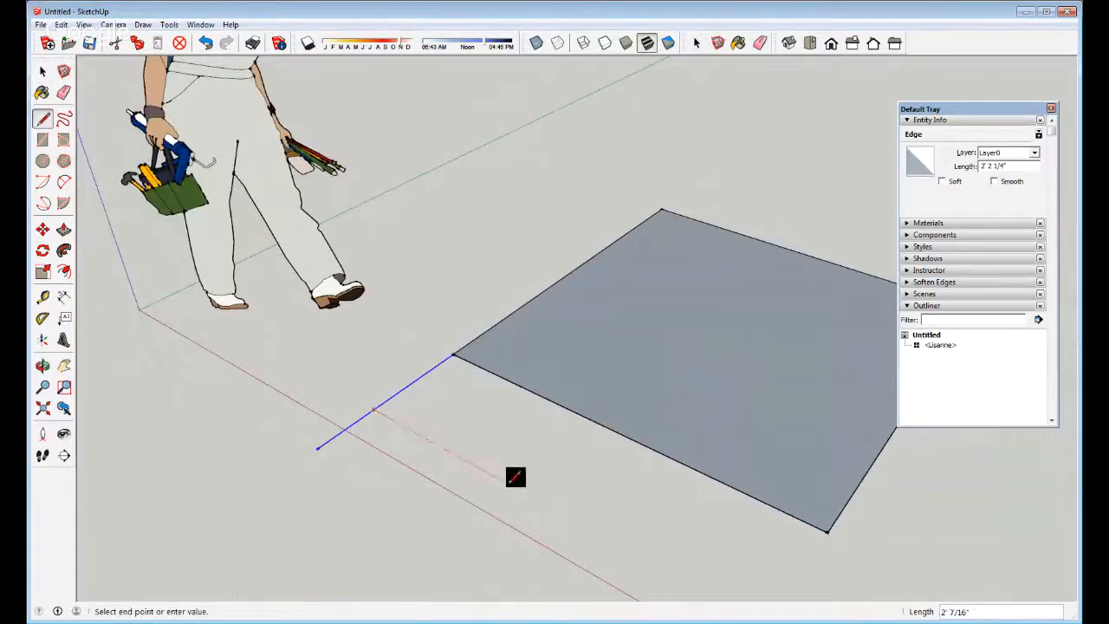
key(space)
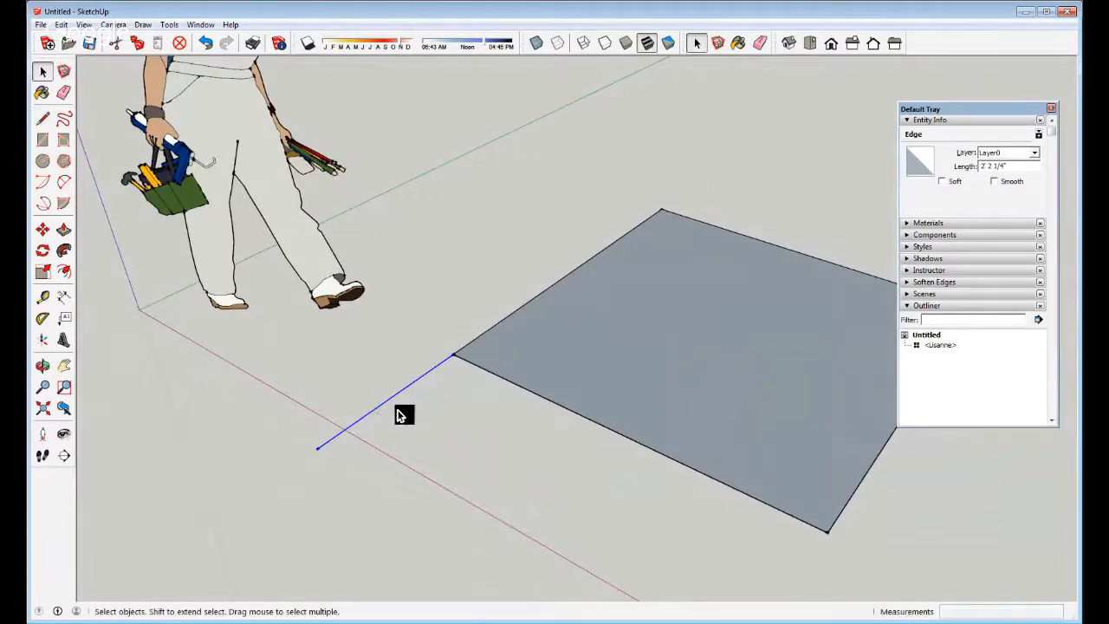
key(l)
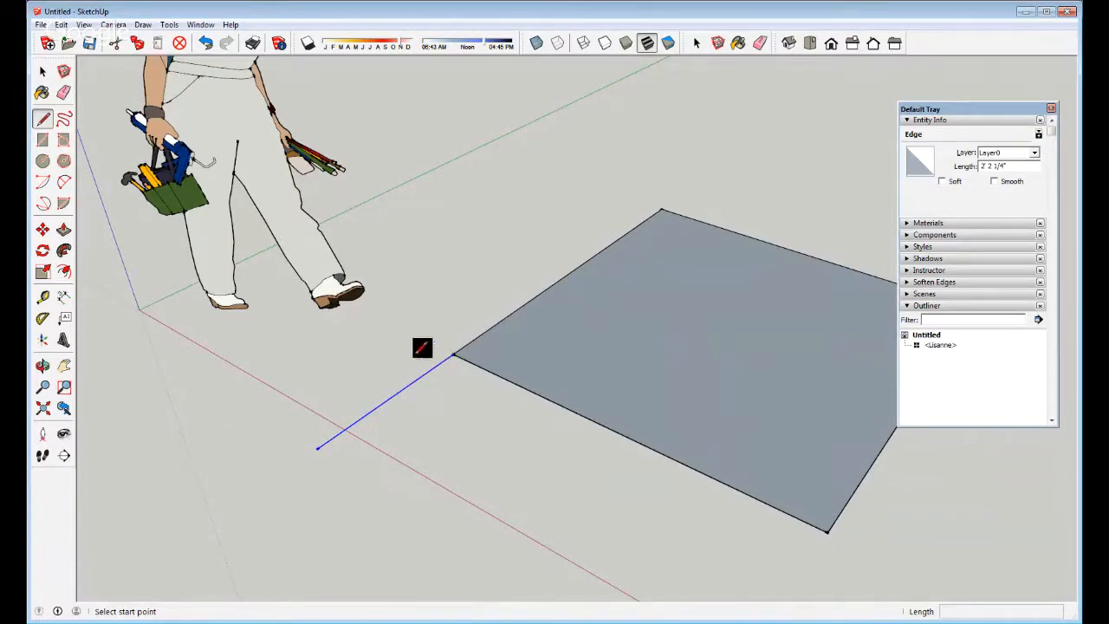
click(359, 420)
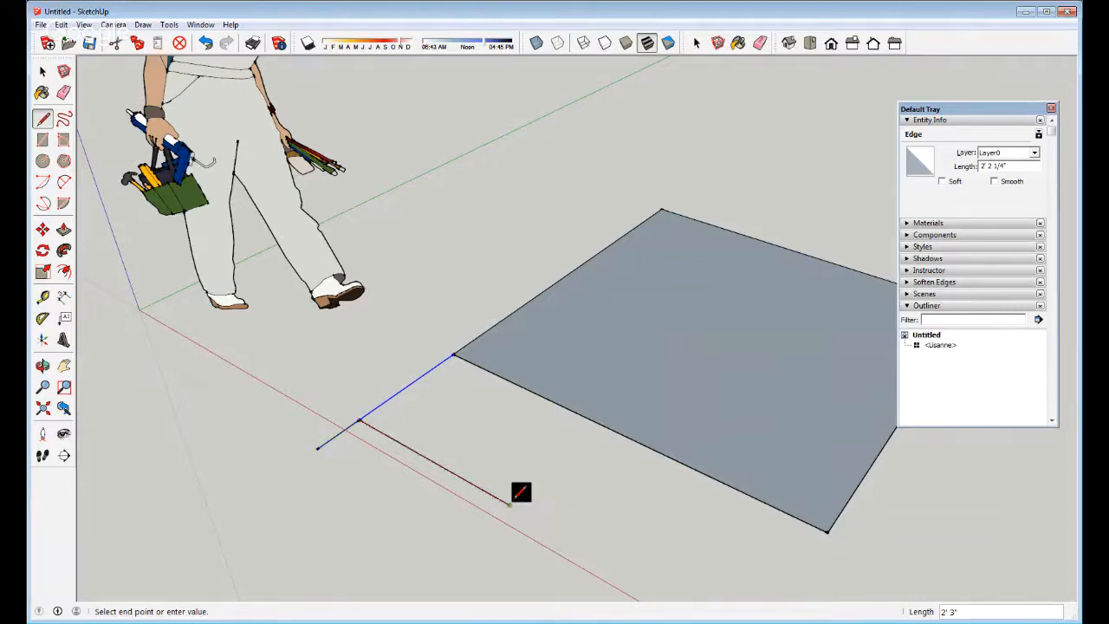
click(489, 491)
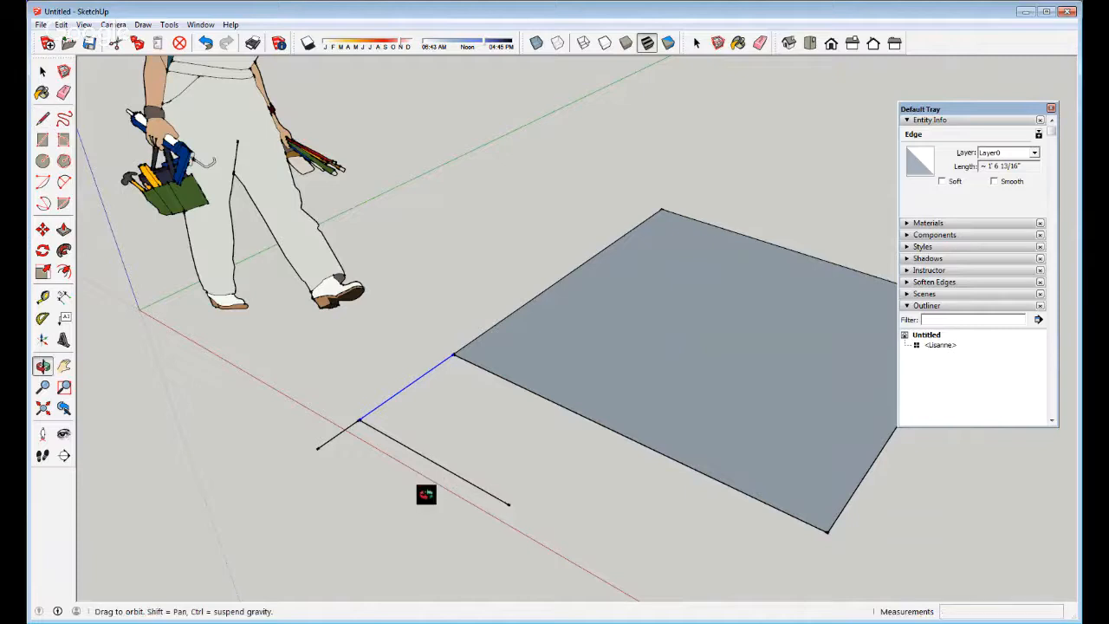
Check the newly drawn edge from a slightly different angle and select it
middle_drag(426, 493, 448, 445)
key(space)
scroll(447, 444, down, 2)
scroll(370, 444, up, 4)
scroll(361, 429, up, 2)
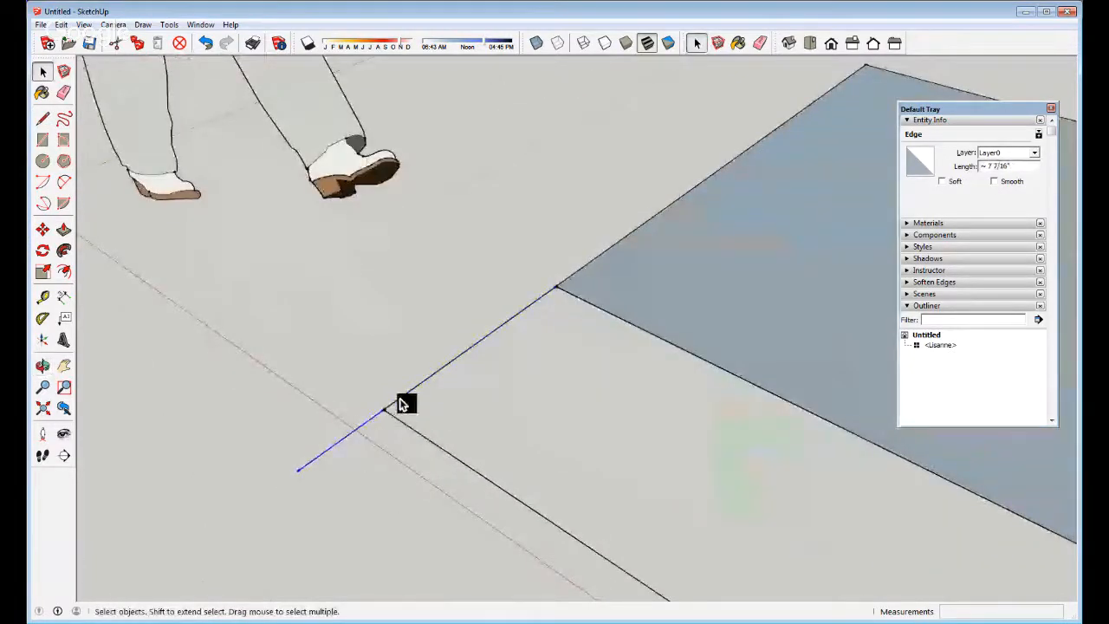
click(404, 422)
scroll(512, 306, down, 3)
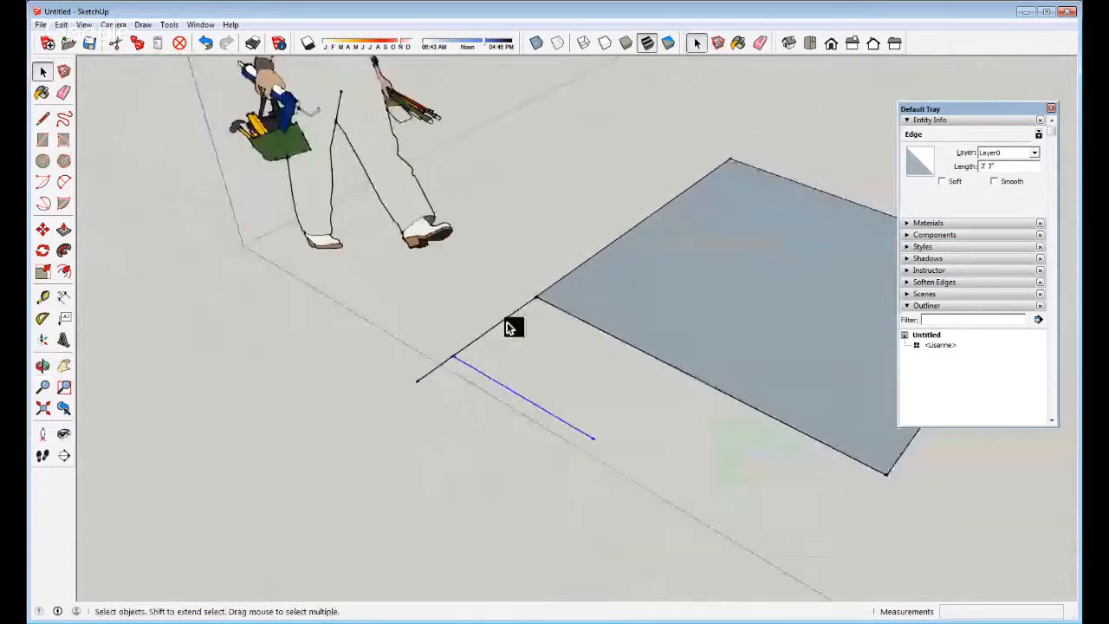
Draw lines from the extra edge's end to the new edge and up to the rectangle corner, closing a triangle
key(l)
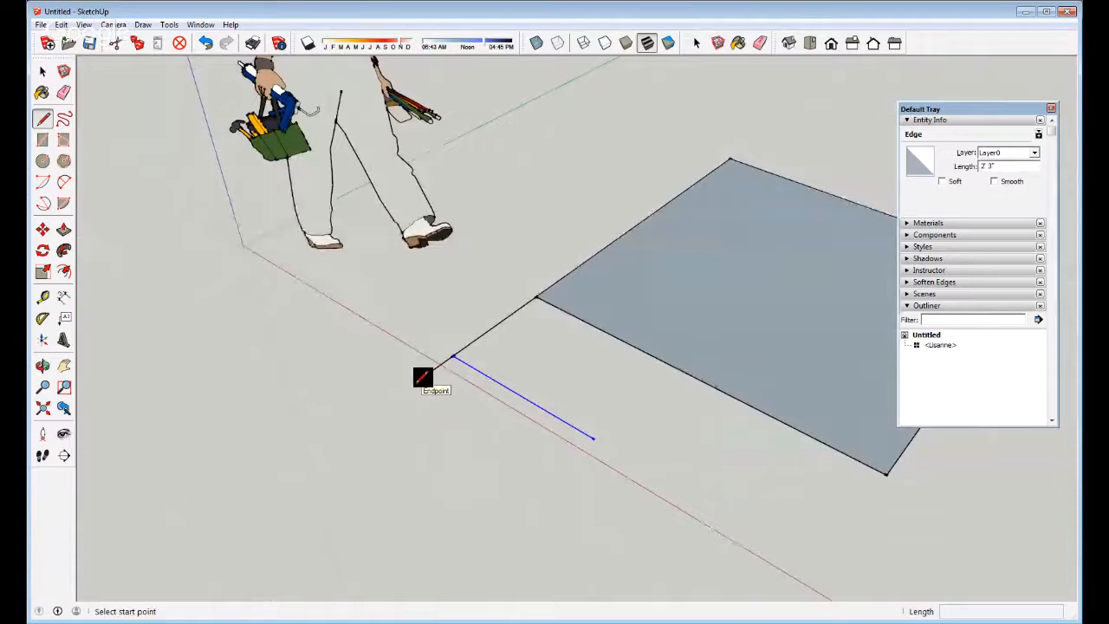
click(416, 383)
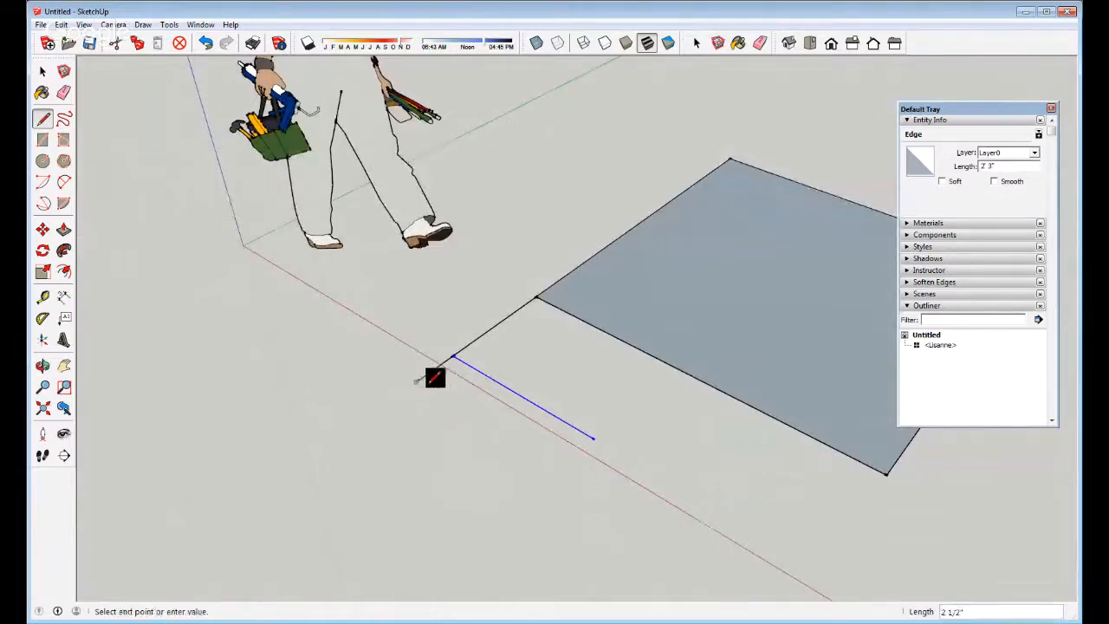
click(595, 439)
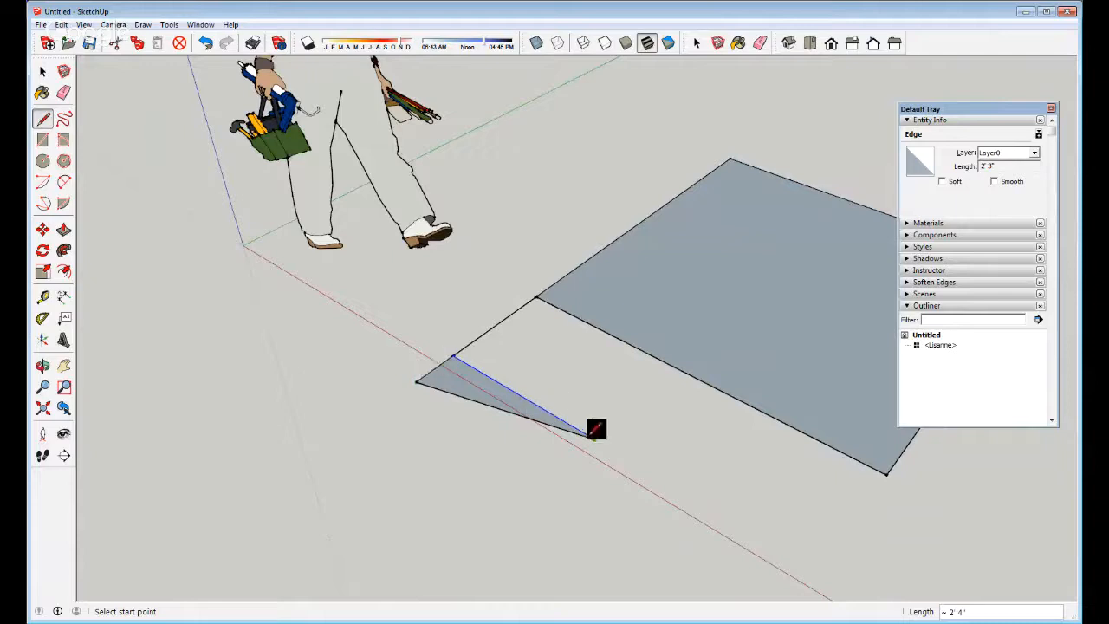
click(538, 298)
key(space)
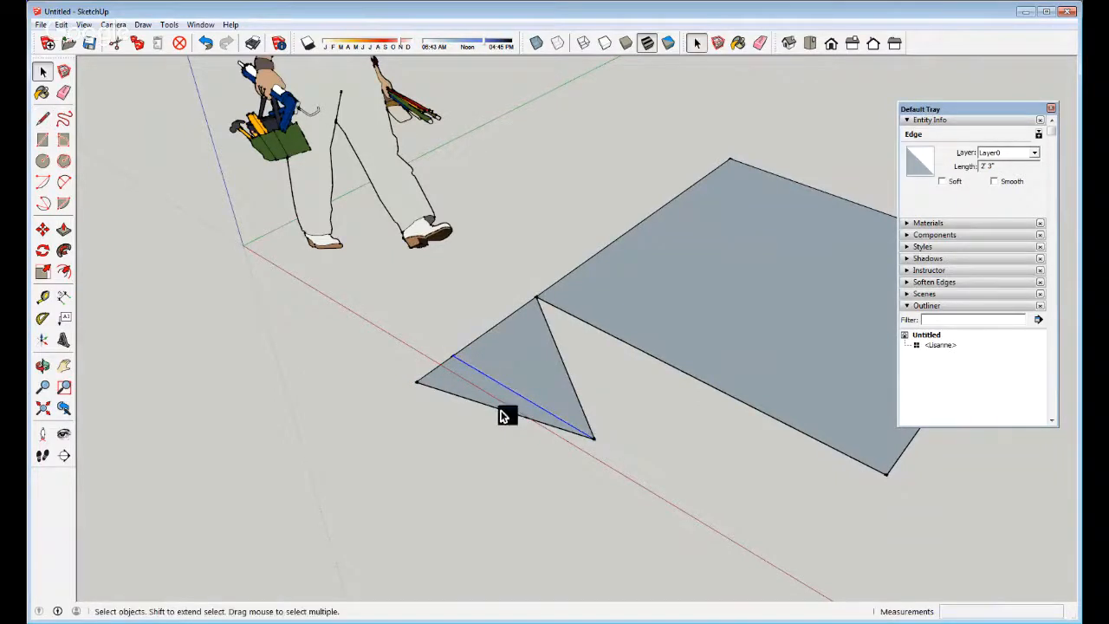
mouse_move(502, 411)
middle_down()
mouse_move(508, 379)
mouse_move(582, 422)
mouse_move(513, 393)
mouse_move(646, 312)
mouse_move(520, 329)
mouse_move(557, 396)
middle_up()
scroll(589, 415, up, 2)
scroll(581, 418, up, 2)
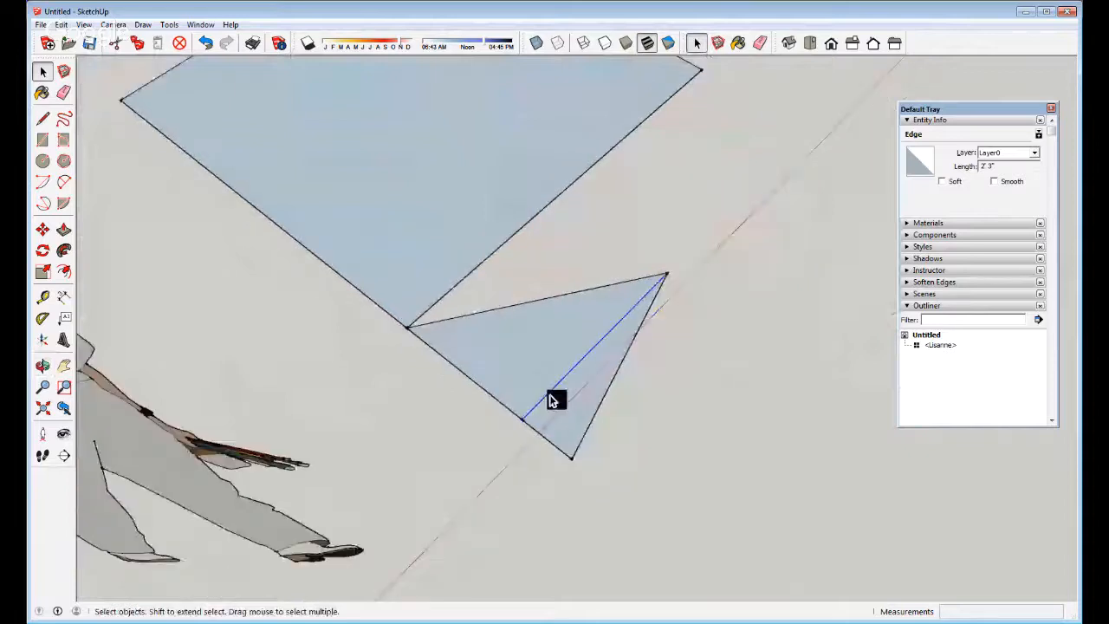
Erase the triangle's diagonal edge, inspect the result, then undo to restore it
key(e)
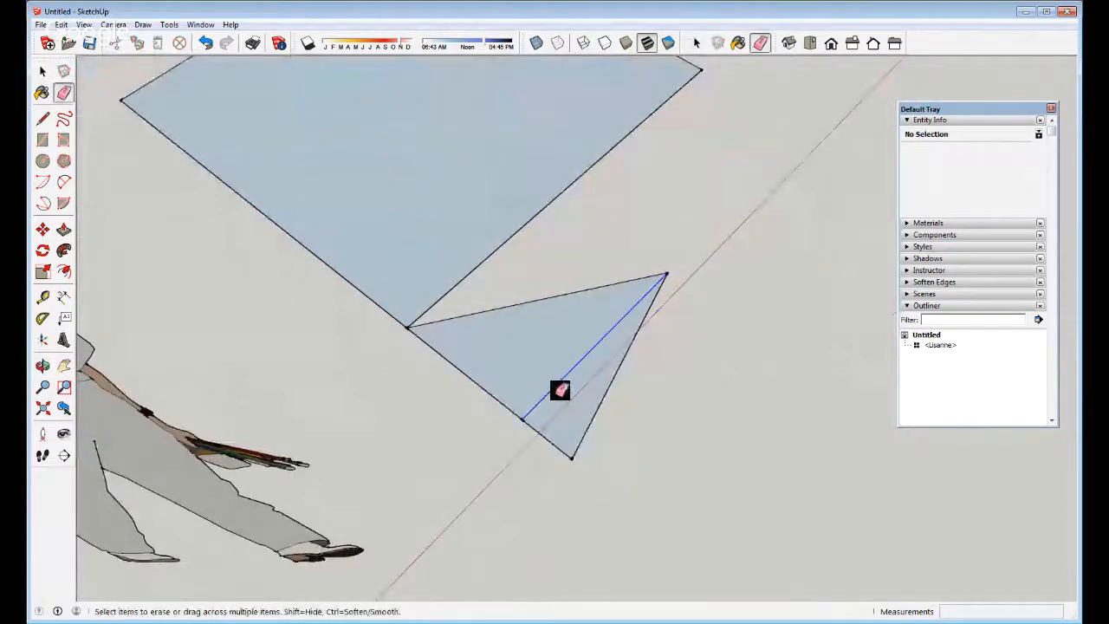
click(560, 385)
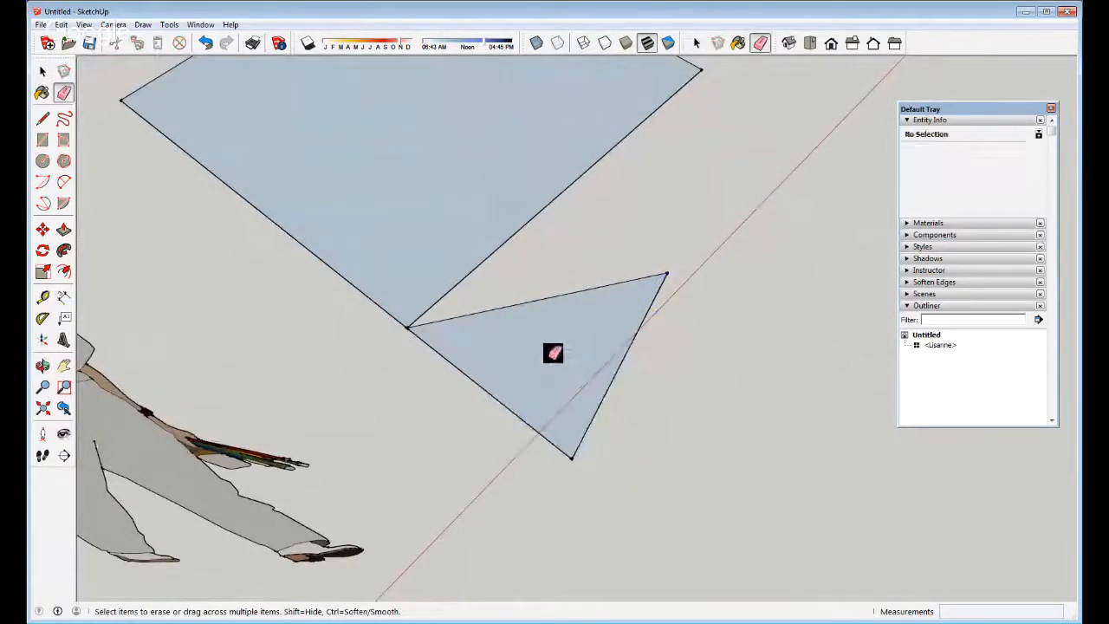
key(space)
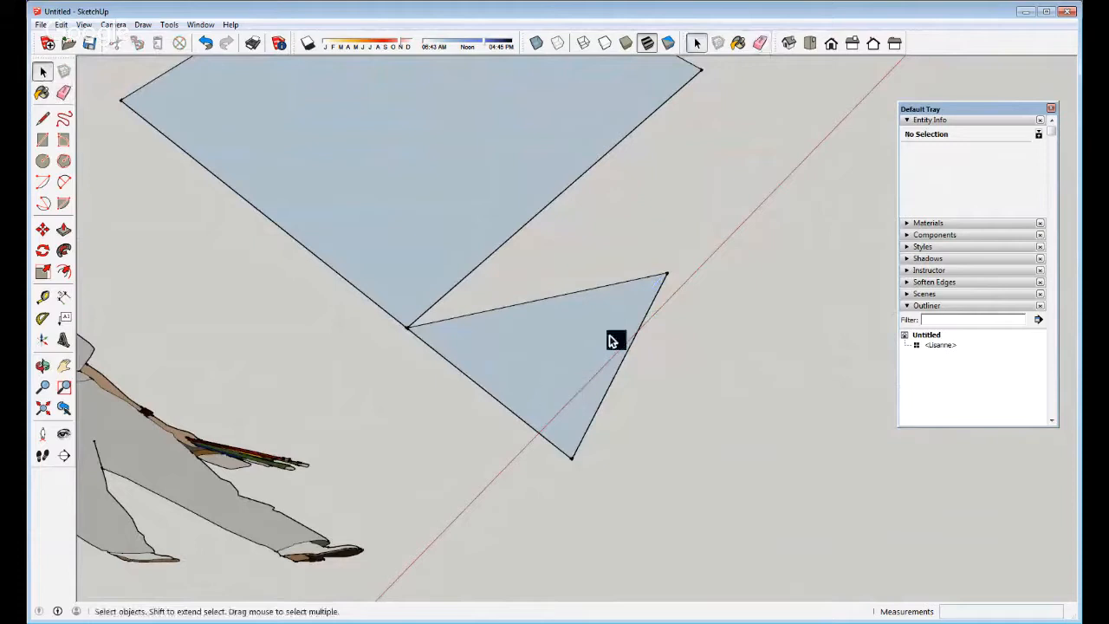
middle_drag(609, 340, 518, 299)
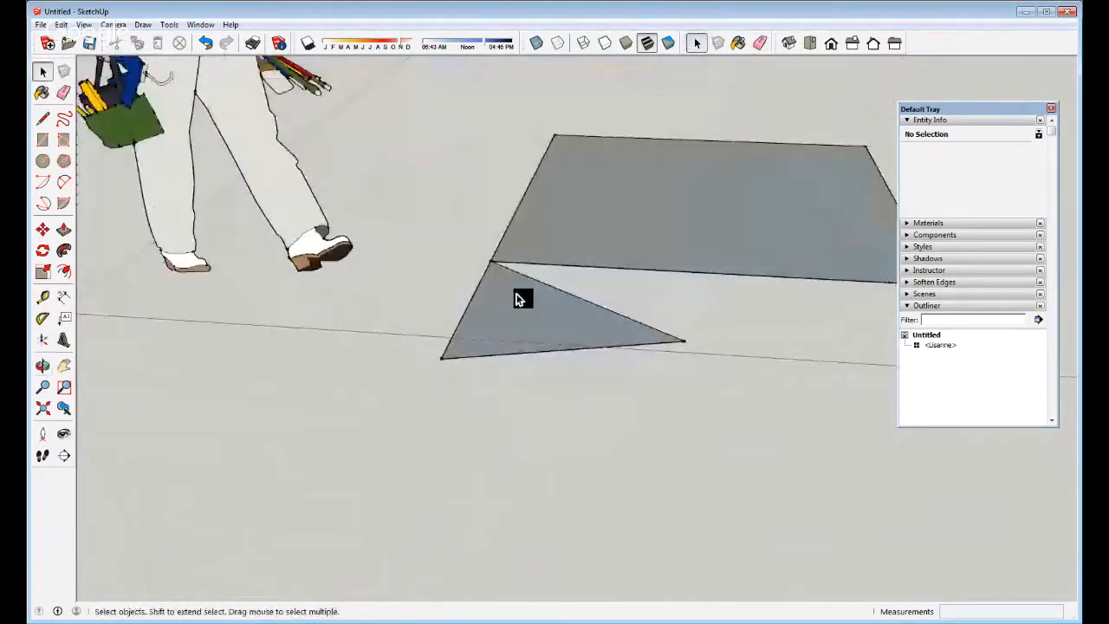
click(518, 299)
middle_drag(606, 325, 589, 485)
scroll(661, 425, up, 2)
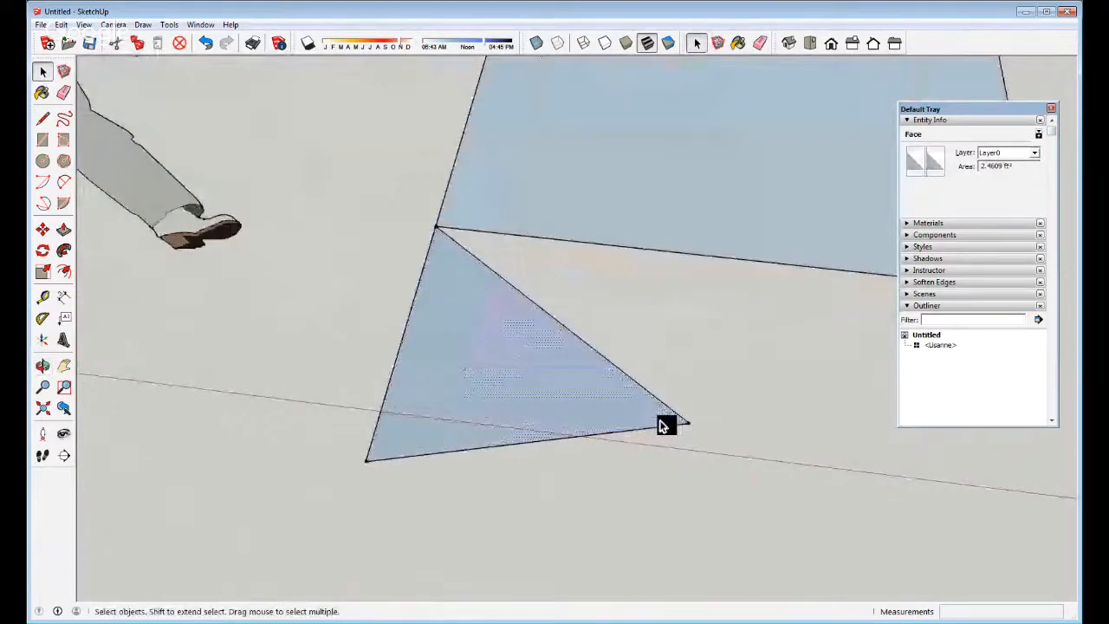
scroll(661, 421, up, 1)
key(ctrl+z)
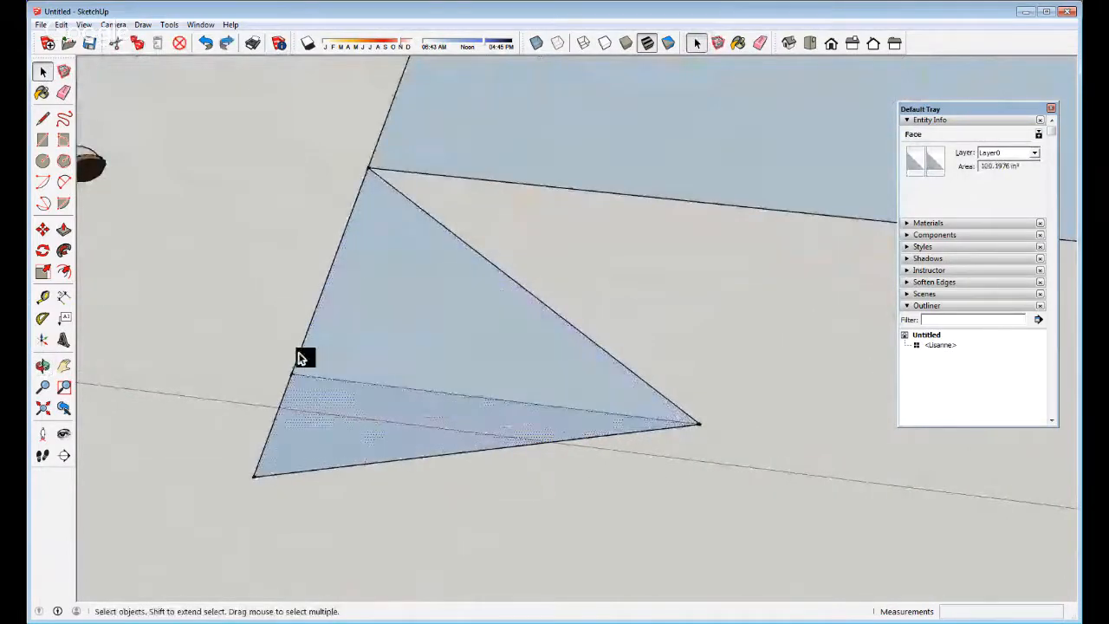
Try selecting and deleting the triangle's horizontal edge, then undo the deletion
click(279, 407)
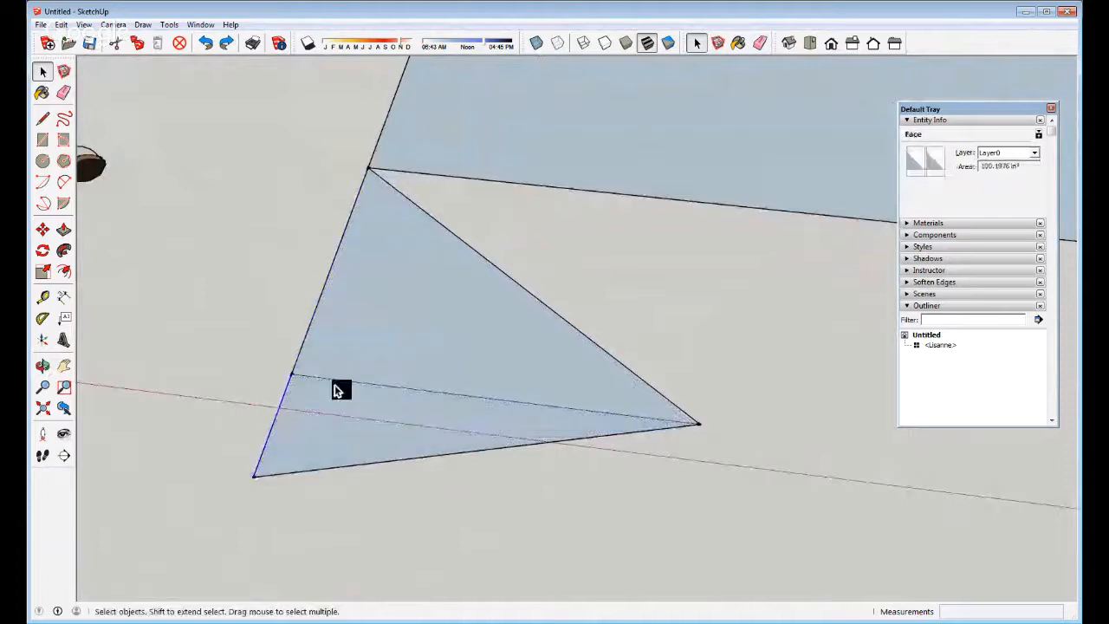
click(424, 392)
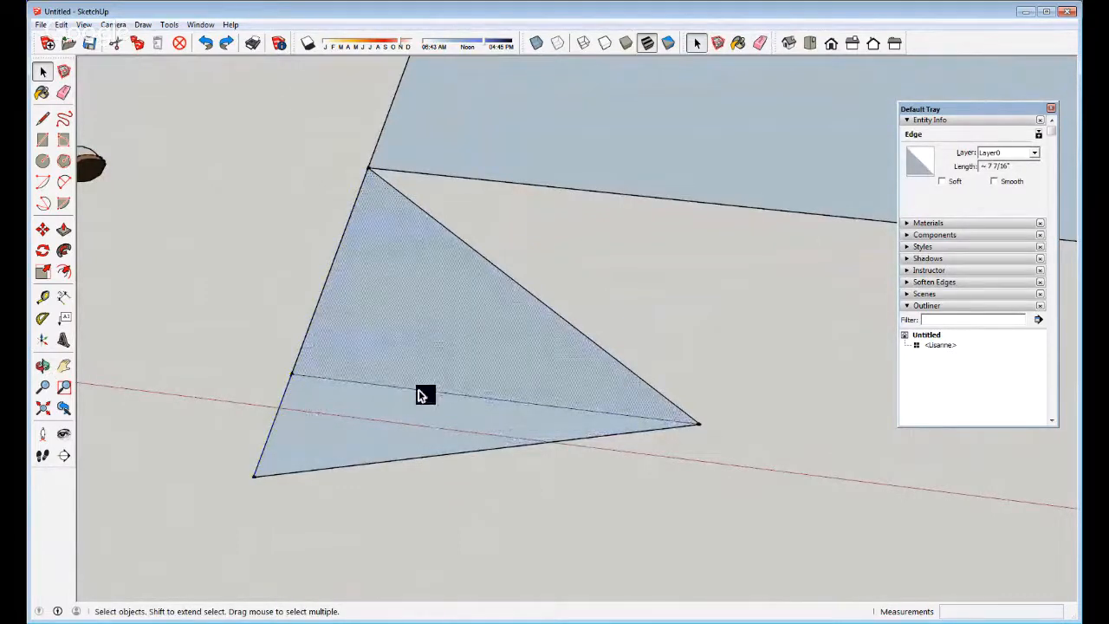
click(423, 392)
key(Delete)
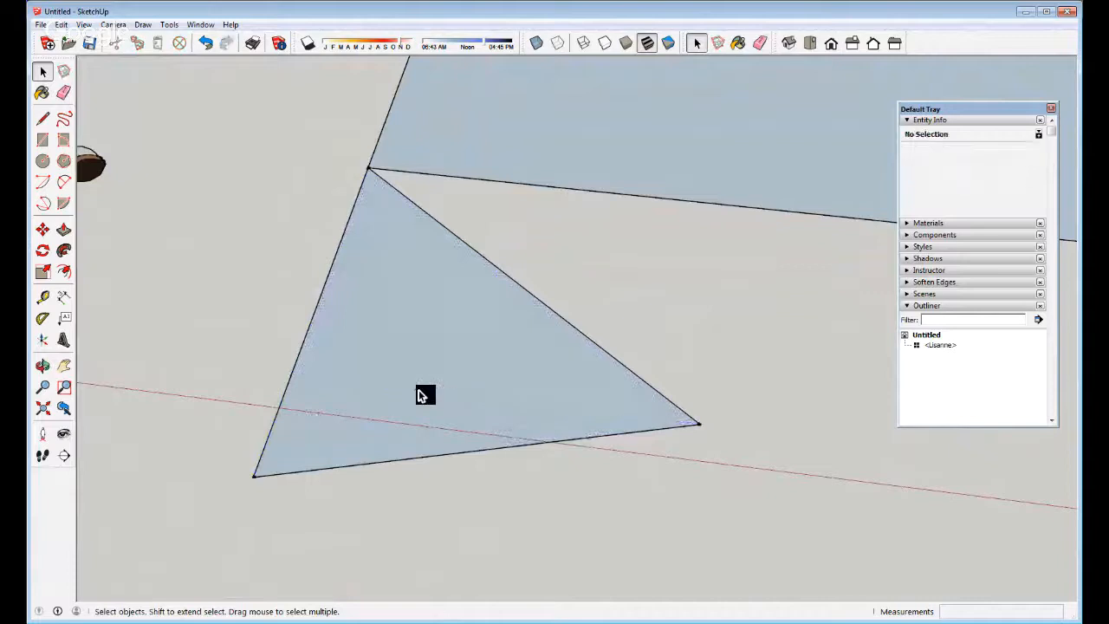
key(ctrl+z)
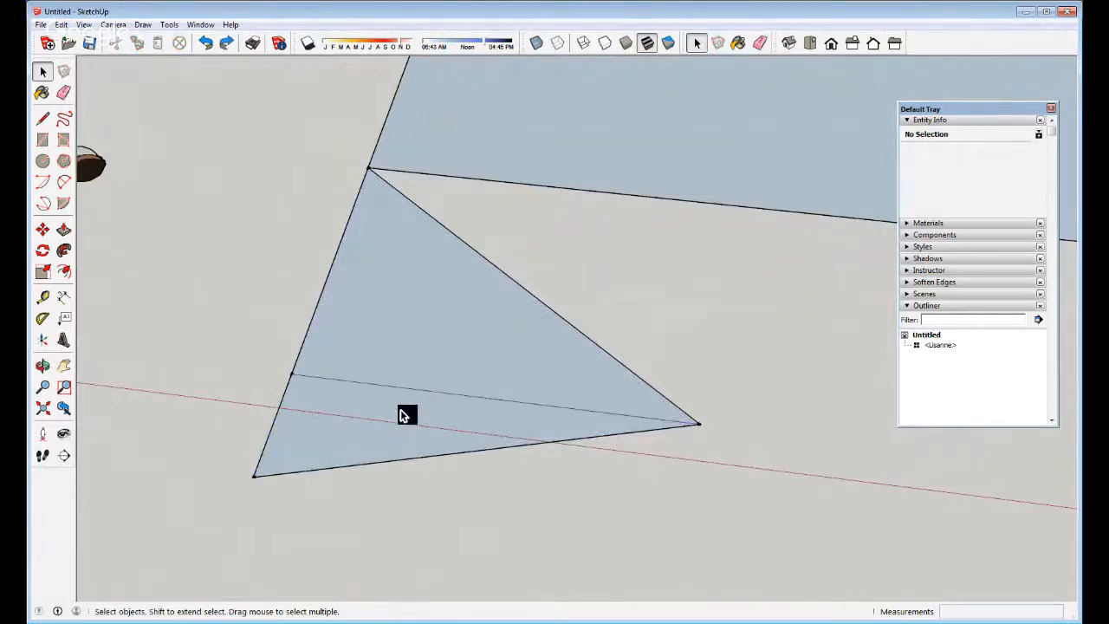
Erase the triangle's horizontal, diagonal, bottom and left edges, leaving only the square face
key(e)
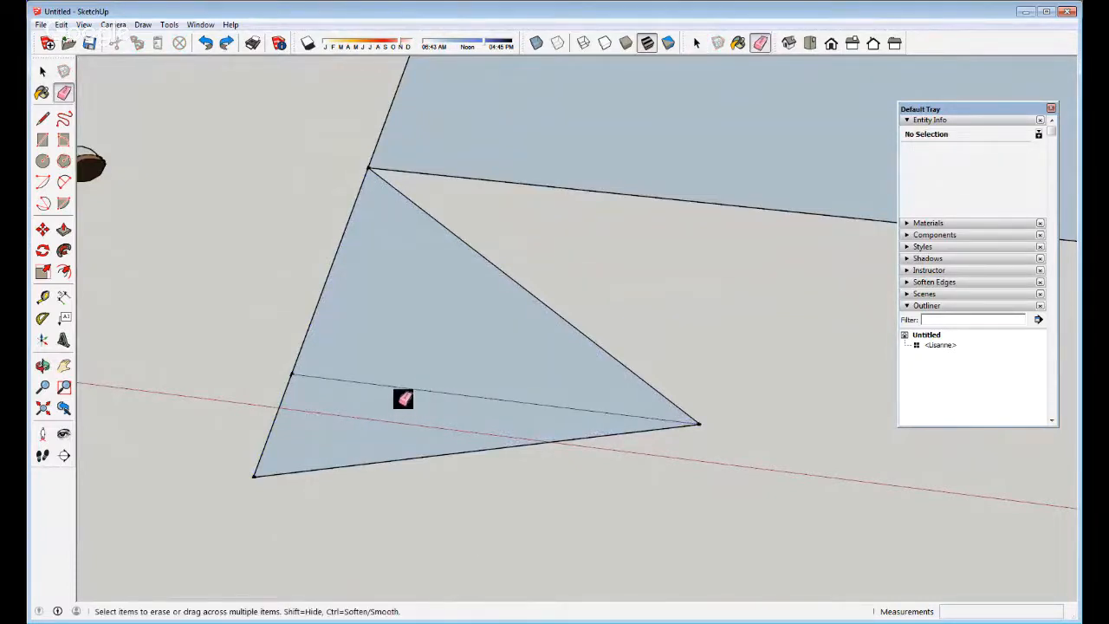
drag(404, 397, 443, 299)
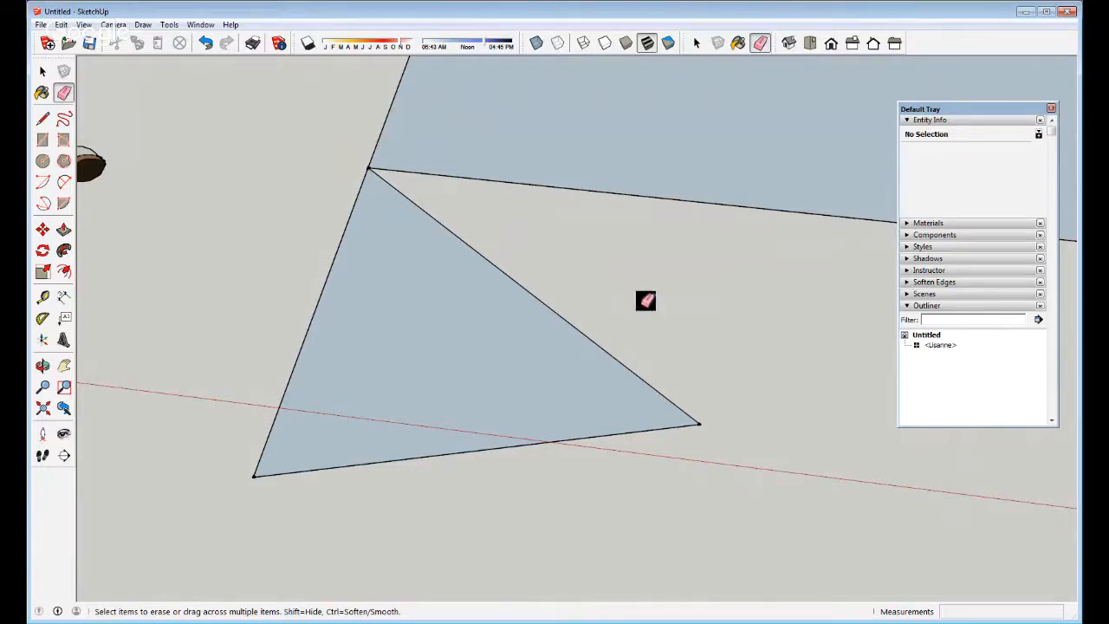
click(567, 321)
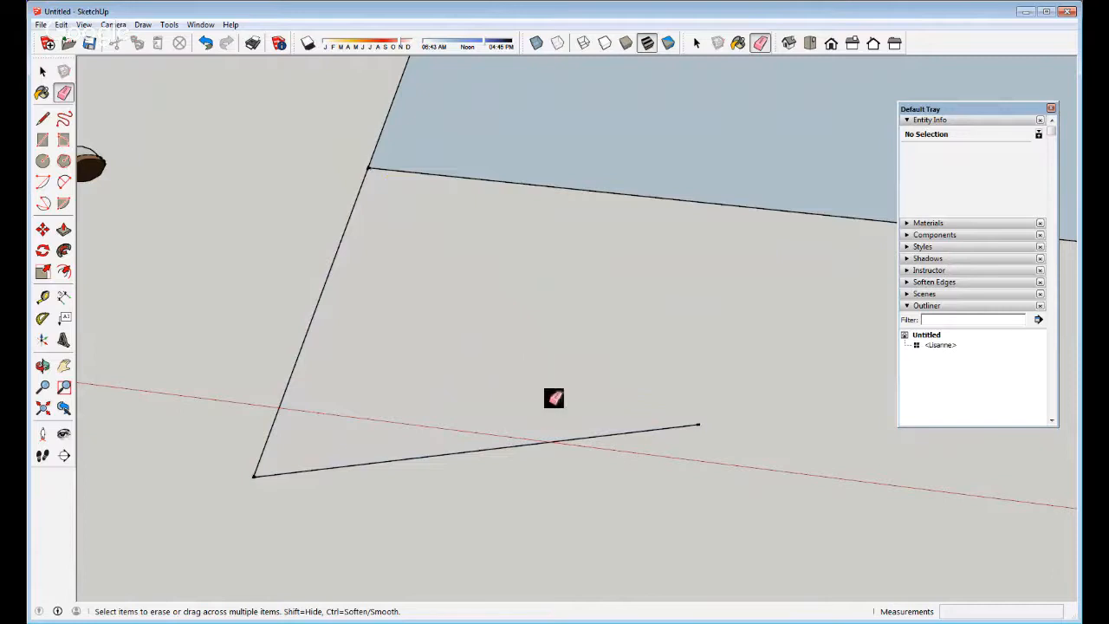
drag(555, 398, 591, 503)
drag(242, 393, 330, 475)
scroll(435, 347, down, 5)
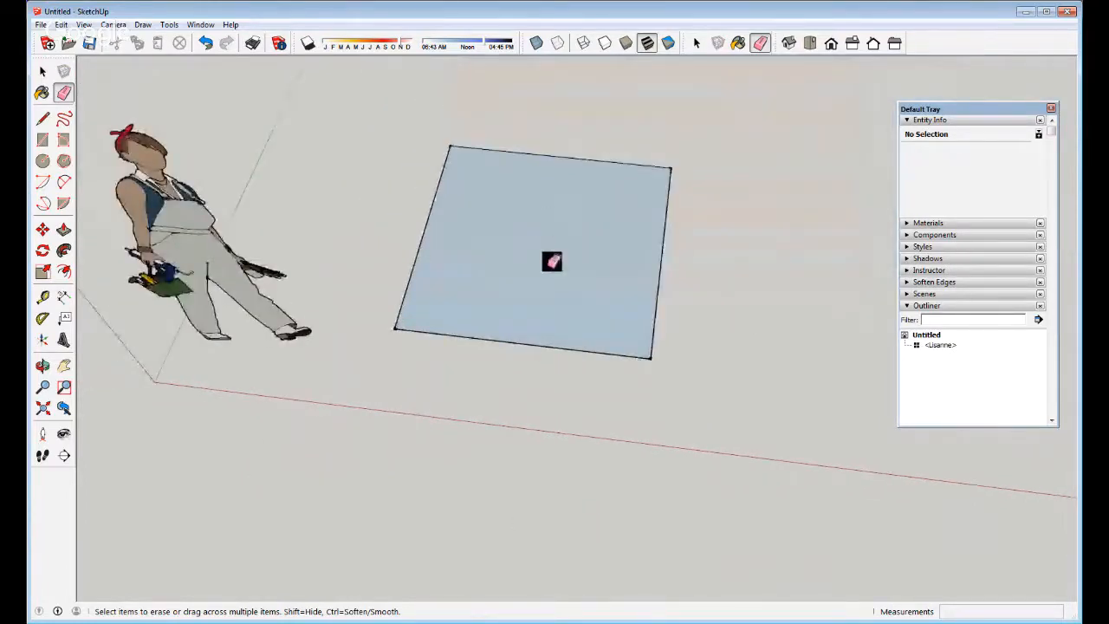
Orbit and zoom to frame the square beside the figure, then pick it with Push/Pull
mouse_move(553, 250)
middle_down()
mouse_move(547, 265)
mouse_move(426, 168)
middle_up()
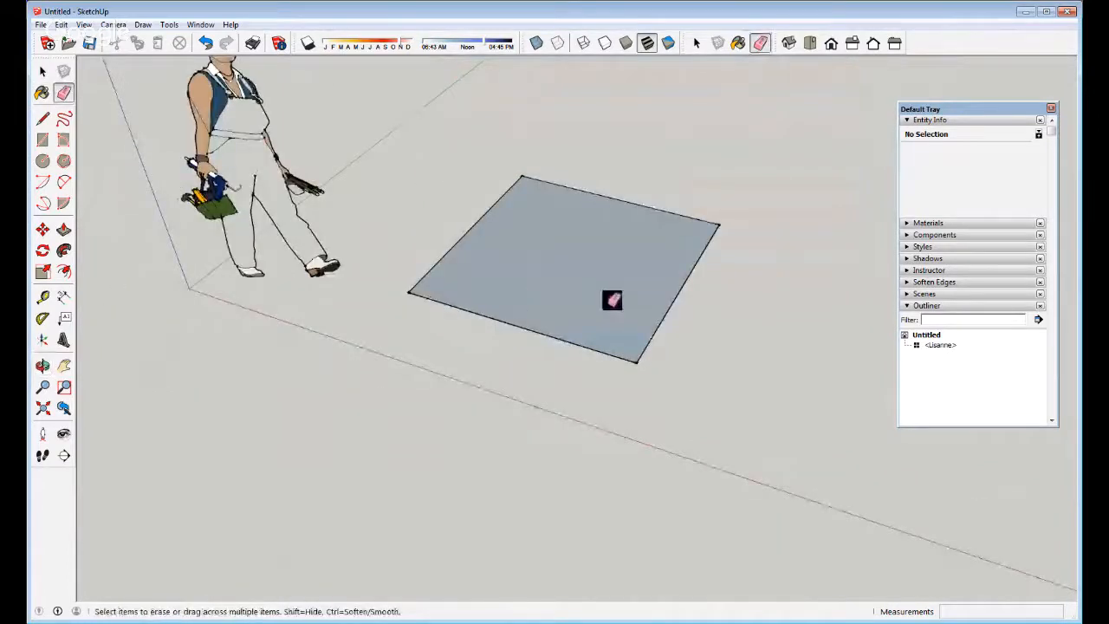
middle_drag(611, 299, 619, 237)
scroll(616, 238, up, 4)
scroll(654, 378, down, 2)
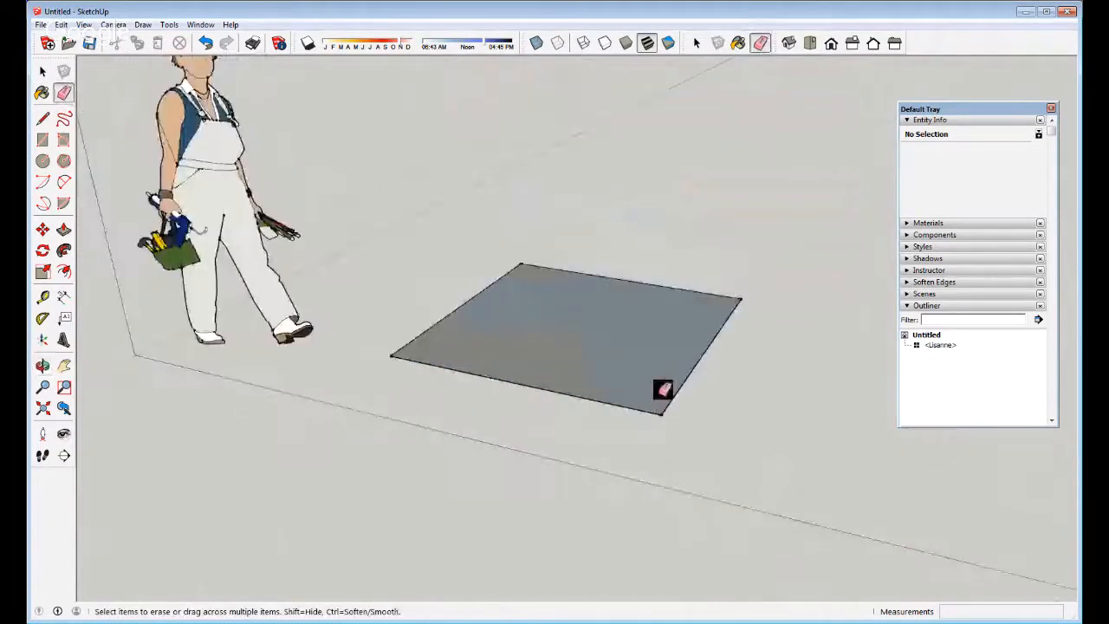
mouse_move(510, 347)
middle_down()
mouse_move(592, 324)
mouse_move(569, 356)
middle_up()
scroll(582, 372, up, 2)
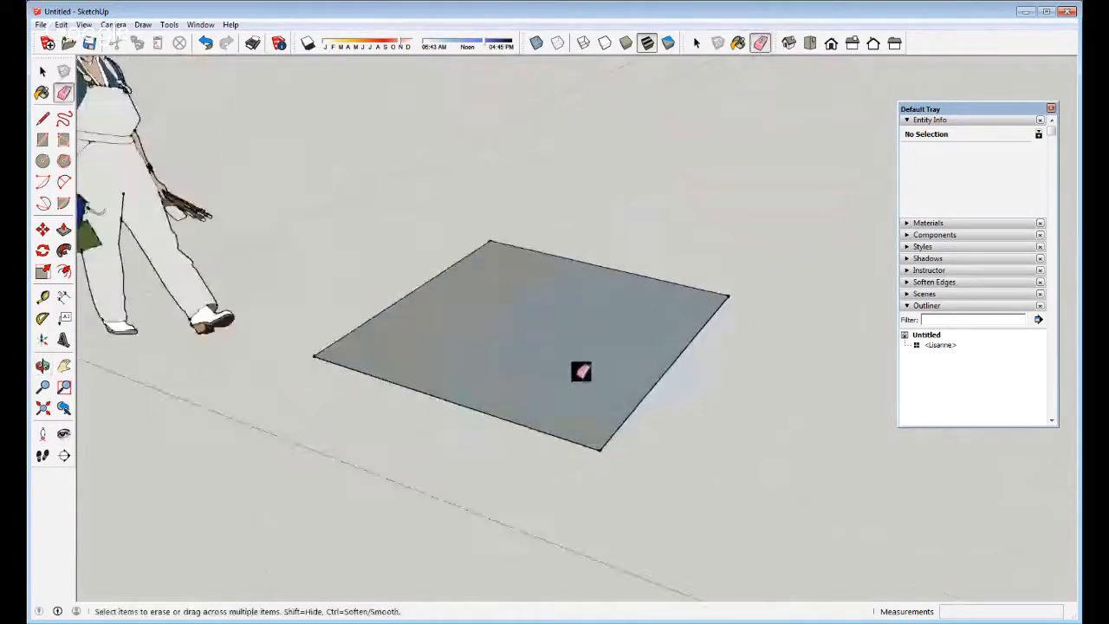
key(p)
click(594, 366)
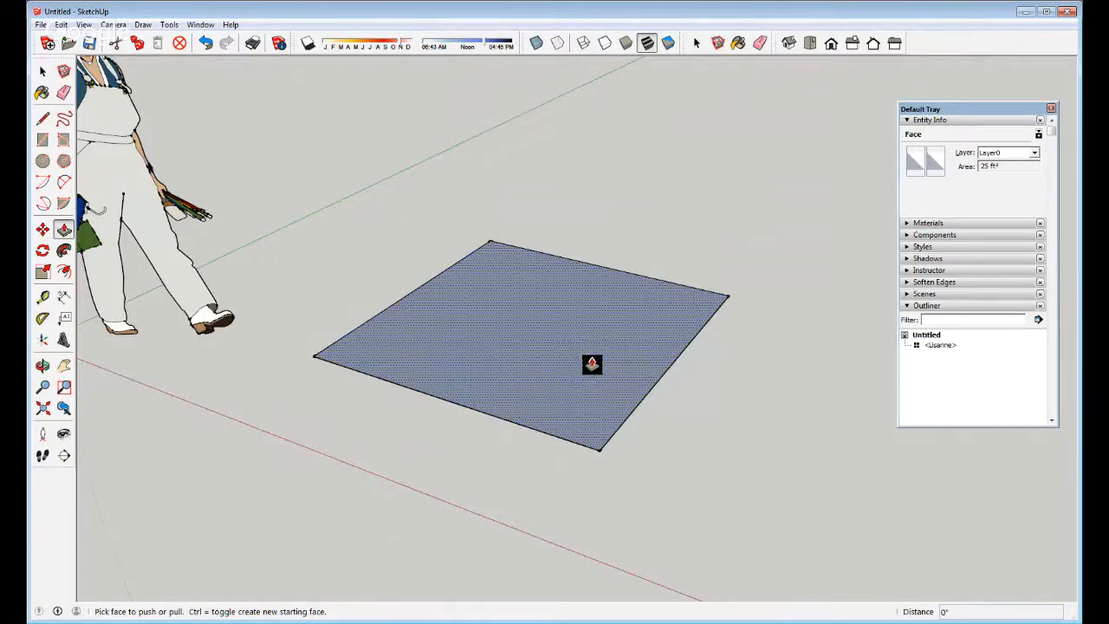
Push/Pull the square up into a box and pull out its right face
click(64, 229)
click(538, 335)
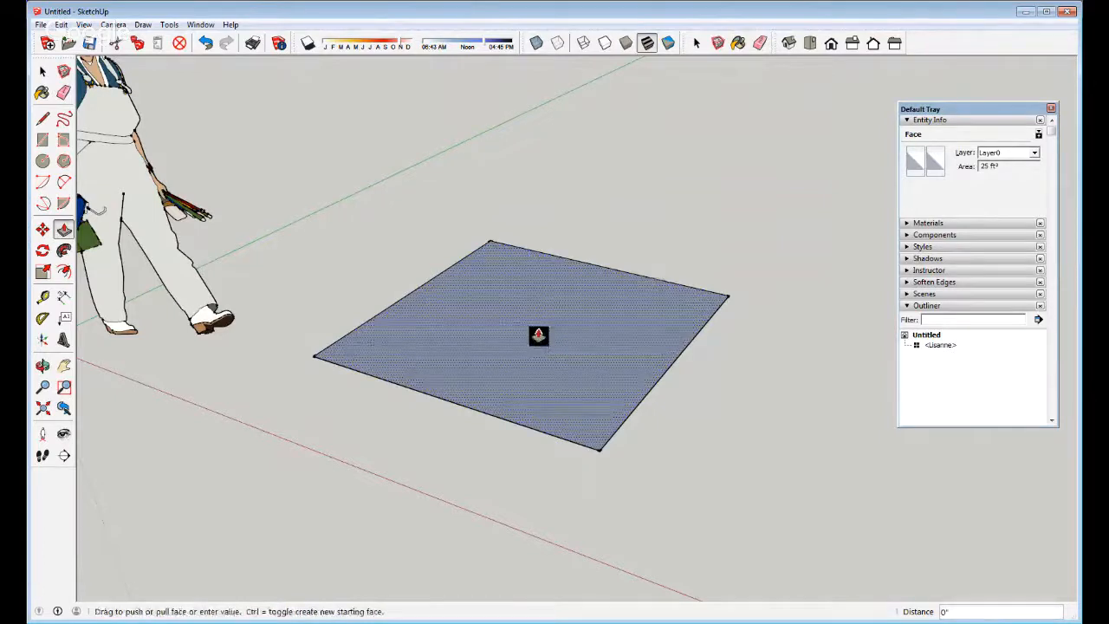
drag(538, 336, 535, 145)
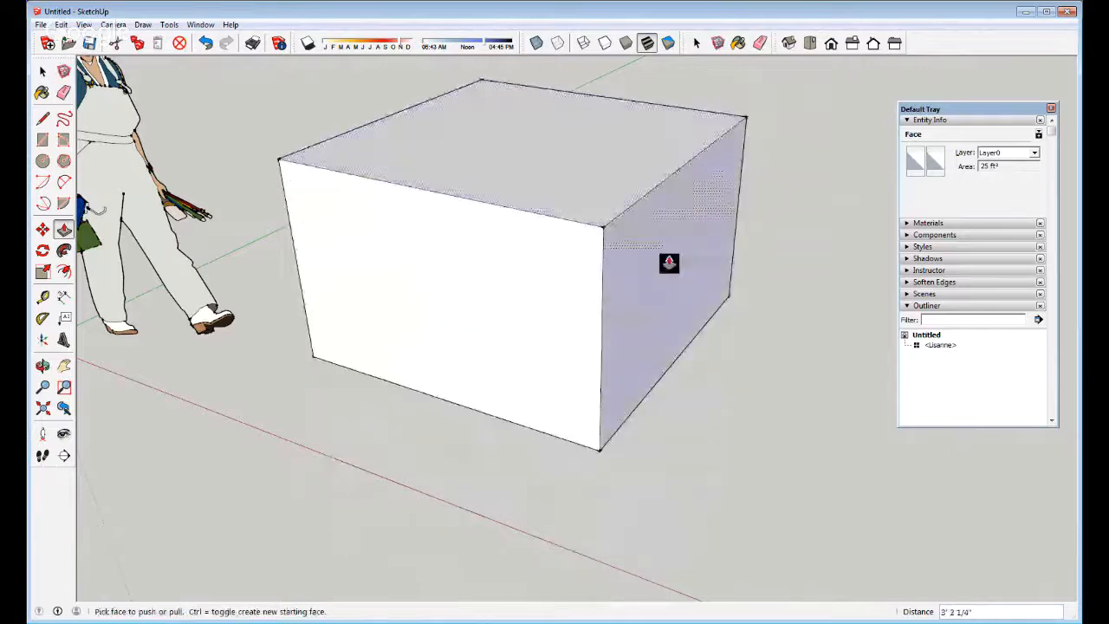
drag(668, 262, 759, 296)
scroll(527, 366, down, 3)
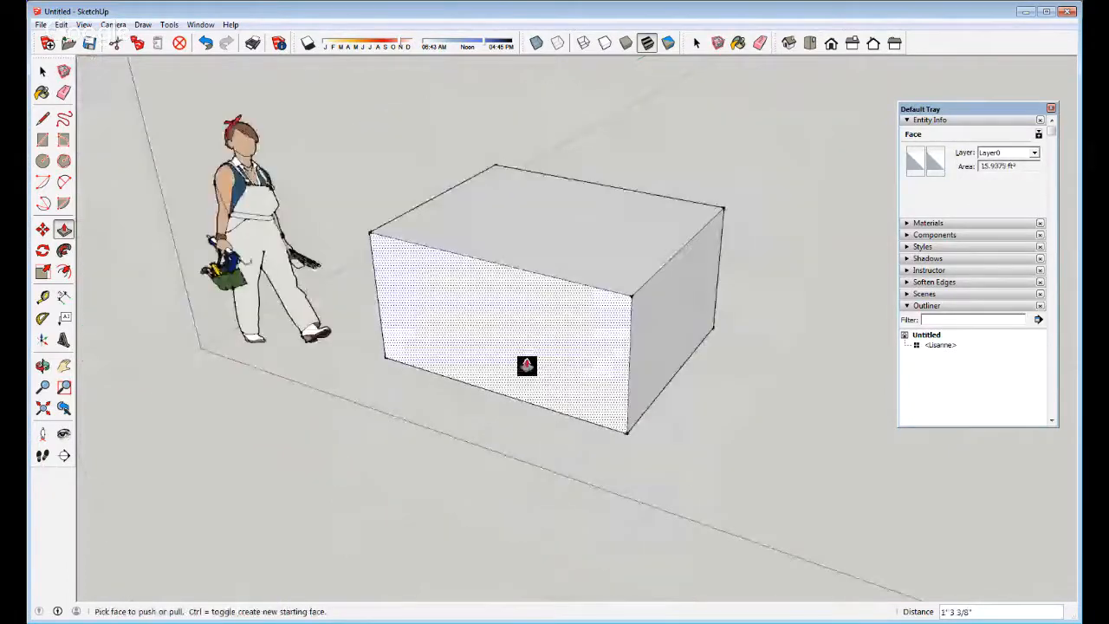
Move the box's top edge upward into a sloping roof and pull the front face outward
key(m)
drag(644, 279, 653, 135)
key(space)
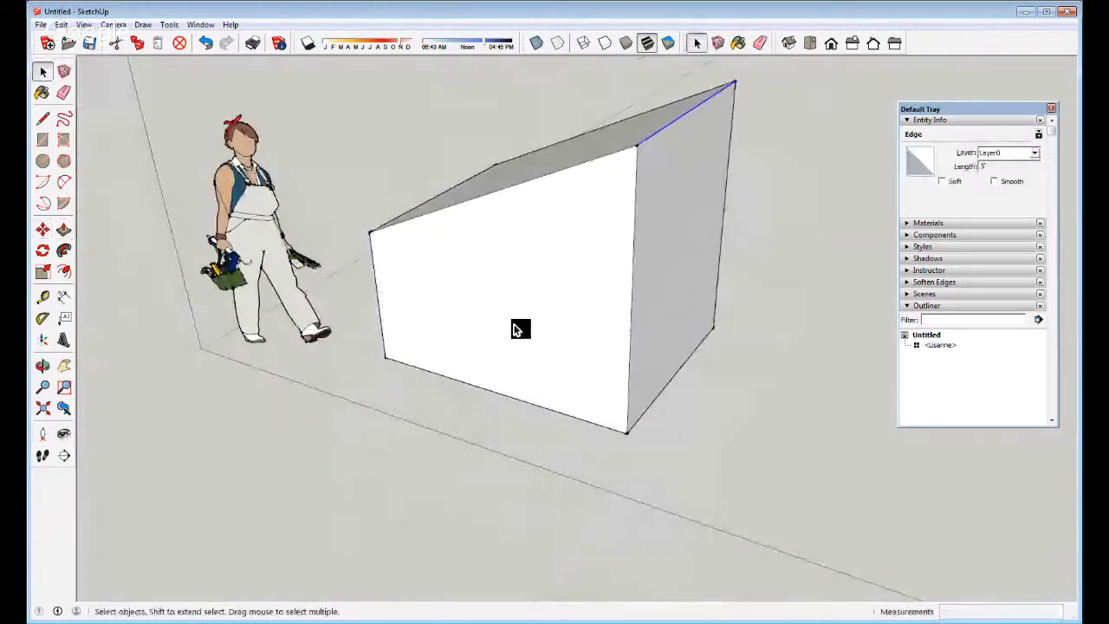
key(p)
drag(518, 331, 567, 391)
key(space)
Draw a rectangle on the front face and push it in to cut a deep recess
key(l)
click(587, 396)
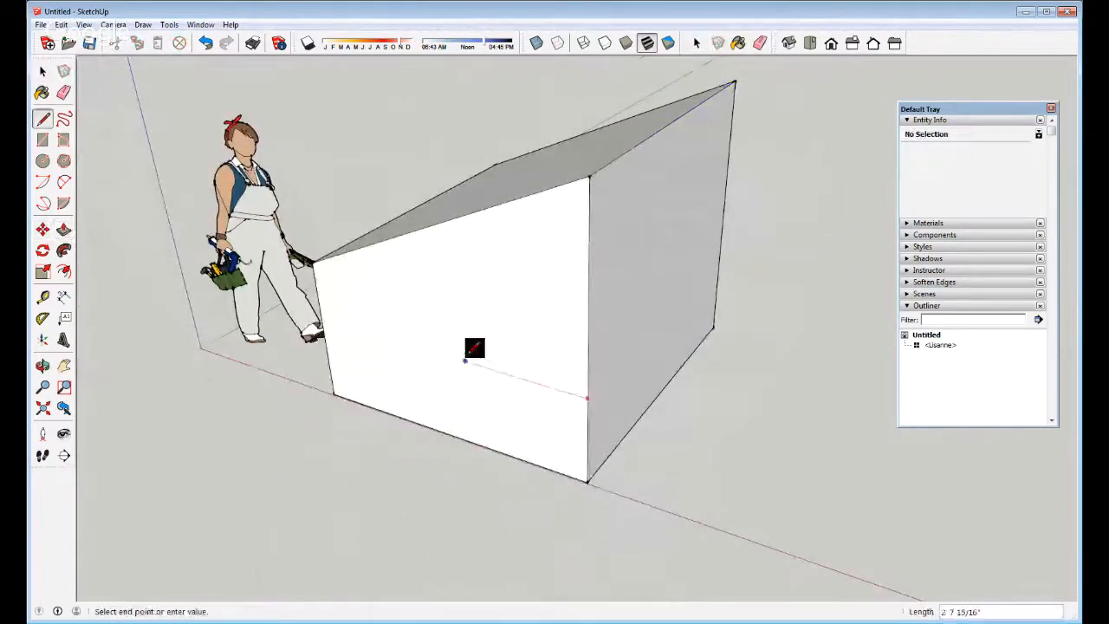
click(417, 347)
click(411, 279)
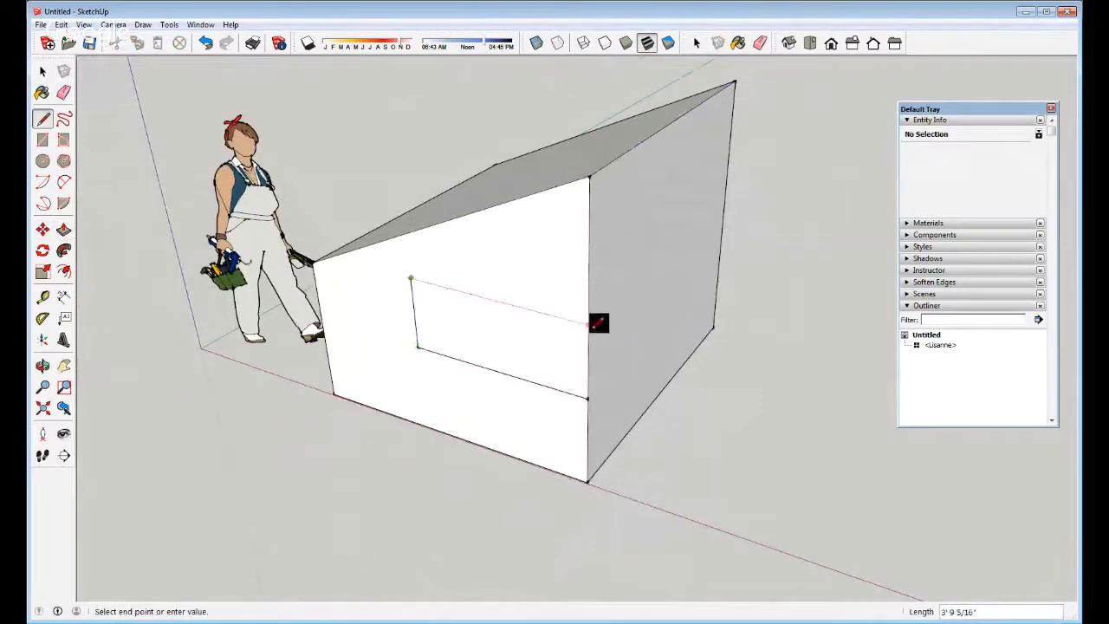
click(589, 326)
key(p)
drag(564, 339, 657, 301)
key(space)
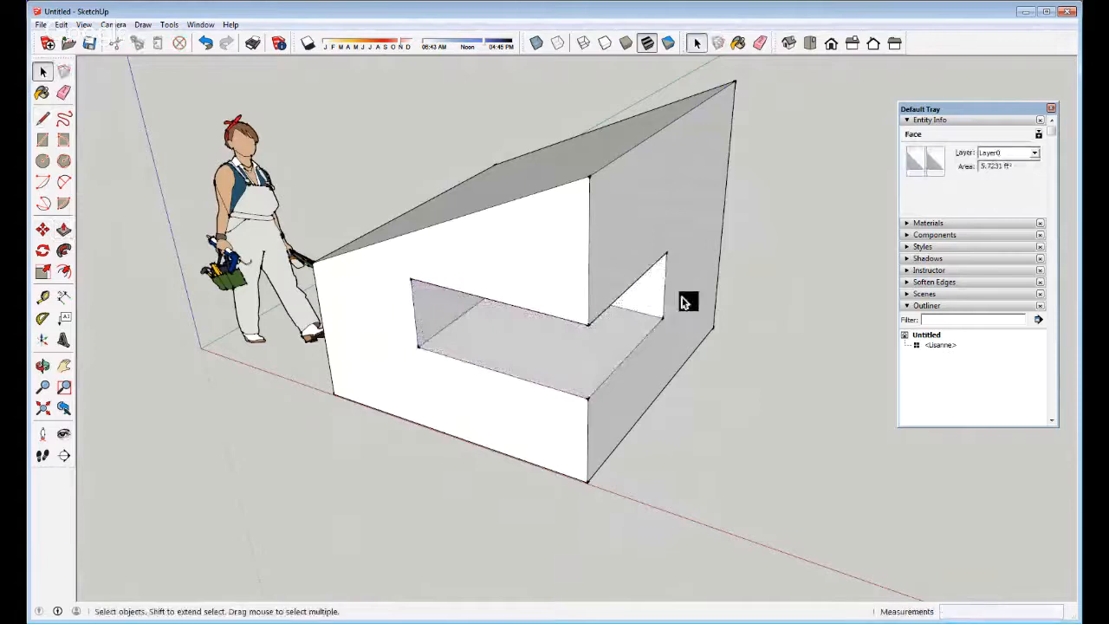
key(l)
click(672, 243)
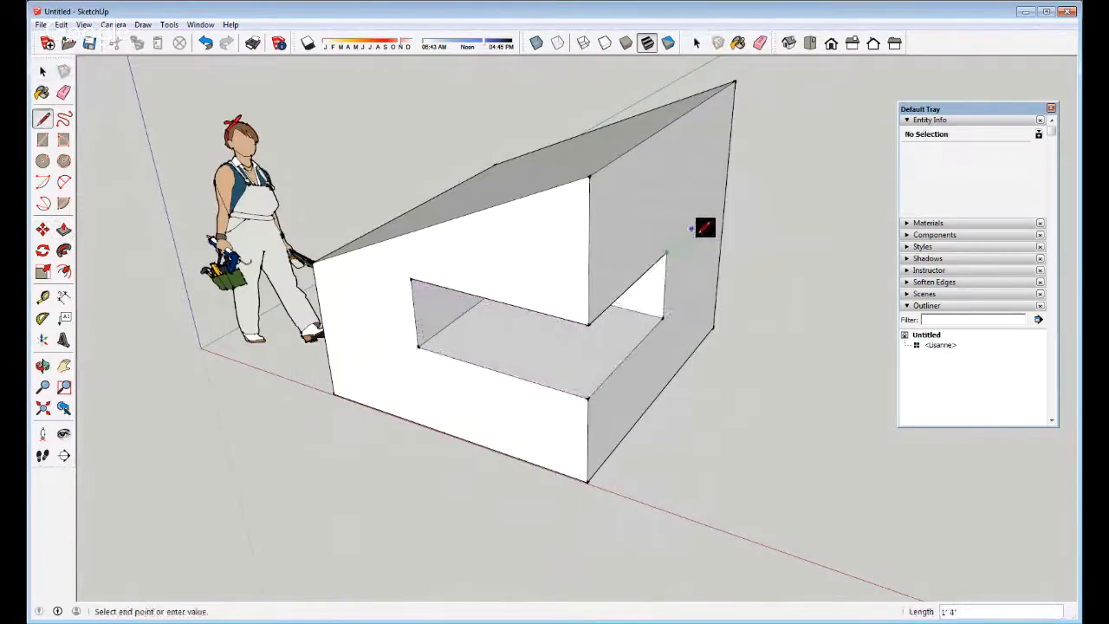
Draw horizontal and vertical edges on the right wall beside the recess, outlining the slanted opening
click(699, 223)
key(Escape)
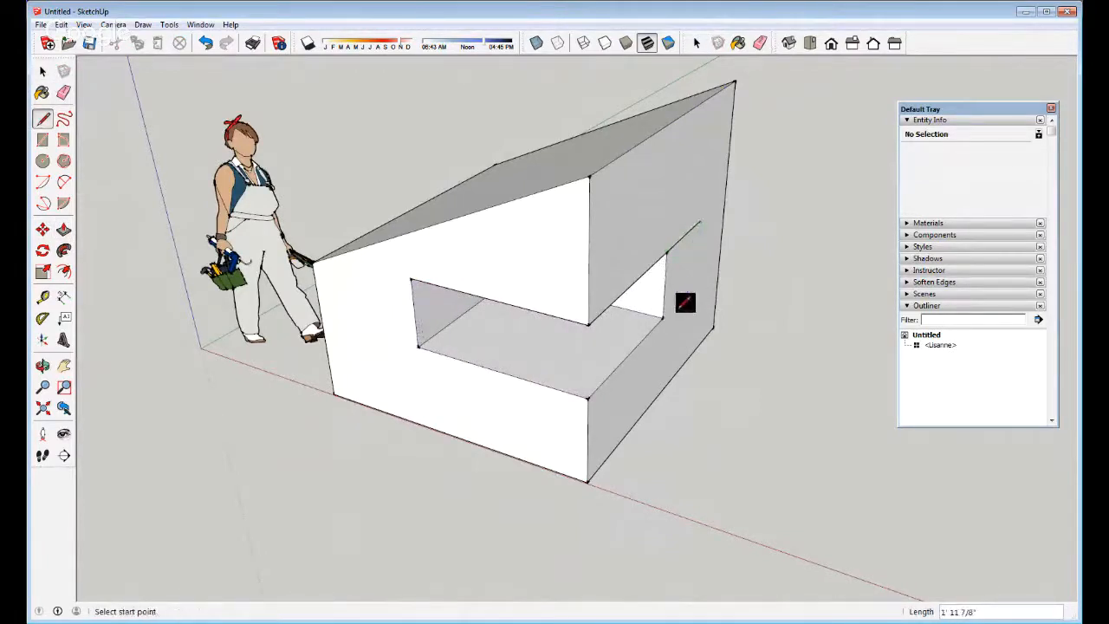
click(661, 319)
click(697, 326)
click(701, 224)
key(p)
key(space)
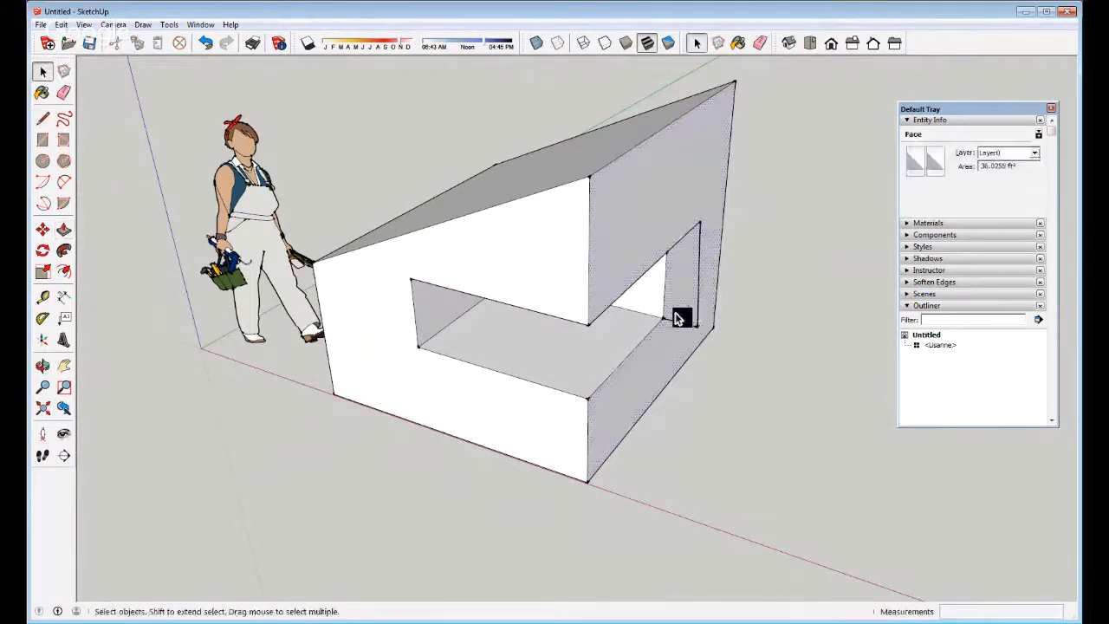
Orbit and zoom around the block to inspect the opening wrapping around the front corner
scroll(598, 308, down, 3)
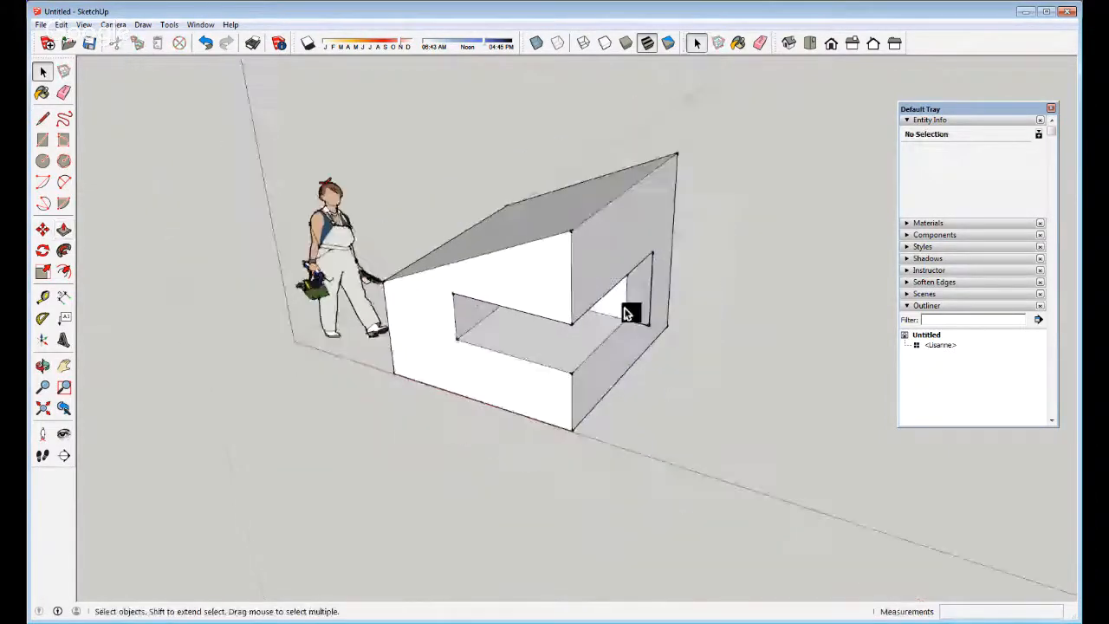
scroll(627, 314, up, 3)
middle_drag(641, 292, 502, 324)
scroll(597, 399, down, 3)
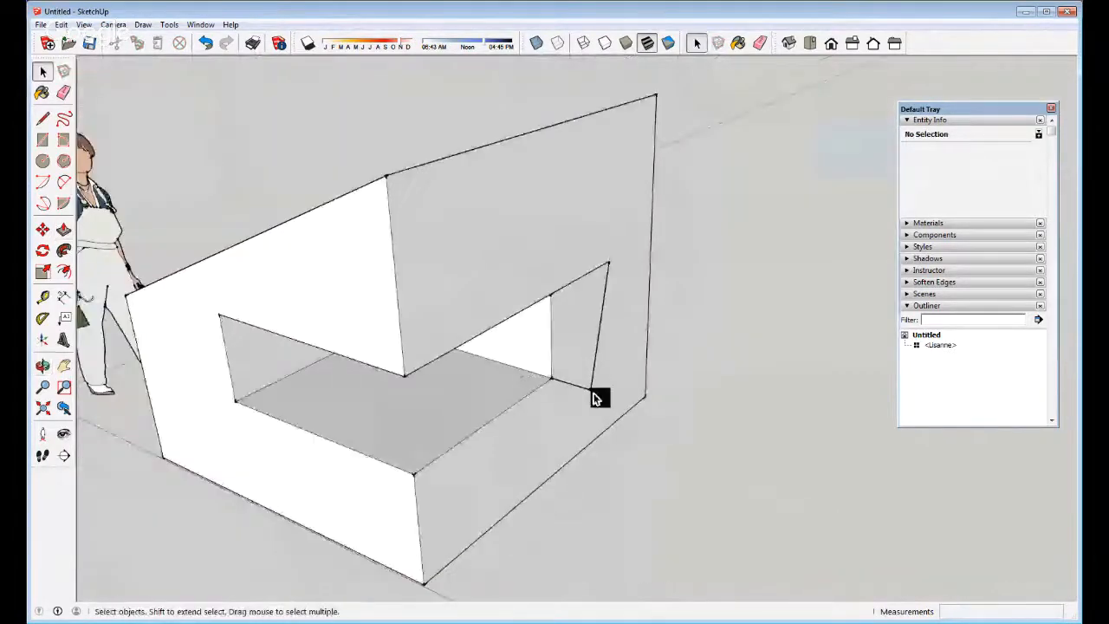
middle_drag(598, 398, 572, 387)
middle_drag(503, 426, 417, 426)
key(l)
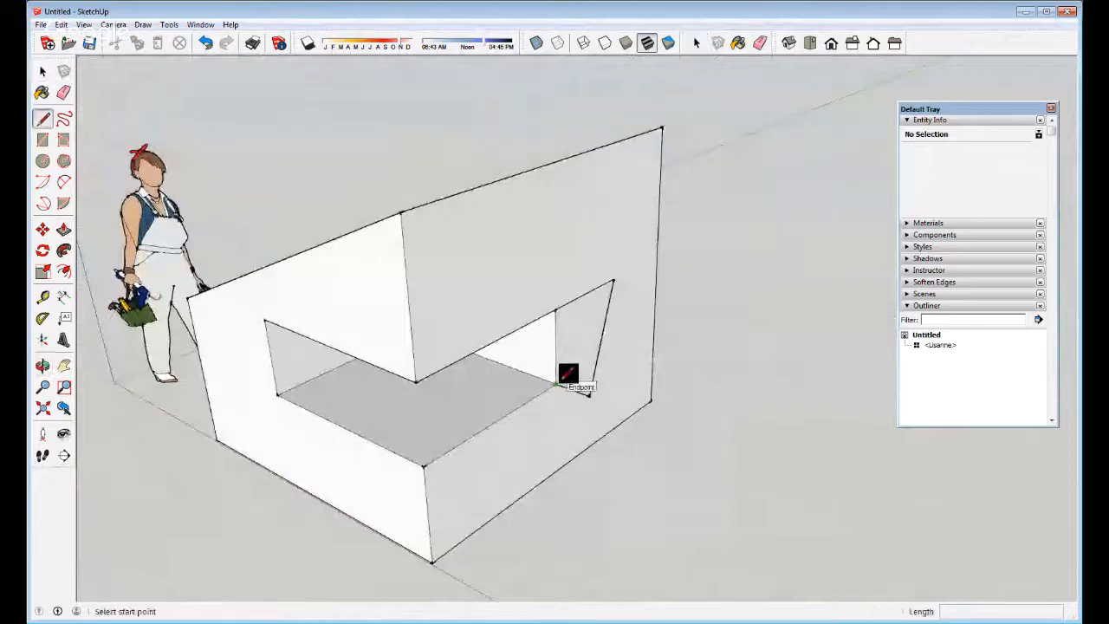
scroll(568, 374, up, 4)
key(space)
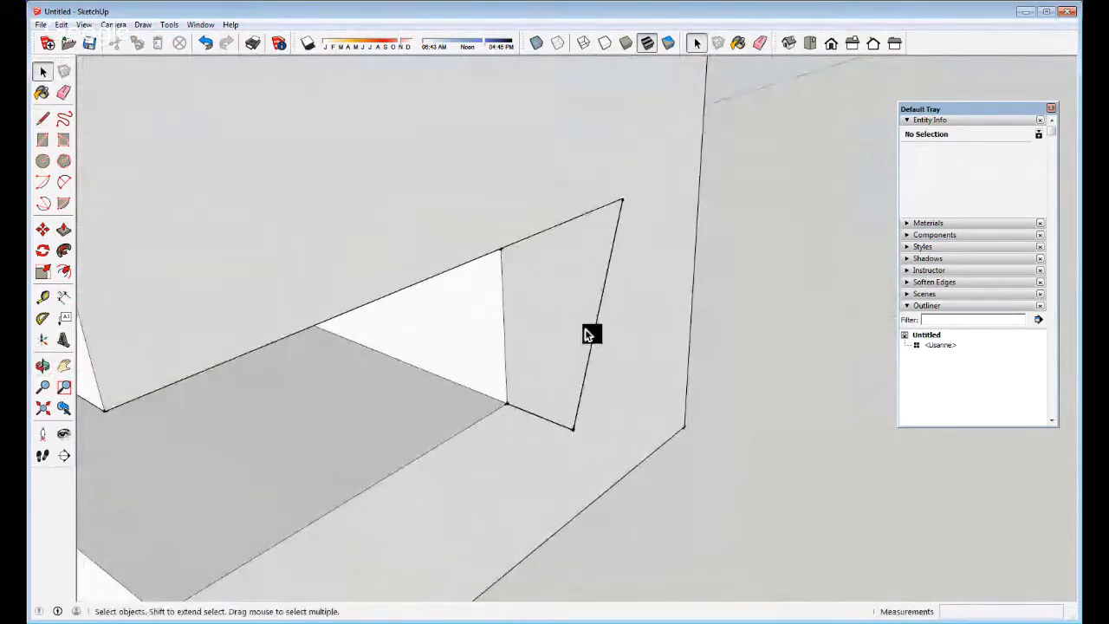
key(l)
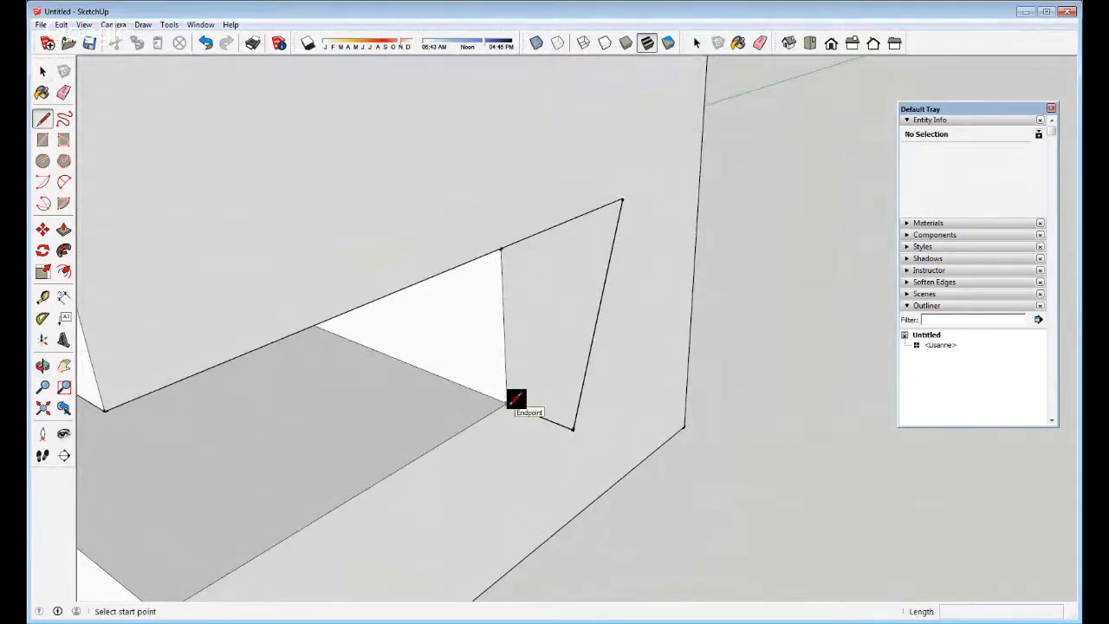
scroll(515, 399, down, 6)
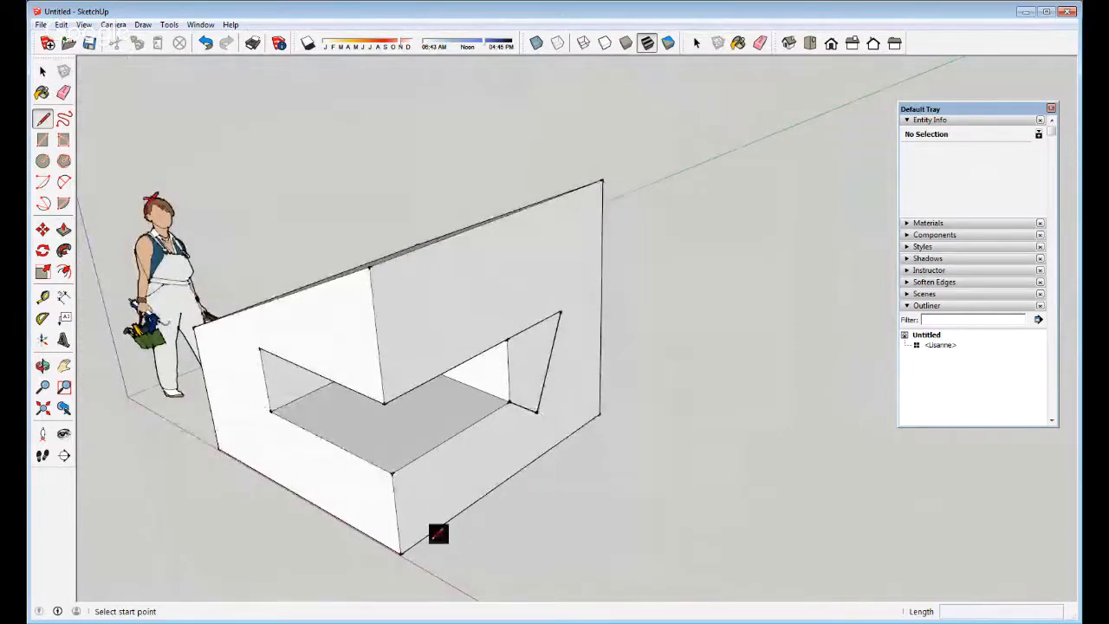
mouse_move(360, 527)
middle_down()
mouse_move(339, 425)
mouse_move(358, 423)
middle_up()
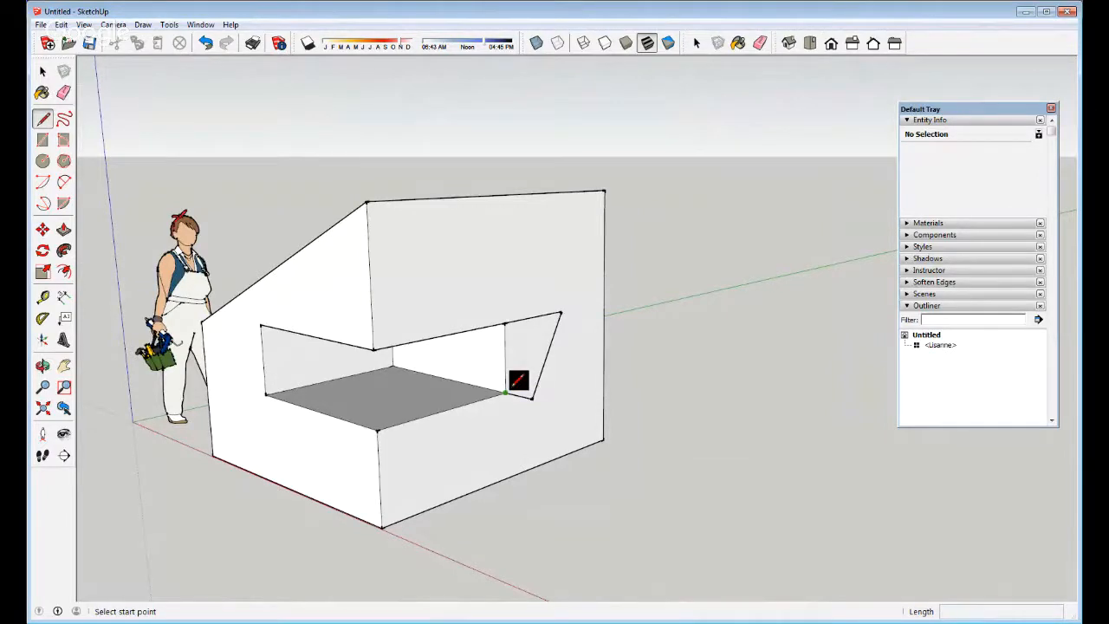
middle_drag(518, 367, 644, 602)
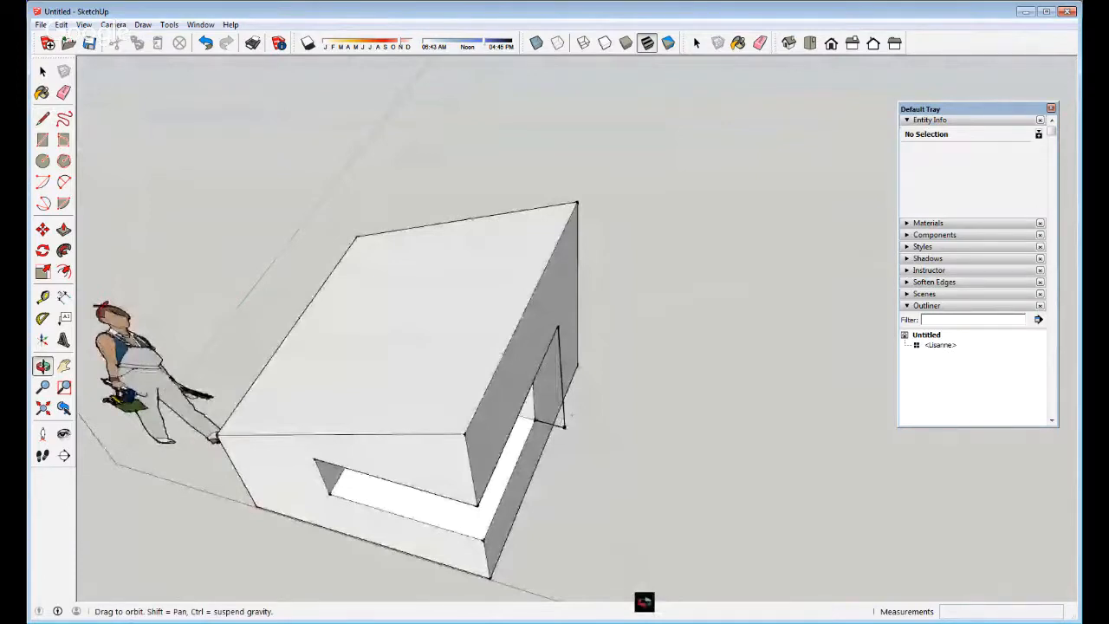
middle_drag(644, 602, 514, 379)
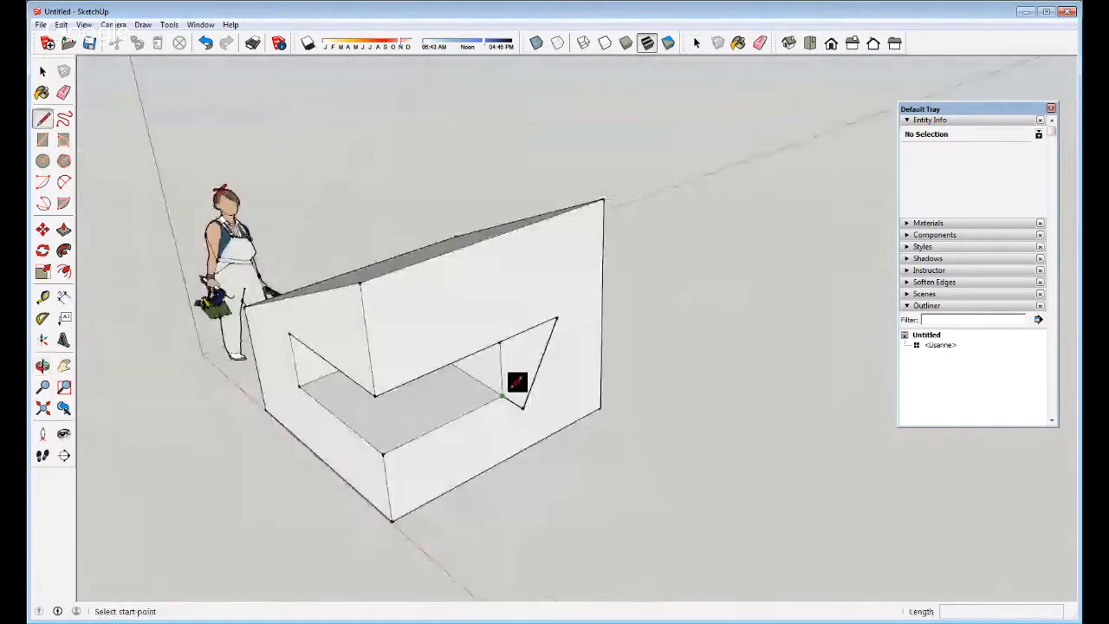
Draw a diagonal across the notch's side wall, splitting it into two triangles
click(558, 319)
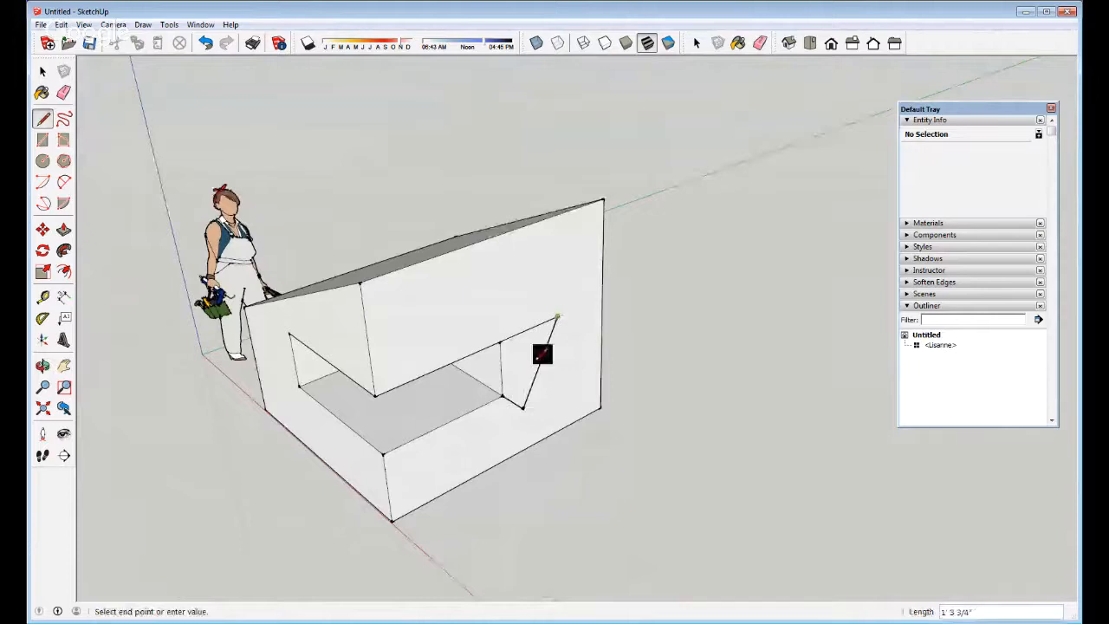
click(505, 397)
middle_drag(468, 468, 481, 321)
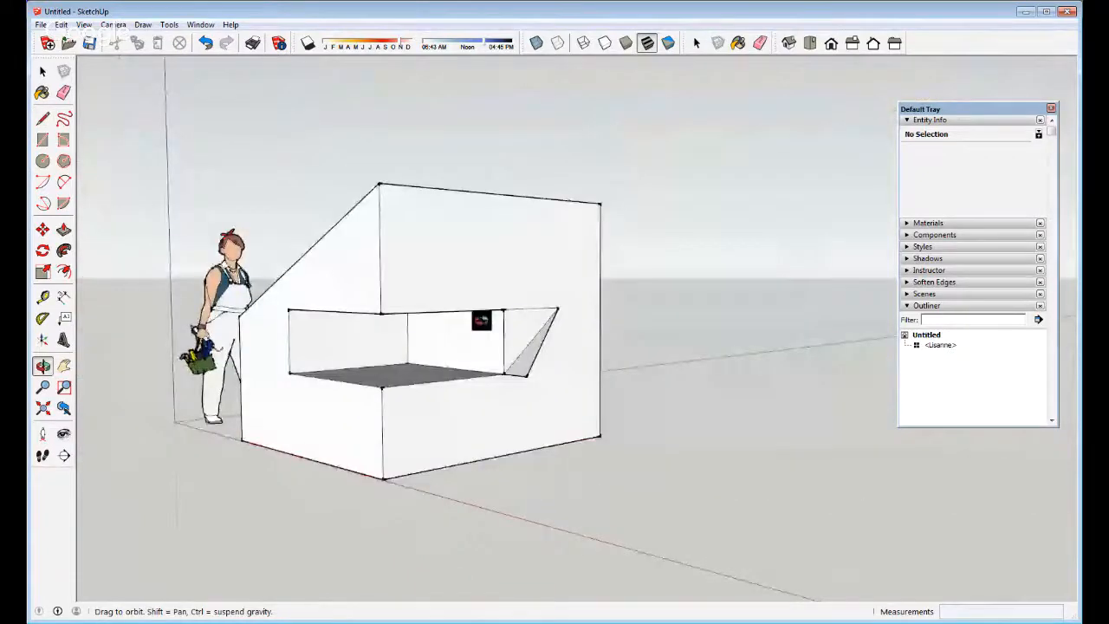
scroll(519, 310, up, 5)
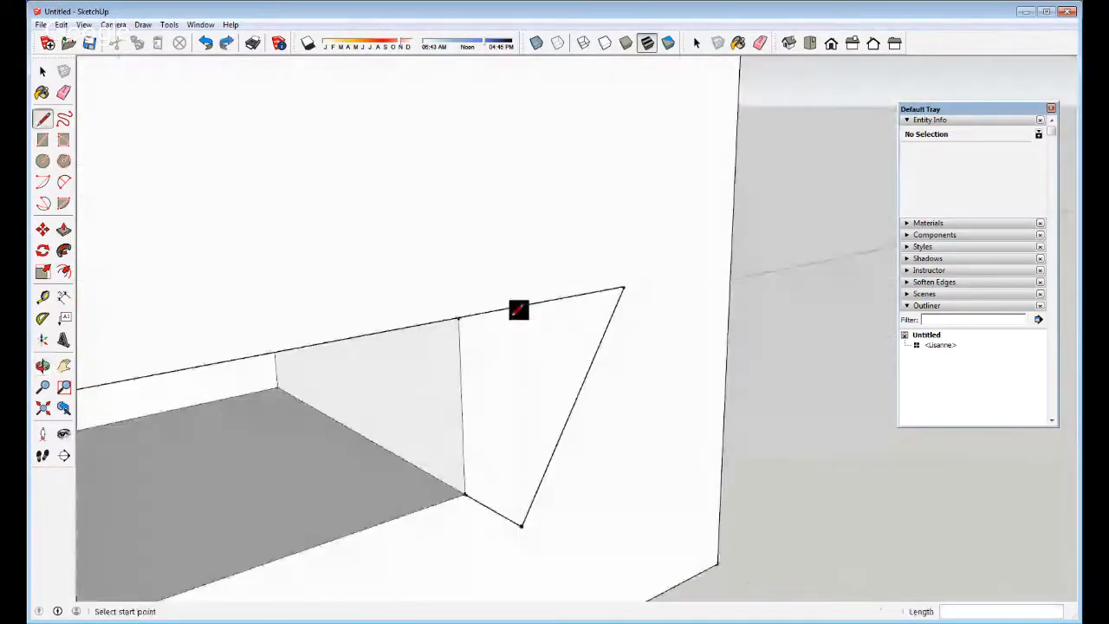
click(466, 493)
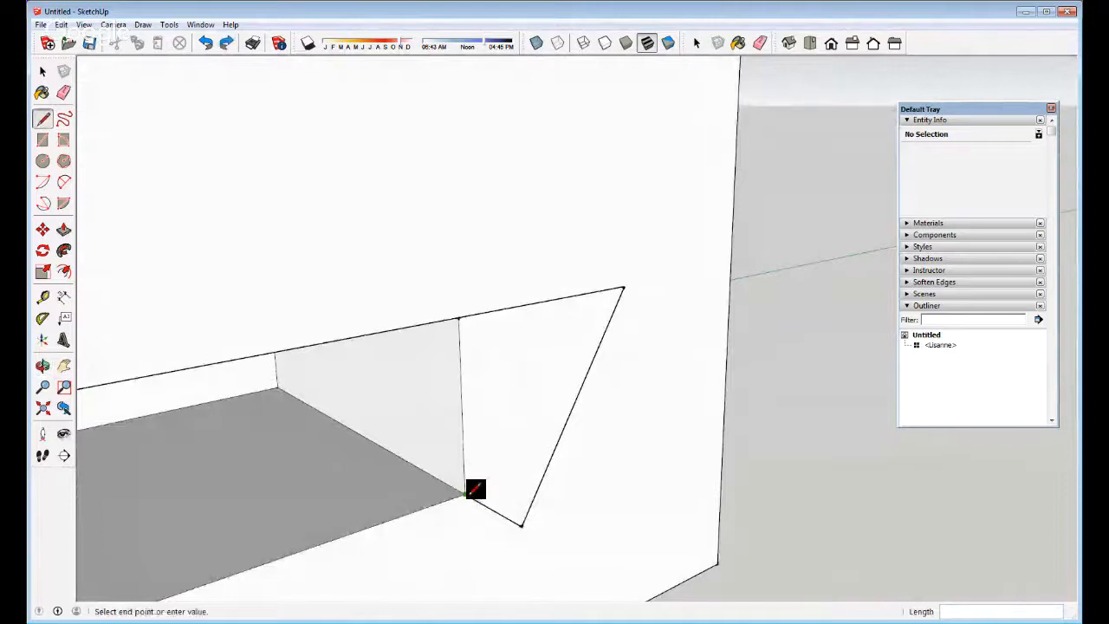
click(622, 290)
Select the upper triangle and push it through to cut a wedge into the box
key(space)
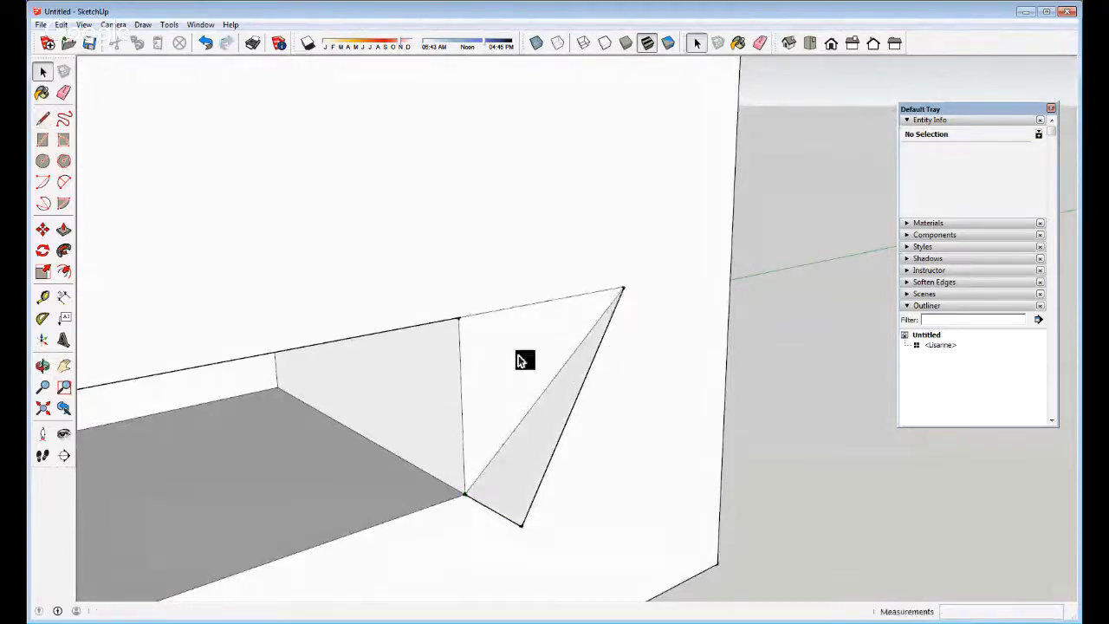
click(521, 357)
click(521, 467)
click(505, 407)
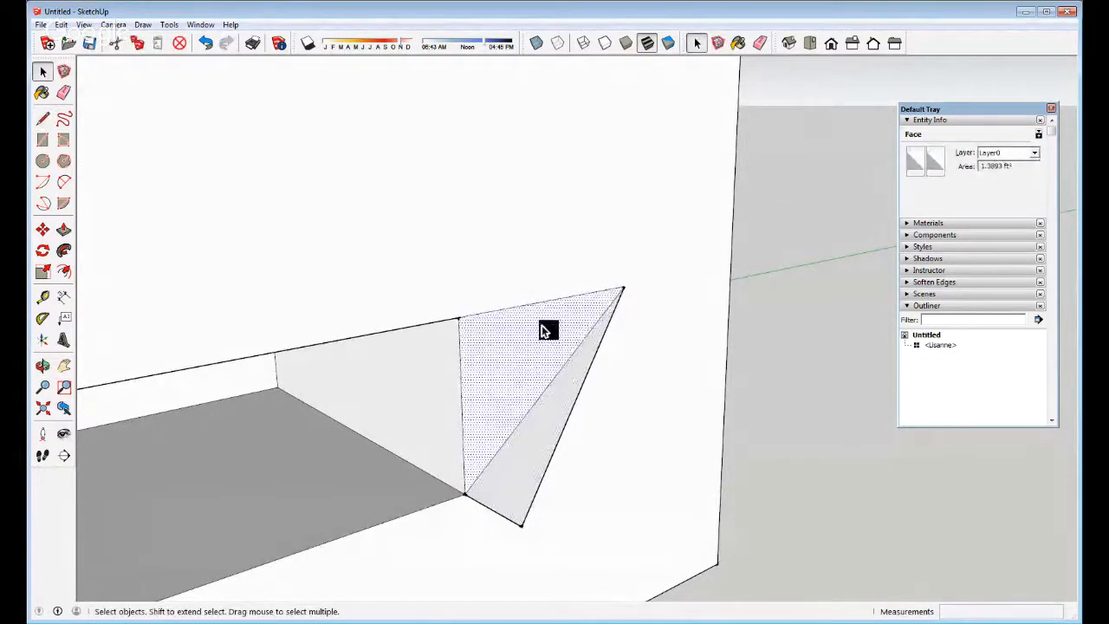
scroll(542, 326, down, 5)
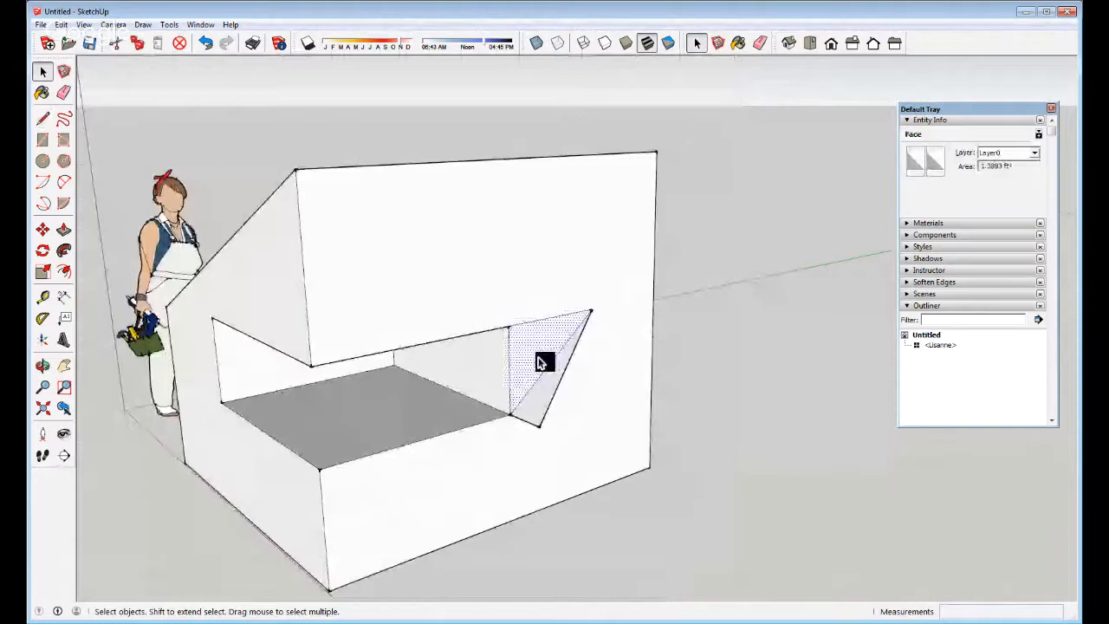
key(p)
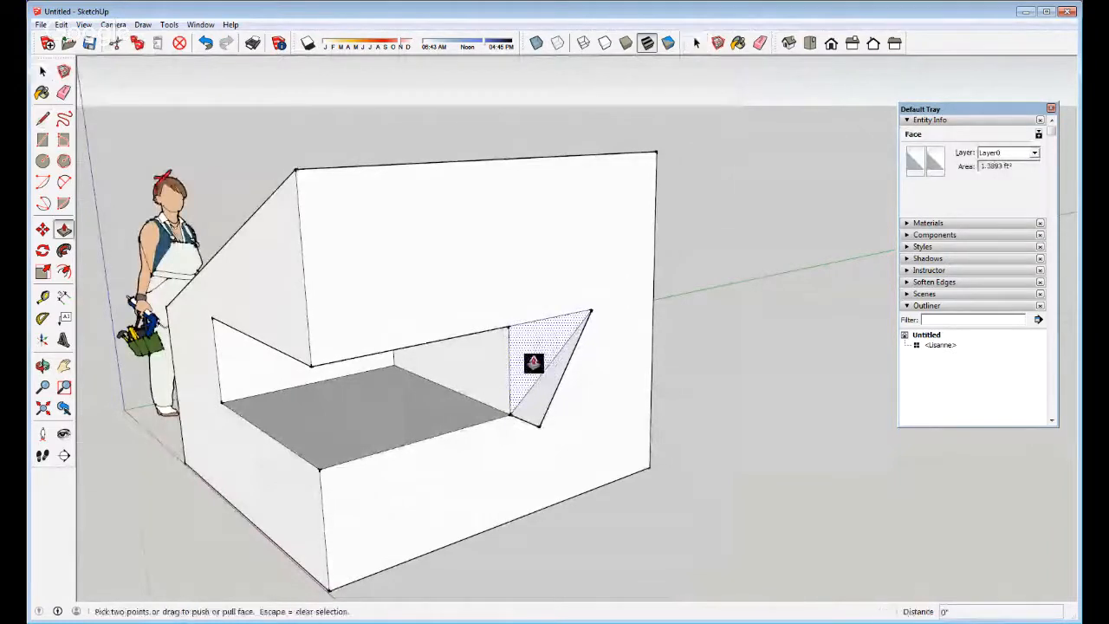
click(526, 367)
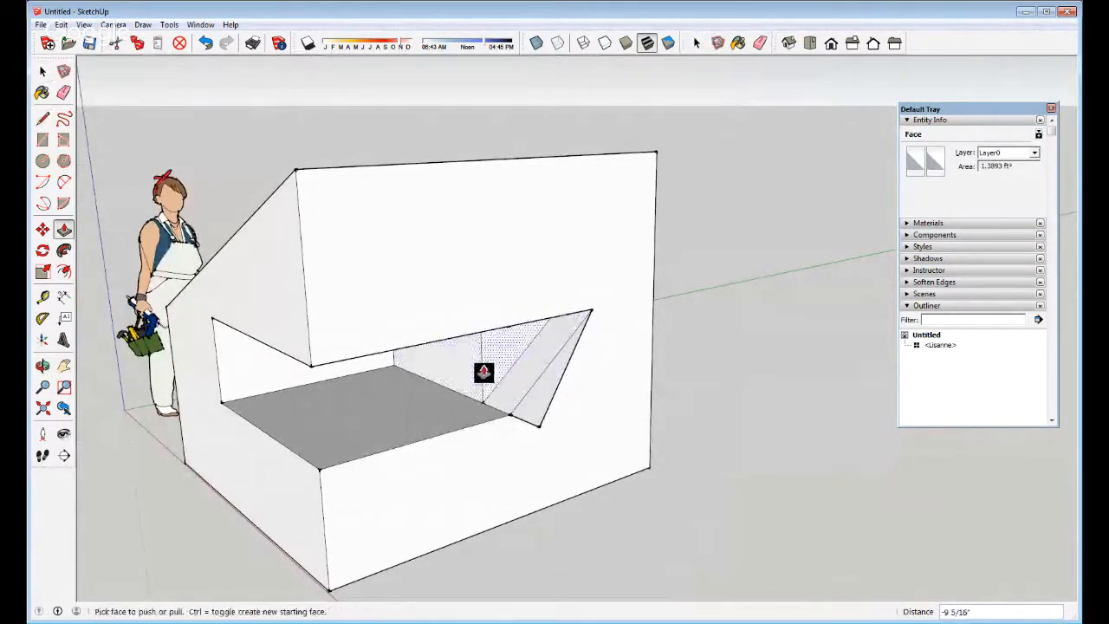
click(545, 406)
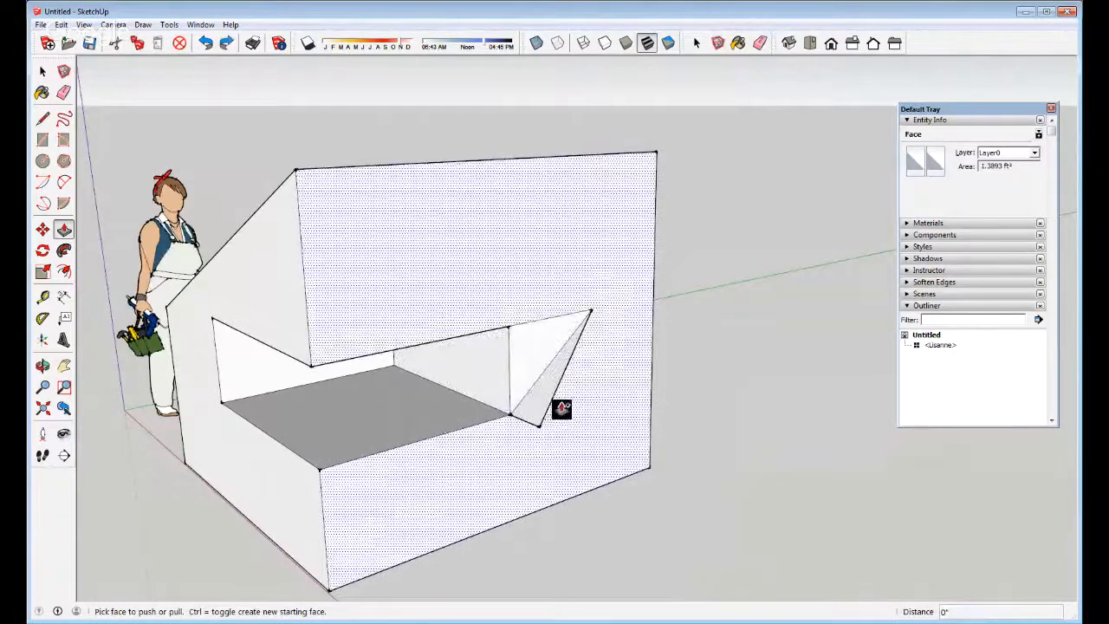
middle_drag(537, 396, 719, 285)
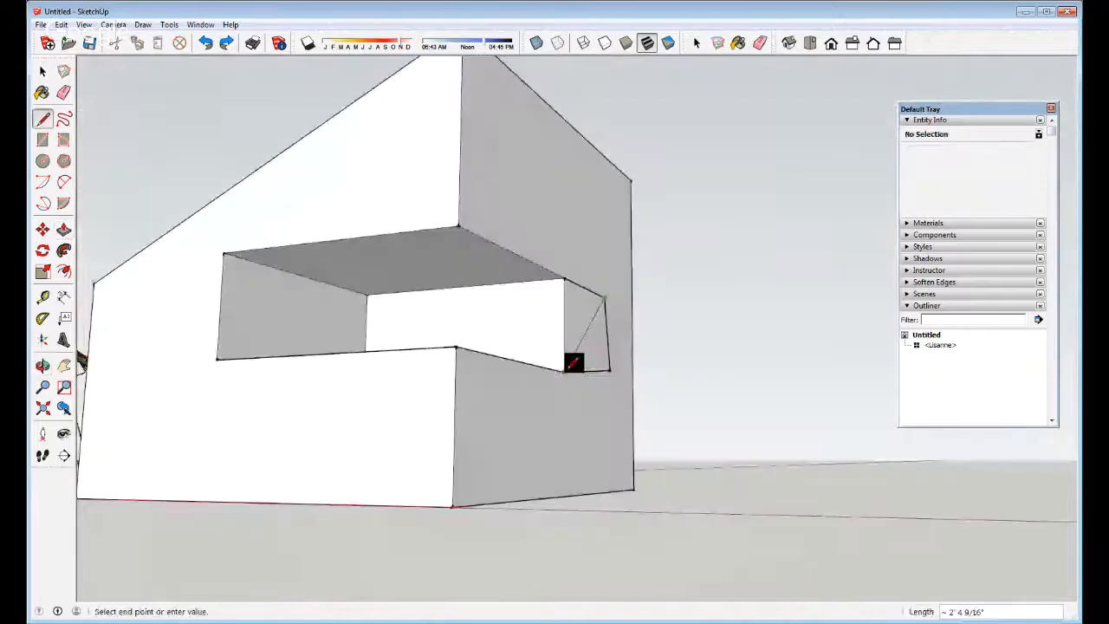
Undo the side cut, front recess and box extrusion until only the flat square remains
key(space)
key(space)
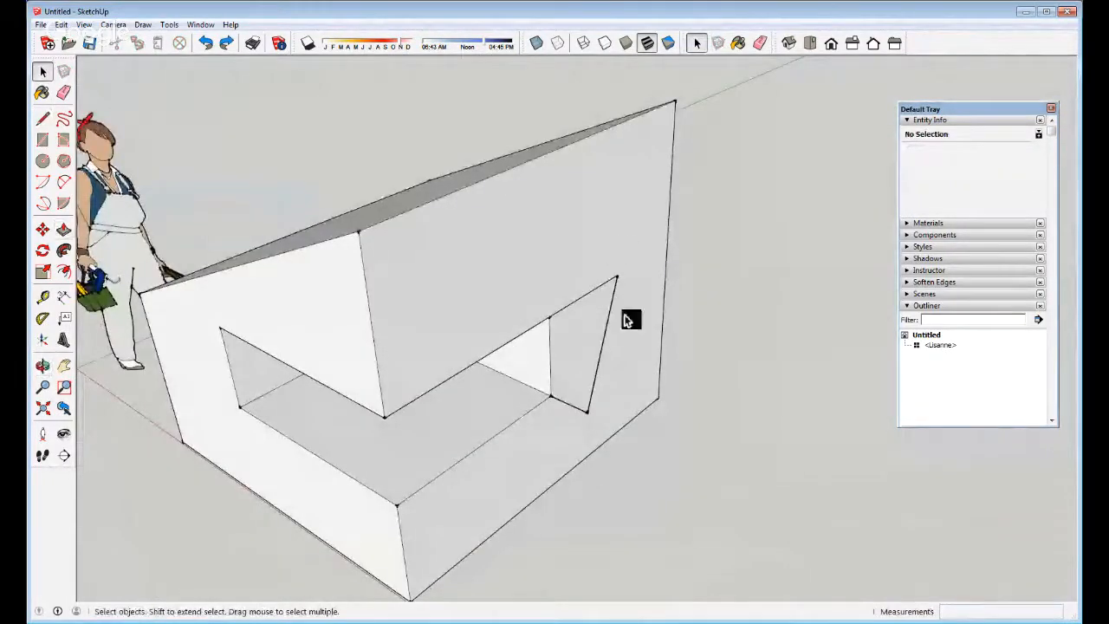
key(ctrl+z)
key(ctrl+z)
key(ctrl+z)
key(ctrl+z)
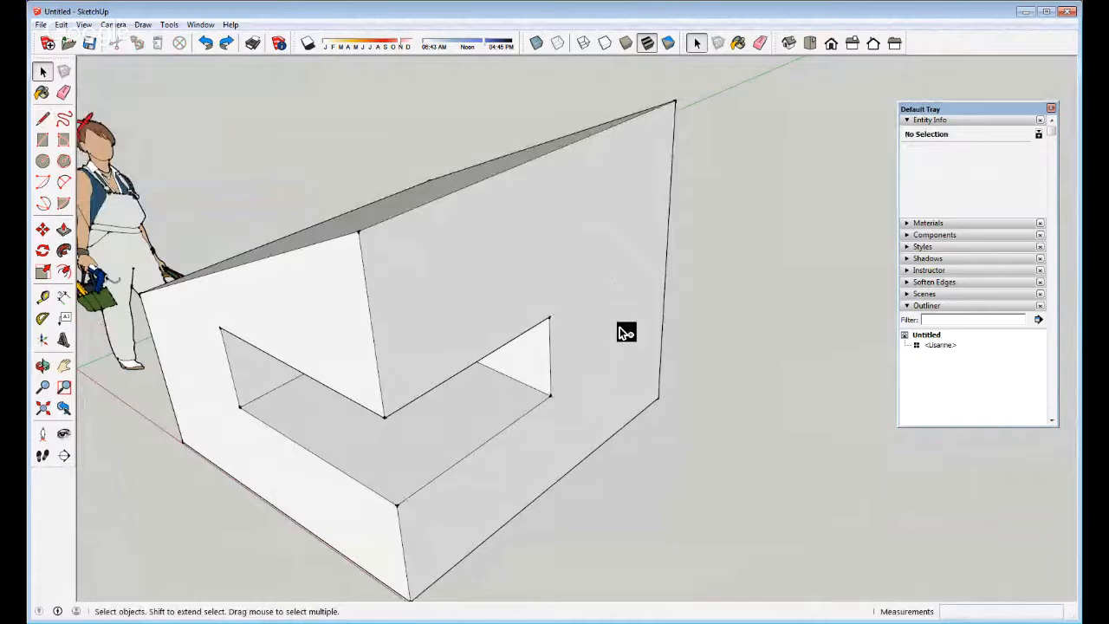
key(ctrl+z)
key(ctrl+z)
key(ctrl+z)
key(ctrl+z)
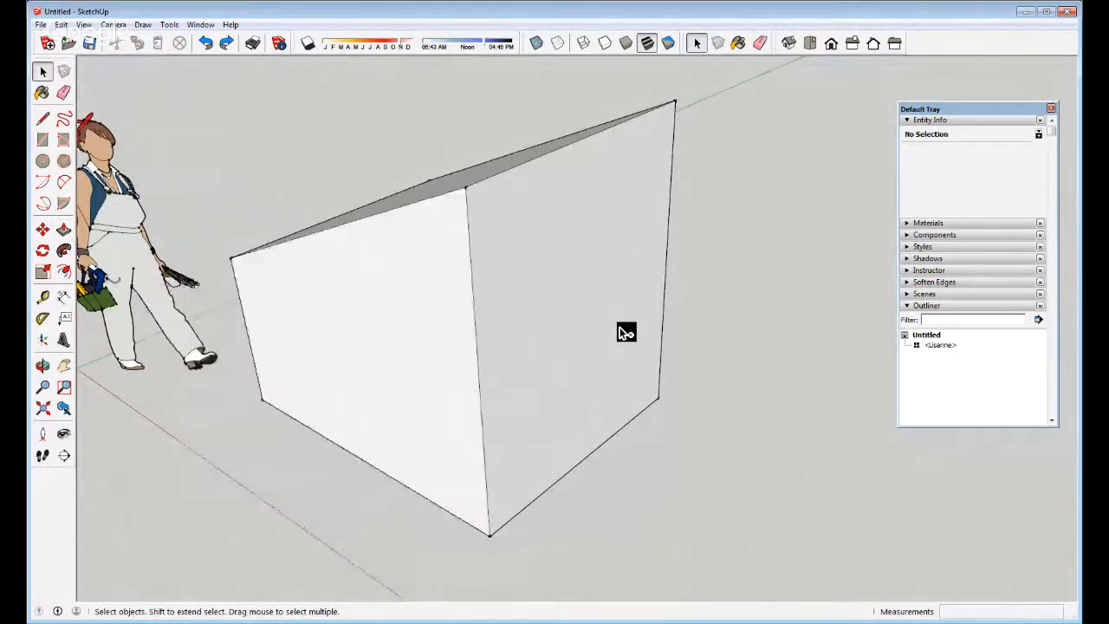
key(ctrl+z)
key(ctrl+z)
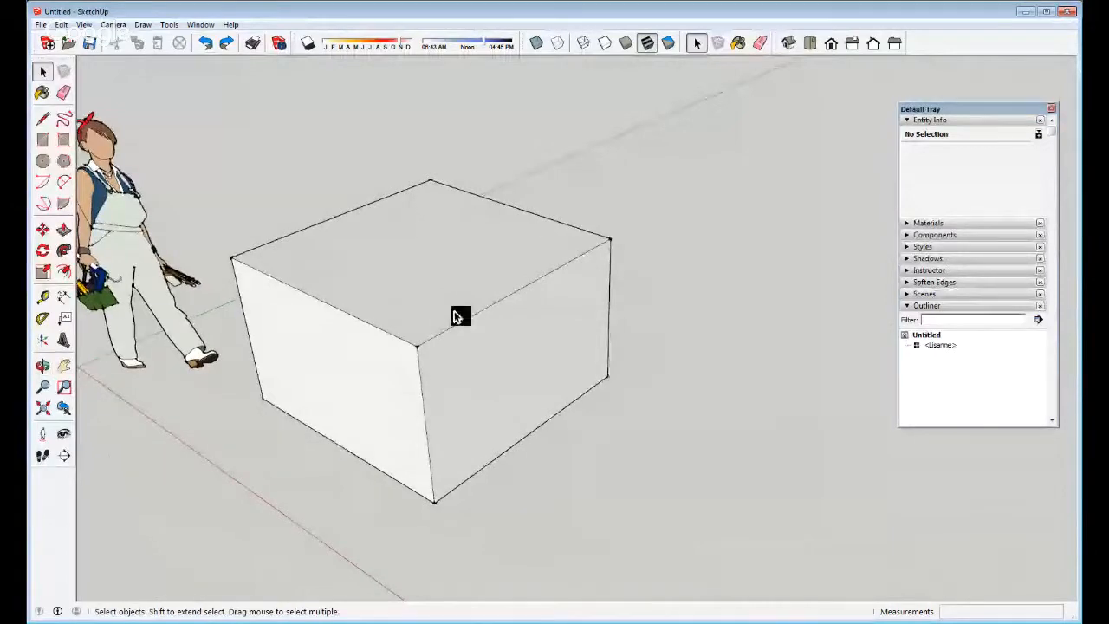
middle_drag(457, 316, 590, 233)
key(ctrl+z)
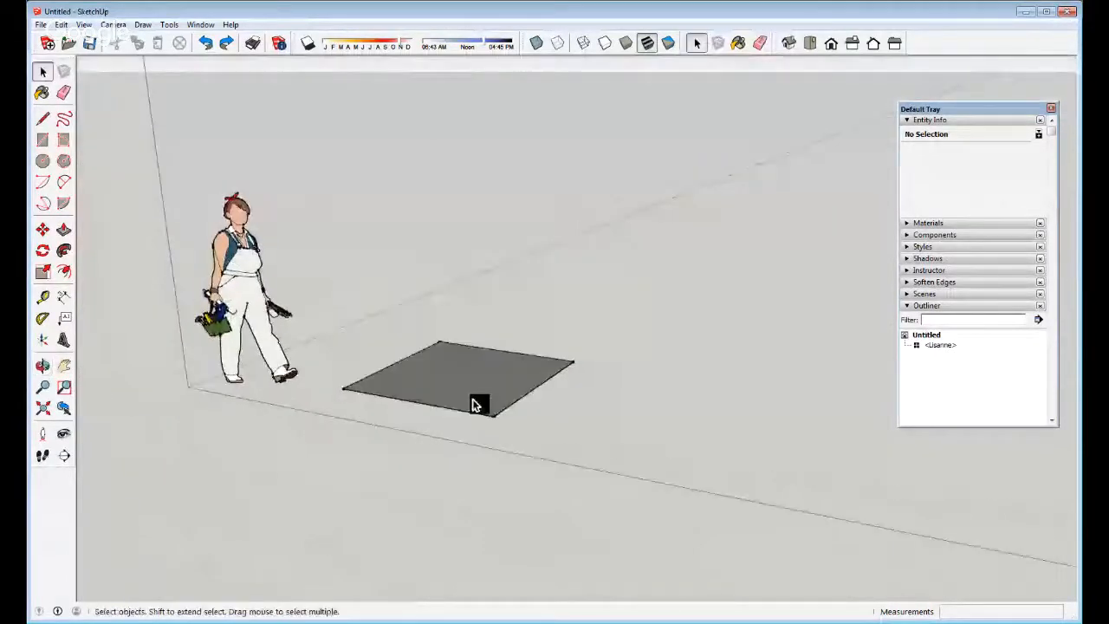
Draw a line between the rectangle's front and left corners
key(l)
click(493, 414)
click(344, 390)
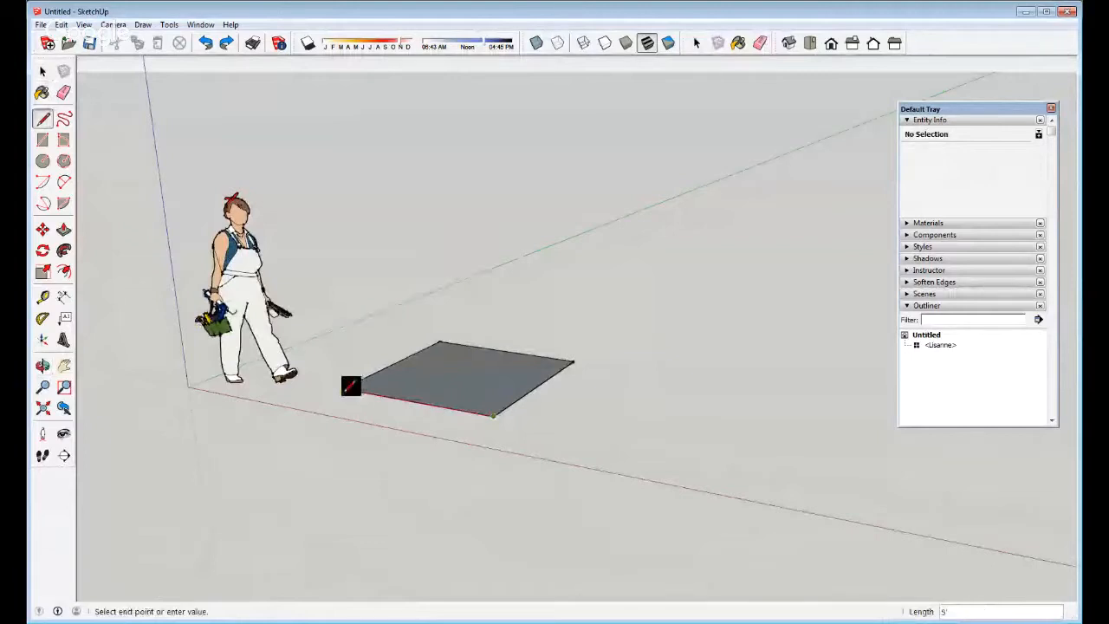
key(space)
Push/Pull the square up 5' into a cube and orbit around it
key(p)
drag(491, 390, 503, 303)
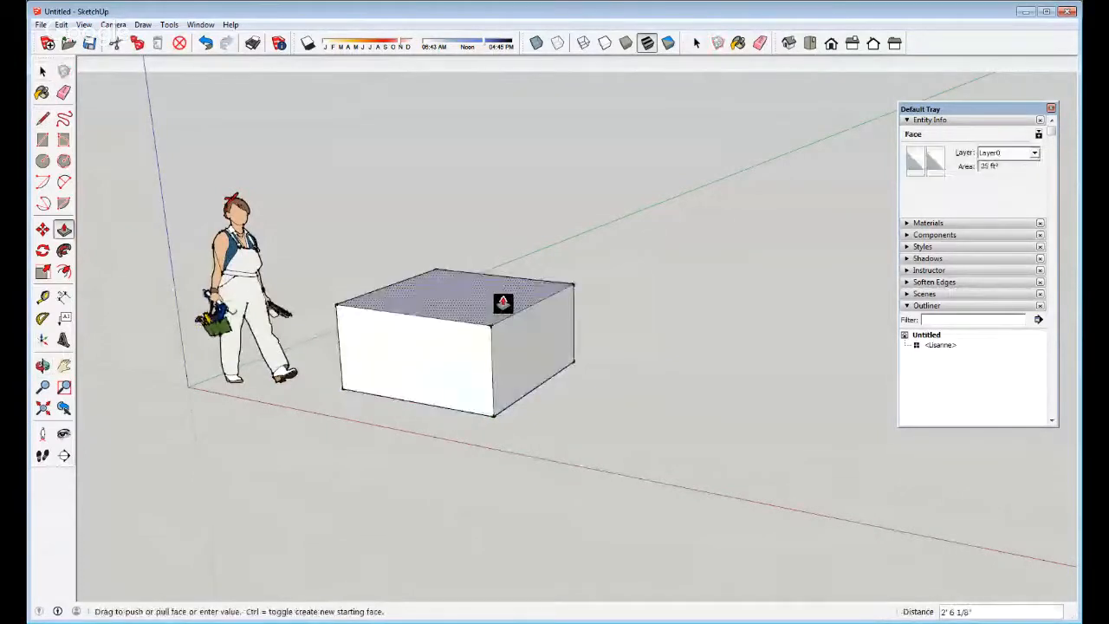
text(5')
key(Return)
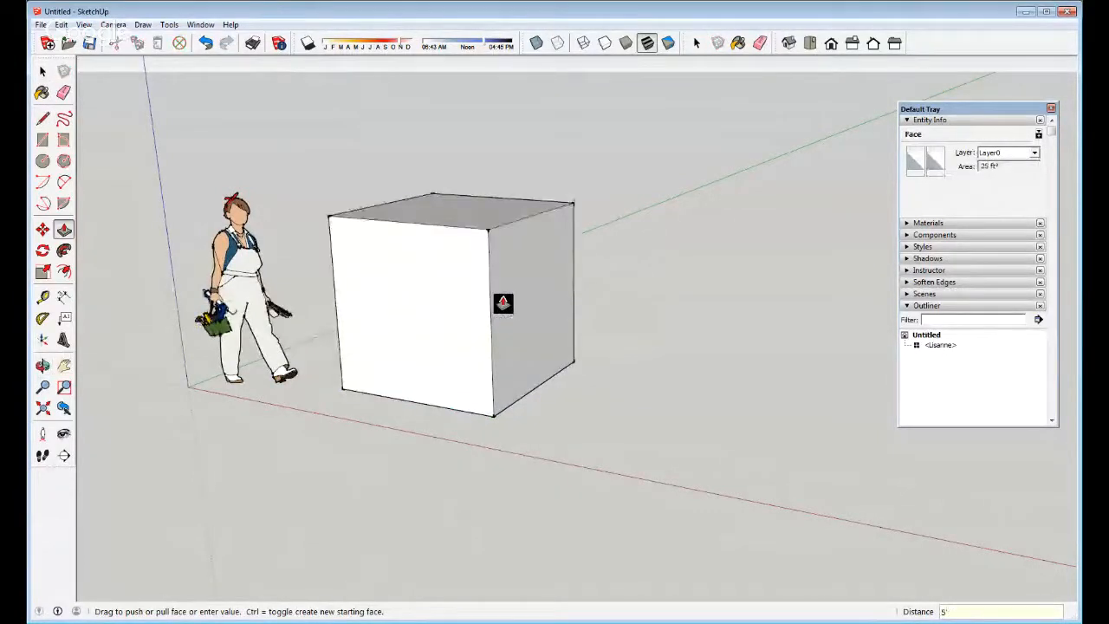
key(space)
middle_drag(535, 292, 430, 327)
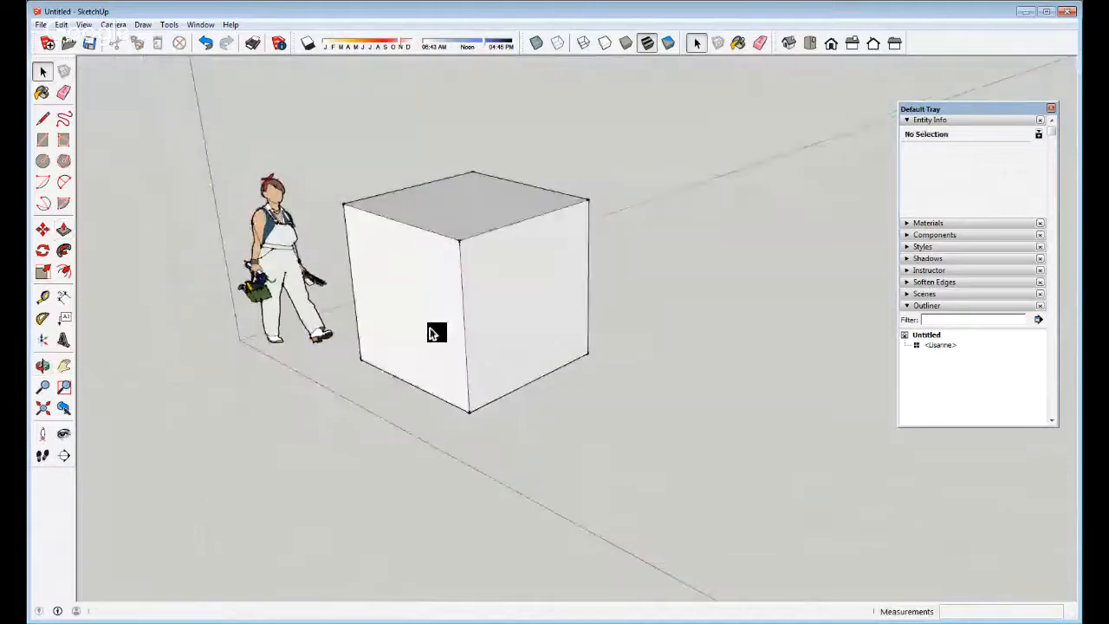
scroll(346, 218, up, 1)
middle_drag(346, 223, 456, 344)
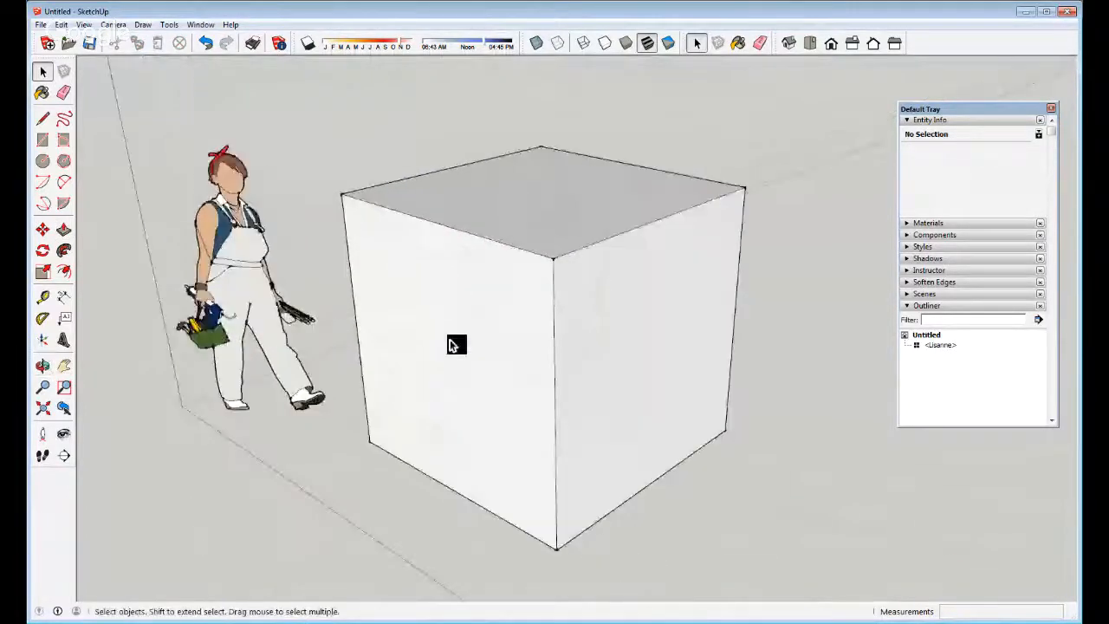
middle_drag(329, 376, 547, 244)
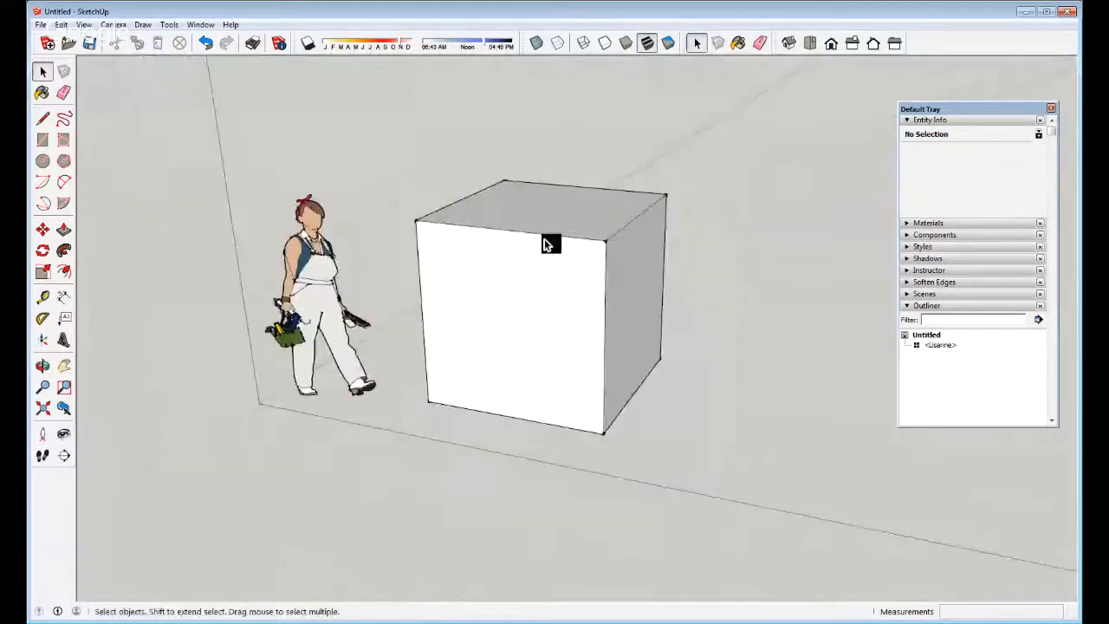
Select the whole 5' cube, all 18 faces and edges, starting from its front face
click(515, 278)
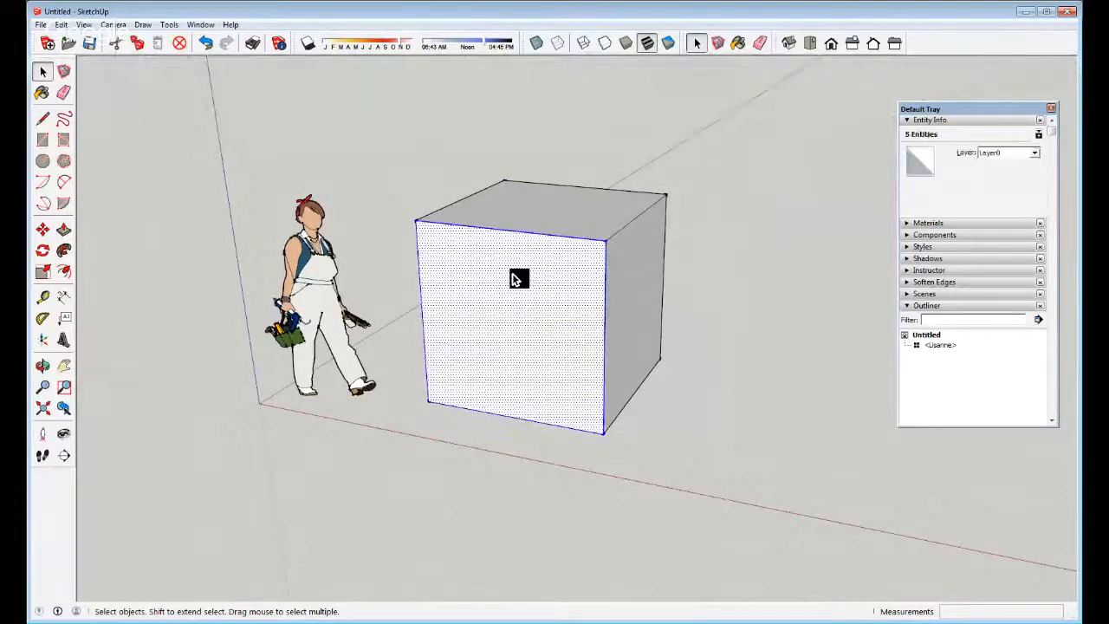
triple_click(515, 278)
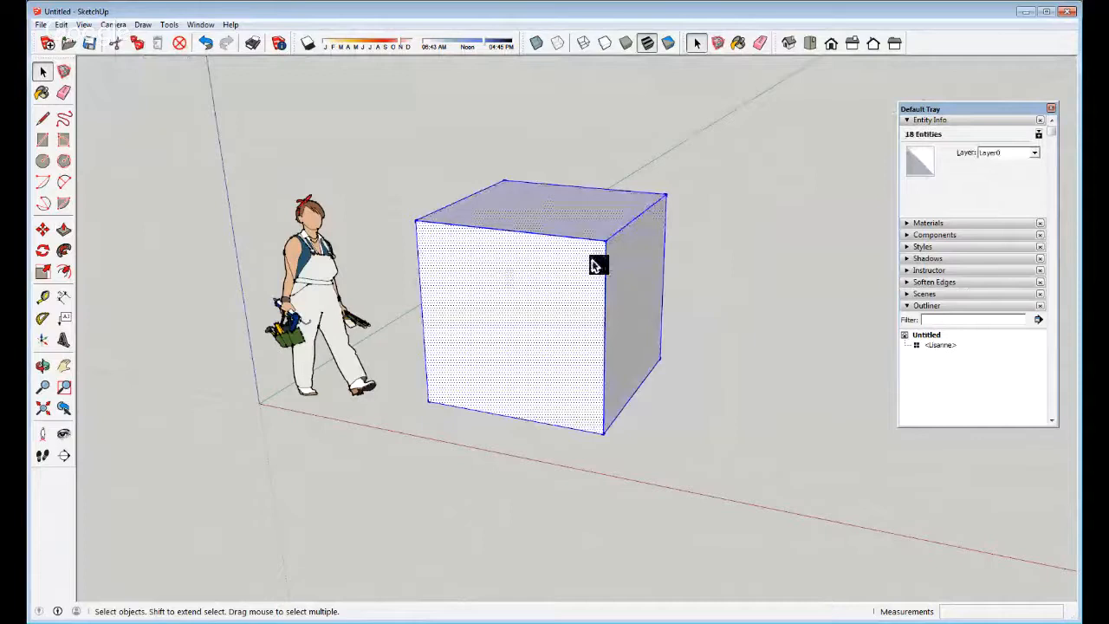
click(532, 289)
click(624, 535)
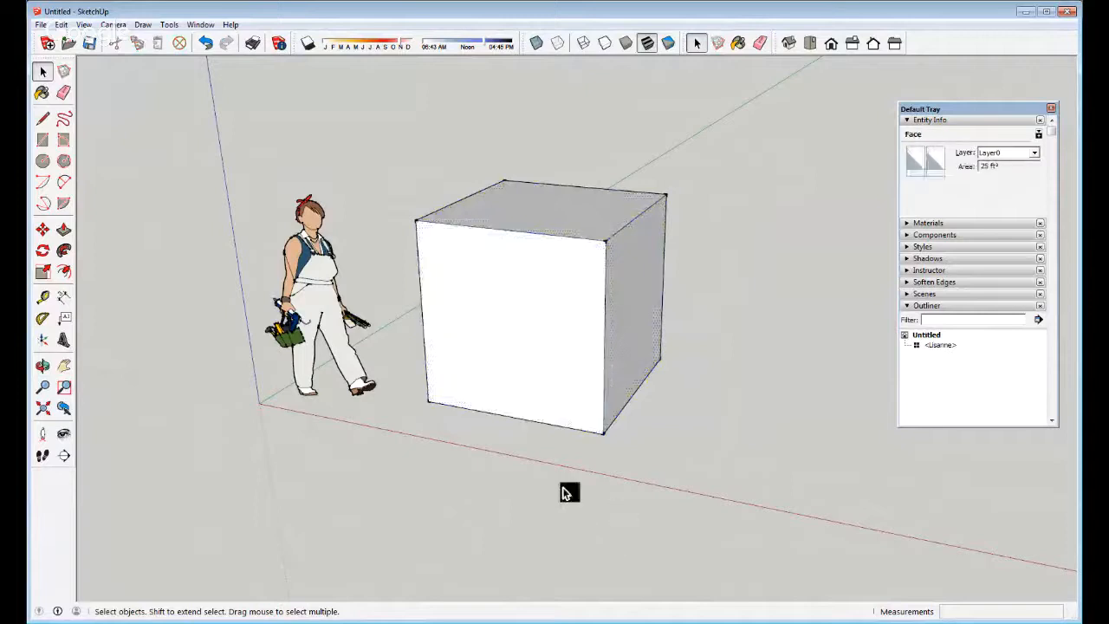
click(511, 312)
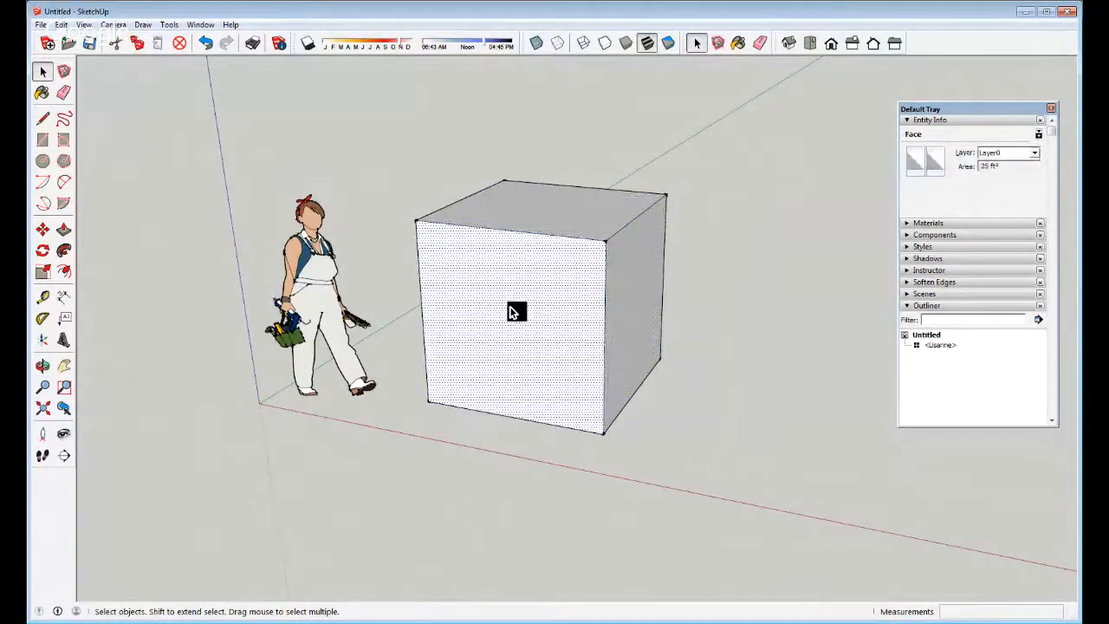
double_click(513, 312)
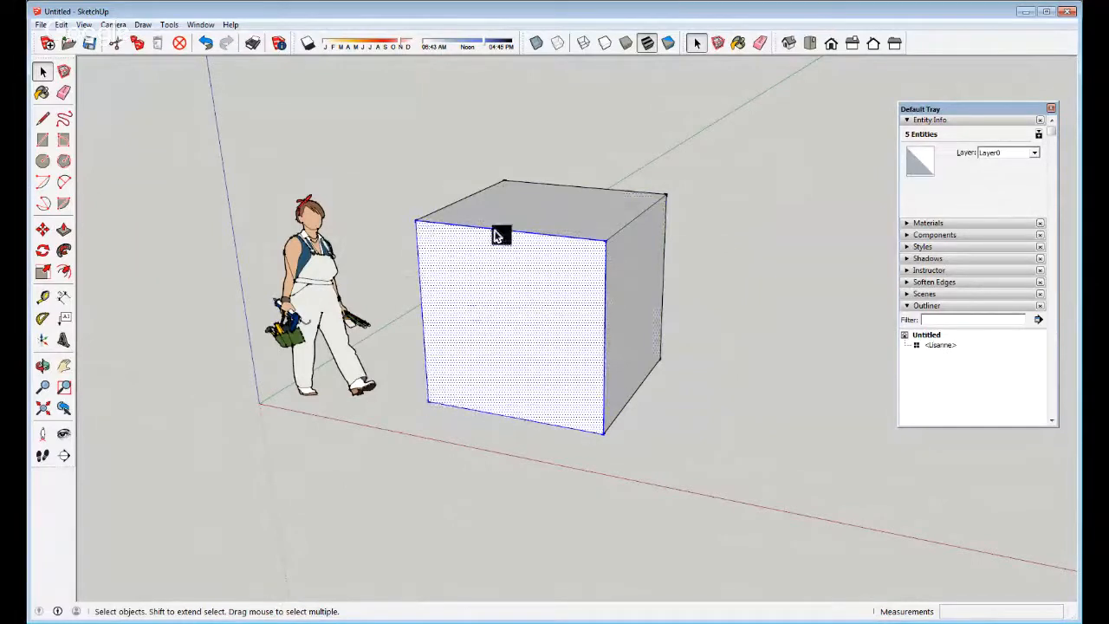
triple_click(541, 304)
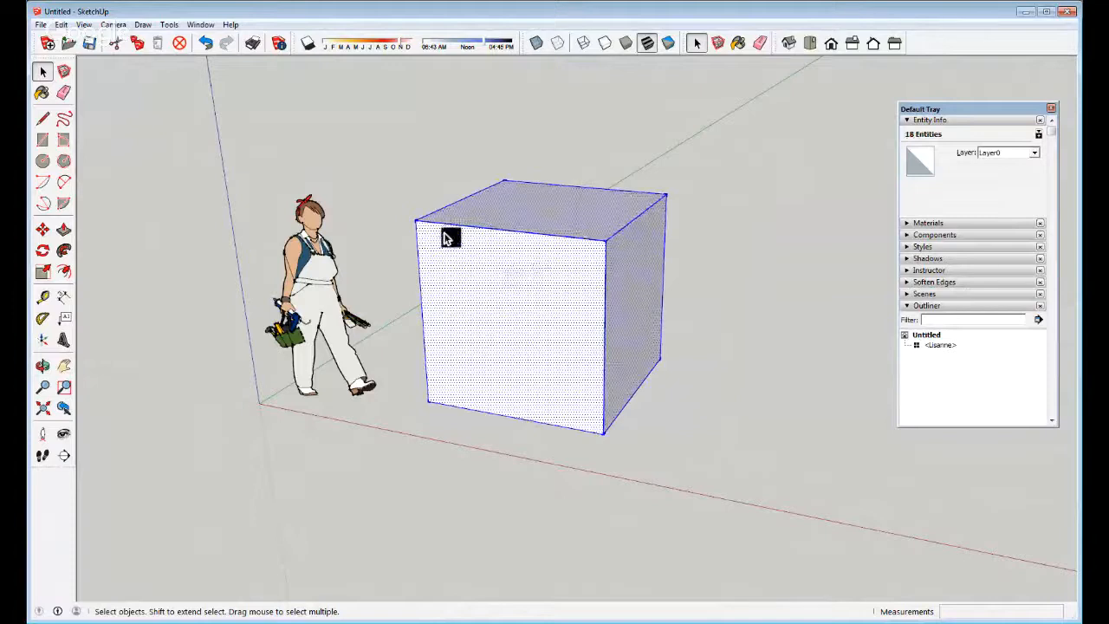
Group the selected cube with Make Group from its context menu, then deselect it
right_click(502, 265)
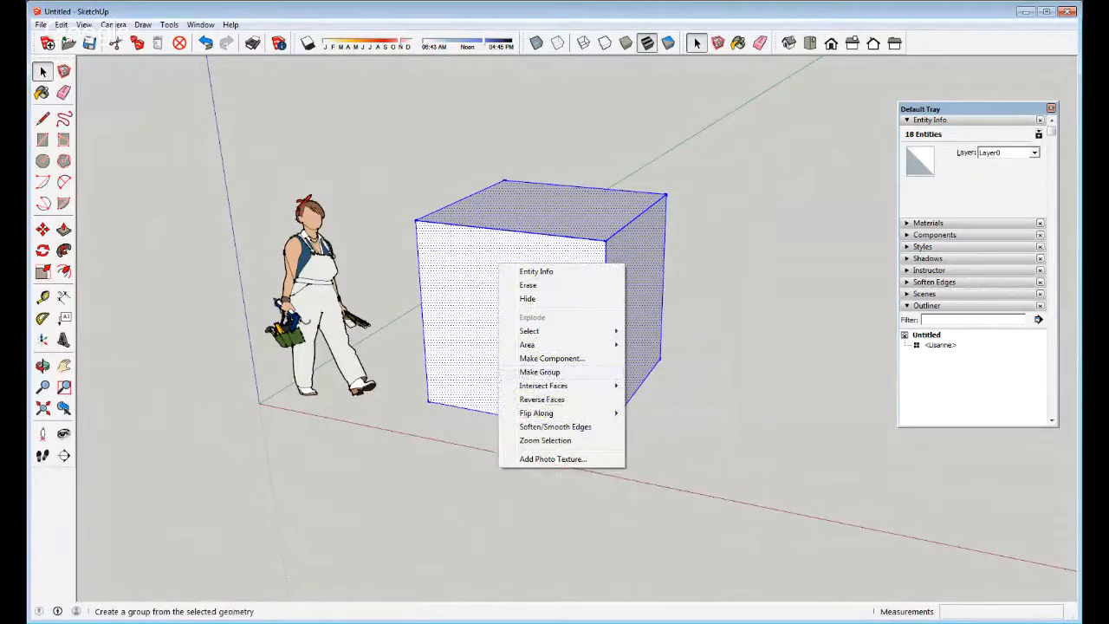
click(539, 372)
middle_drag(656, 215, 602, 321)
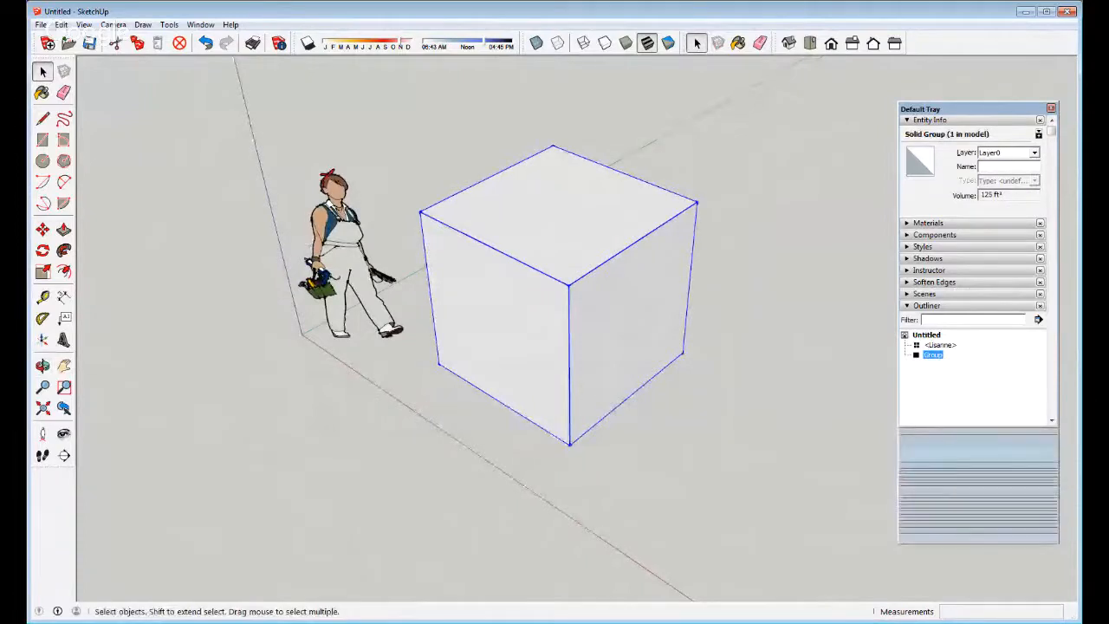
click(705, 391)
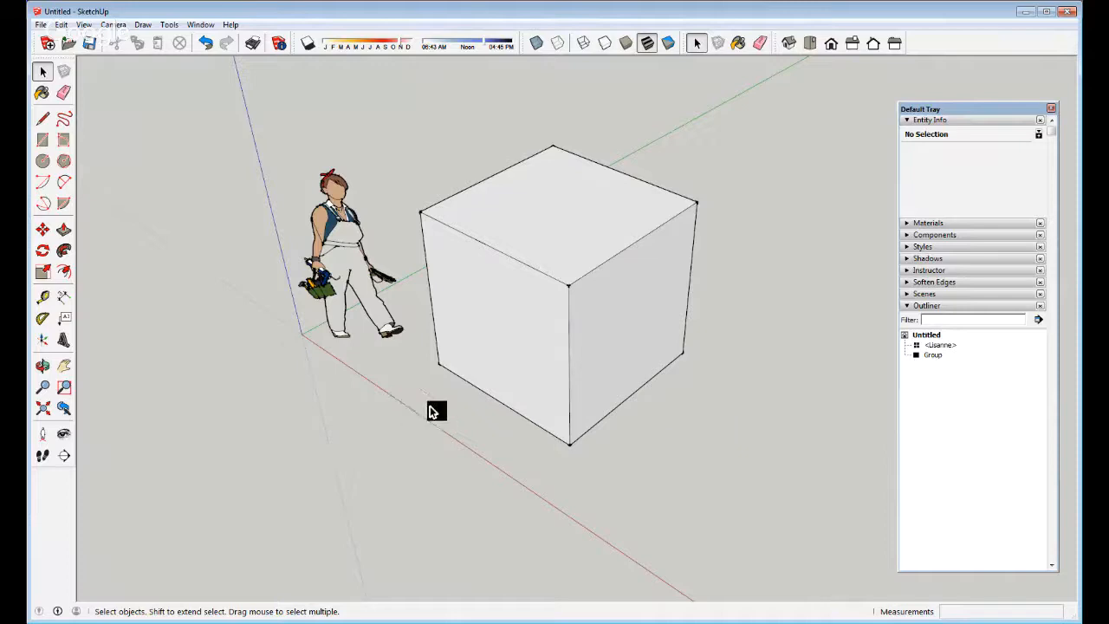
key(o)
drag(584, 366, 533, 319)
key(space)
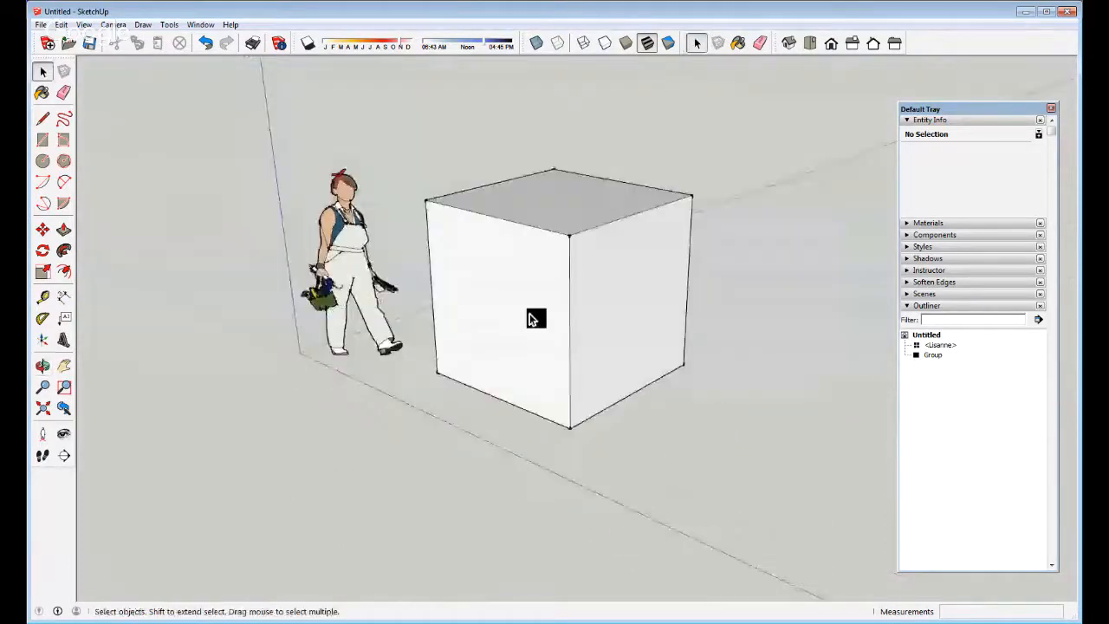
scroll(534, 319, down, 2)
click(582, 356)
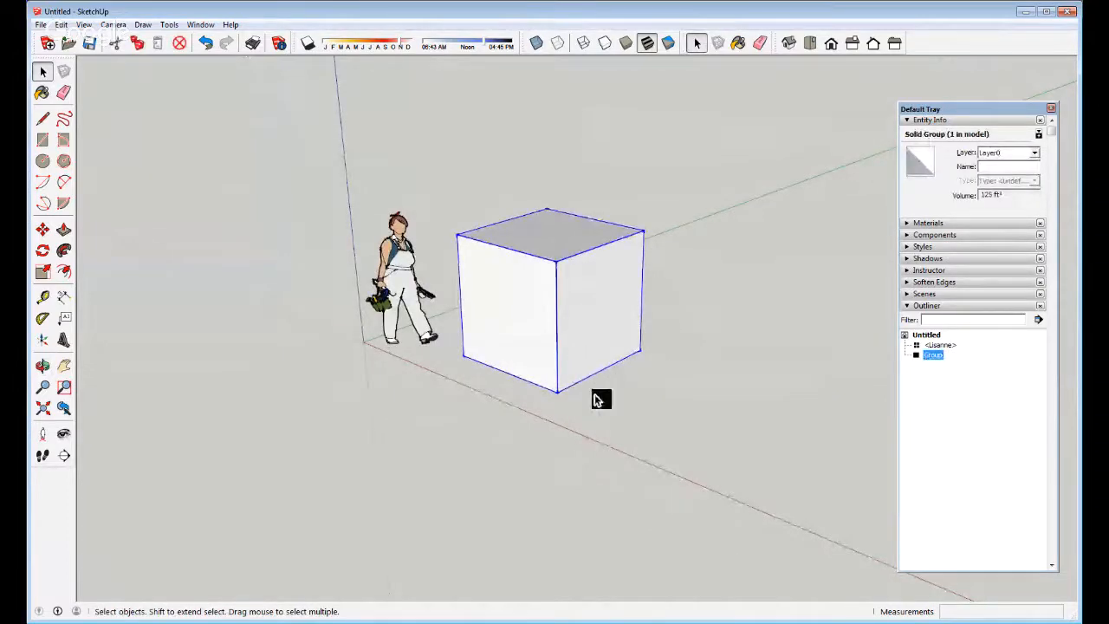
middle_drag(595, 260, 564, 379)
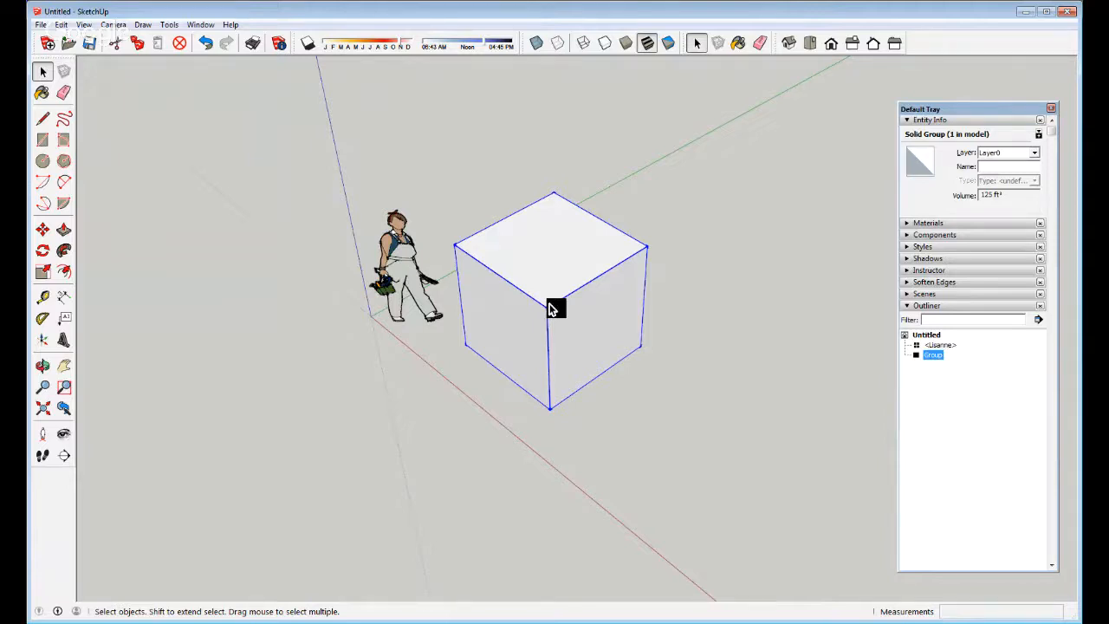
key(o)
click(832, 43)
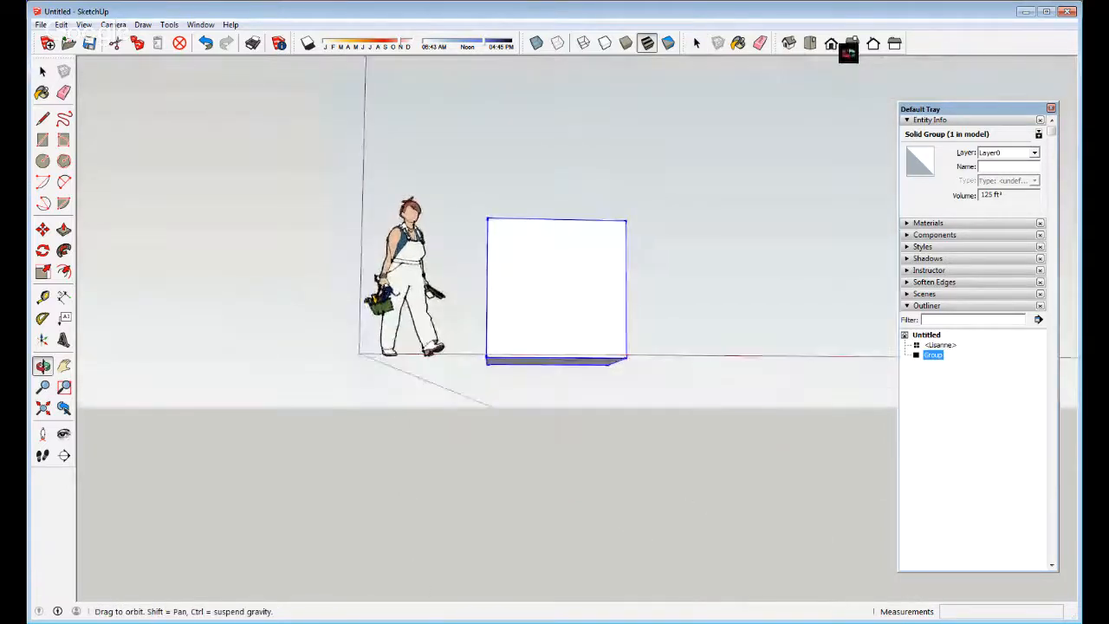
drag(659, 113, 483, 401)
key(space)
key(l)
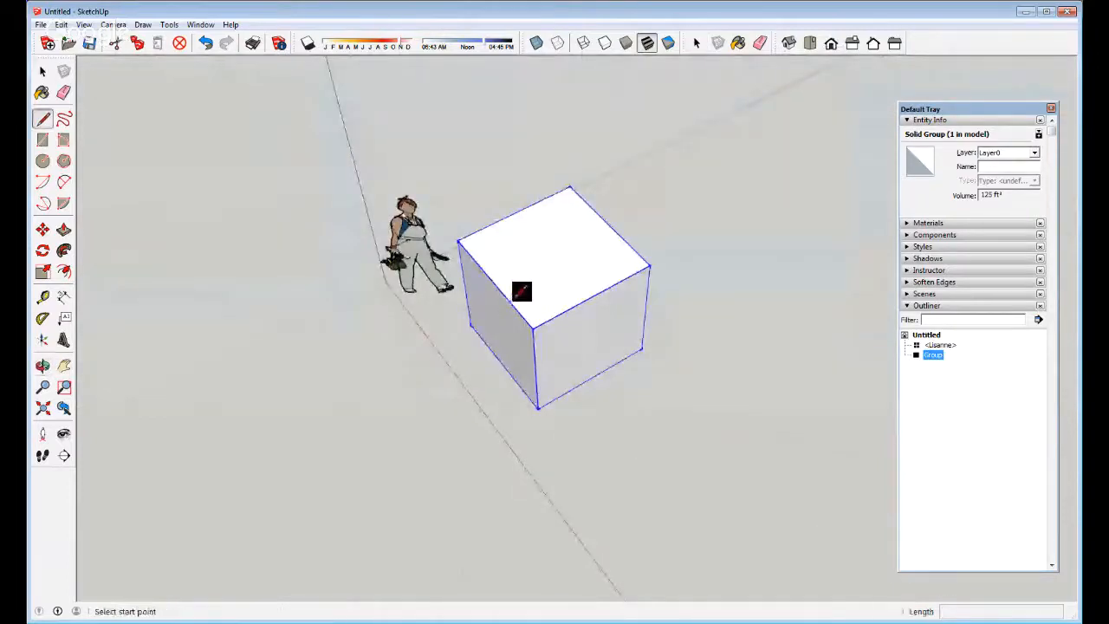
key(space)
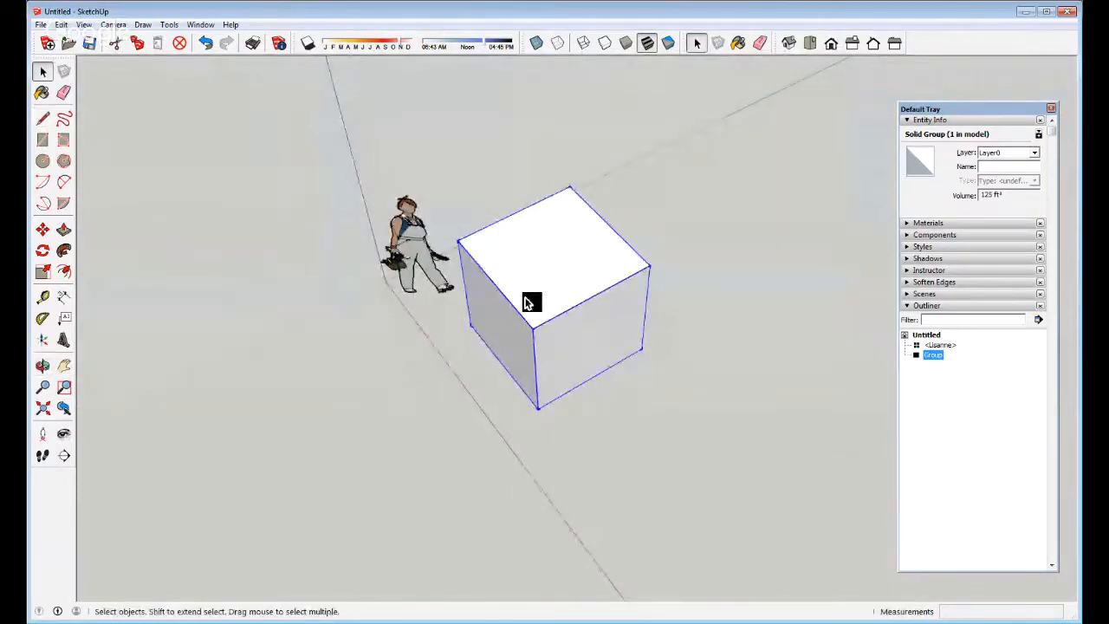
Inside the cube group, split the top with a line, push the front down and pull the rear up
double_click(529, 301)
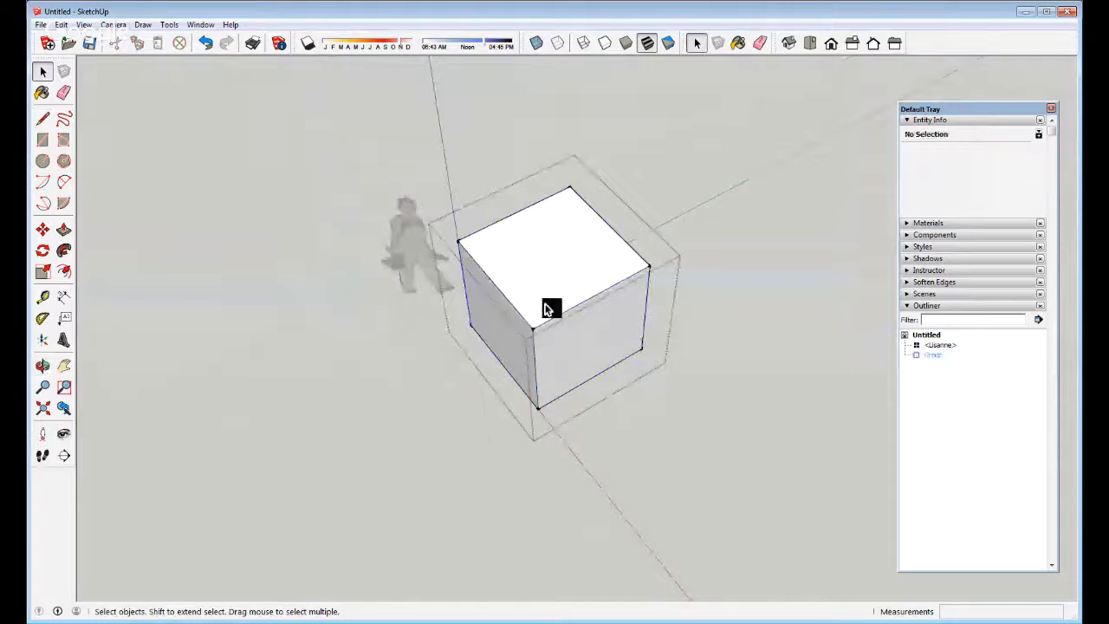
key(l)
click(515, 308)
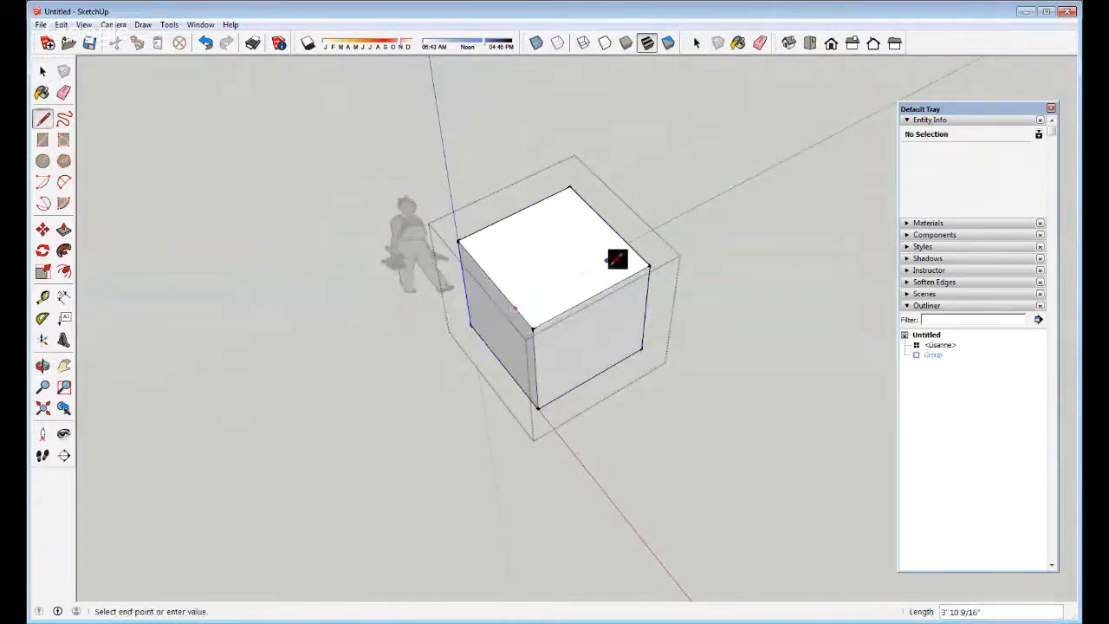
click(598, 215)
key(p)
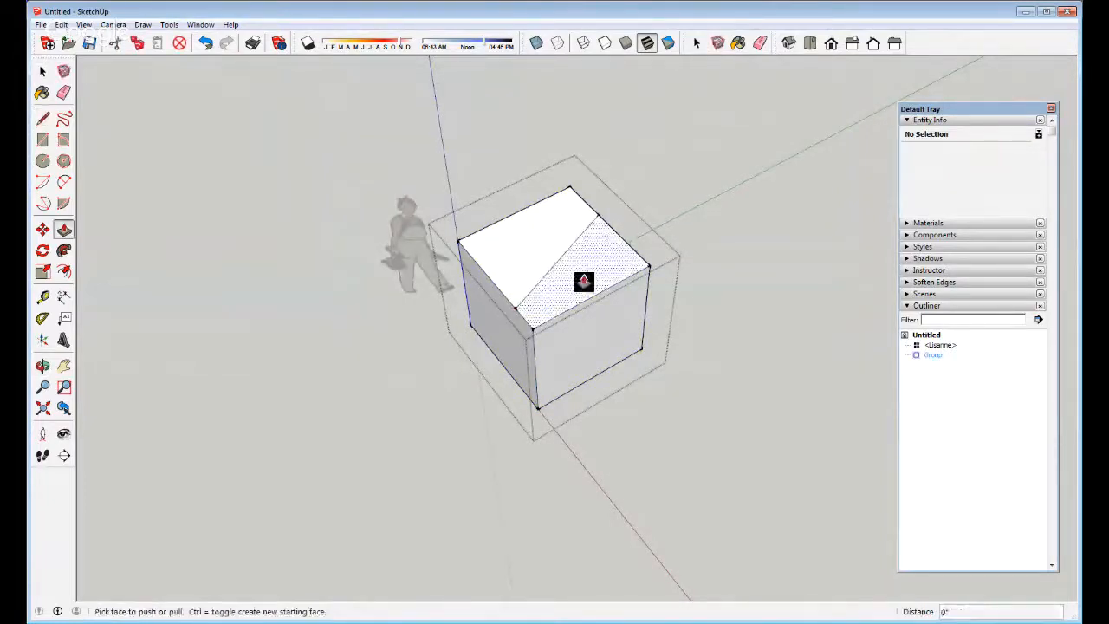
drag(585, 285, 543, 303)
key(l)
key(p)
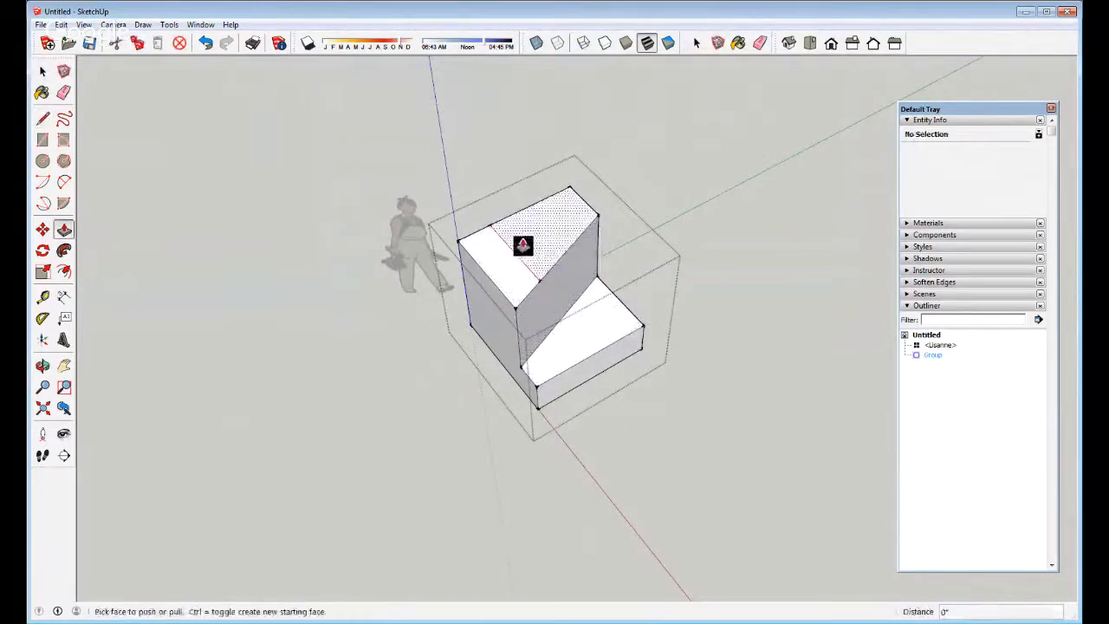
drag(525, 240, 526, 169)
key(space)
Split the tall block's top with an edge and raise the front triangle into a sloping wedge
key(l)
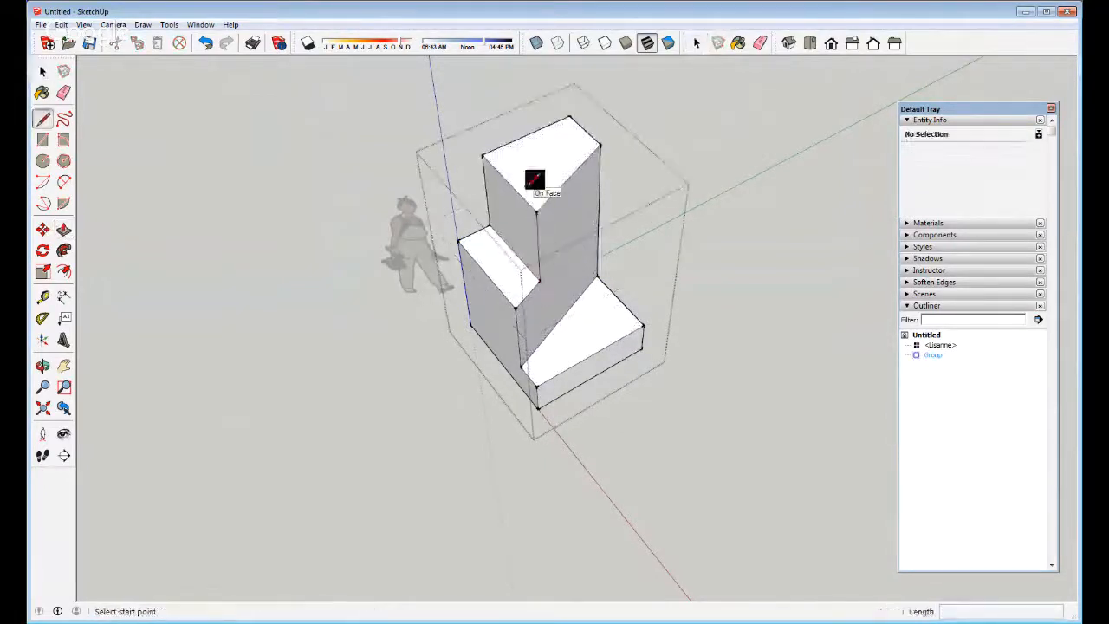
click(510, 184)
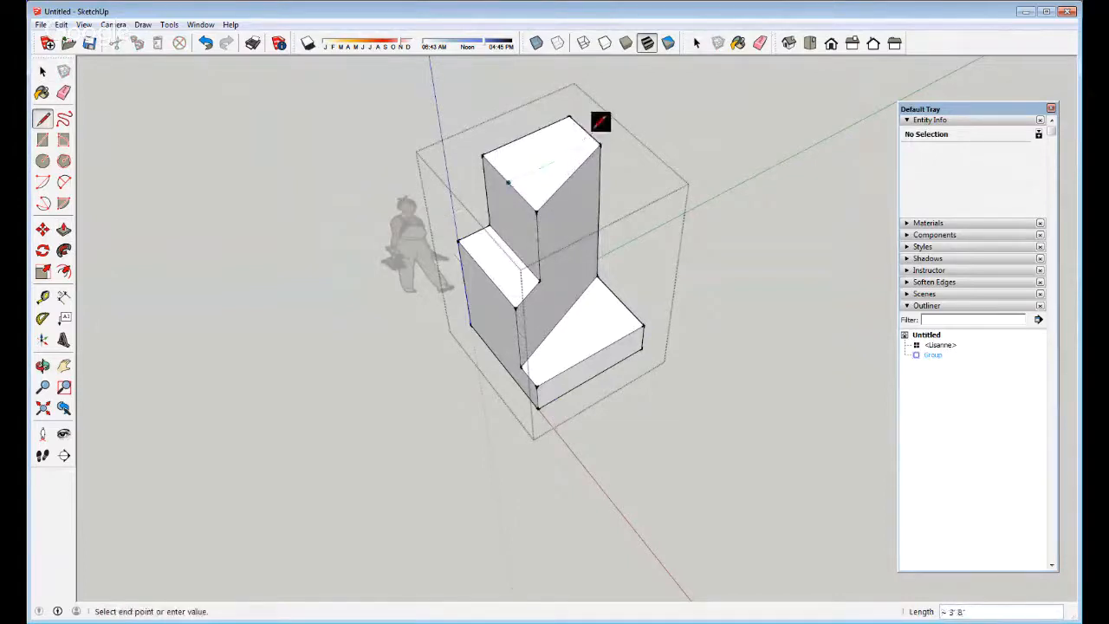
click(597, 141)
key(p)
click(546, 182)
click(532, 115)
middle_drag(507, 247, 444, 320)
Close the group edit and orbit to a frontal view of the chair shape
key(l)
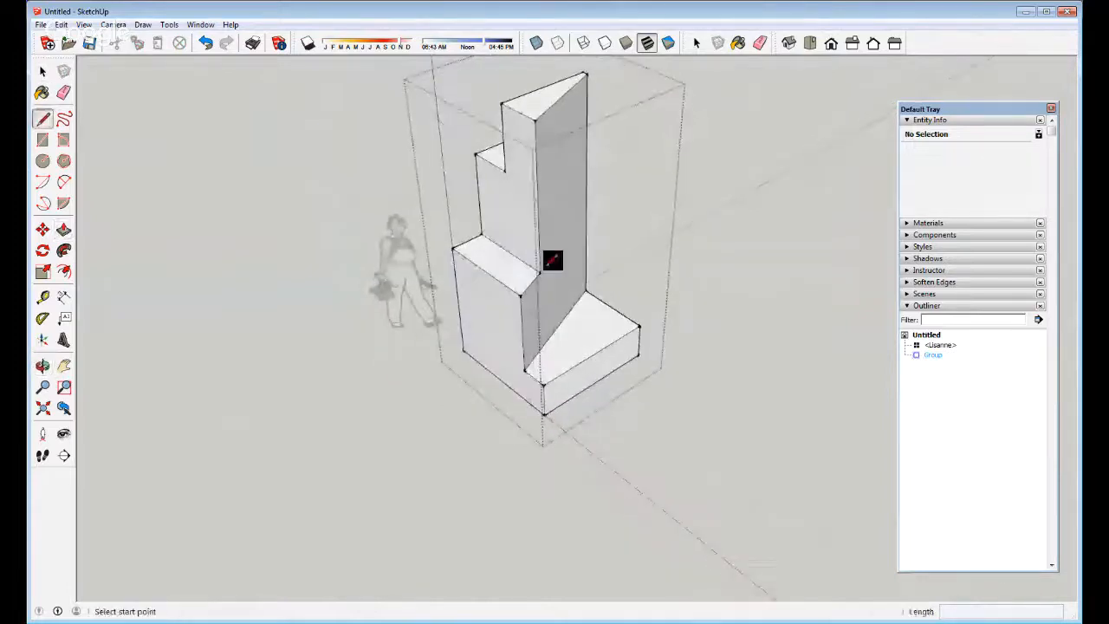
key(space)
scroll(546, 330, down, 2)
click(700, 222)
middle_drag(618, 405, 579, 195)
scroll(577, 290, up, 3)
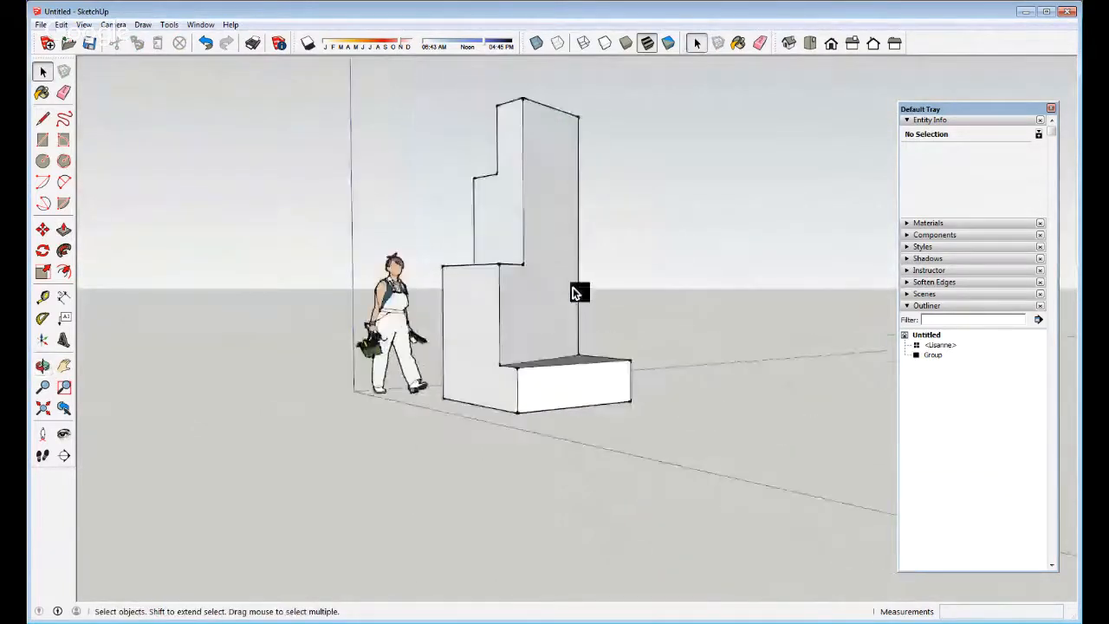
middle_drag(503, 418, 555, 454)
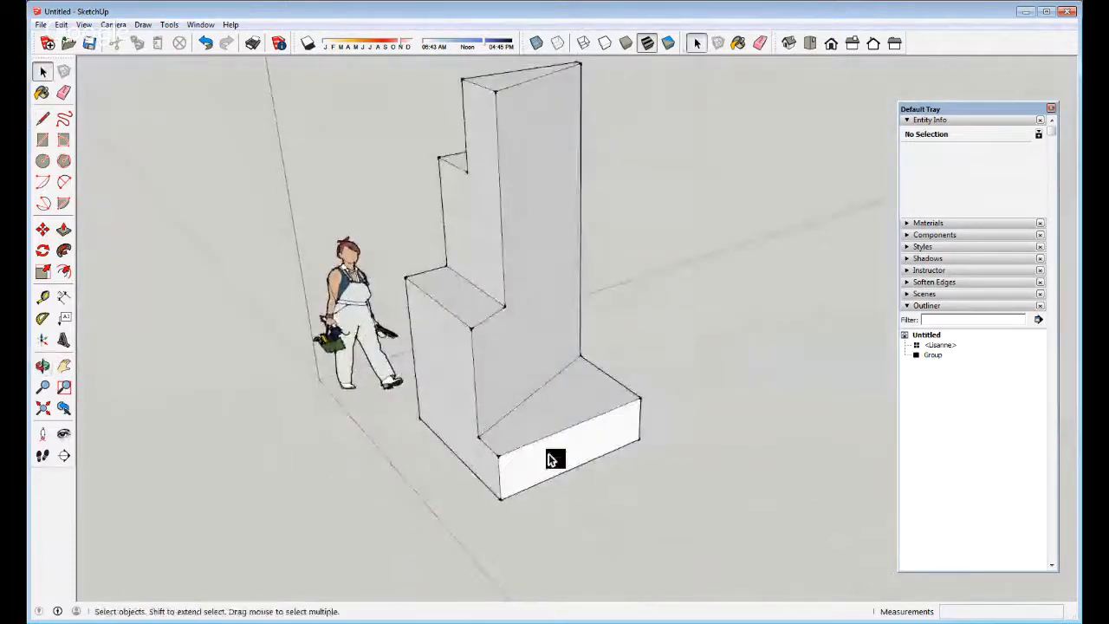
scroll(493, 307, down, 2)
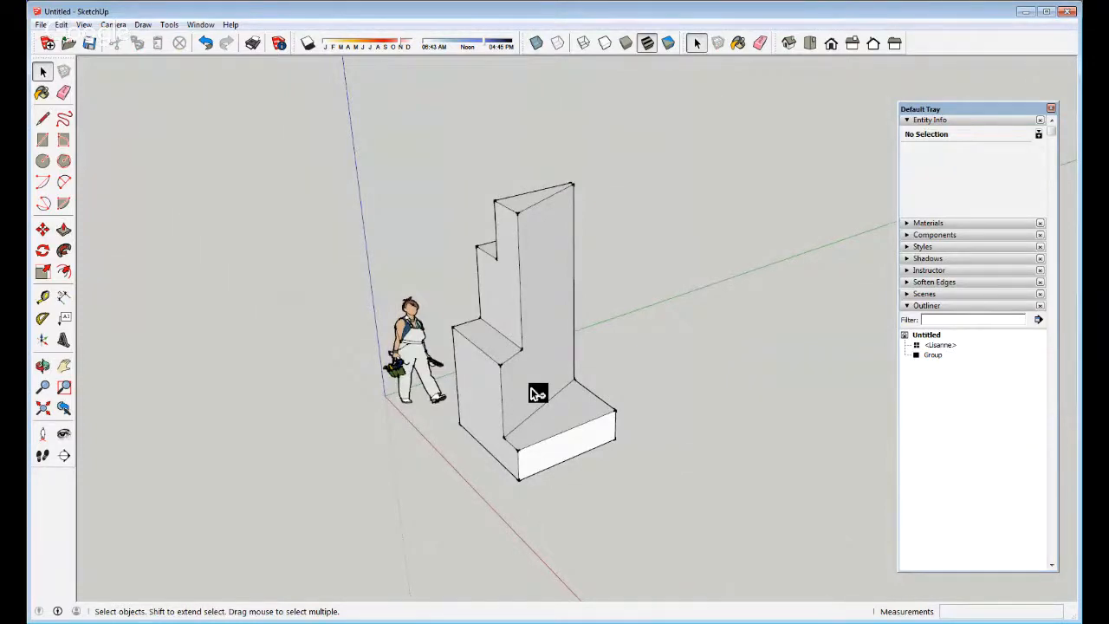
Undo the shaping back to the plain cube, exit the group edit and select the cube
key(ctrl+z)
key(ctrl+z)
key(ctrl+z)
key(ctrl+z)
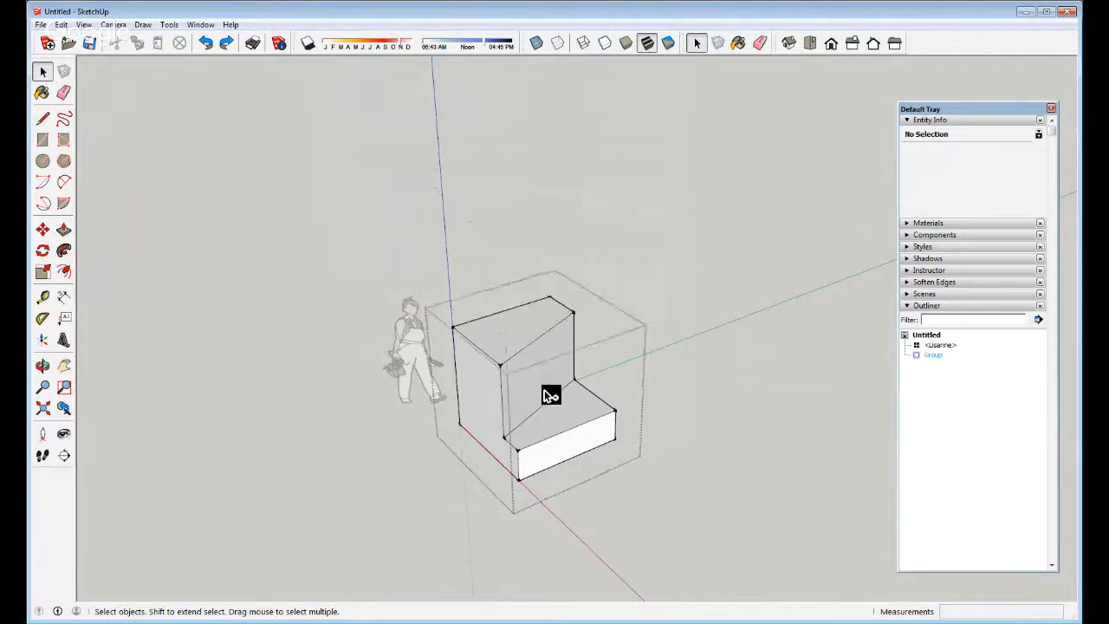
key(ctrl+z)
key(ctrl+z)
click(737, 289)
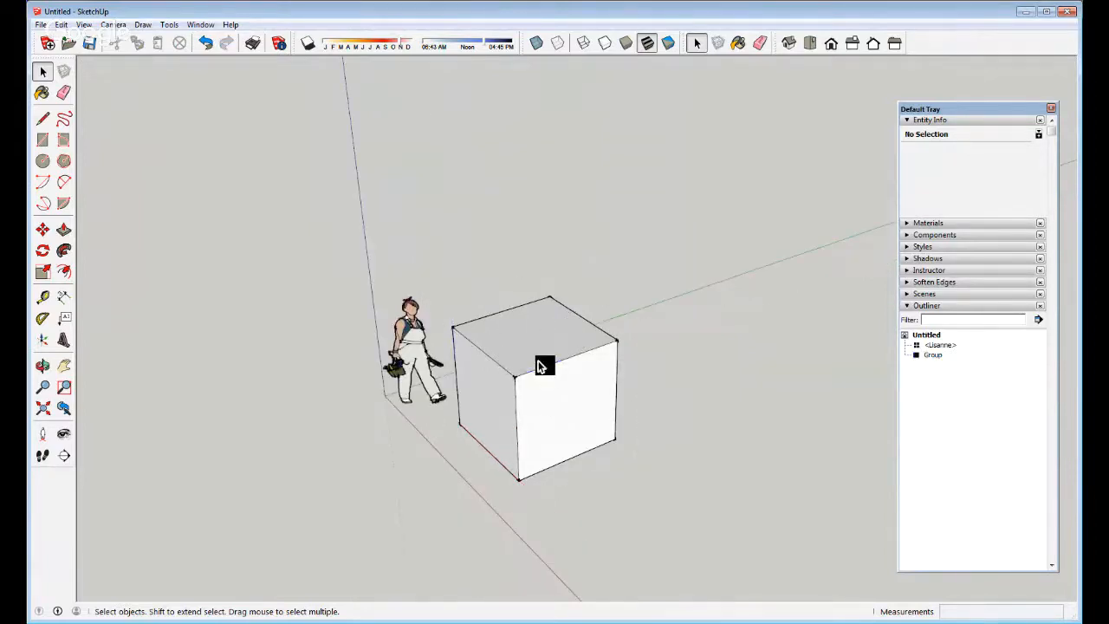
click(538, 365)
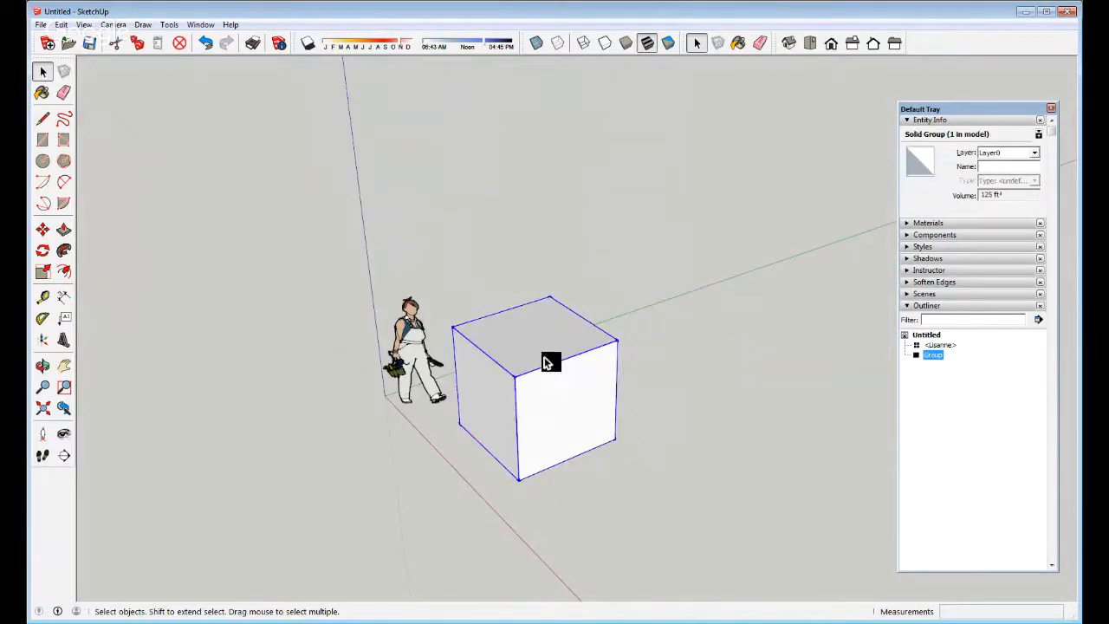
Draw a diagonal line across the cube's top face
key(l)
click(492, 360)
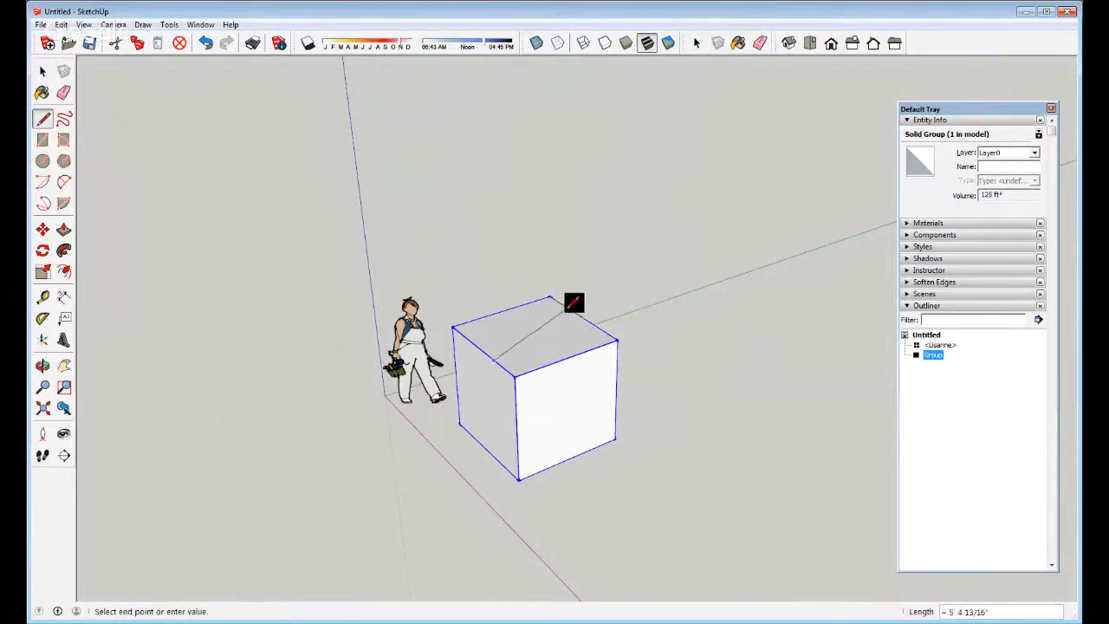
click(566, 309)
key(space)
click(640, 478)
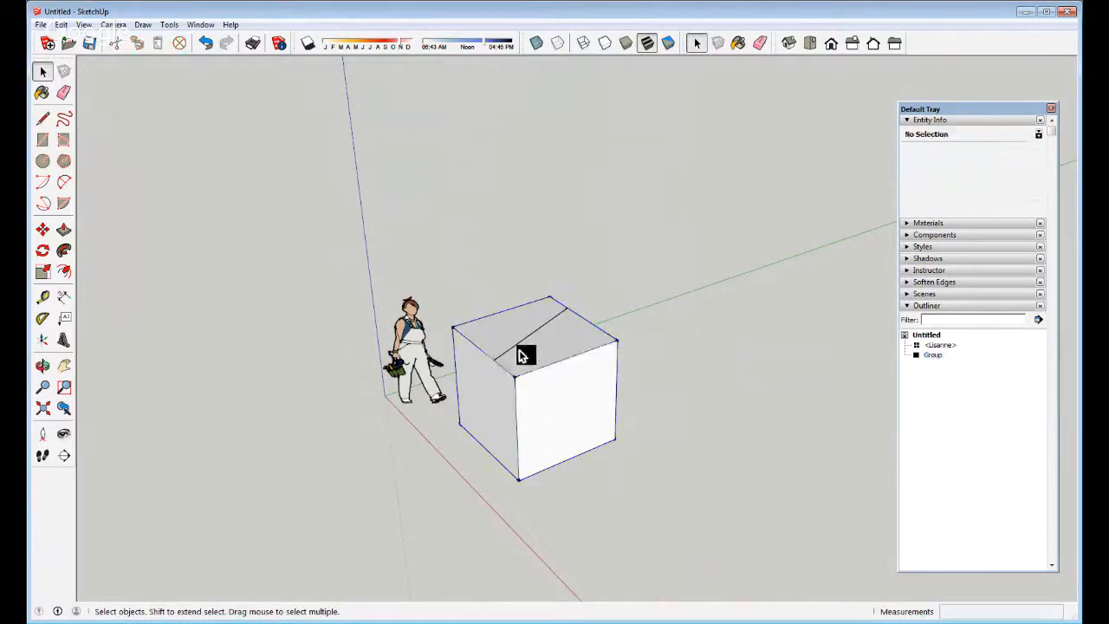
Select the diagonal line on the top, then reopen the cube group for editing
click(508, 386)
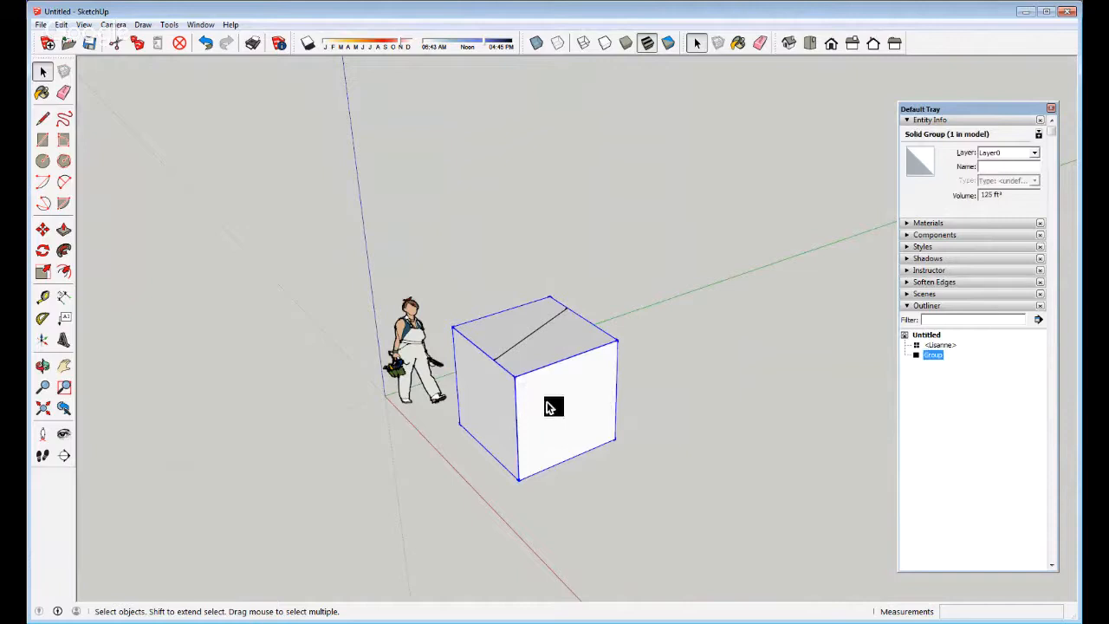
click(513, 347)
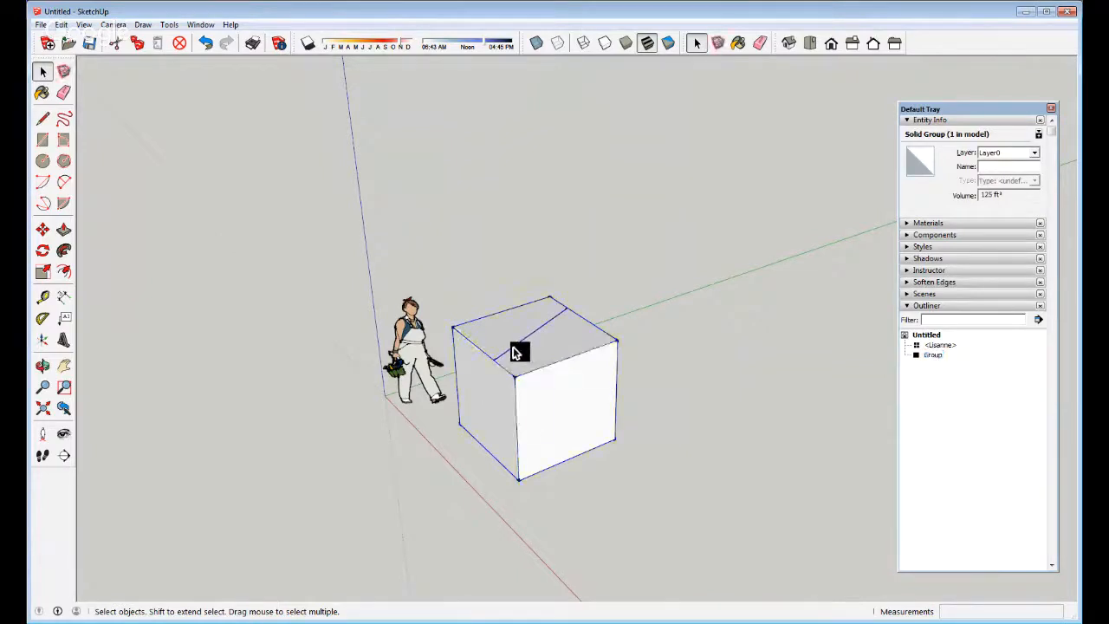
click(513, 347)
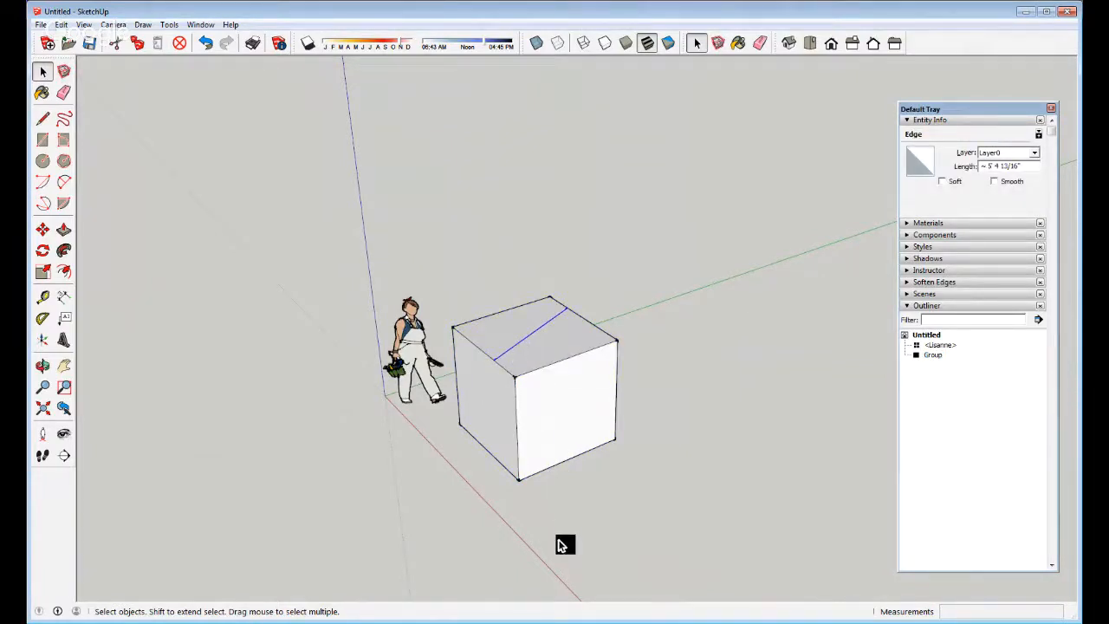
mouse_move(600, 489)
middle_down()
mouse_move(607, 471)
mouse_move(612, 515)
middle_up()
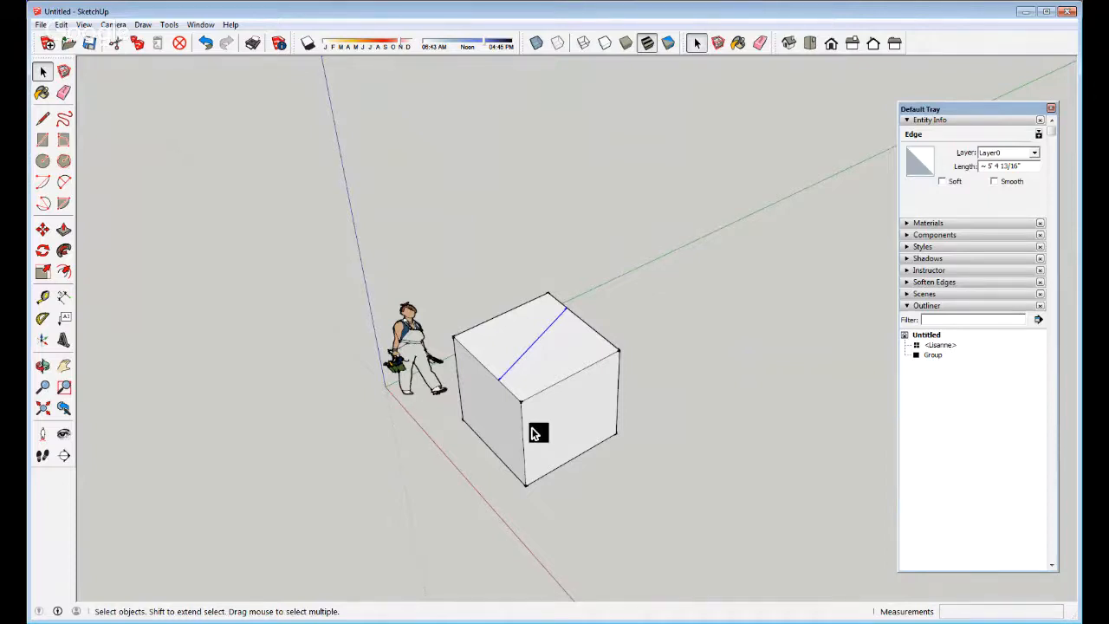
double_click(535, 433)
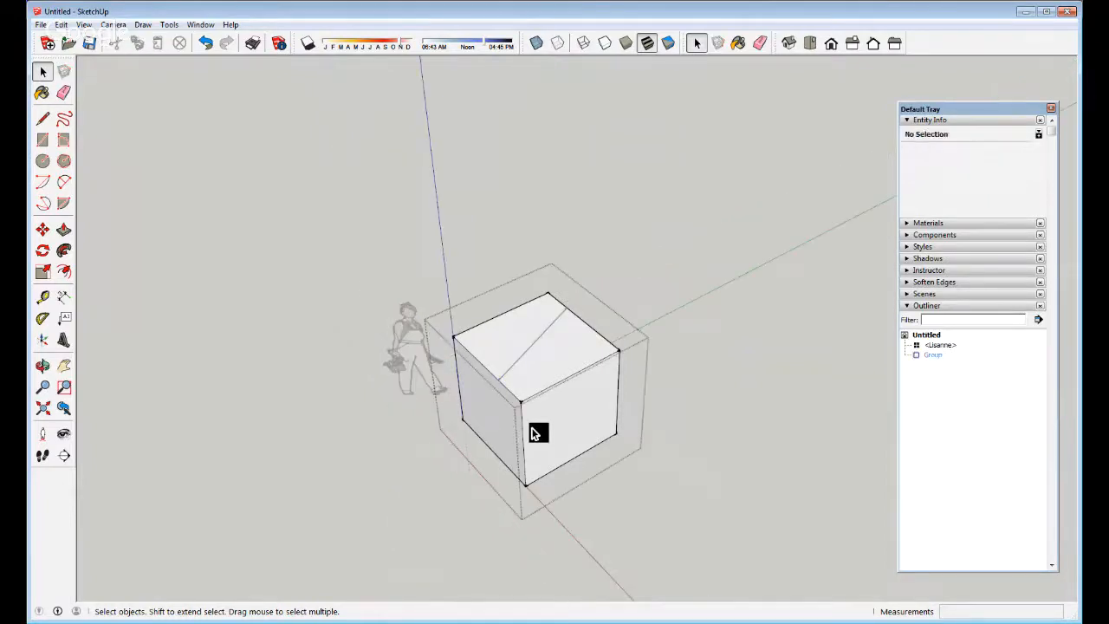
Close the group edit, then select and delete the diagonal edge on the cube's top
scroll(537, 424, up, 3)
key(p)
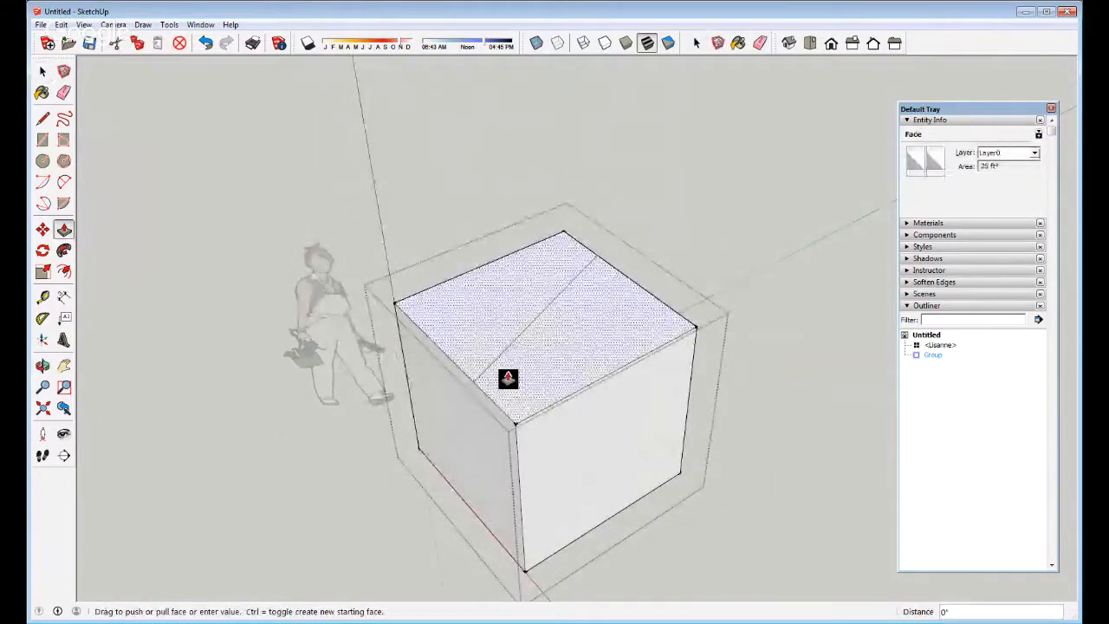
key(space)
scroll(560, 382, down, 3)
click(732, 340)
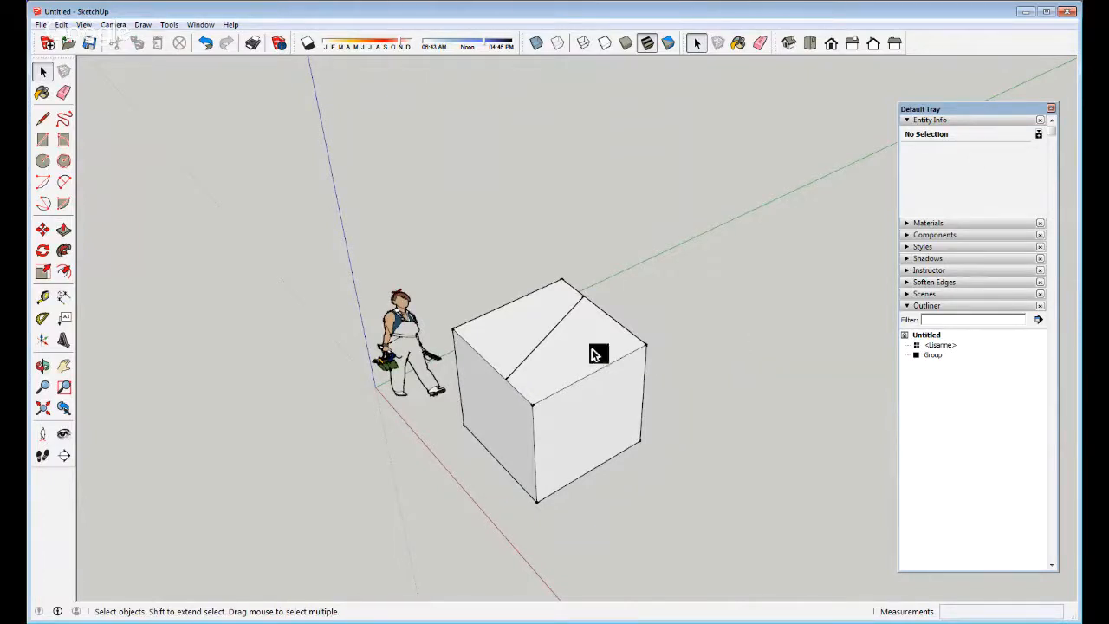
click(528, 356)
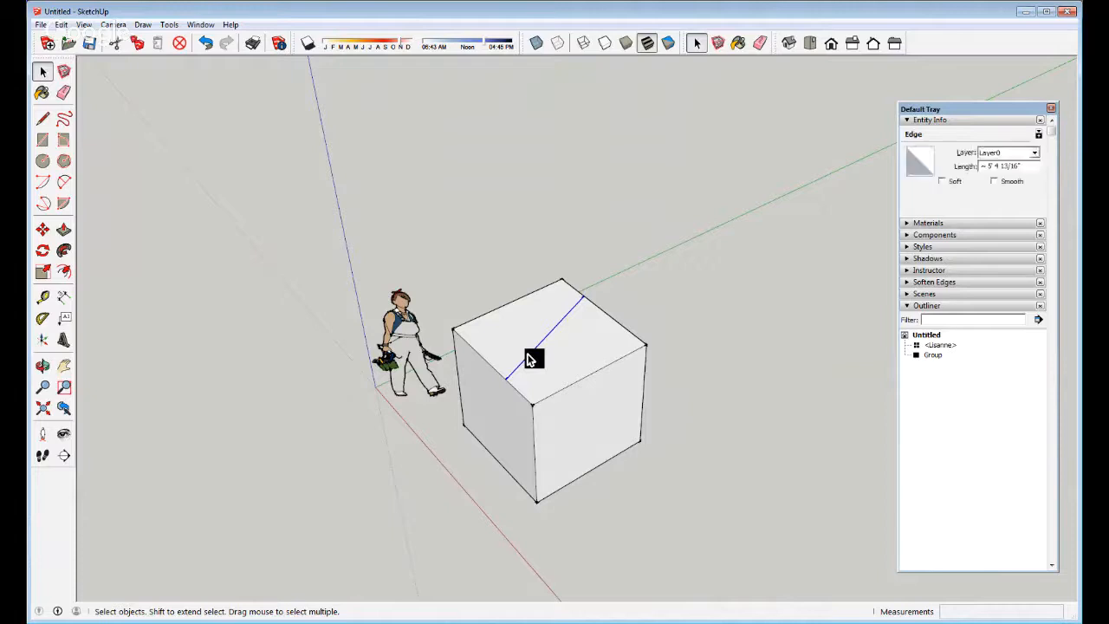
key(Delete)
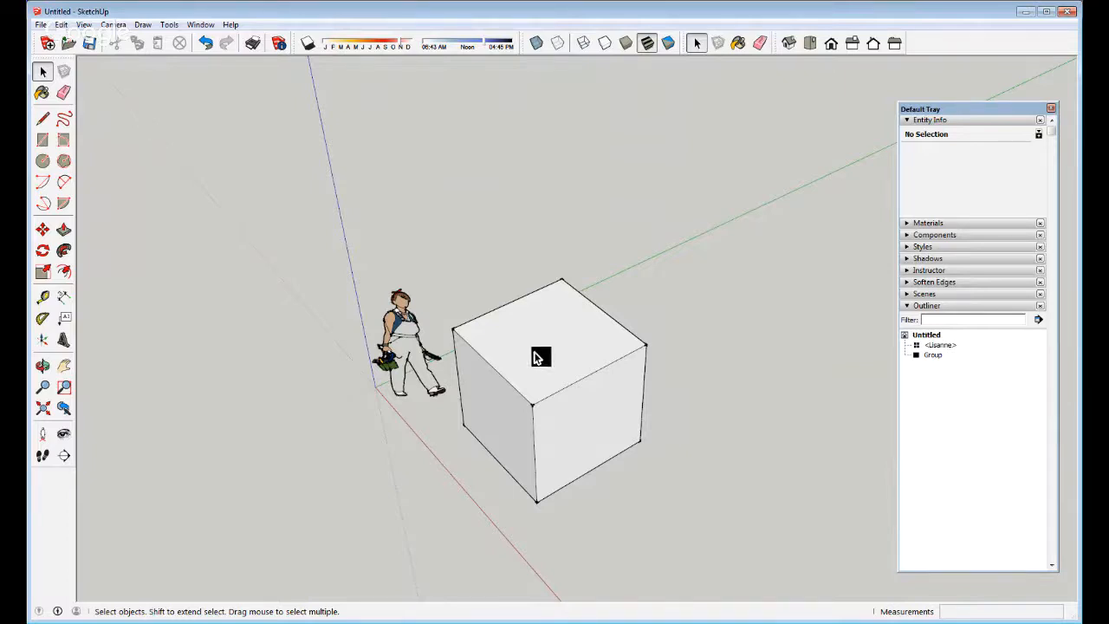
click(527, 384)
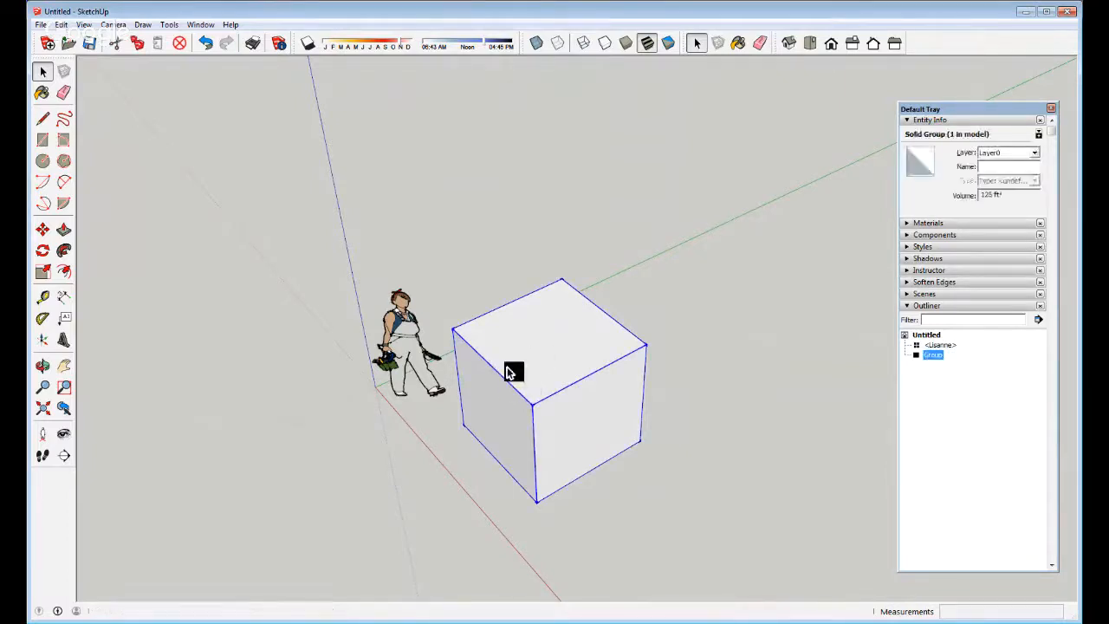
Inside the box group, split the top face with a line and pull one part upward
double_click(508, 370)
key(l)
click(490, 363)
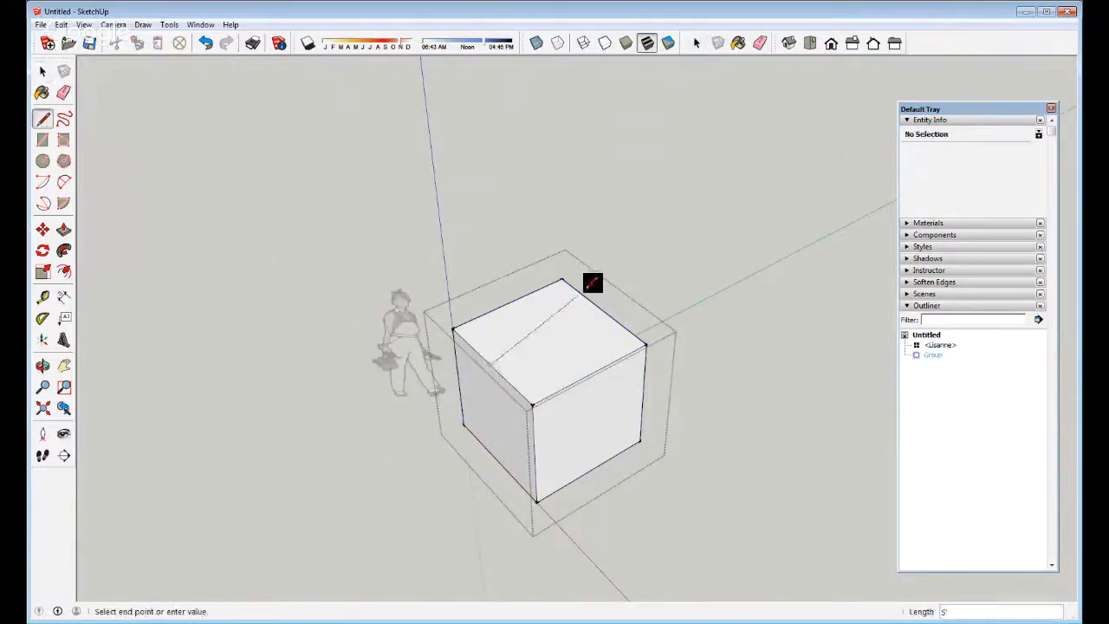
click(576, 287)
key(space)
key(p)
drag(552, 359, 555, 339)
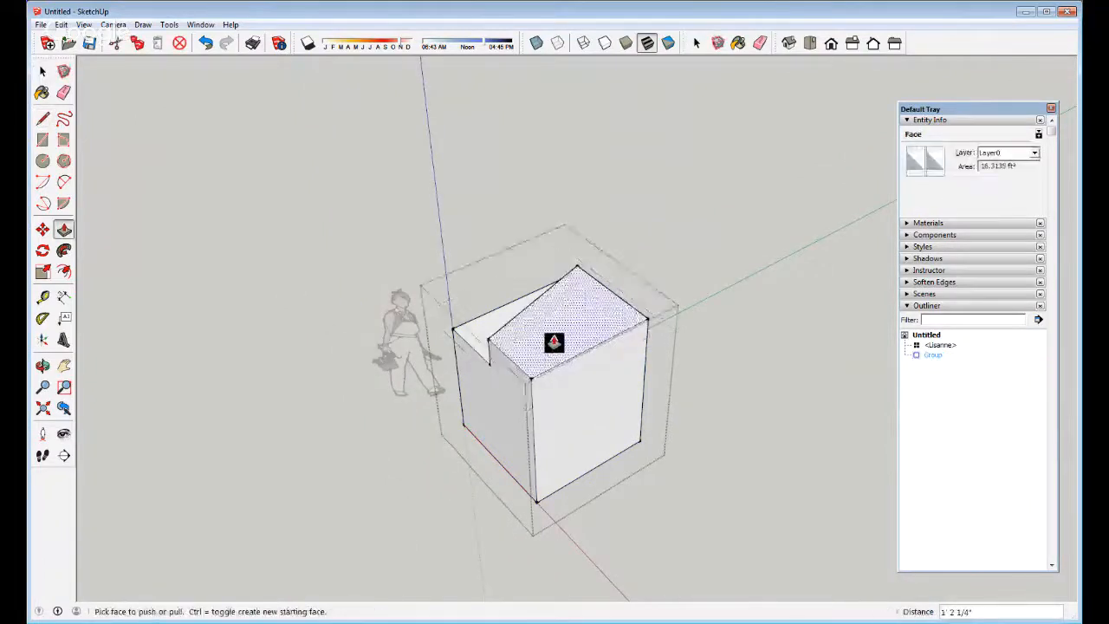
Split the front face with a line and push its lower part into the box
key(l)
click(523, 355)
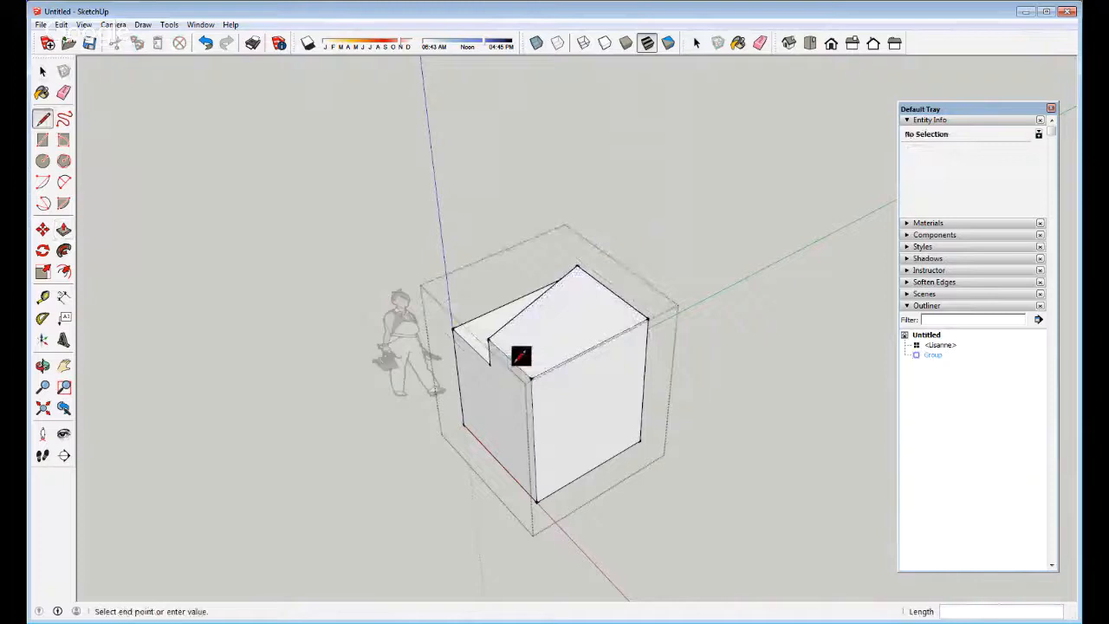
click(647, 305)
key(p)
drag(567, 361, 565, 446)
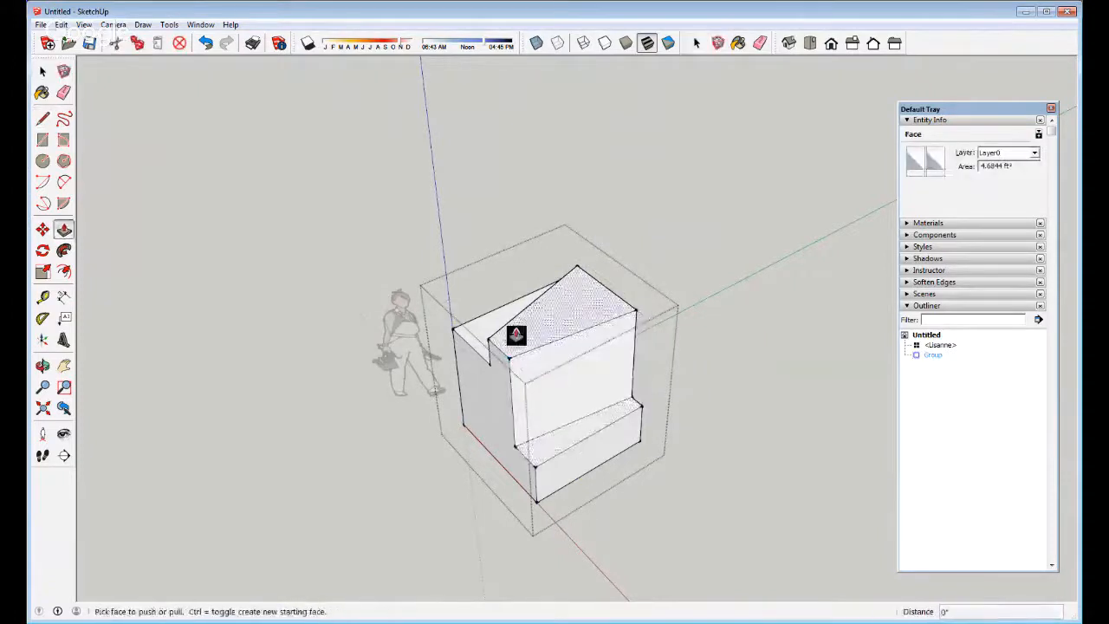
Split the top again, raise the right part into a tower, and finish editing the group
key(l)
click(549, 342)
key(p)
drag(557, 315, 560, 189)
key(space)
scroll(512, 392, down, 3)
key(Escape)
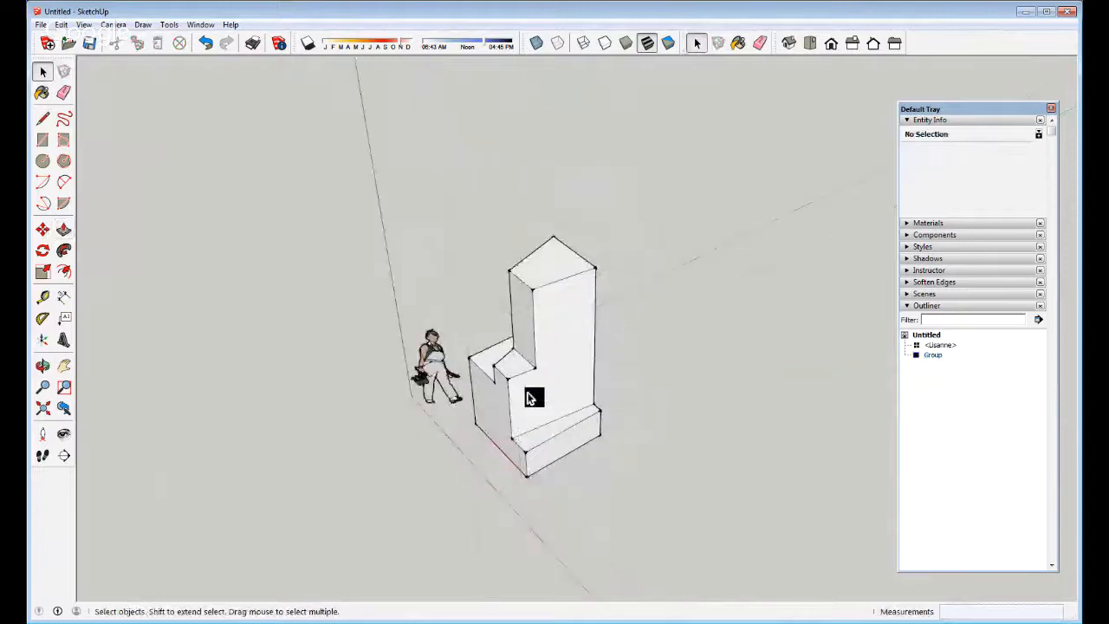
Select the stepped tower group and begin a Ctrl move copy of it
click(532, 398)
key(m)
key(ctrl)
click(535, 497)
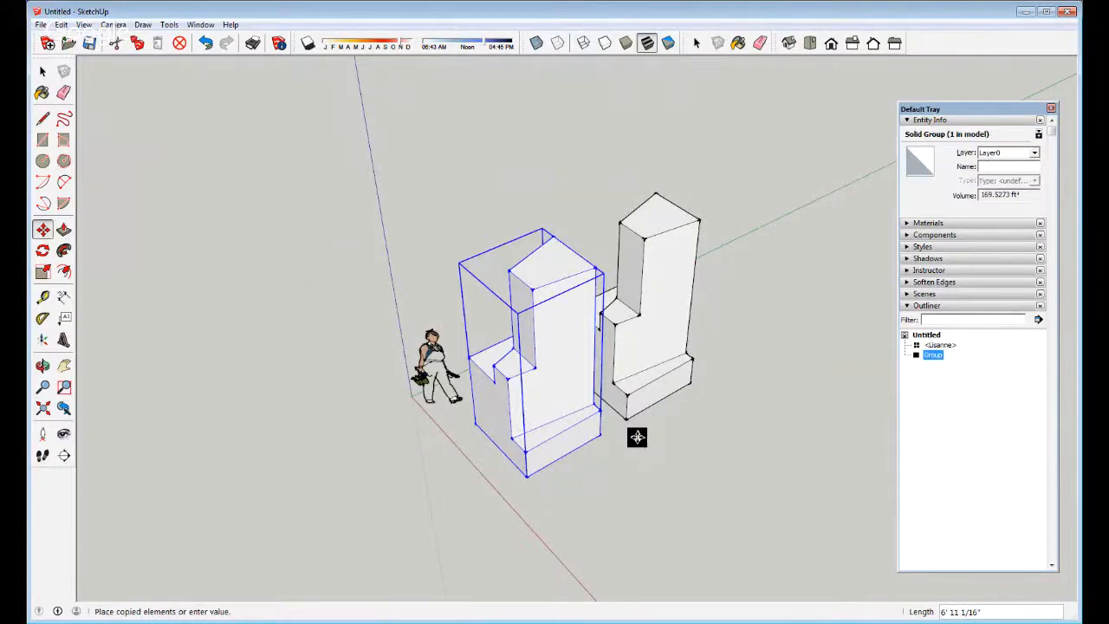
Place a copy of the stepped group to the right of the original
key(ctrl)
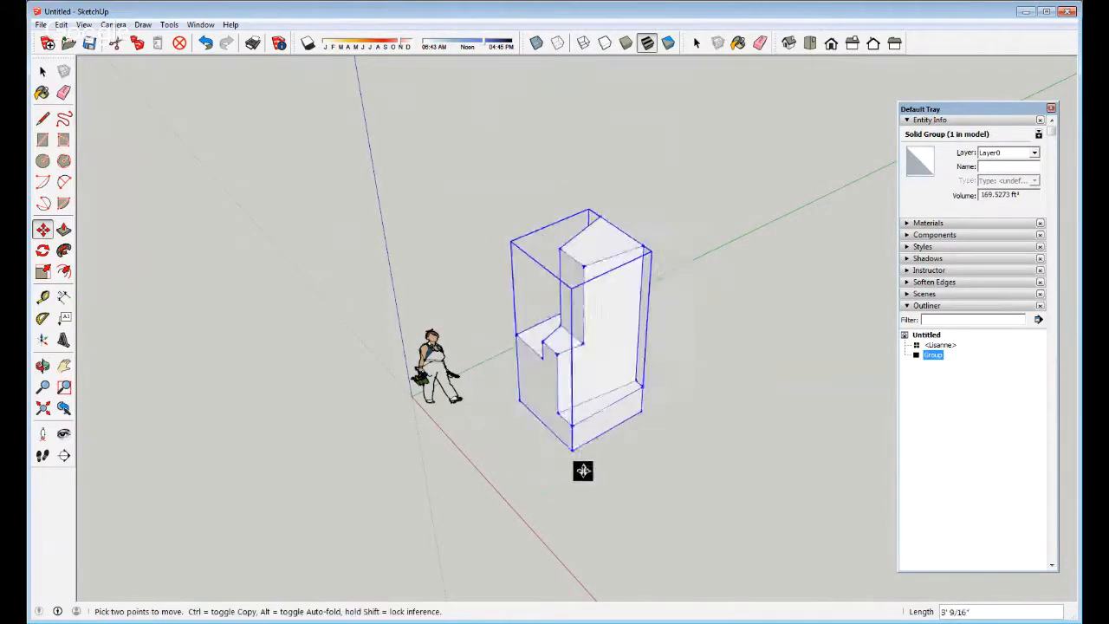
key(space)
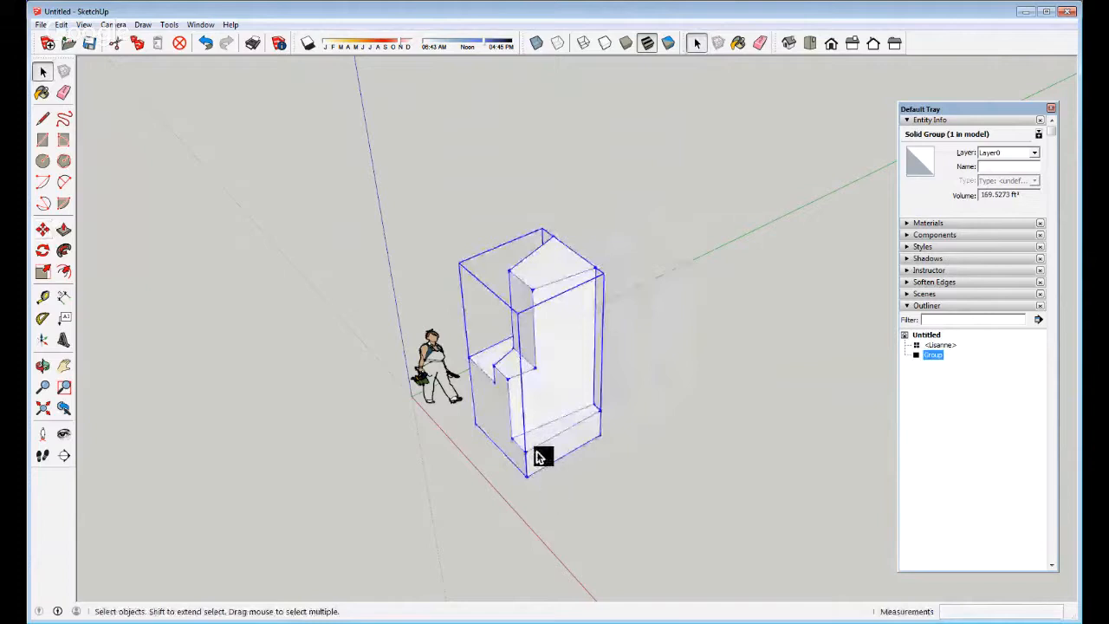
key(m)
click(550, 396)
key(ctrl)
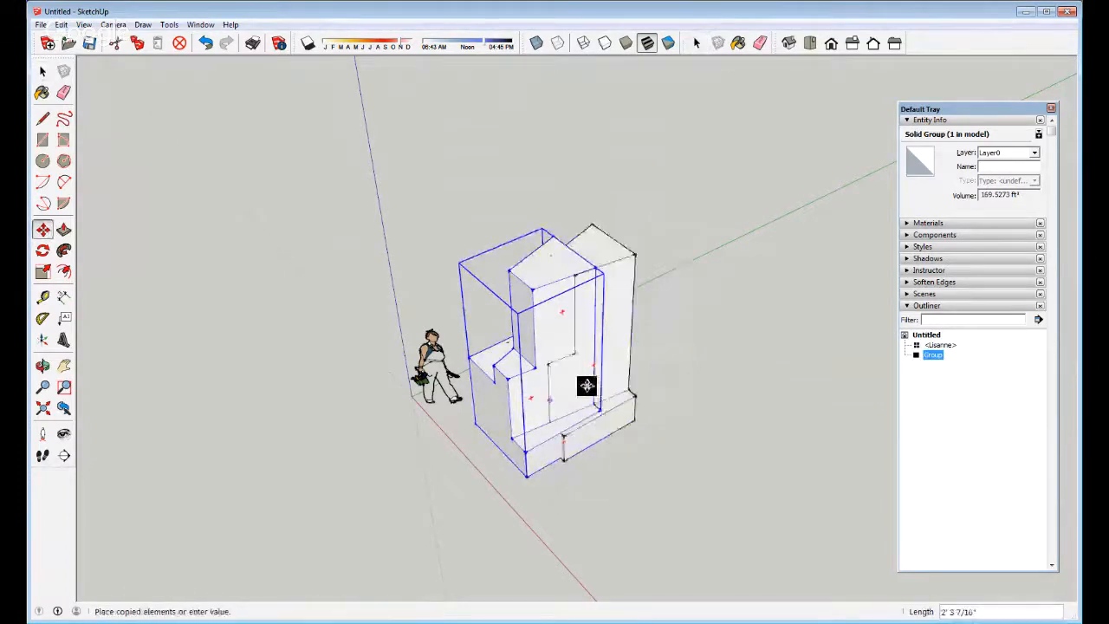
click(662, 345)
key(space)
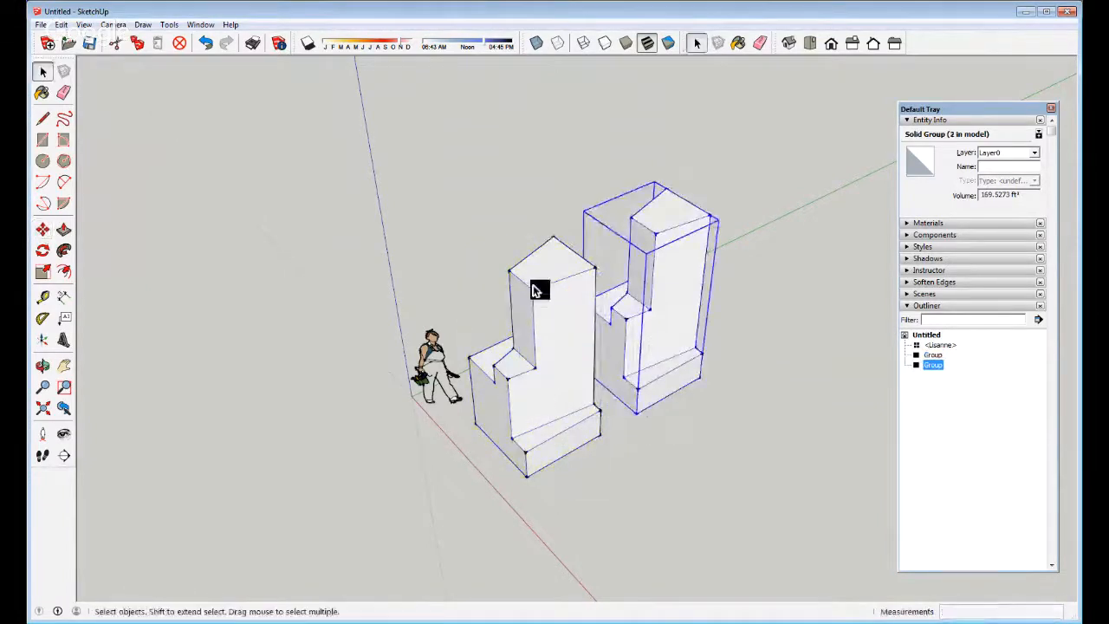
Inside the right copy, push its top face down to make it shorter
double_click(642, 247)
key(p)
click(640, 246)
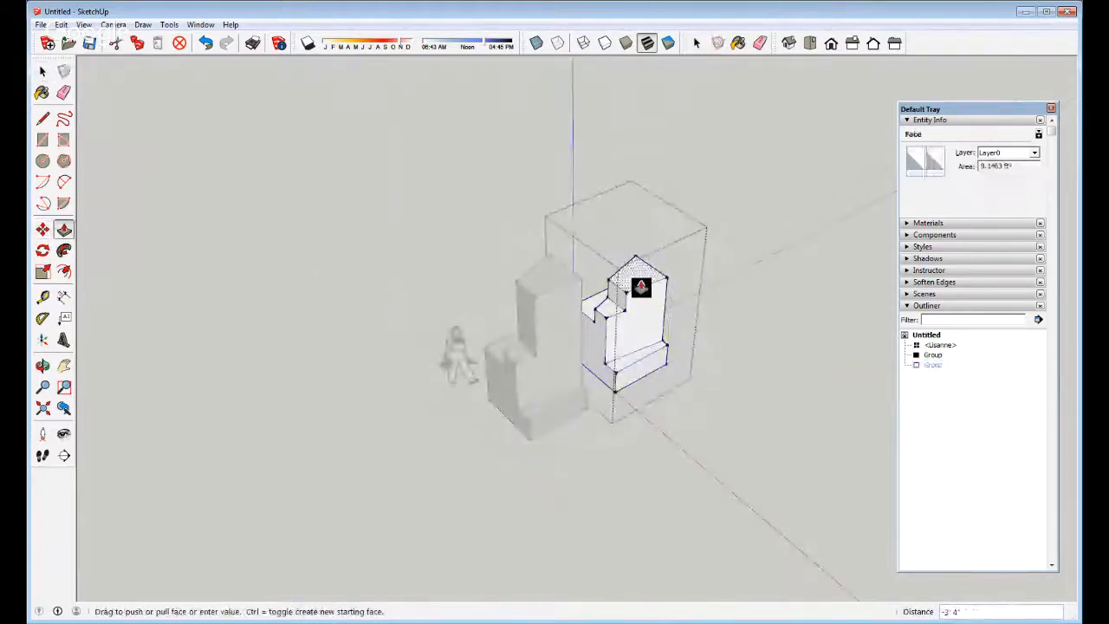
click(642, 287)
key(space)
scroll(639, 364, up, 5)
Pull the copy's lower front face outward into a deeper ledge and close the edit
key(p)
click(602, 396)
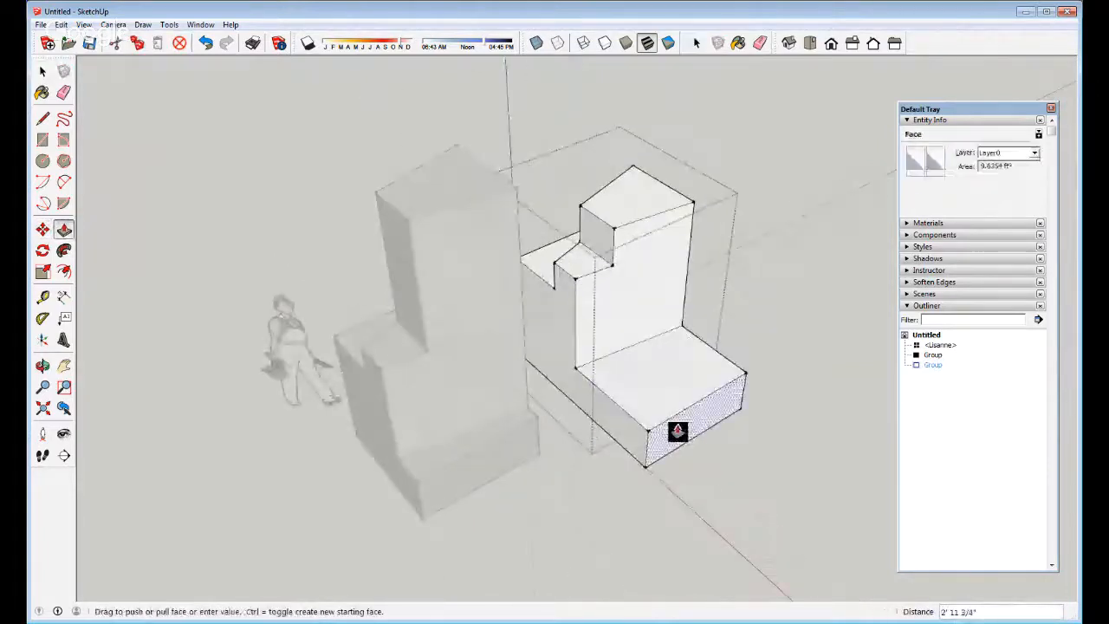
click(677, 431)
key(space)
click(559, 502)
scroll(560, 503, down, 1)
click(735, 217)
middle_drag(633, 413, 676, 334)
Push the copy's middle top face down 1' 2 1/4", then deeper into a cavity
key(p)
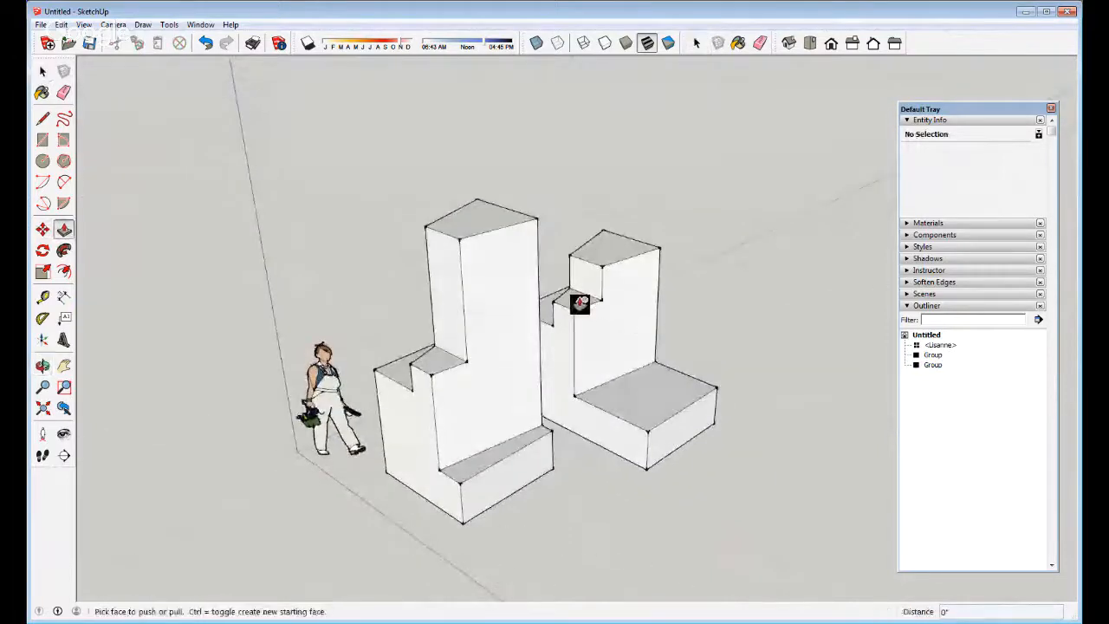
key(space)
double_click(582, 307)
key(p)
click(576, 309)
click(581, 341)
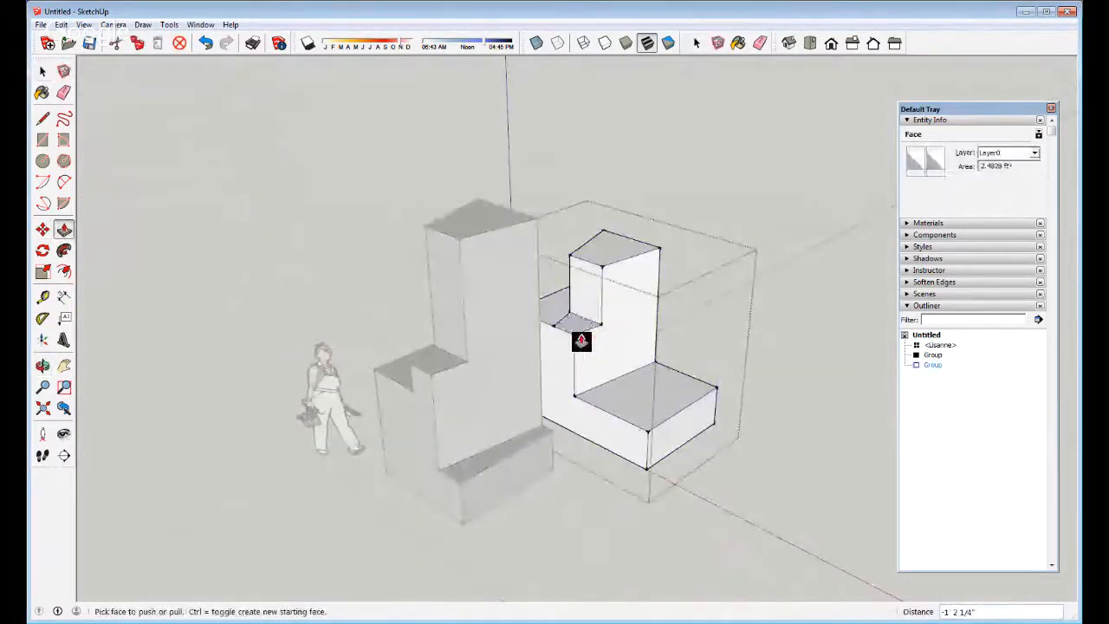
click(575, 337)
click(584, 373)
key(space)
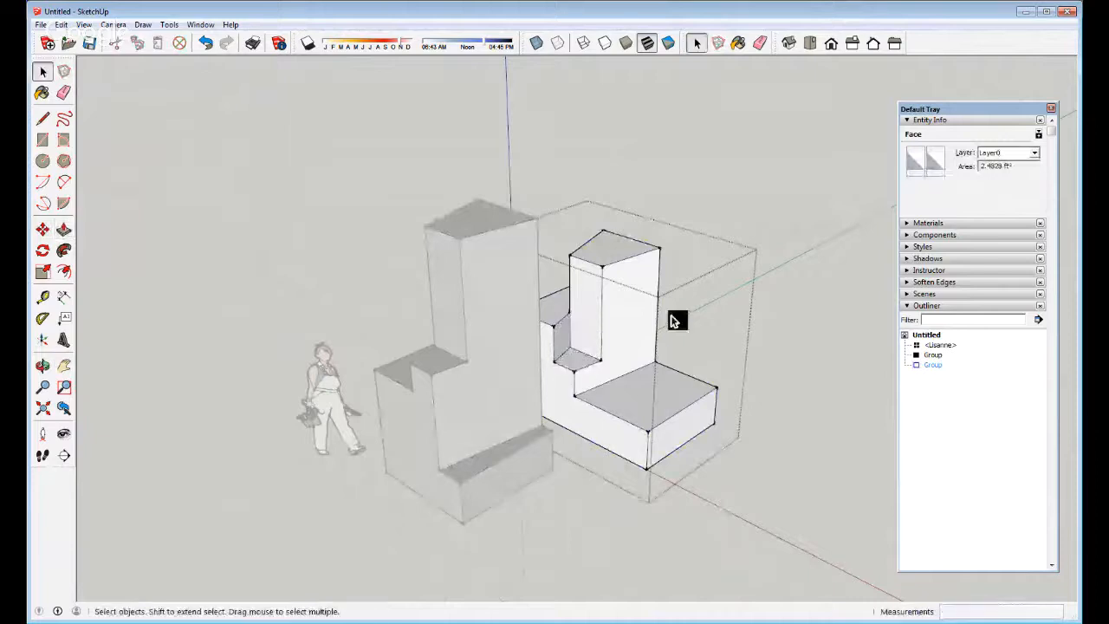
click(679, 321)
middle_drag(696, 379, 698, 414)
click(624, 183)
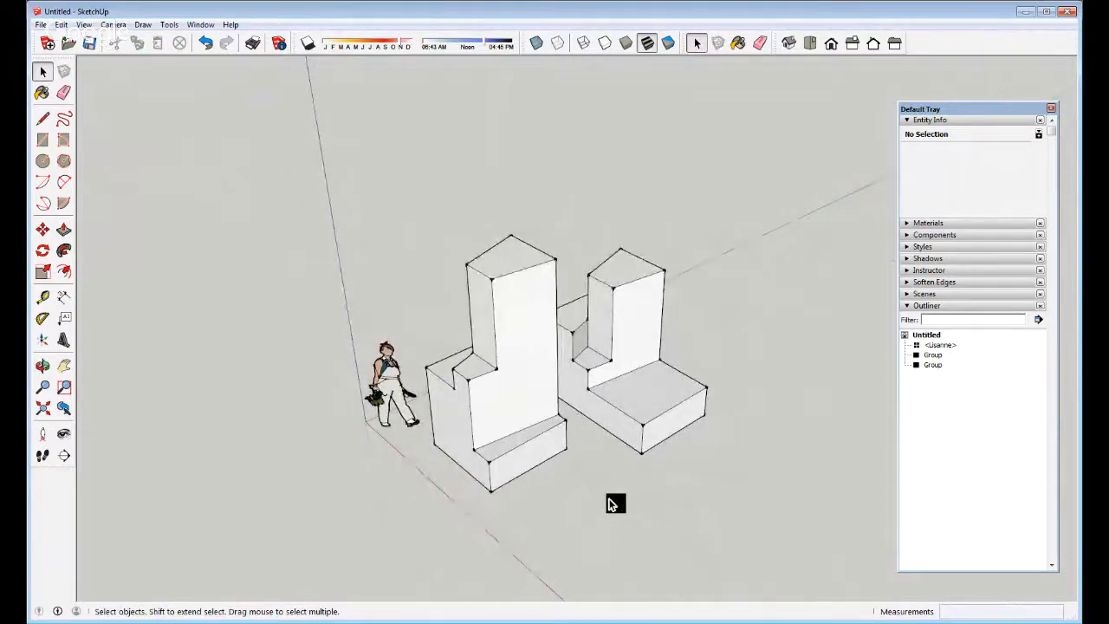
Undo three times to remove the copy and stepped shape, then exit the cube group
key(ctrl+z)
key(ctrl+z)
key(ctrl+z)
key(ctrl+z)
key(ctrl+z)
key(ctrl+z)
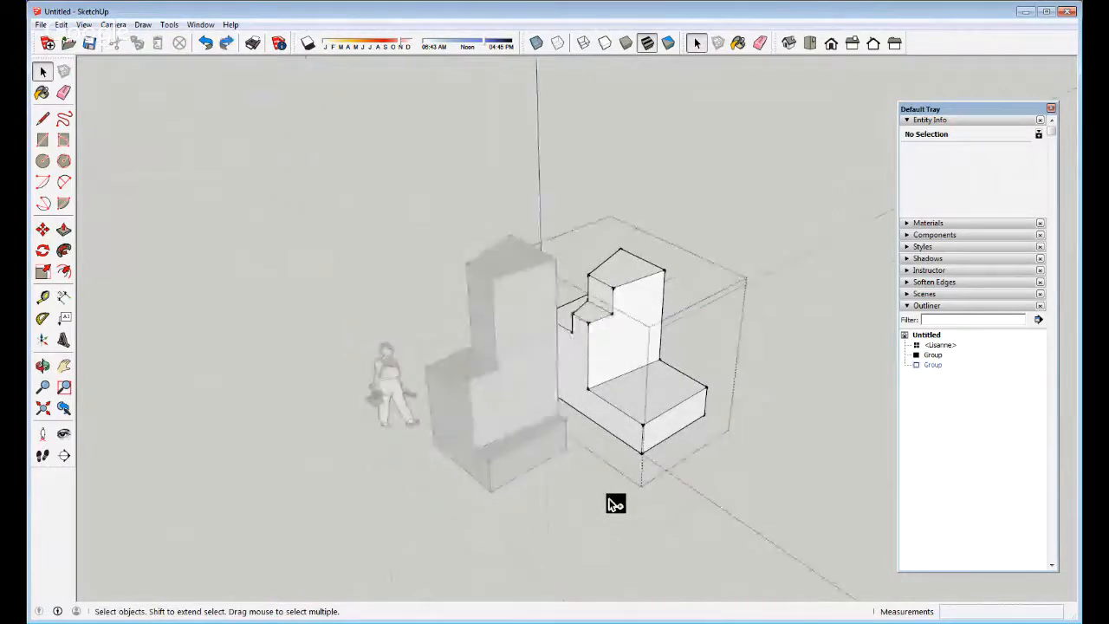
key(ctrl+z)
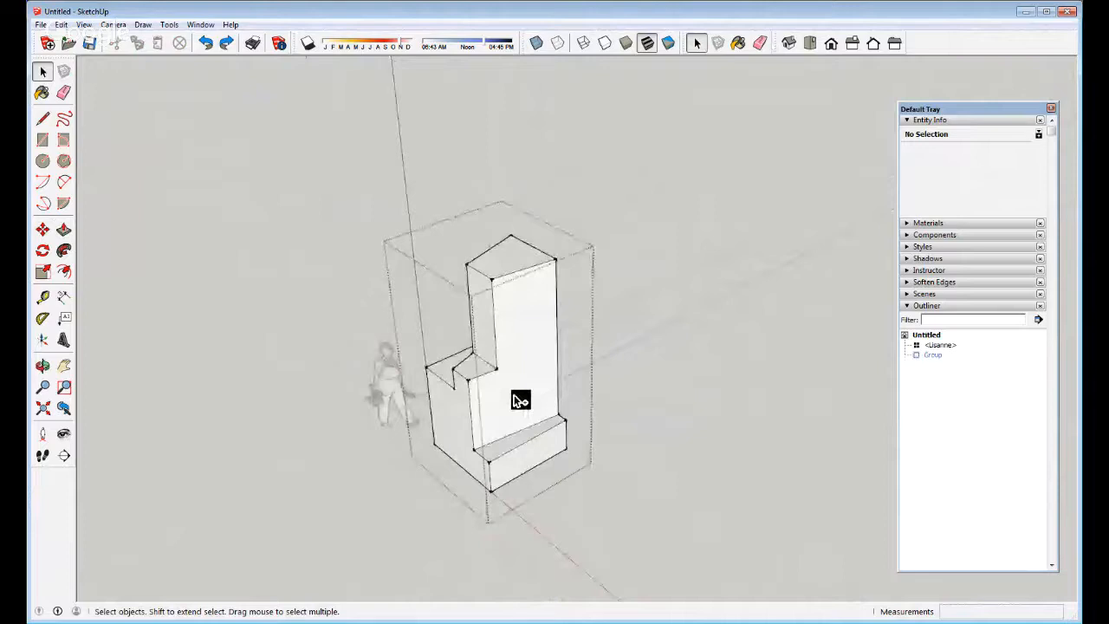
key(ctrl+z)
key(ctrl+z)
key(ctrl+z)
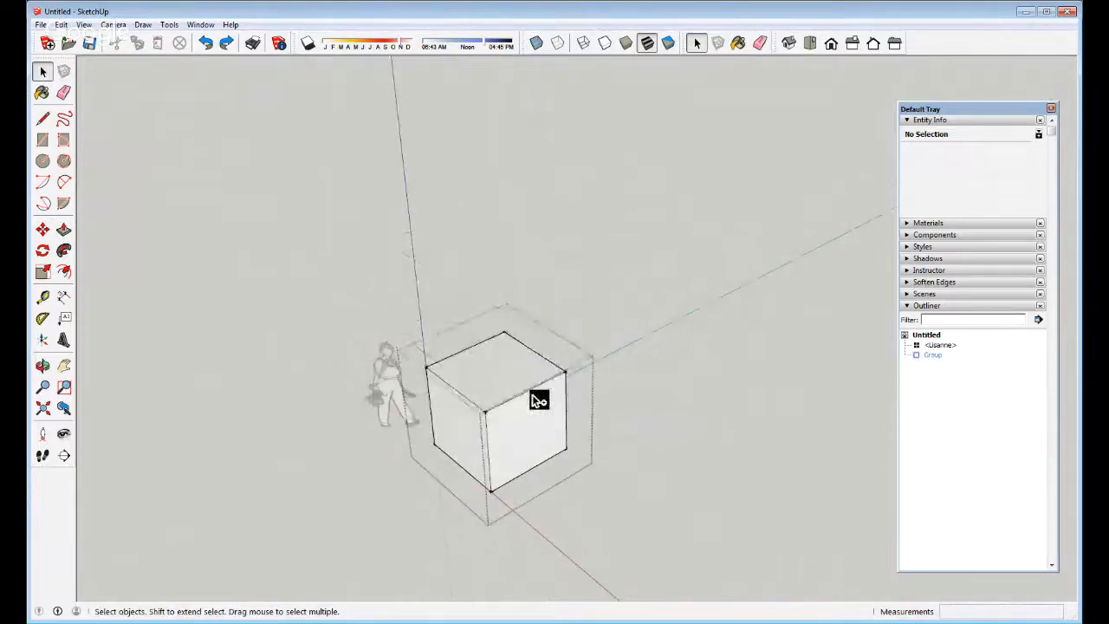
click(711, 343)
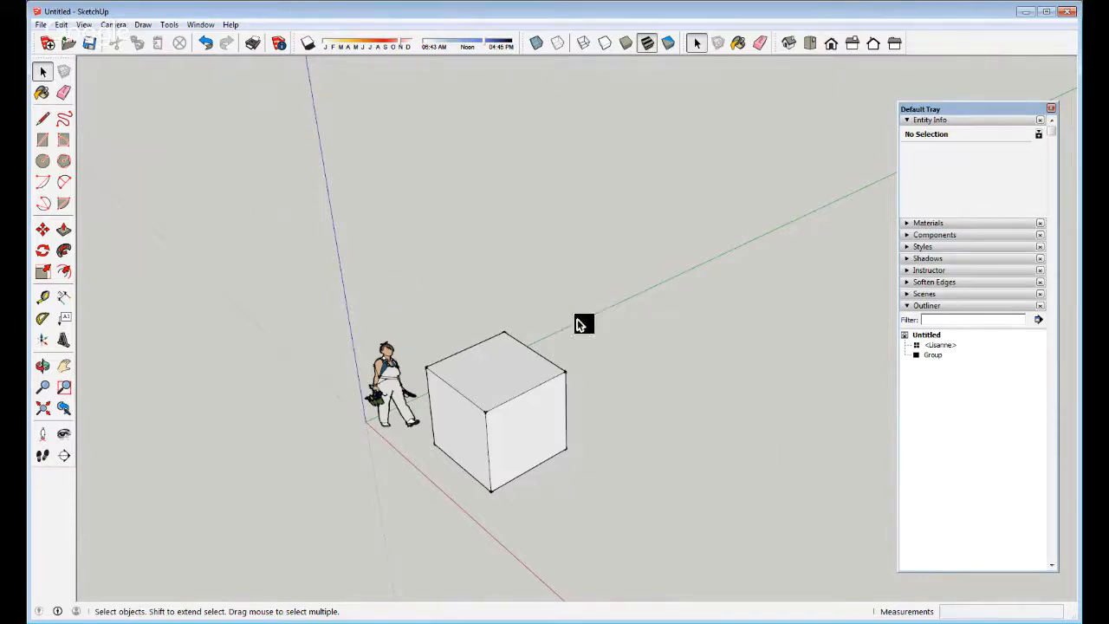
scroll(602, 300, down, 2)
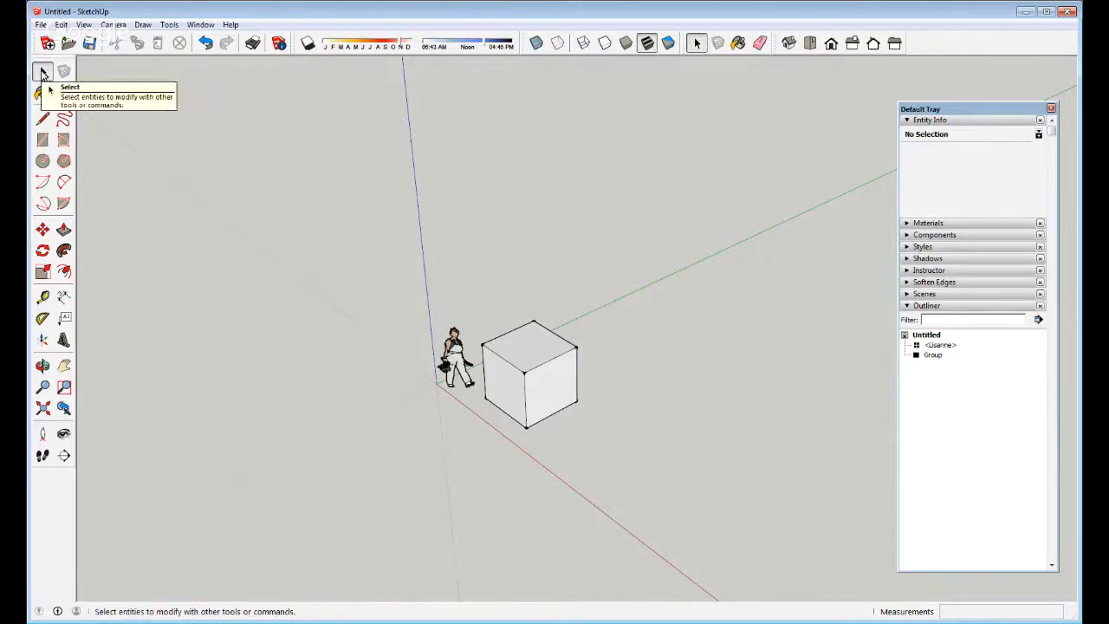
Select the cube group, briefly open it, and close the group edit again
click(534, 370)
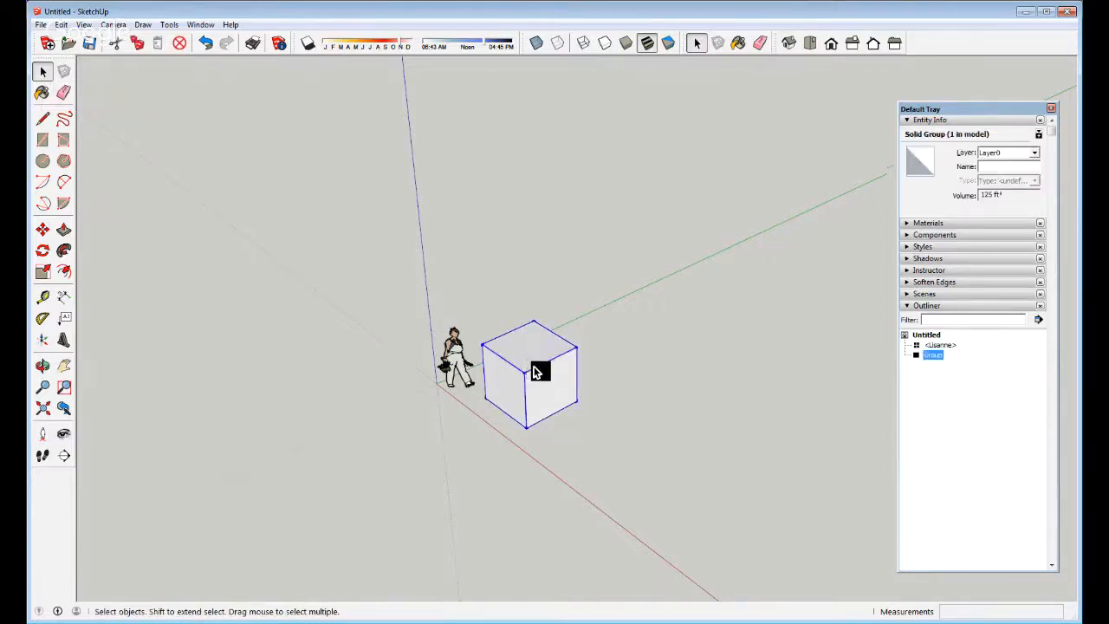
scroll(536, 371, up, 6)
click(588, 215)
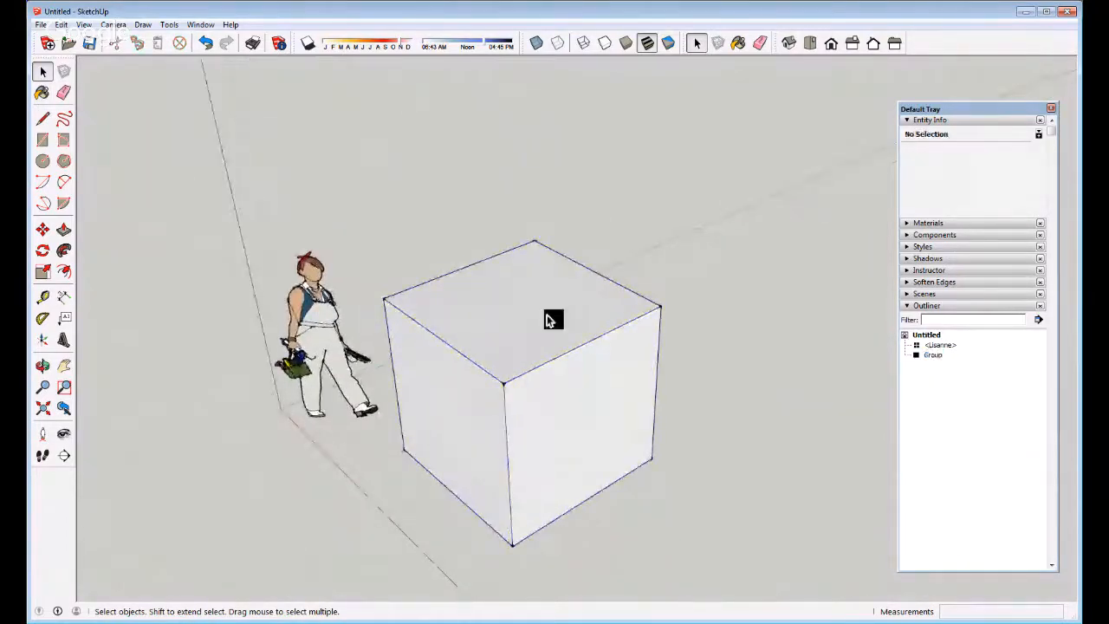
click(468, 331)
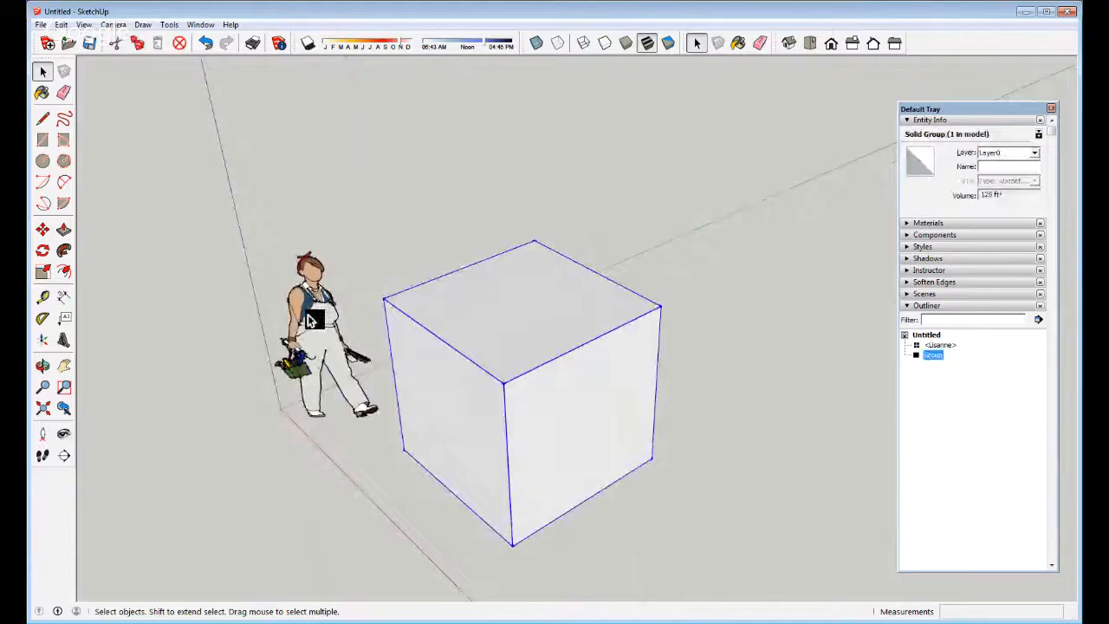
double_click(534, 346)
click(535, 346)
click(626, 235)
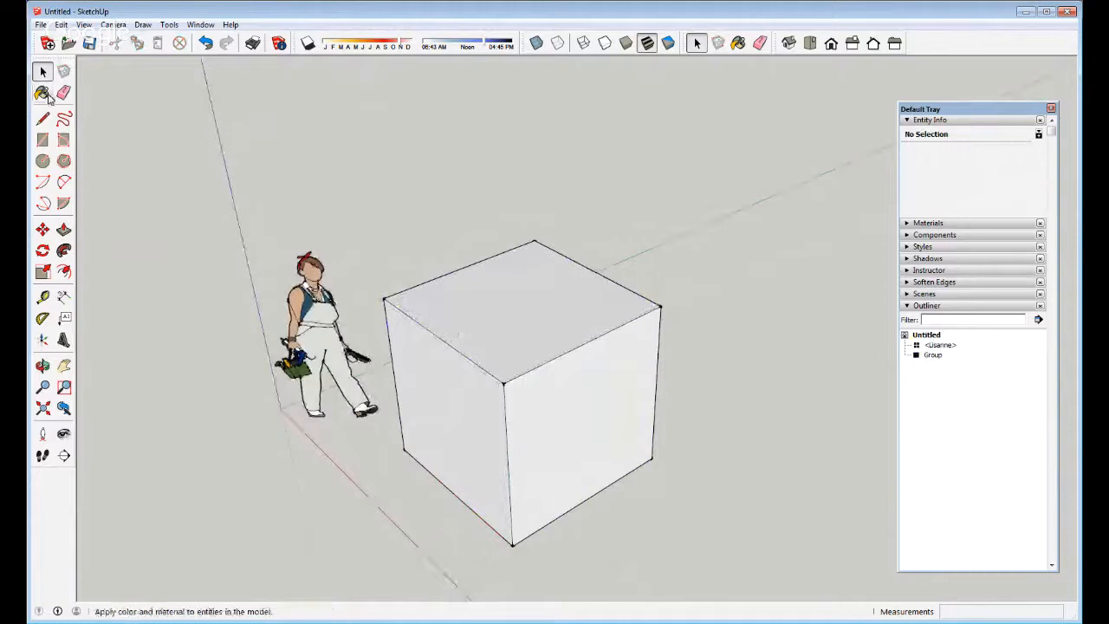
Paint the cube group with an orange material, undo the fill, and reopen the group
click(42, 93)
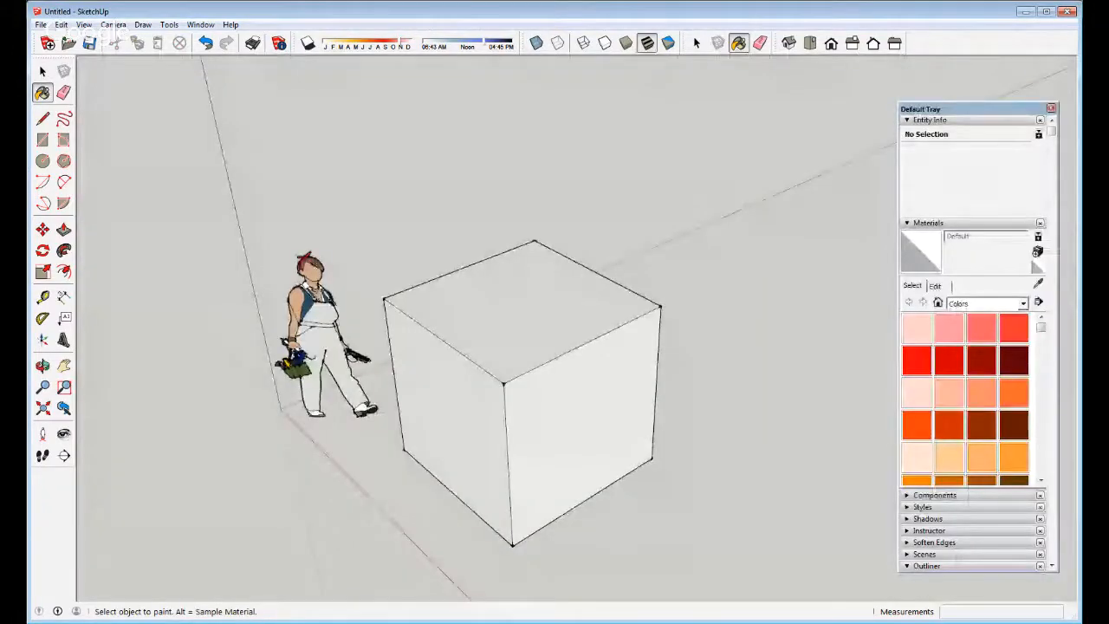
click(982, 398)
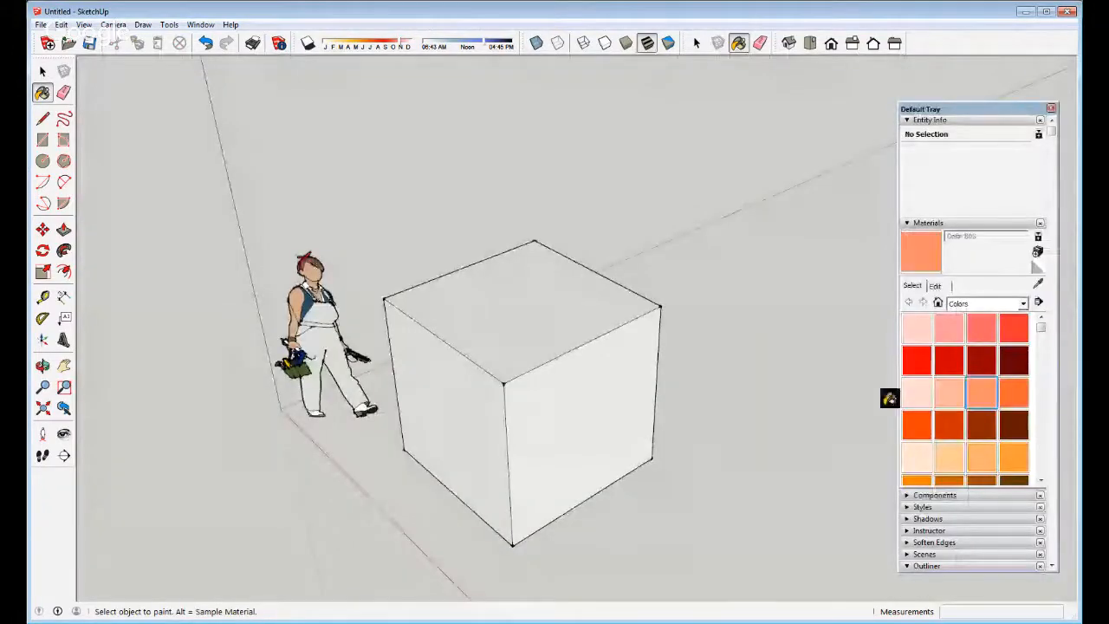
key(space)
triple_click(592, 382)
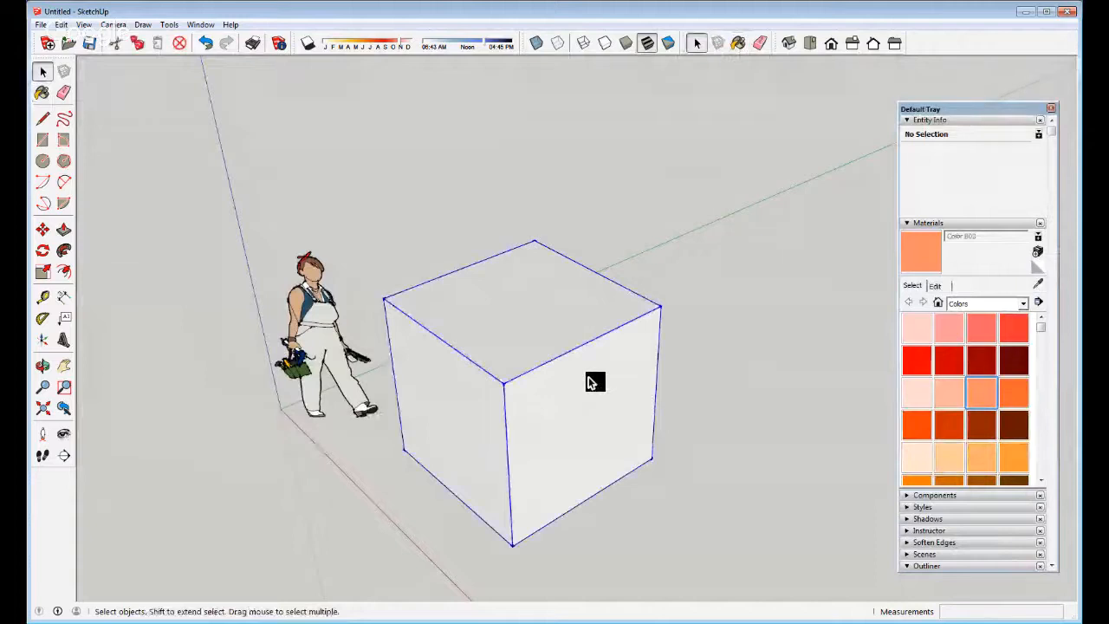
key(b)
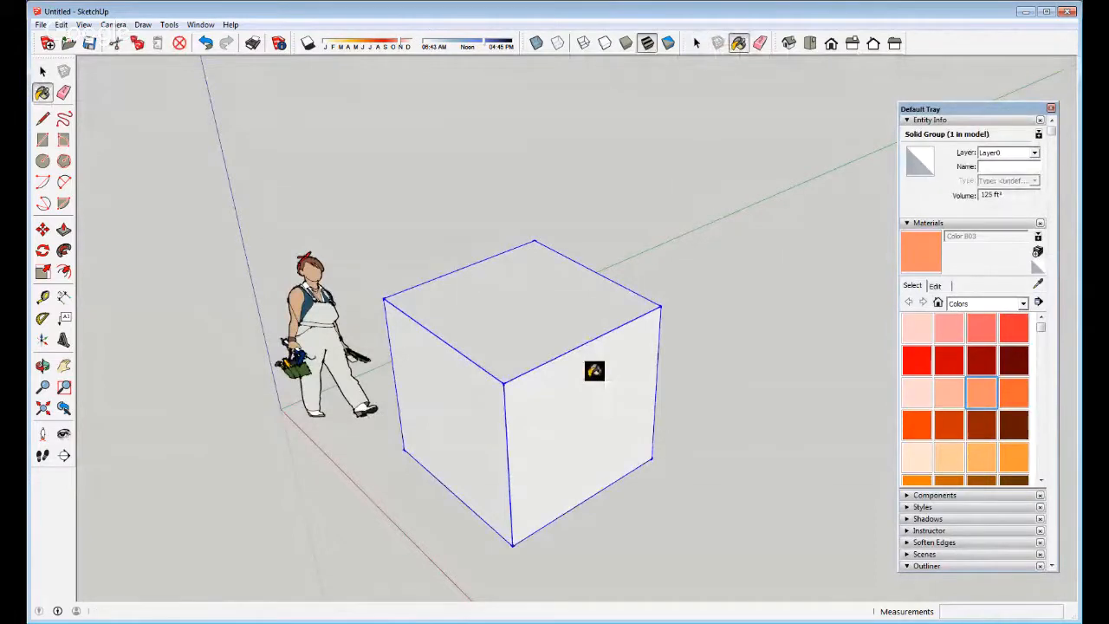
click(594, 371)
key(space)
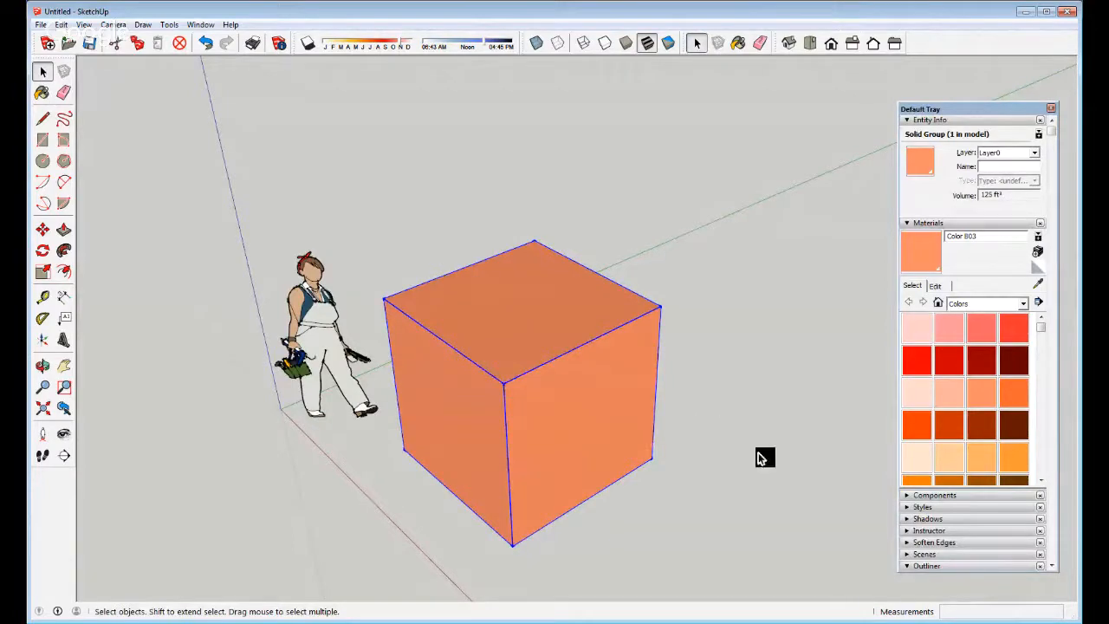
key(ctrl+z)
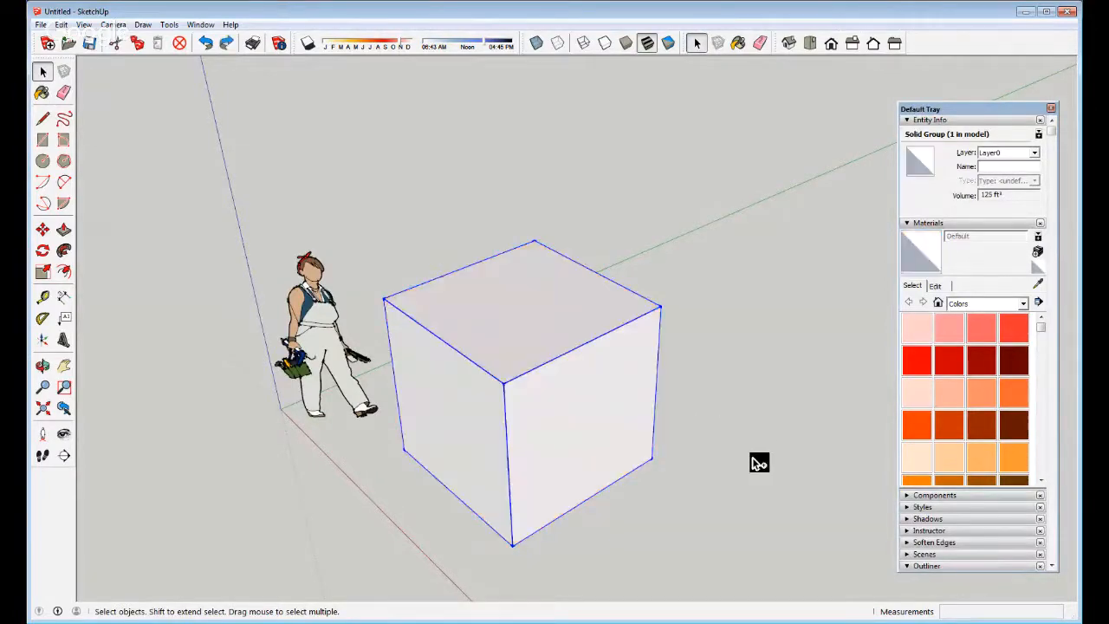
double_click(544, 453)
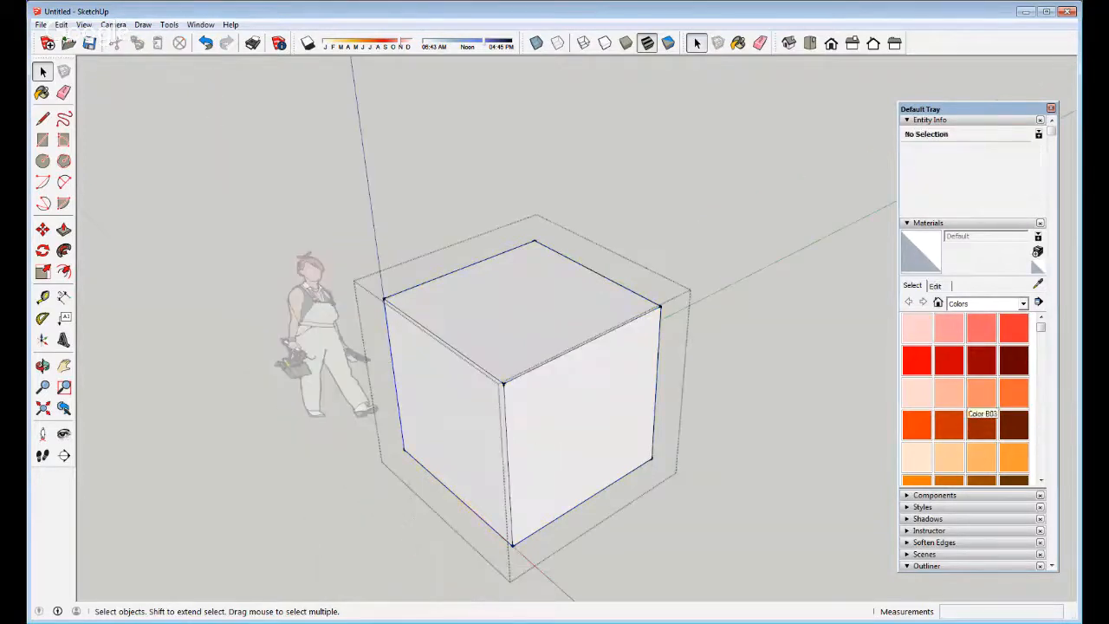
Paint the cube's front-right face with the orange Color B03
click(982, 393)
click(578, 408)
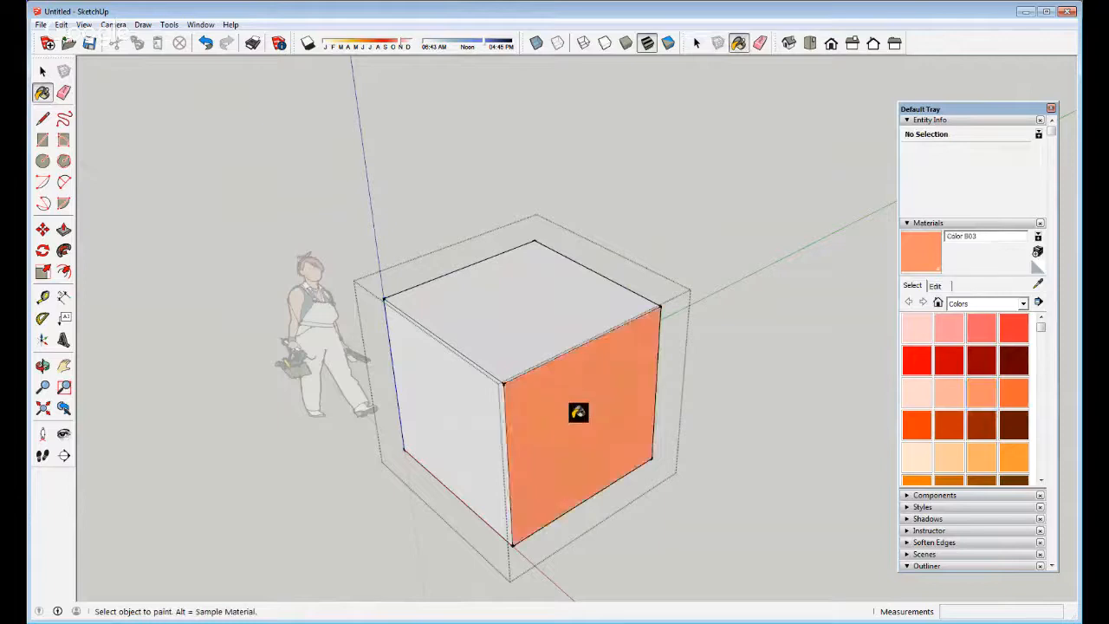
middle_drag(570, 457, 520, 425)
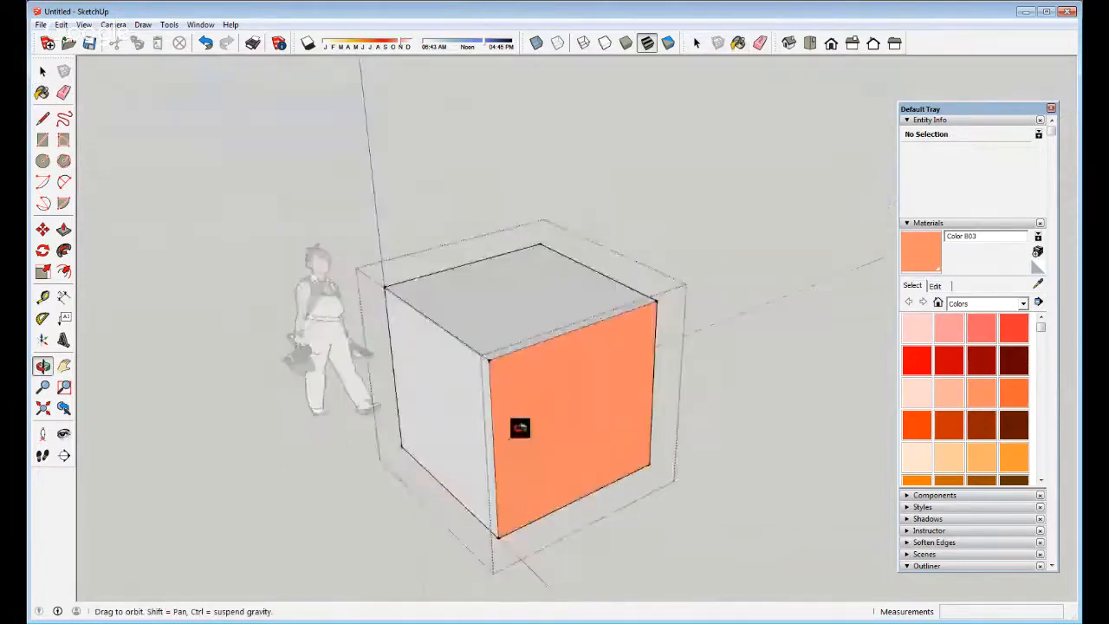
key(space)
click(674, 217)
middle_drag(603, 439, 561, 433)
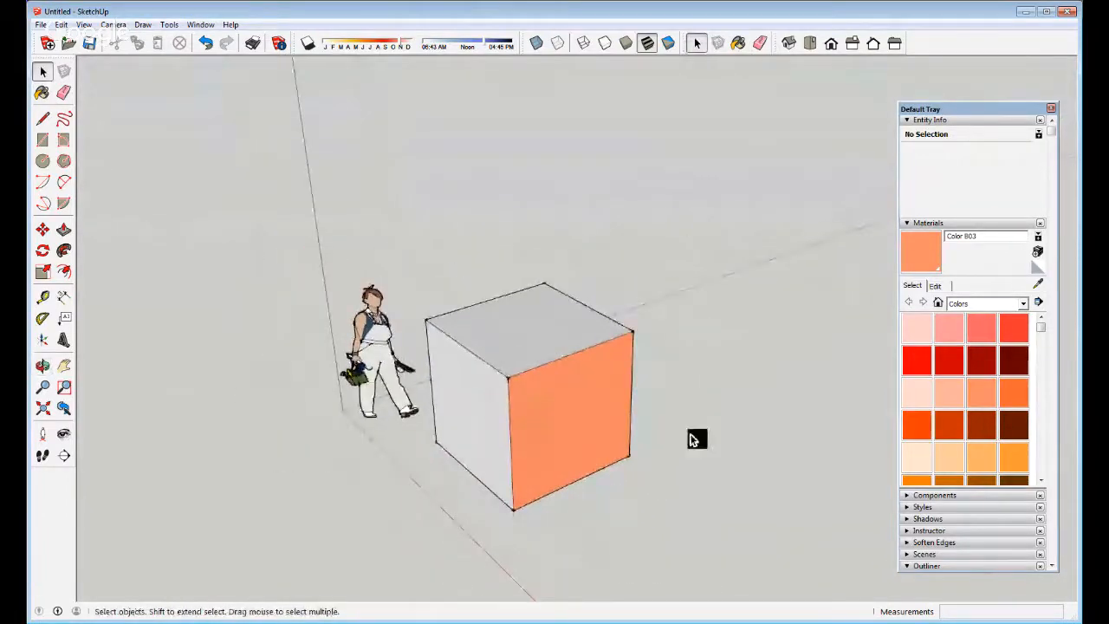
Paint the cube's top face with the salmon Color A03
click(982, 328)
key(space)
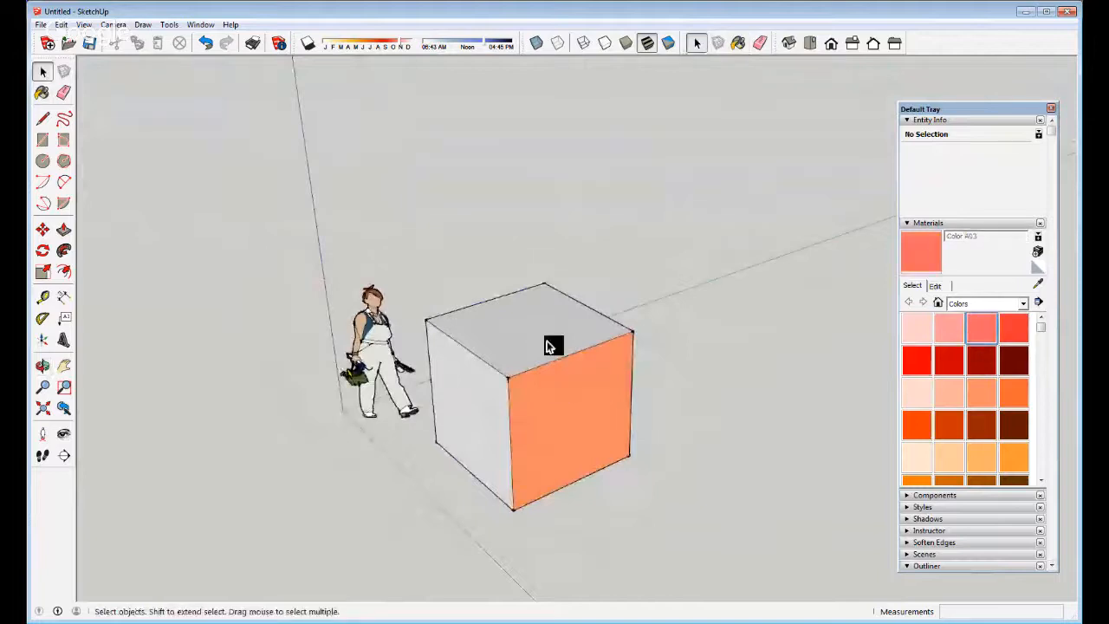
double_click(522, 344)
click(515, 344)
key(b)
click(510, 334)
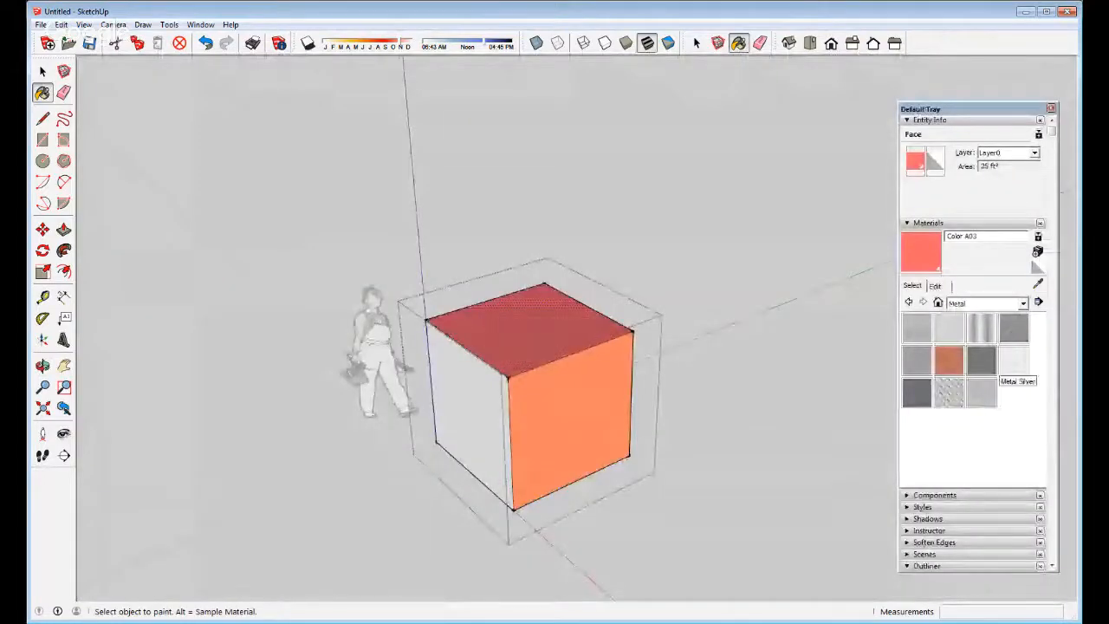
Apply Metal Steel Textured White to the cube's left face and select that textured face
click(950, 392)
click(458, 386)
scroll(520, 386, up, 10)
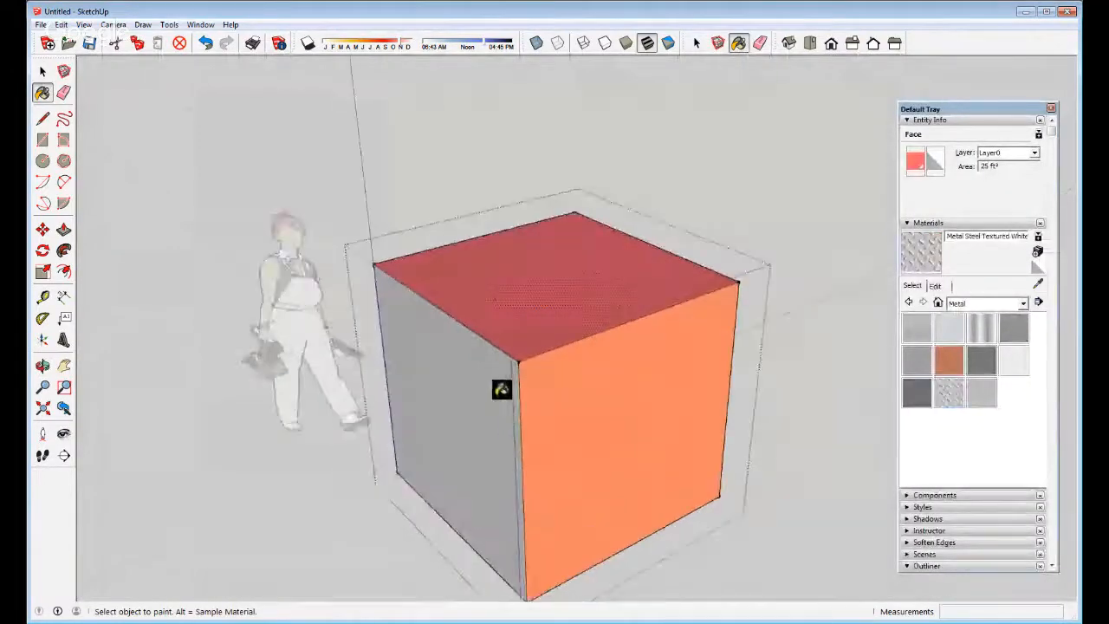
middle_drag(367, 497, 425, 333)
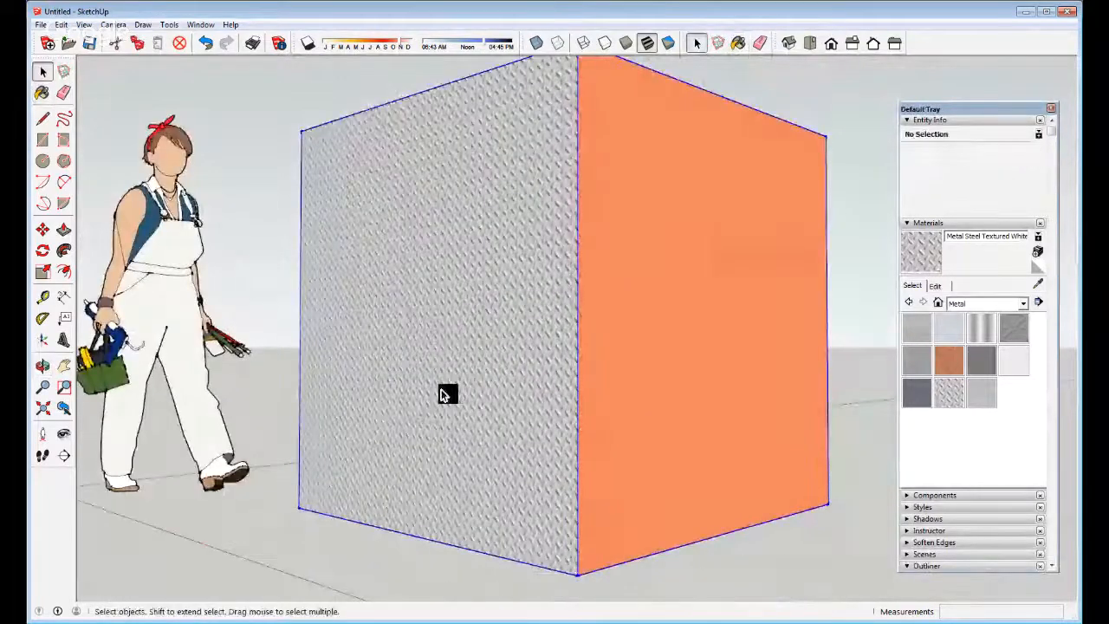
click(619, 266)
middle_drag(477, 364, 595, 361)
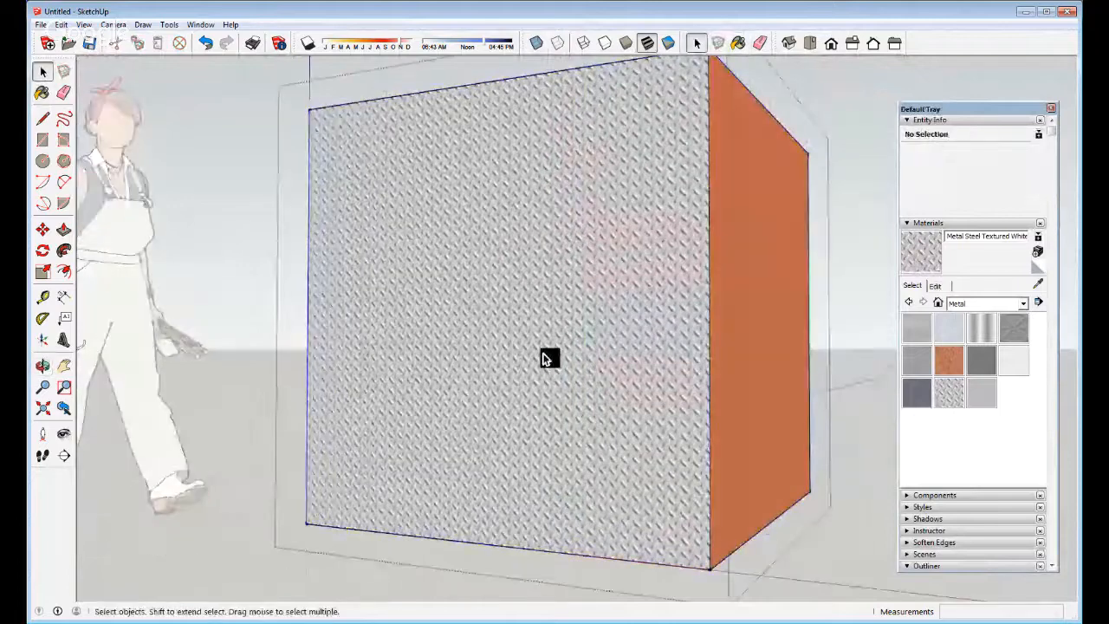
click(546, 358)
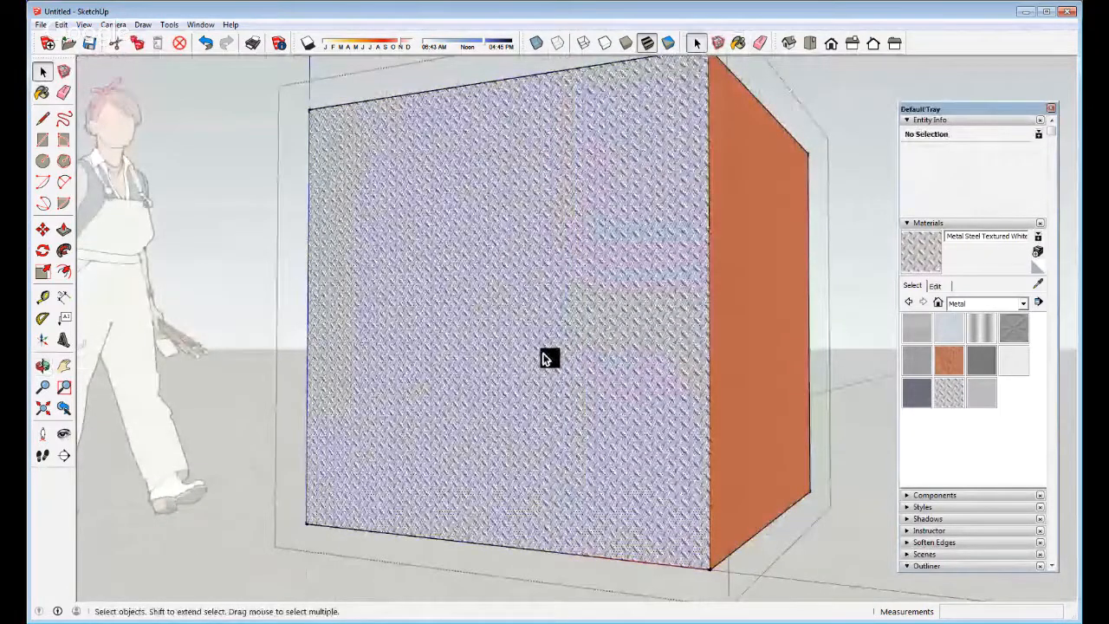
double_click(546, 358)
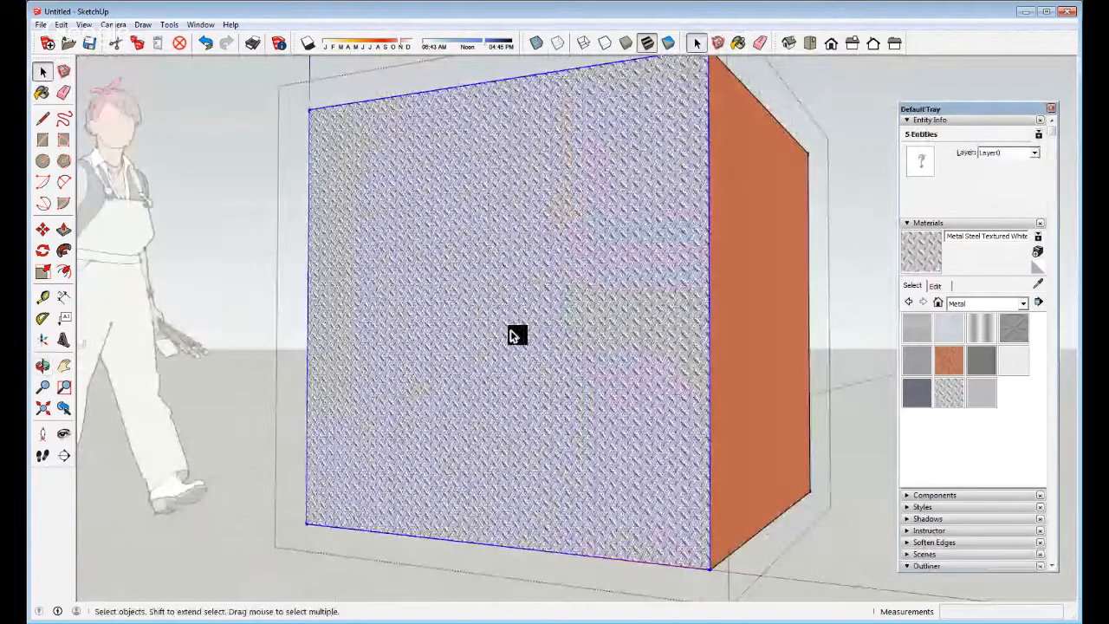
Enlarge the diamond-plate texture on the face using Texture > Position
key(b)
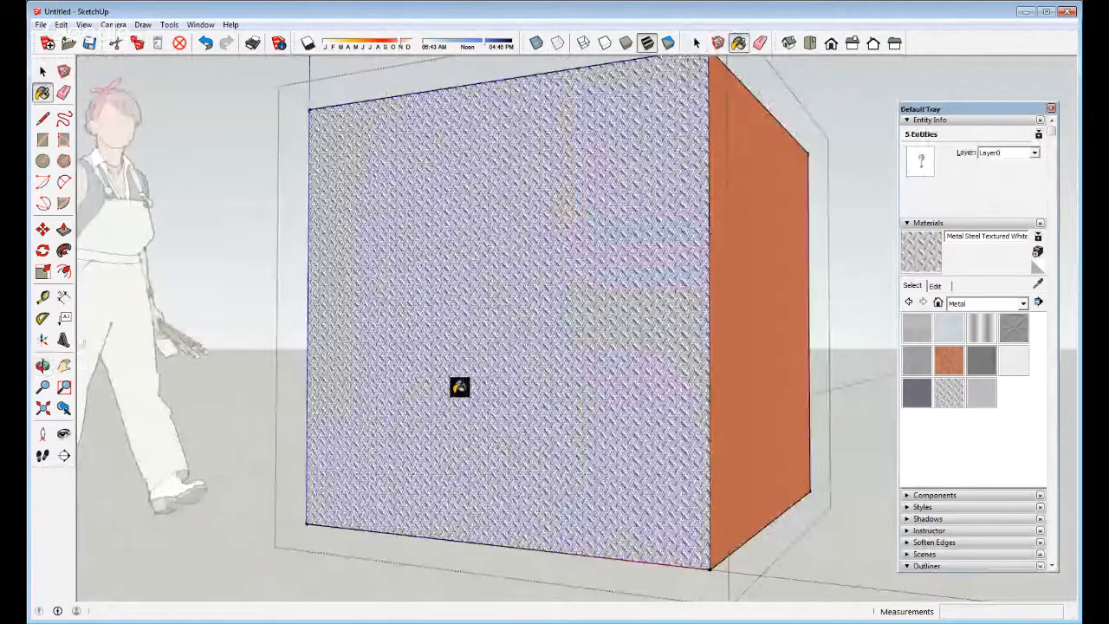
right_click(457, 392)
mouse_move(503, 557)
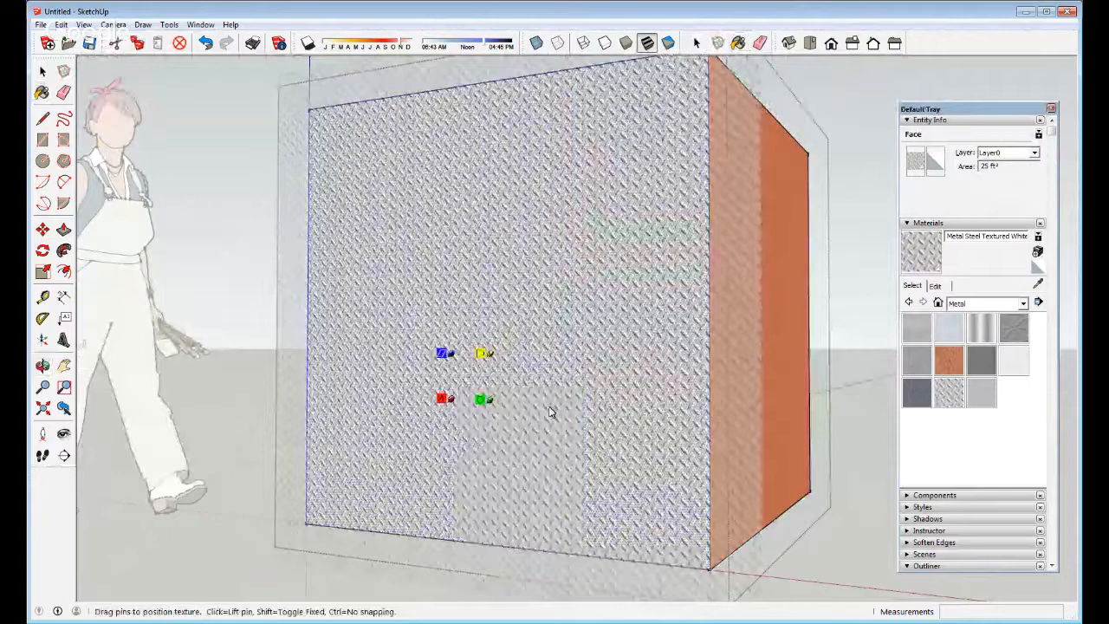
drag(503, 387, 706, 388)
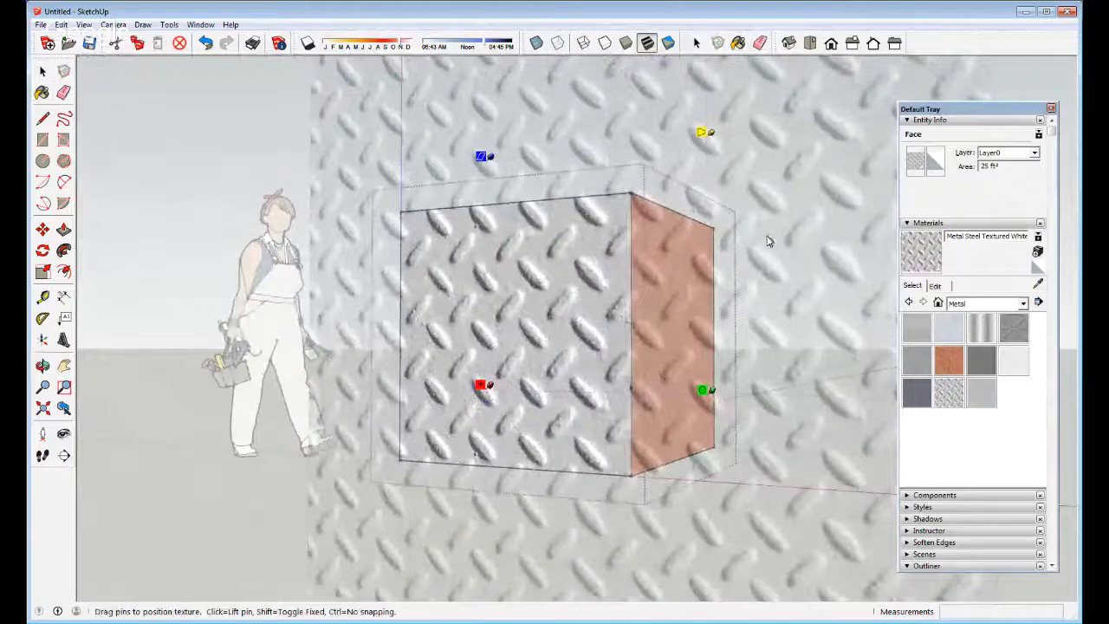
click(231, 143)
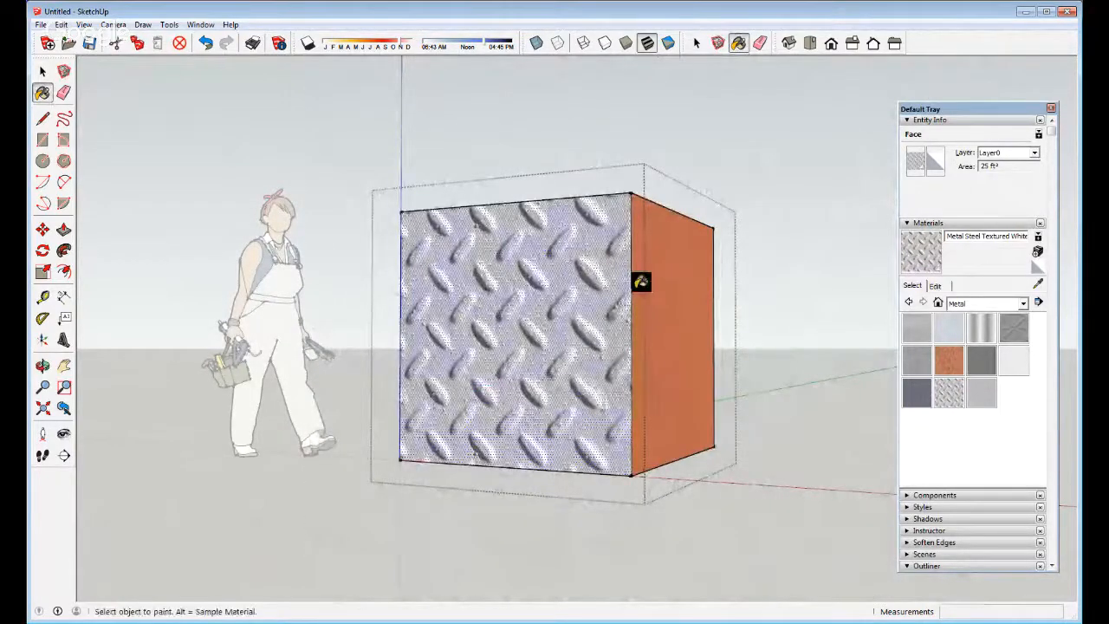
Leave the group and select the whole cube group to review the painted faces
middle_drag(641, 282, 559, 368)
key(space)
click(685, 148)
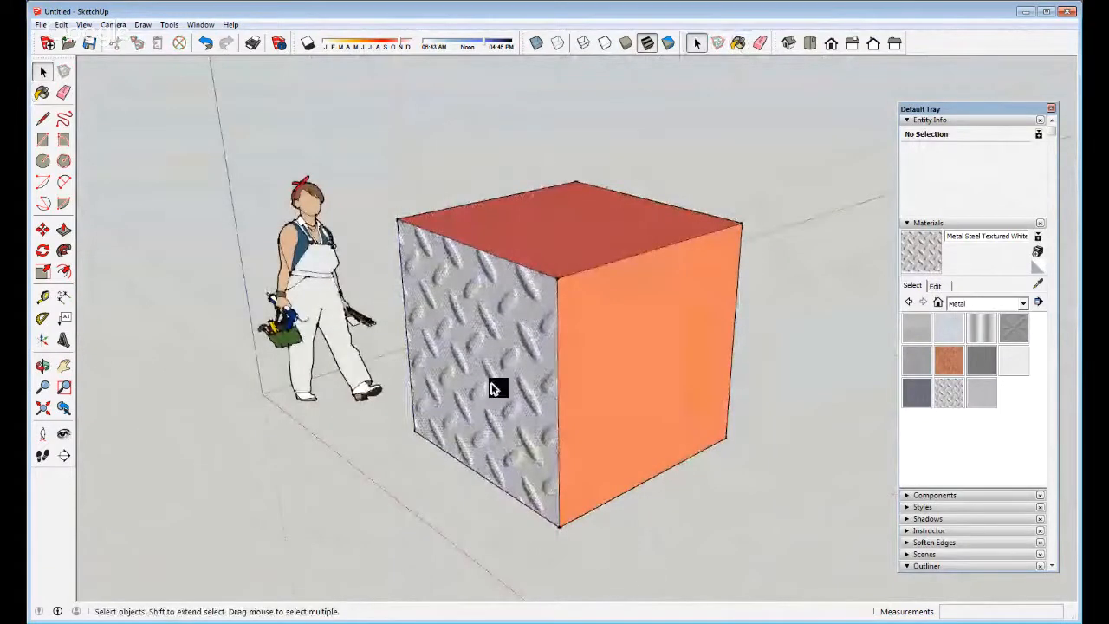
middle_drag(491, 388, 559, 396)
click(557, 397)
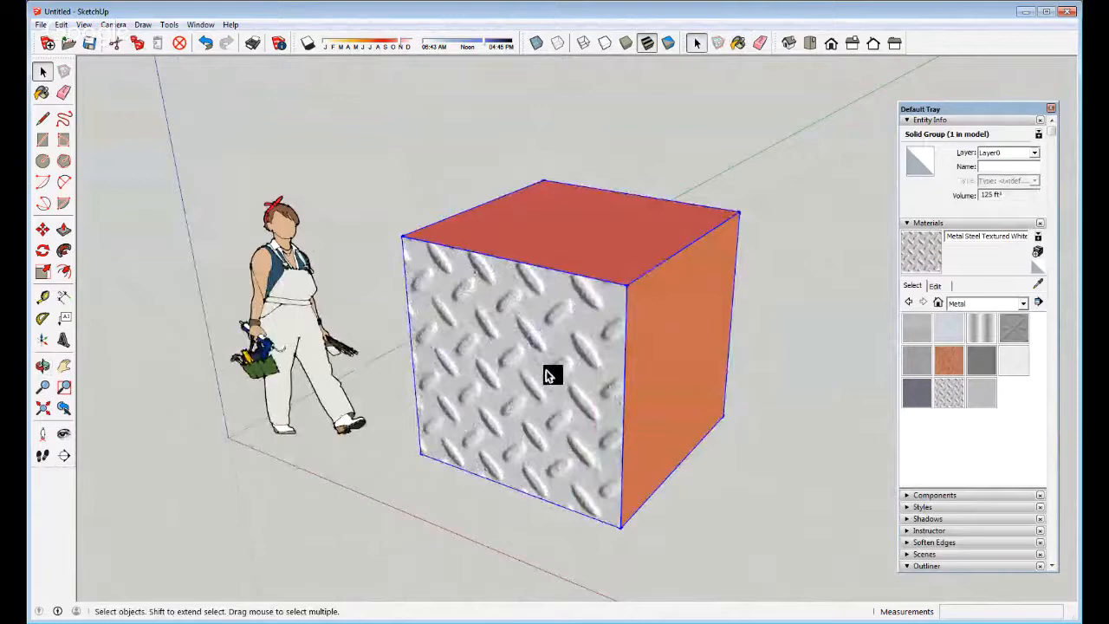
scroll(546, 359, up, 4)
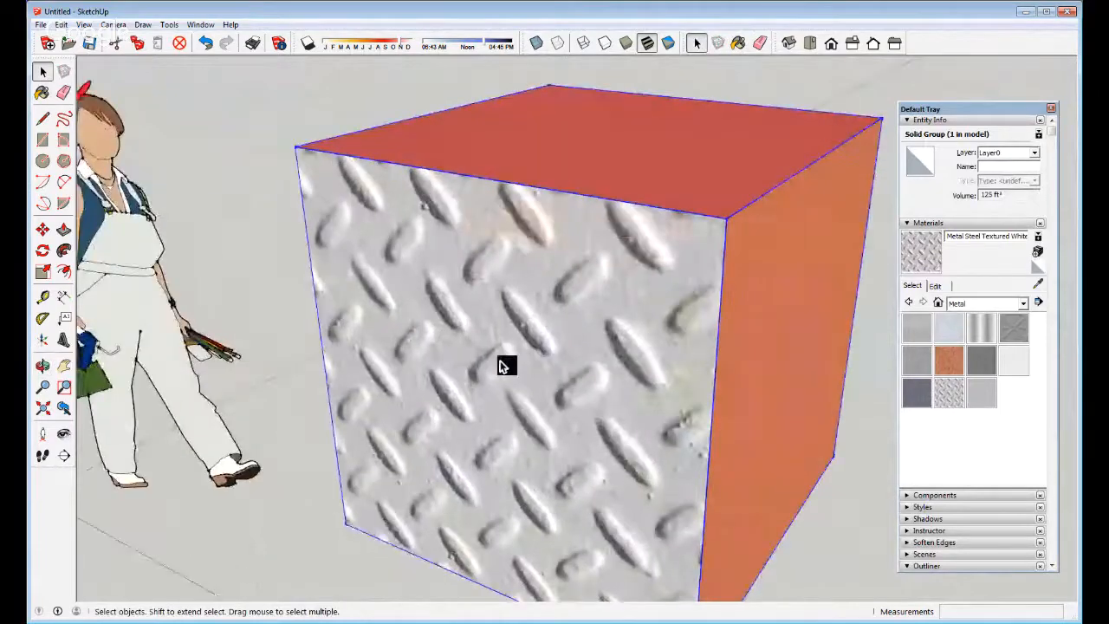
scroll(505, 367, down, 3)
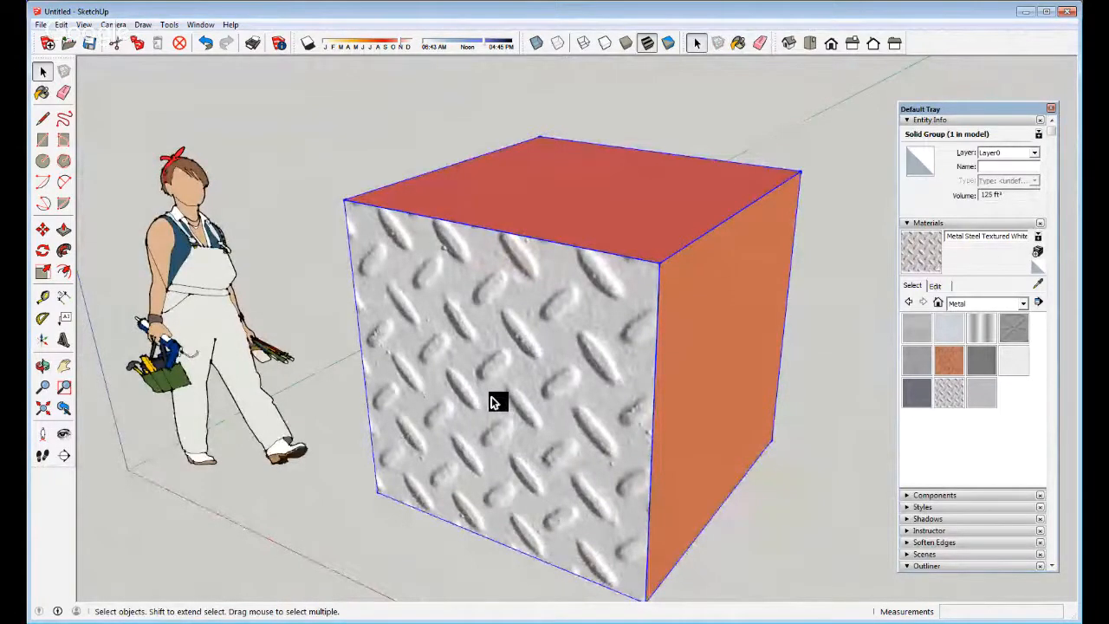
scroll(448, 367, down, 4)
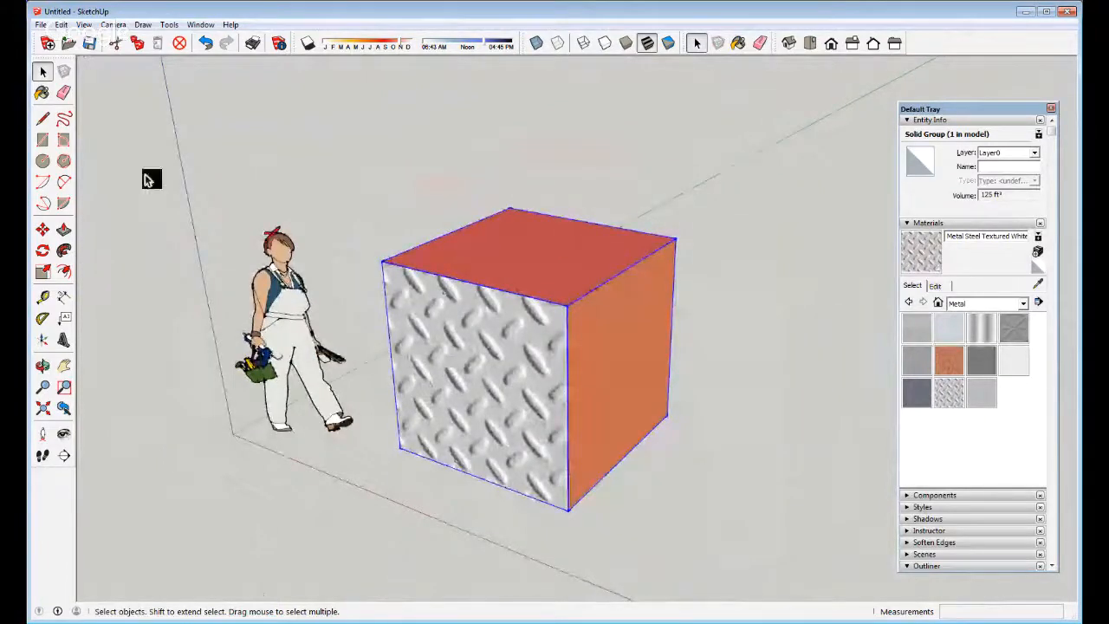
click(43, 118)
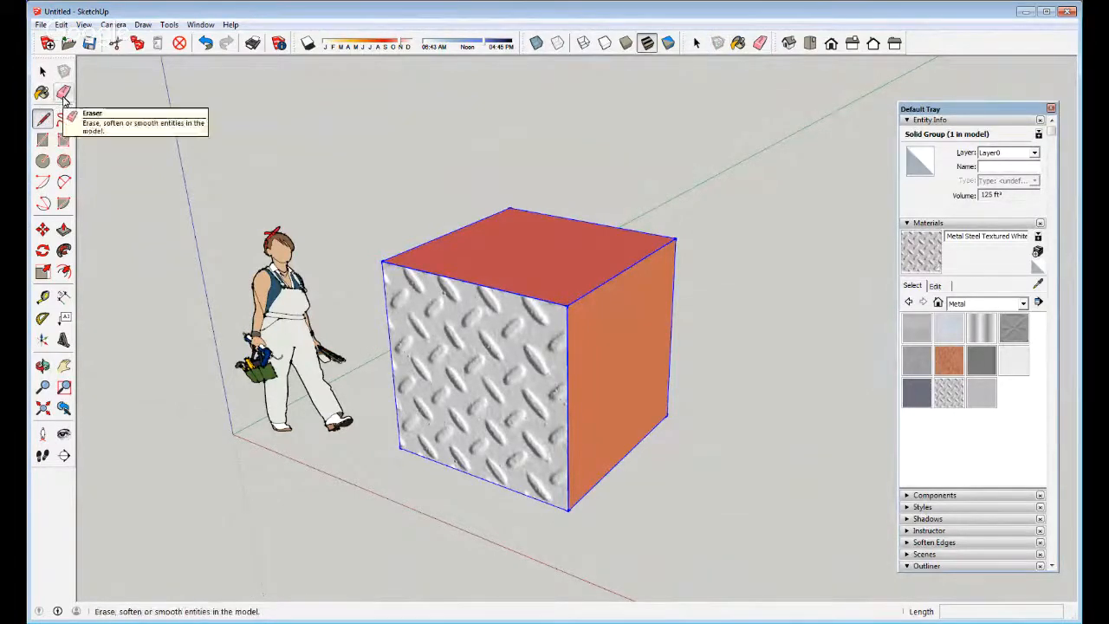
click(63, 94)
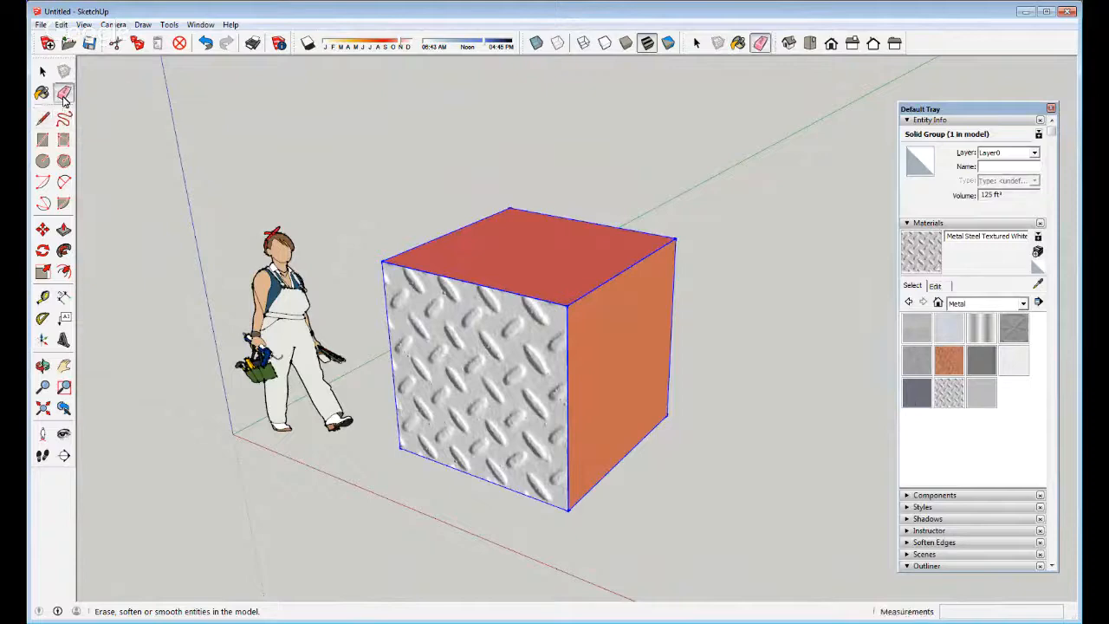
mouse_move(520, 321)
middle_down()
mouse_move(454, 355)
mouse_move(443, 314)
mouse_move(475, 299)
mouse_move(431, 243)
mouse_move(460, 227)
mouse_move(547, 267)
middle_up()
key(space)
double_click(443, 309)
scroll(444, 309, up, 3)
key(e)
click(512, 256)
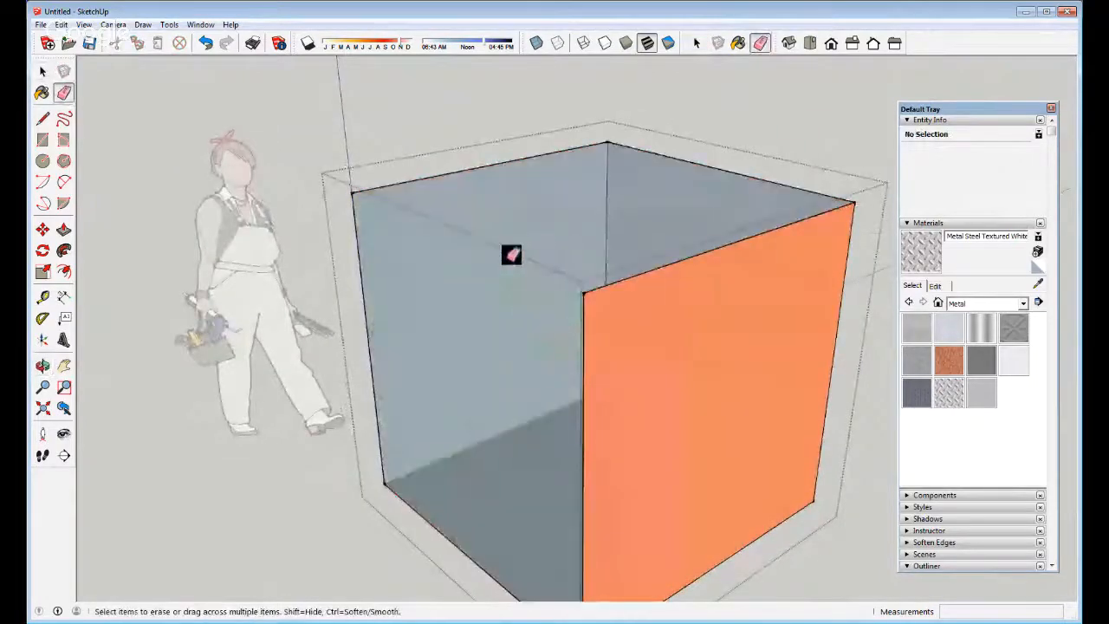
key(ctrl+z)
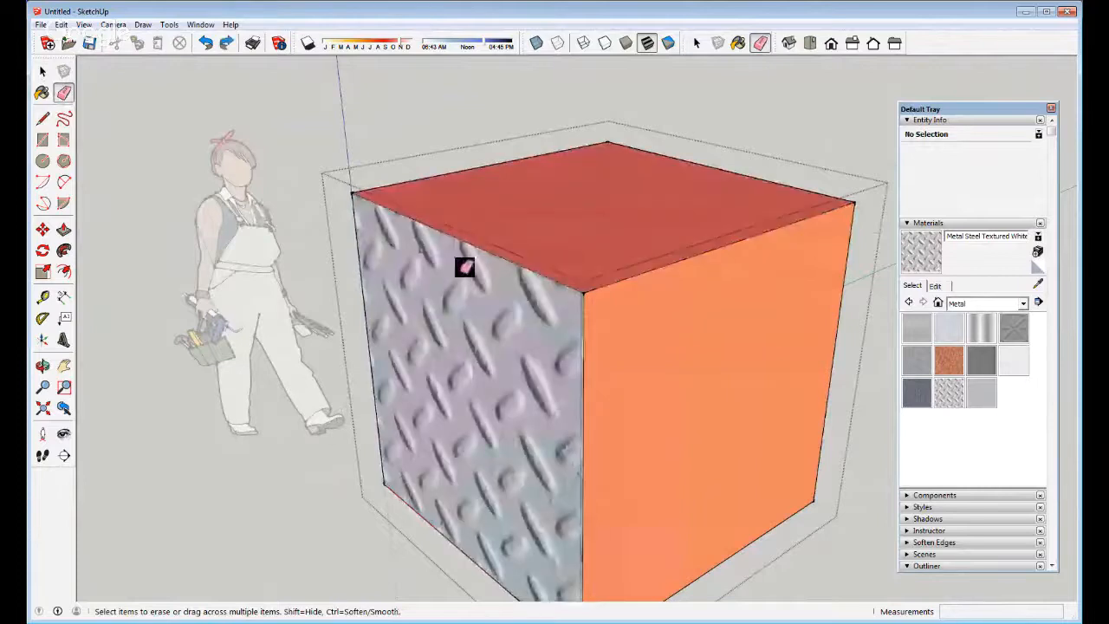
click(42, 71)
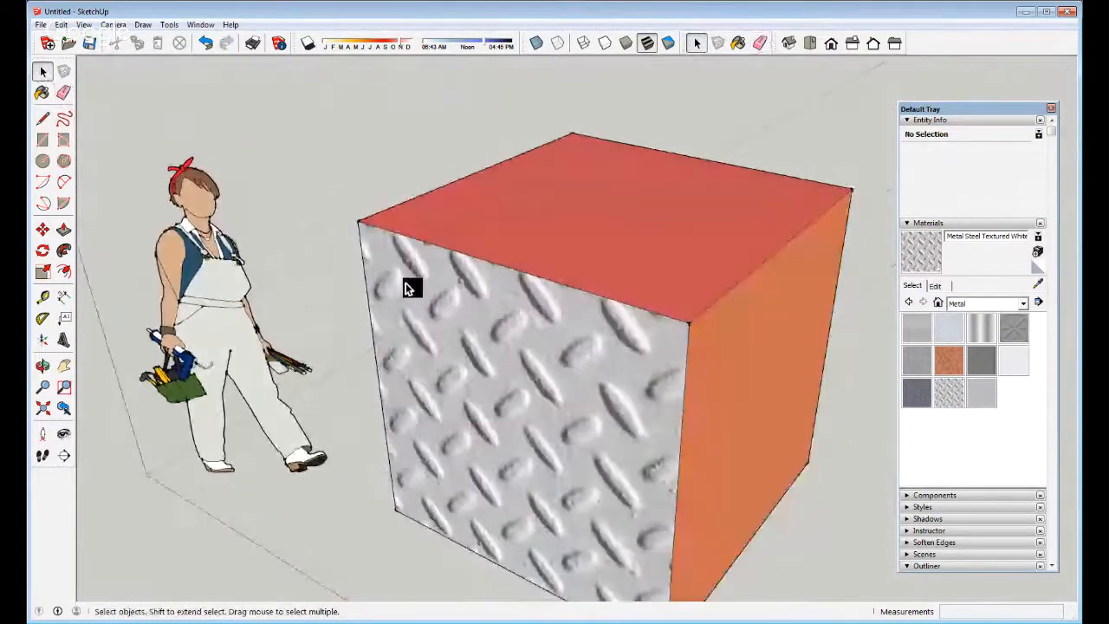
click(490, 274)
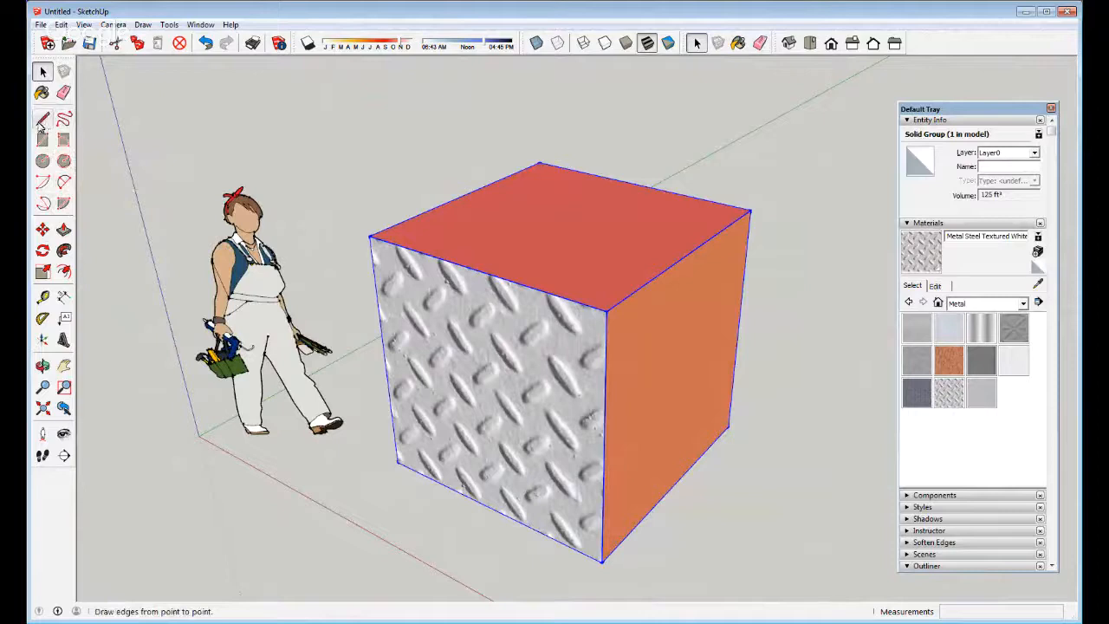
Abandon a started circle and draw a wavy Freehand curve on the ground left of the cube
click(43, 160)
click(188, 514)
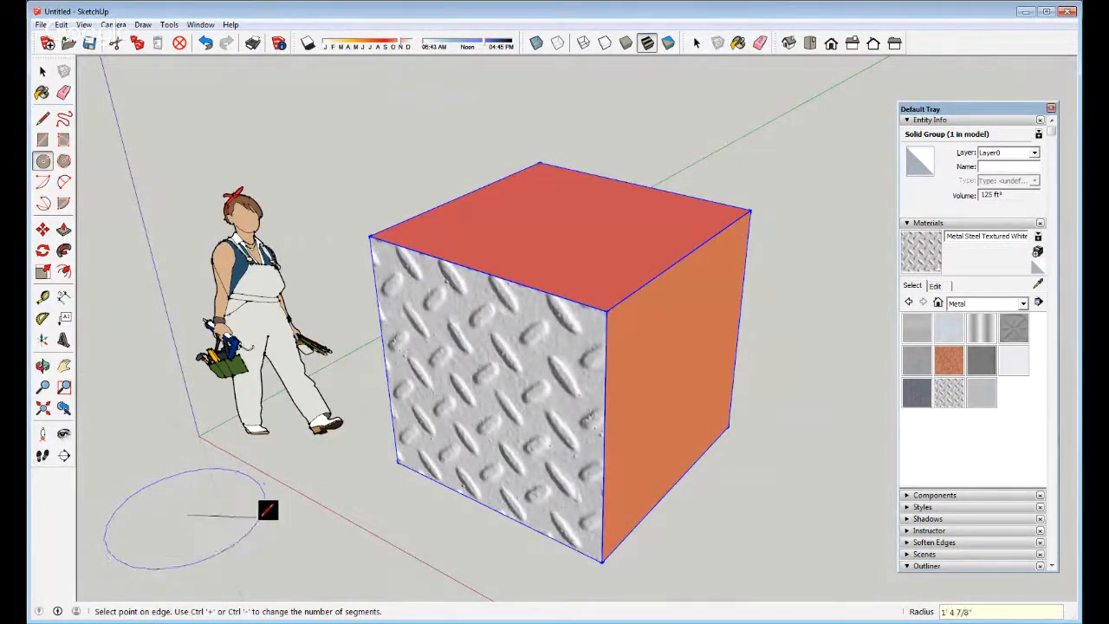
key(space)
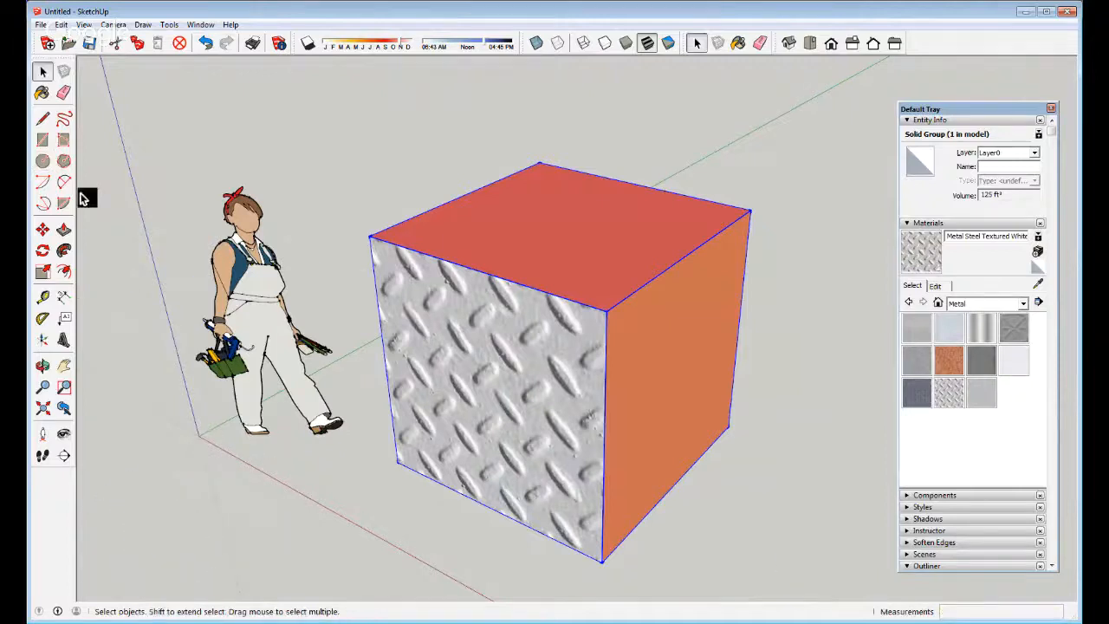
click(63, 140)
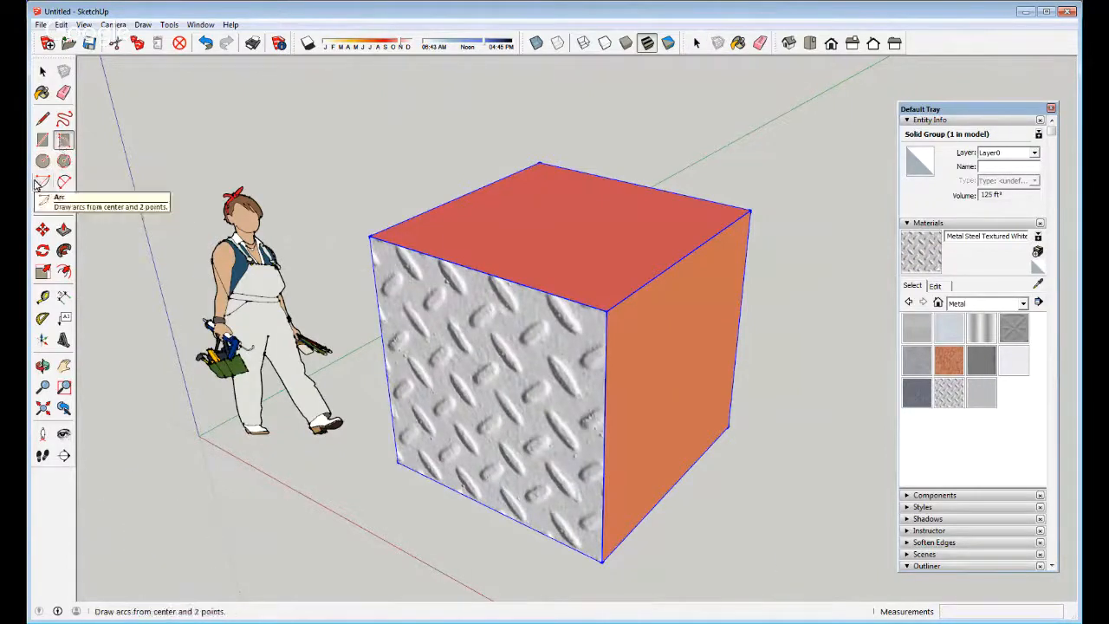
click(63, 119)
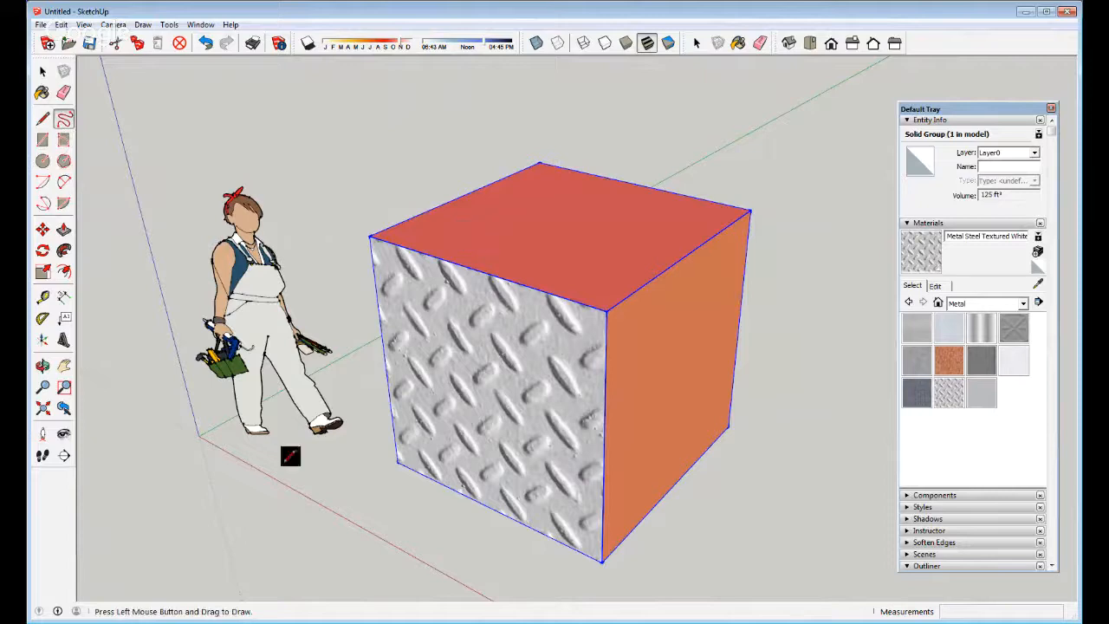
mouse_move(238, 564)
mouse_down()
mouse_move(298, 523)
mouse_move(322, 569)
mouse_move(425, 584)
mouse_move(359, 565)
mouse_move(258, 560)
mouse_move(235, 544)
mouse_move(236, 557)
mouse_up()
Select and delete the freehand loop below the cube, then select the cube group
key(space)
scroll(416, 490, up, 4)
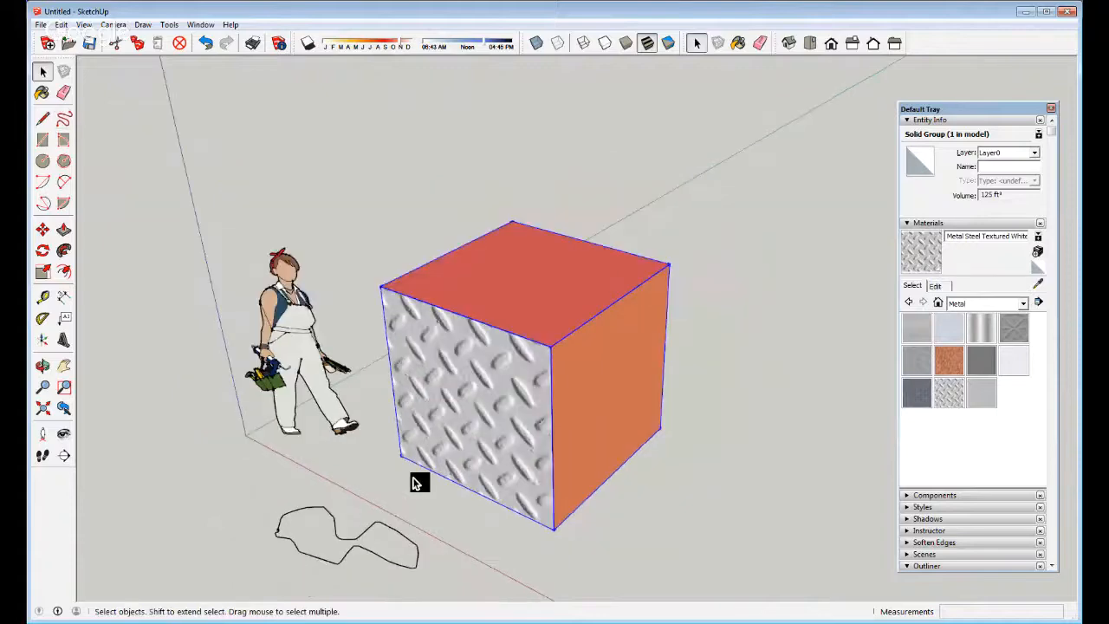
scroll(355, 418, down, 1)
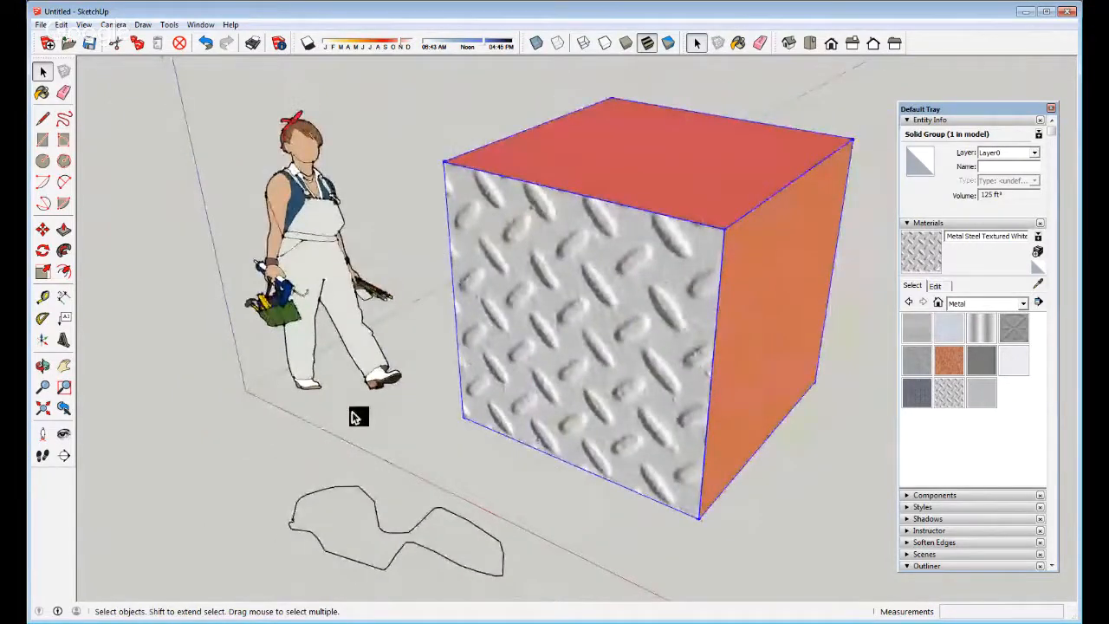
scroll(356, 416, down, 1)
click(365, 525)
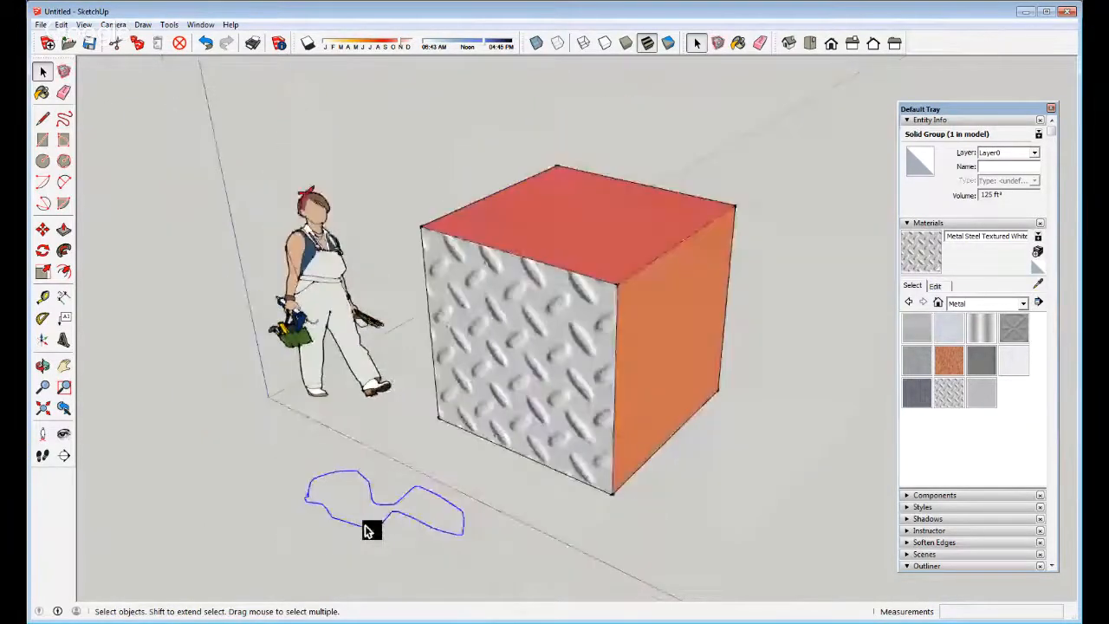
scroll(365, 529, up, 2)
key(Delete)
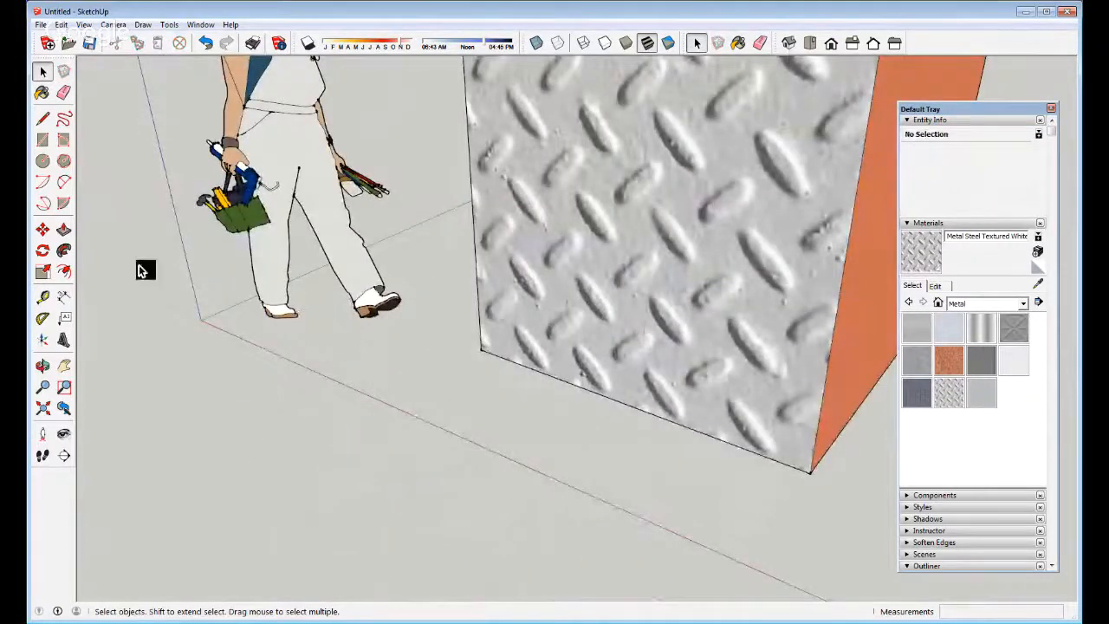
scroll(203, 446, down, 5)
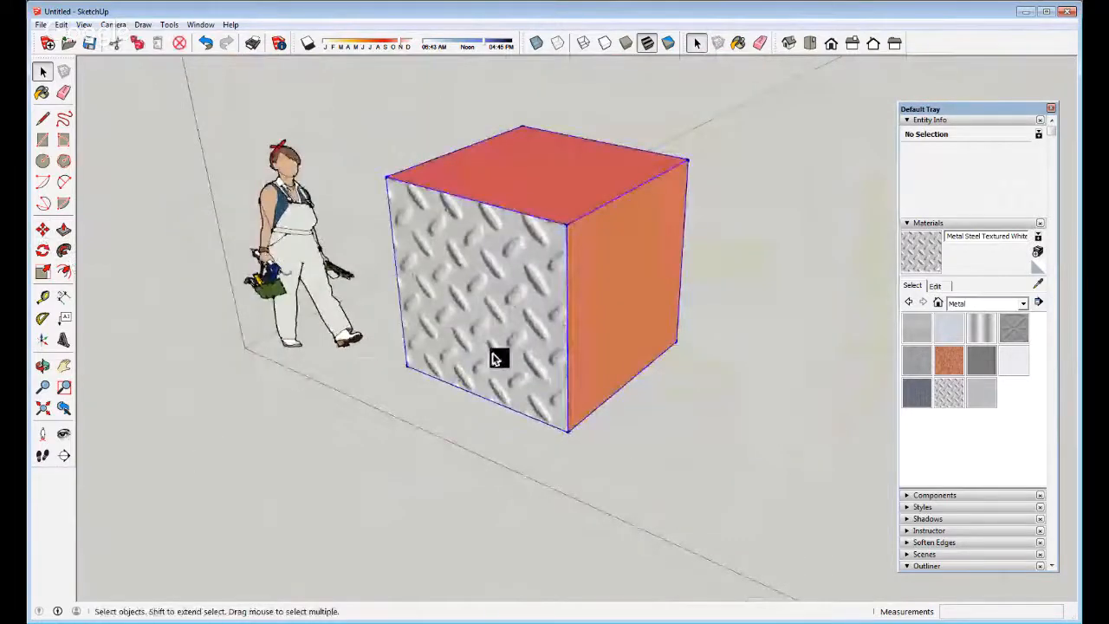
click(495, 358)
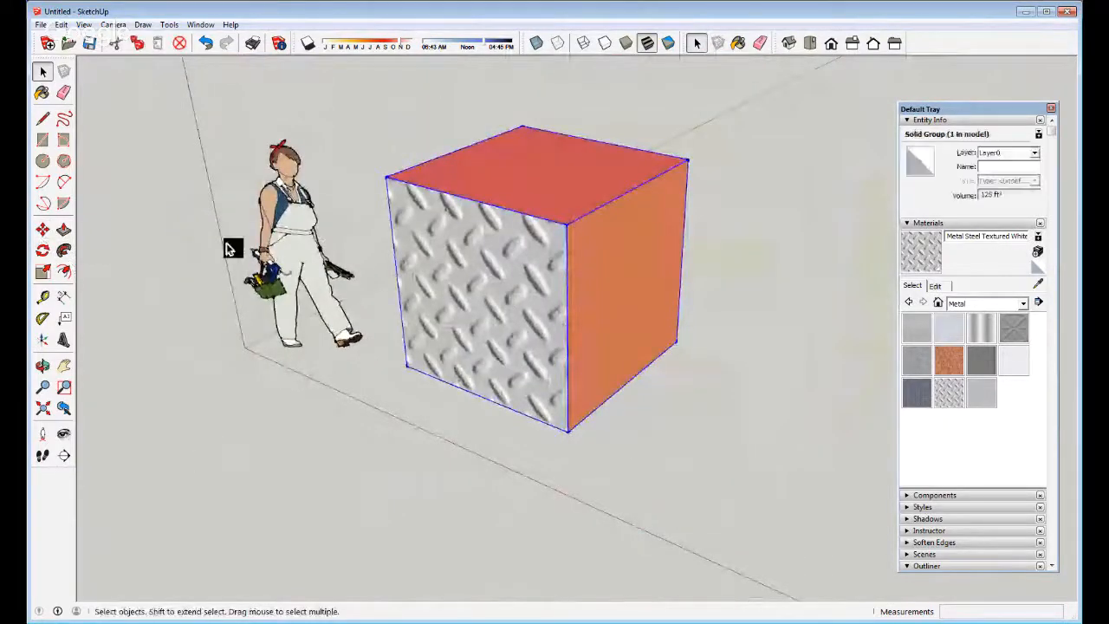
click(43, 231)
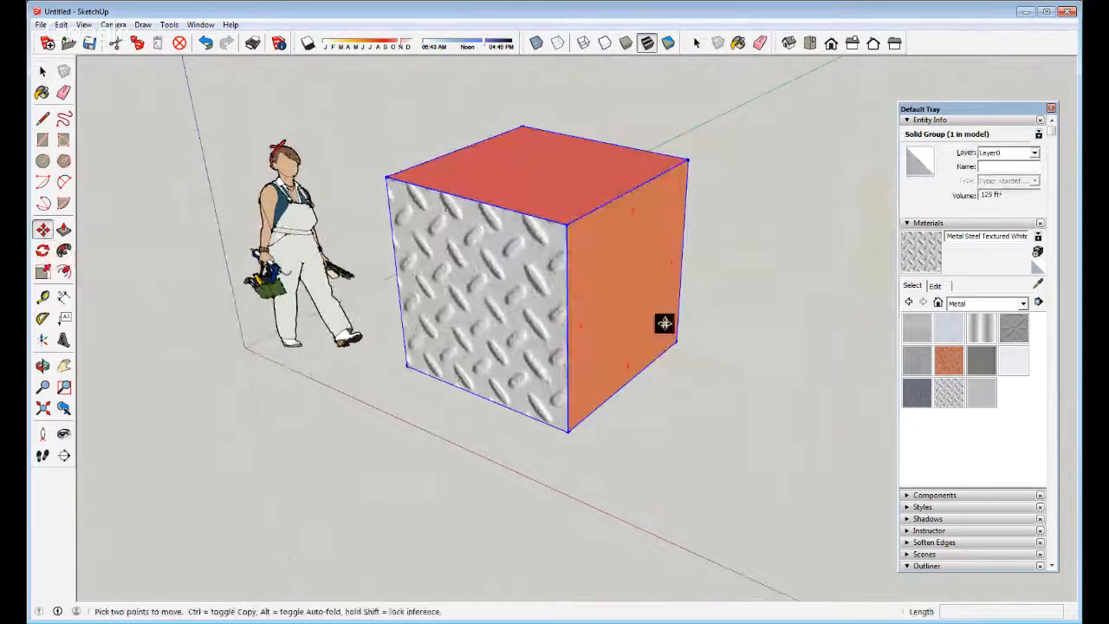
click(592, 344)
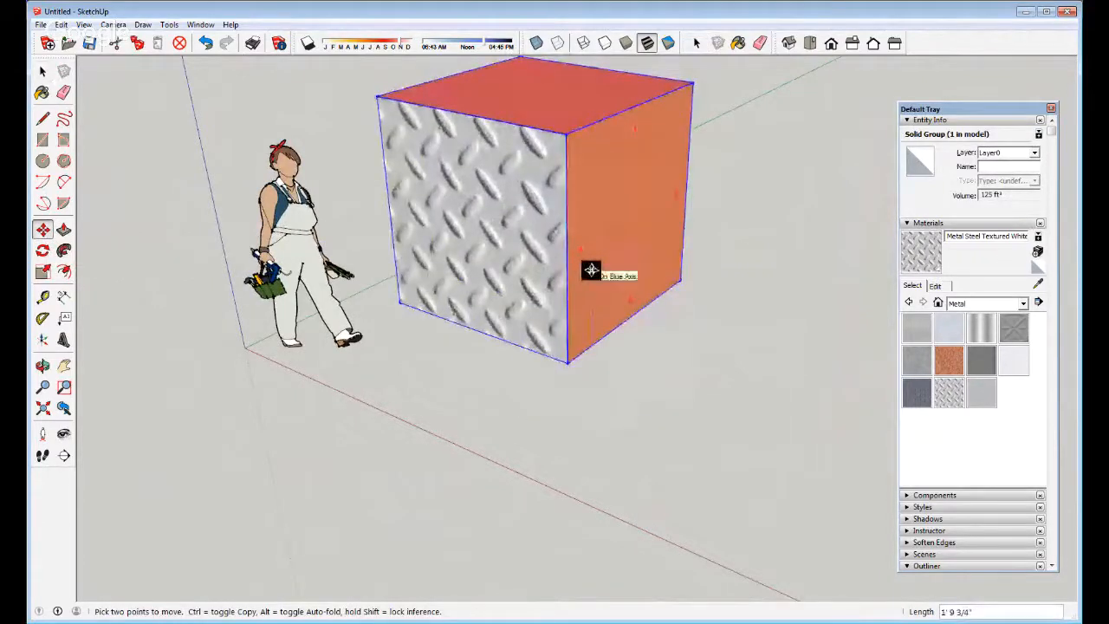
text(5')
key(Return)
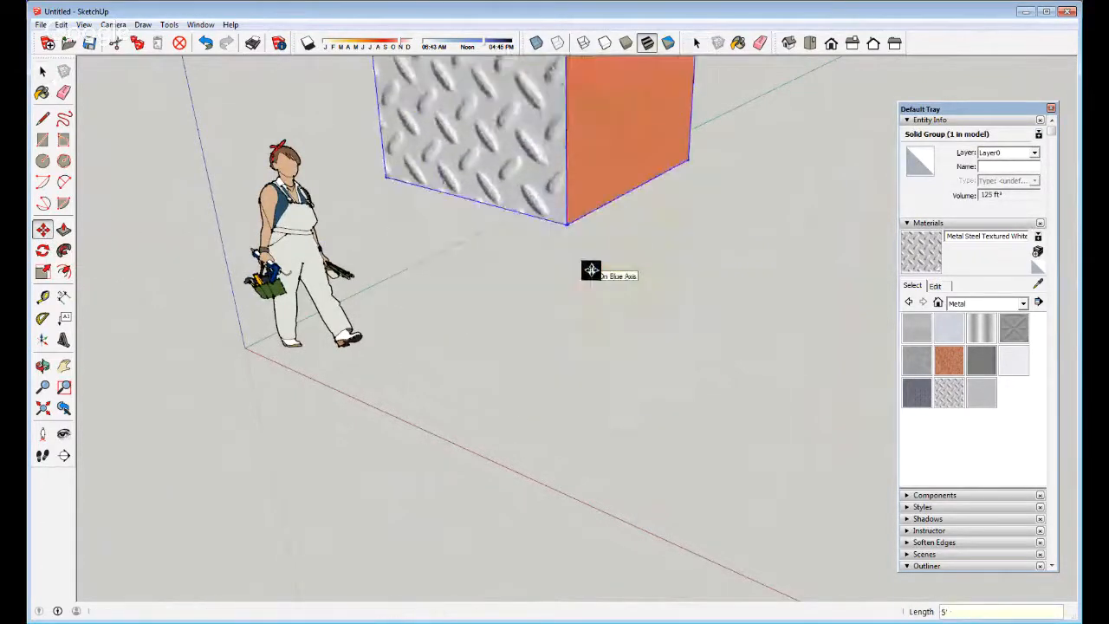
middle_drag(538, 384, 575, 193)
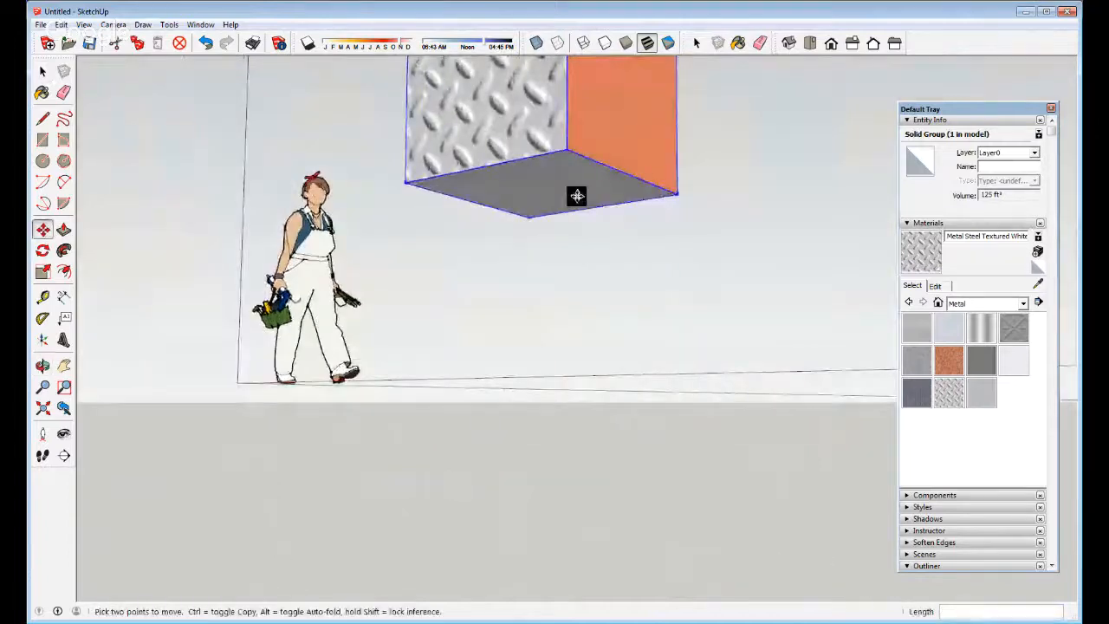
click(631, 119)
click(630, 170)
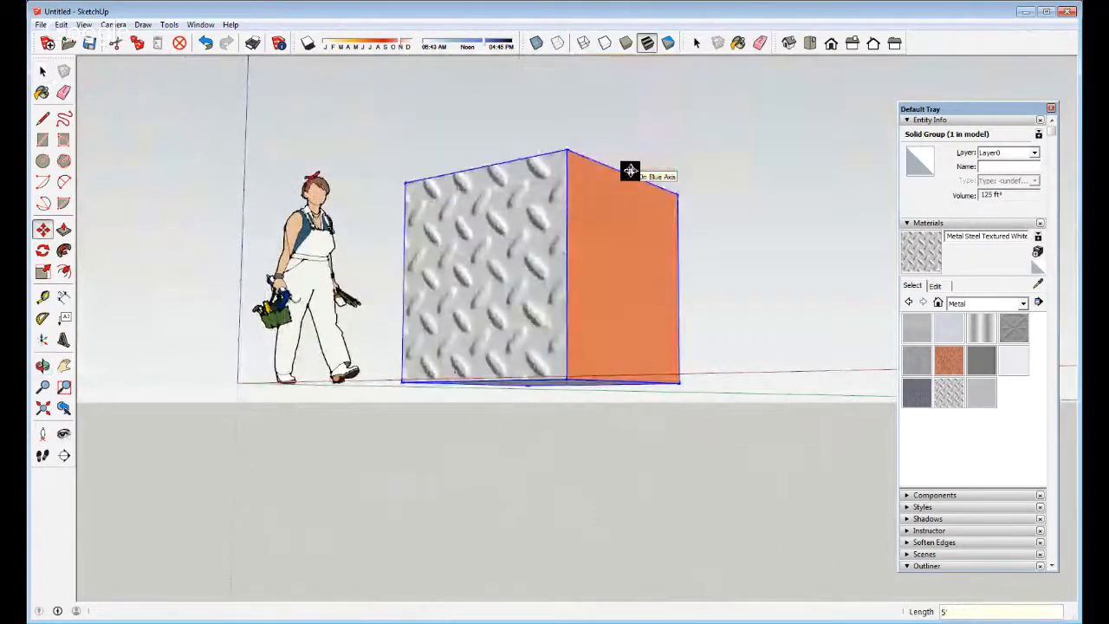
key(o)
drag(507, 227, 574, 291)
key(m)
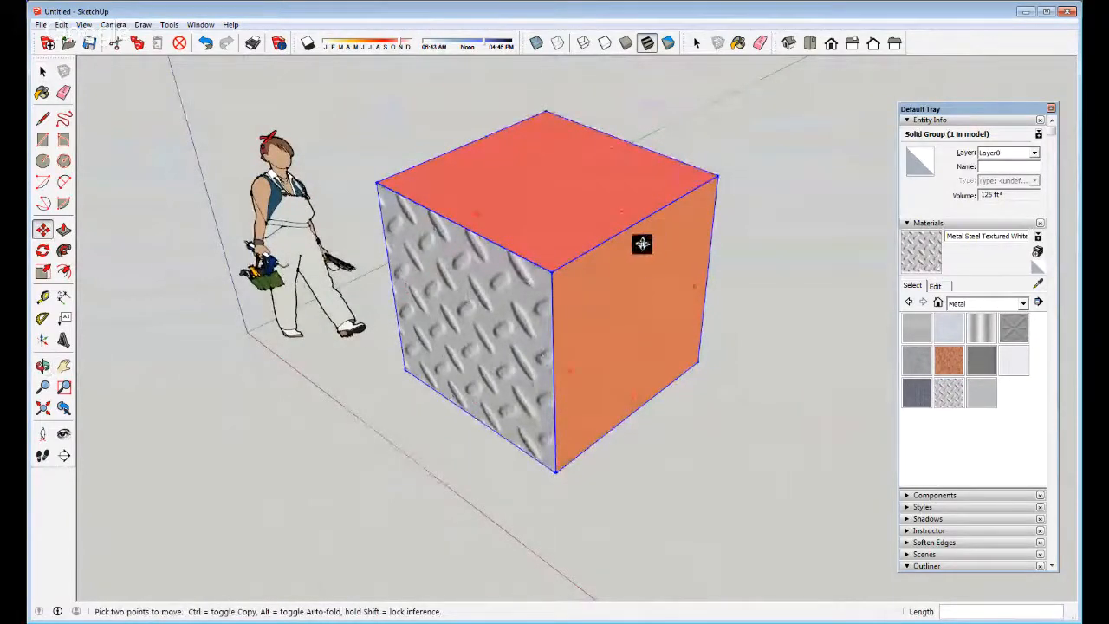
key(q)
key(m)
key(q)
key(m)
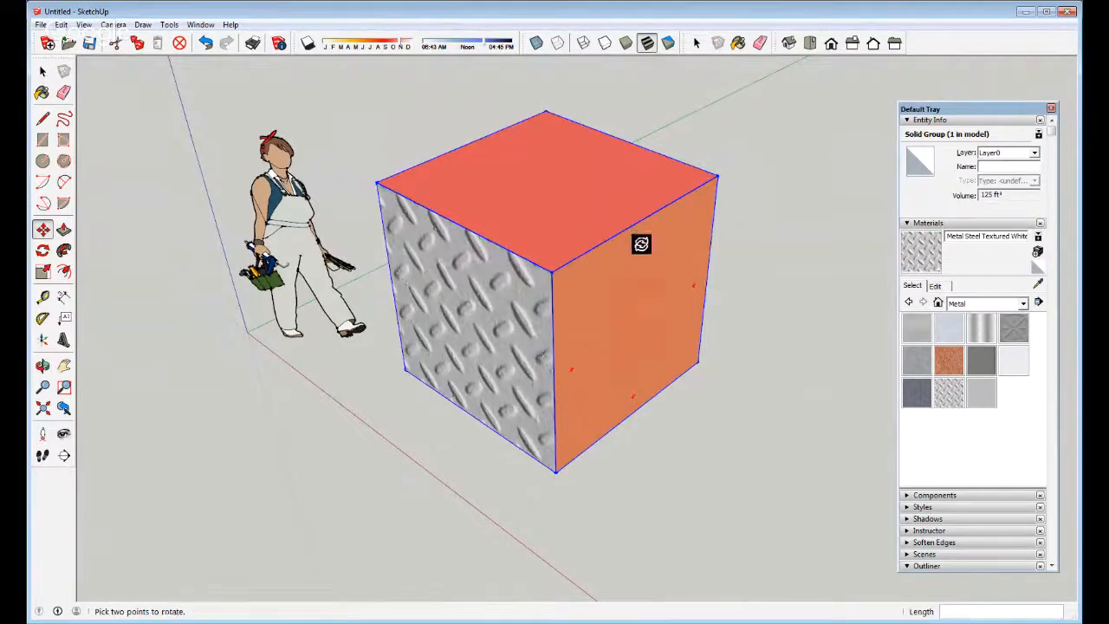
click(640, 247)
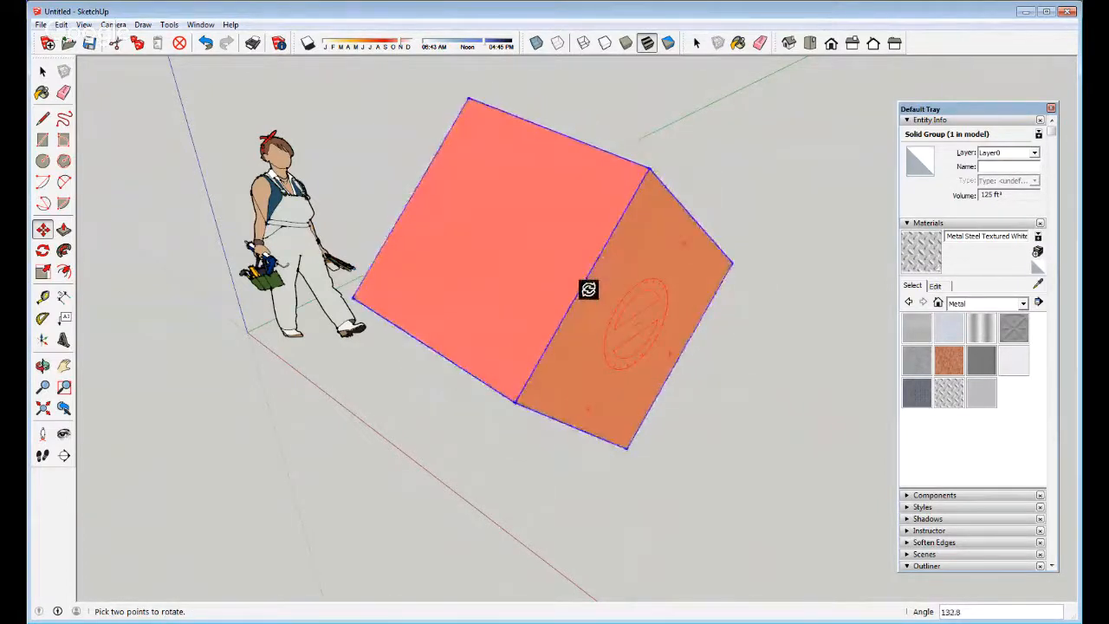
middle_drag(588, 288, 468, 23)
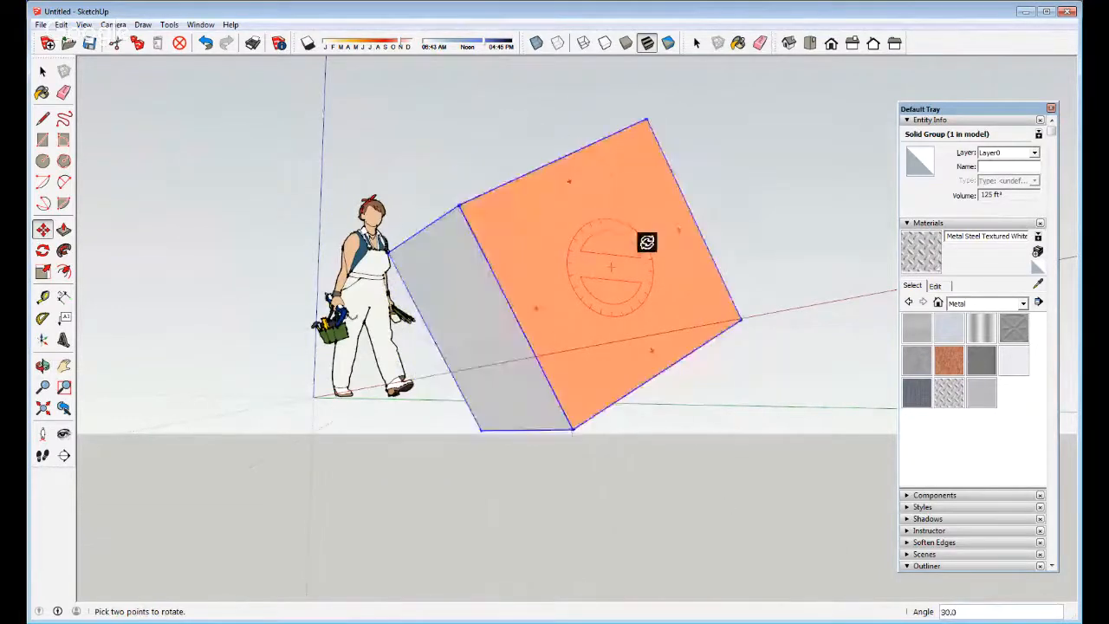
click(636, 240)
key(o)
drag(573, 237, 569, 384)
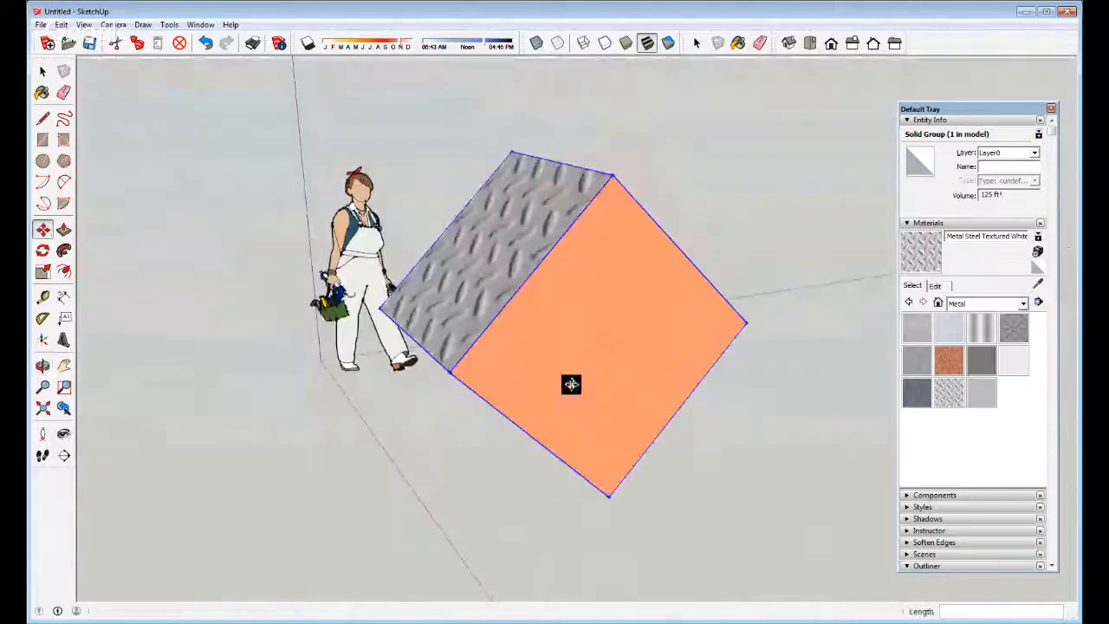
key(m)
key(ctrl+z)
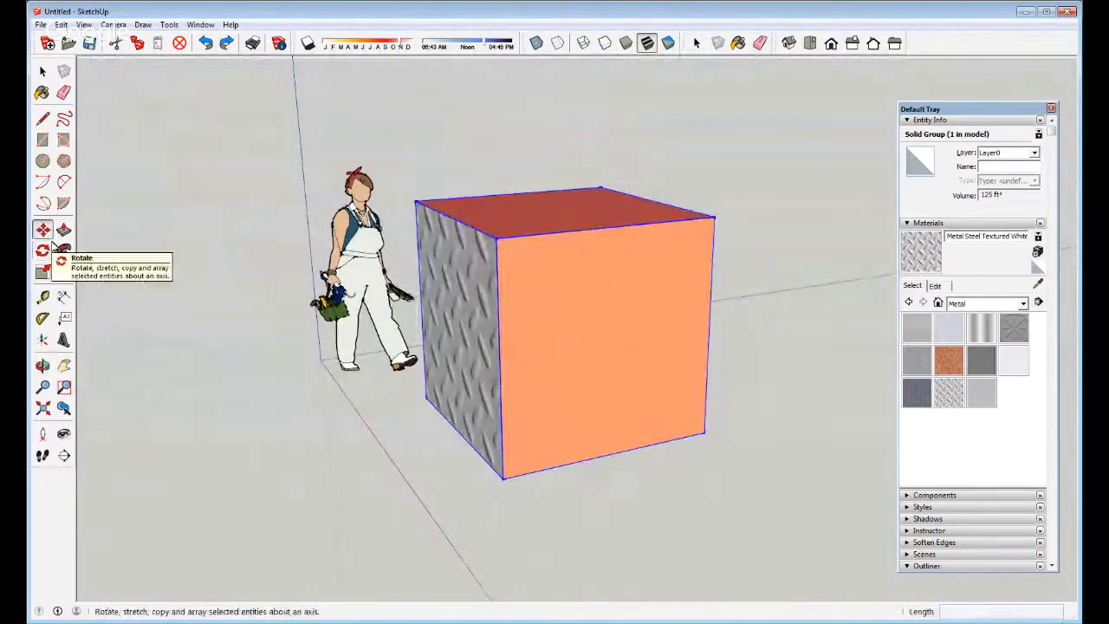
click(45, 249)
middle_drag(639, 228, 477, 233)
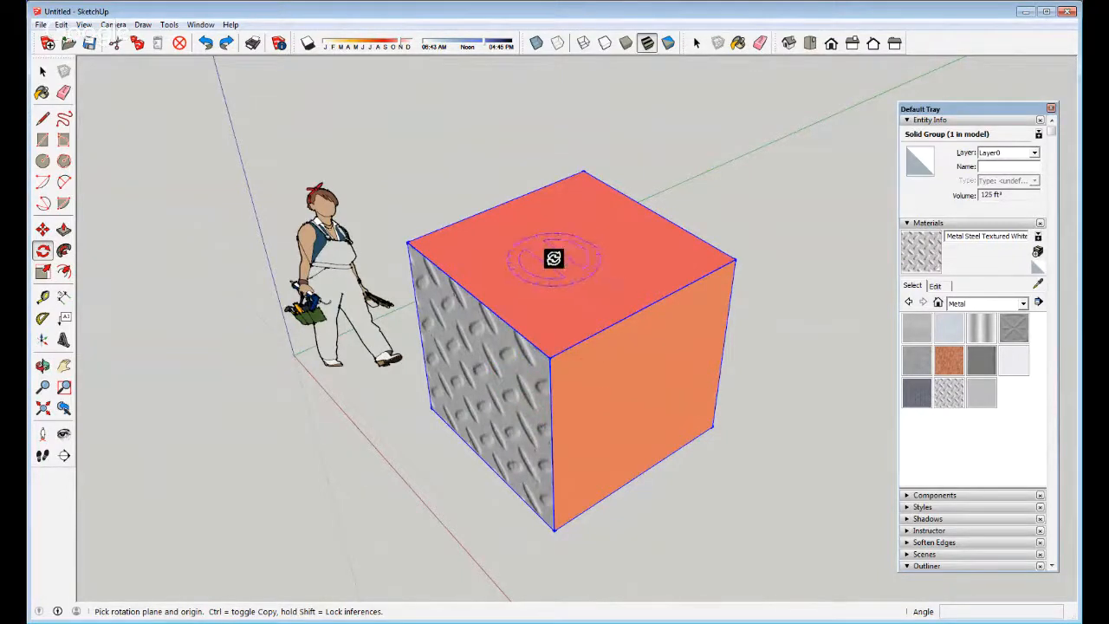
click(412, 242)
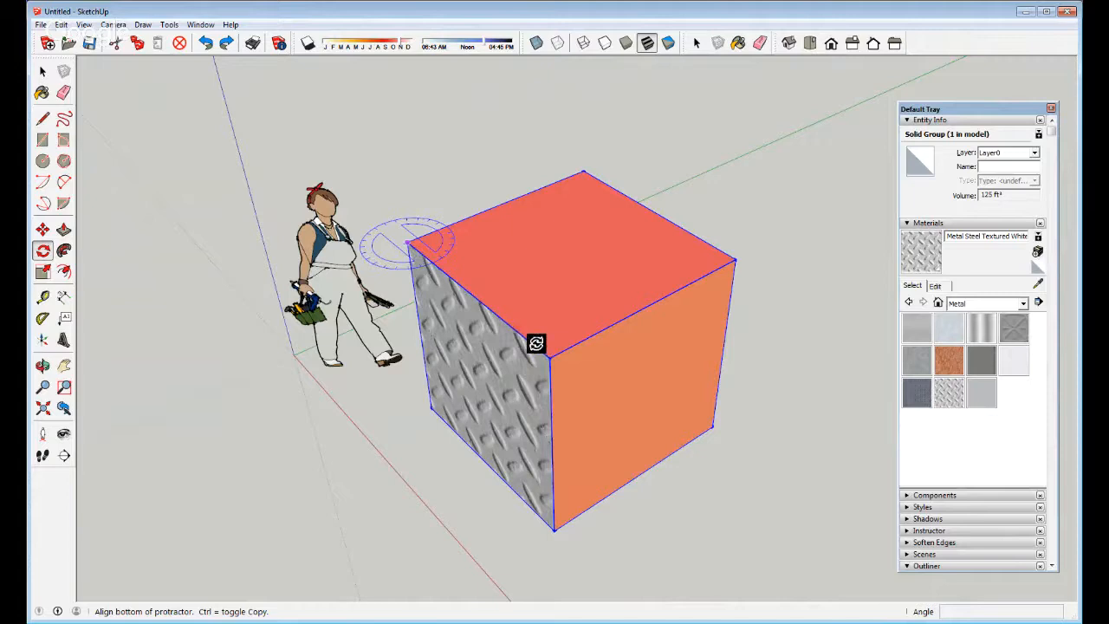
click(537, 343)
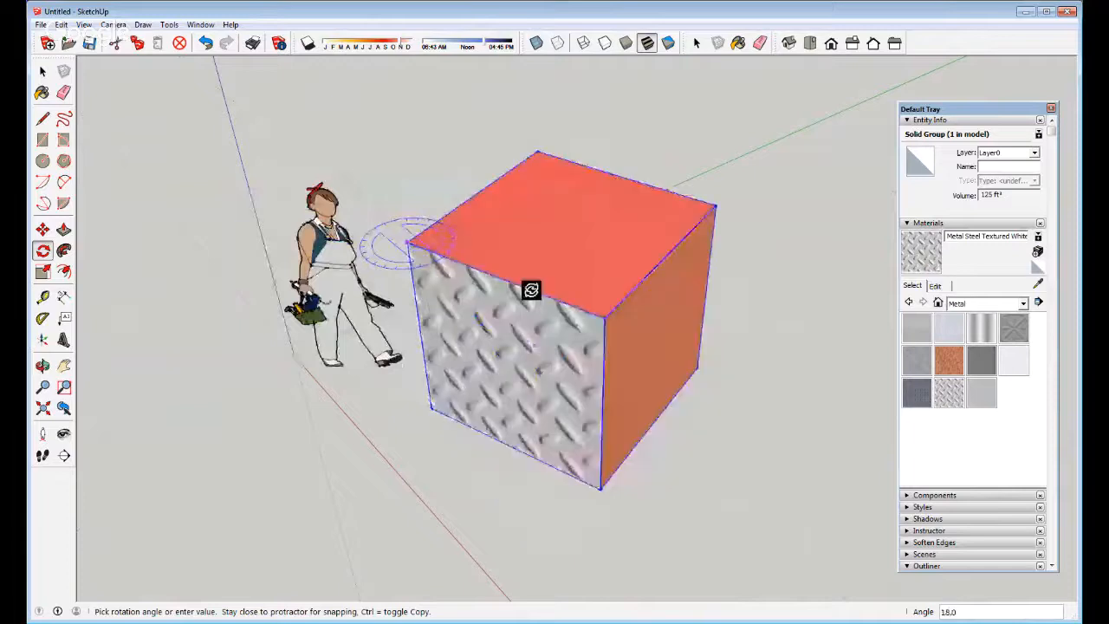
click(494, 368)
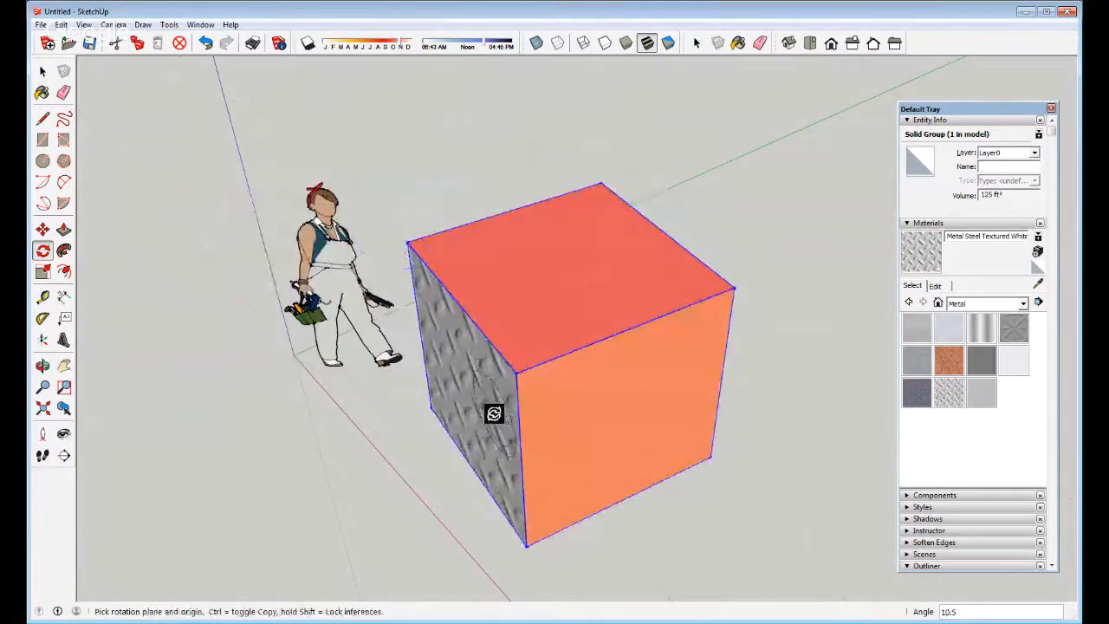
key(ctrl+z)
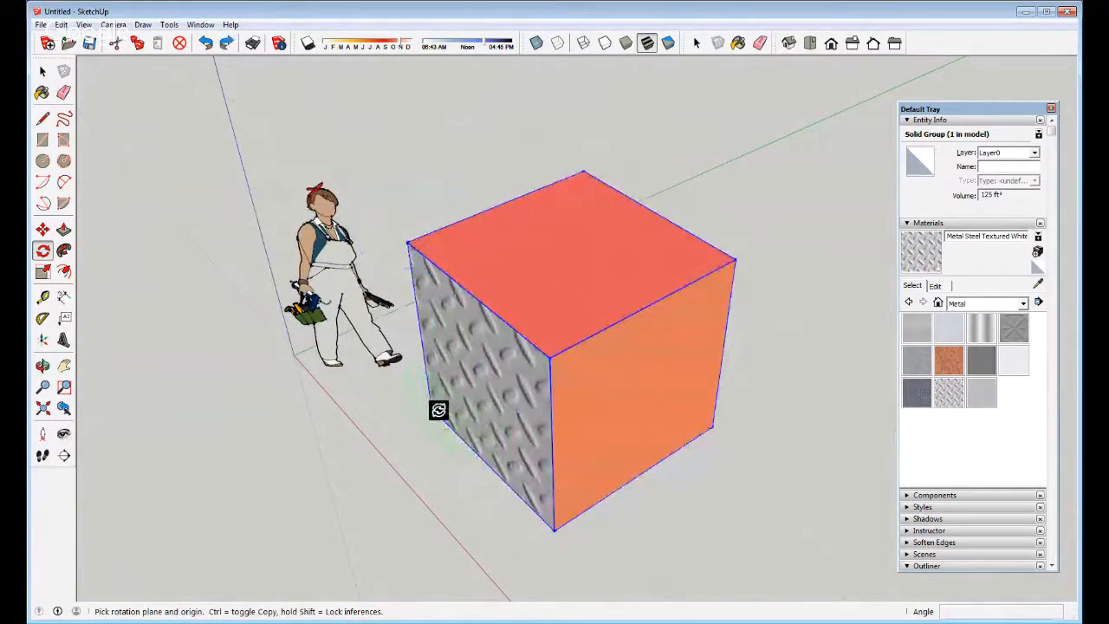
drag(434, 406, 508, 491)
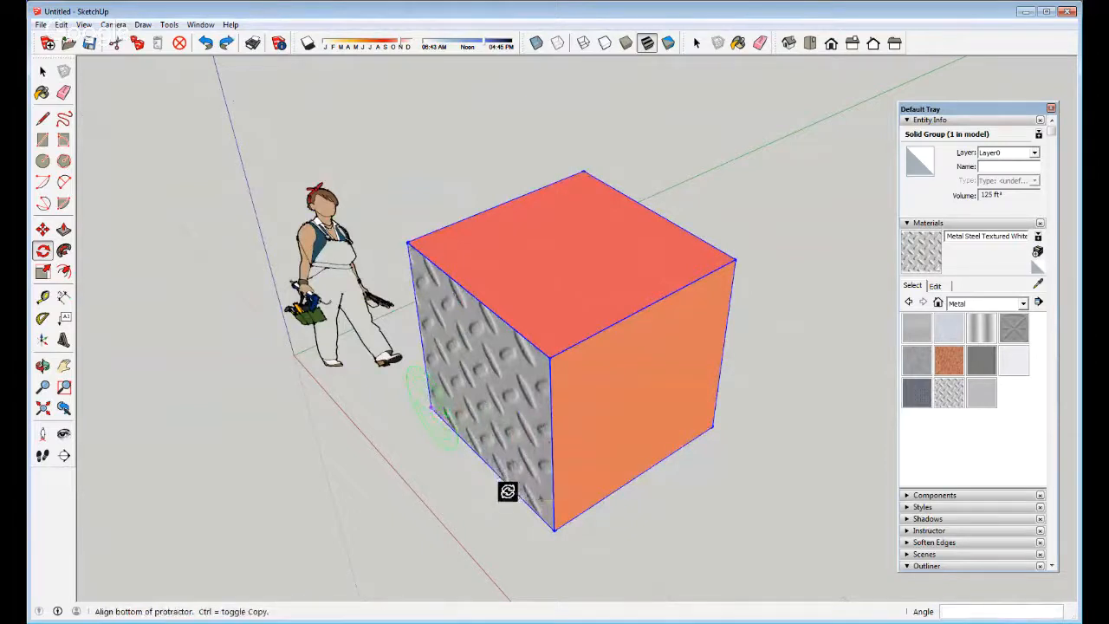
middle_drag(508, 491, 627, 434)
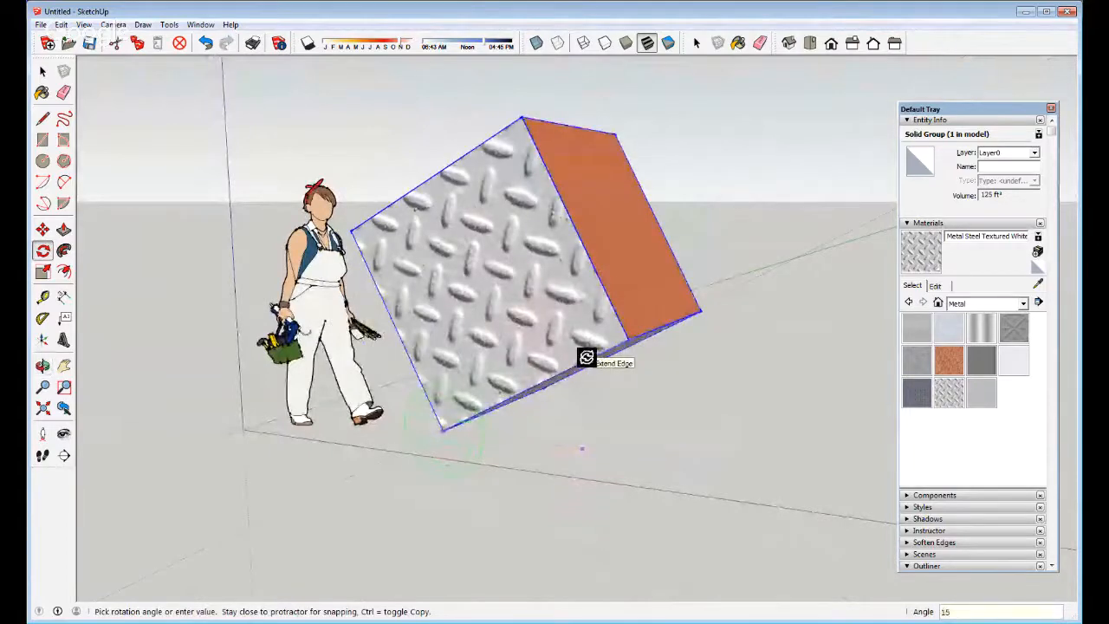
key(Return)
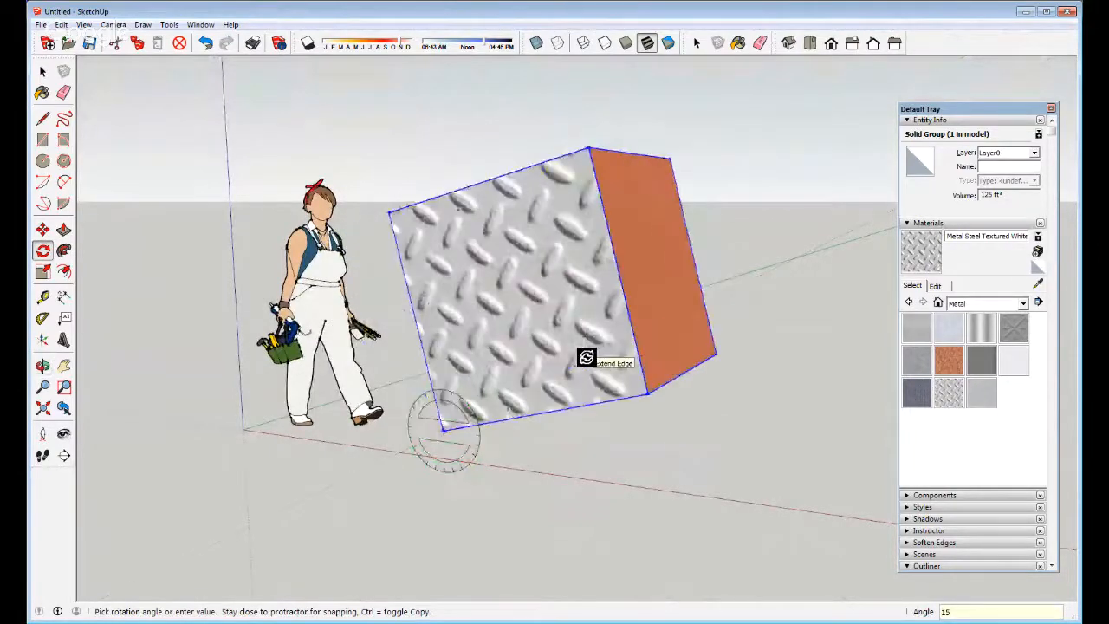
middle_drag(601, 292, 448, 425)
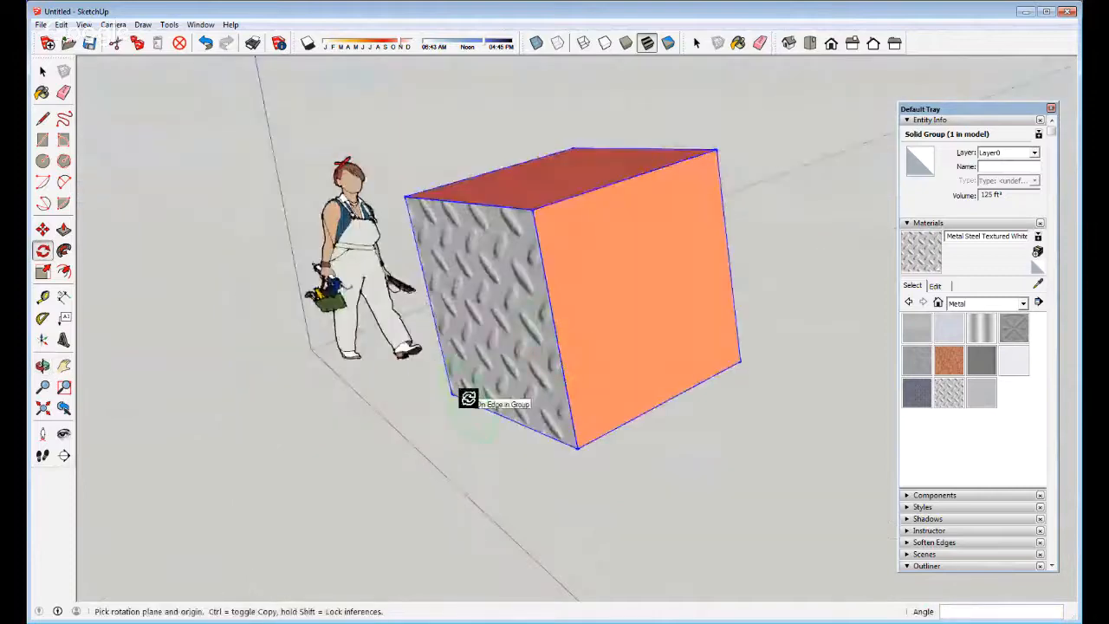
key(ctrl+z)
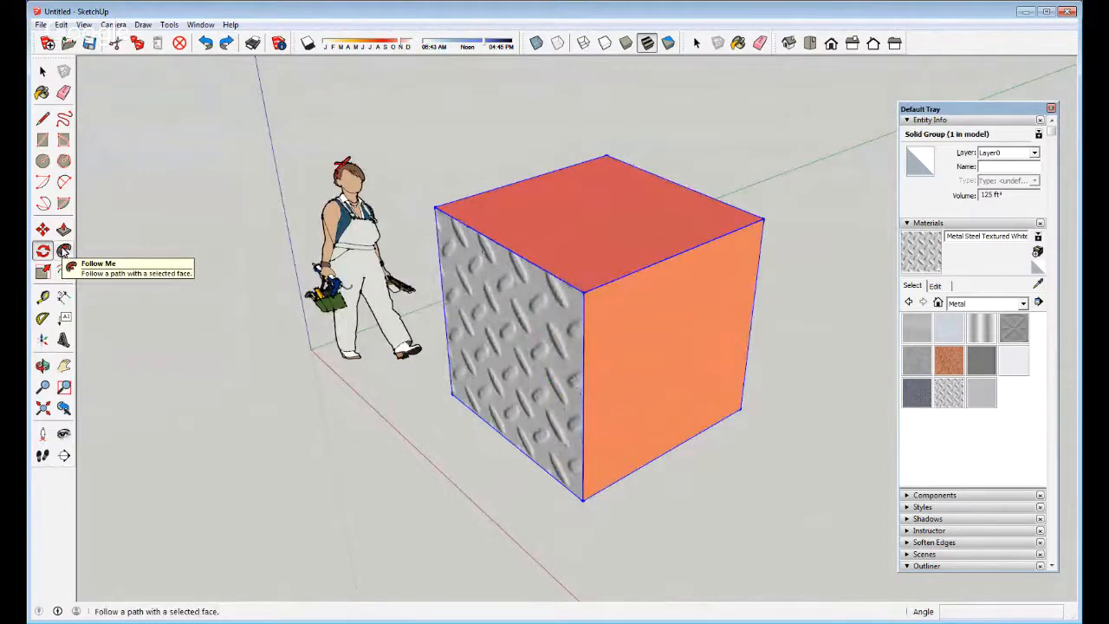
Draw a straight line on the ground from below the cube out to the right
click(64, 250)
middle_drag(532, 364, 577, 317)
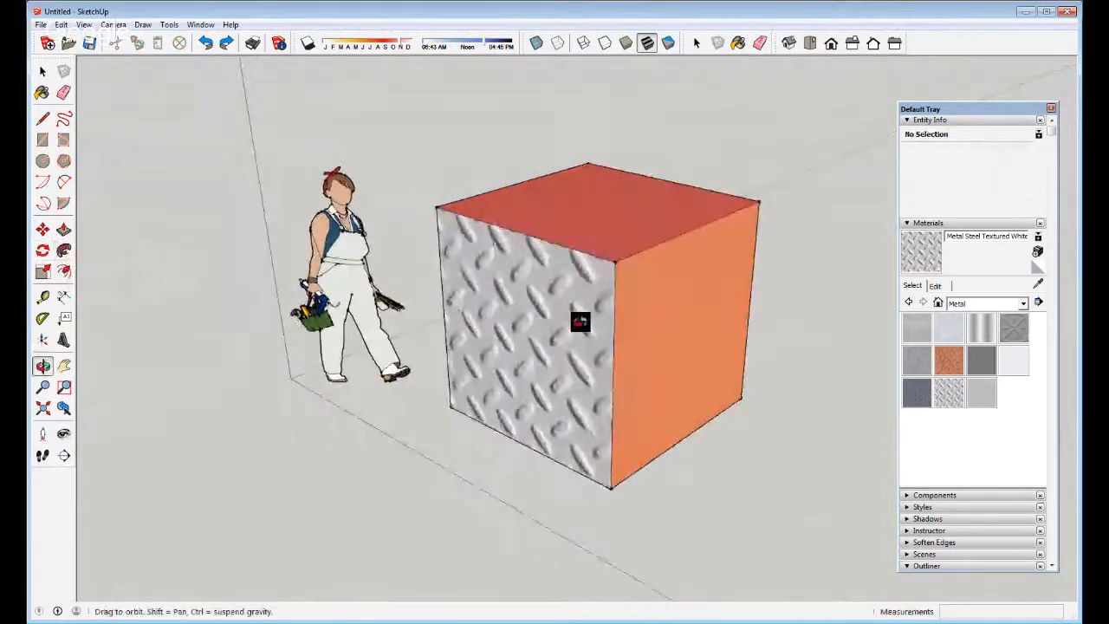
scroll(511, 340, down, 3)
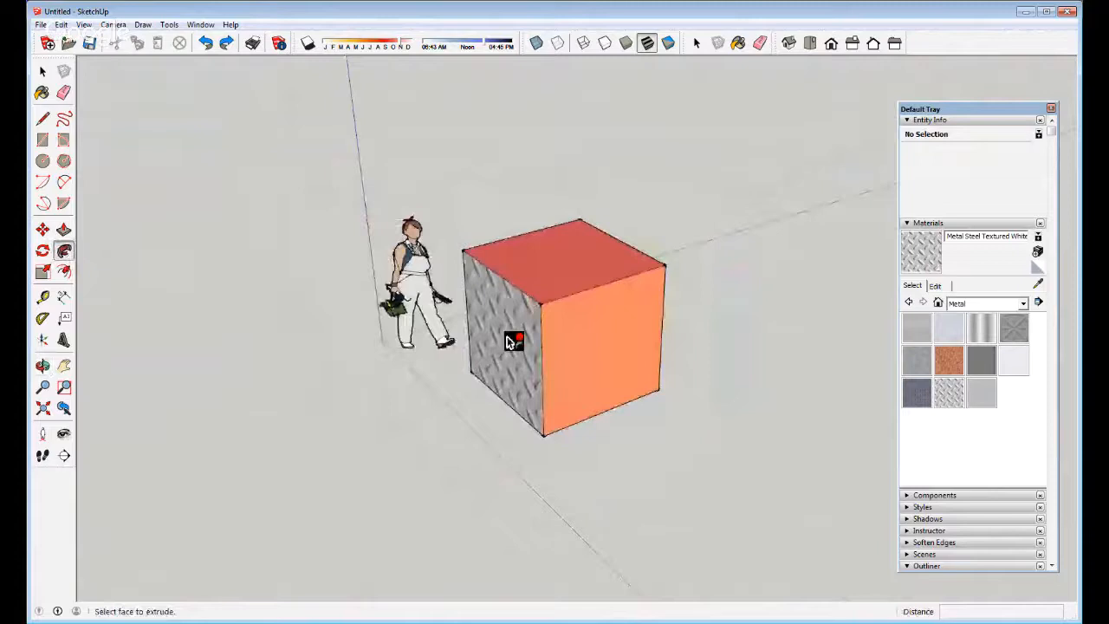
key(l)
click(561, 510)
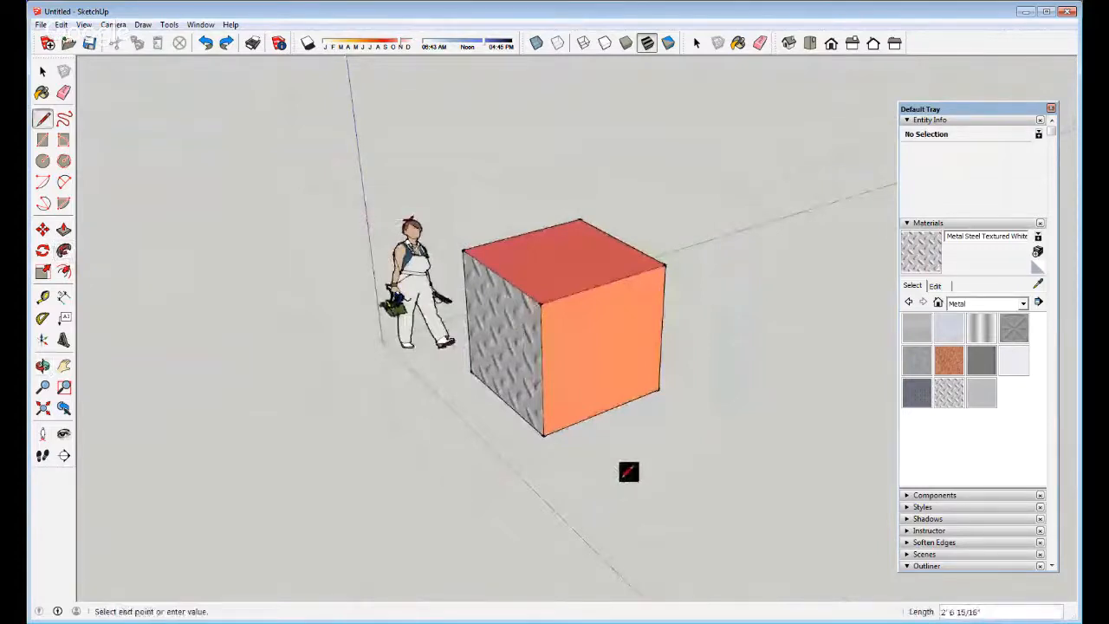
click(751, 425)
key(space)
click(42, 160)
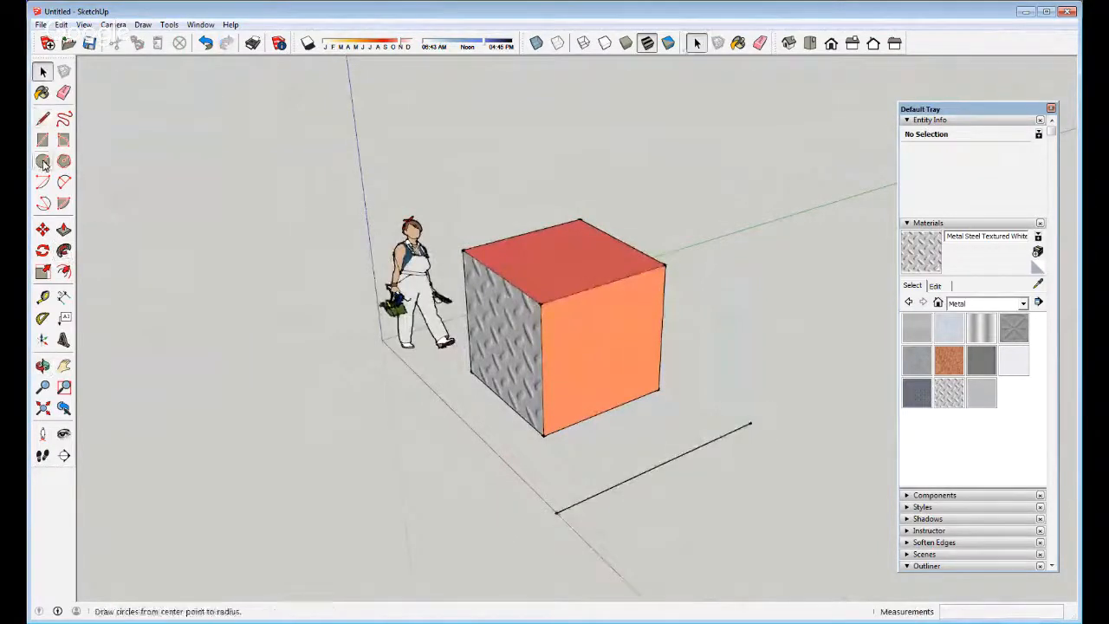
Start a circle near the line, cancel it, and reselect the Circle tool
scroll(541, 507, up, 4)
middle_drag(552, 514, 709, 447)
click(667, 312)
key(space)
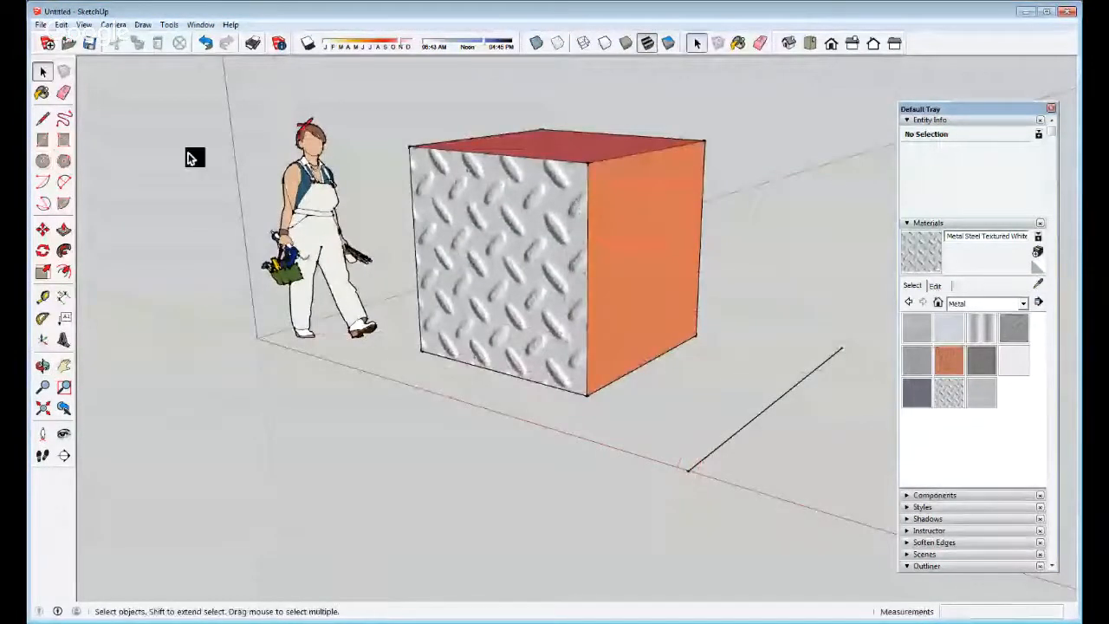
click(42, 160)
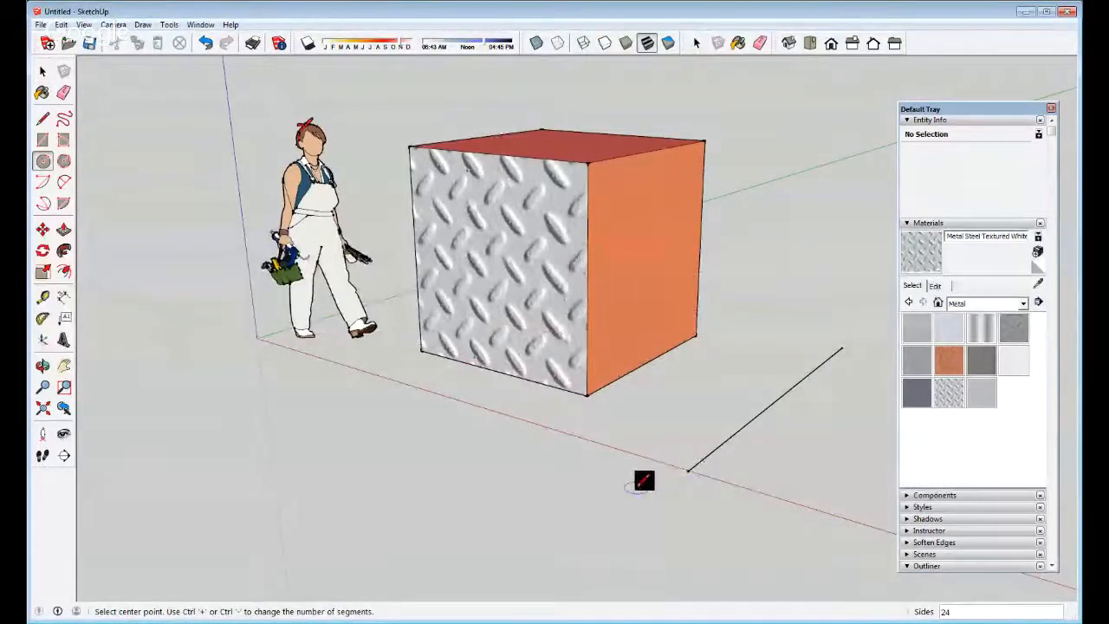
Draw a small circle face on the ground near the line's end and select it
click(689, 469)
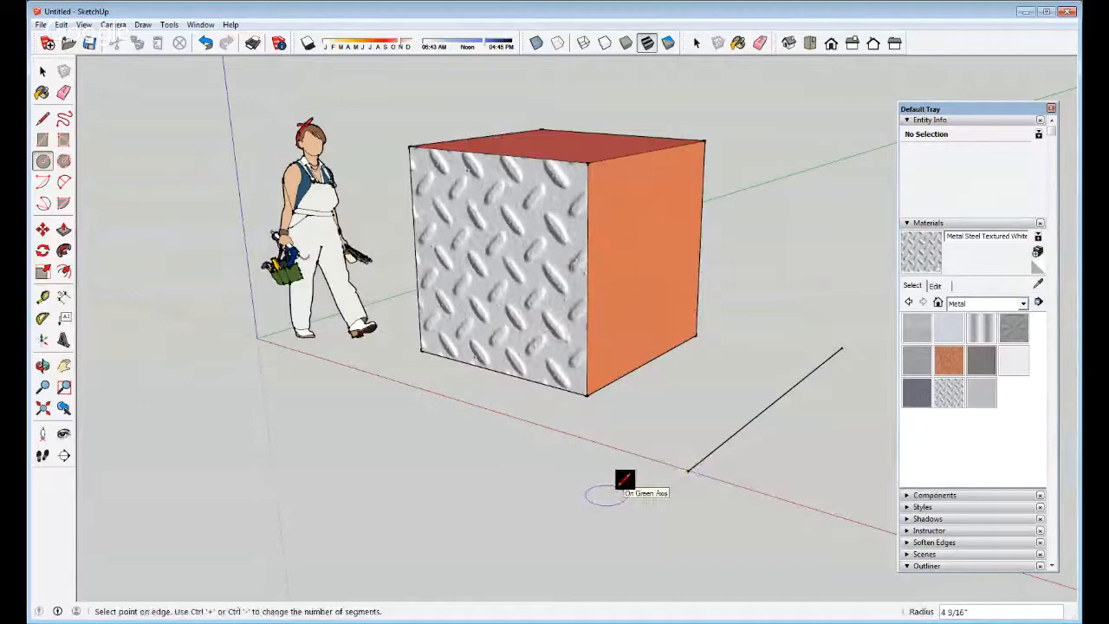
click(617, 489)
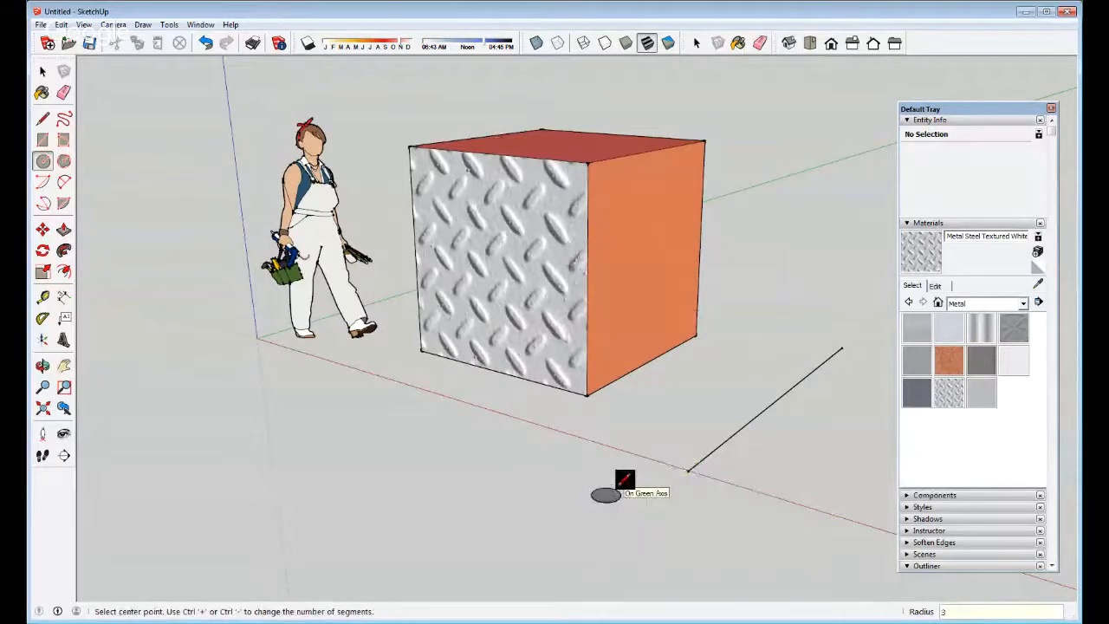
scroll(618, 488, up, 5)
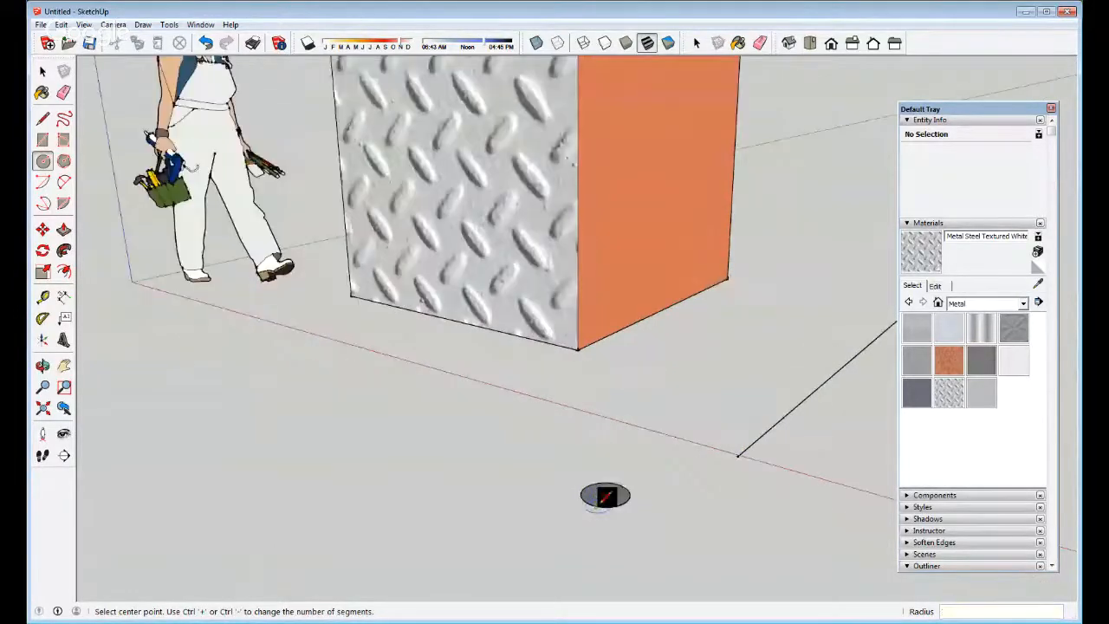
key(space)
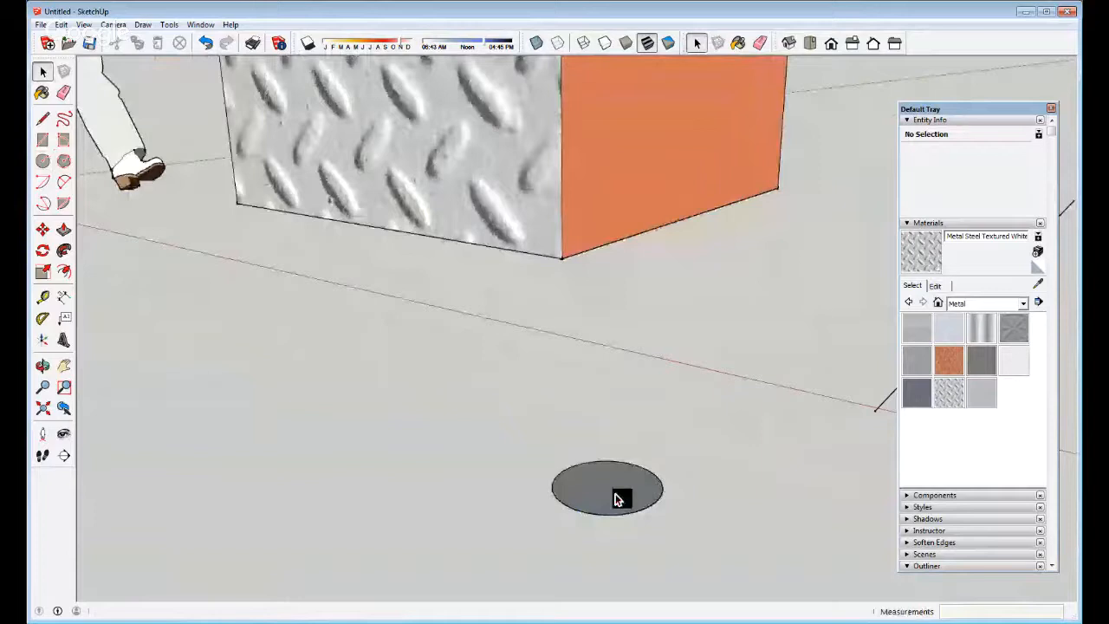
click(617, 499)
Start a line of length 3 from the circle, then cancel it
key(l)
click(338, 497)
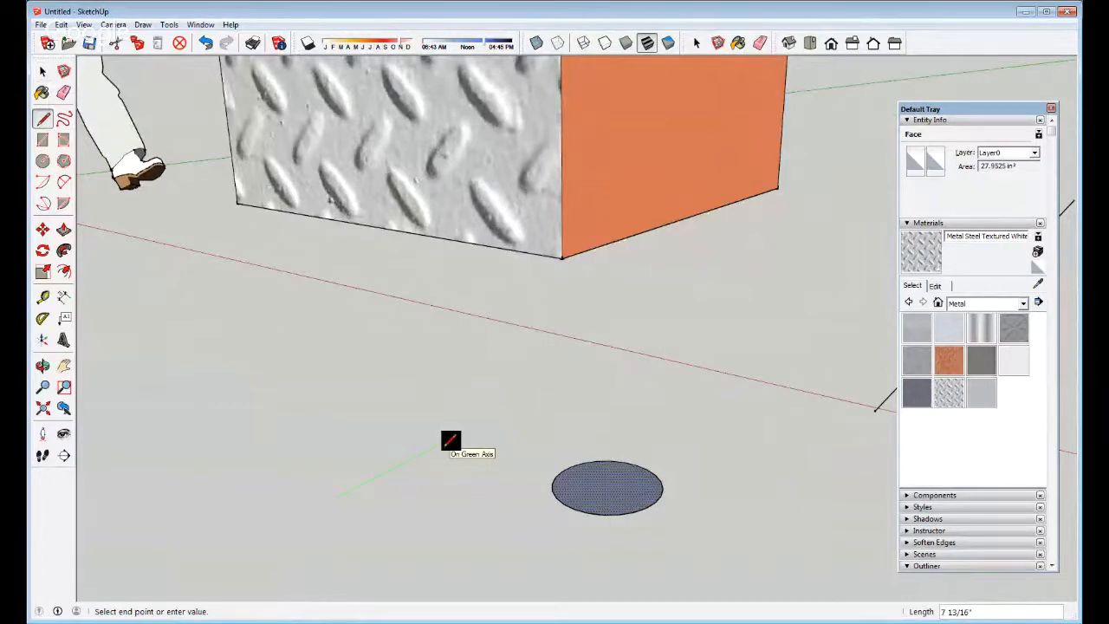
text(3)
key(Escape)
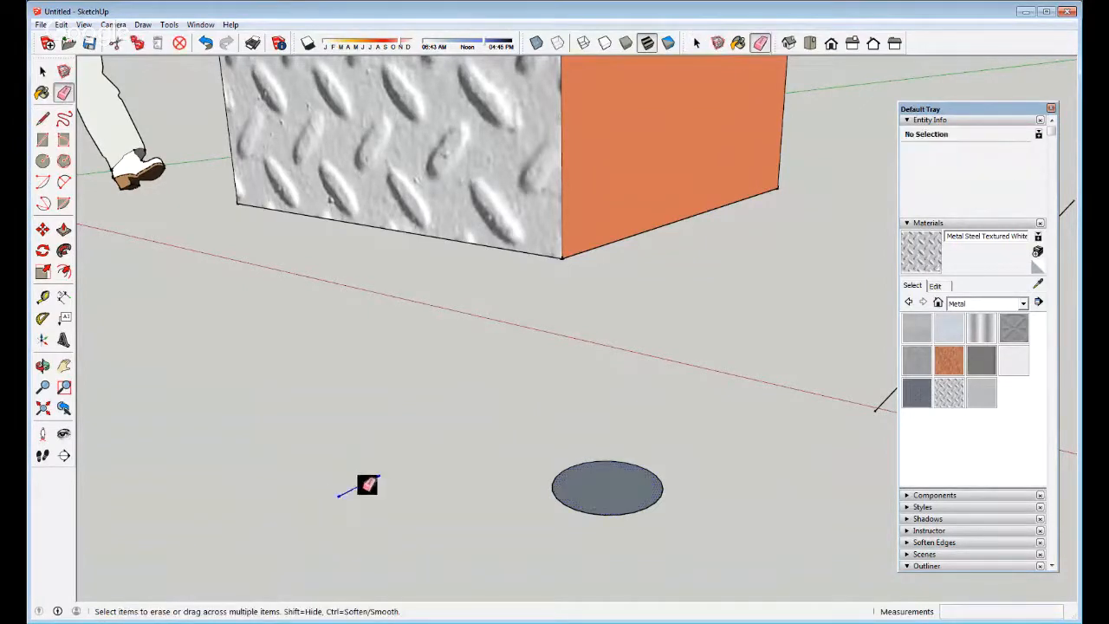
key(space)
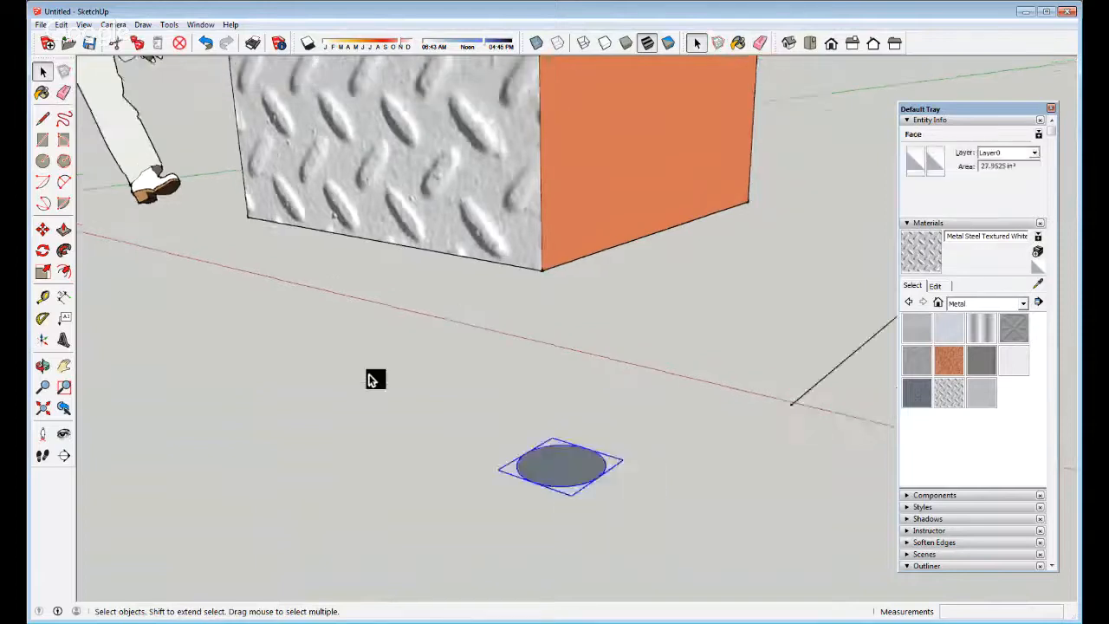
scroll(607, 475, up, 3)
Rotate the circle group 90° so it stands upright
key(m)
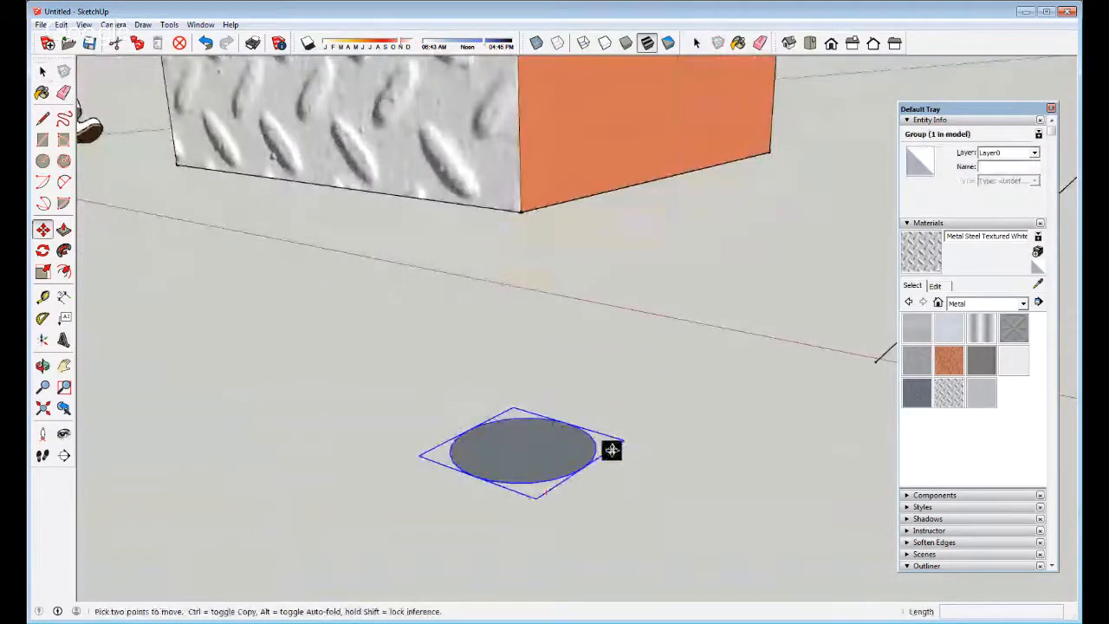
key(q)
click(616, 446)
click(582, 429)
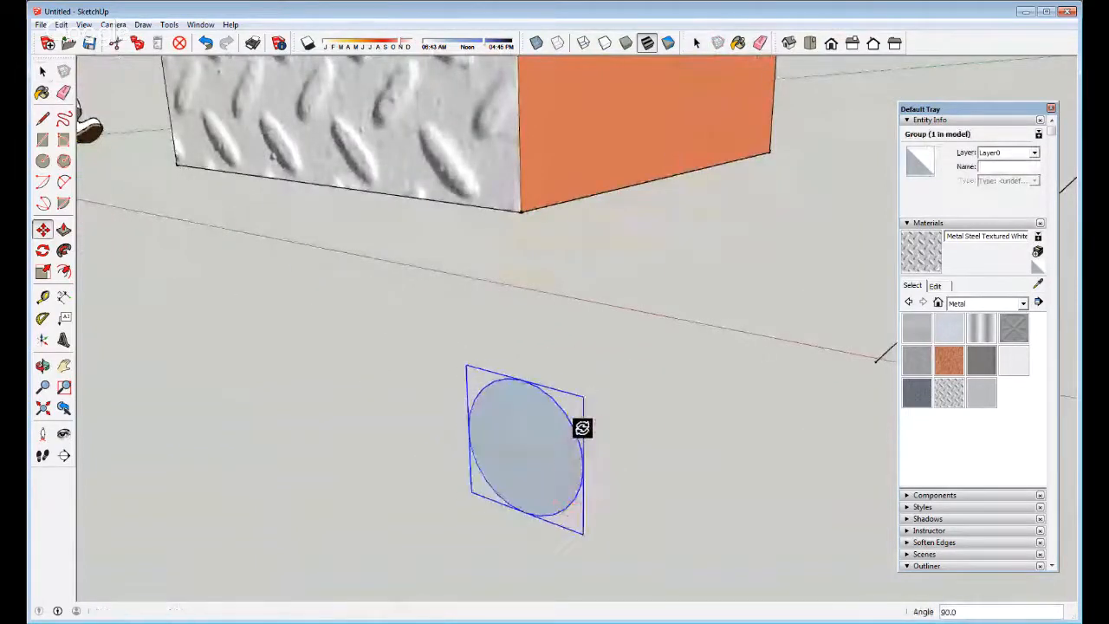
key(space)
Move the upright circle group onto the end of the ground line
key(m)
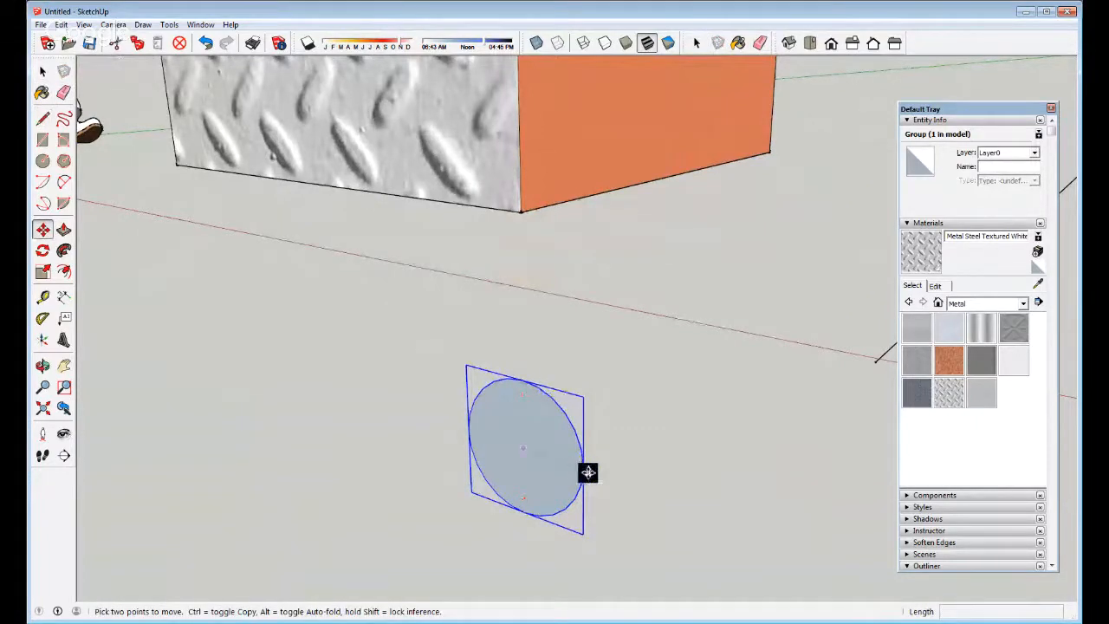
click(526, 449)
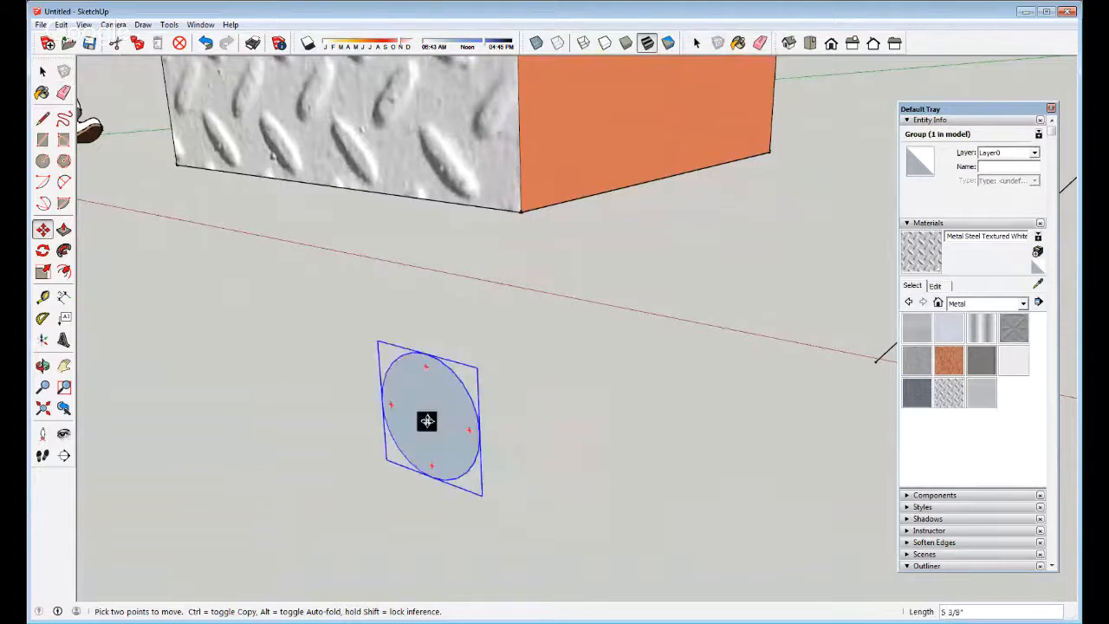
scroll(429, 422, down, 1)
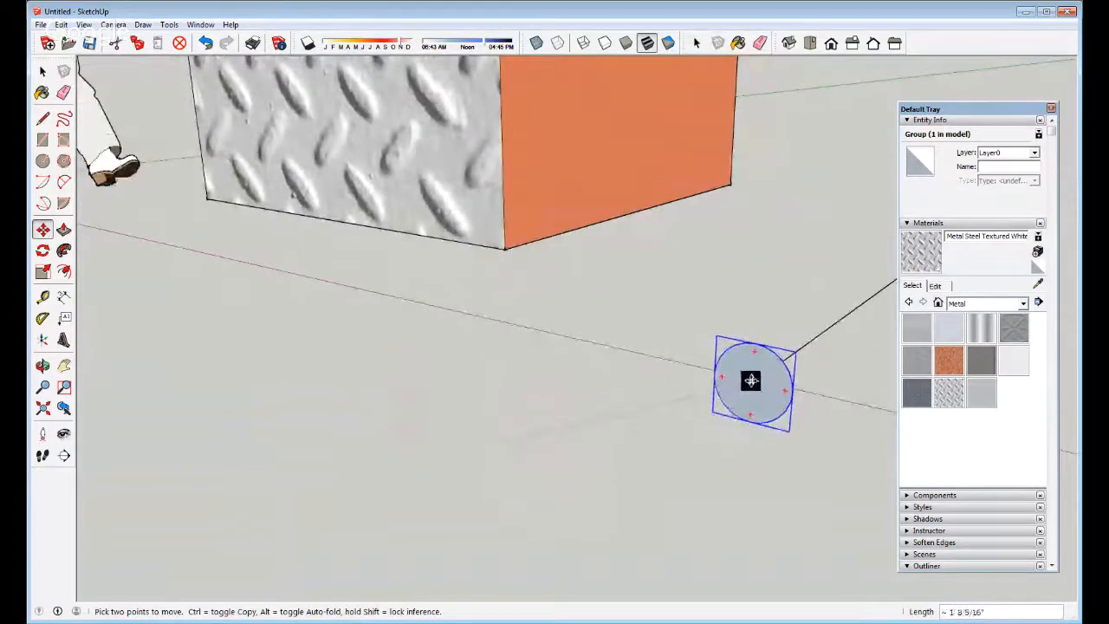
key(space)
Explode the circle group into loose geometry
scroll(426, 468, down, 4)
scroll(707, 388, up, 2)
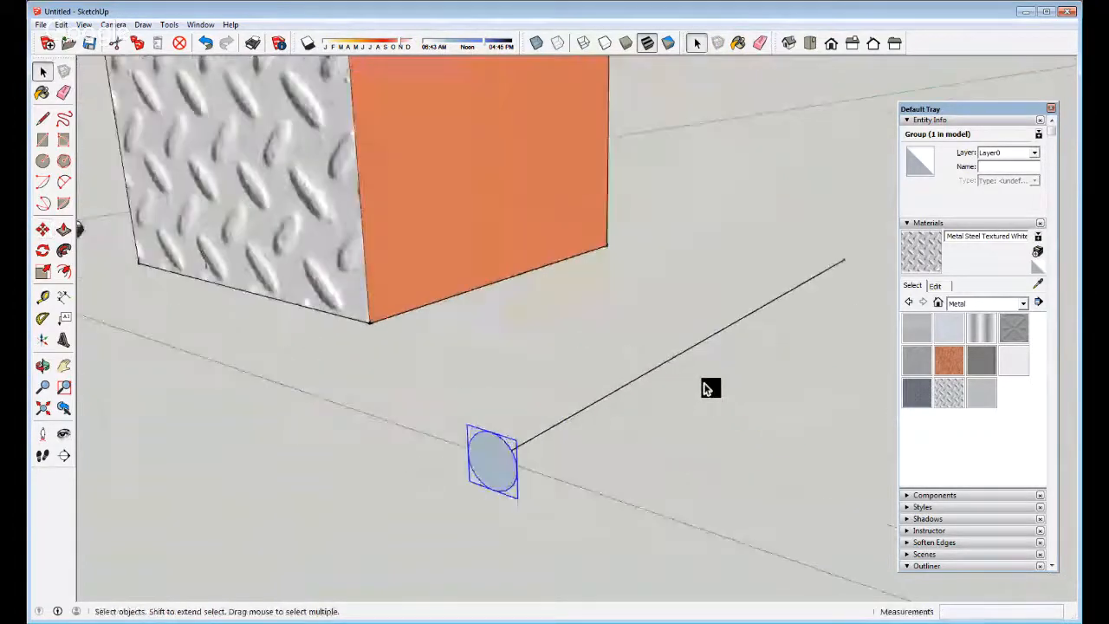
right_click(508, 452)
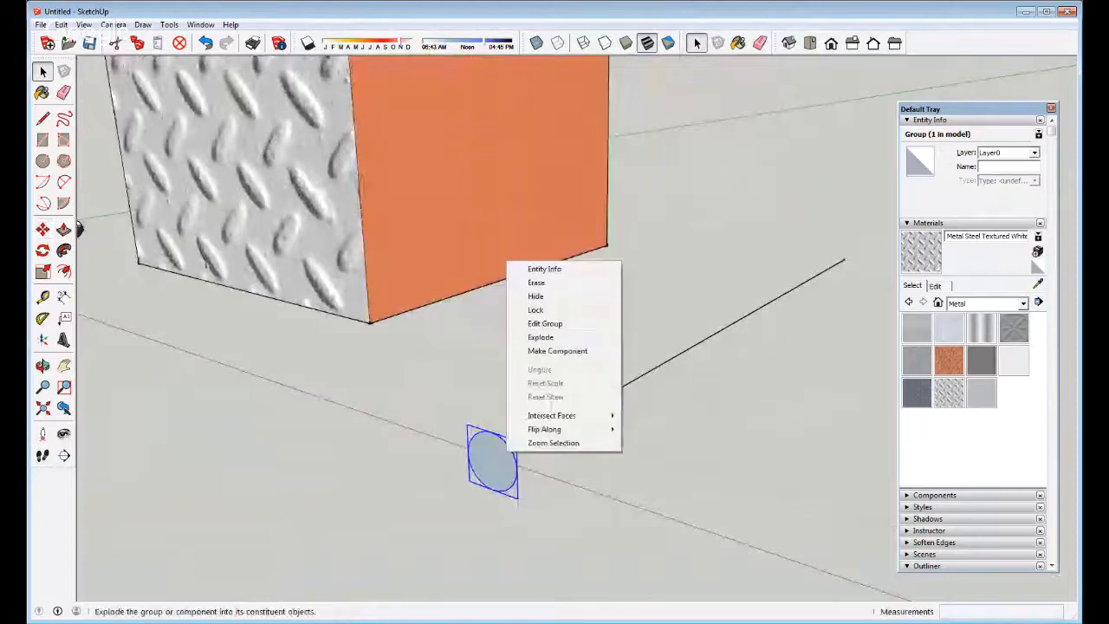
click(541, 337)
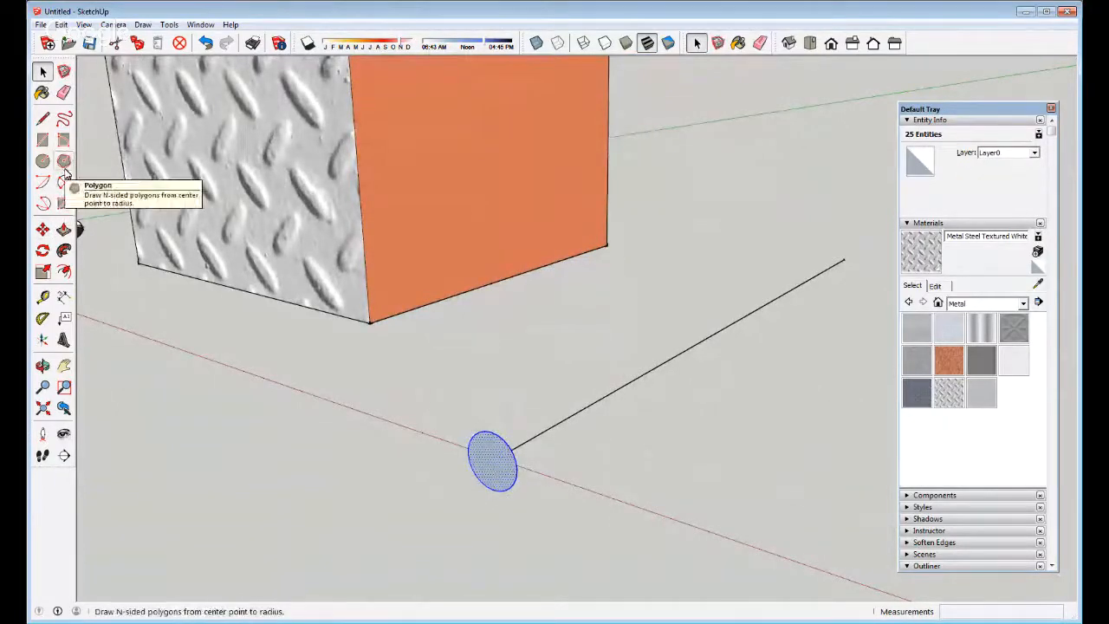
Extend the line's far end into a four-segment zigzag path
scroll(507, 318, down, 3)
scroll(507, 318, down, 2)
key(l)
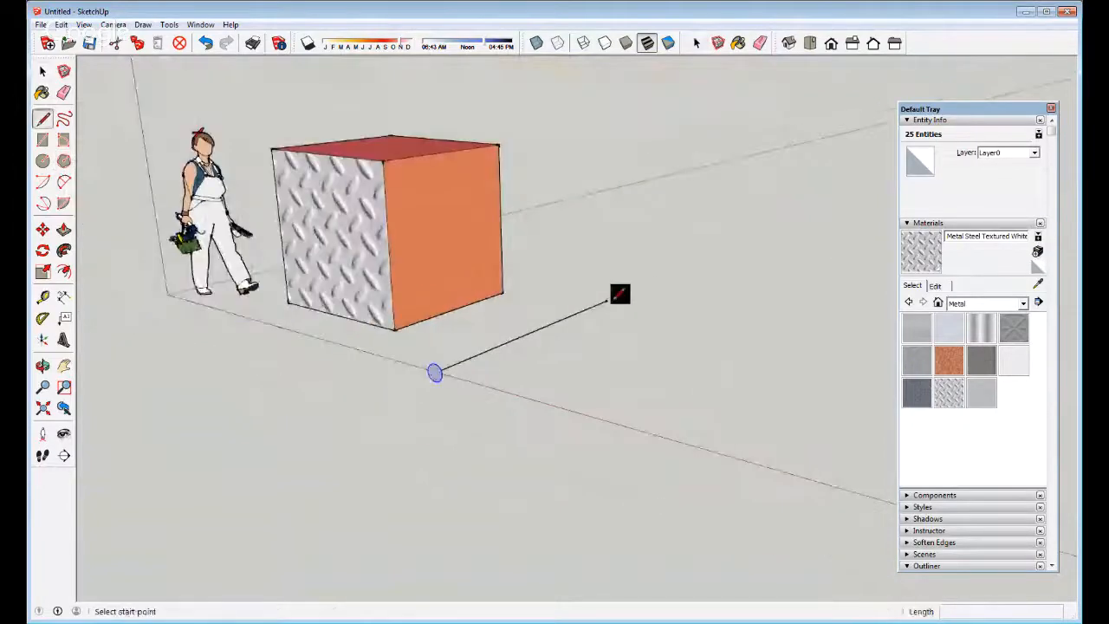
click(607, 300)
click(710, 321)
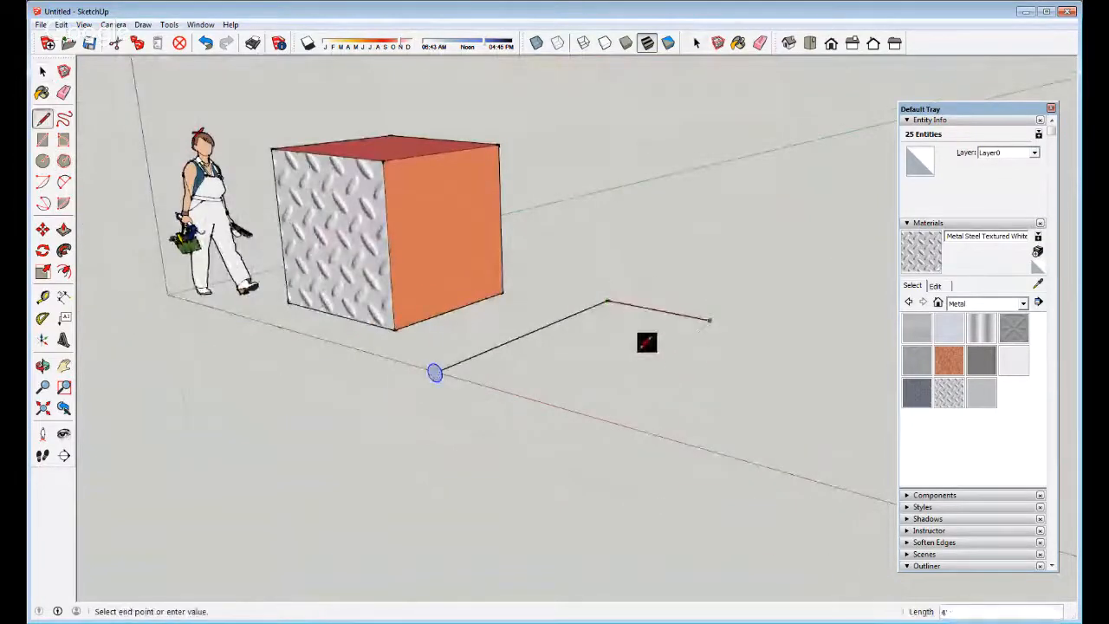
click(643, 355)
click(733, 379)
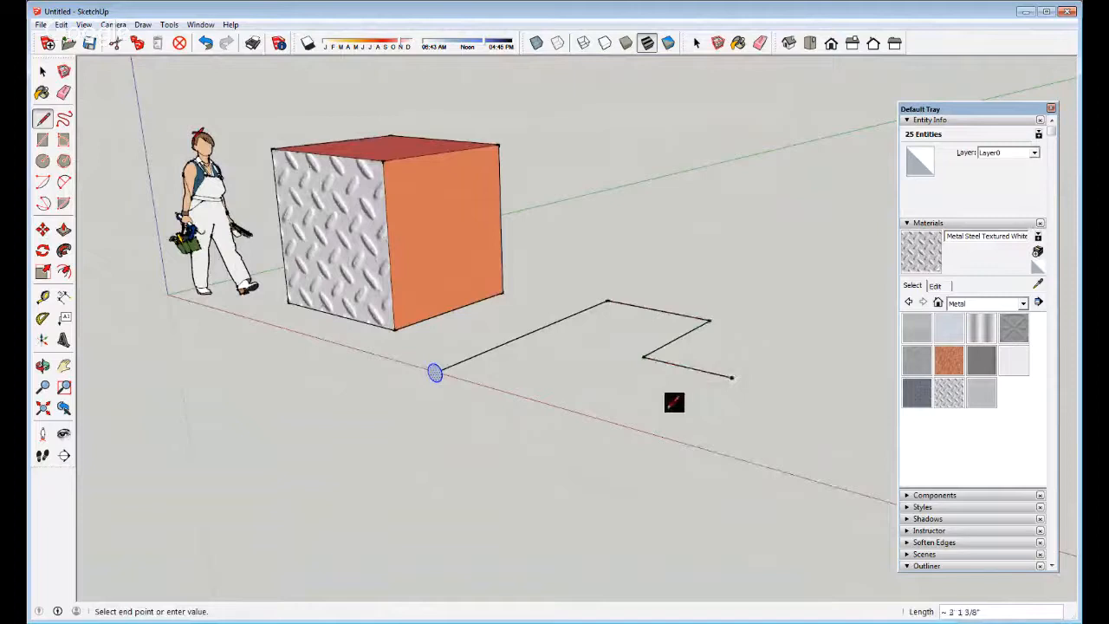
click(673, 417)
key(space)
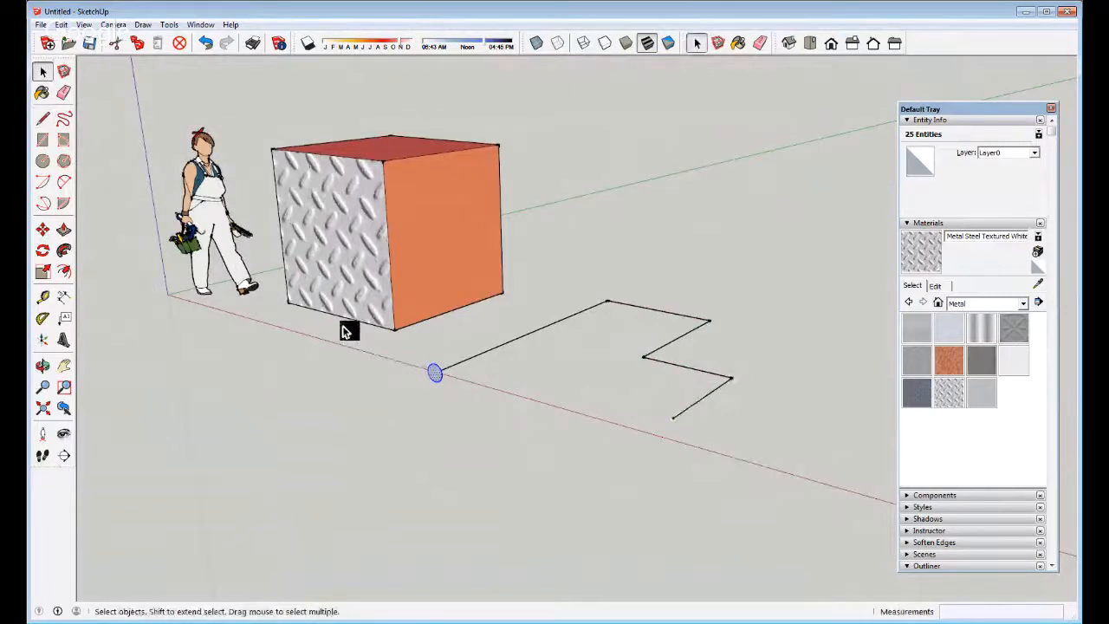
click(63, 251)
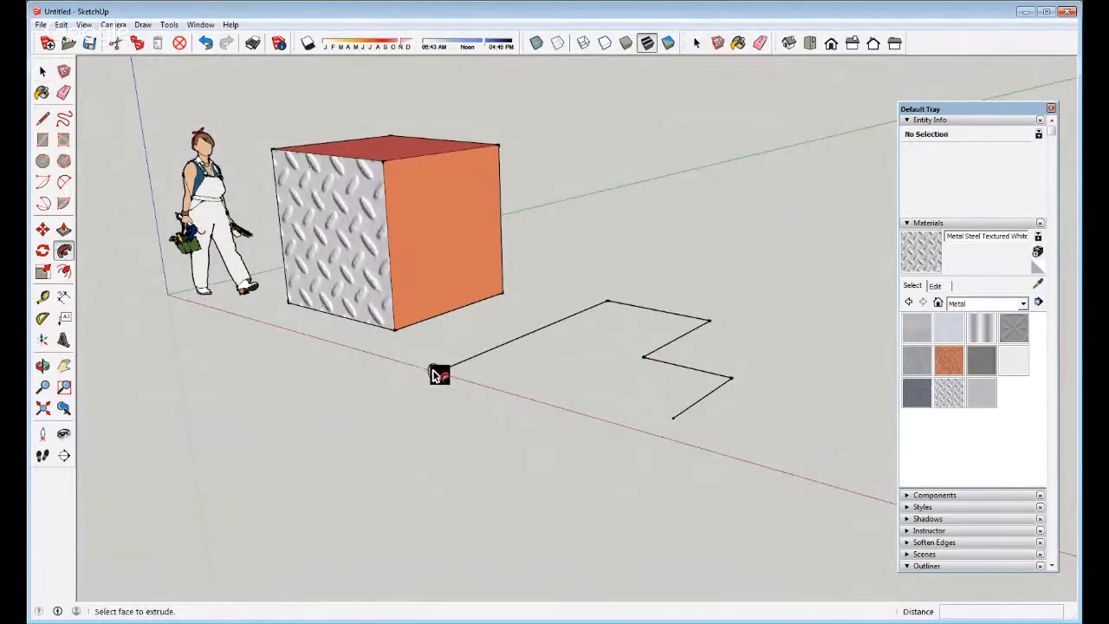
Pick the upright circle face as the Follow Me profile
scroll(441, 373, up, 2)
scroll(442, 373, up, 2)
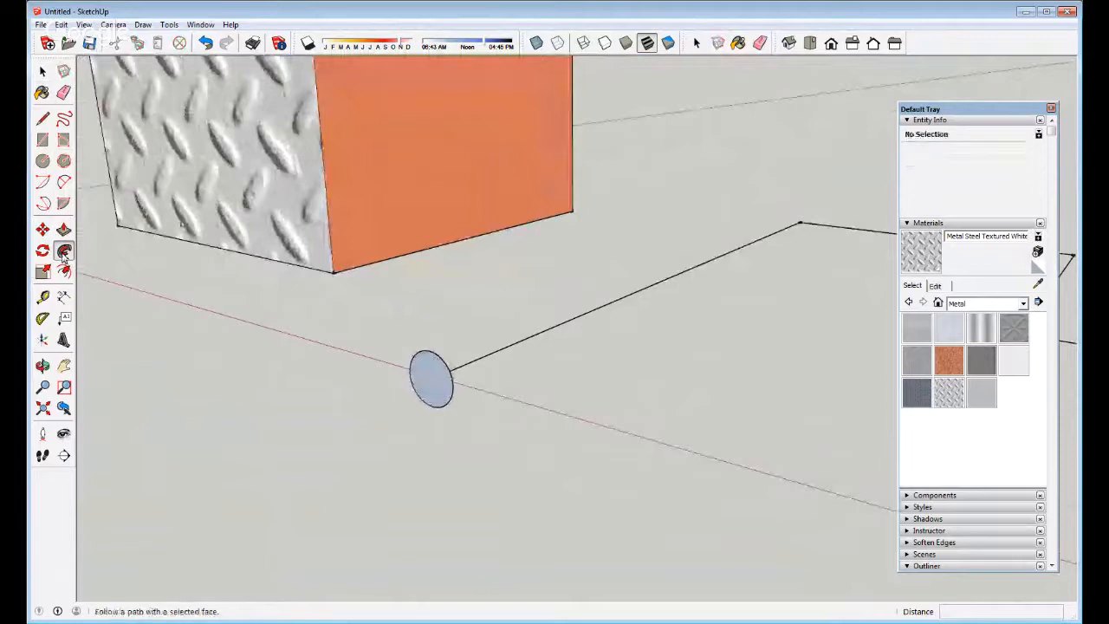
click(438, 370)
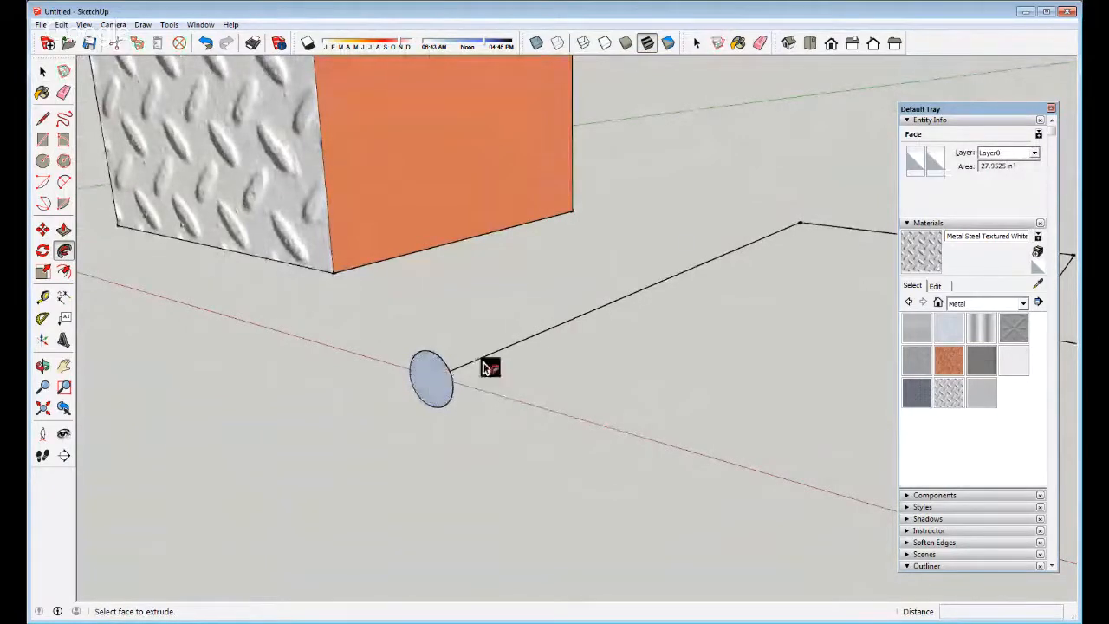
scroll(466, 389, down, 3)
scroll(466, 389, down, 1)
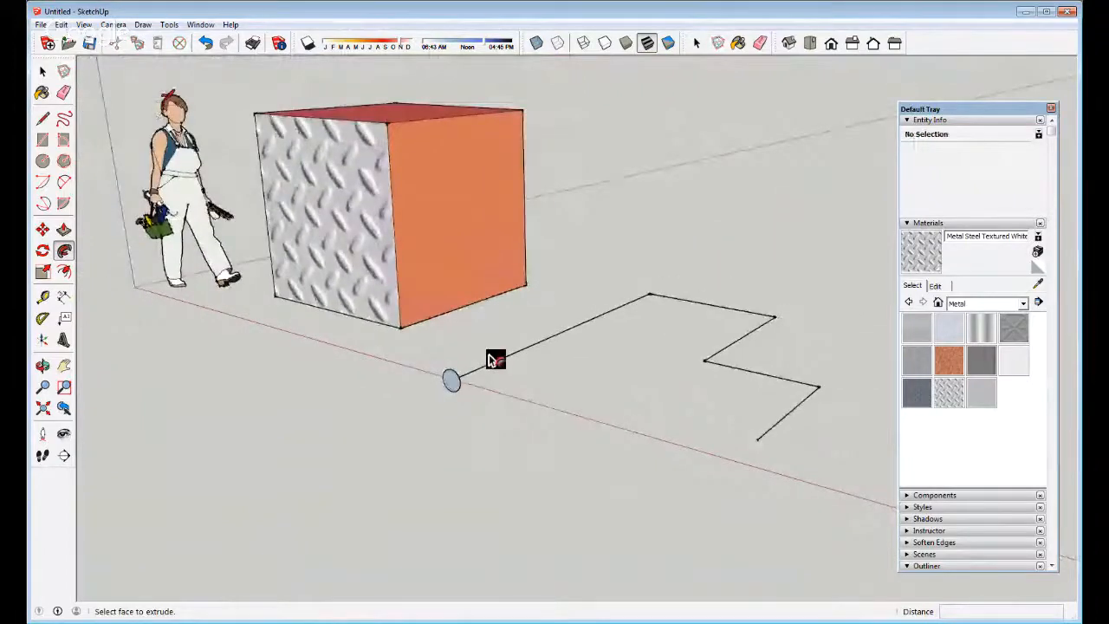
scroll(460, 390, up, 3)
click(447, 405)
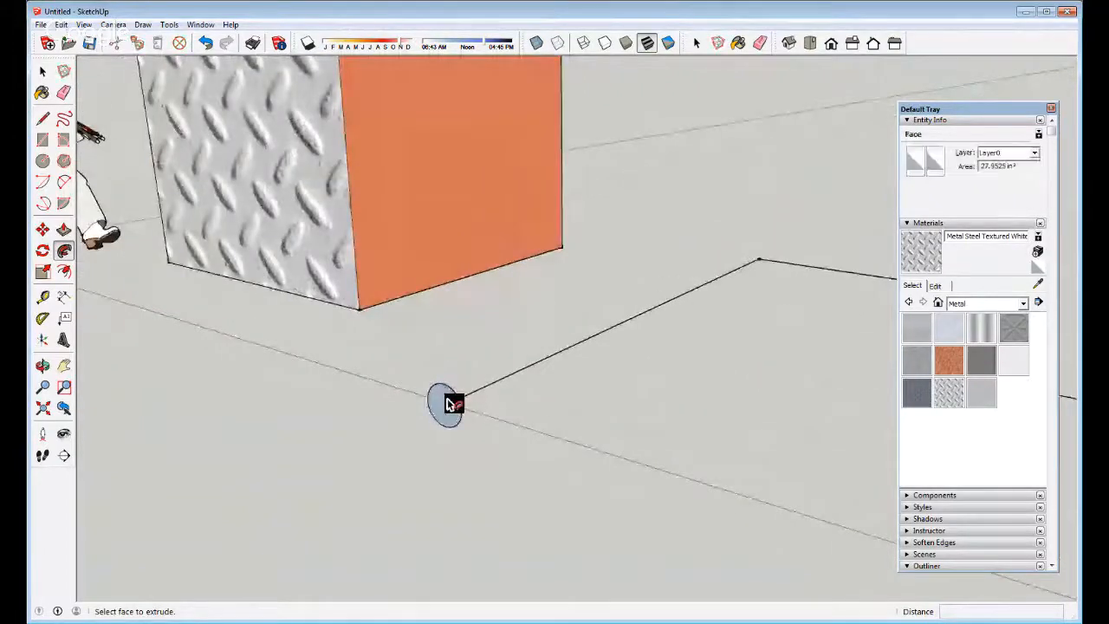
click(446, 400)
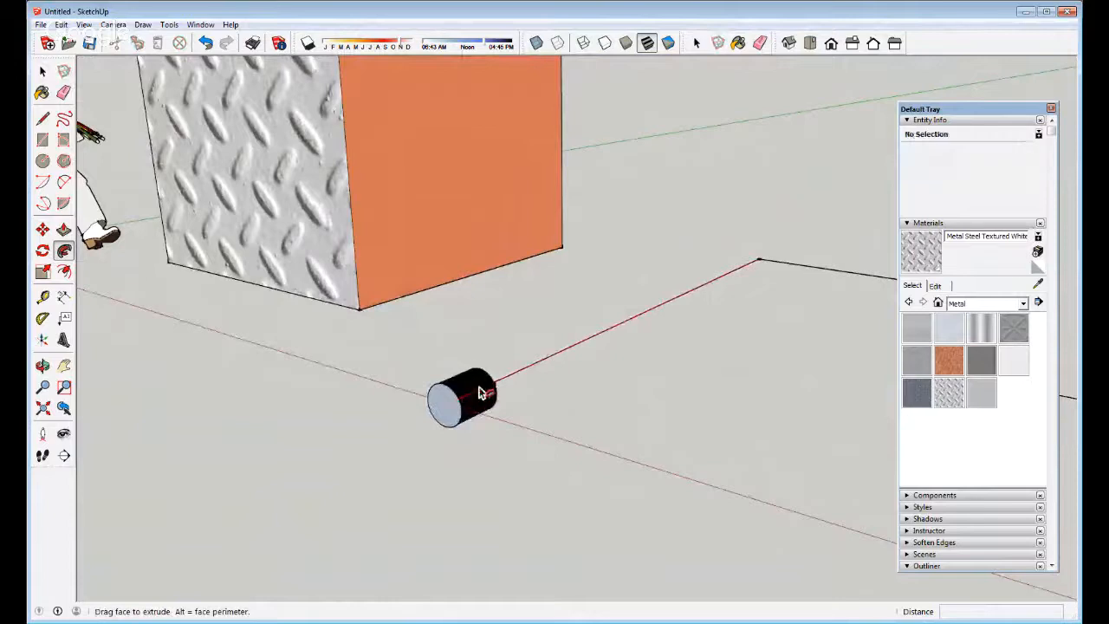
Sweep the circle along the whole zigzag path and select the resulting pipe surface
scroll(497, 386, down, 3)
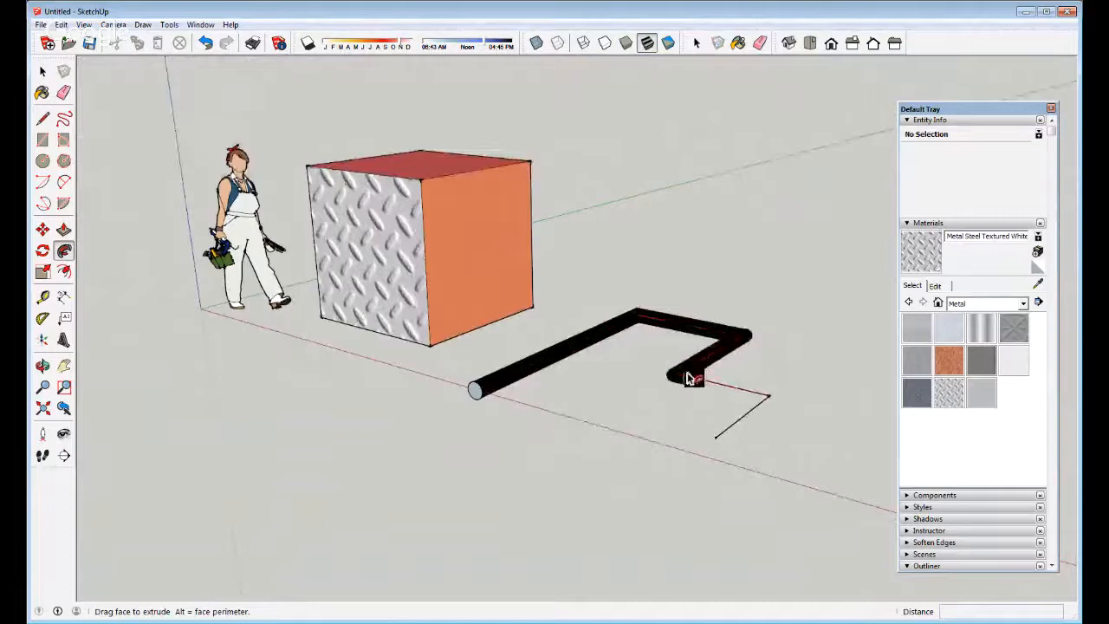
middle_drag(737, 384, 712, 503)
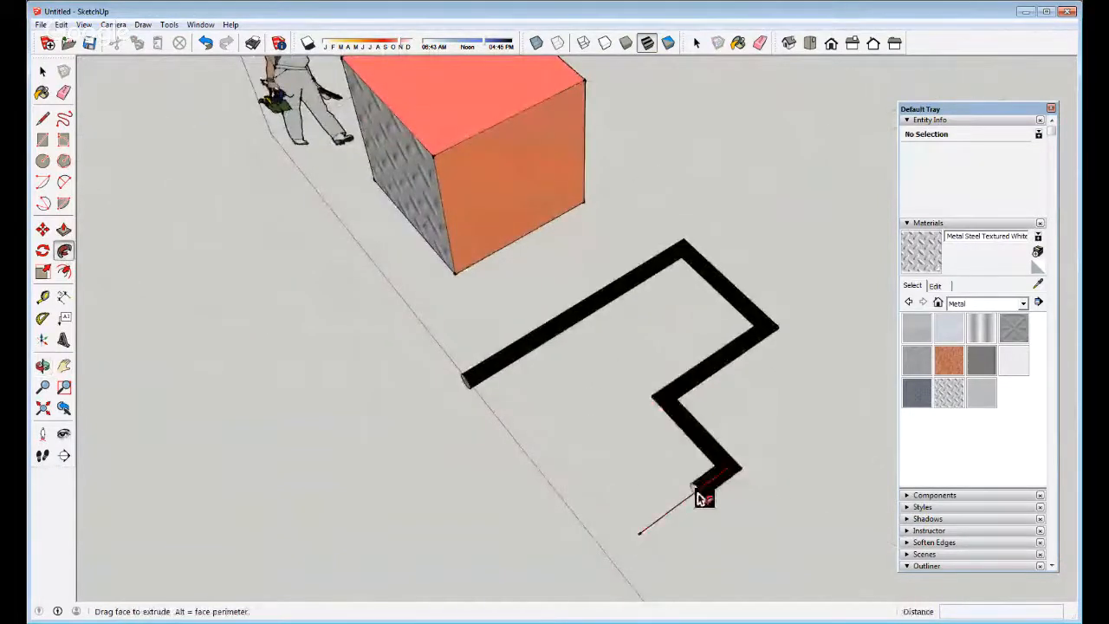
click(640, 542)
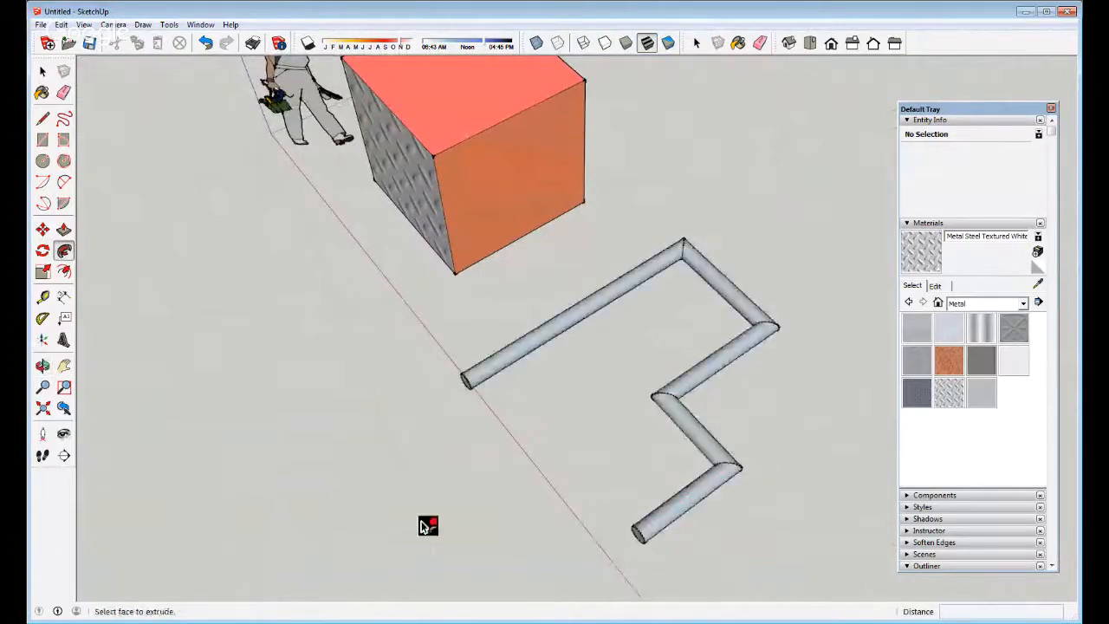
middle_drag(425, 525, 700, 342)
key(space)
click(707, 357)
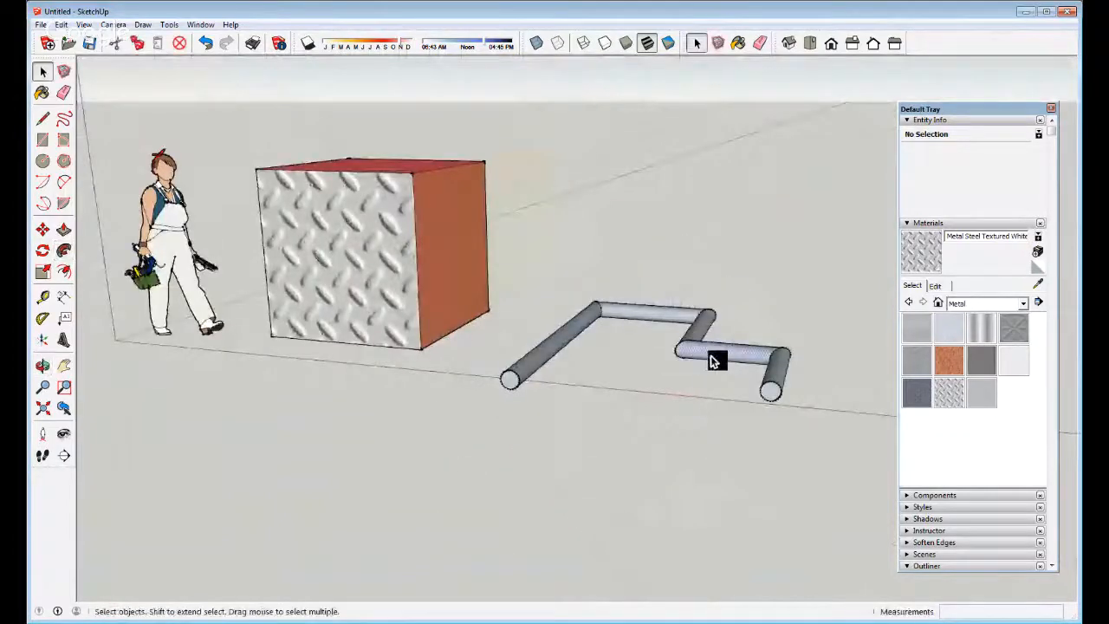
scroll(526, 361, up, 5)
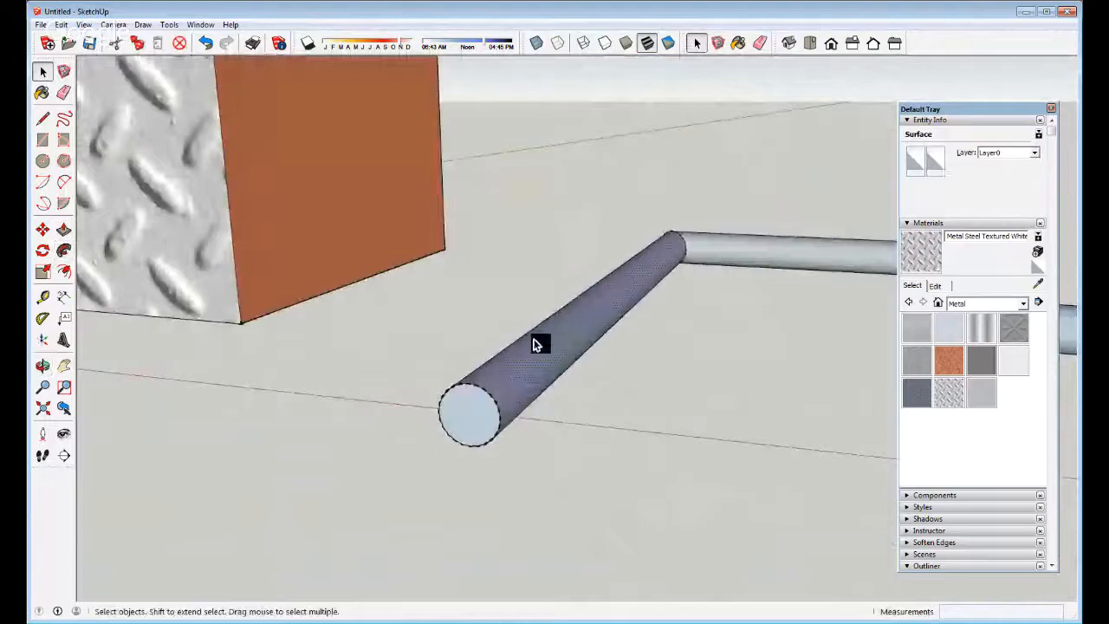
middle_drag(535, 342, 322, 375)
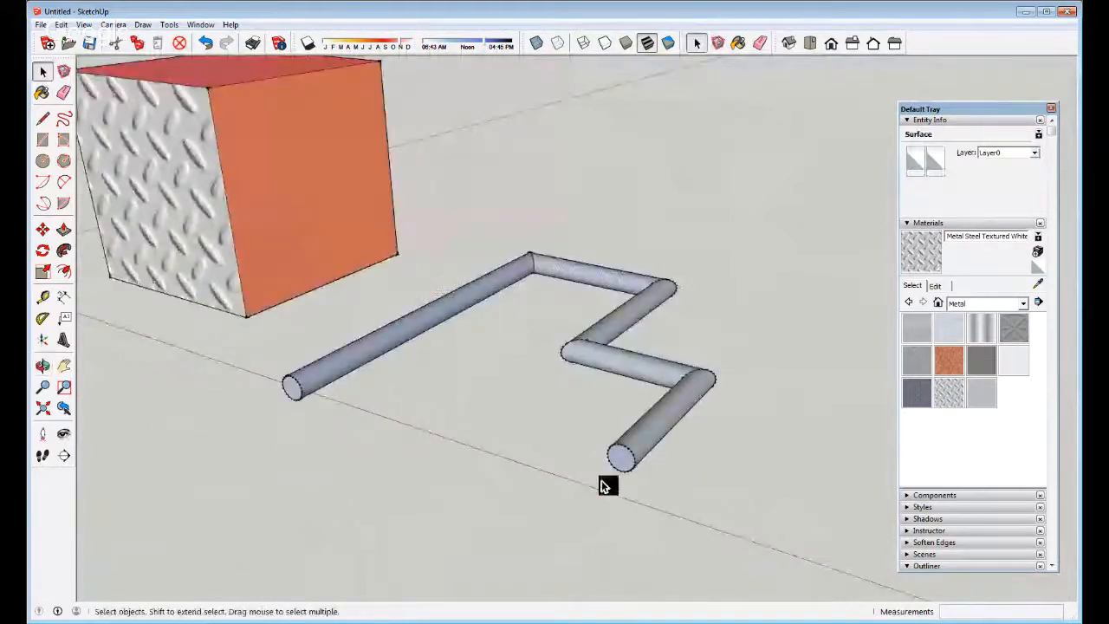
click(612, 461)
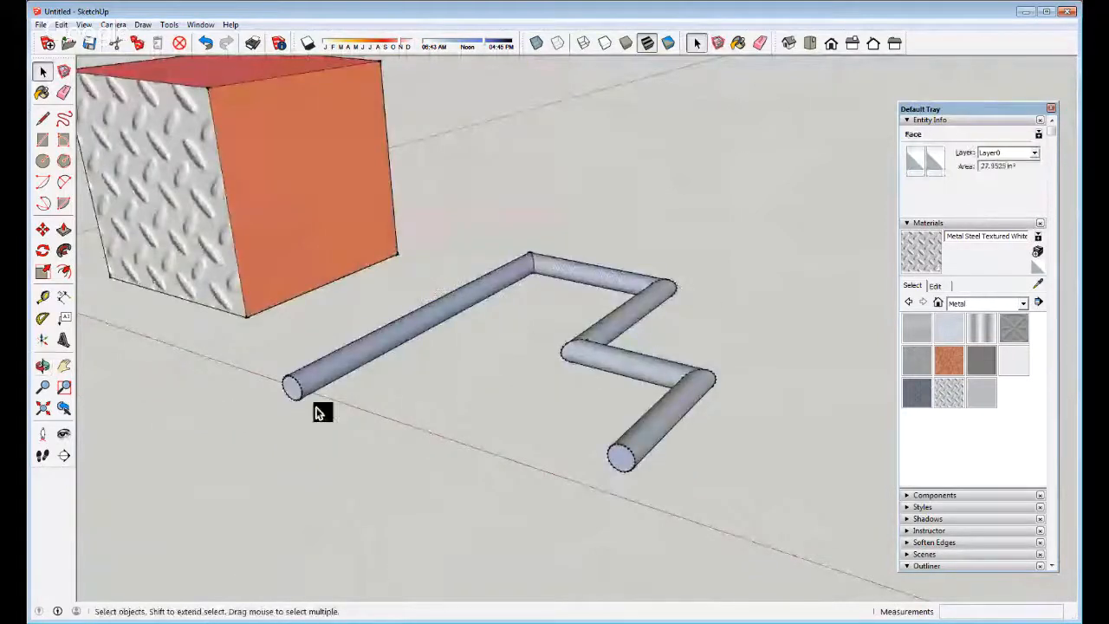
scroll(292, 386, up, 5)
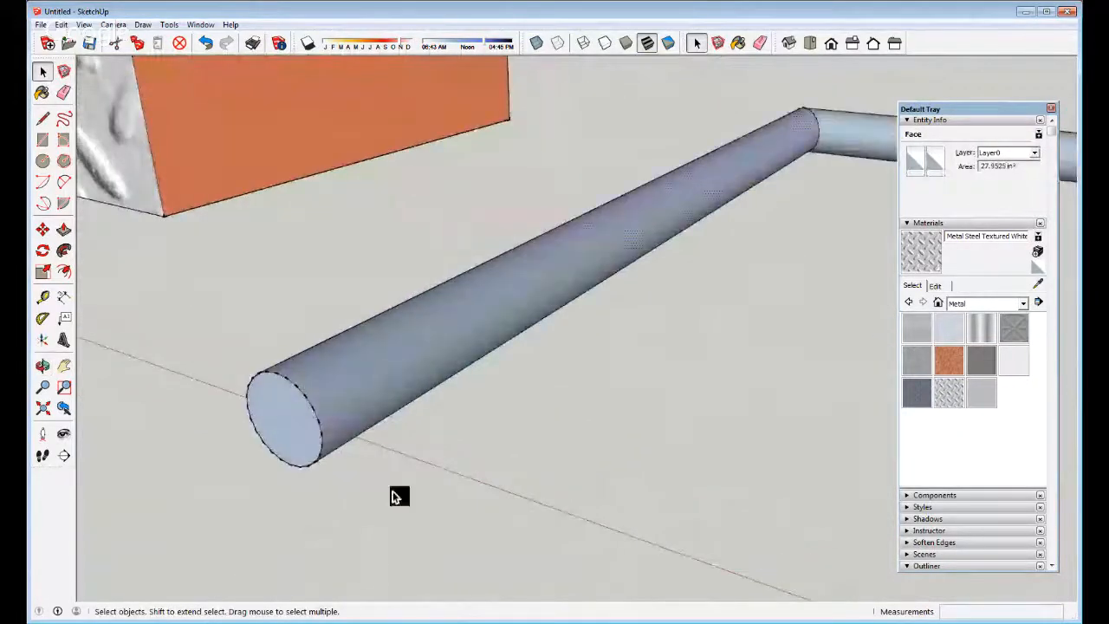
click(400, 374)
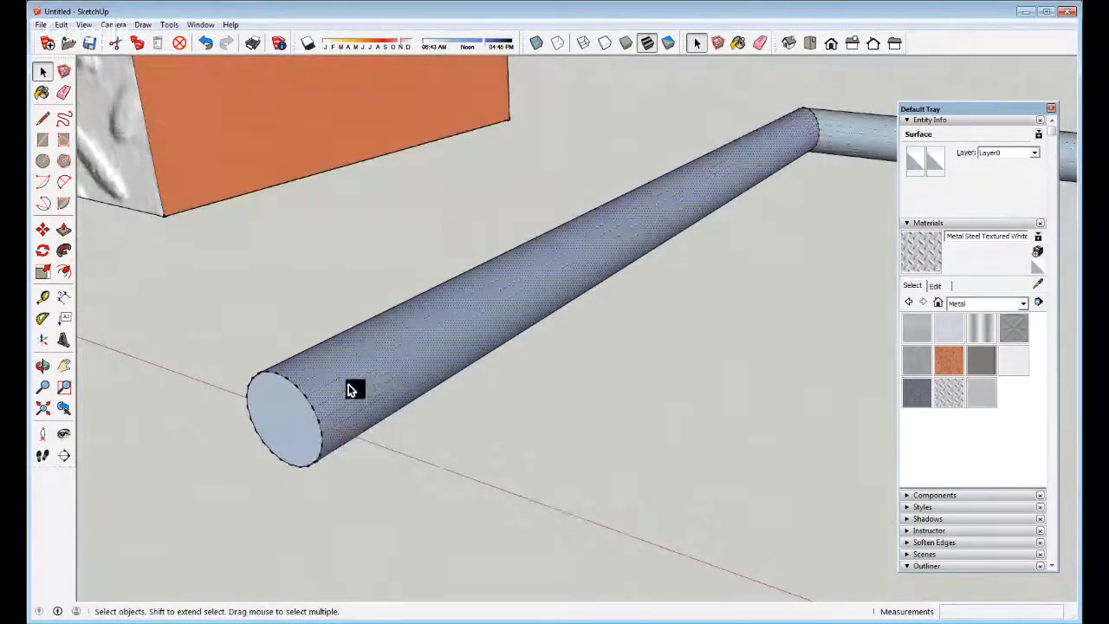
scroll(351, 390, up, 5)
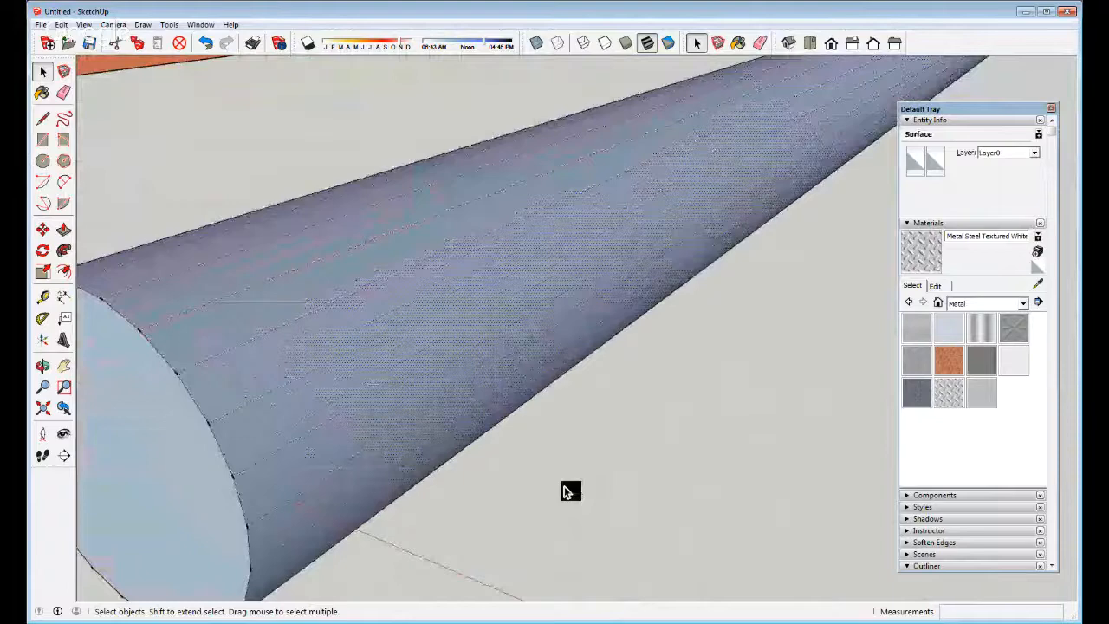
click(570, 492)
middle_drag(279, 424, 327, 441)
scroll(316, 446, down, 2)
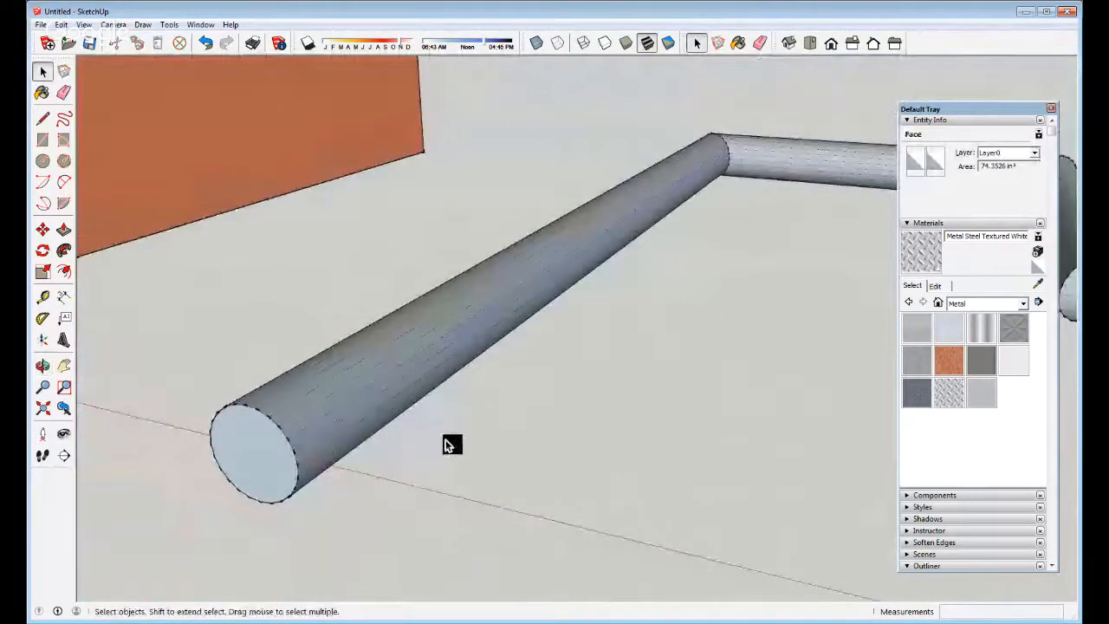
click(443, 435)
middle_drag(347, 404, 369, 523)
click(318, 441)
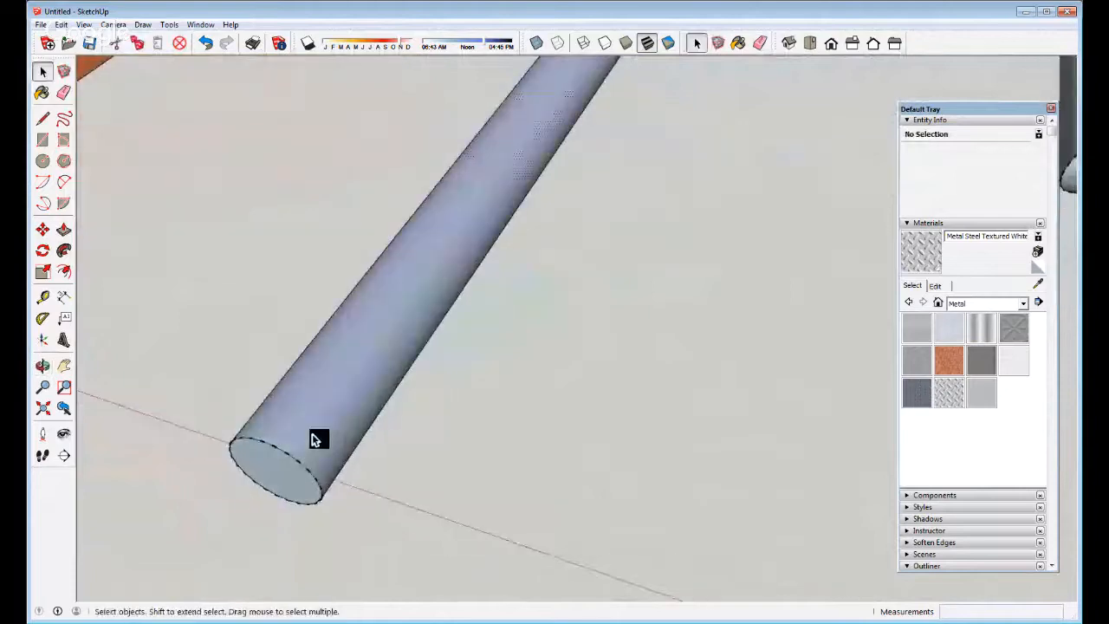
middle_drag(318, 441, 359, 422)
scroll(359, 421, down, 2)
mouse_move(404, 346)
middle_down()
mouse_move(362, 443)
mouse_move(240, 548)
mouse_move(290, 503)
middle_up()
scroll(258, 453, up, 3)
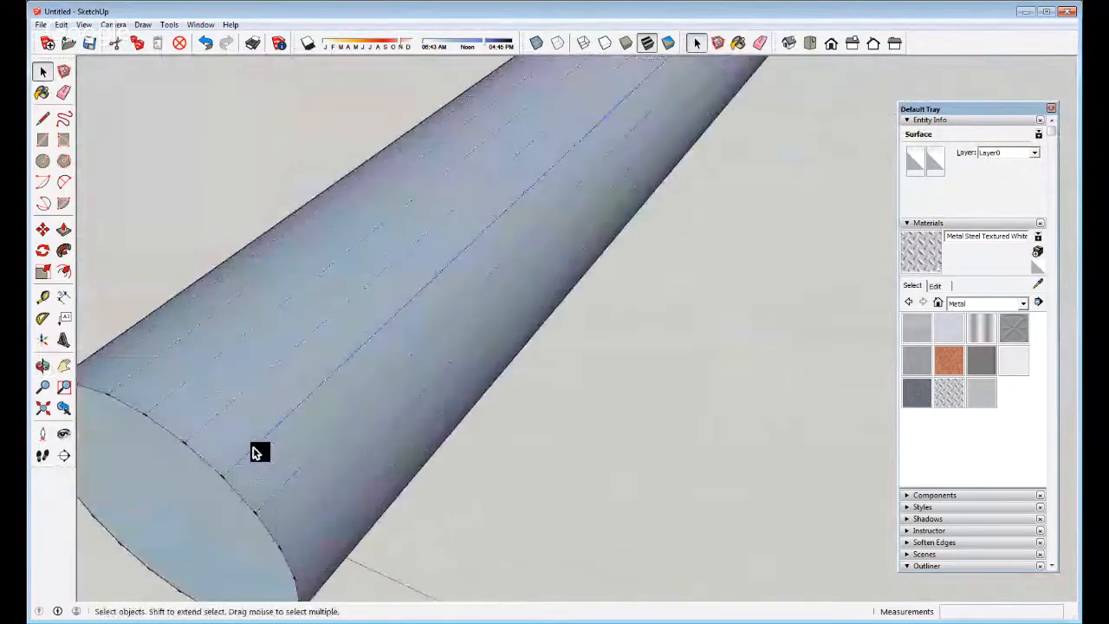
click(258, 453)
right_click(254, 450)
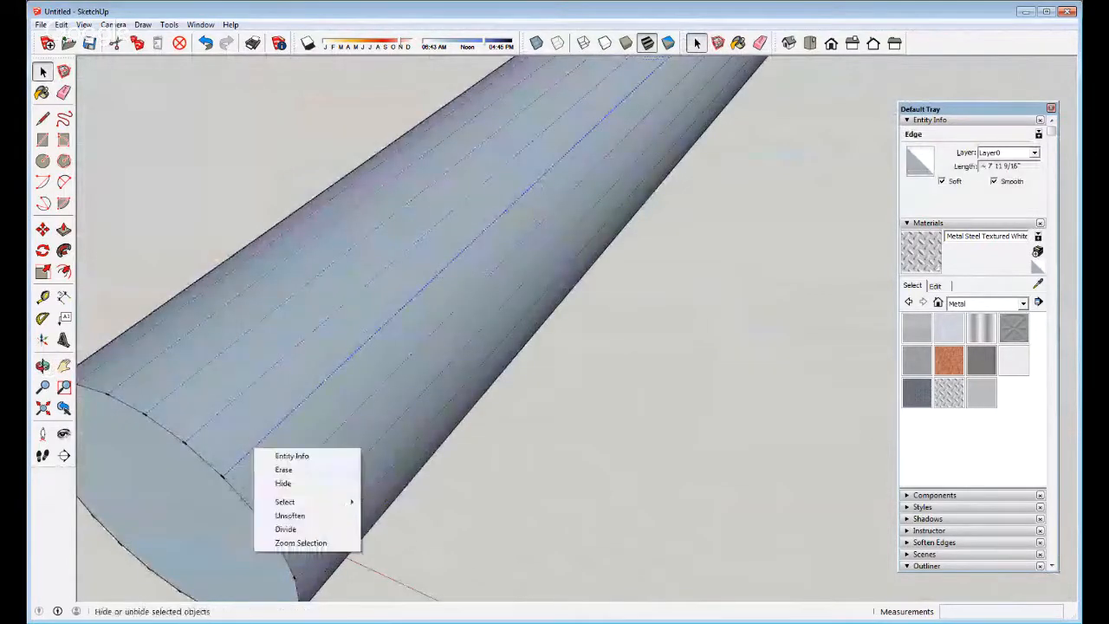
click(290, 516)
scroll(258, 457, down, 4)
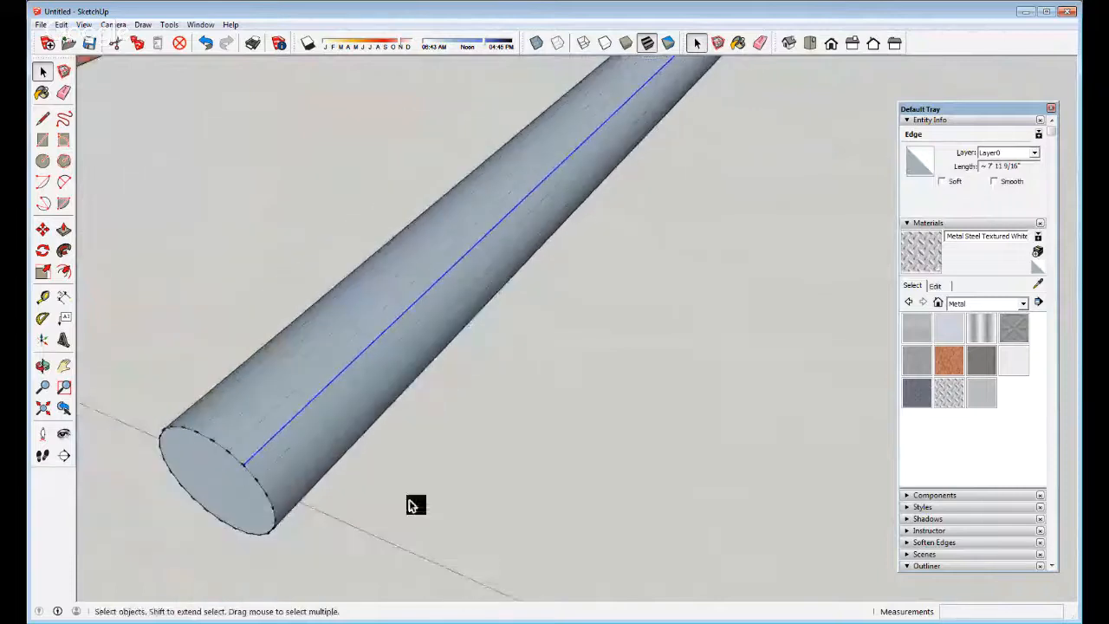
click(438, 506)
right_click(268, 468)
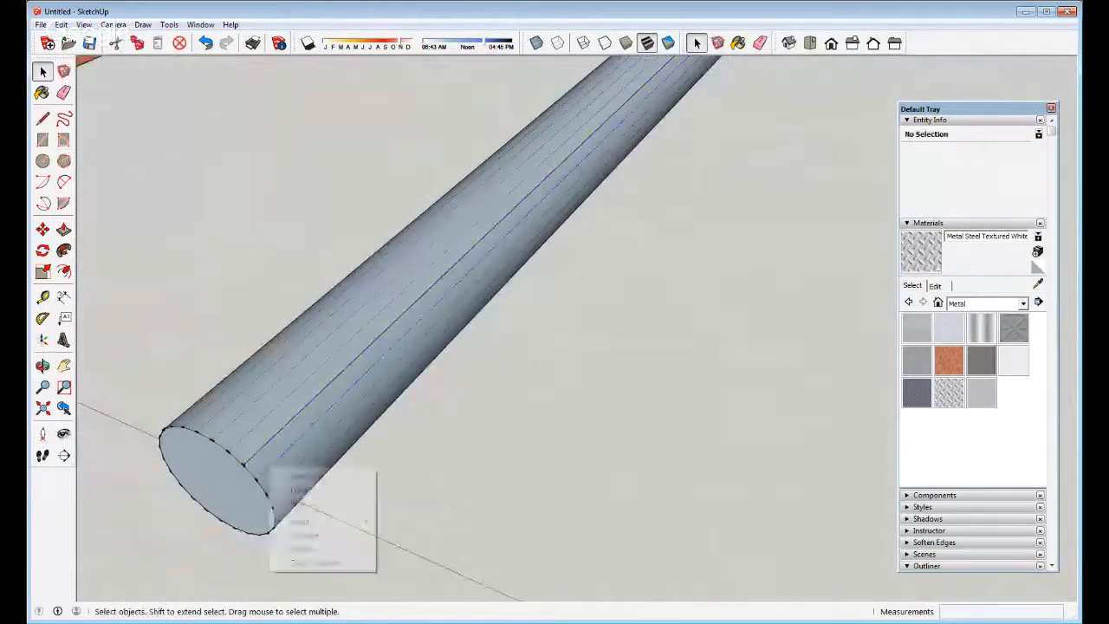
click(416, 515)
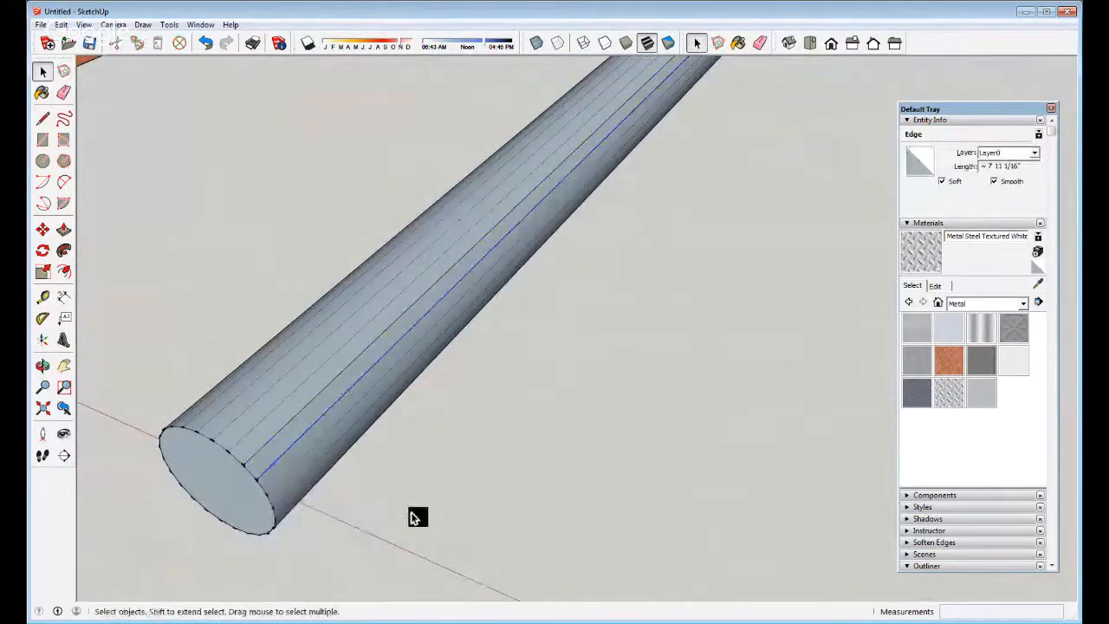
scroll(286, 444, down, 5)
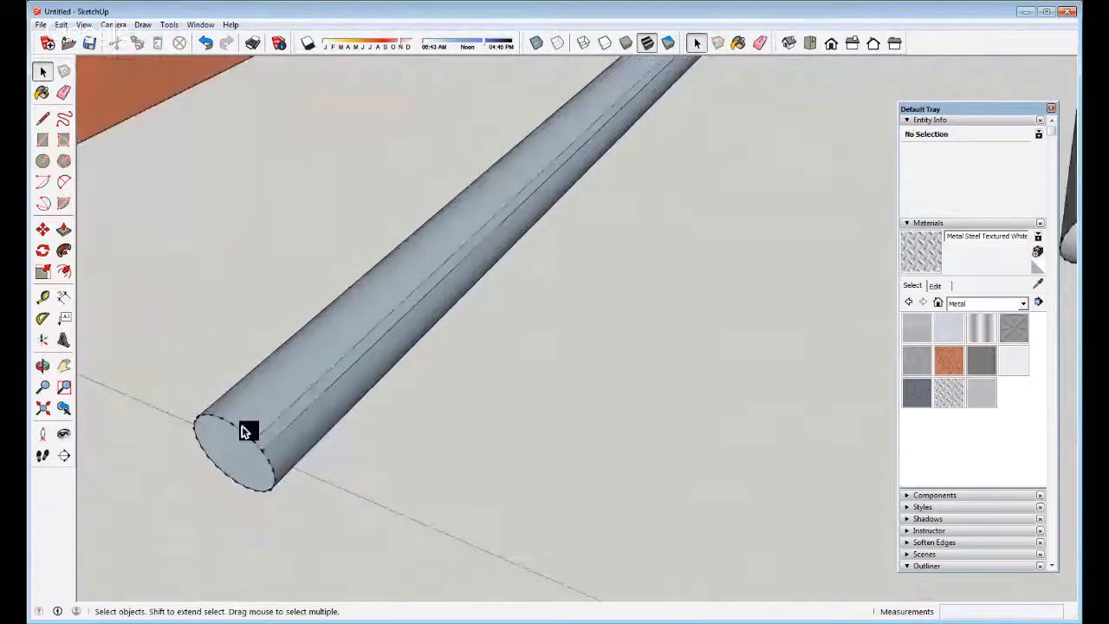
middle_drag(242, 425, 289, 389)
scroll(287, 392, up, 3)
click(260, 401)
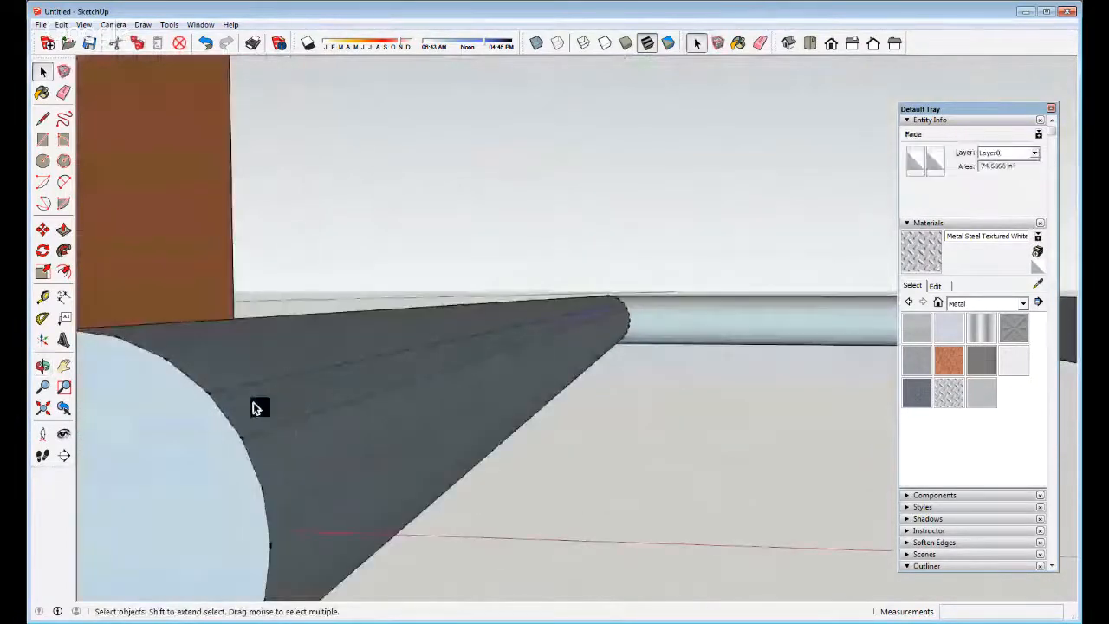
key(Delete)
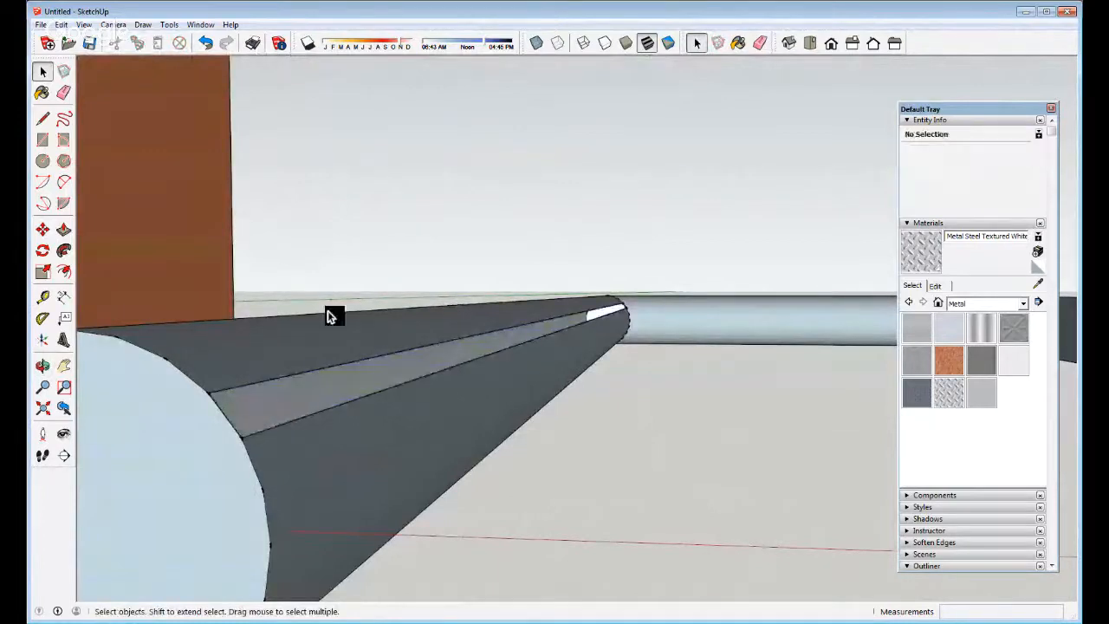
middle_drag(327, 311, 329, 448)
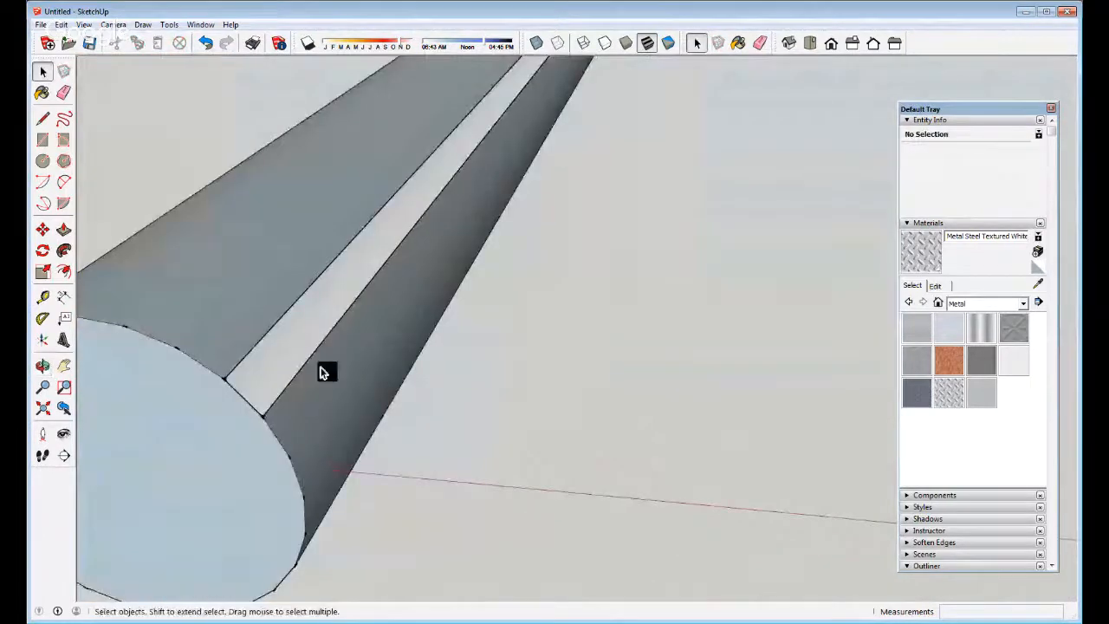
scroll(320, 373, down, 3)
middle_drag(515, 283, 318, 417)
scroll(294, 389, down, 4)
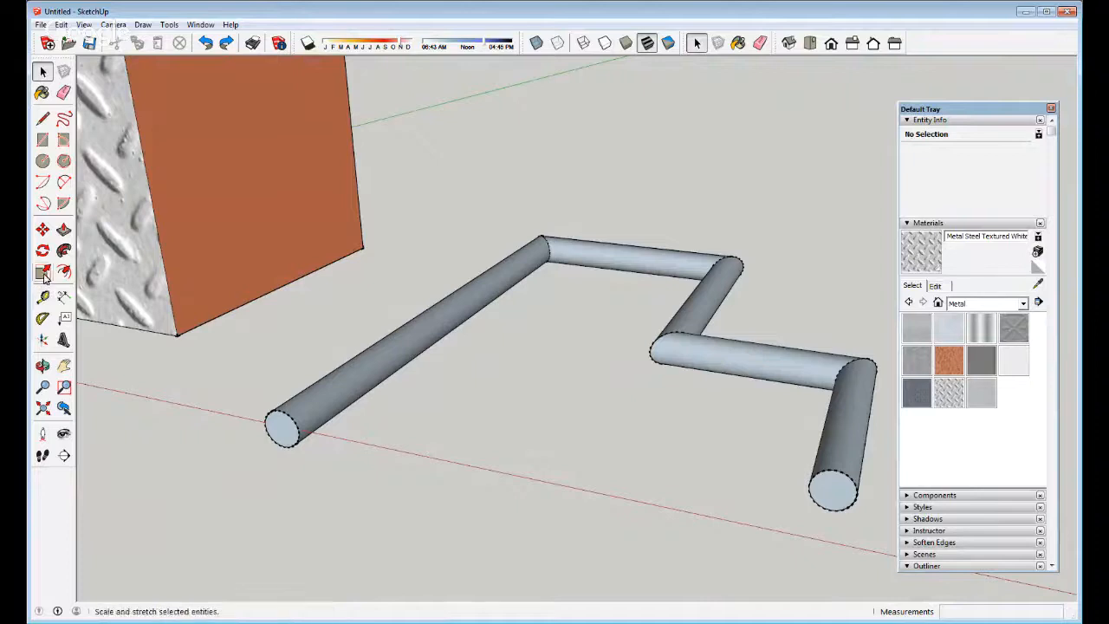
Scale the pipe group along the blue axis to stretch it into tall walls
click(308, 417)
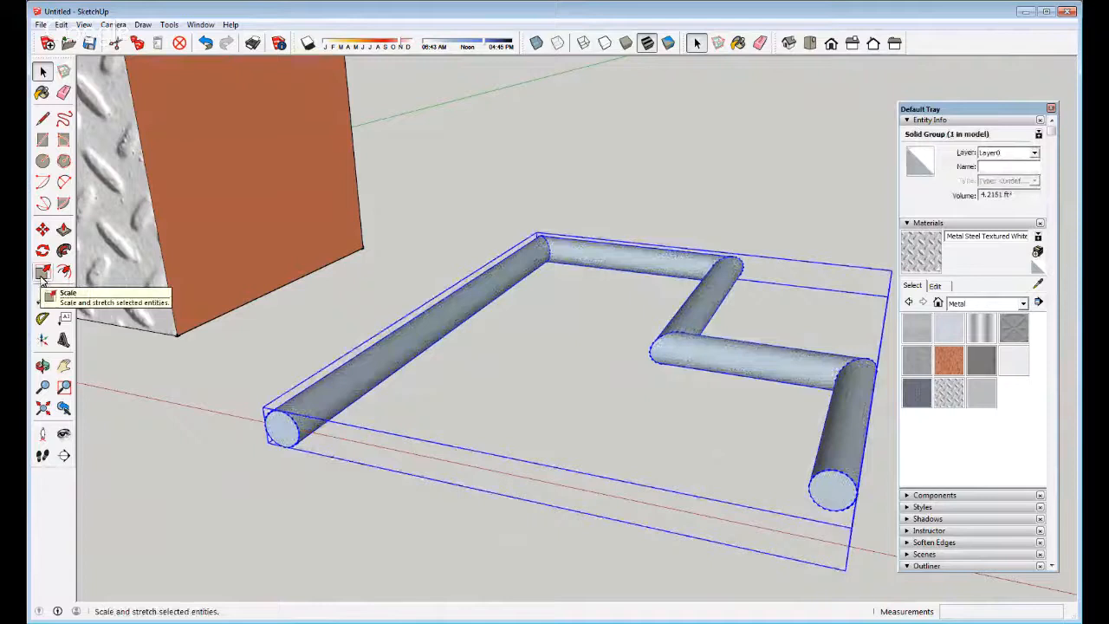
click(42, 275)
scroll(355, 433, down, 2)
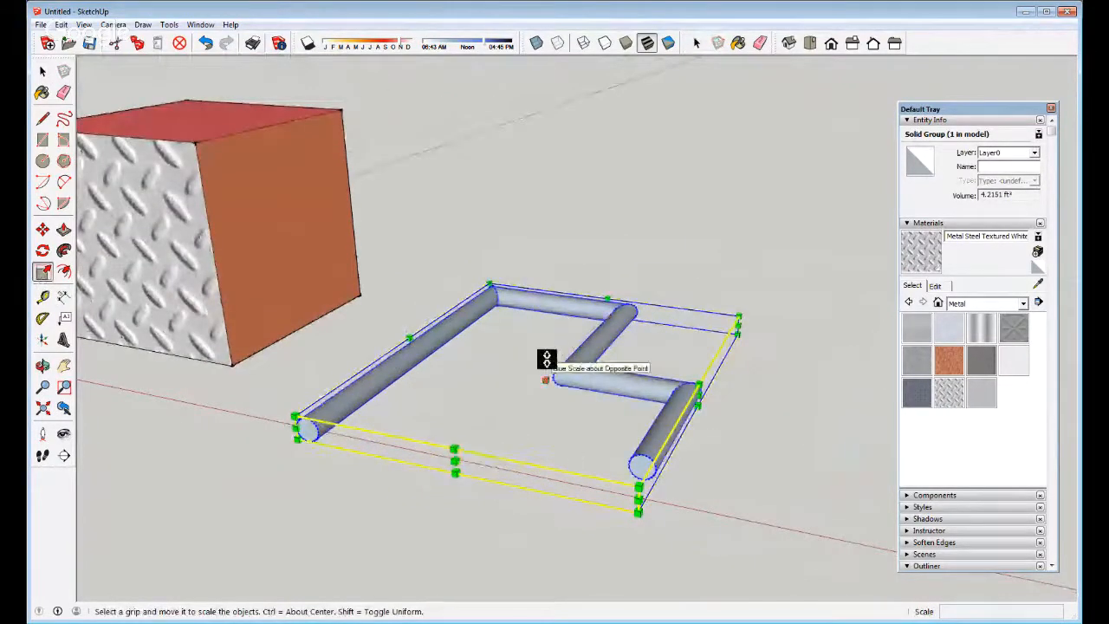
drag(547, 358, 531, 168)
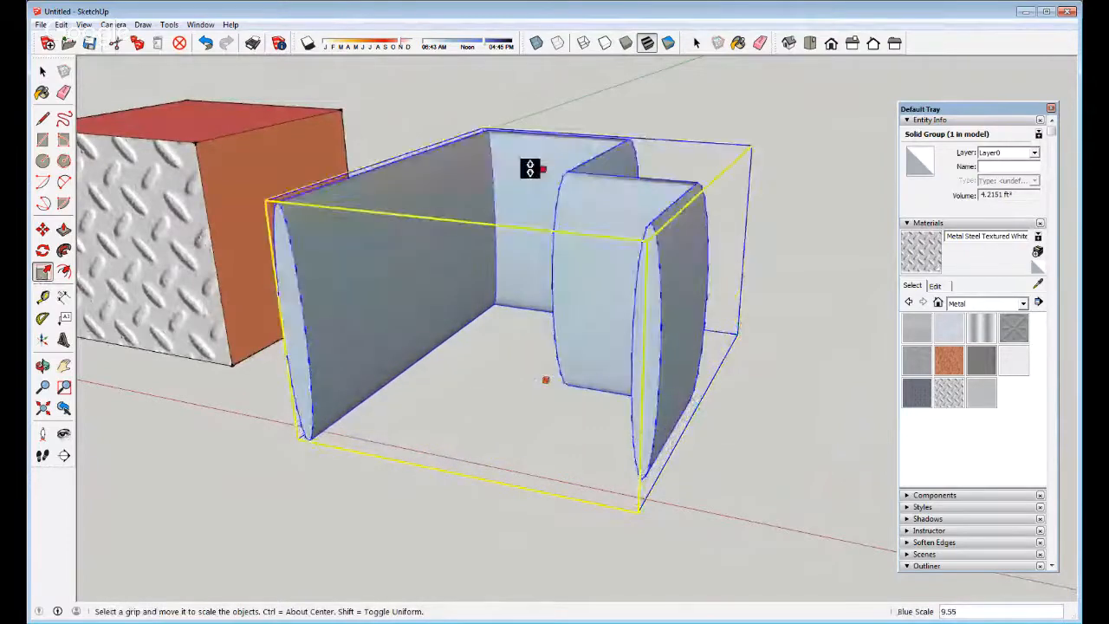
middle_drag(530, 168, 477, 294)
Try shrinking the group along its length, cancel, and reorient the view
key(s)
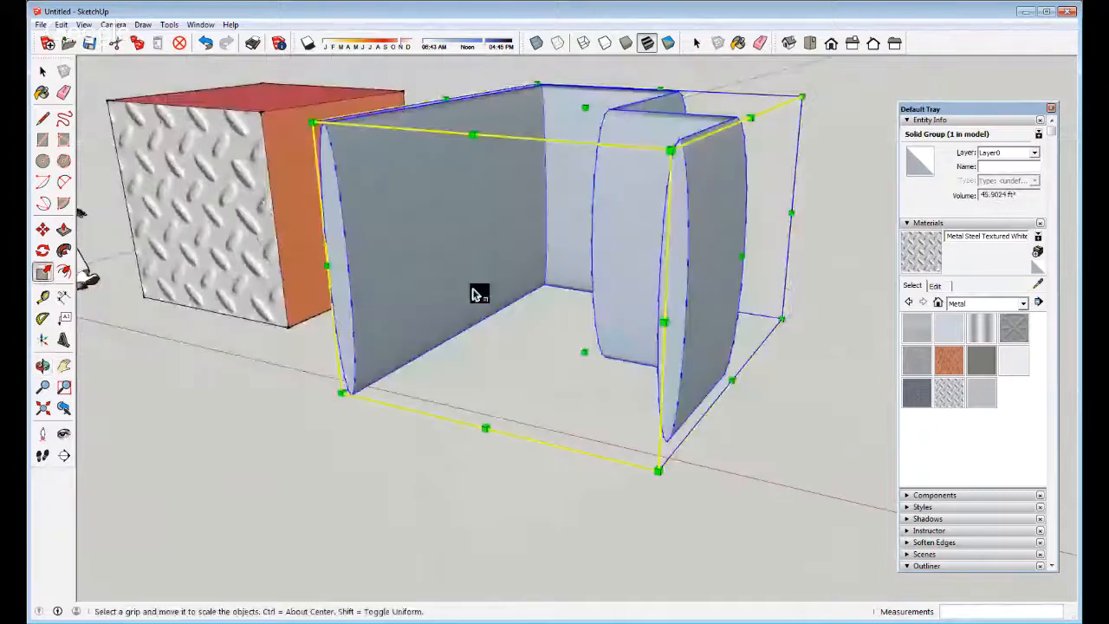
drag(479, 295, 259, 339)
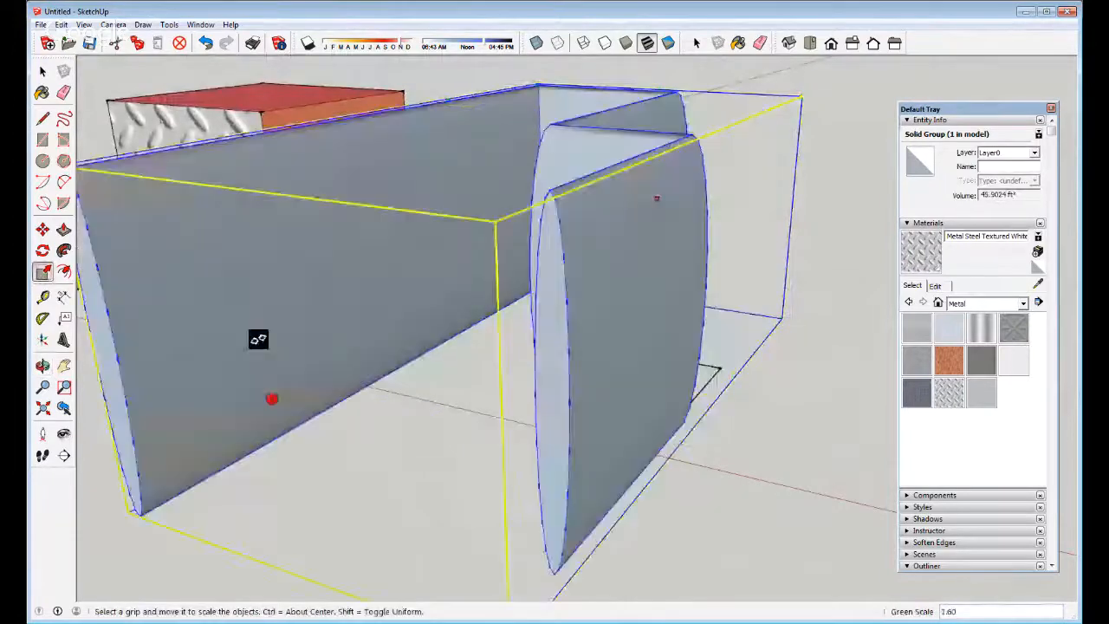
key(Escape)
key(o)
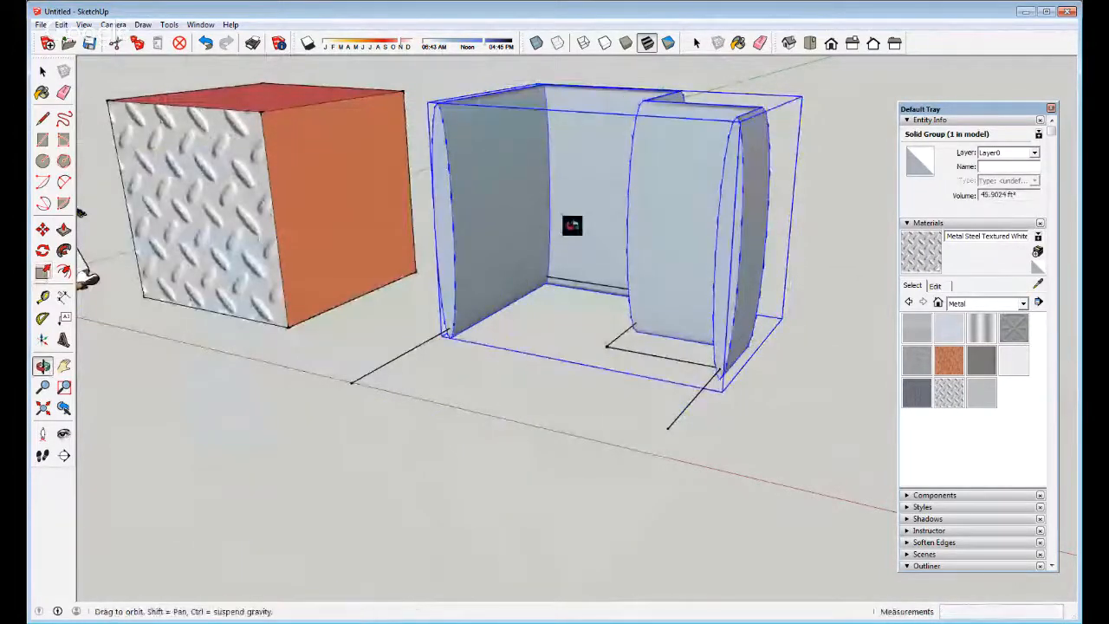
drag(572, 226, 557, 476)
key(s)
middle_drag(557, 475, 483, 277)
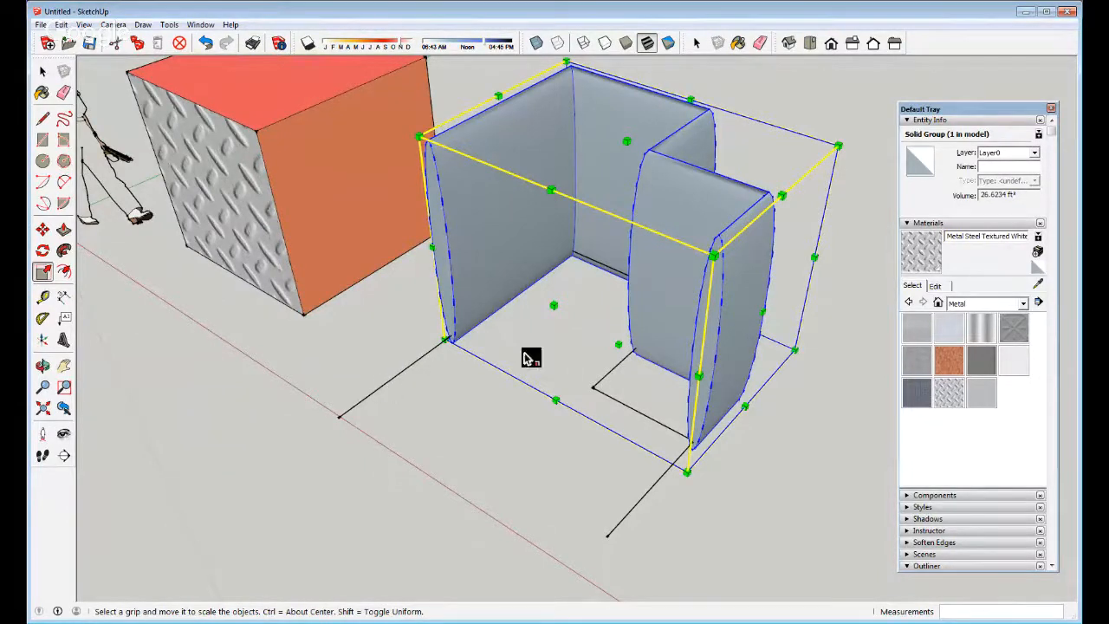
Shrink the whole group uniformly to a 0.40 scale beside the cube
drag(558, 311, 473, 372)
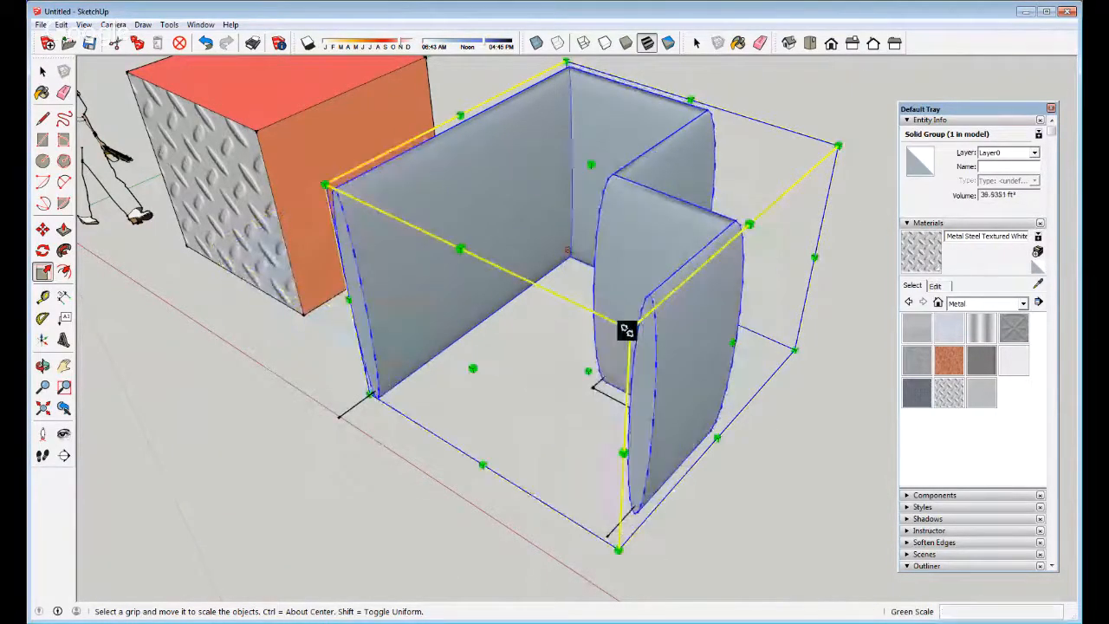
drag(627, 329, 444, 343)
scroll(492, 368, down, 3)
key(space)
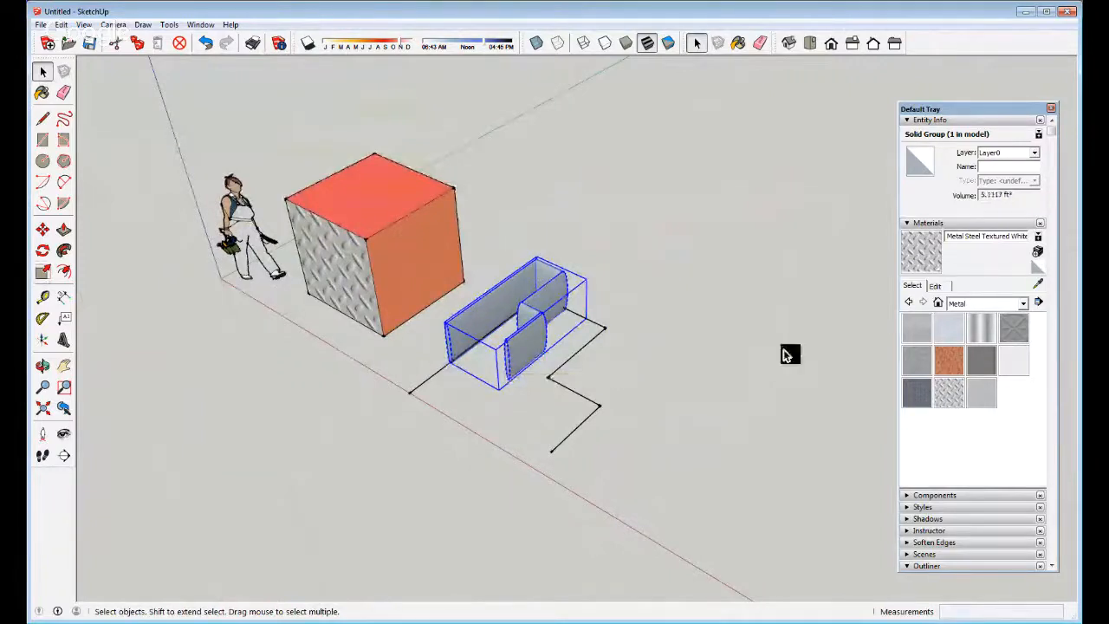
scroll(494, 342, down, 2)
scroll(383, 303, up, 3)
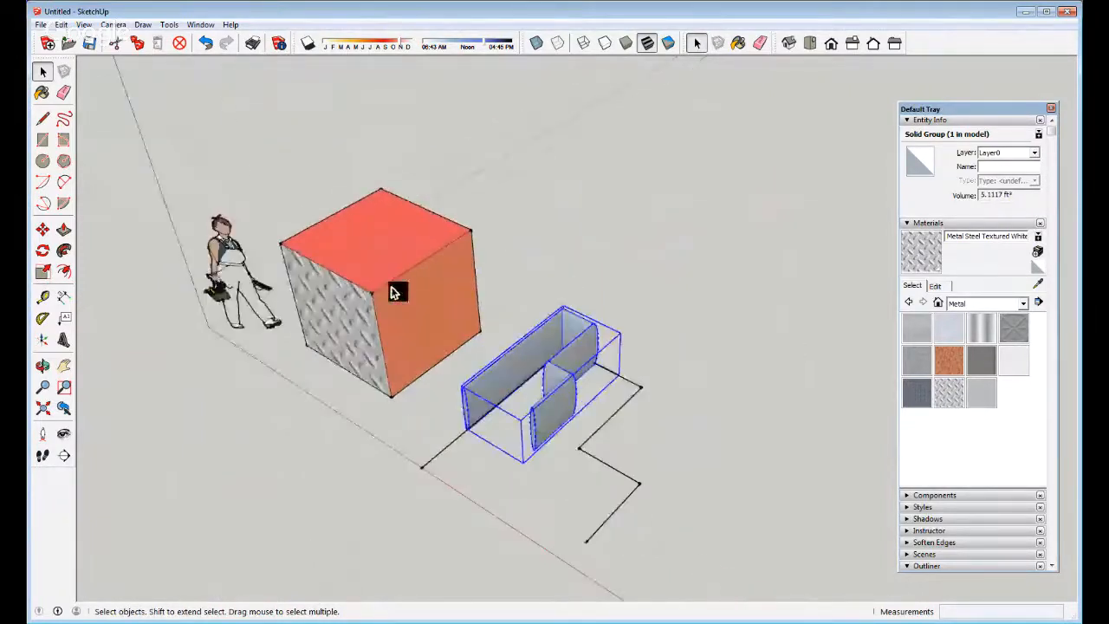
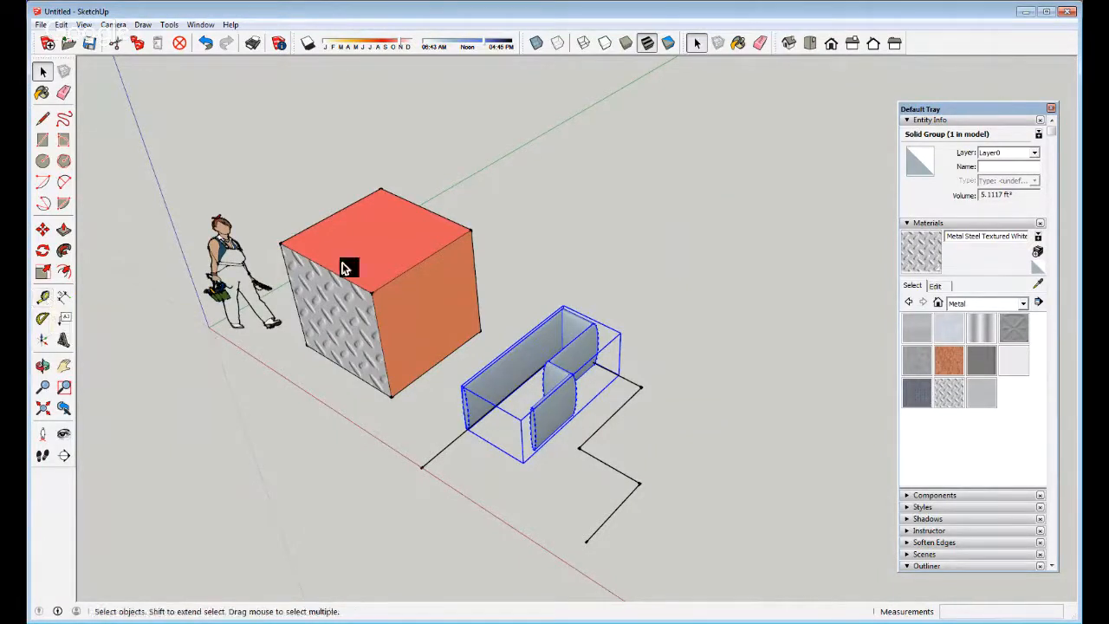
Measure the cube's top edge between its corners with the Tape Measure, then cancel
key(l)
click(281, 240)
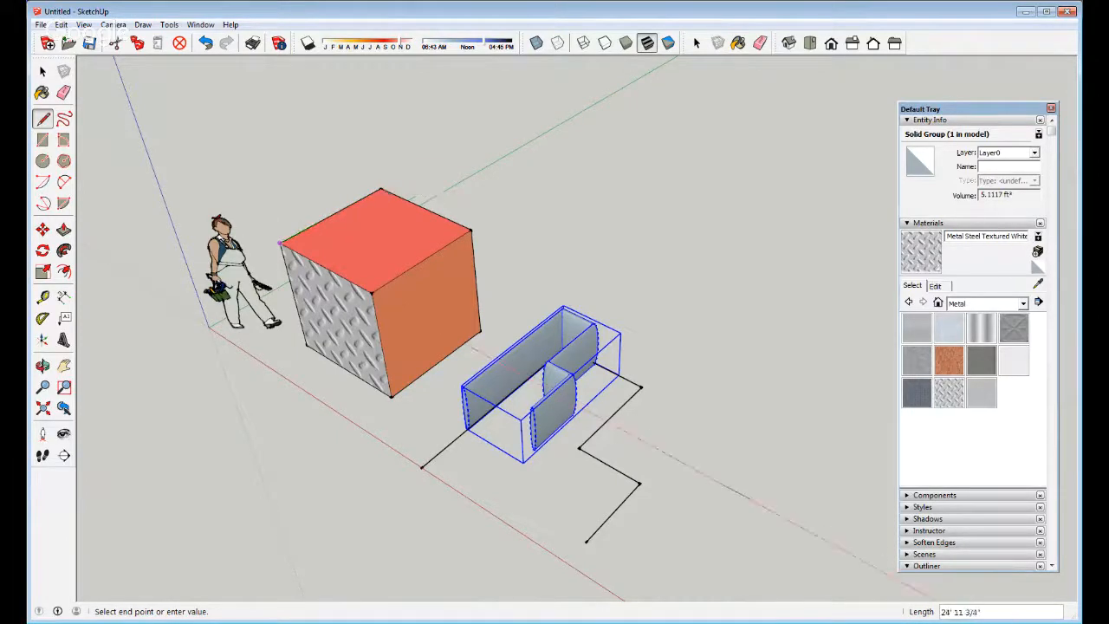
click(43, 298)
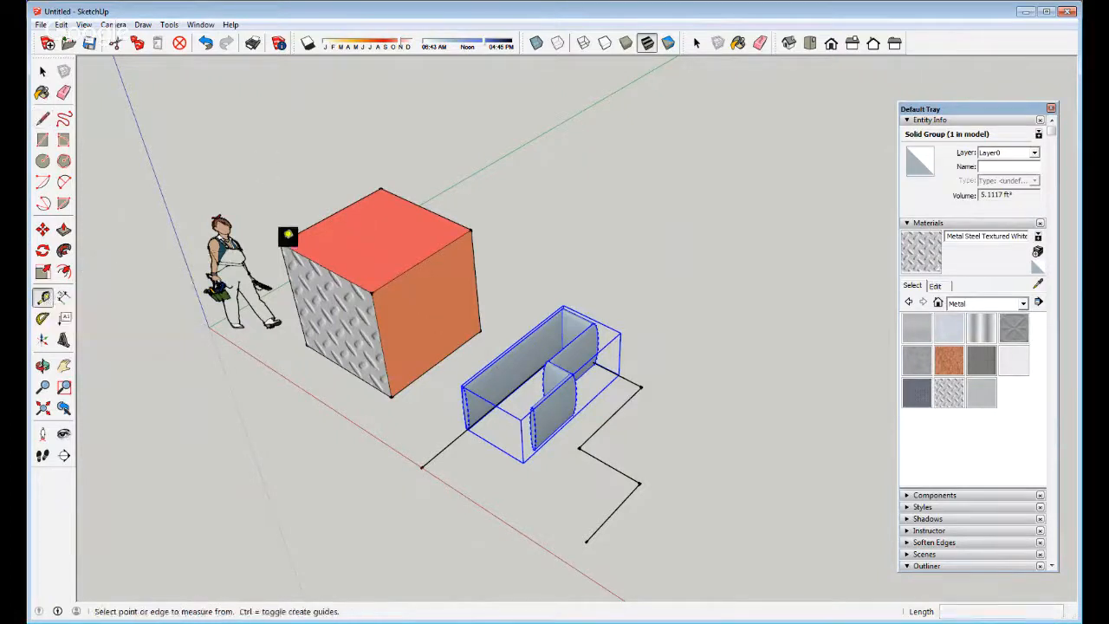
click(281, 243)
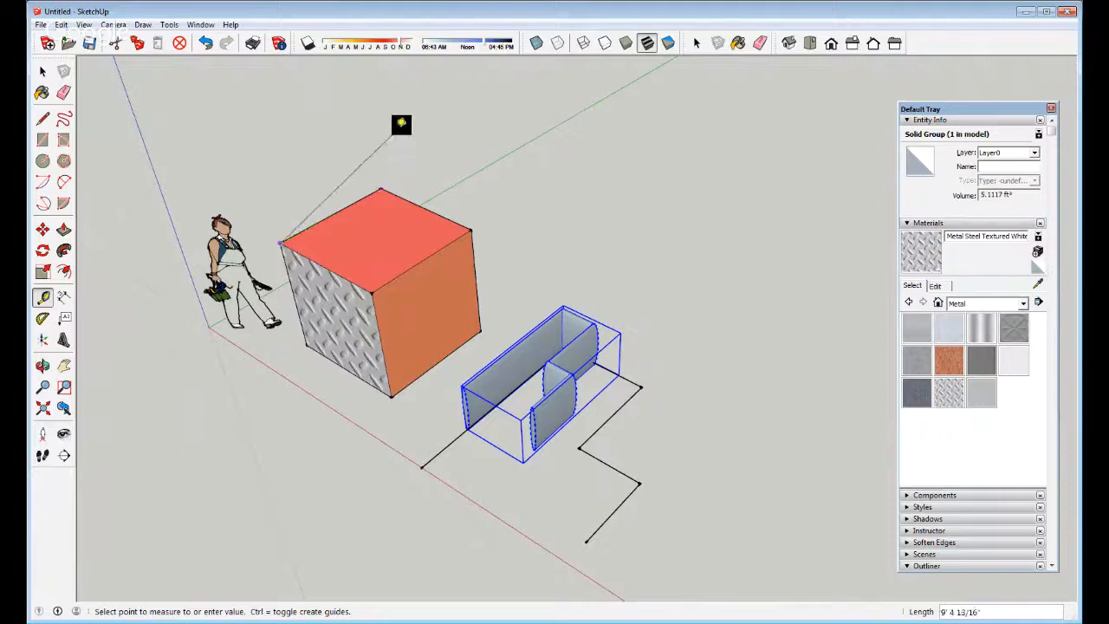
click(387, 186)
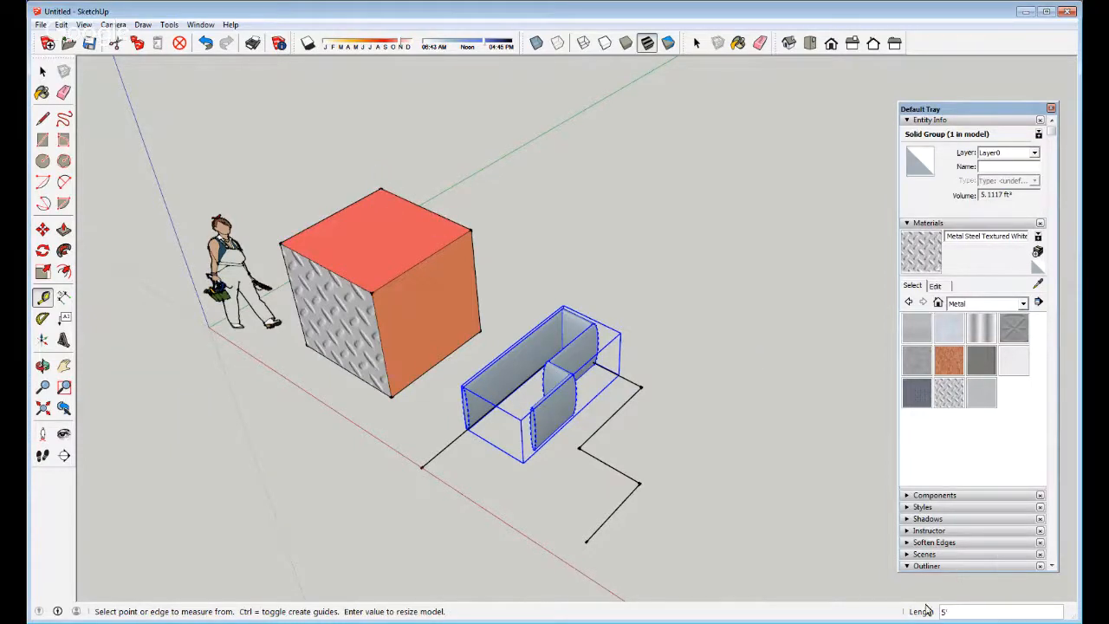
click(377, 284)
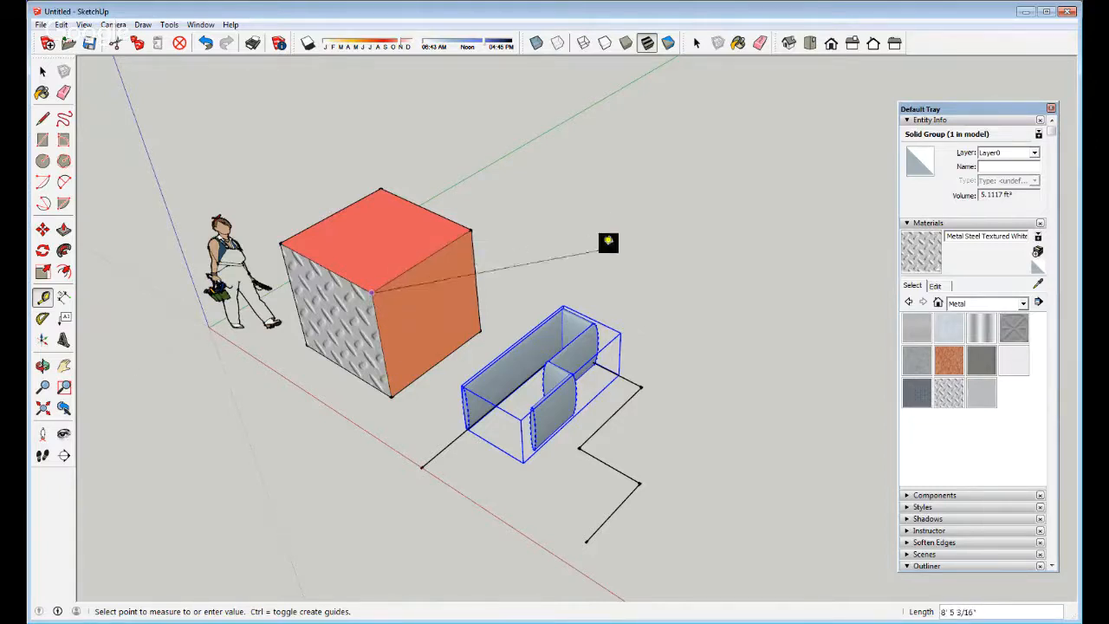
key(space)
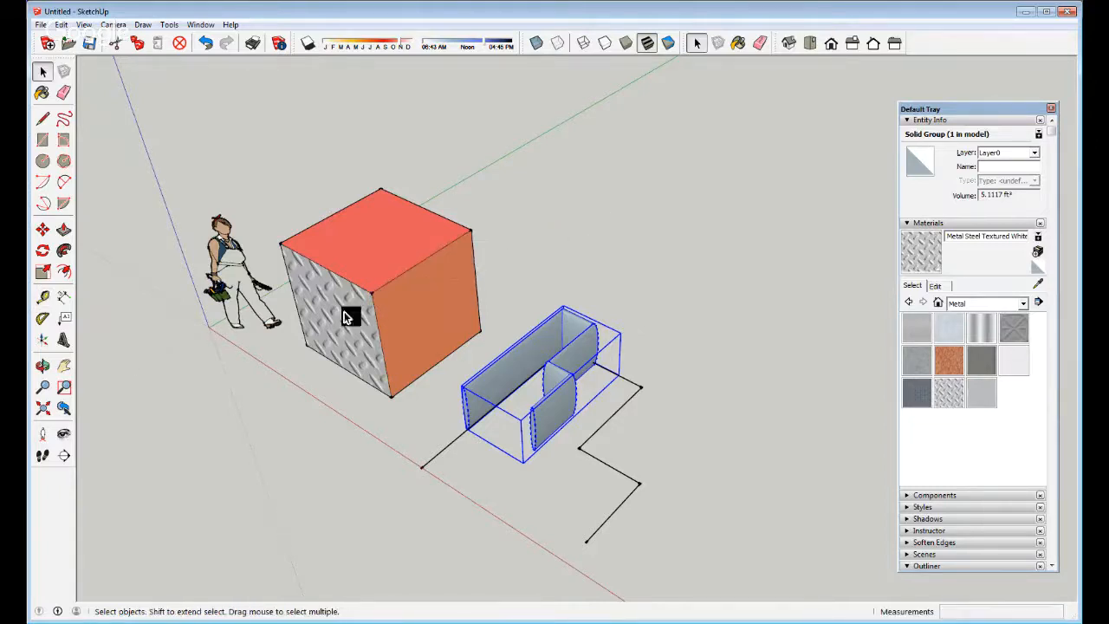
Add a 5' dimension between the cube's two top corners and orbit the view
click(64, 298)
click(284, 245)
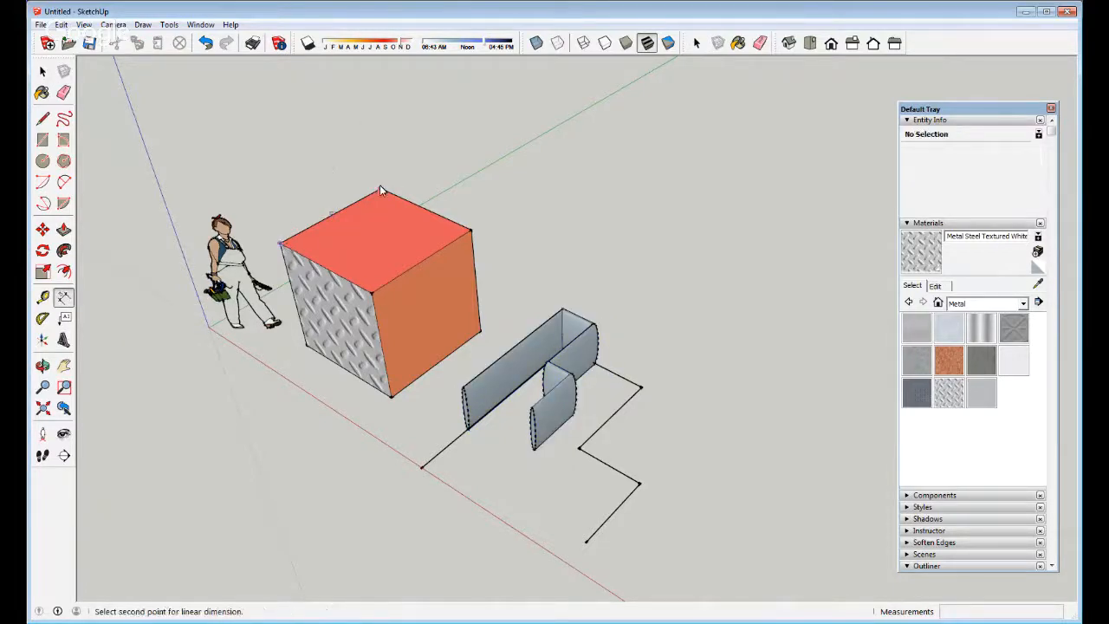
click(379, 188)
click(331, 183)
key(space)
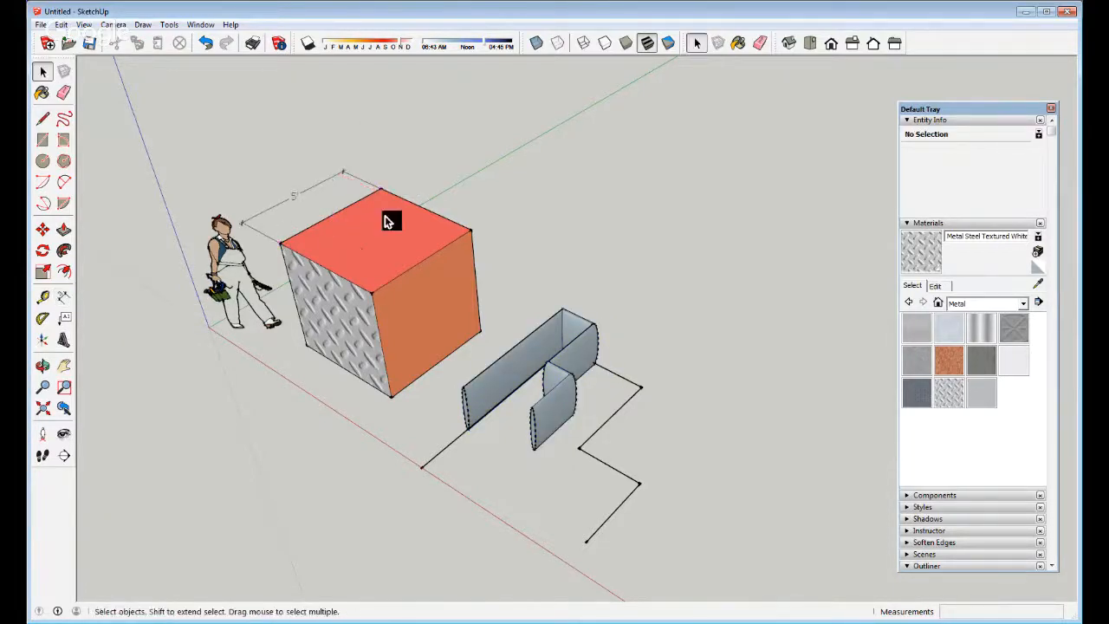
middle_drag(361, 242, 143, 416)
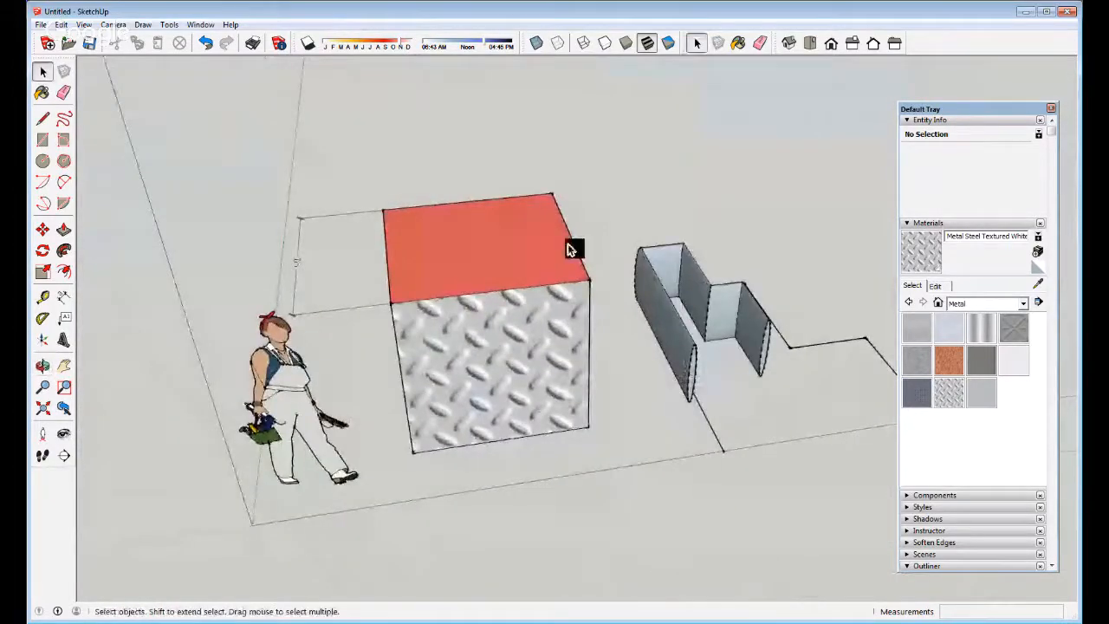
Orbit around the cube down to a low eye-level view
middle_drag(572, 245, 341, 265)
scroll(352, 225, up, 3)
middle_drag(545, 272, 444, 284)
middle_drag(485, 406, 520, 512)
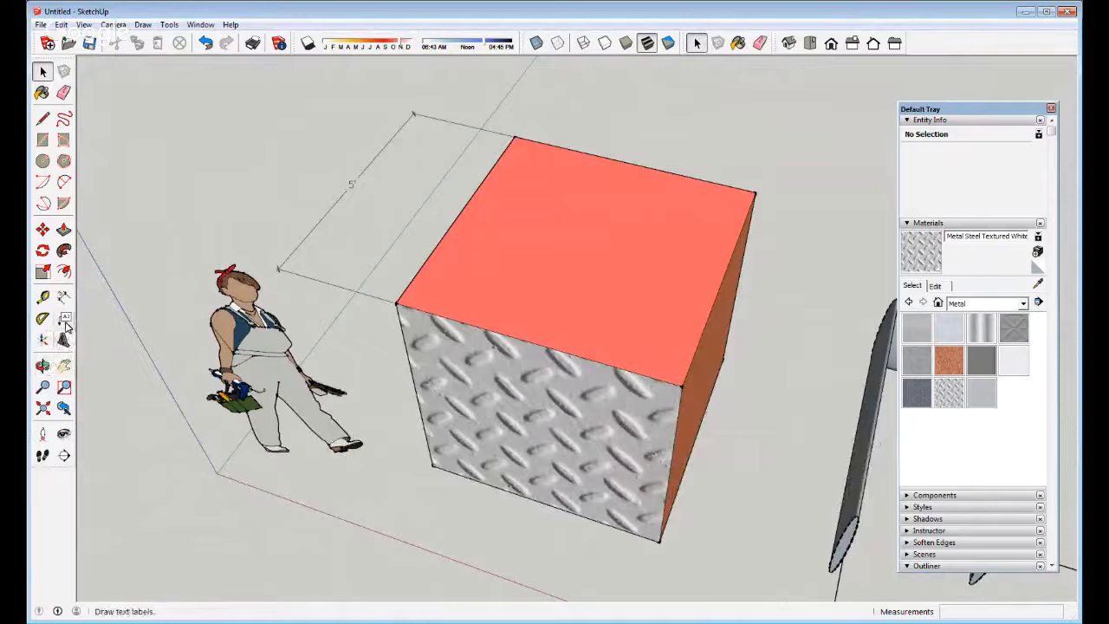
Zoom in around the cube with Zoom and Zoom Window, then Zoom Extents
click(44, 388)
drag(450, 379, 381, 476)
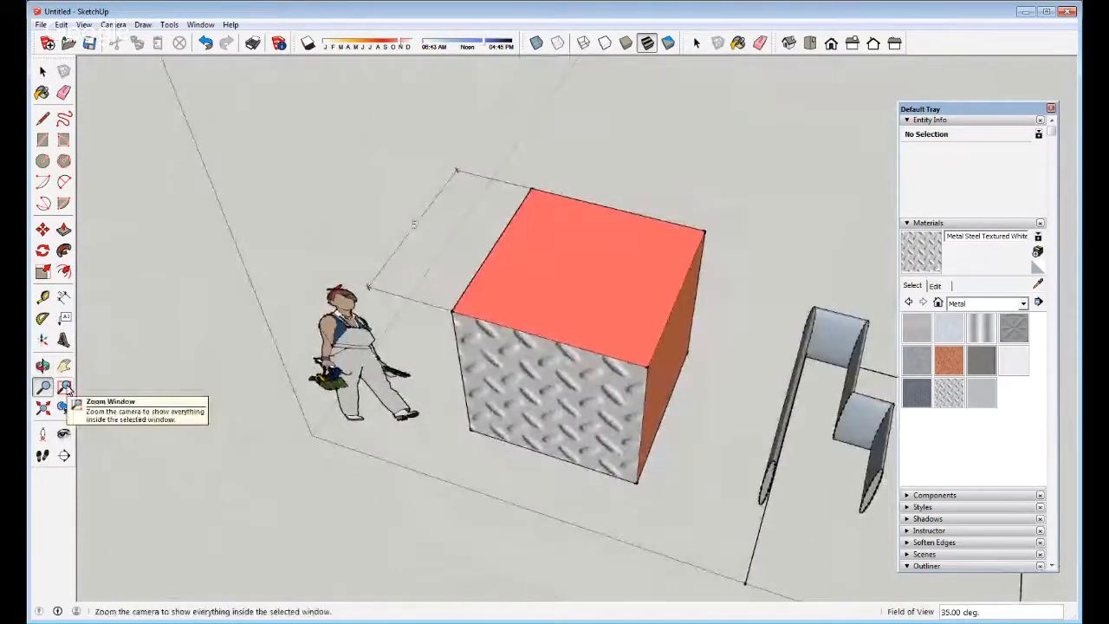
click(65, 387)
scroll(359, 182, down, 3)
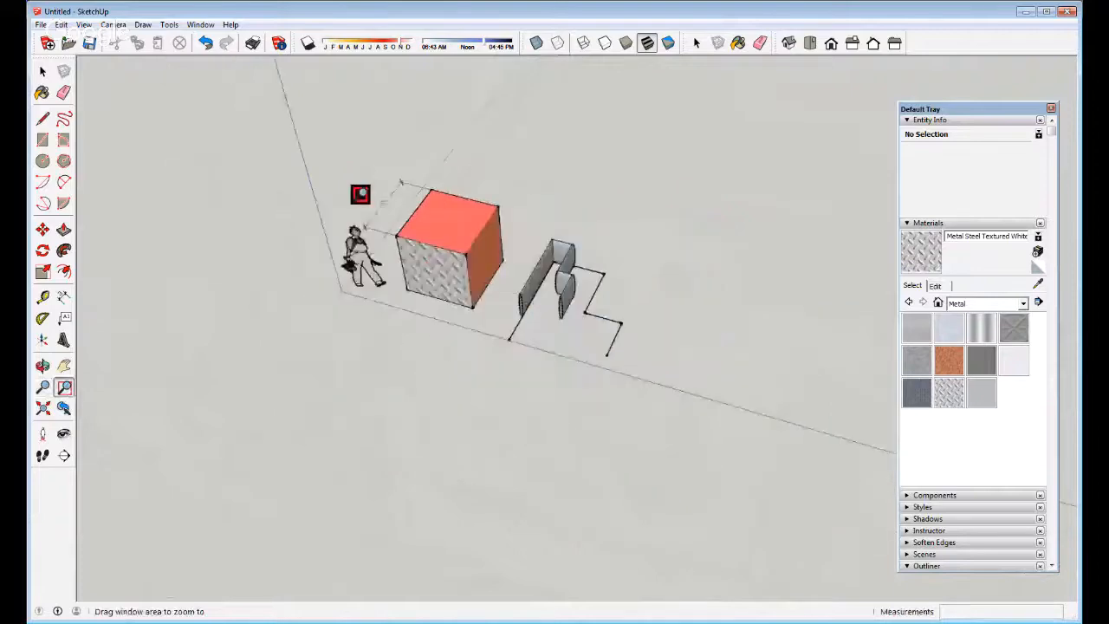
drag(361, 187, 512, 310)
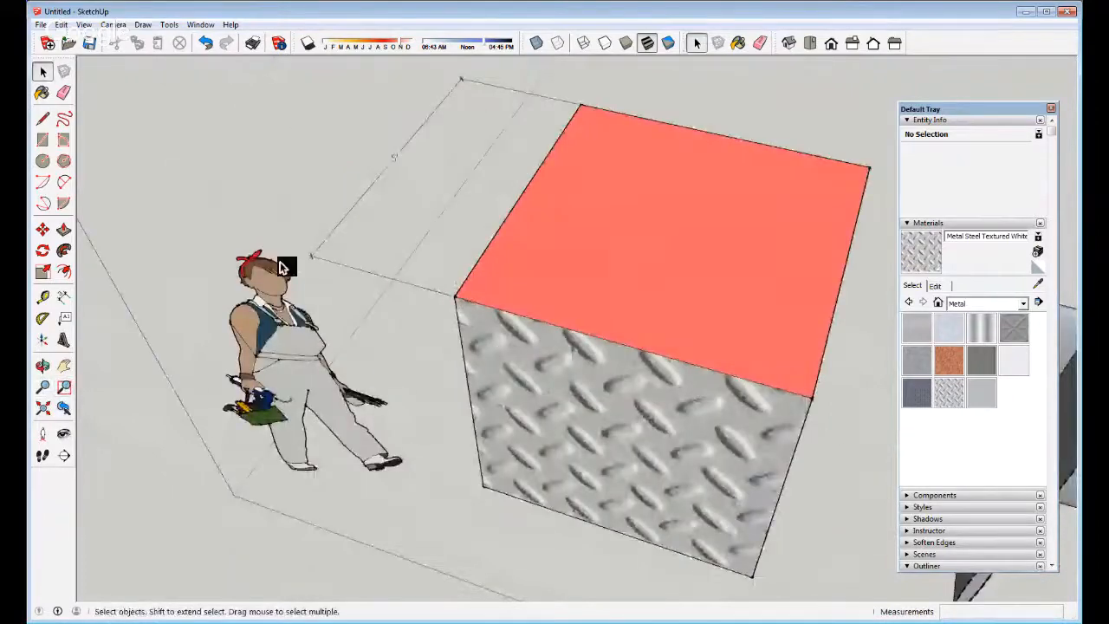
scroll(280, 258, down, 5)
click(45, 409)
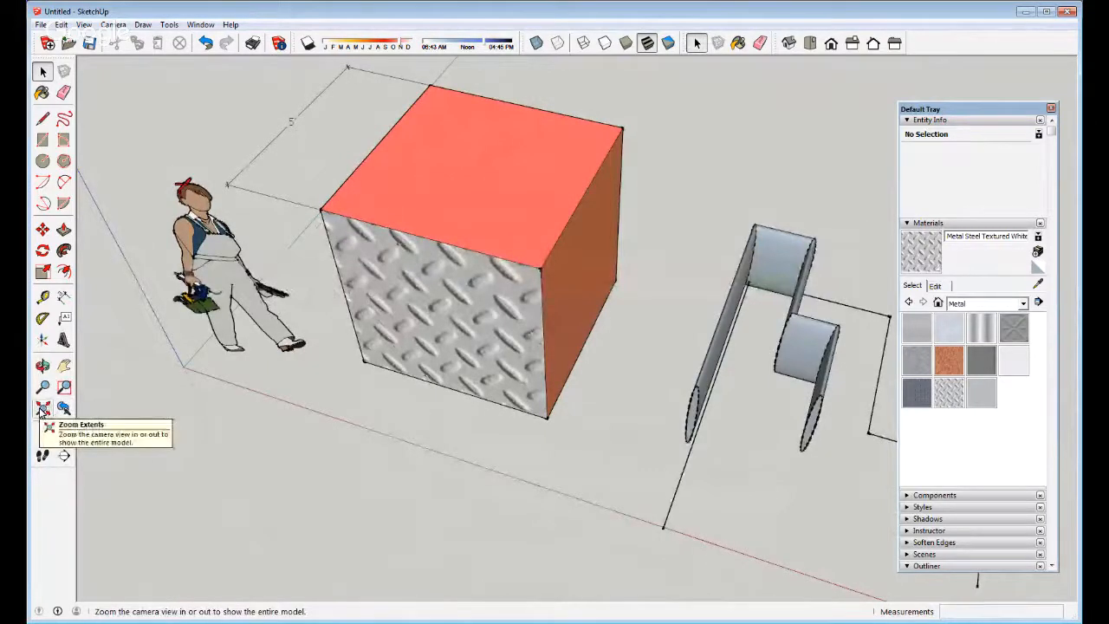
Zoom out and orbit until the horizon shows, then Zoom Extents to recover the model
scroll(566, 321, down, 4)
middle_click(508, 362)
scroll(519, 325, down, 4)
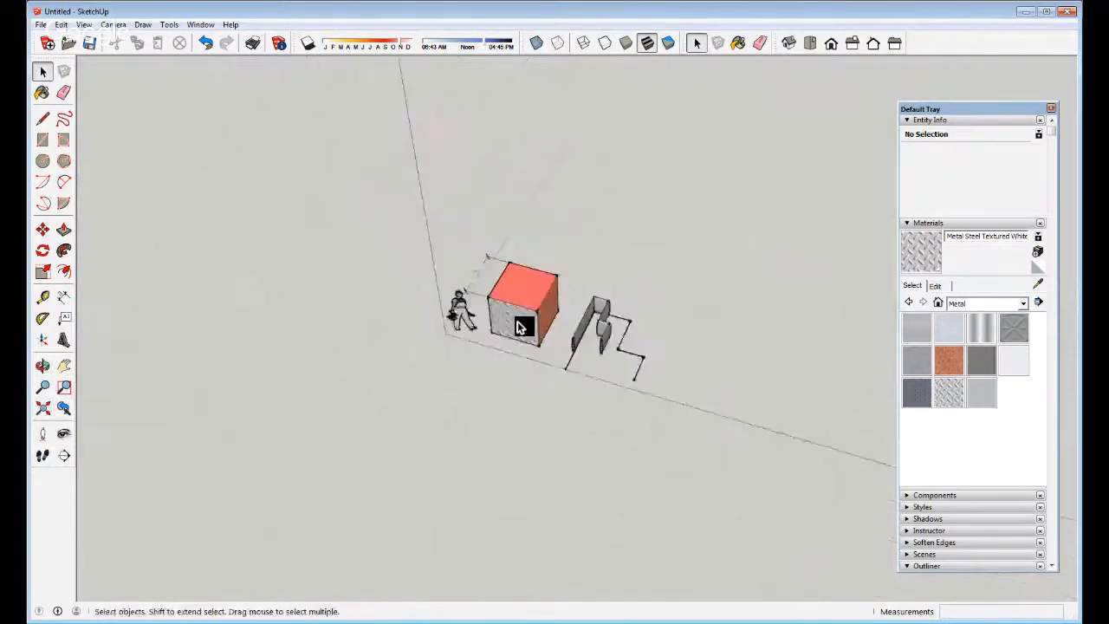
scroll(520, 327, down, 6)
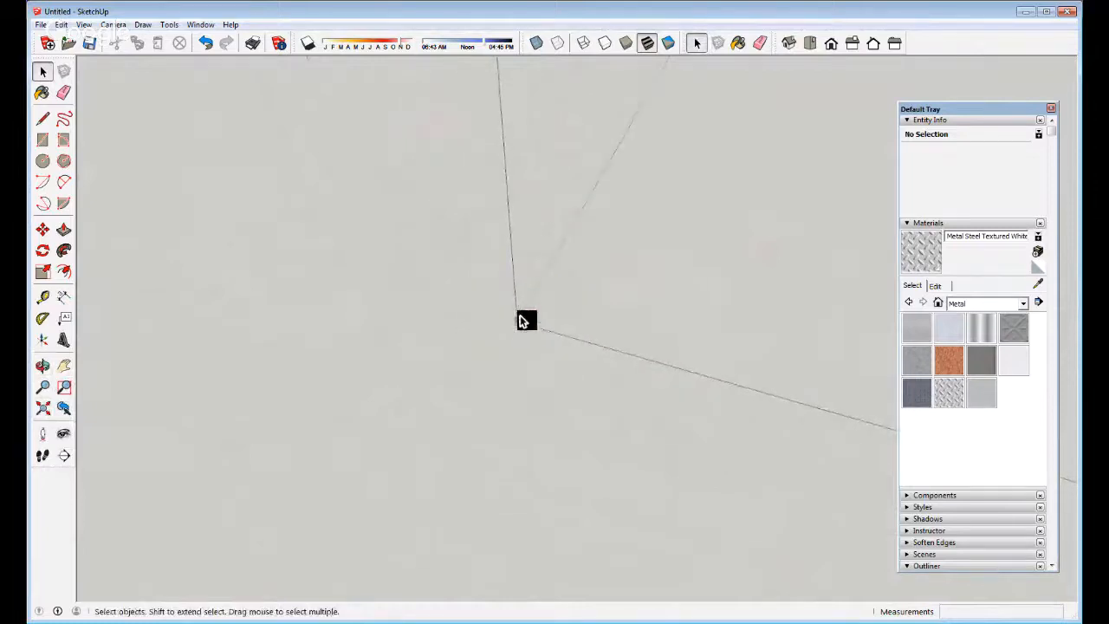
middle_drag(523, 320, 117, 33)
scroll(781, 253, down, 8)
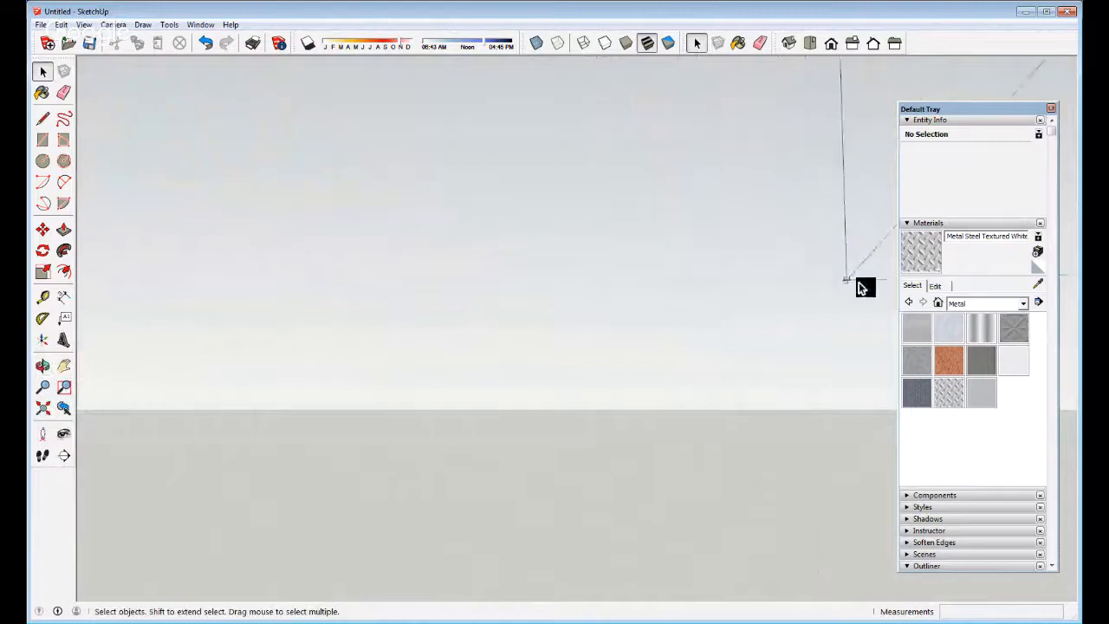
scroll(861, 286, down, 2)
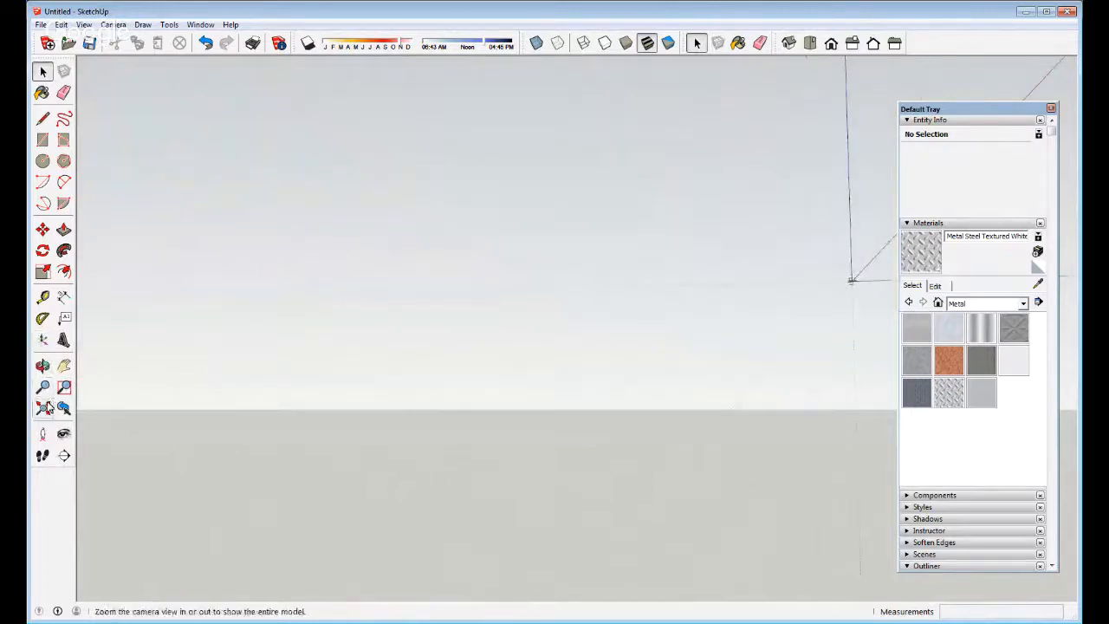
click(48, 405)
Orbit to an elevated perspective, fit the model again, and zoom out
middle_drag(544, 281, 544, 282)
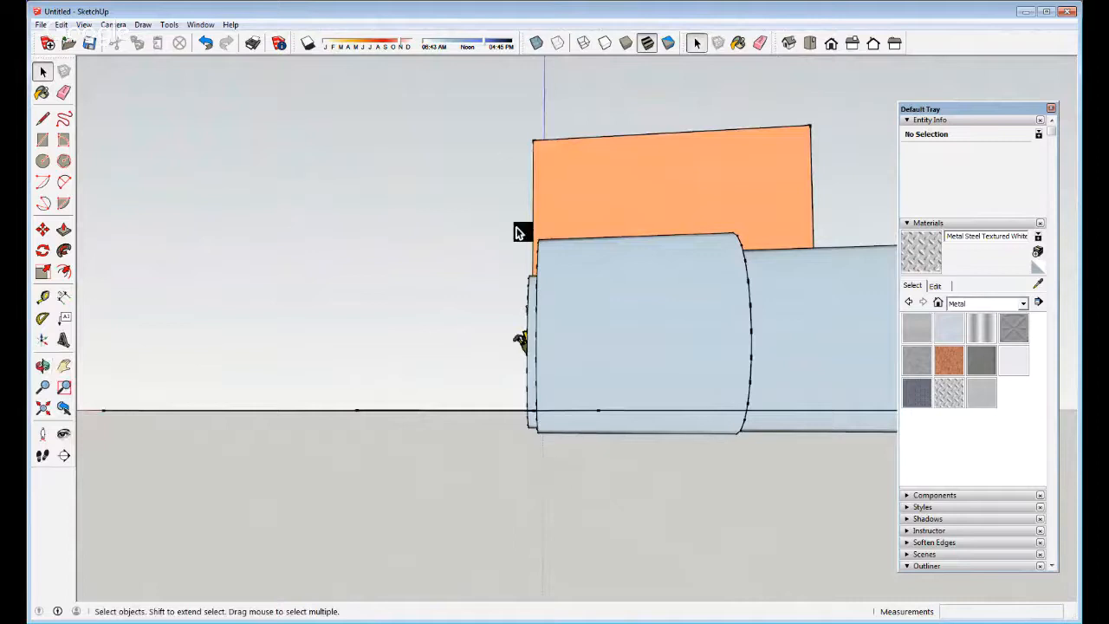
middle_drag(433, 298, 664, 434)
scroll(424, 368, down, 3)
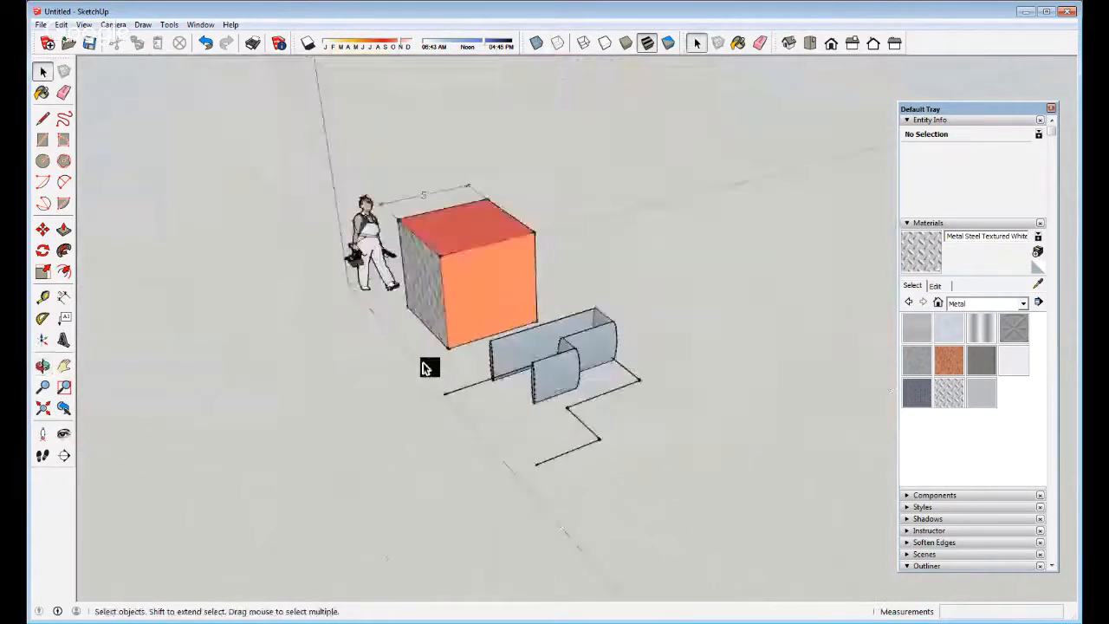
middle_drag(425, 368, 607, 368)
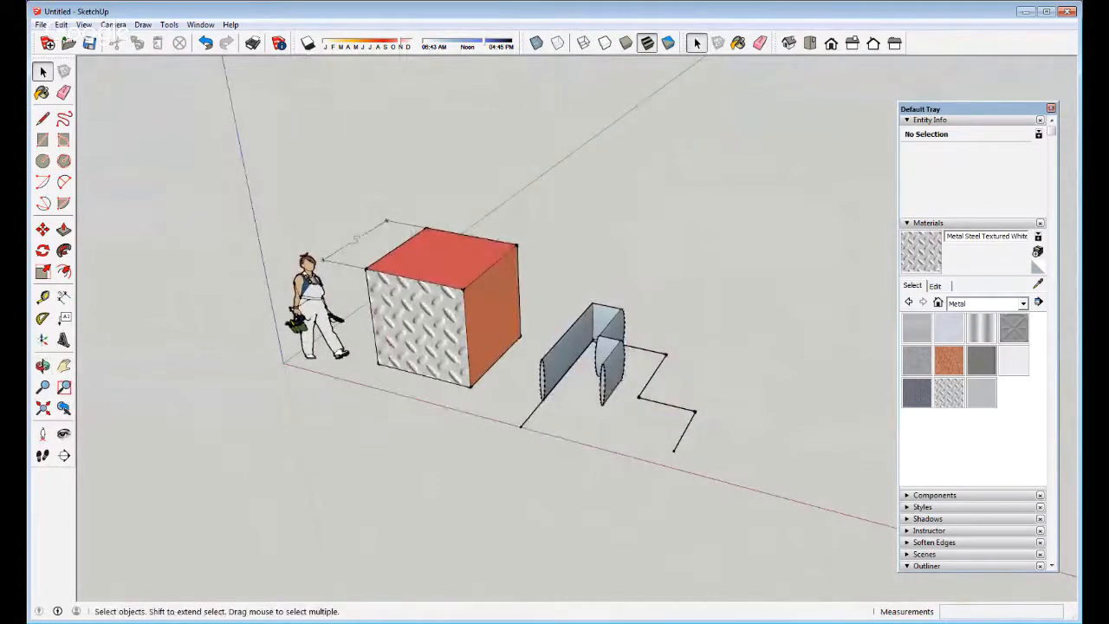
click(43, 408)
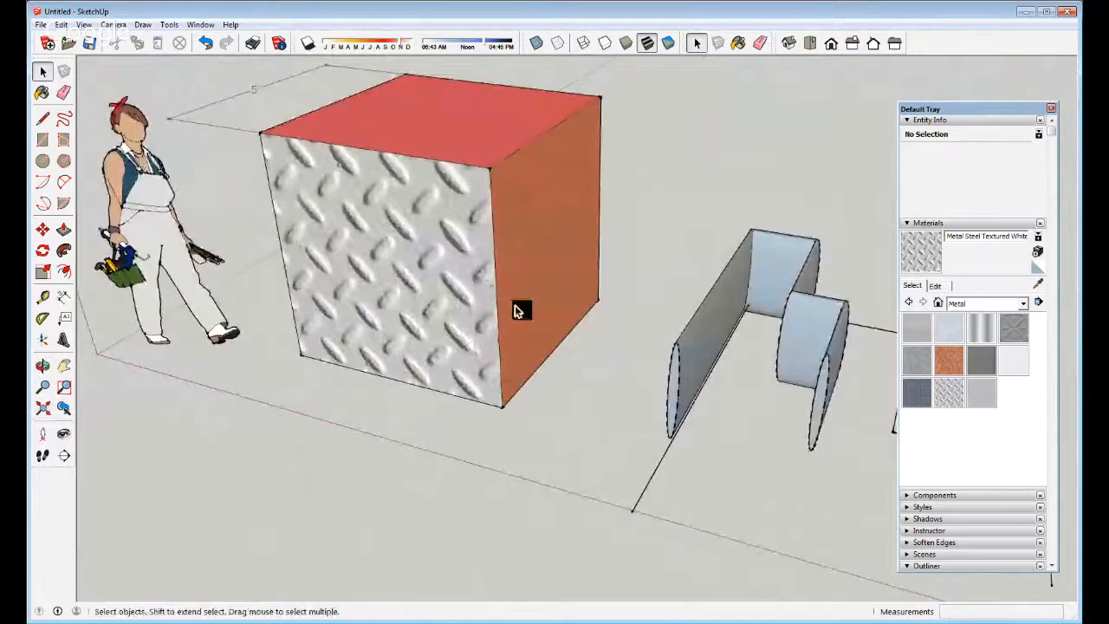
scroll(396, 367, down, 5)
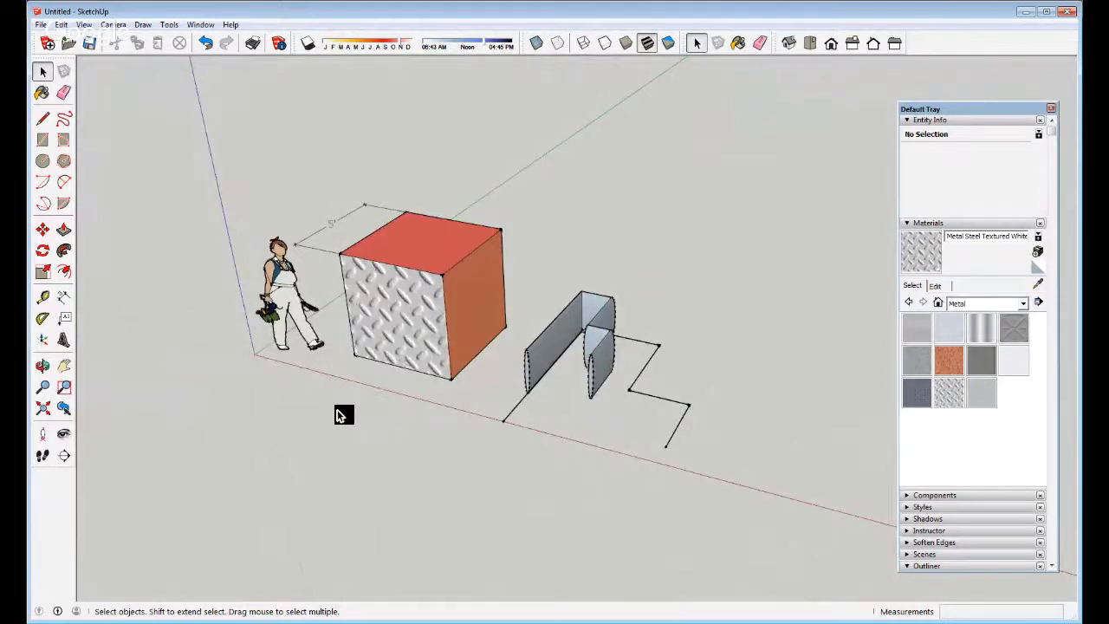
Draw a large ground rectangle beneath the cube, figure and walls, then pick Position Camera
click(44, 436)
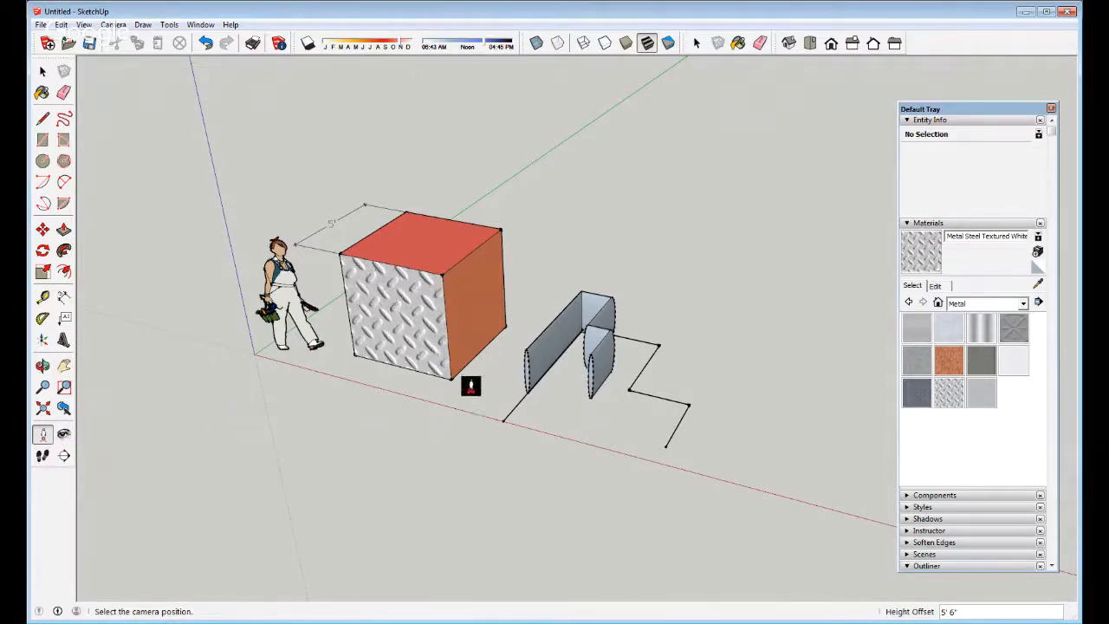
key(r)
scroll(555, 321, down, 3)
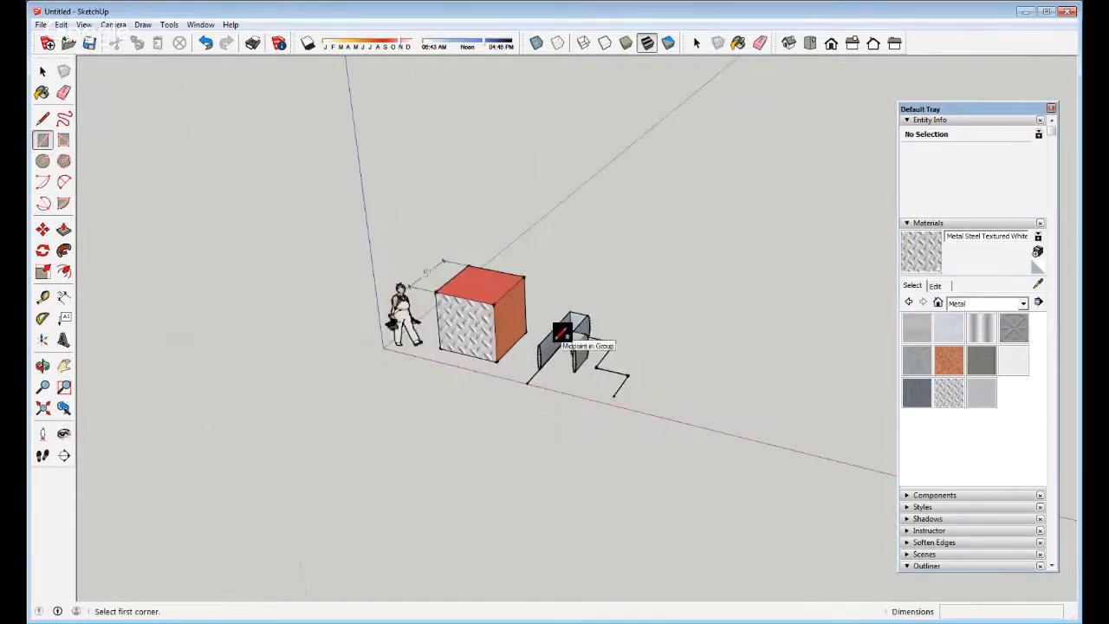
click(287, 428)
click(815, 221)
key(space)
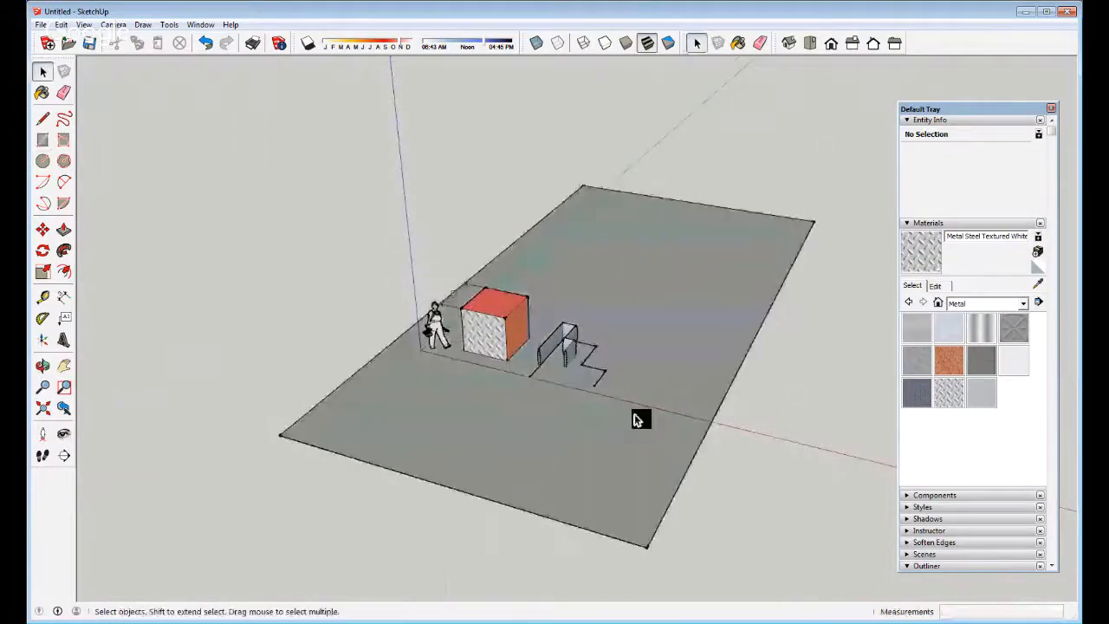
click(513, 472)
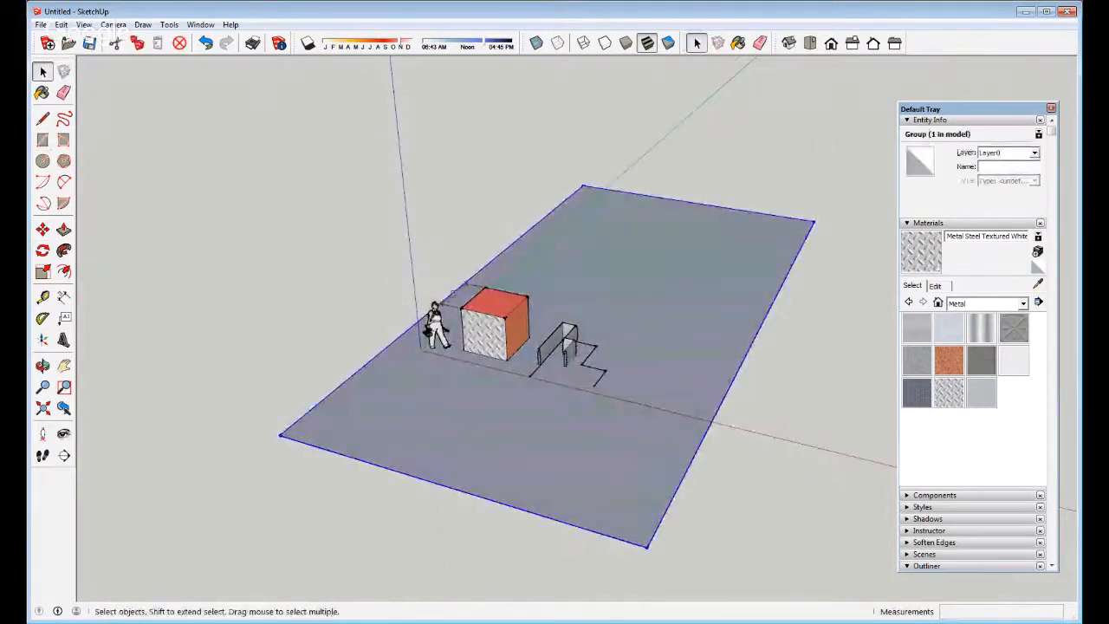
click(42, 433)
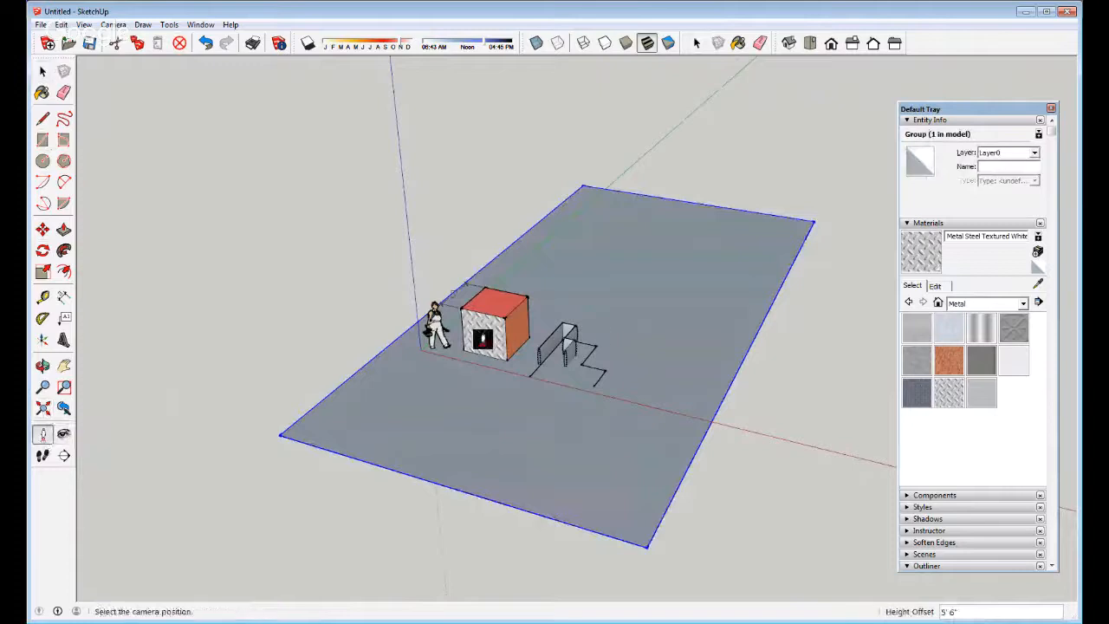
Set the camera on the ground beside the figure at 5' 6" eye height
click(590, 451)
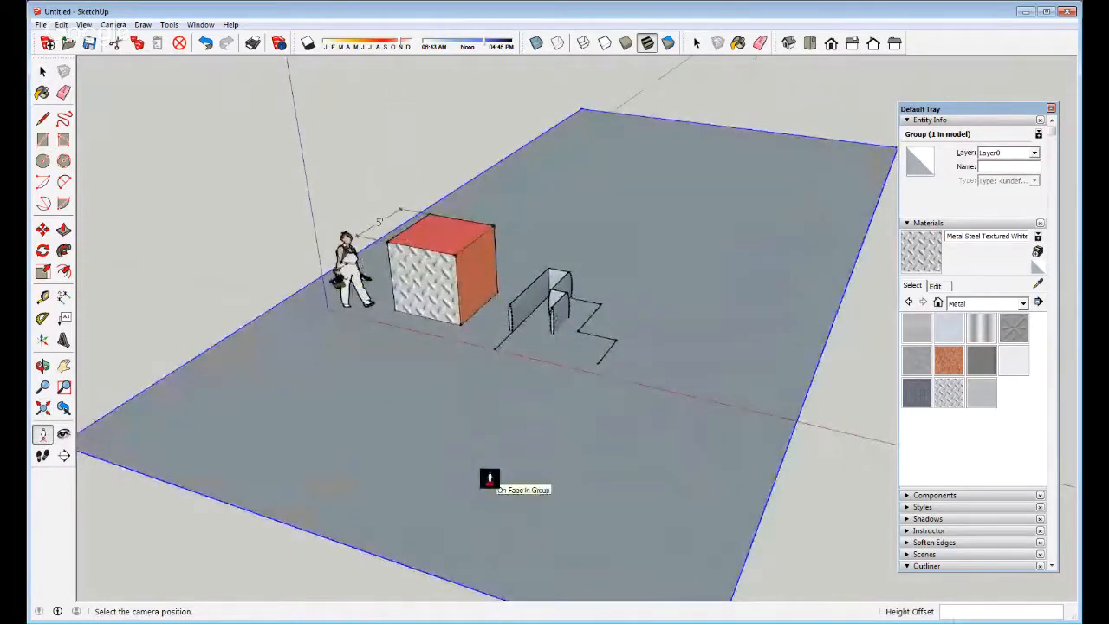
middle_drag(442, 318, 679, 484)
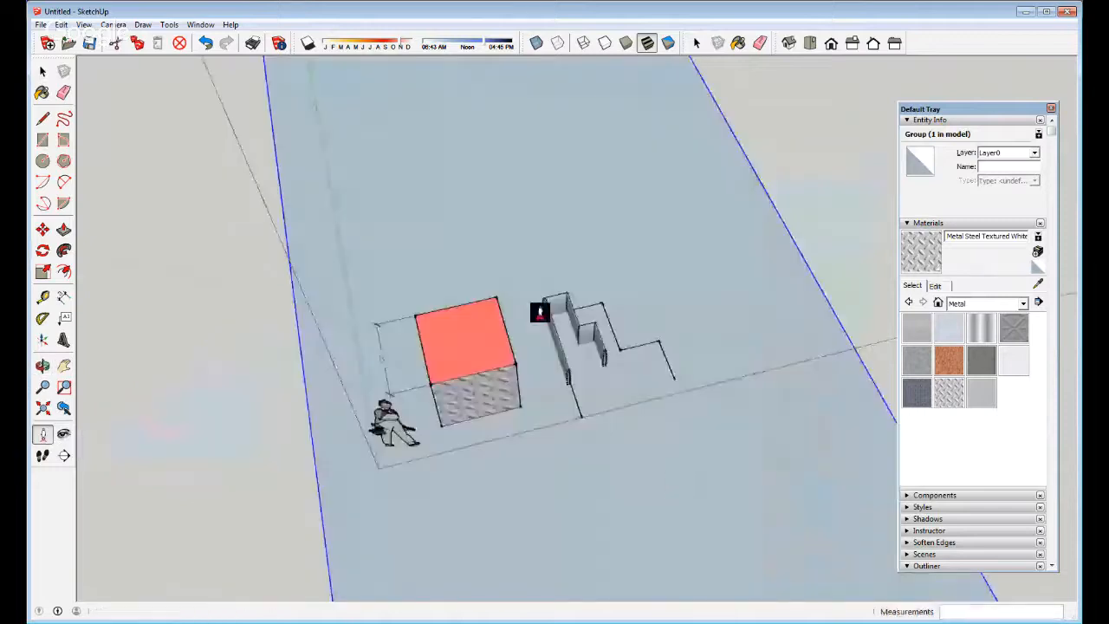
scroll(538, 315, down, 3)
middle_drag(679, 354, 244, 255)
scroll(582, 318, up, 2)
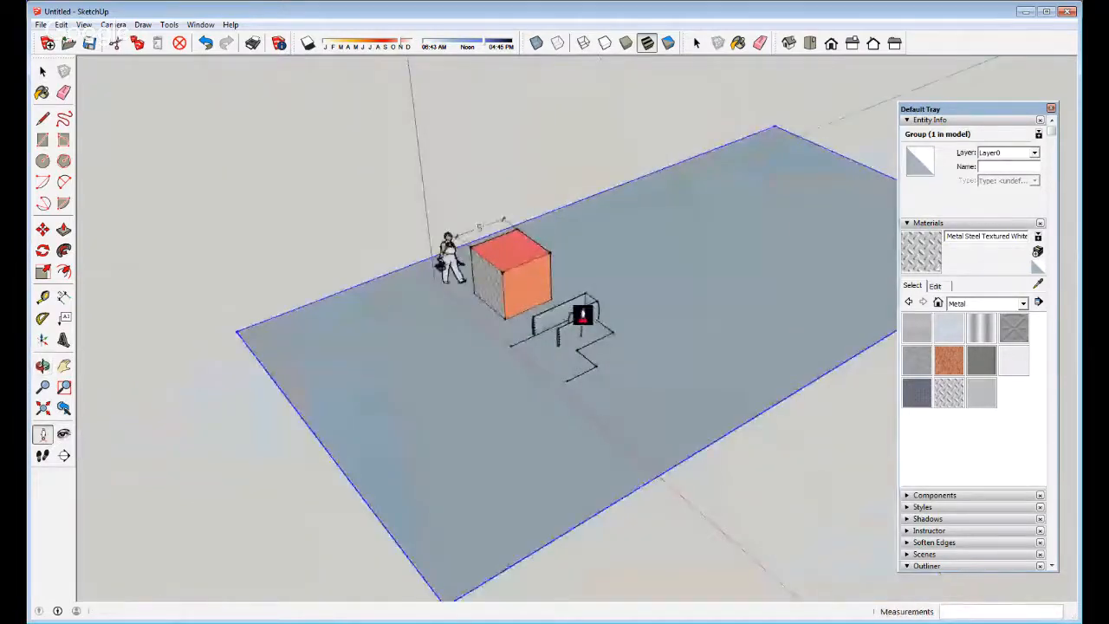
click(444, 419)
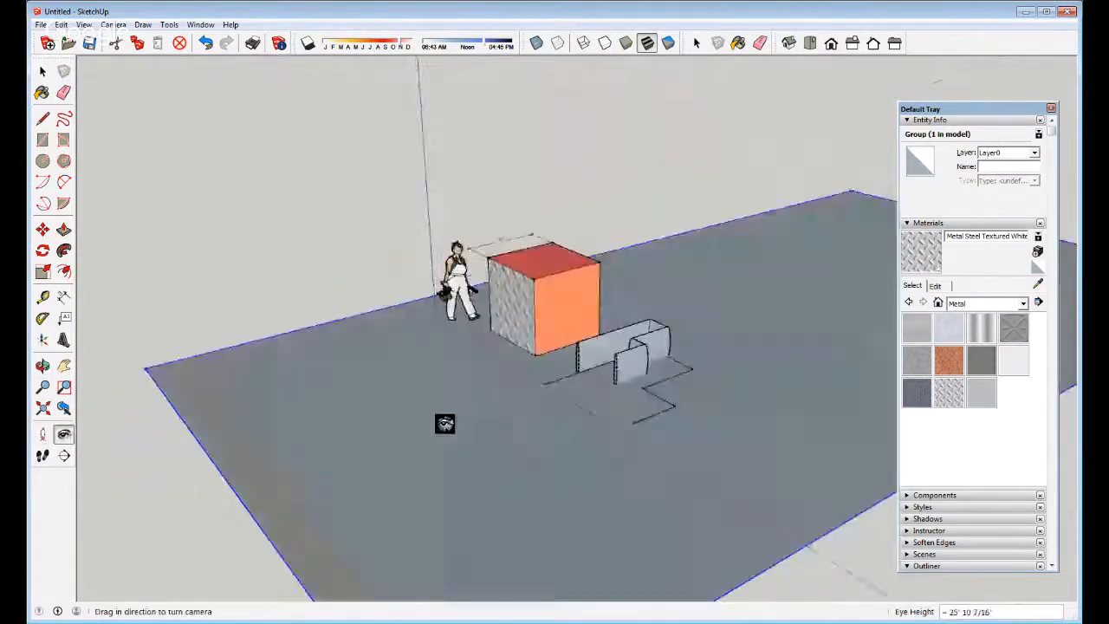
Look around and walk back and forth to frame the box, figure and pipe
drag(443, 370, 693, 358)
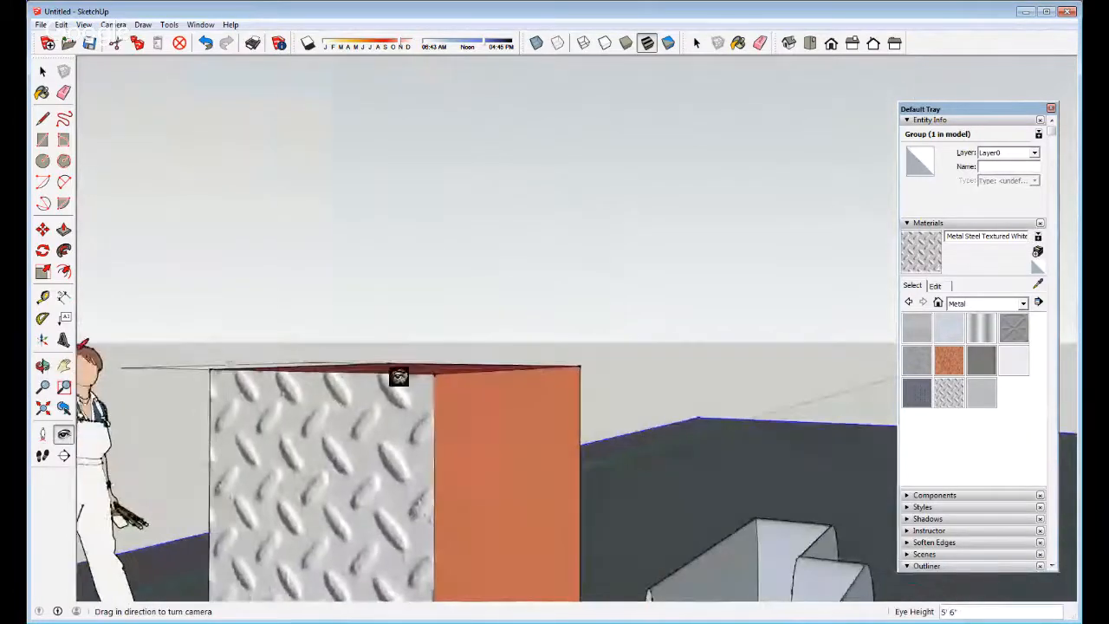
click(63, 434)
mouse_move(595, 396)
mouse_down()
mouse_move(314, 399)
mouse_move(580, 385)
mouse_up()
drag(515, 388, 352, 381)
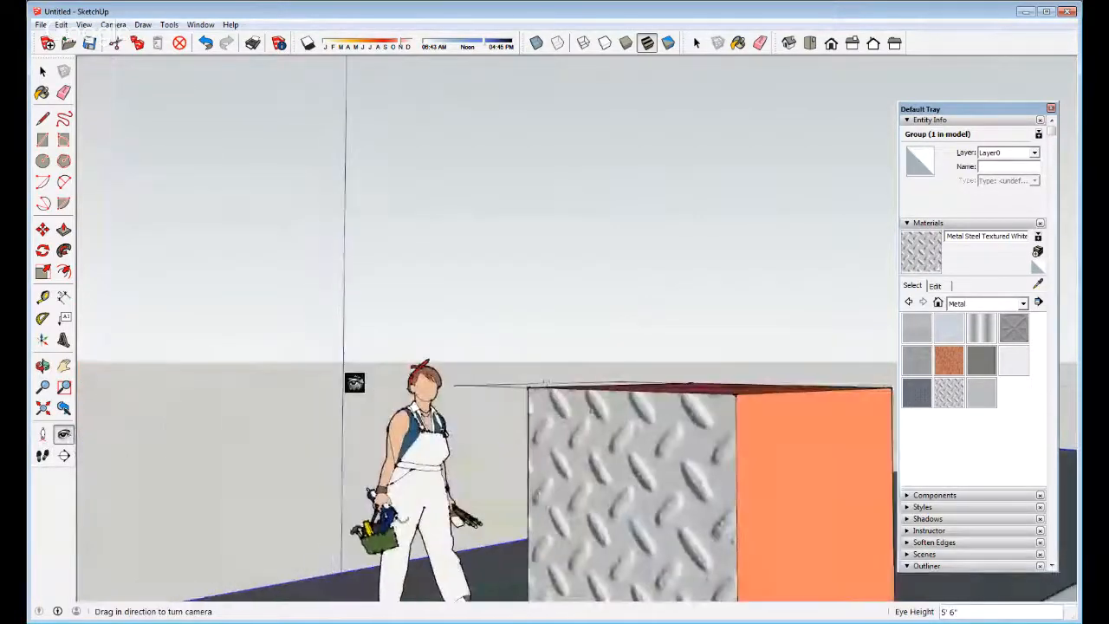
click(44, 458)
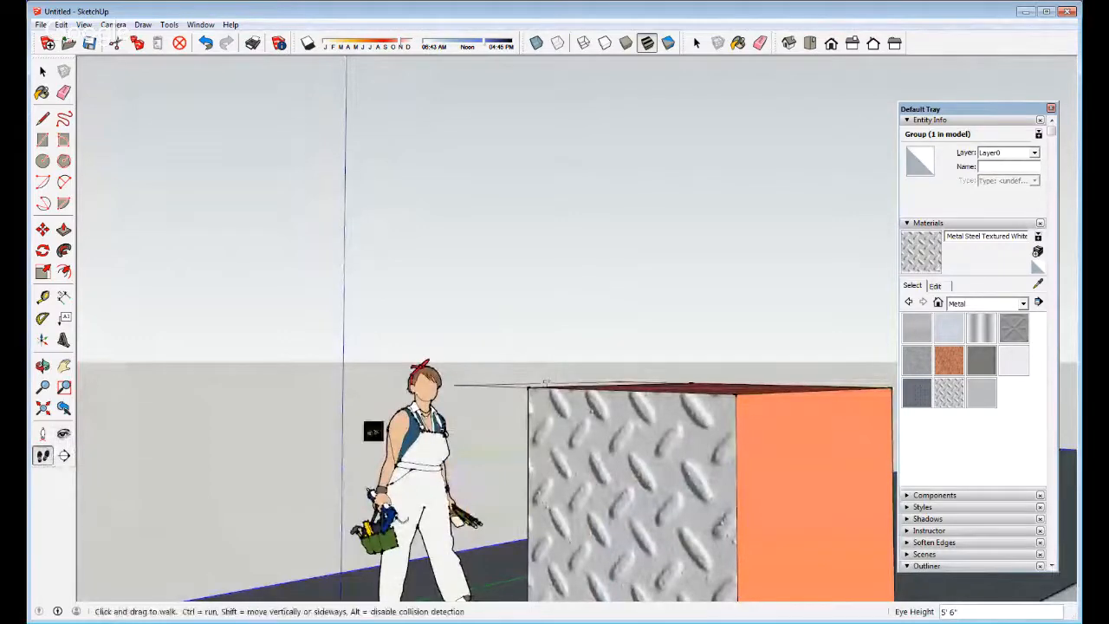
drag(373, 431, 364, 255)
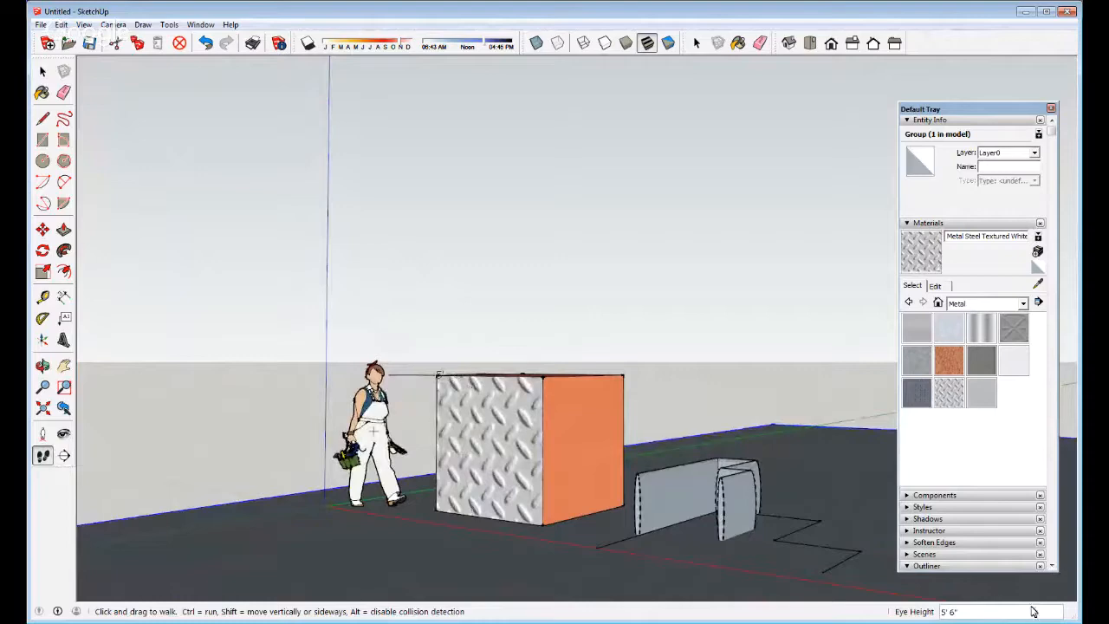
drag(421, 535, 606, 490)
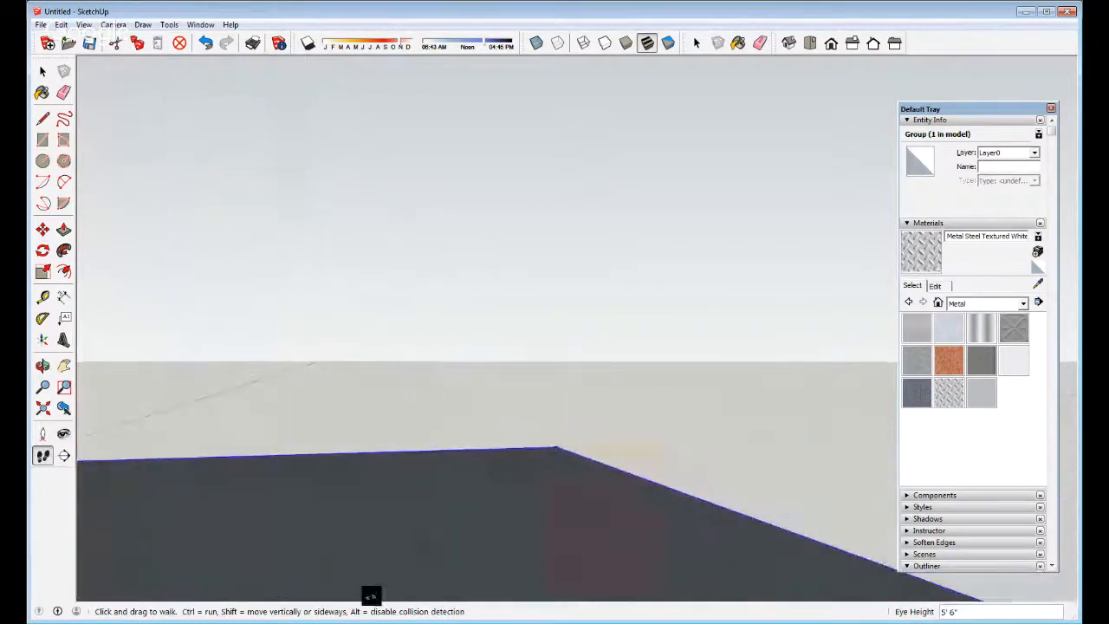
drag(489, 458, 251, 607)
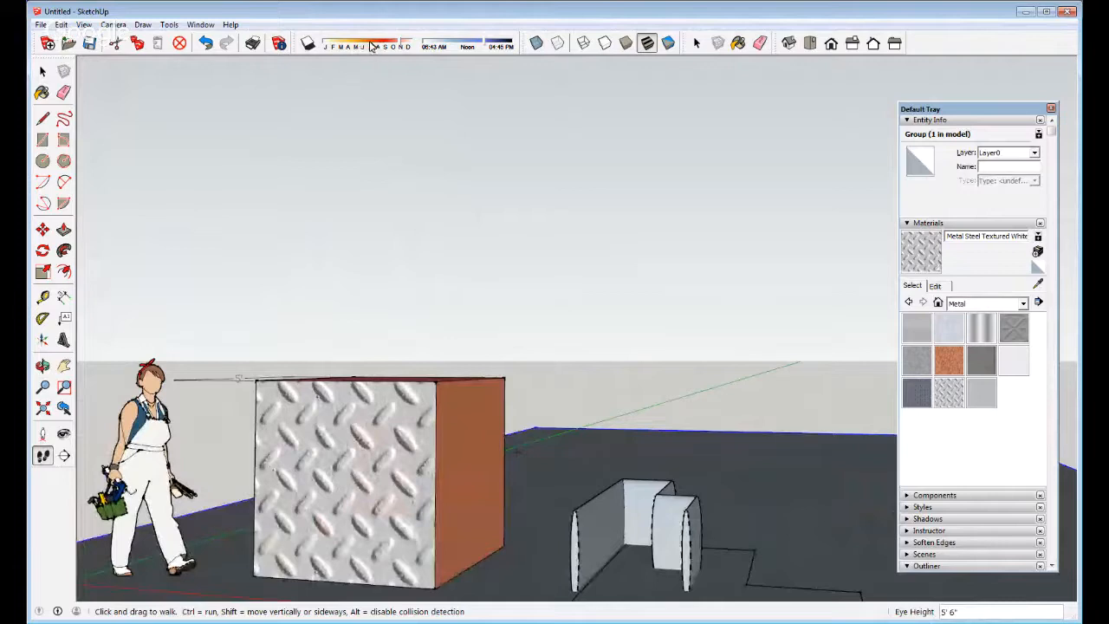
Turn on cast shadows and orbit in close around the cube to view them
click(308, 43)
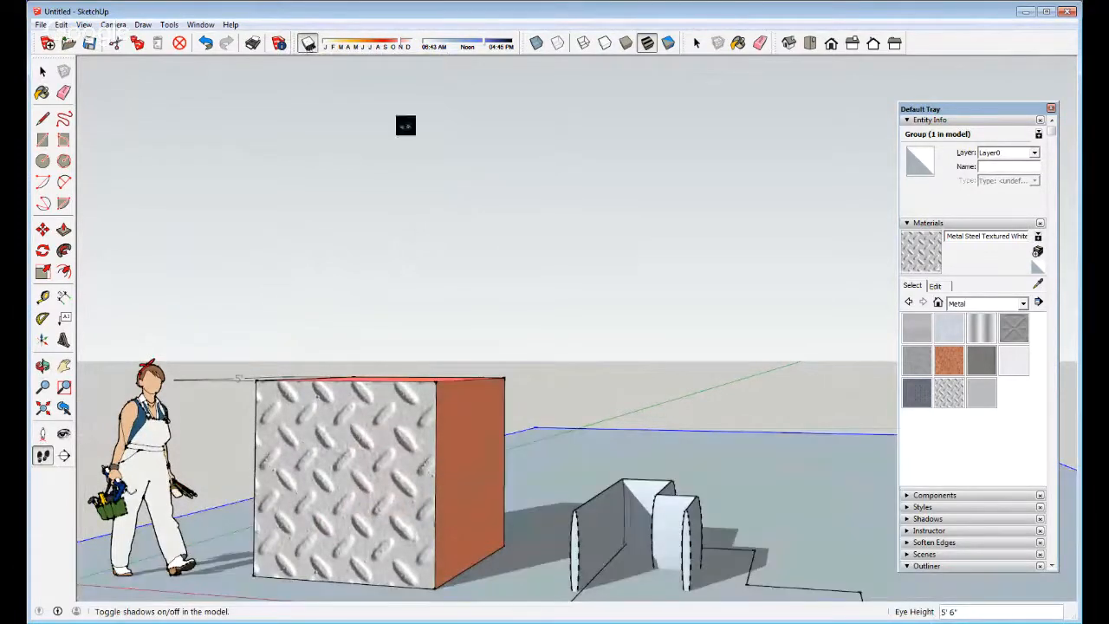
drag(599, 448, 293, 480)
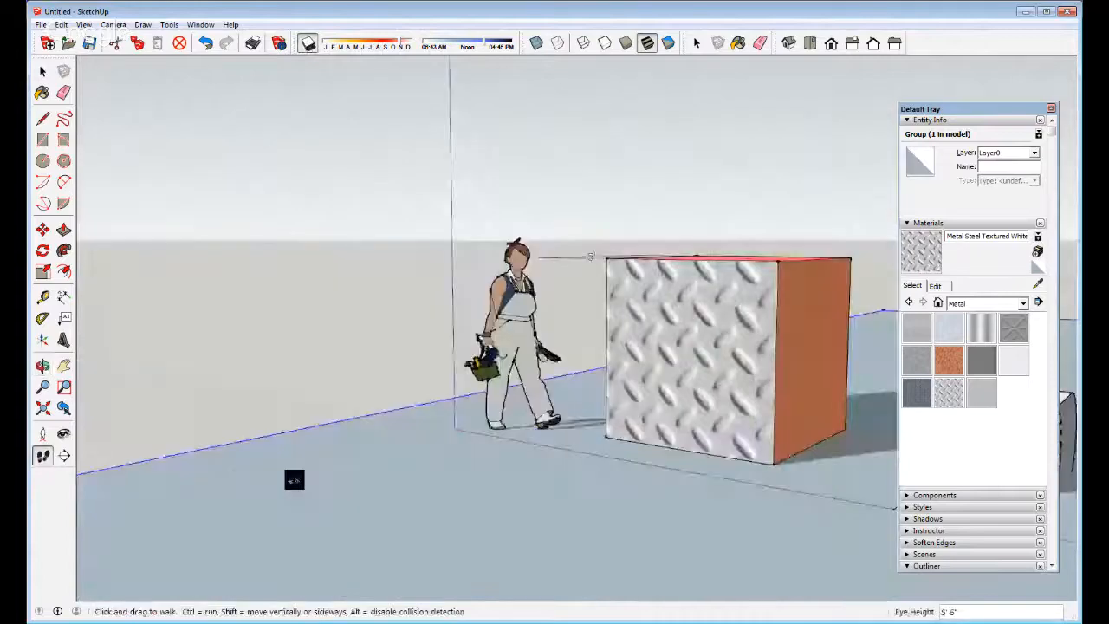
scroll(294, 480, down, 5)
key(space)
middle_drag(466, 418, 502, 290)
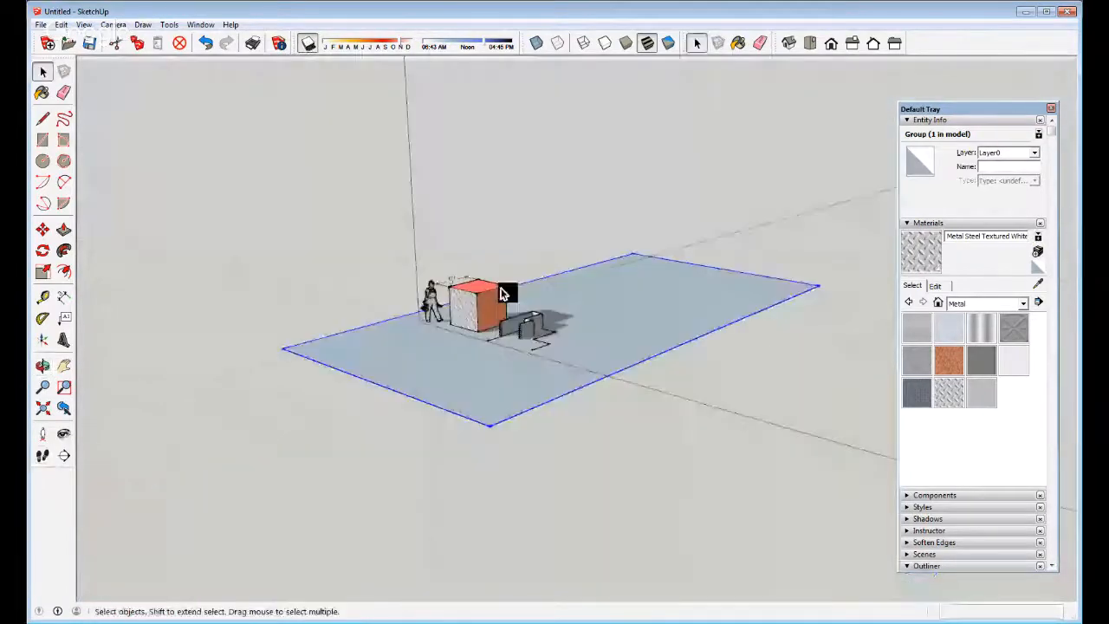
scroll(502, 293, up, 5)
middle_drag(520, 347, 595, 512)
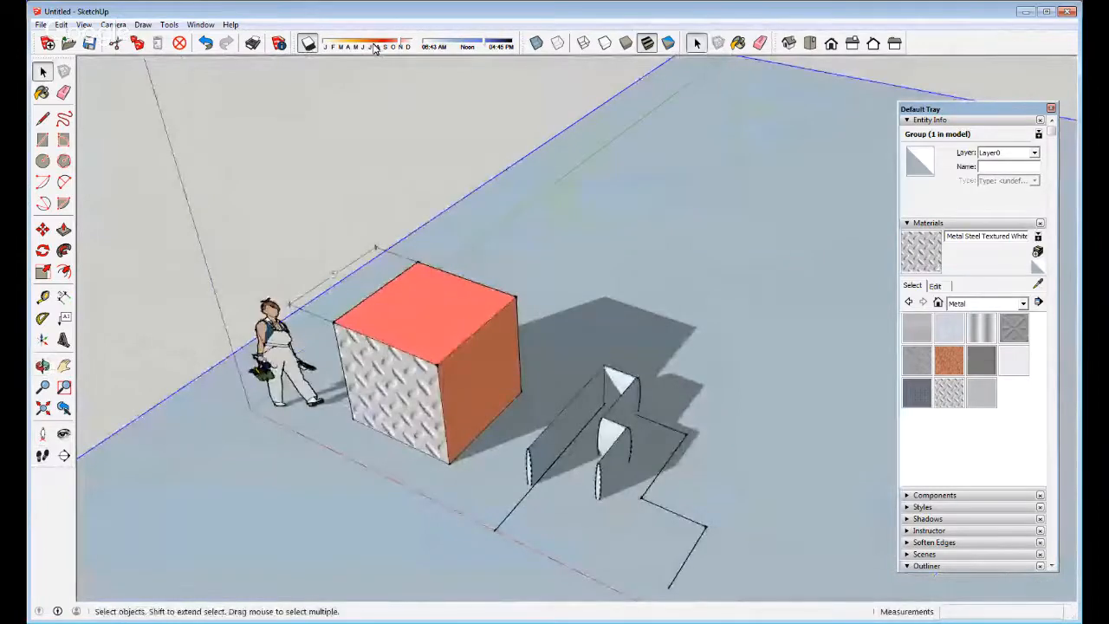
Move the shadow date to July with sunrise 04:54 AM, then toggle shadows off
click(354, 49)
click(374, 49)
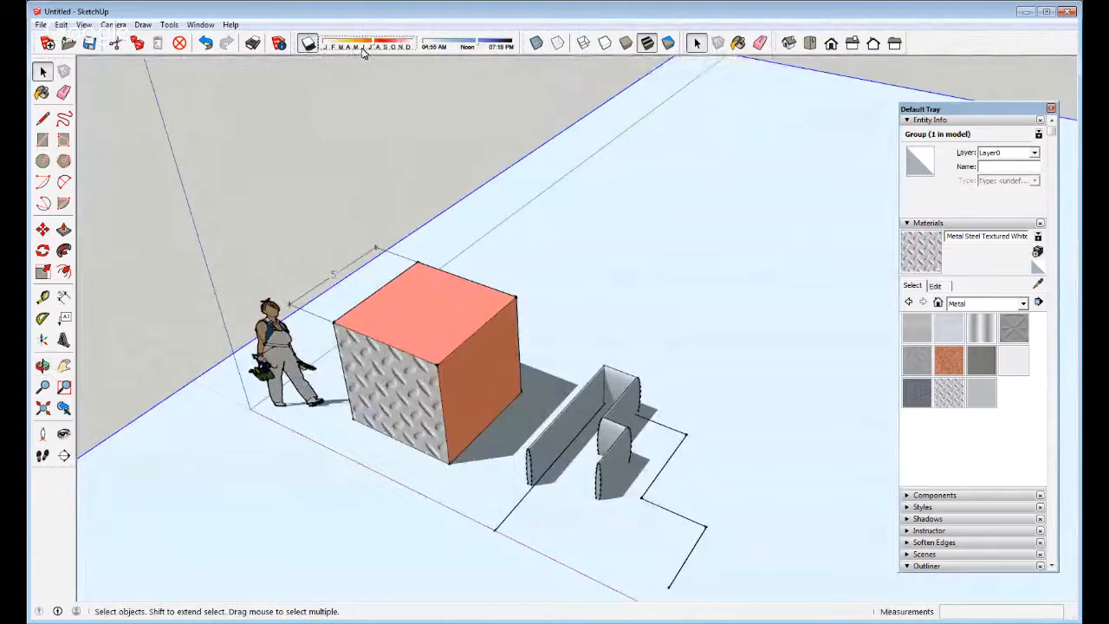
mouse_move(378, 46)
mouse_down()
mouse_move(357, 46)
mouse_move(406, 46)
mouse_move(375, 46)
mouse_up()
drag(482, 44, 425, 48)
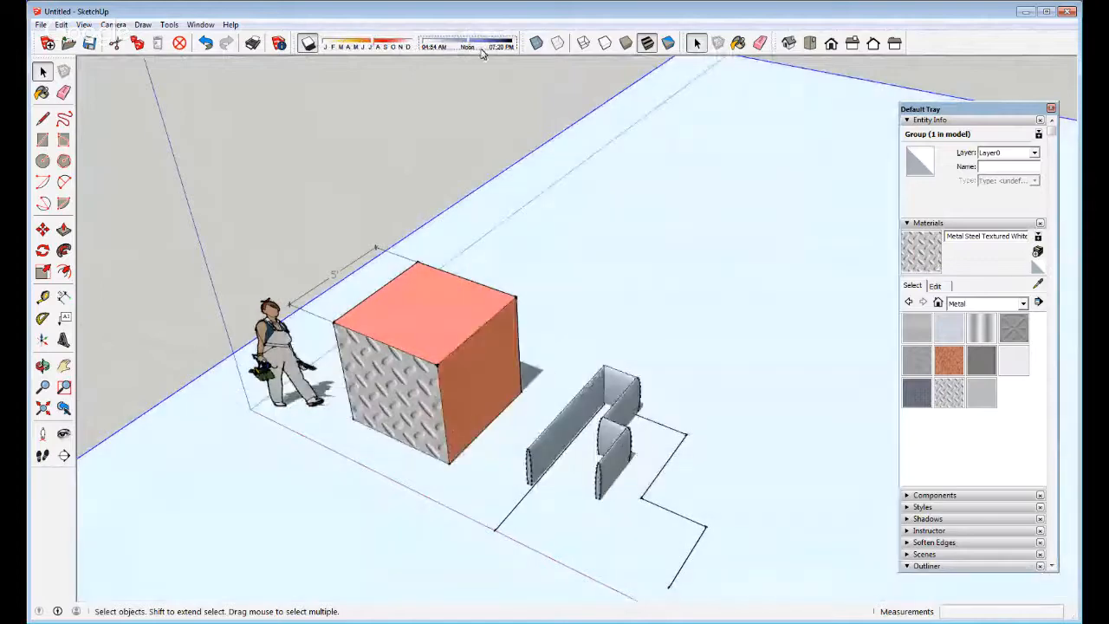
click(308, 44)
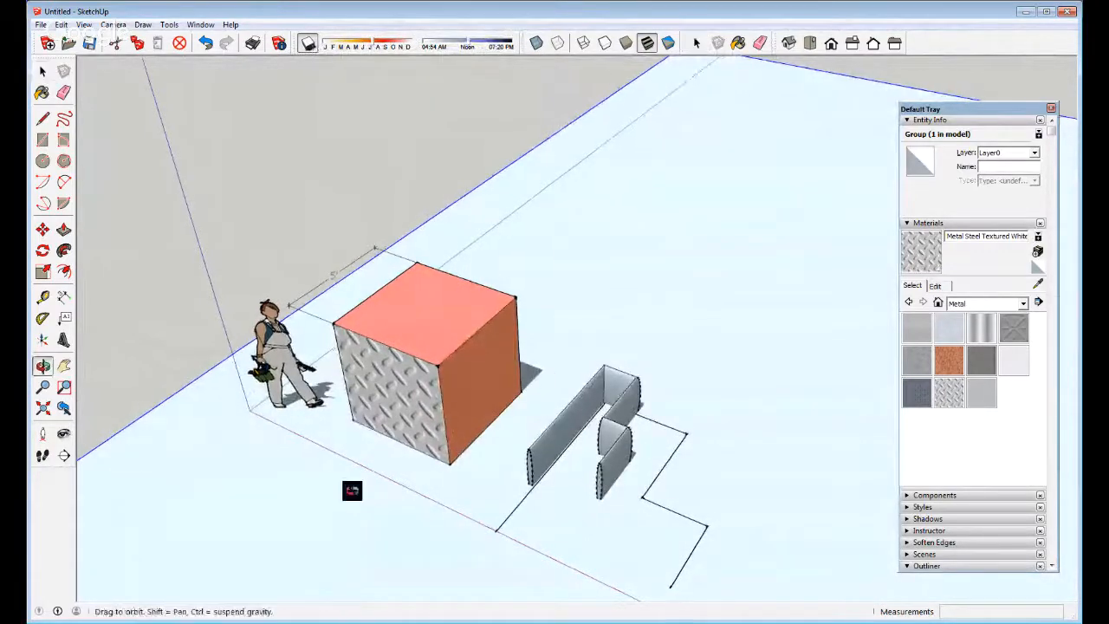
mouse_move(352, 488)
middle_down()
mouse_move(359, 367)
mouse_move(555, 431)
mouse_move(525, 446)
mouse_move(511, 438)
middle_up()
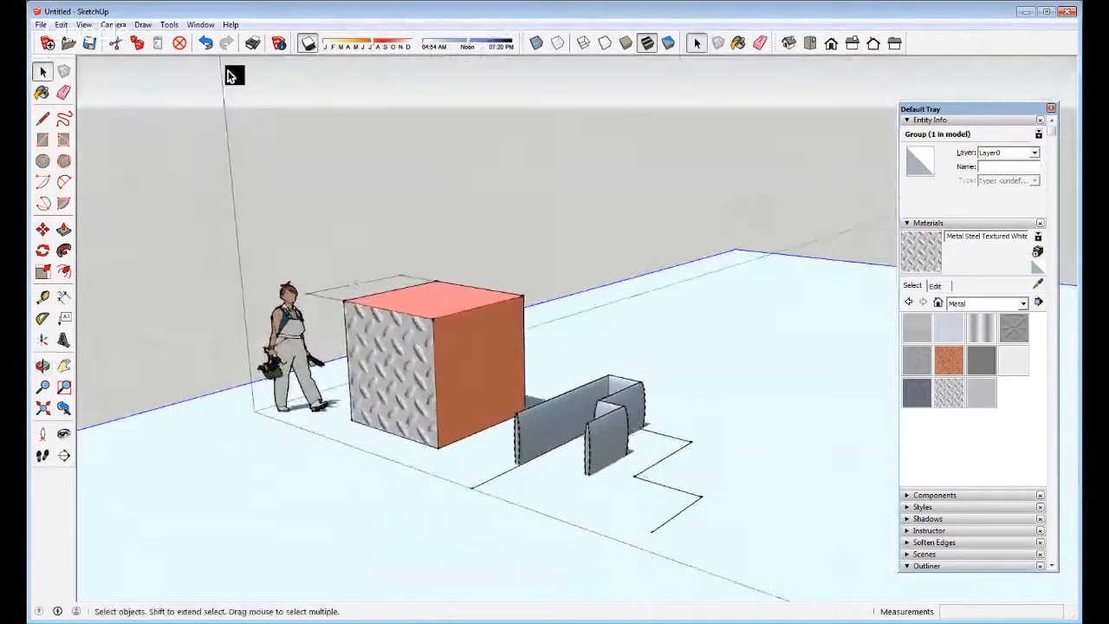
click(308, 44)
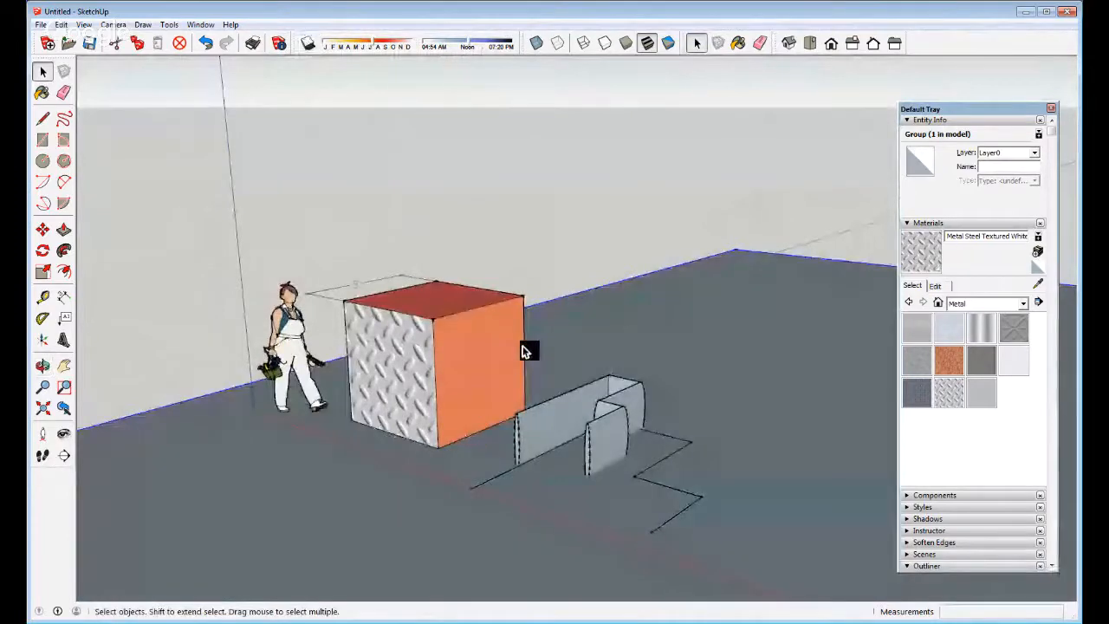
middle_drag(384, 324, 391, 376)
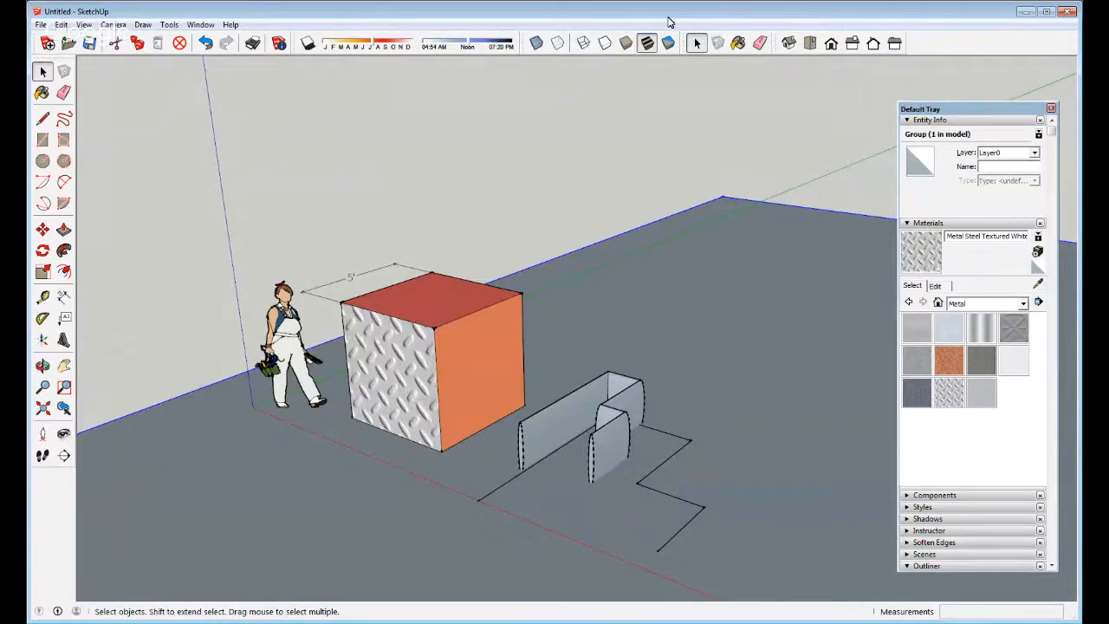
Show the model as edges only, select the box group, and hide back edges
click(587, 45)
key(o)
drag(389, 367, 426, 372)
key(space)
click(412, 391)
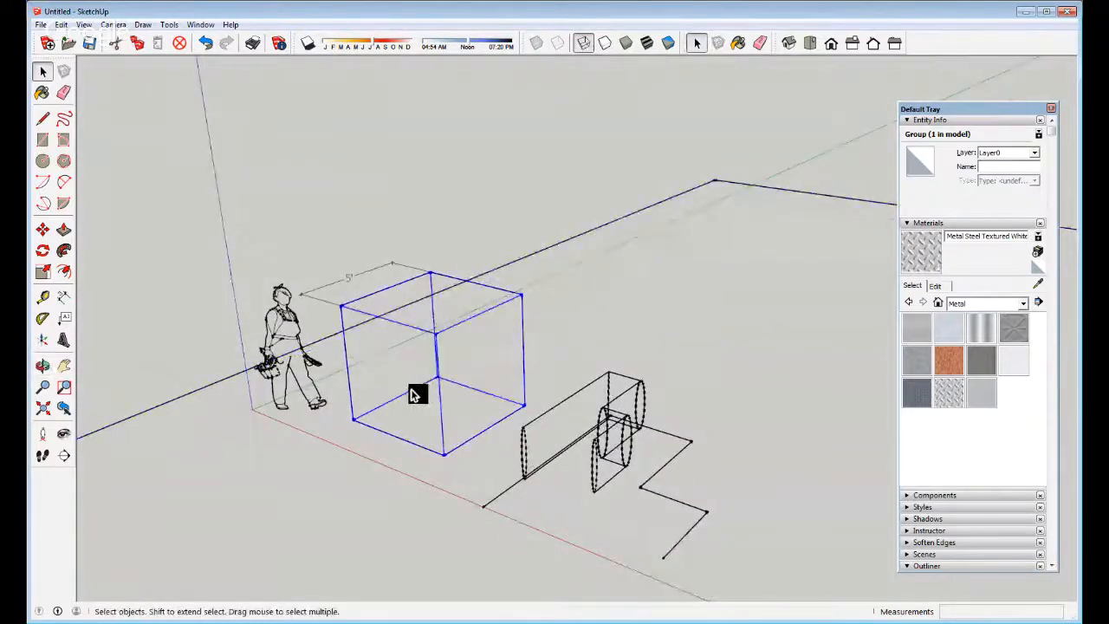
click(606, 45)
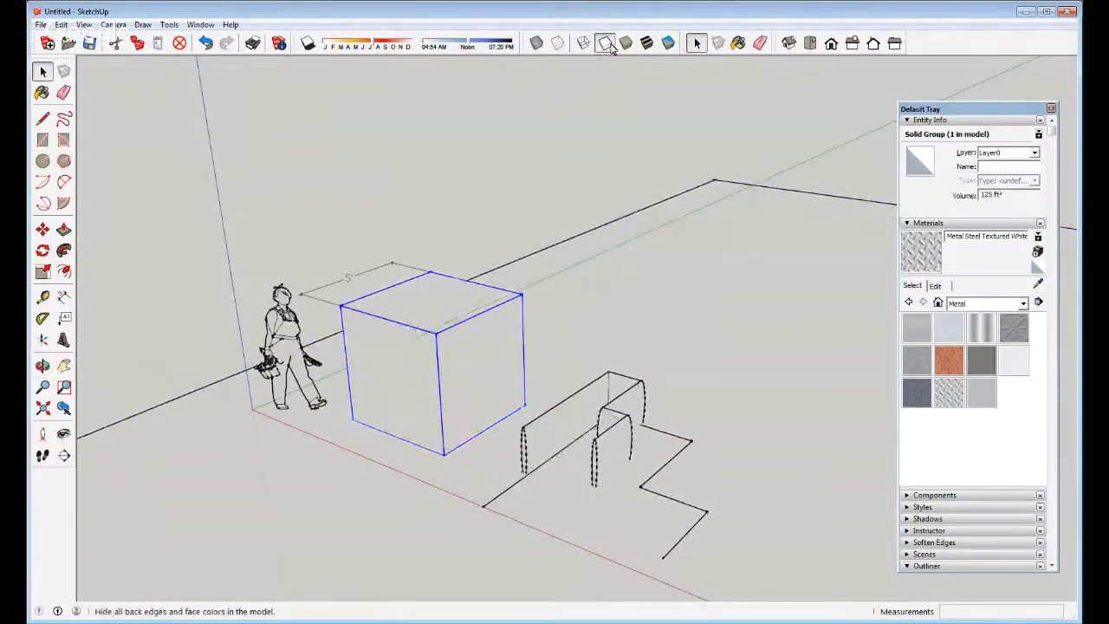
Orbit around the box, open its group for editing, and switch to Shaded face style
middle_drag(604, 433, 502, 379)
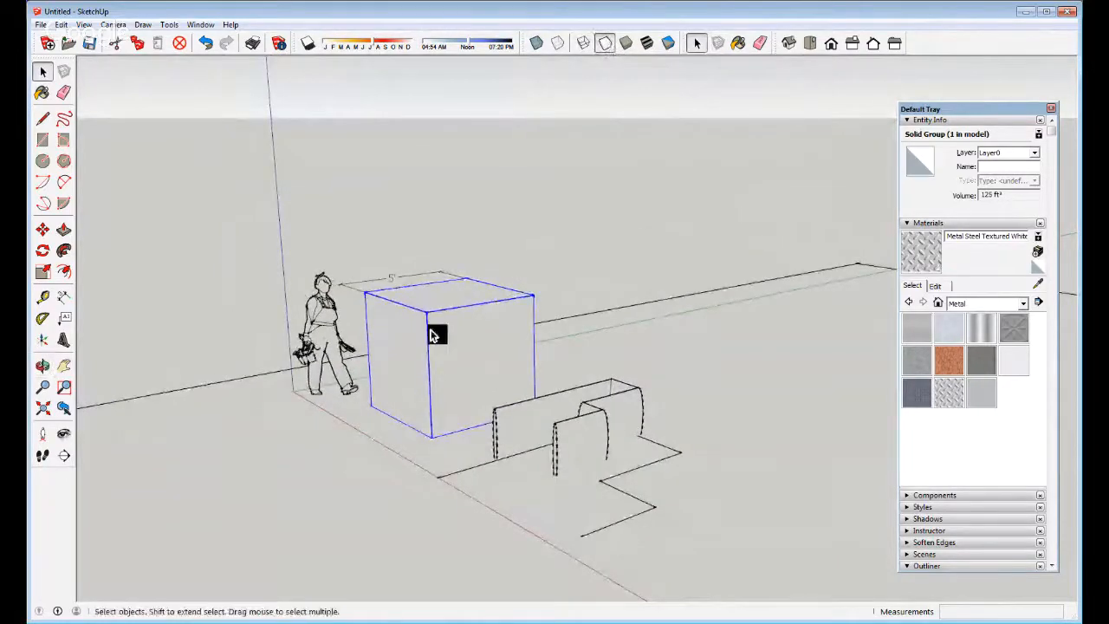
middle_drag(431, 328, 395, 303)
scroll(400, 342, up, 2)
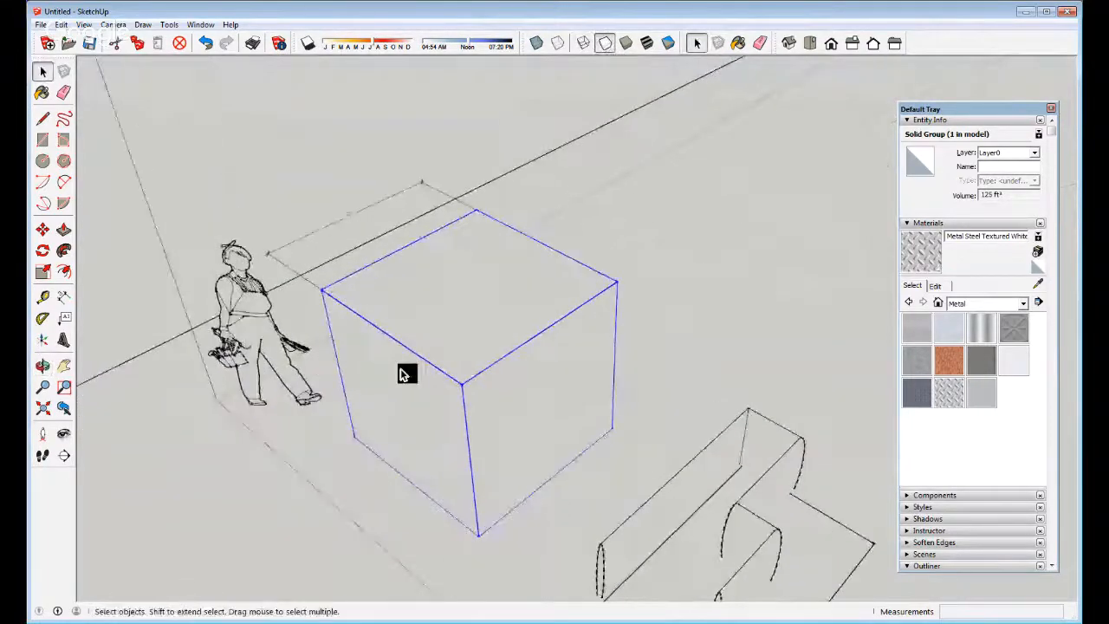
middle_drag(401, 373, 487, 329)
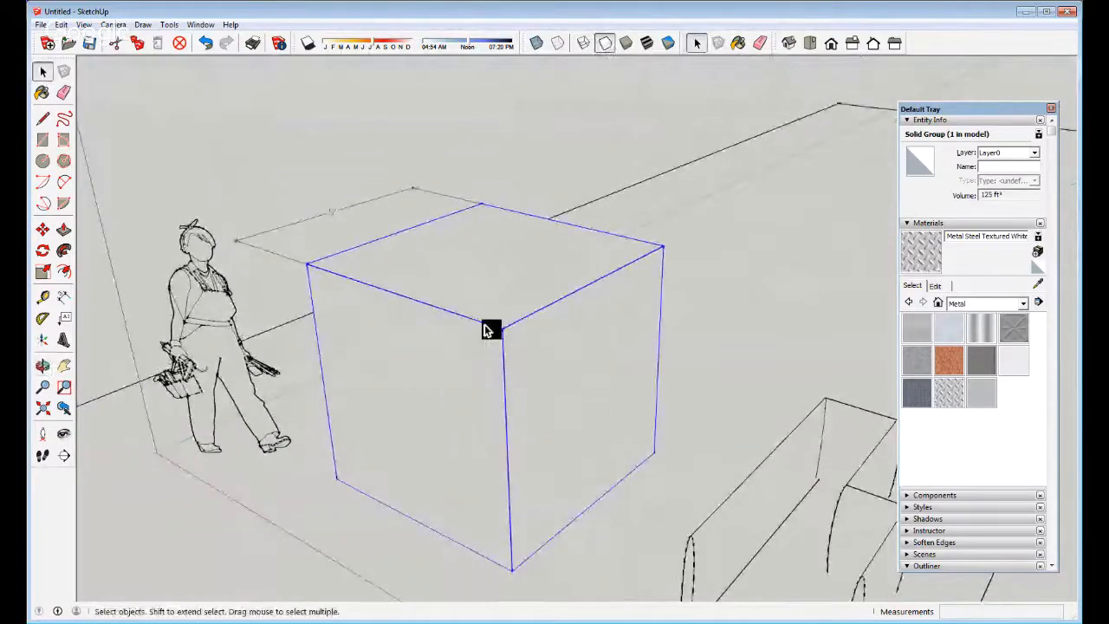
scroll(450, 295, down, 2)
middle_drag(451, 295, 444, 351)
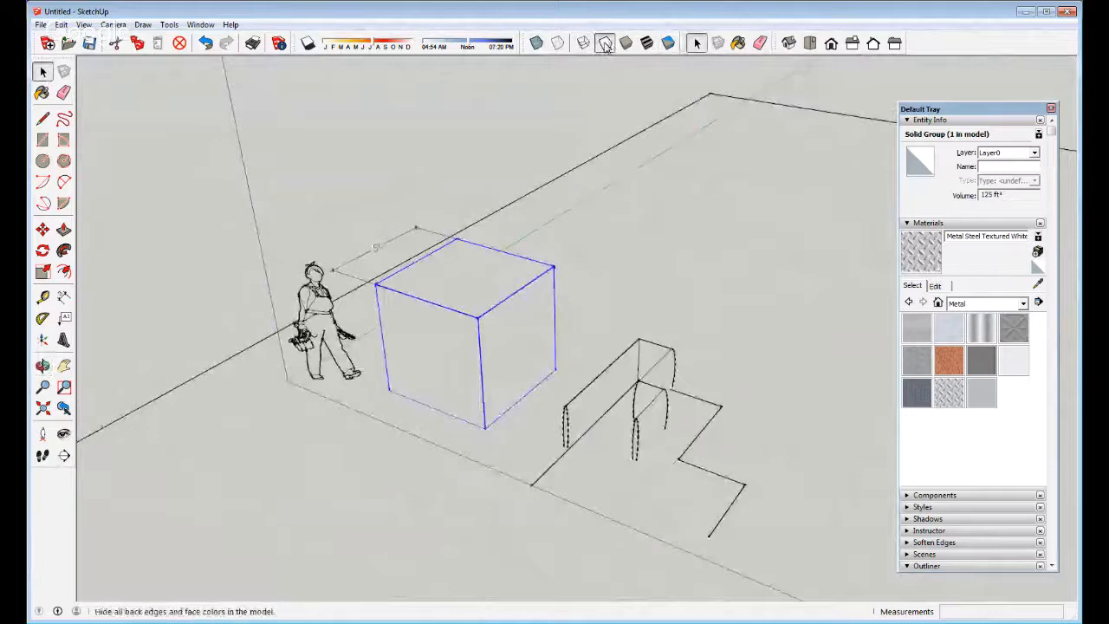
double_click(512, 371)
click(512, 370)
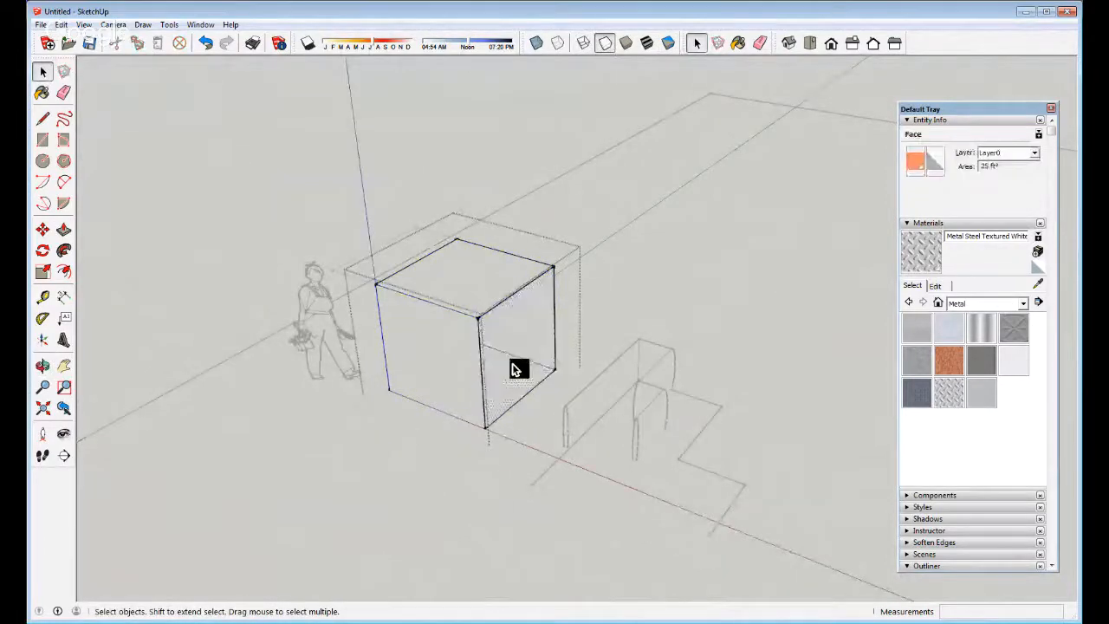
key(Escape)
key(Escape)
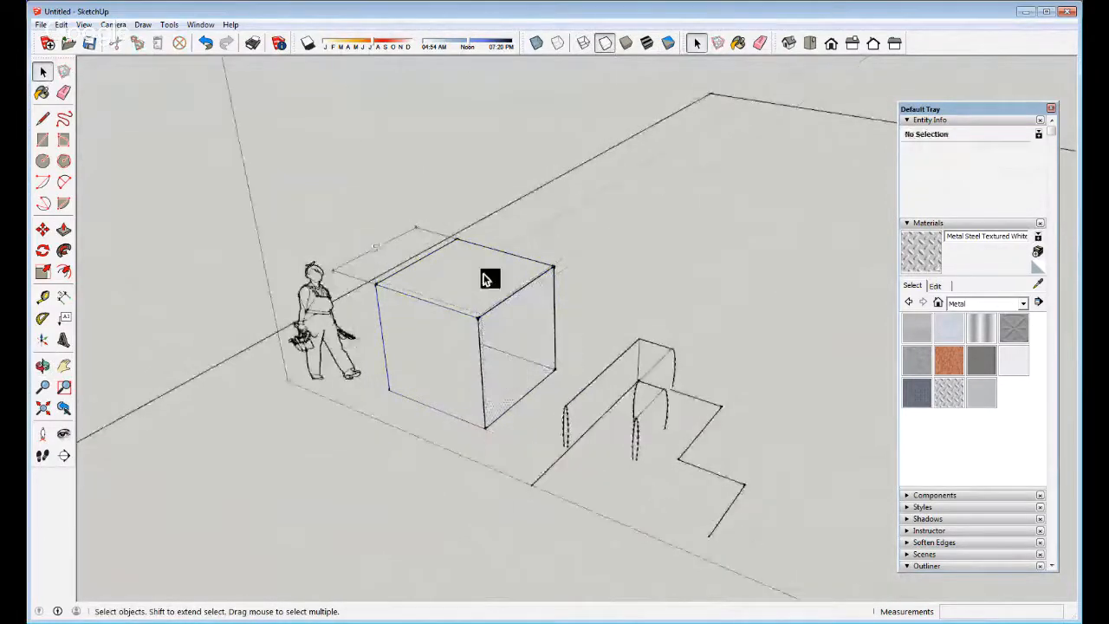
double_click(533, 333)
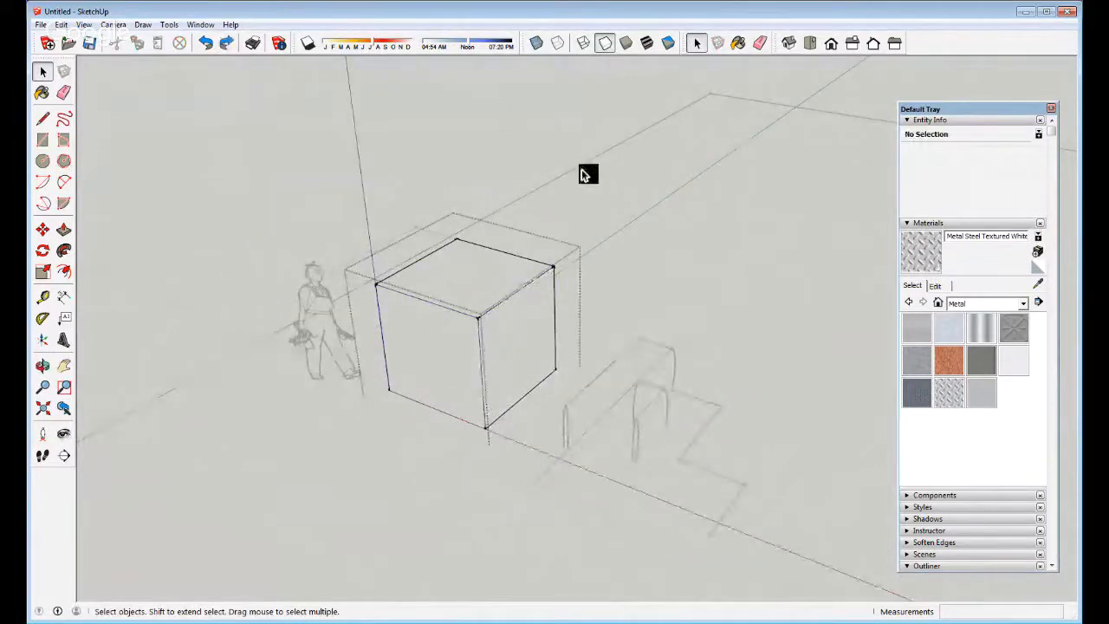
click(628, 44)
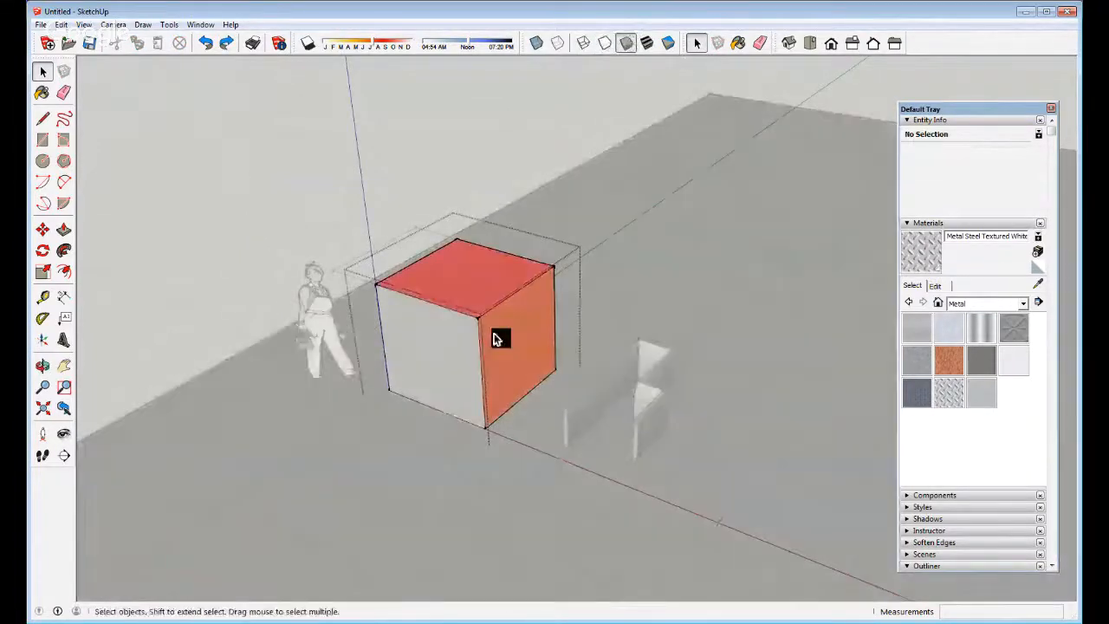
Preview the diamond-plate texture, return to plain shading, and select the orange box group
mouse_move(498, 337)
middle_down()
mouse_move(460, 329)
mouse_move(518, 323)
middle_up()
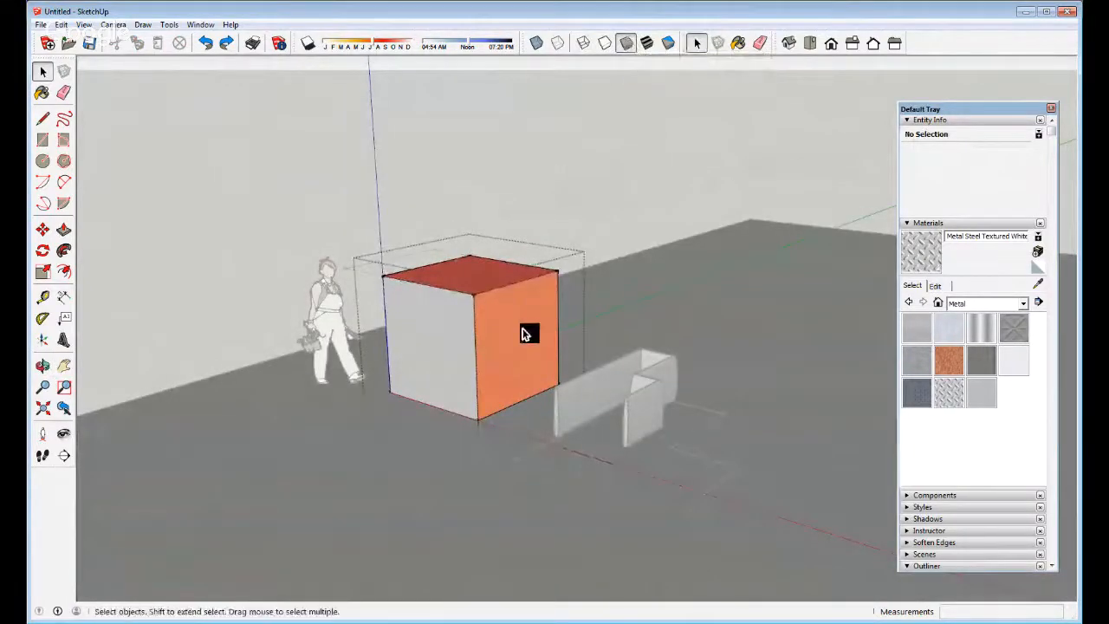
scroll(488, 300, up, 2)
click(647, 43)
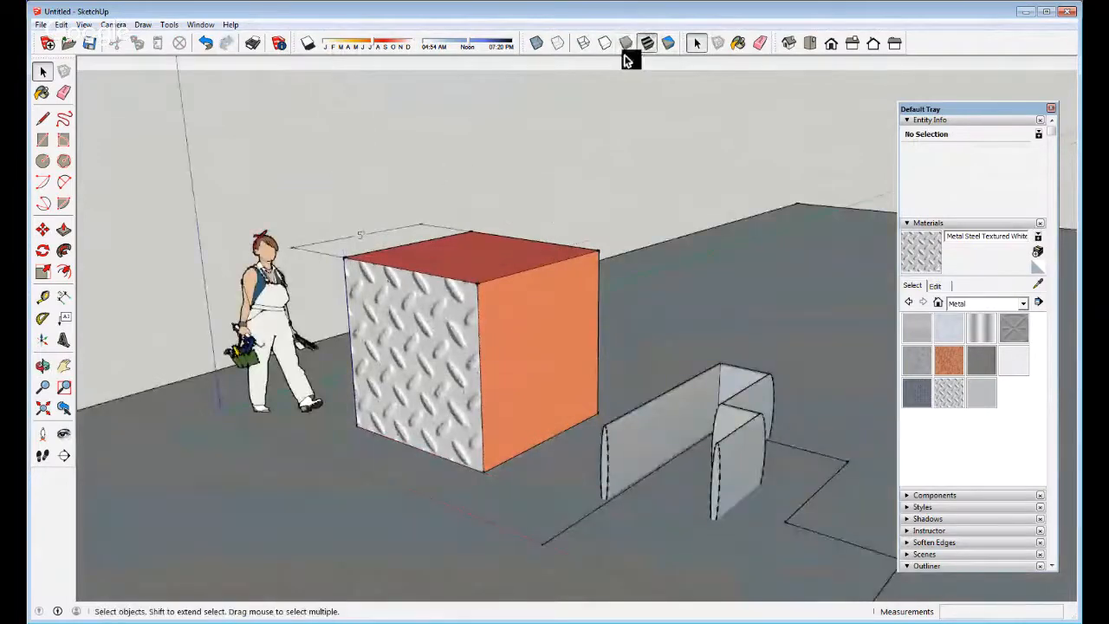
click(626, 42)
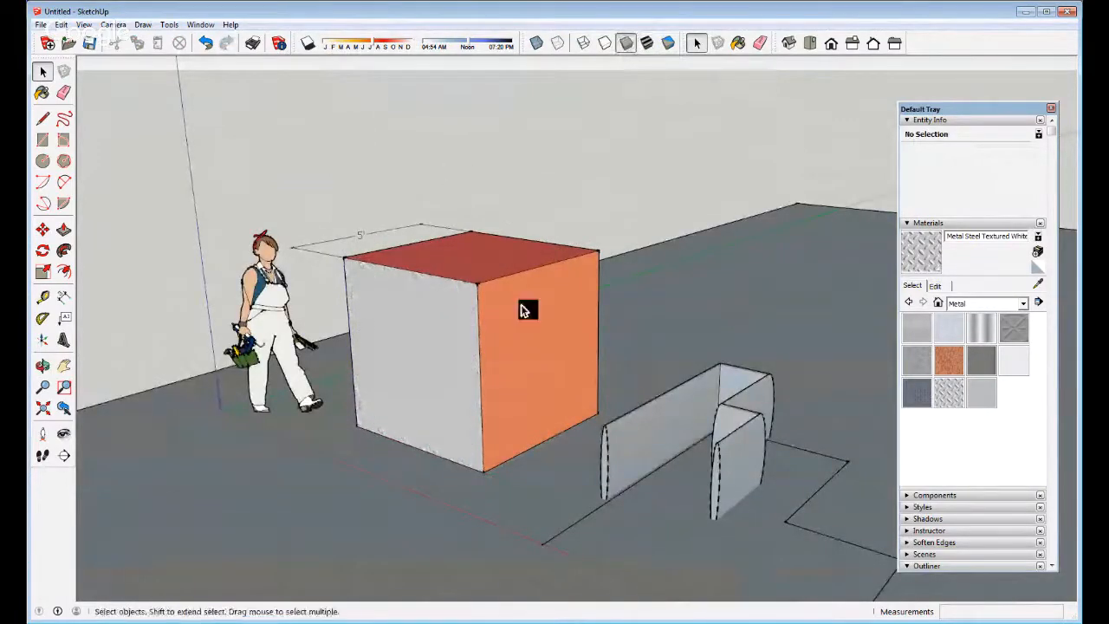
middle_drag(523, 310, 504, 395)
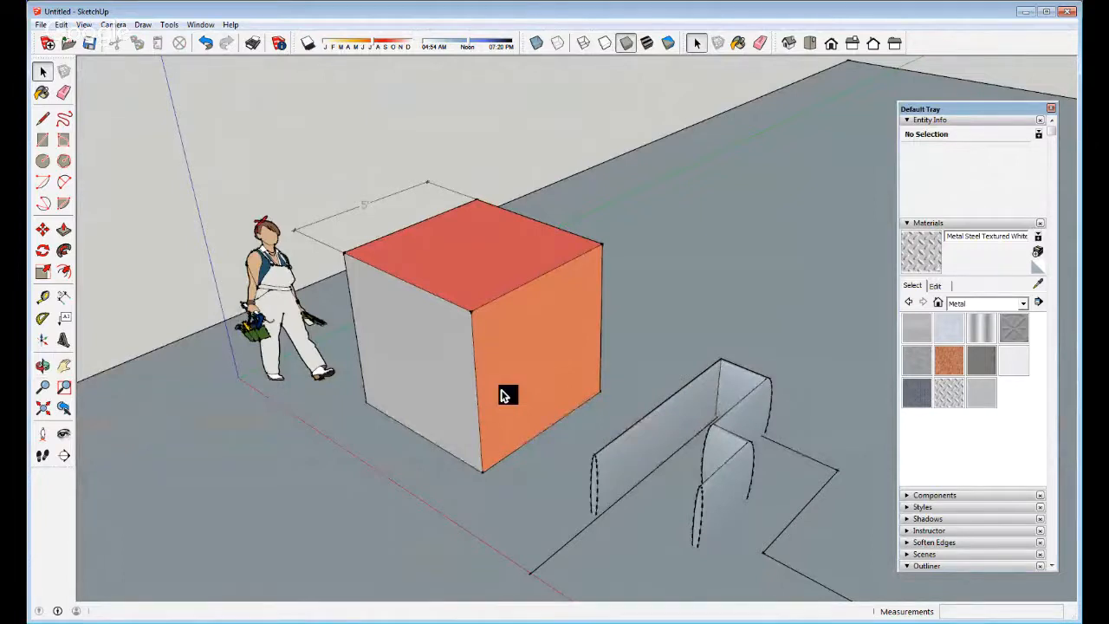
click(506, 395)
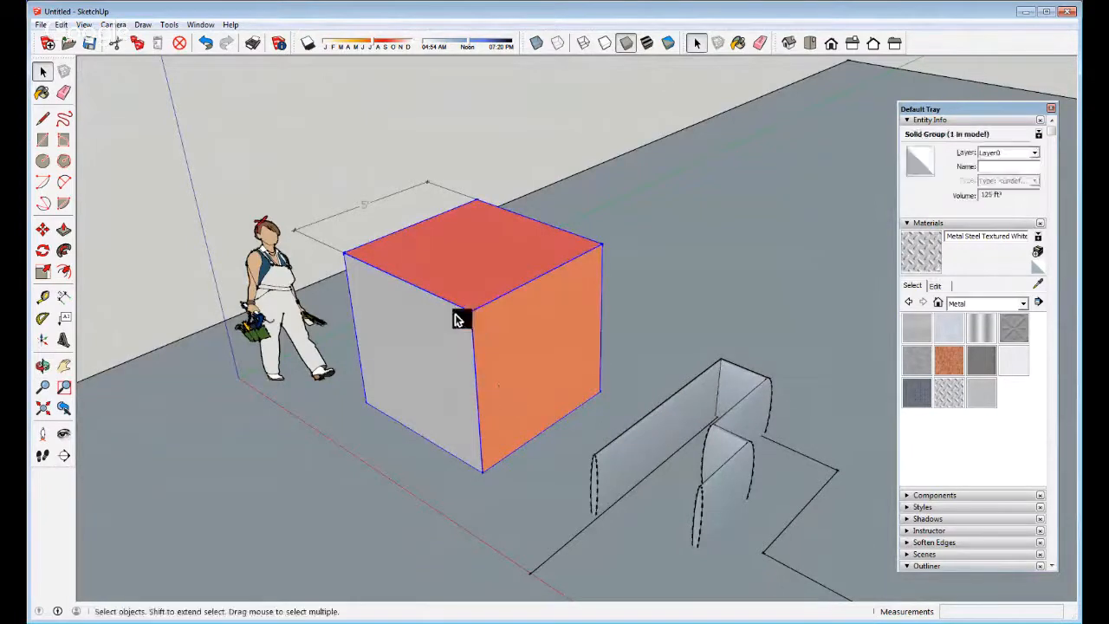
scroll(385, 259, down, 2)
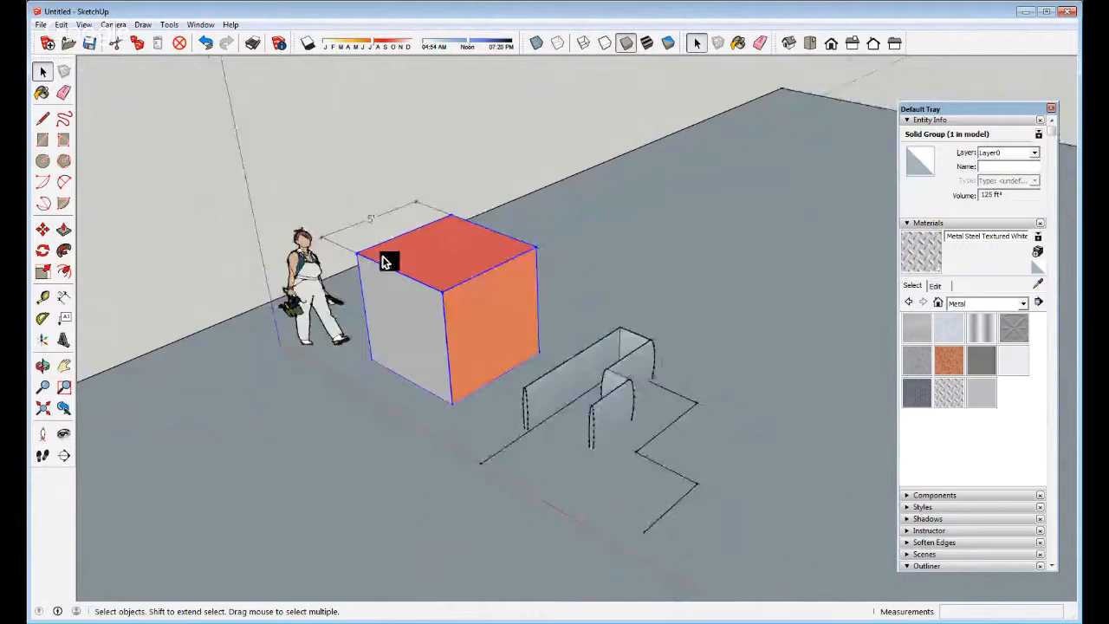
Show the texture once more, then settle on plain Shaded faces and Iso view
click(646, 43)
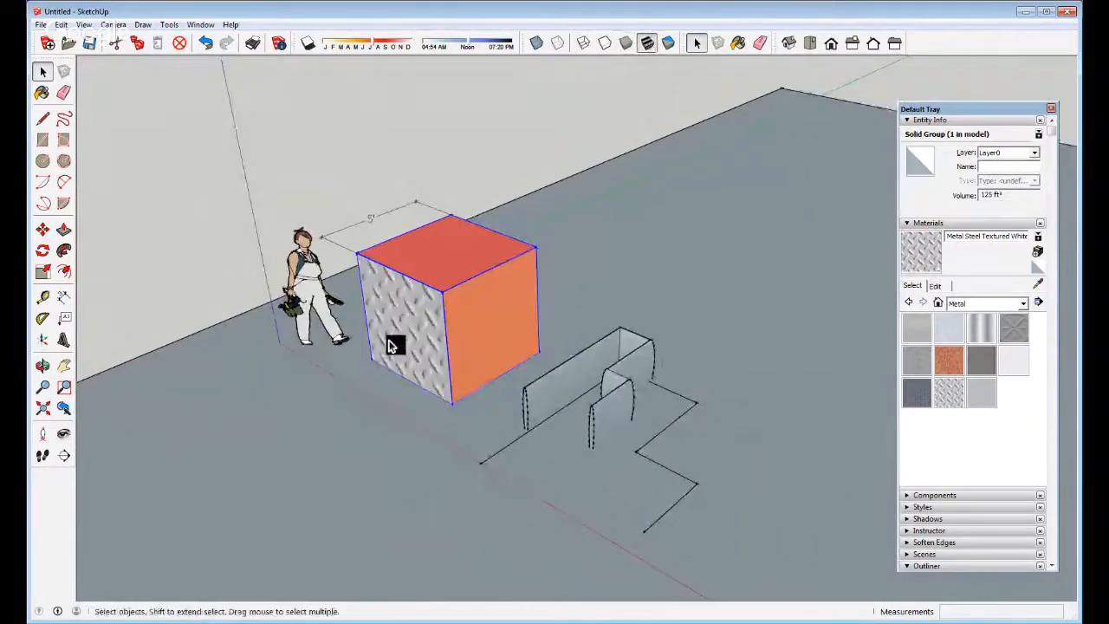
middle_drag(379, 385, 411, 333)
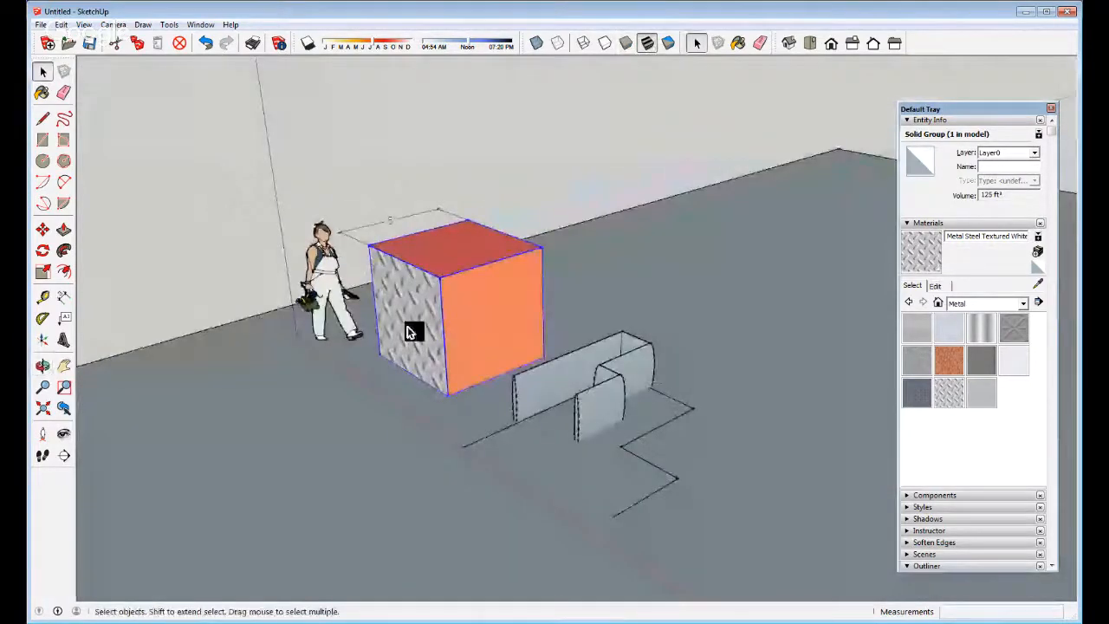
scroll(411, 332, up, 2)
click(625, 43)
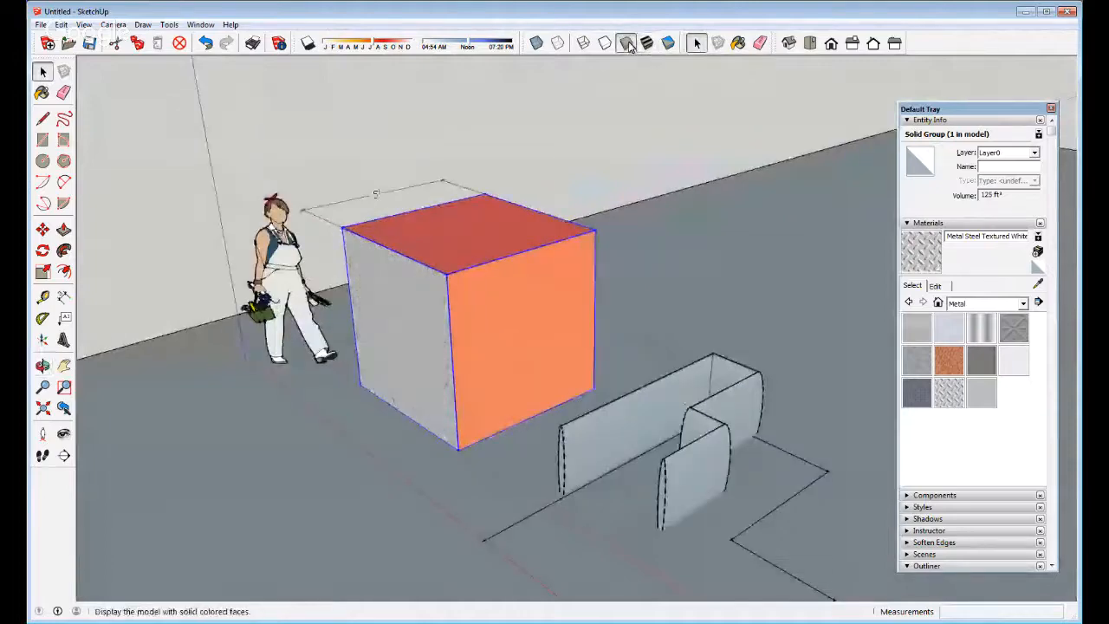
key(o)
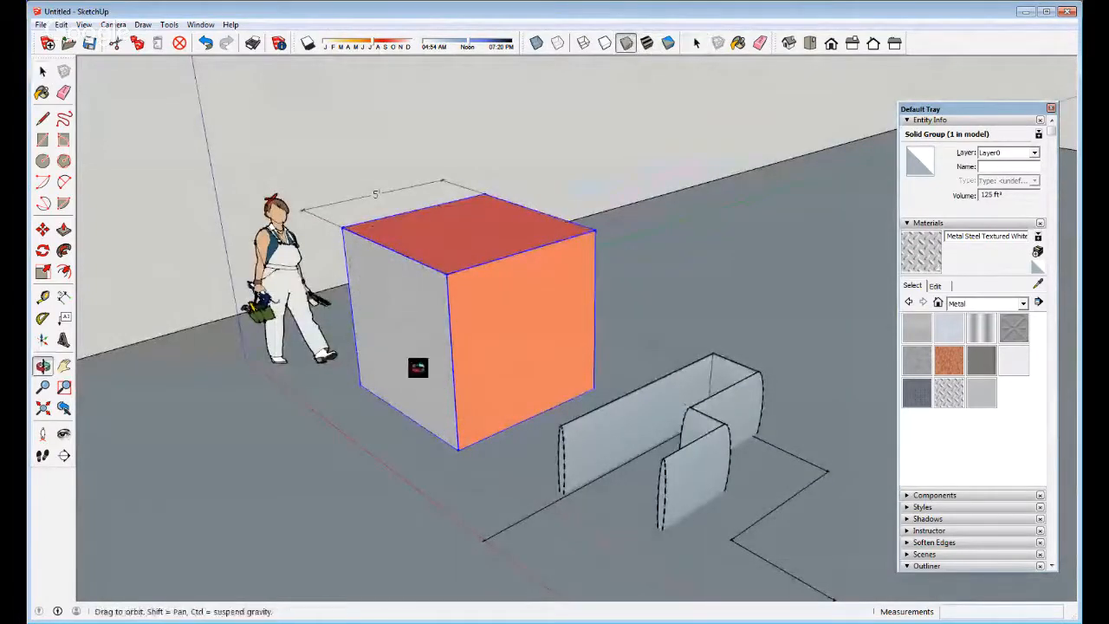
drag(418, 368, 389, 358)
key(space)
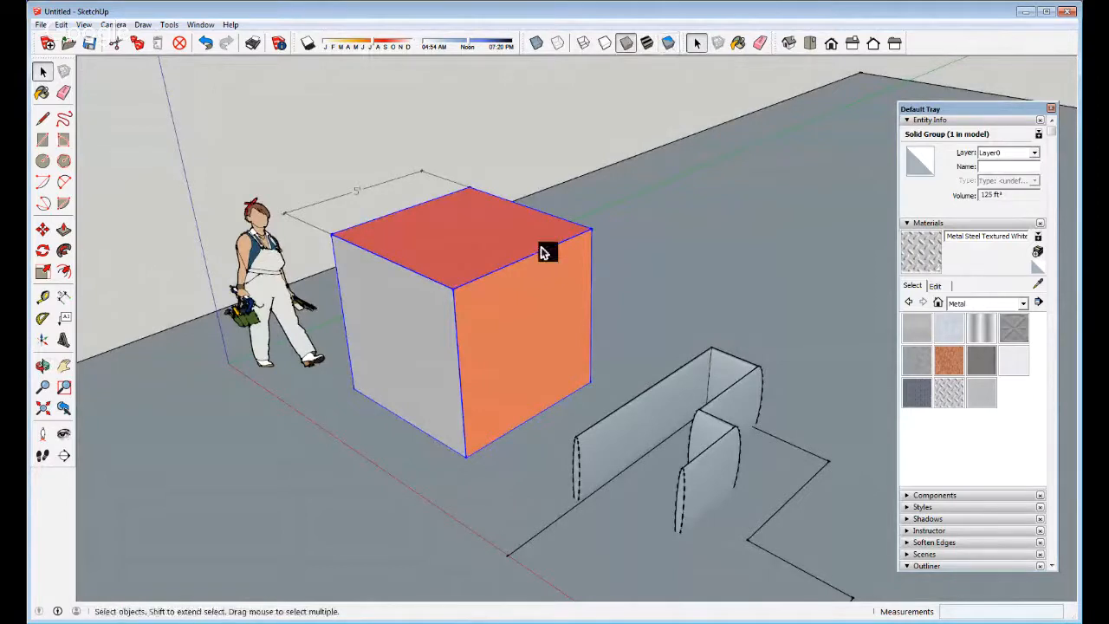
click(788, 43)
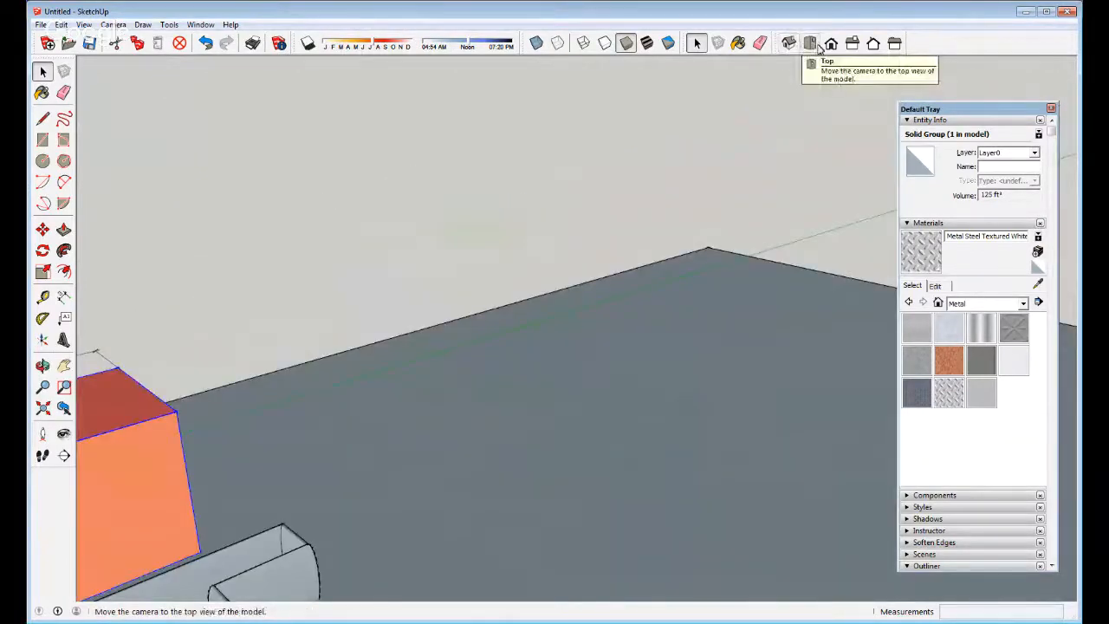
Cycle through Top, Front, Right and Back views, then orbit into a perspective
click(819, 48)
click(831, 44)
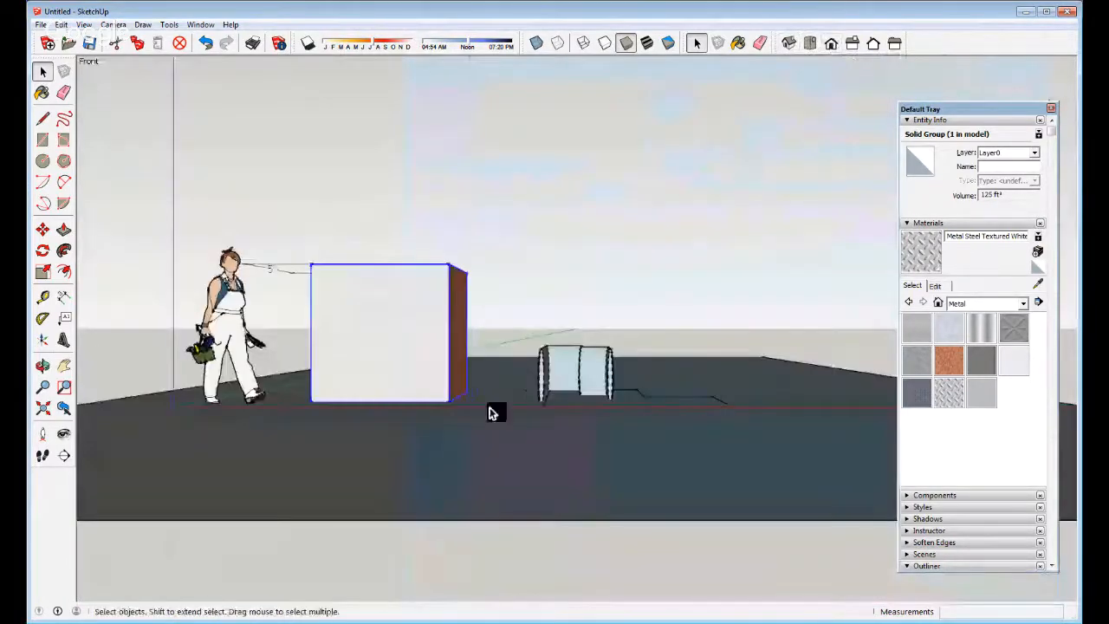
click(853, 44)
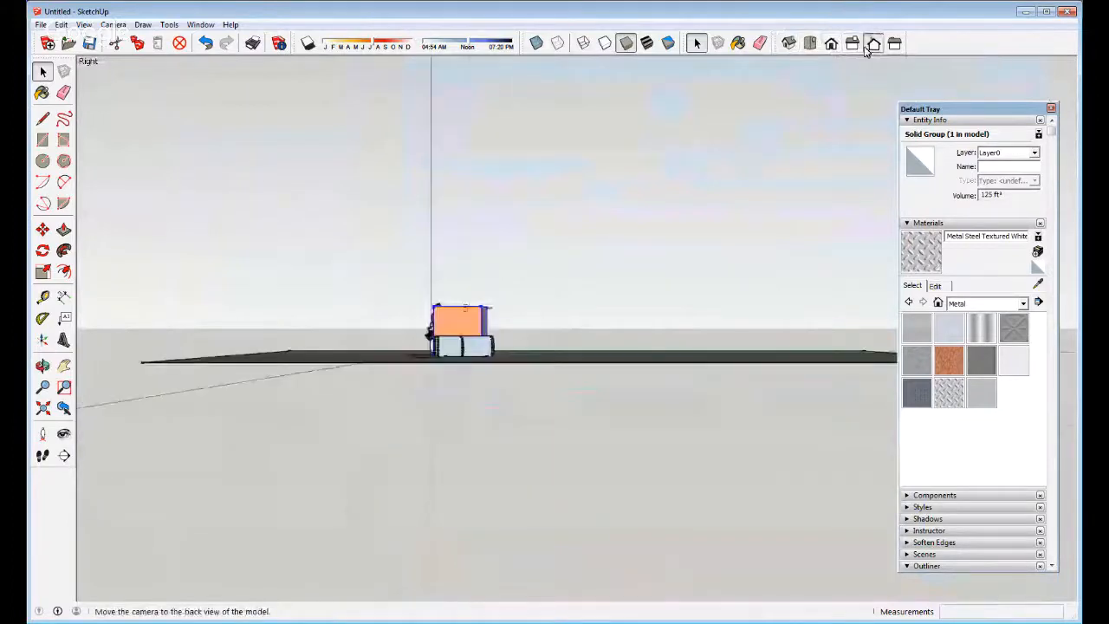
click(869, 48)
middle_drag(606, 389, 352, 419)
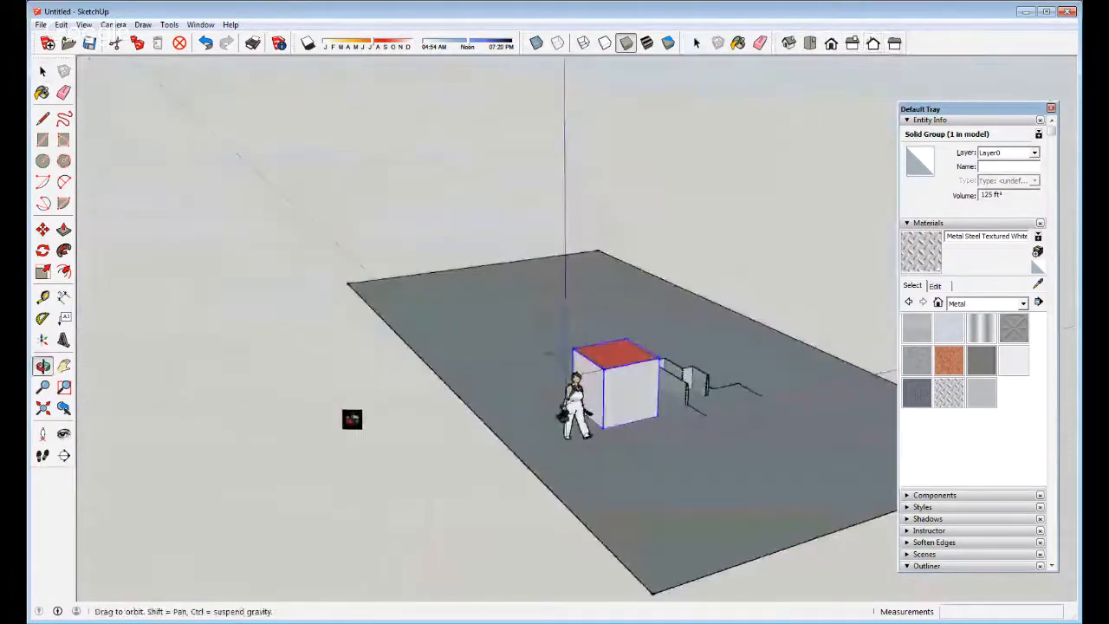
click(852, 43)
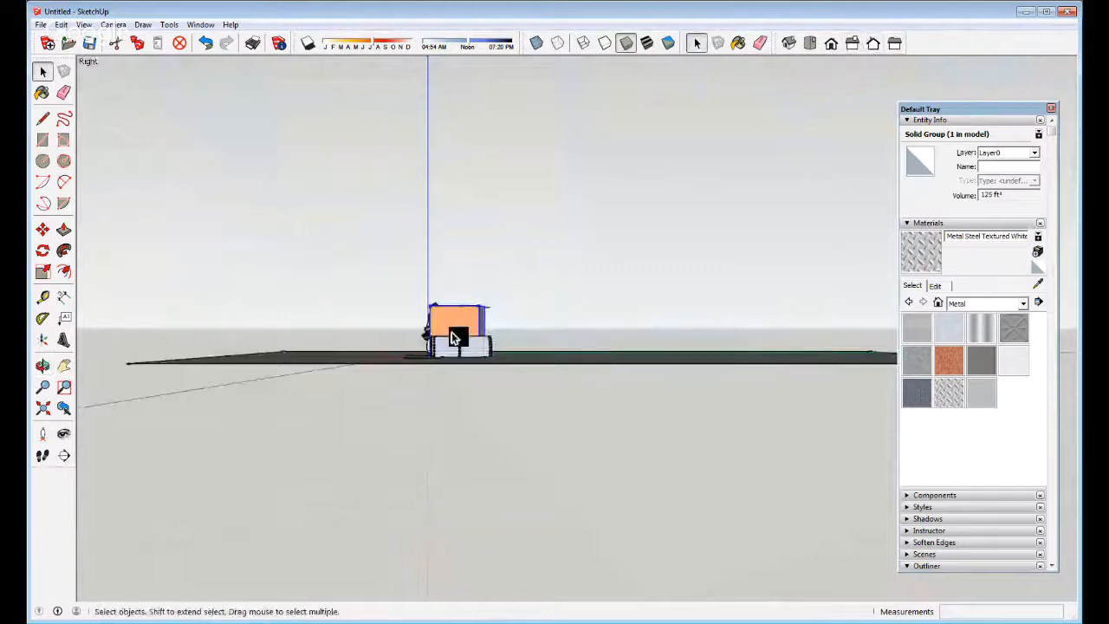
middle_drag(448, 315, 425, 306)
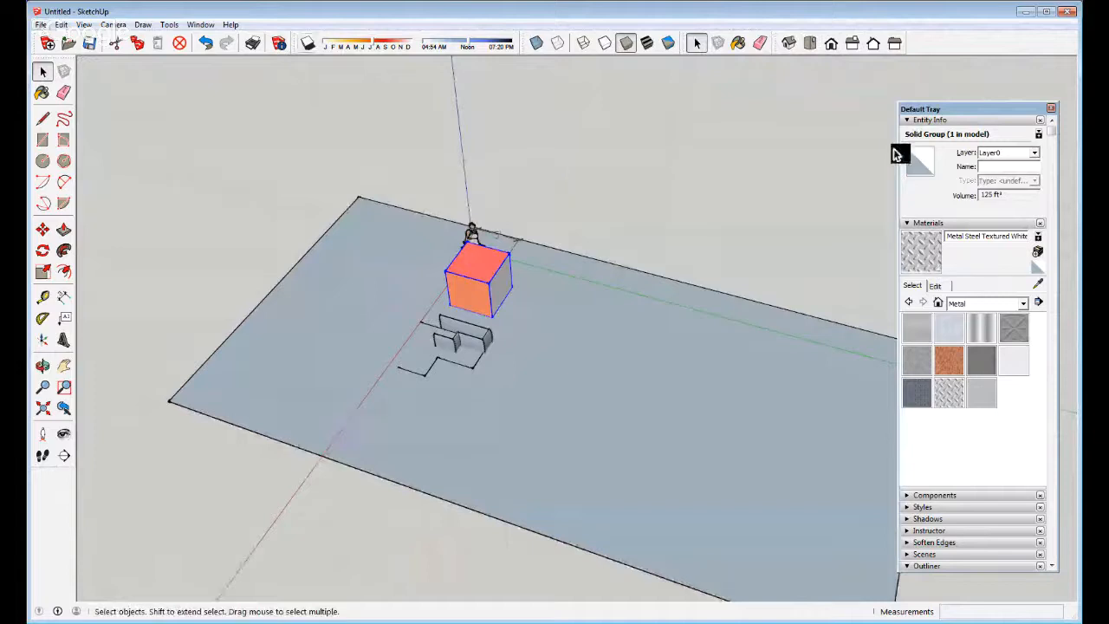
Collapse the Entity Info, Components, Styles and Materials sections of the Default Tray
click(934, 496)
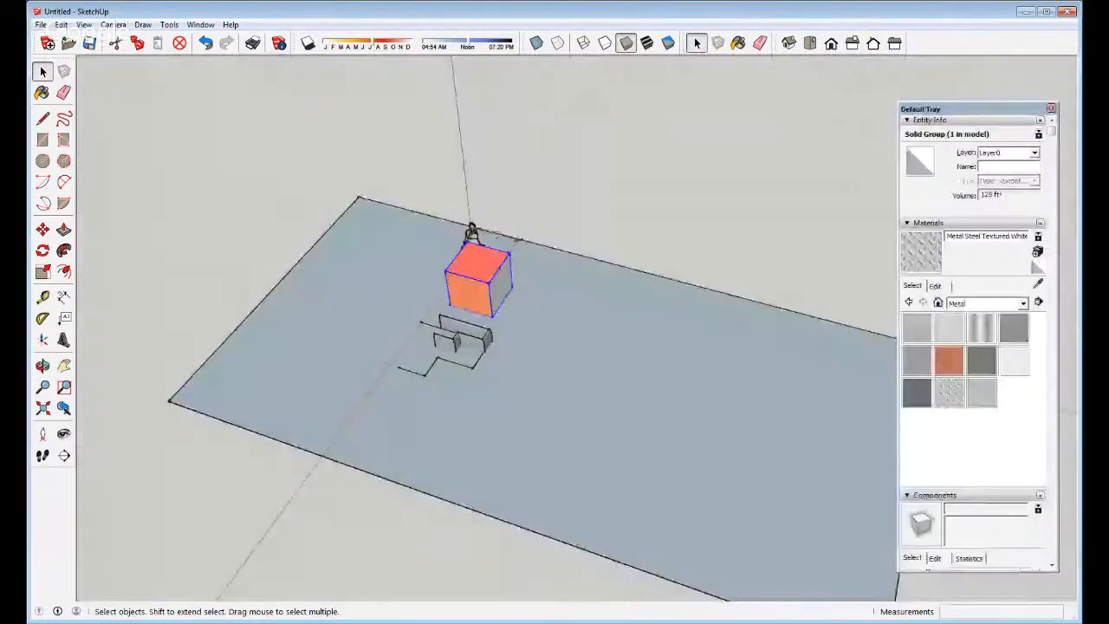
click(930, 121)
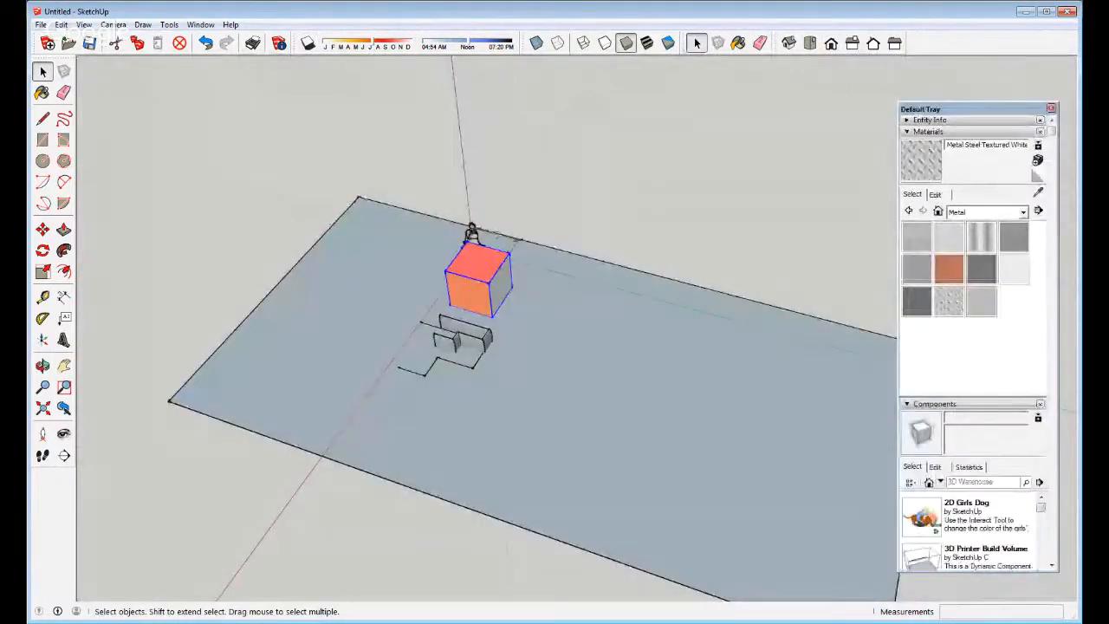
click(934, 404)
click(923, 415)
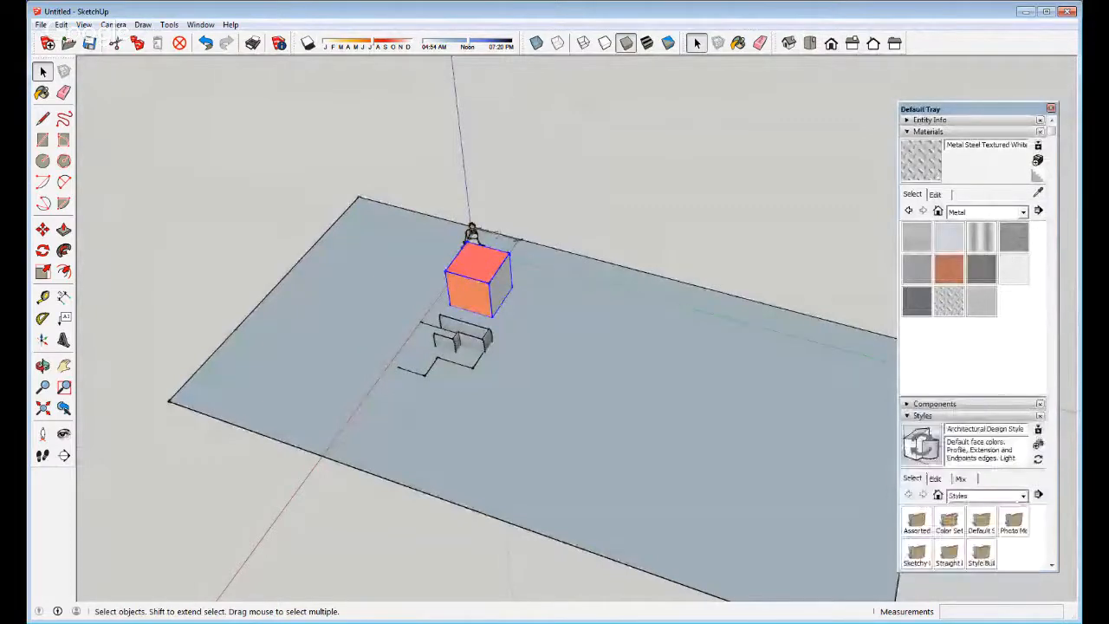
click(923, 416)
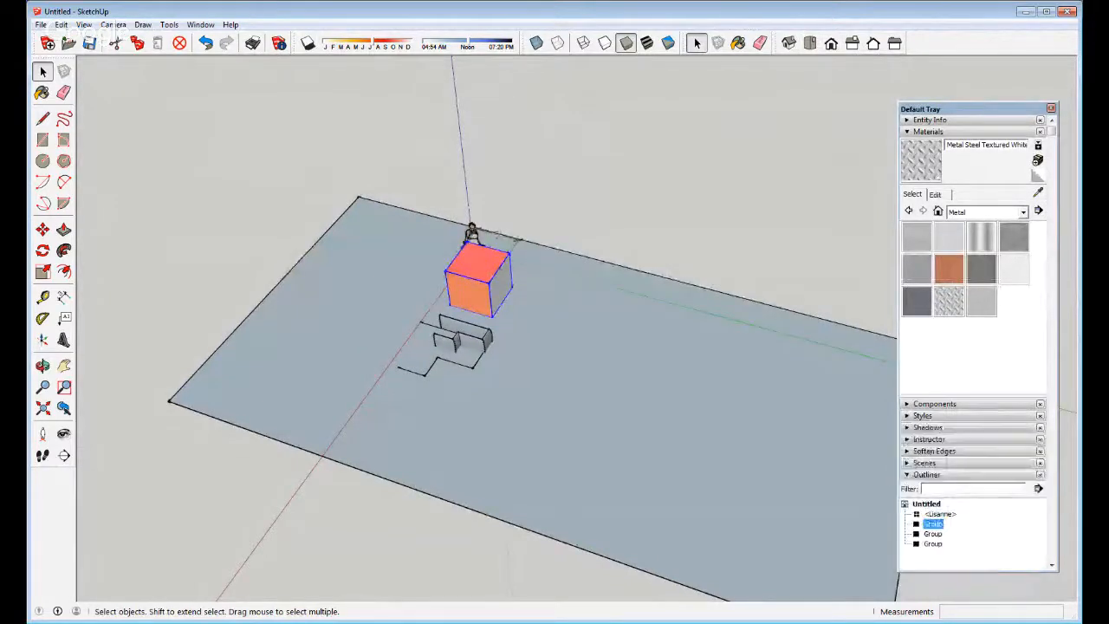
click(928, 131)
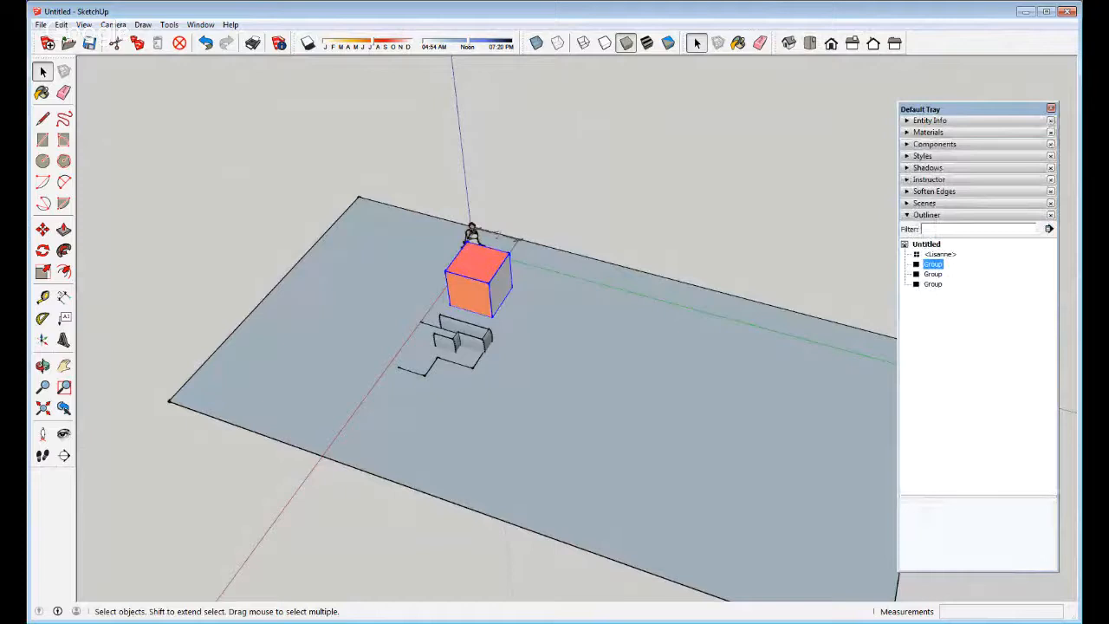
click(927, 167)
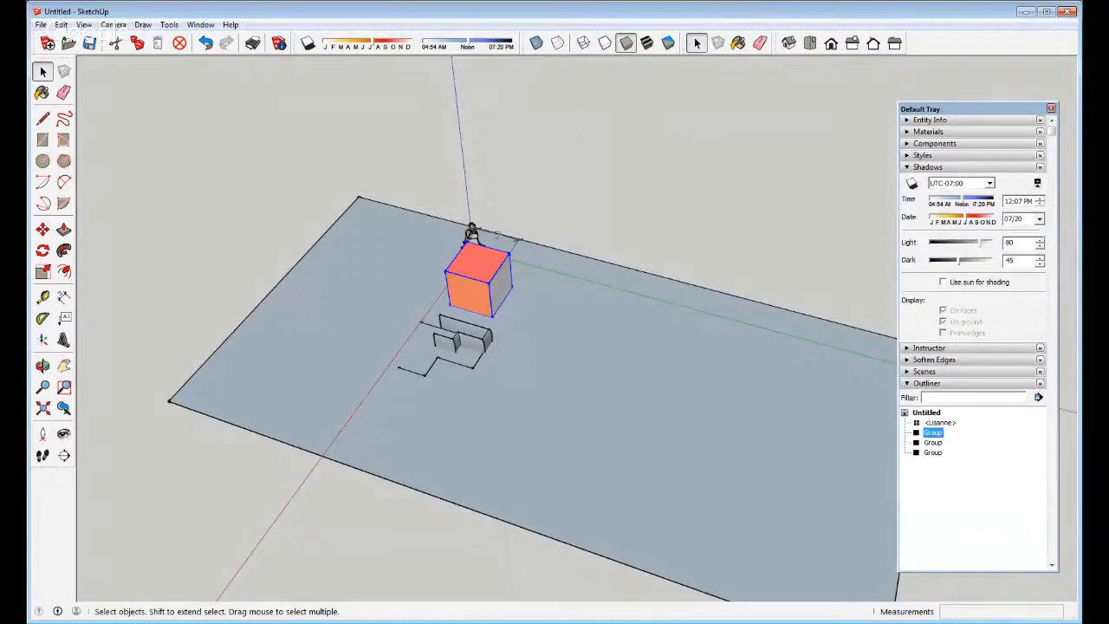
Fold away Instructor, Soften Edges, Scenes and Shadows, leaving only Outliner open
click(928, 348)
click(928, 347)
click(934, 359)
click(934, 359)
click(924, 371)
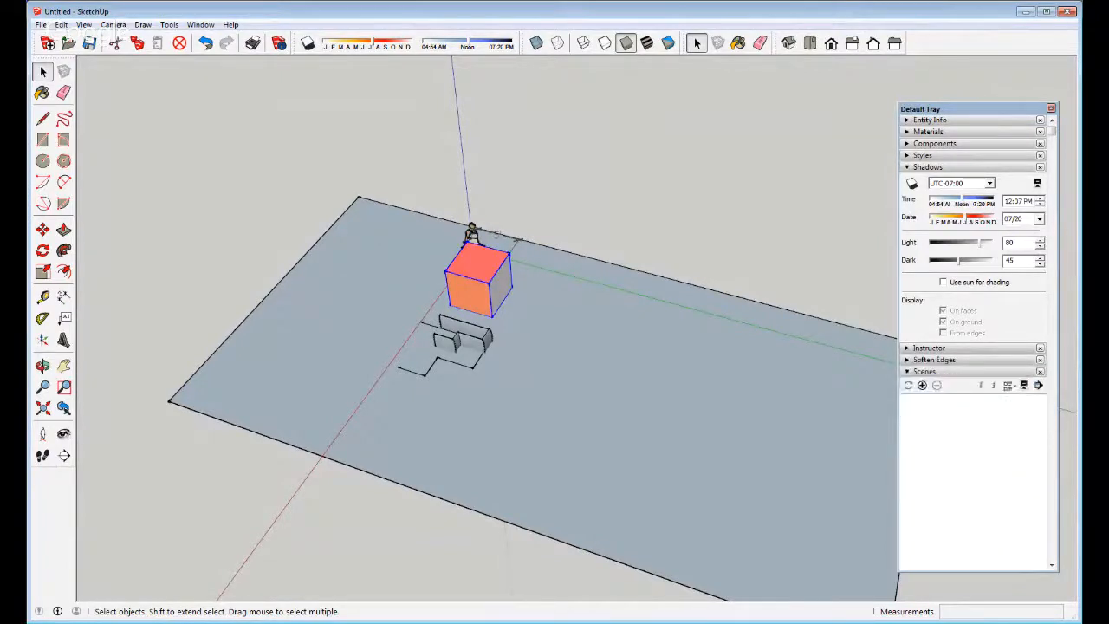
click(924, 370)
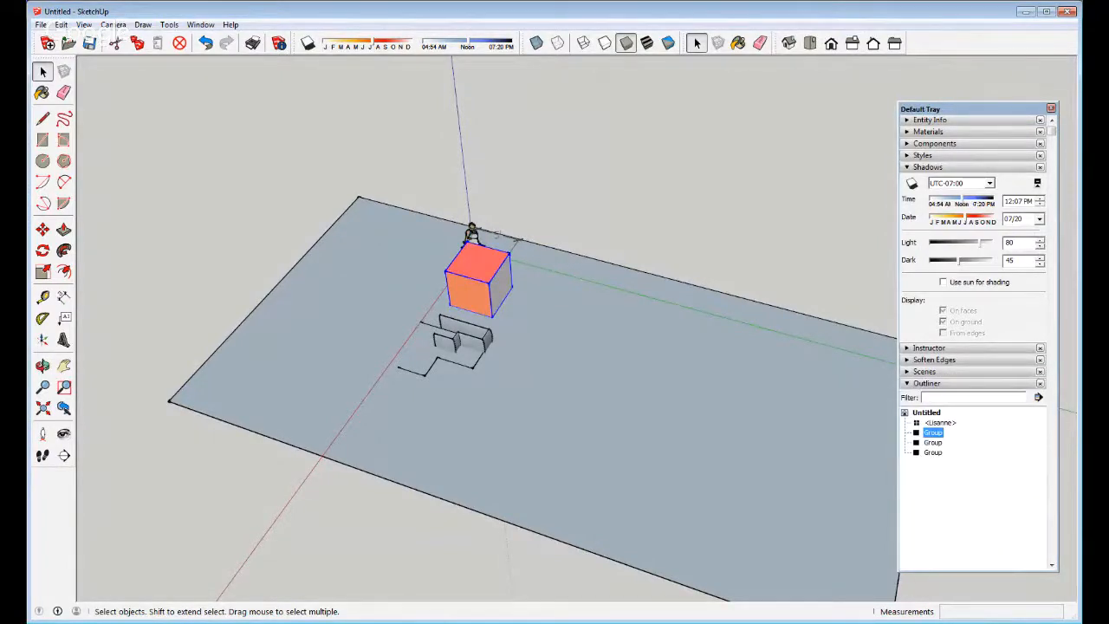
click(927, 166)
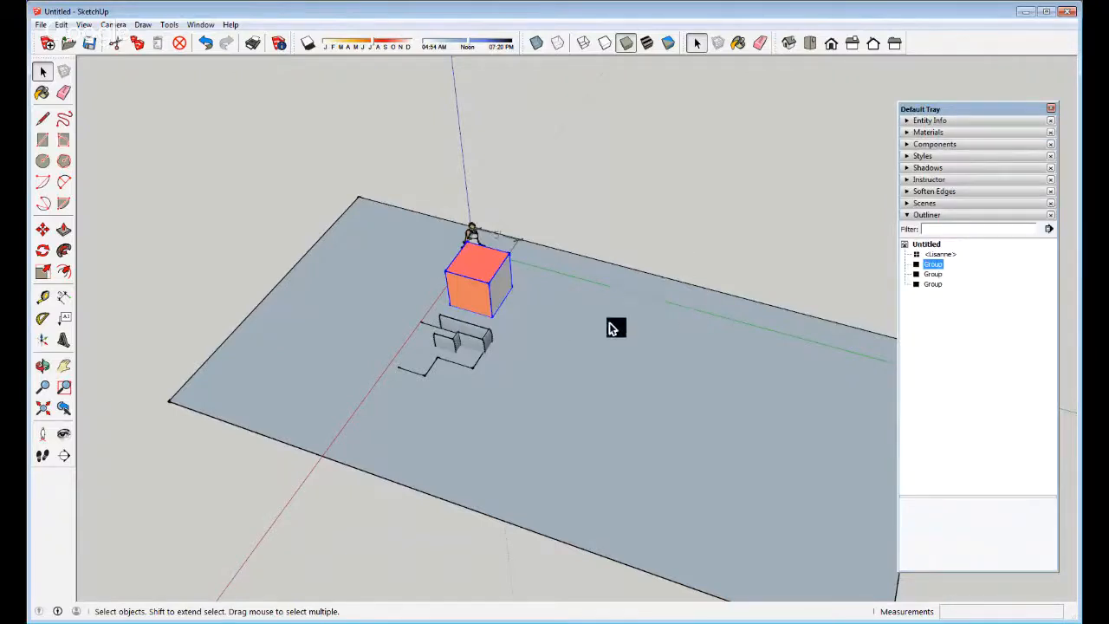
Orbit and zoom out to see the whole ground plane
middle_drag(391, 408, 563, 361)
scroll(563, 362, down, 3)
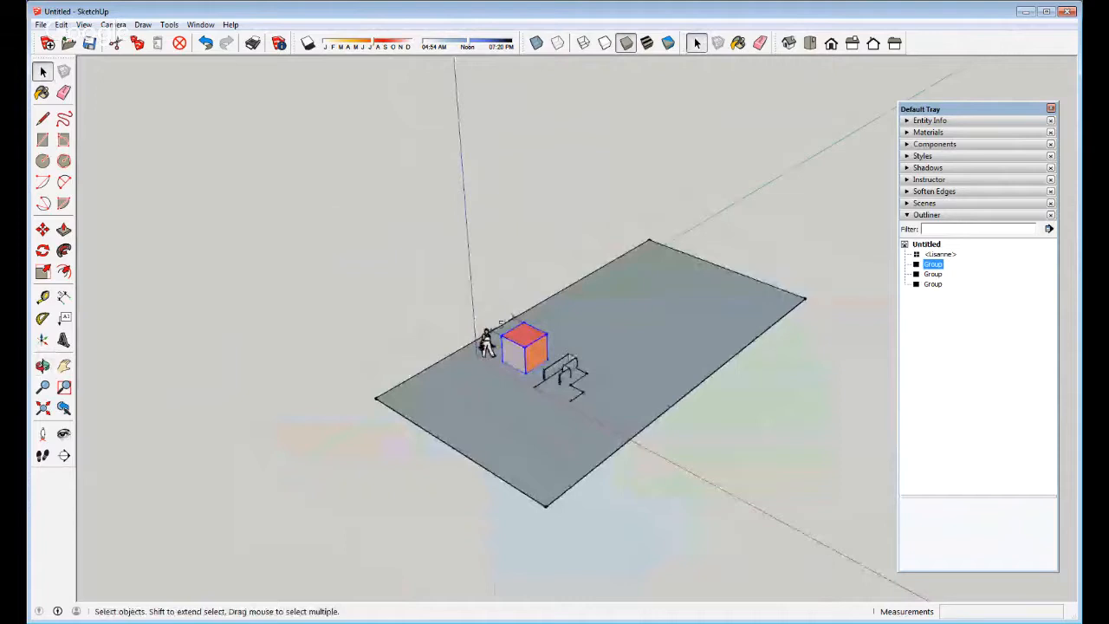
click(39, 25)
Open the System Preferences dialog from the Window menu
mouse_move(171, 26)
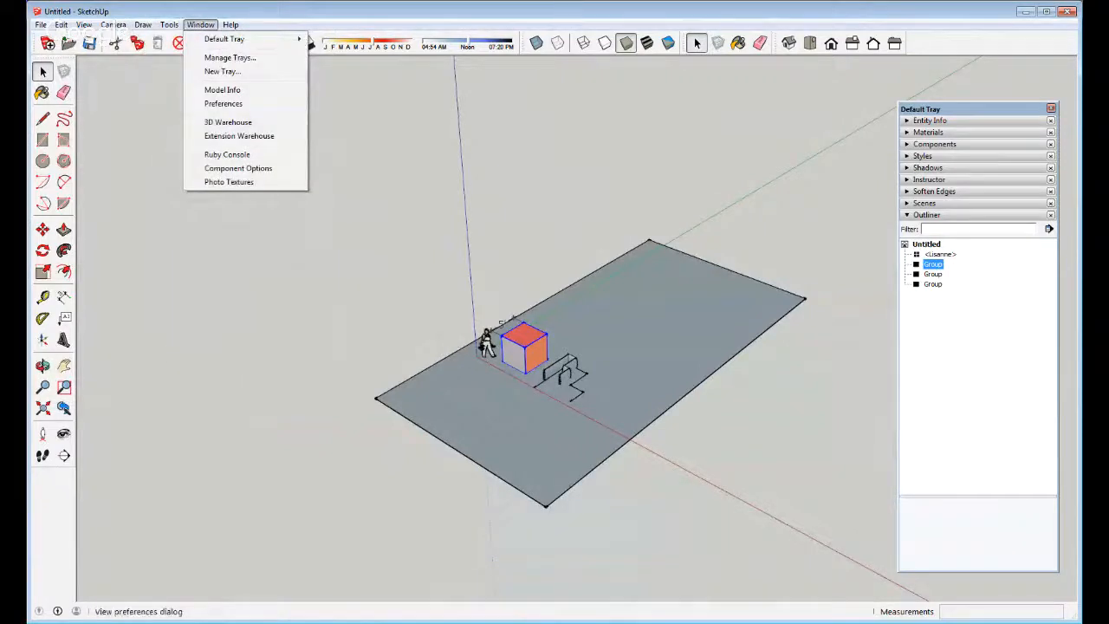
click(221, 104)
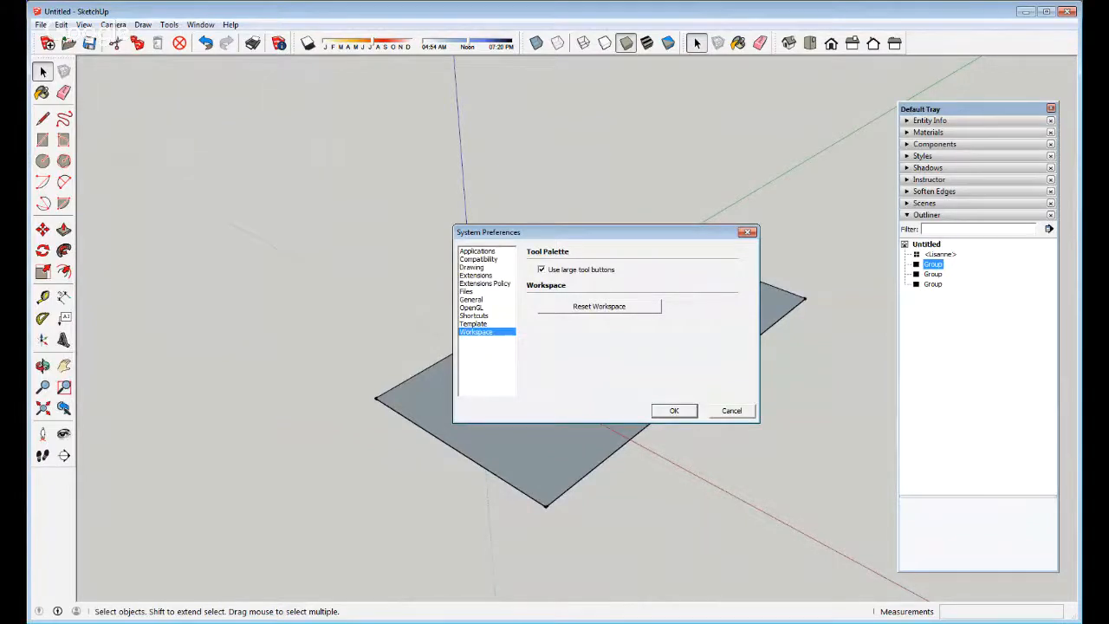
In Shortcuts, check the keys for Match New Photo, Orbit, Pan and Perspective
click(474, 316)
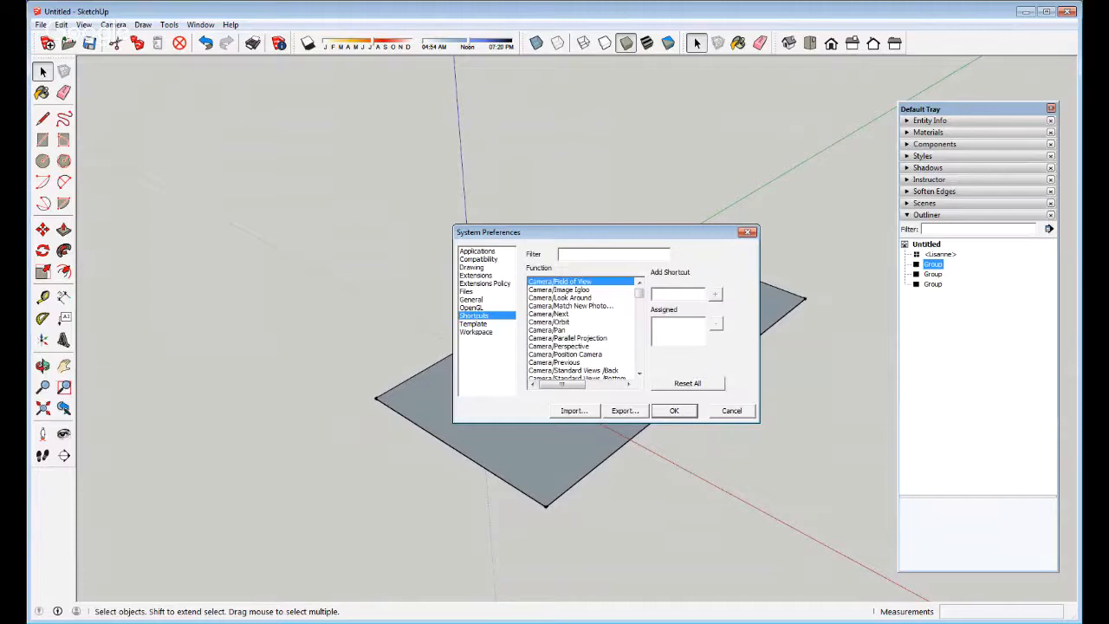
click(570, 306)
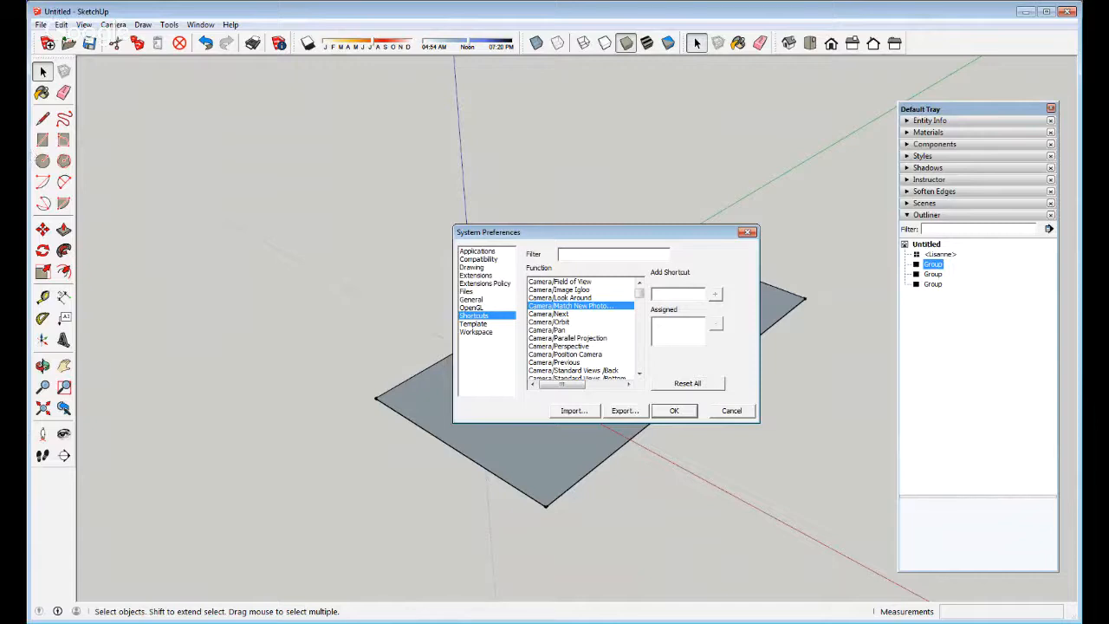
click(549, 322)
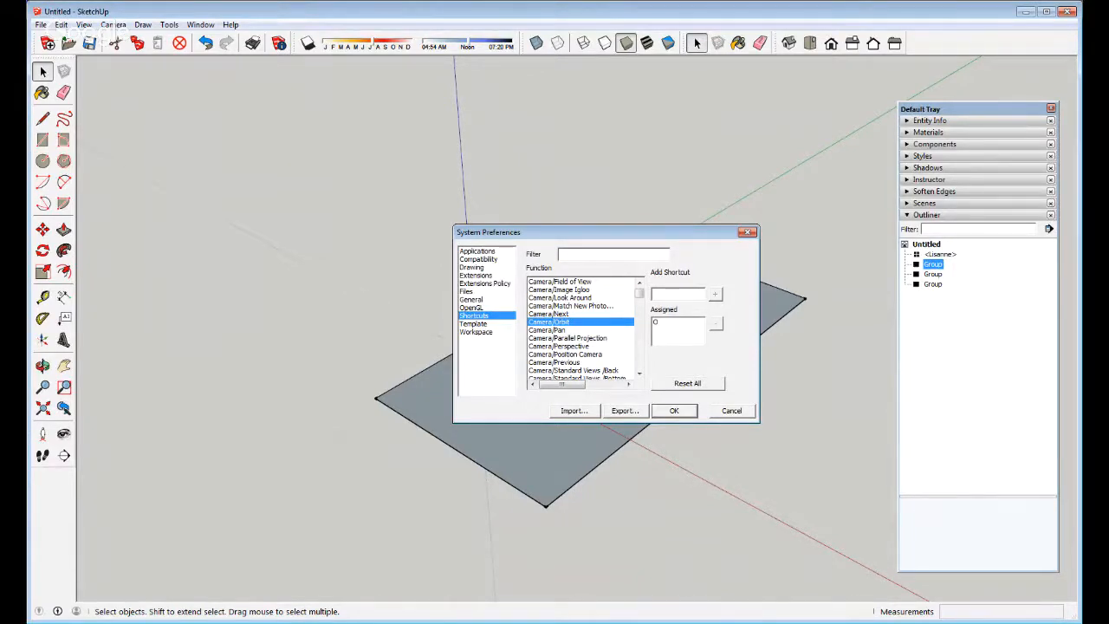
click(547, 331)
click(559, 346)
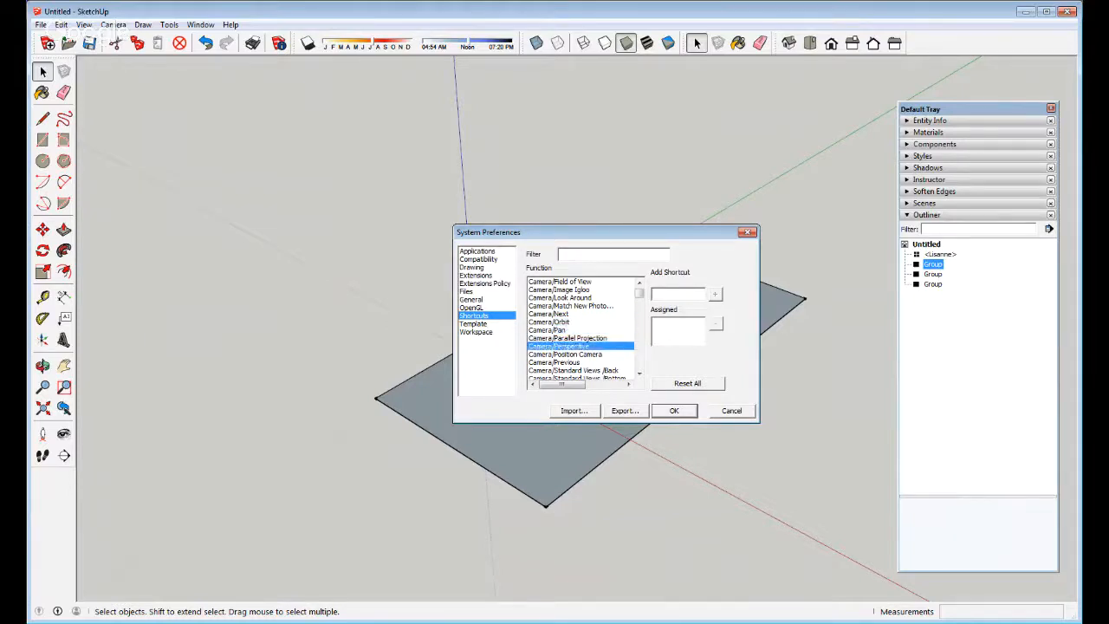
scroll(580, 330, down, 12)
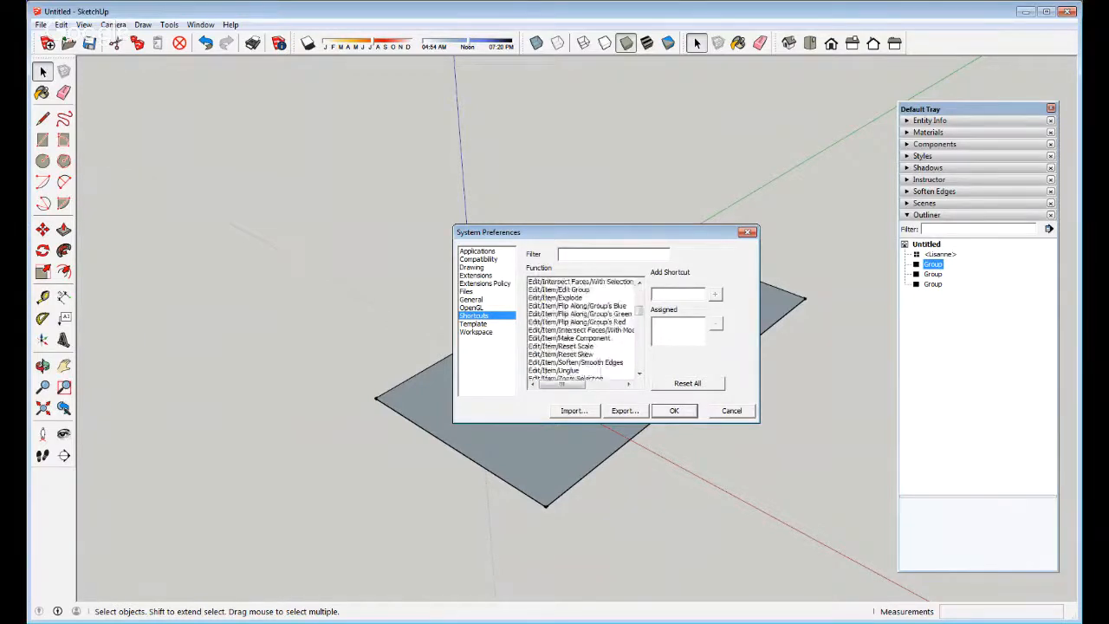
scroll(580, 329, down, 8)
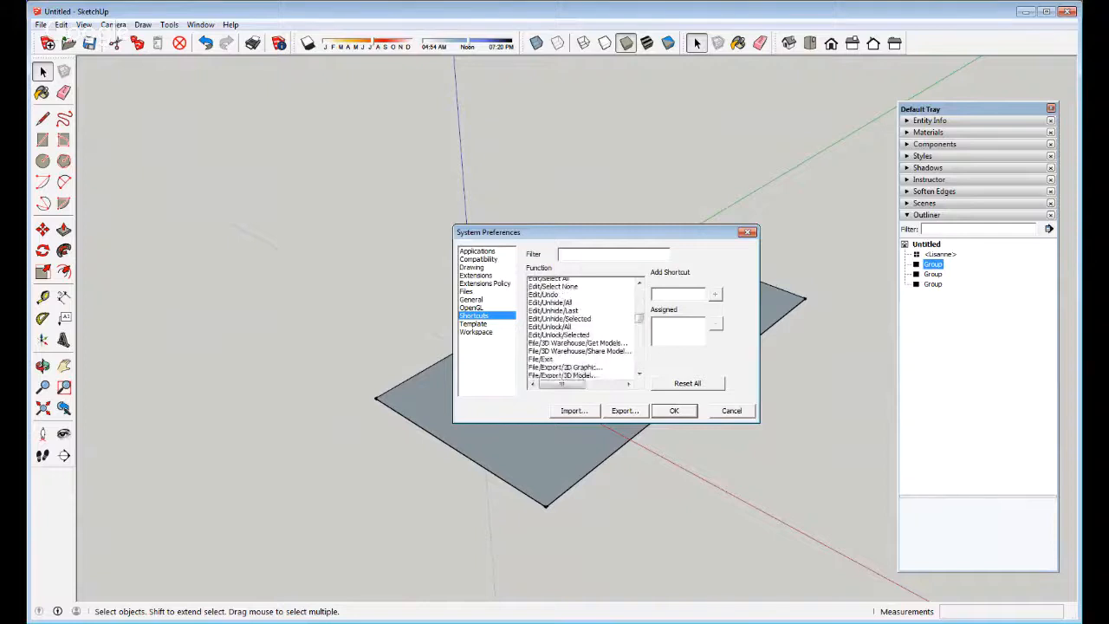
scroll(580, 329, down, 10)
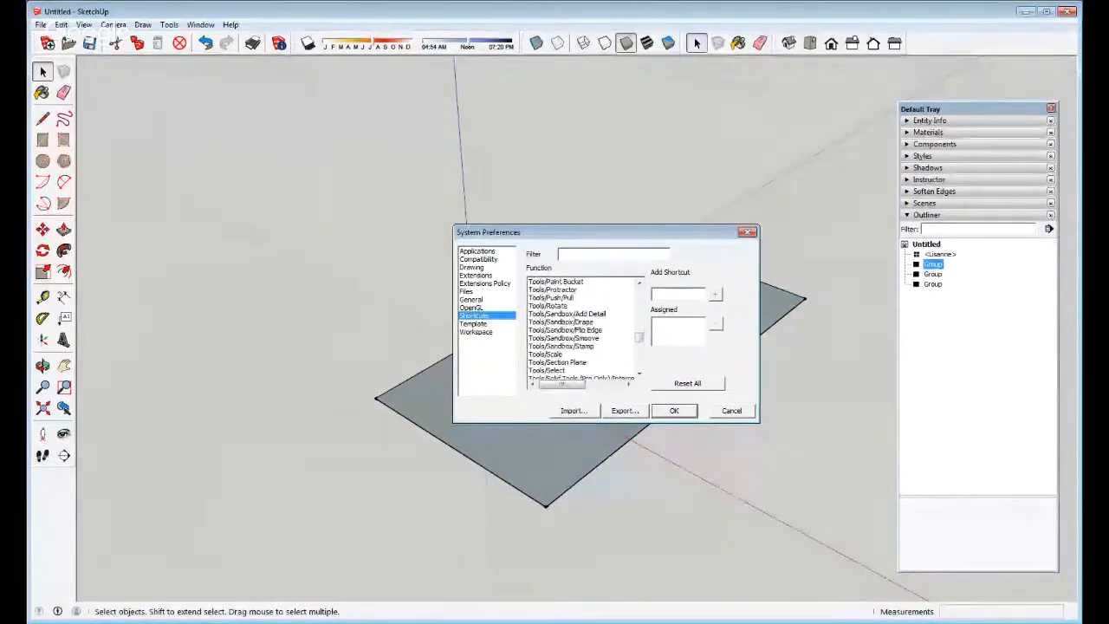
scroll(581, 329, up, 2)
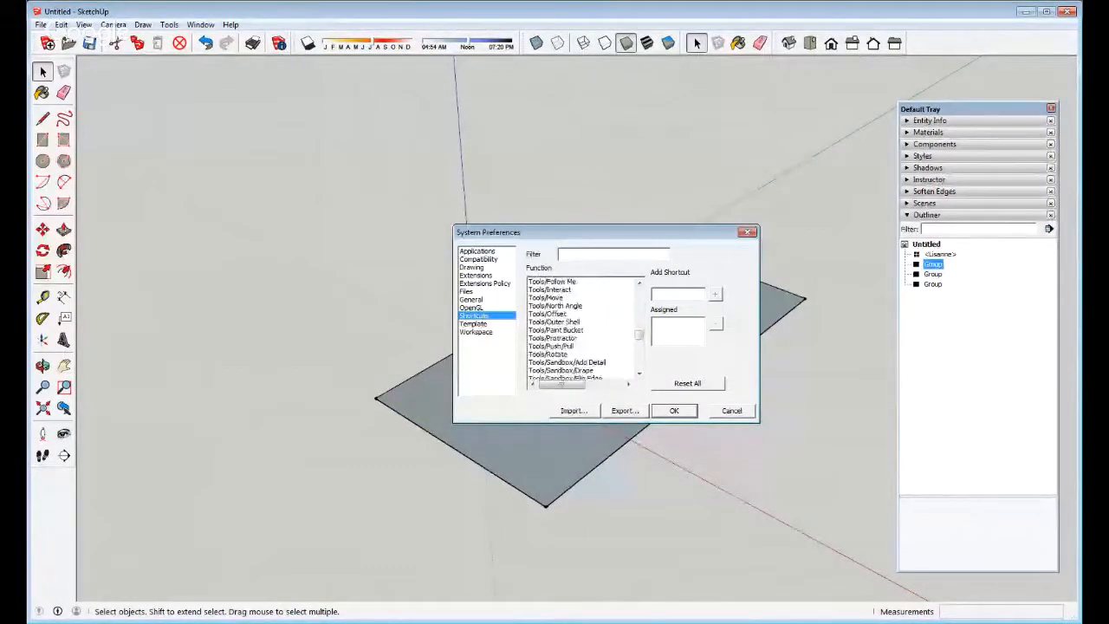
Check the Push/Pull, Select, Subtract and Trim shortcuts, then close preferences and deselect
click(552, 346)
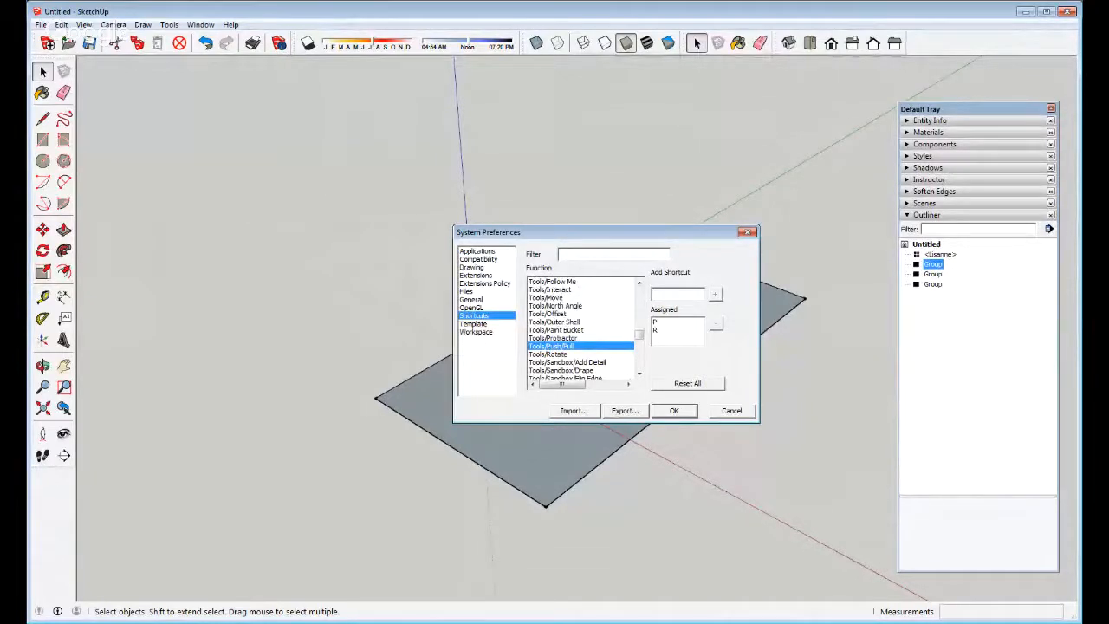
scroll(581, 329, down, 3)
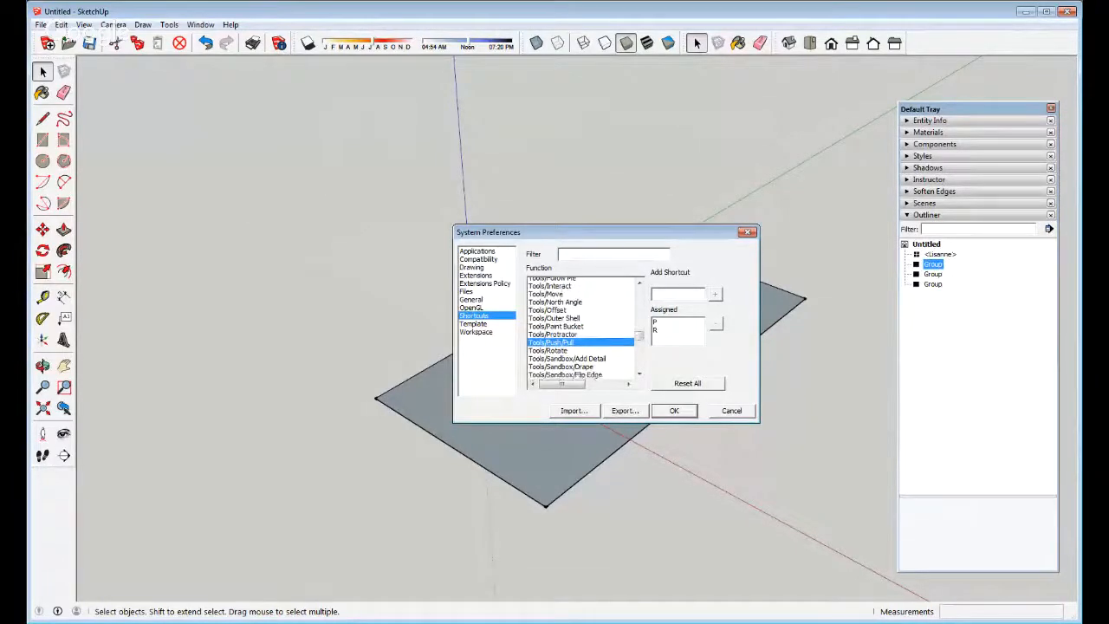
scroll(581, 330, down, 3)
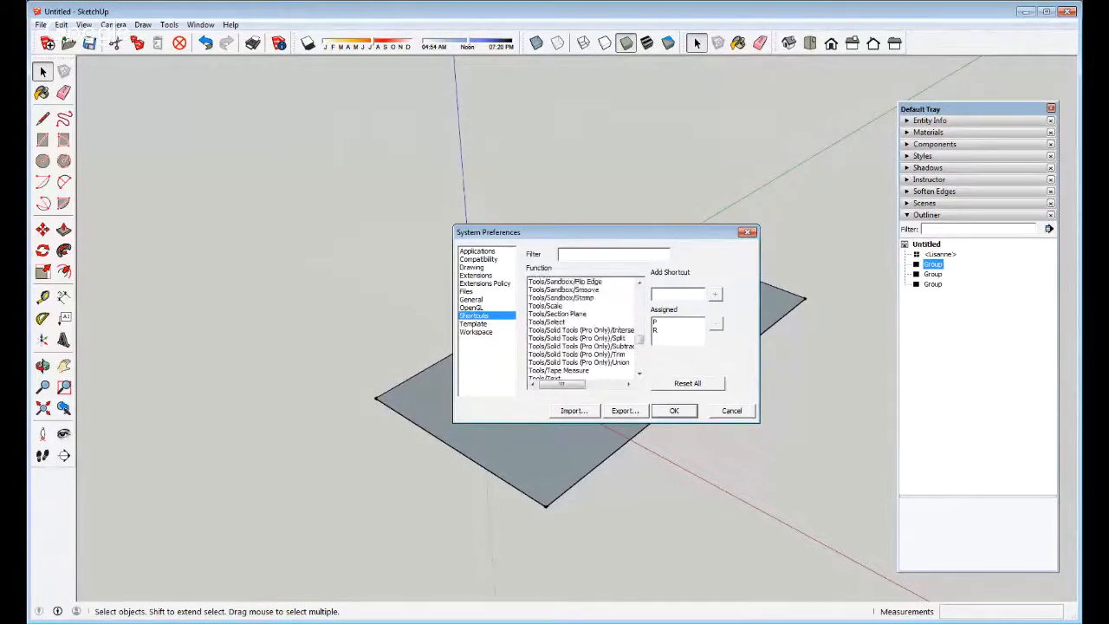
click(554, 321)
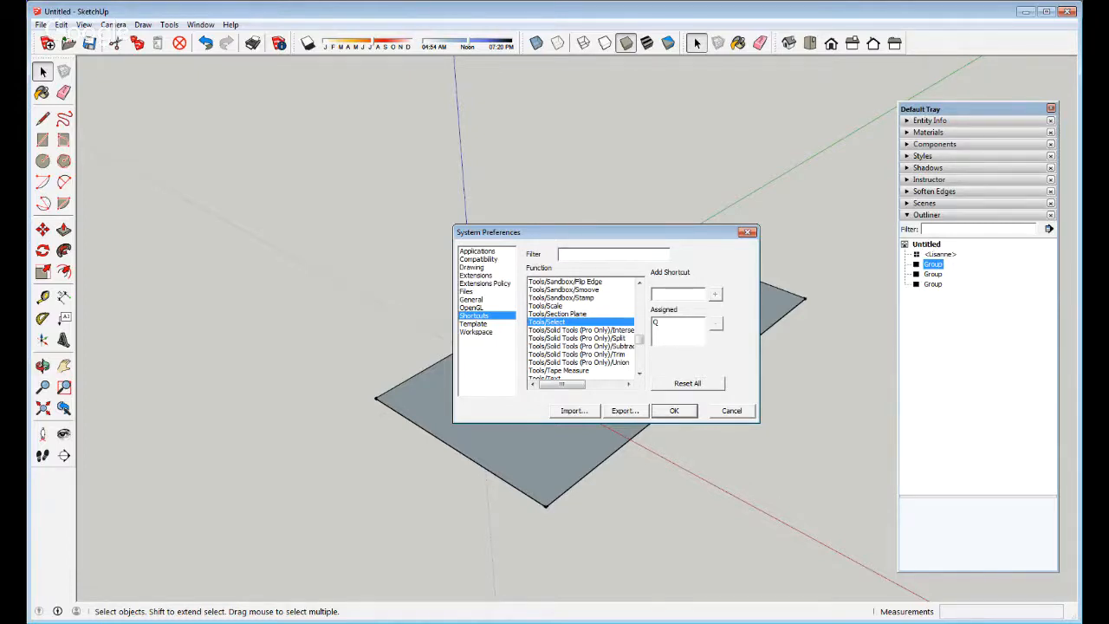
click(581, 346)
click(581, 355)
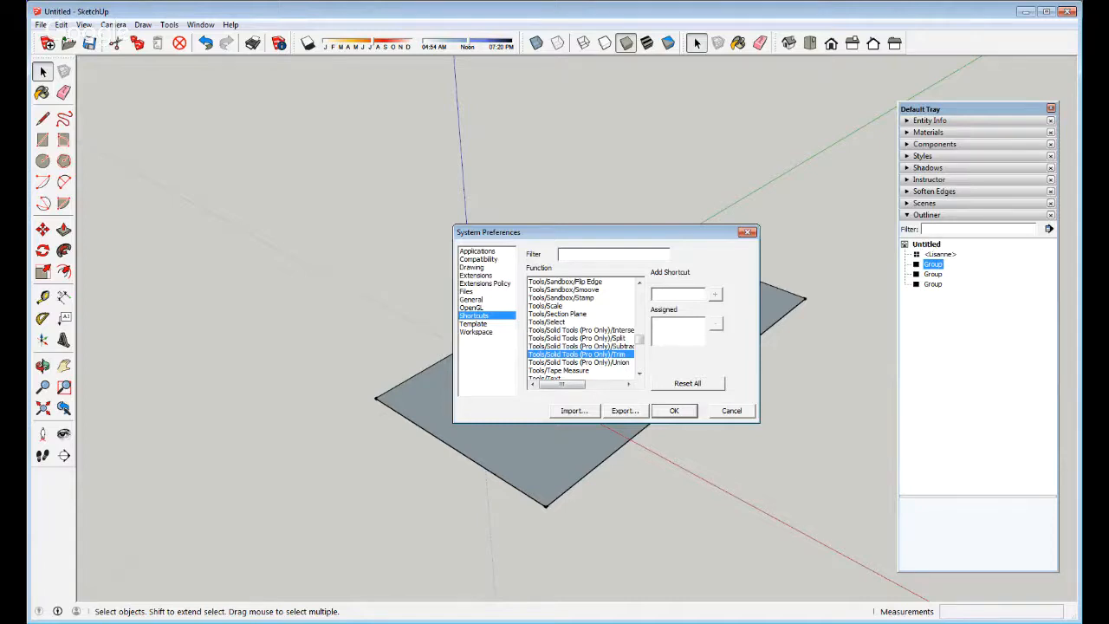
click(674, 410)
click(250, 169)
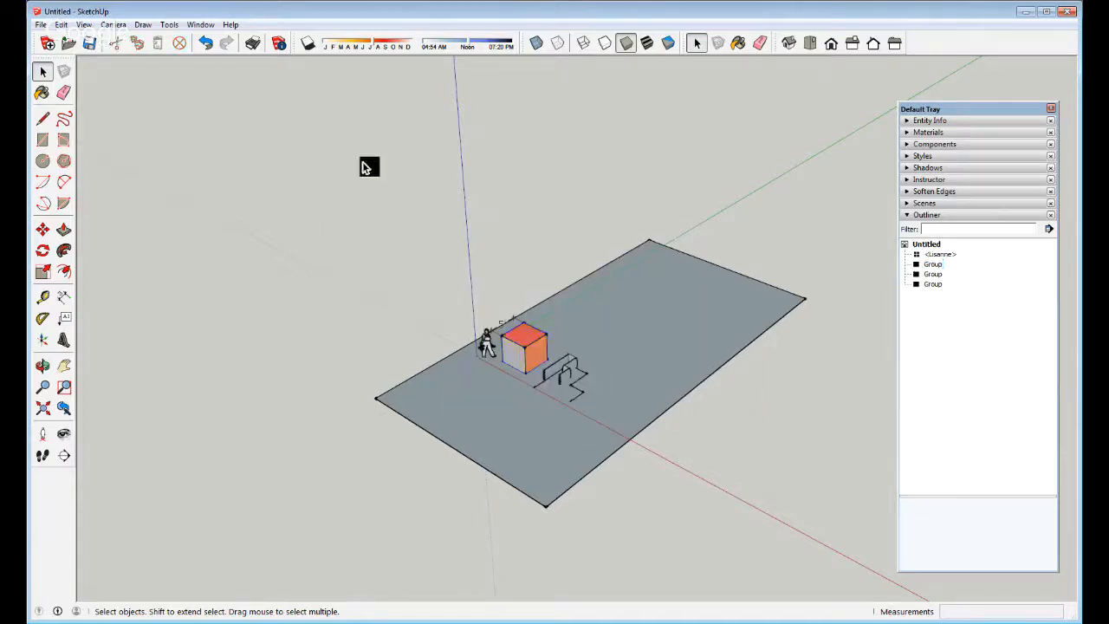
Orbit the model to a lower, flatter angle, then advance the slide show to slide 9, 'Ask More Questions'
key(o)
drag(473, 416, 352, 257)
key(space)
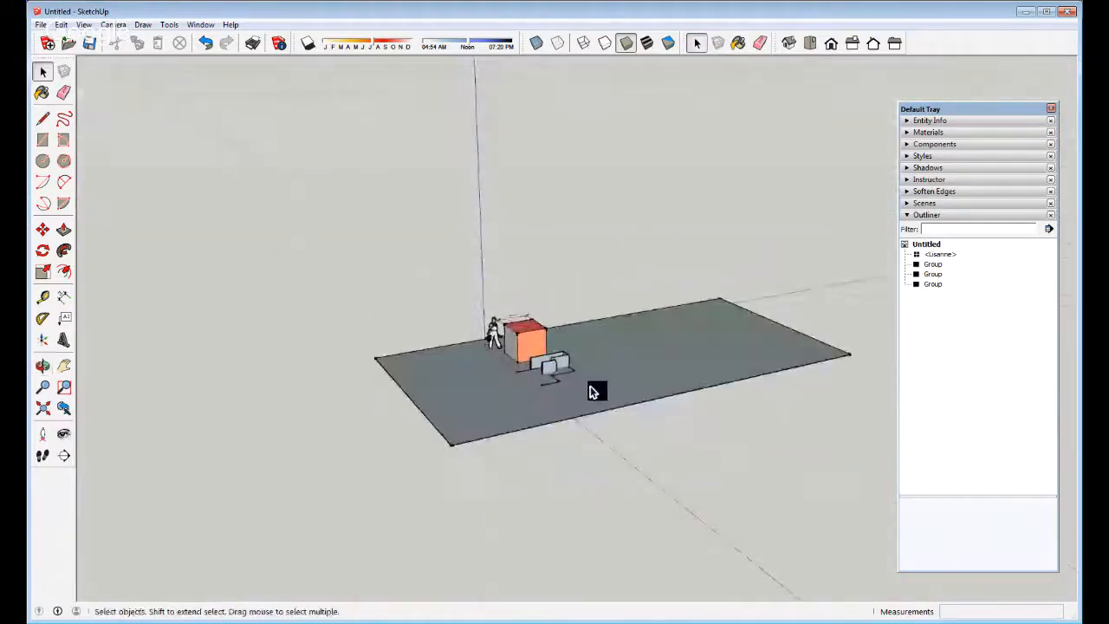
middle_drag(505, 379, 602, 385)
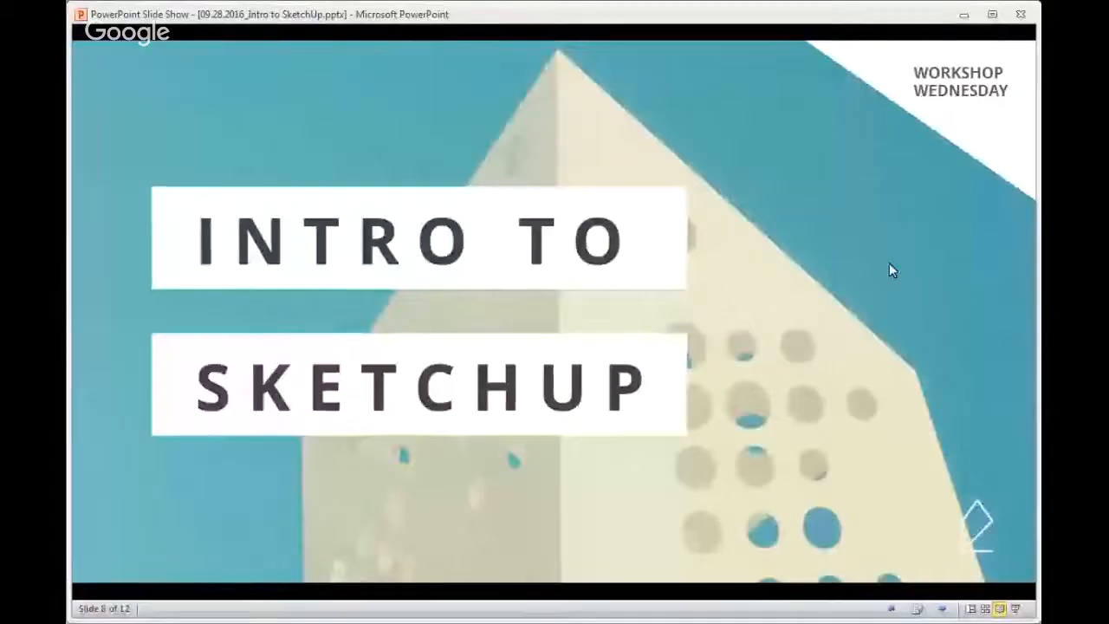
click(720, 299)
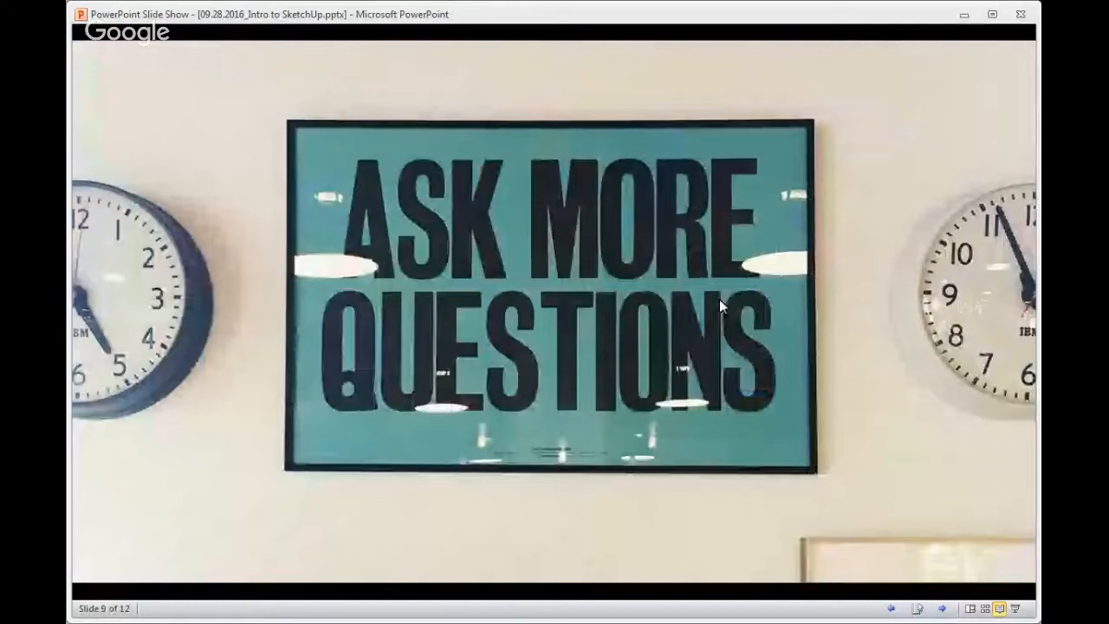